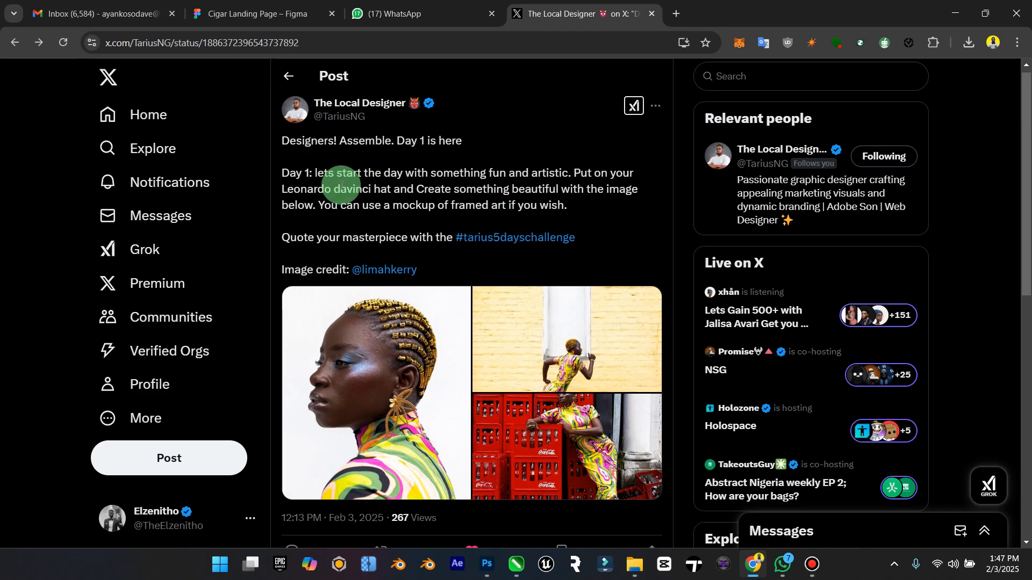
# Examine the Day 1 design challenge post and view its attached photos at full size.
pyautogui.click(441, 339)
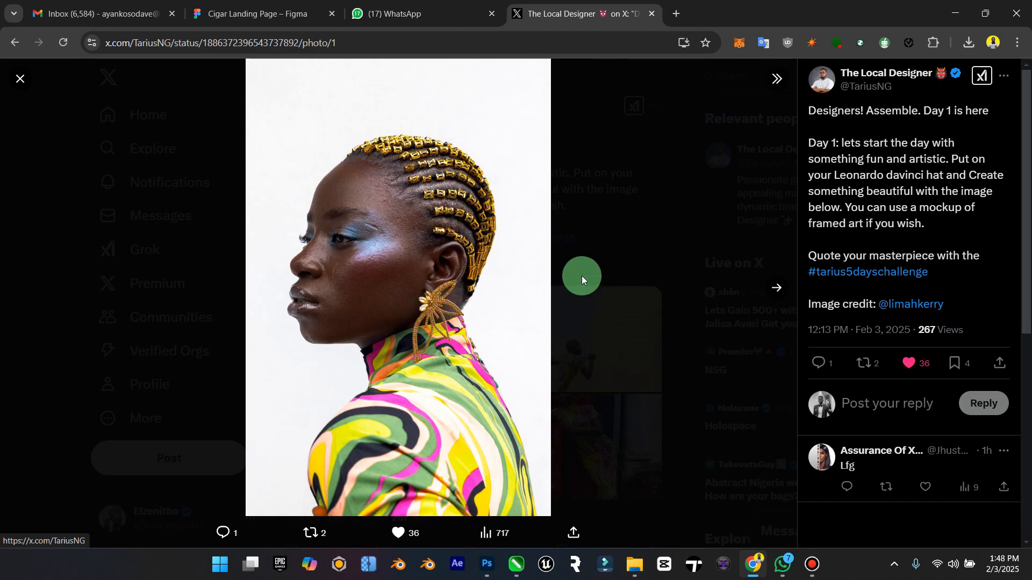
pyautogui.click(628, 262)
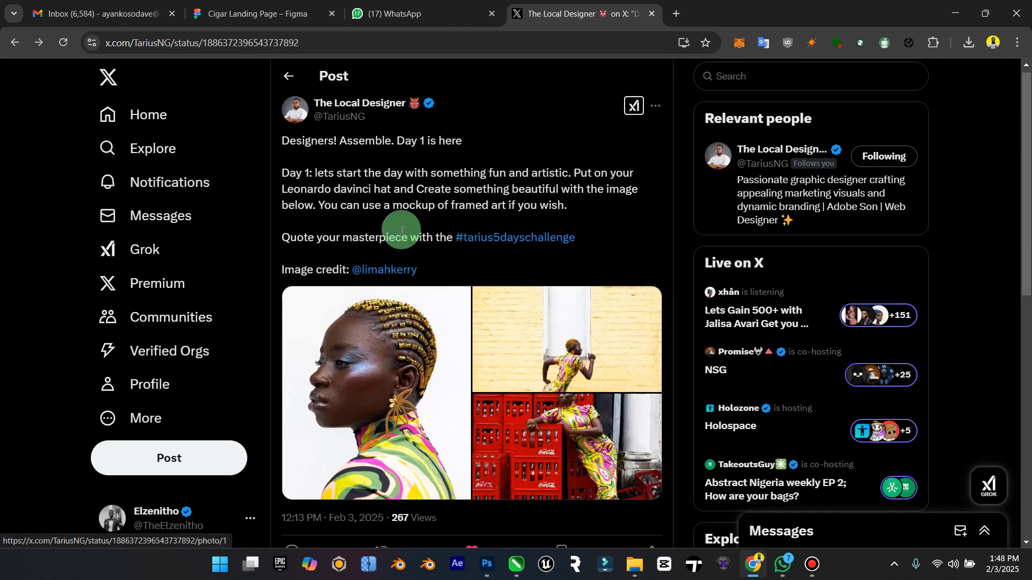
pyautogui.click(494, 454)
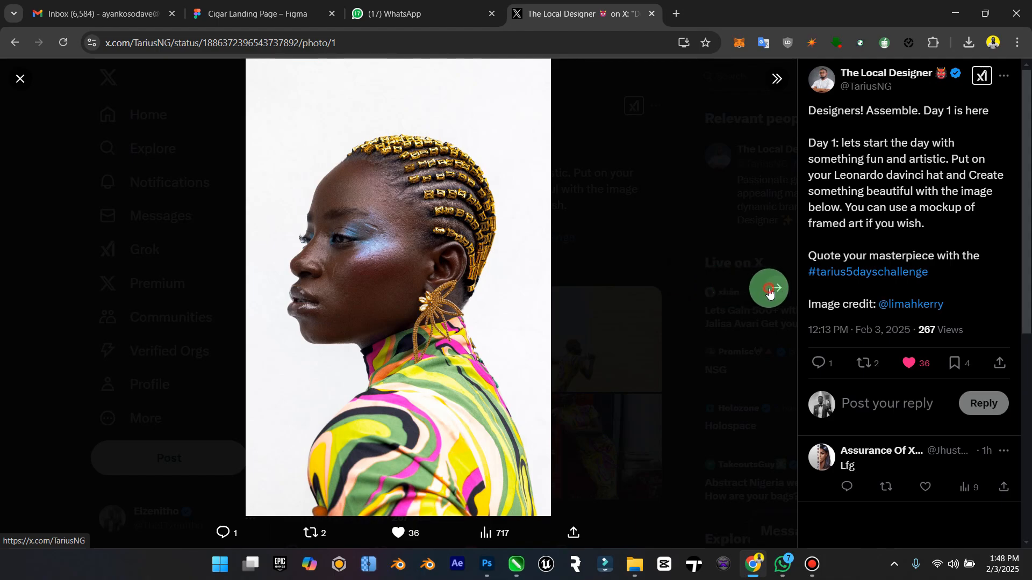
pyautogui.click(769, 289)
pyautogui.click(768, 289)
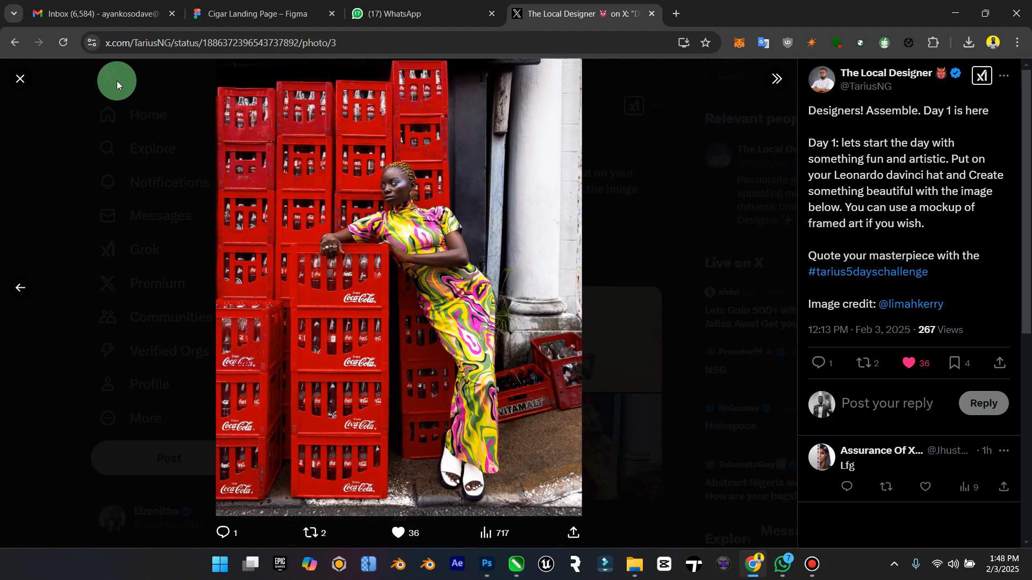
pyautogui.click(20, 79)
pyautogui.scroll(-2, 281, 288)
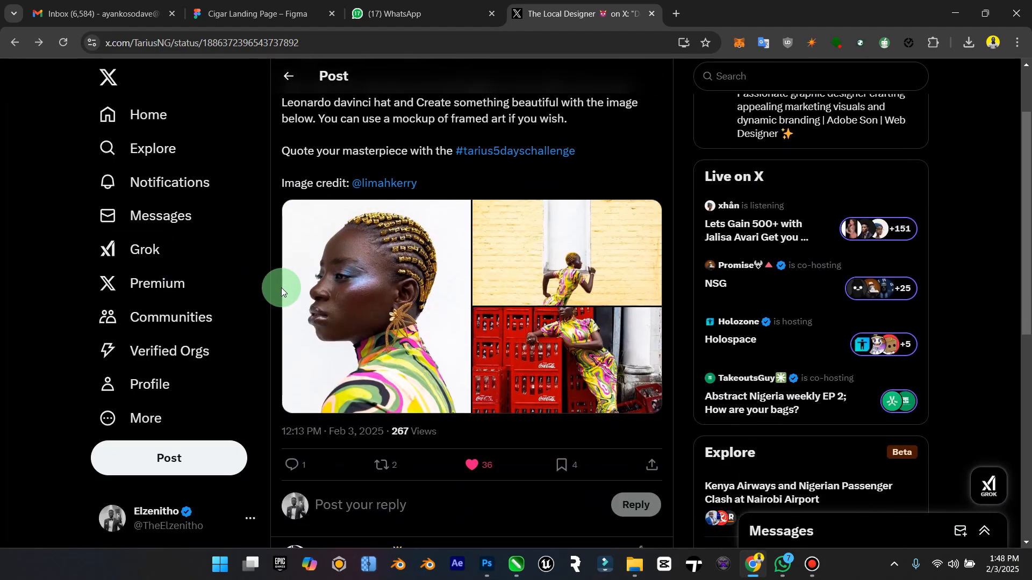
pyautogui.scroll(2, 282, 288)
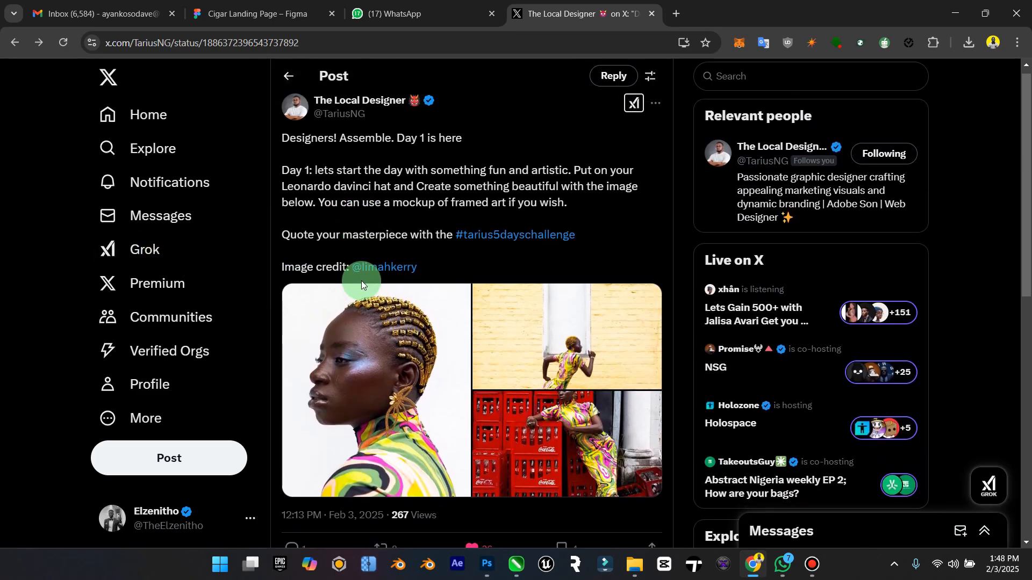
# Save the post's first photo, the woman's profile portrait, to Downloads as a JPEG image.
pyautogui.scroll(-2, 361, 280)
pyautogui.click(380, 271)
pyautogui.rightClick(374, 223)
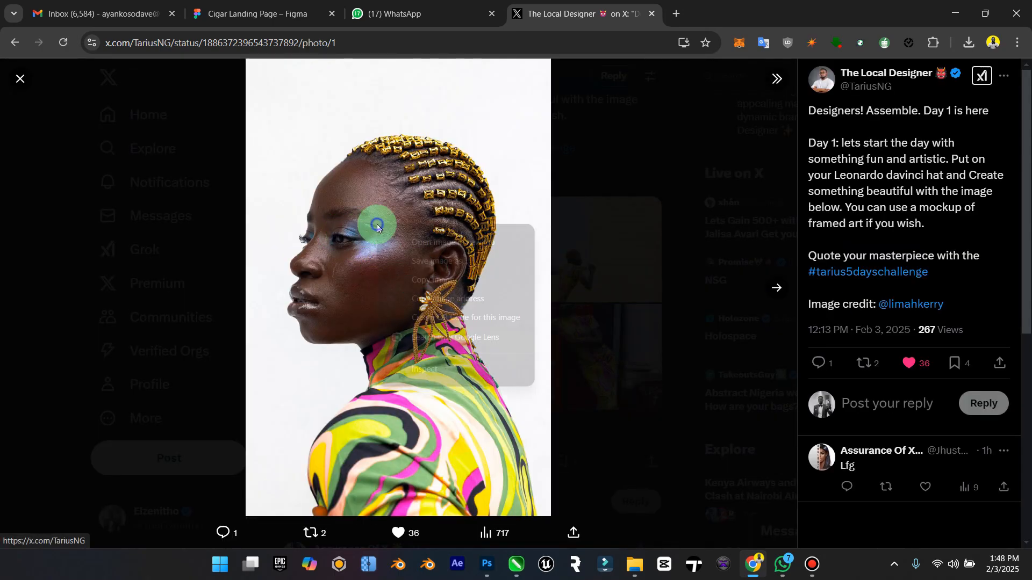
pyautogui.click(440, 263)
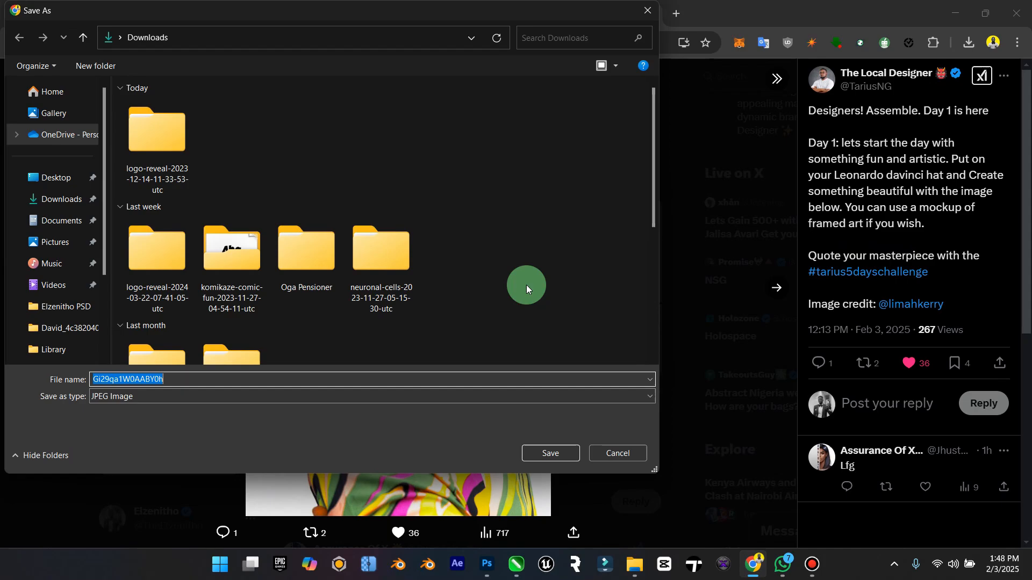
pyautogui.click(537, 453)
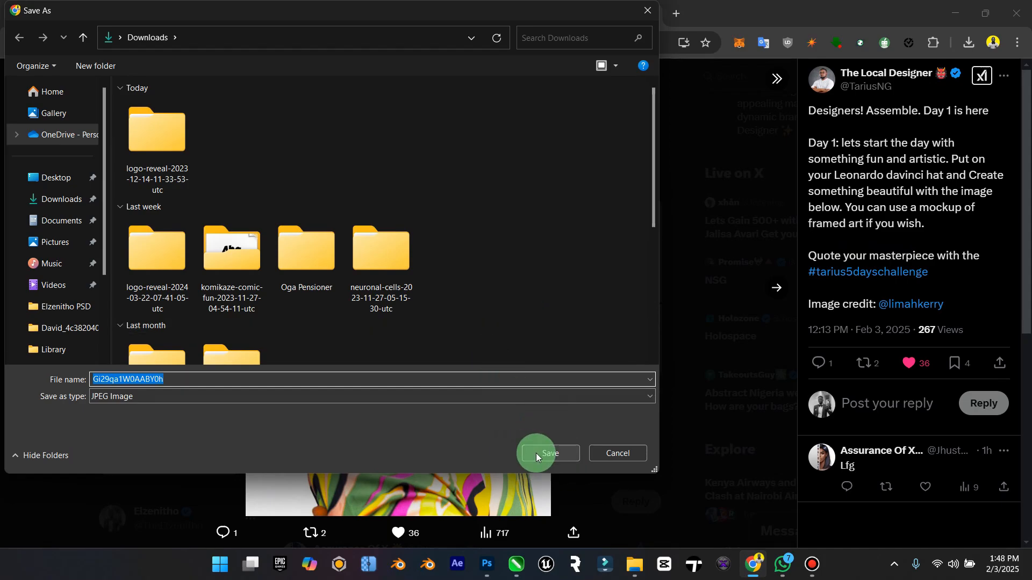
# Save the post's second photo, the woman running past the yellow wall, to Downloads as a JPEG image.
pyautogui.click(787, 295)
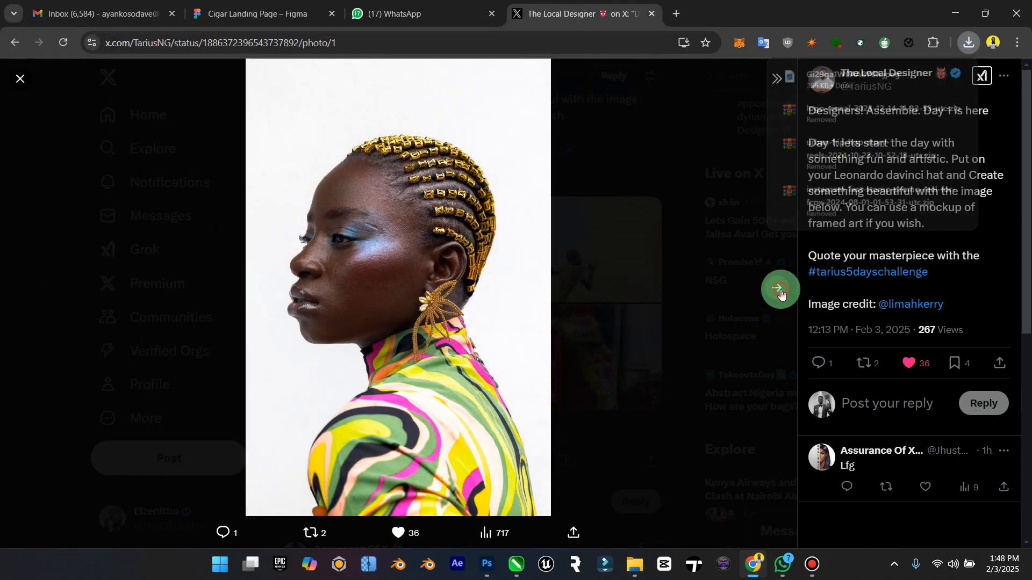
pyautogui.rightClick(462, 282)
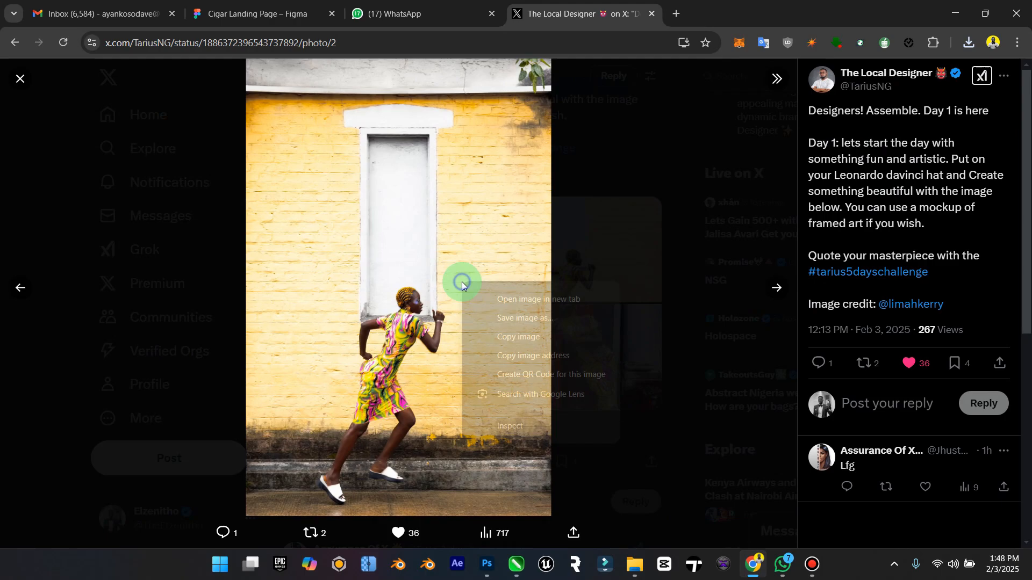
pyautogui.click(527, 317)
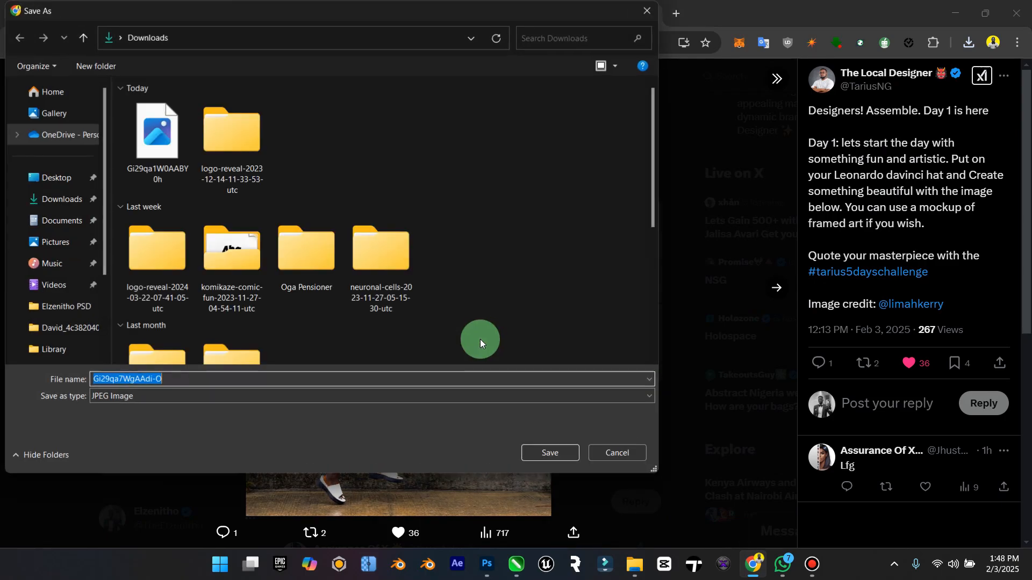
pyautogui.click(537, 453)
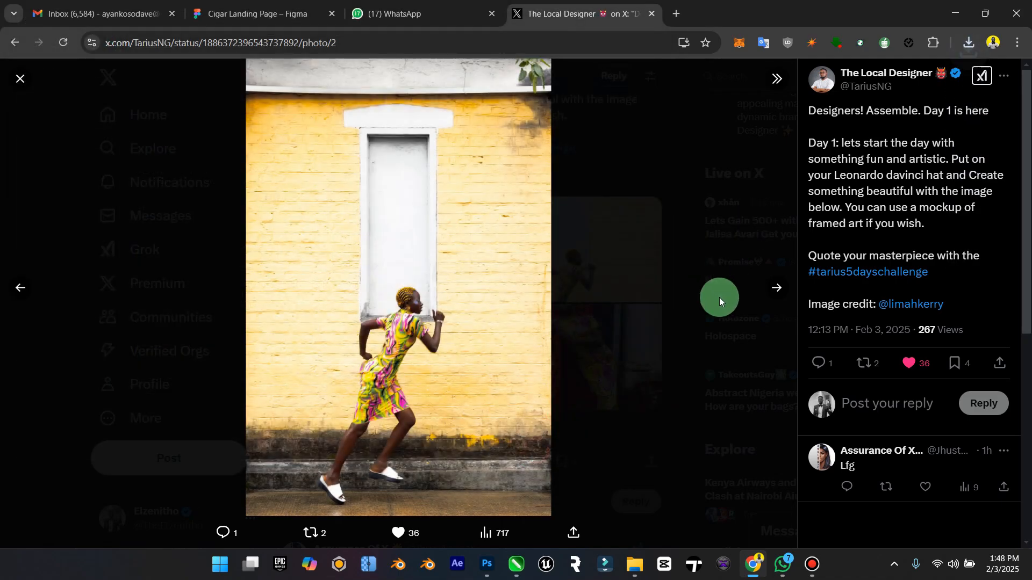
# Save the post's third photo, the woman beside red crates, to Downloads as a JPEG image and close the photo viewer.
pyautogui.click(768, 291)
pyautogui.rightClick(487, 256)
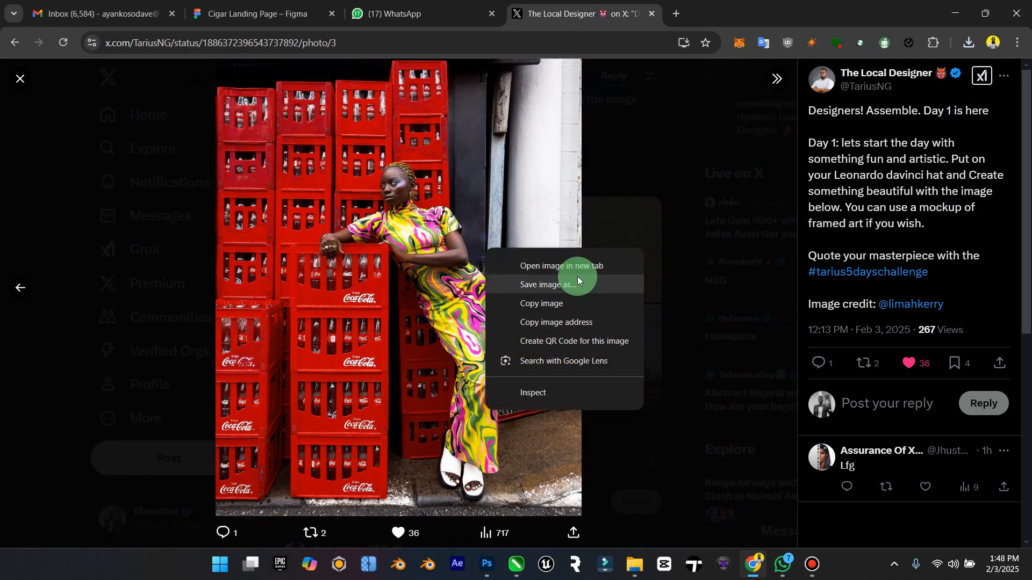
pyautogui.click(564, 287)
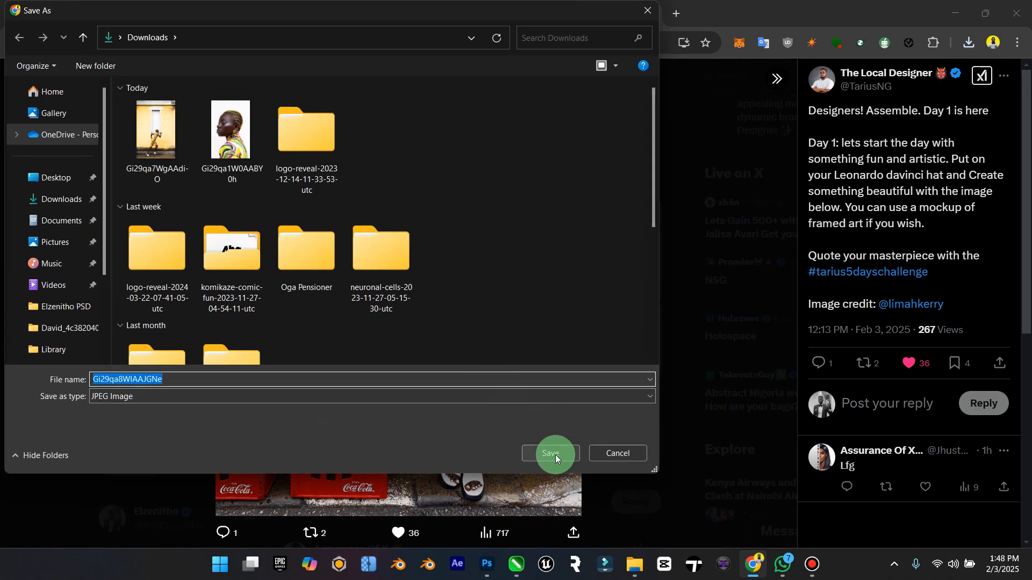
pyautogui.click(551, 451)
pyautogui.click(733, 173)
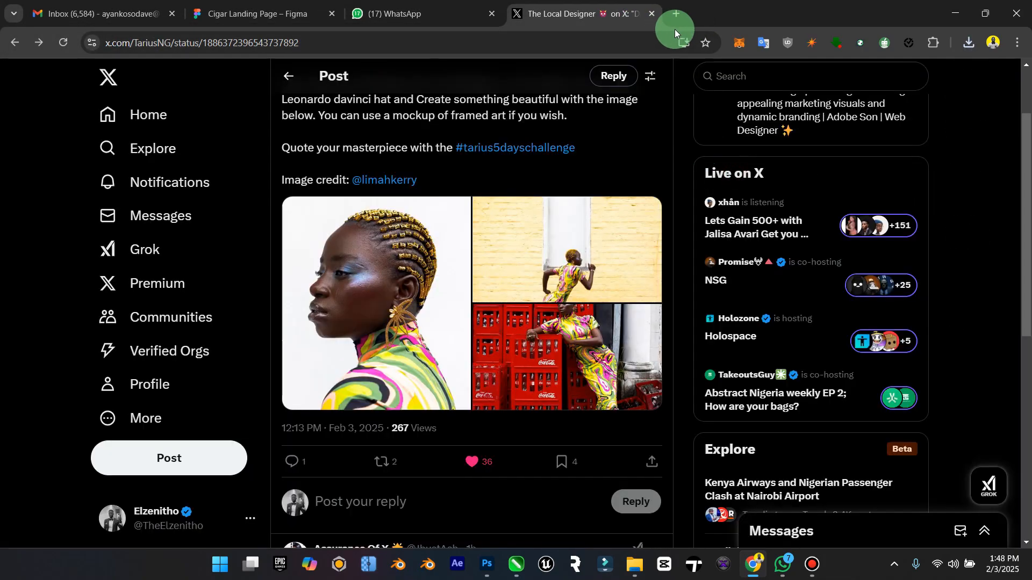
# Switch to Photoshop and create a 5000 x 5800 px, 300 ppi RGB document with a bright green background, #84ff4e.
pyautogui.click(953, 14)
pyautogui.click(632, 567)
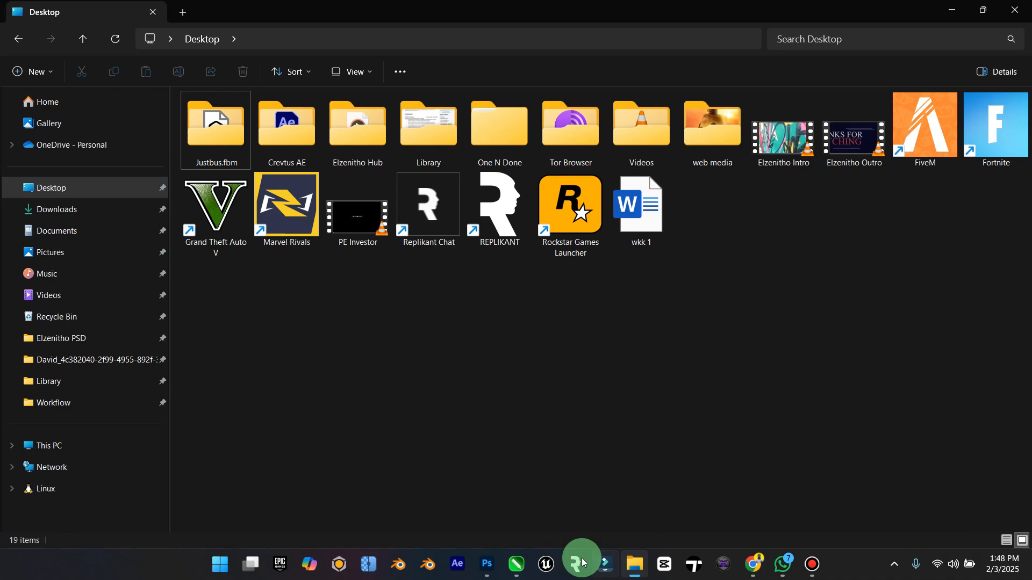
pyautogui.click(488, 564)
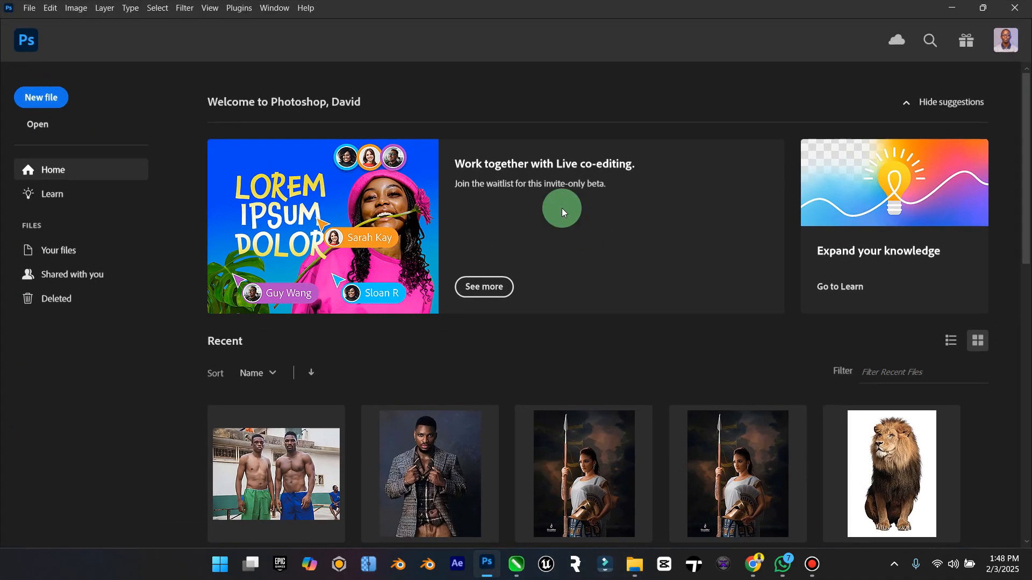
pyautogui.click(42, 102)
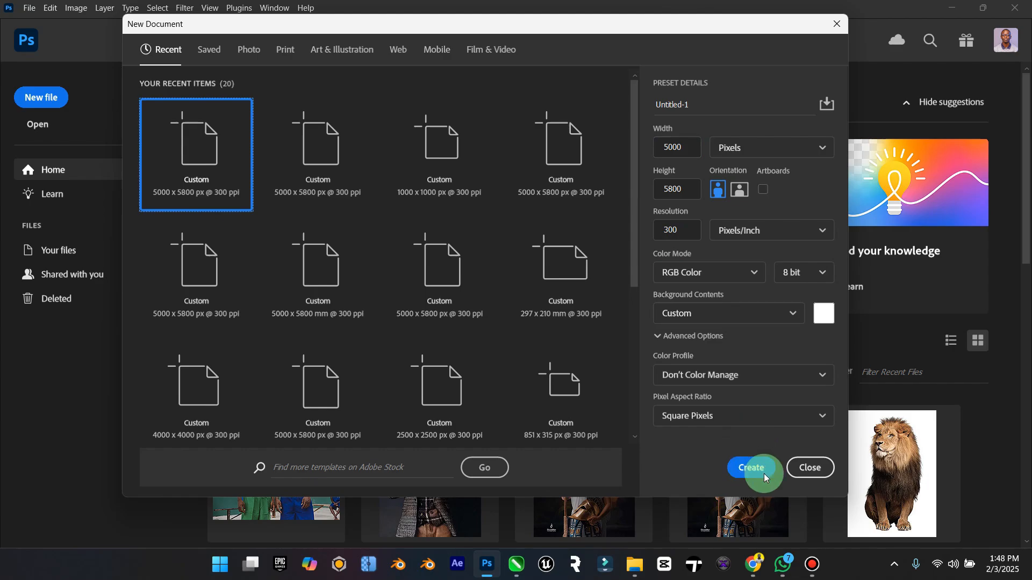
pyautogui.click(834, 319)
pyautogui.moveTo(759, 224)
pyautogui.mouseDown()
pyautogui.moveTo(801, 194)
pyautogui.moveTo(784, 186)
pyautogui.mouseUp()
pyautogui.moveTo(820, 323)
pyautogui.mouseDown()
pyautogui.moveTo(817, 276)
pyautogui.moveTo(823, 327)
pyautogui.moveTo(822, 308)
pyautogui.mouseUp()
pyautogui.moveTo(792, 225)
pyautogui.mouseDown()
pyautogui.moveTo(785, 234)
pyautogui.moveTo(758, 177)
pyautogui.mouseUp()
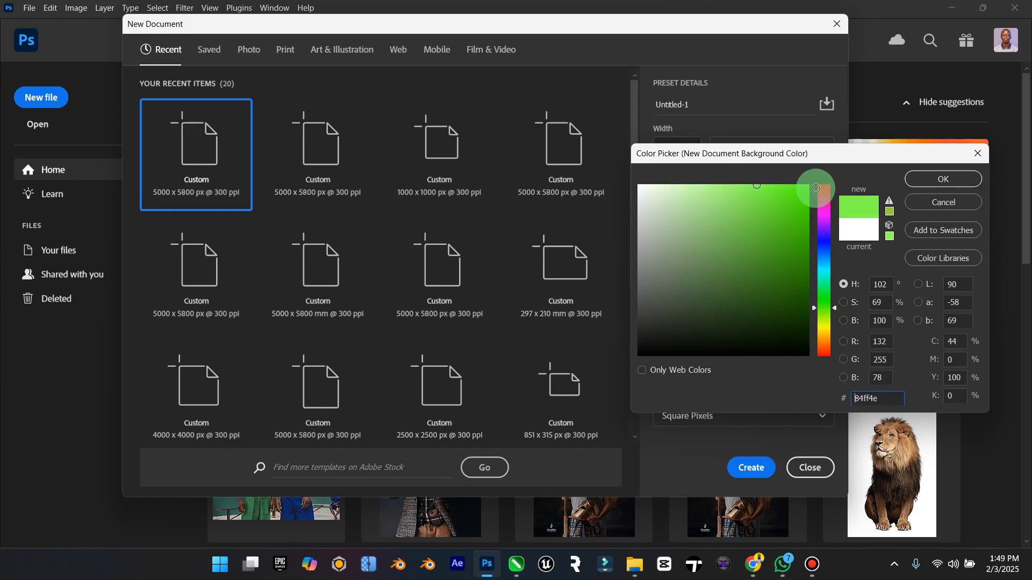
pyautogui.click(920, 180)
pyautogui.click(751, 468)
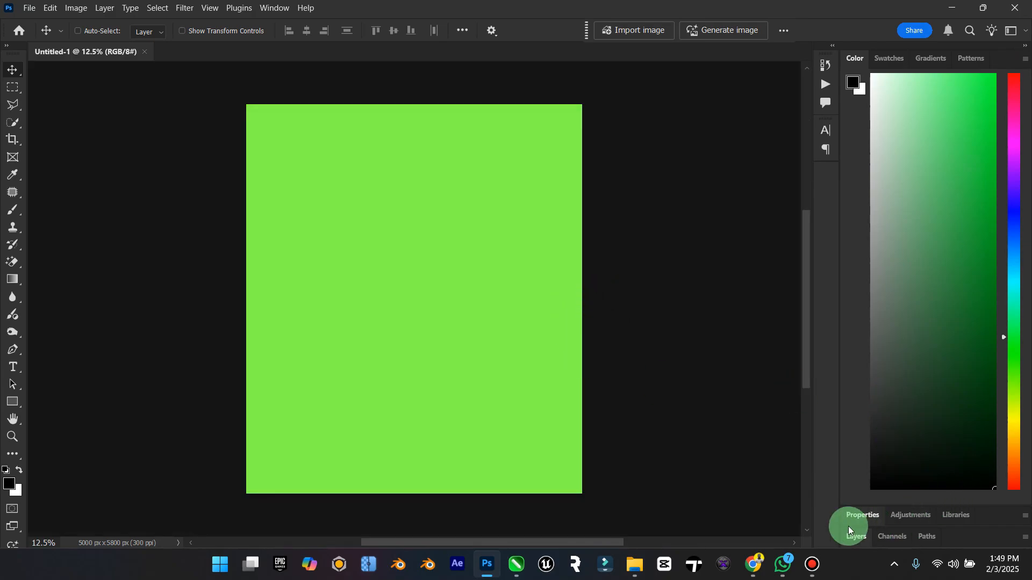
# Close the Properties panel group, then expand the Layers panel and enlarge it by shrinking the Color panel.
pyautogui.click(1027, 517)
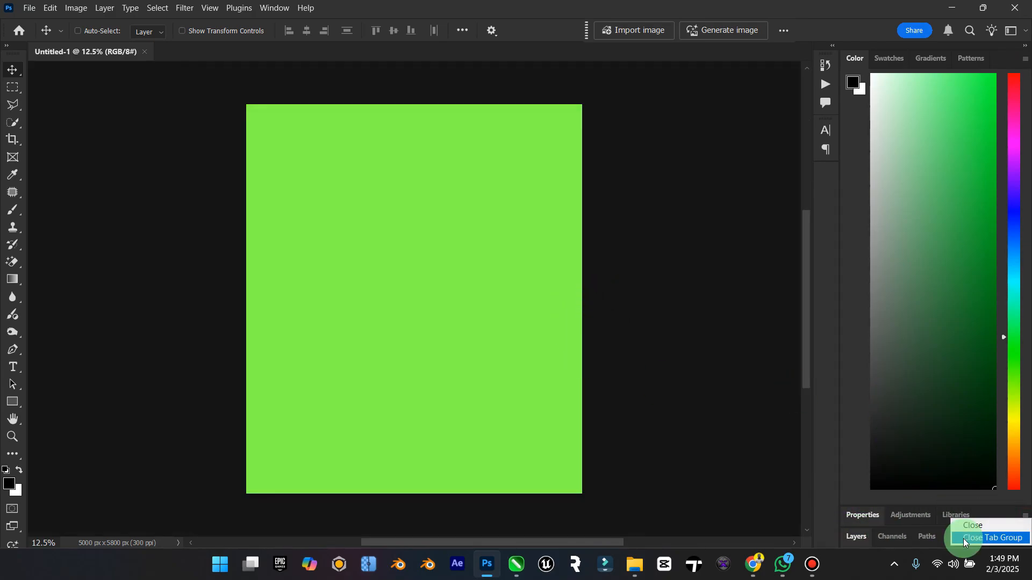
pyautogui.click(962, 539)
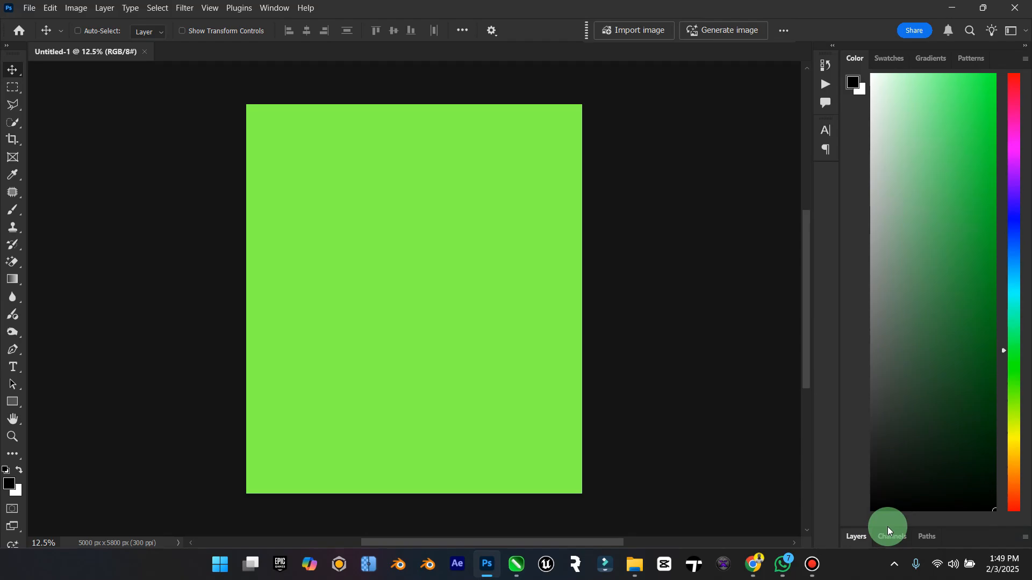
pyautogui.click(855, 536)
pyautogui.moveTo(925, 308); pyautogui.dragTo(960, 138)
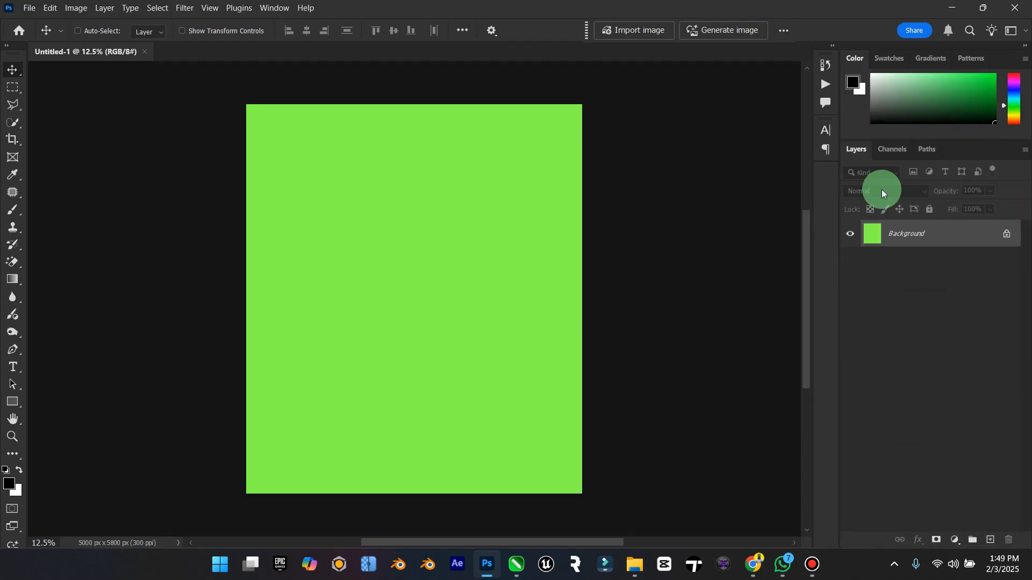
# Switch to Upscayl, upscale the downloaded profile portrait to 5464x8192 with the General Photo model, and close Upscayl when upscaling is done.
pyautogui.click(633, 565)
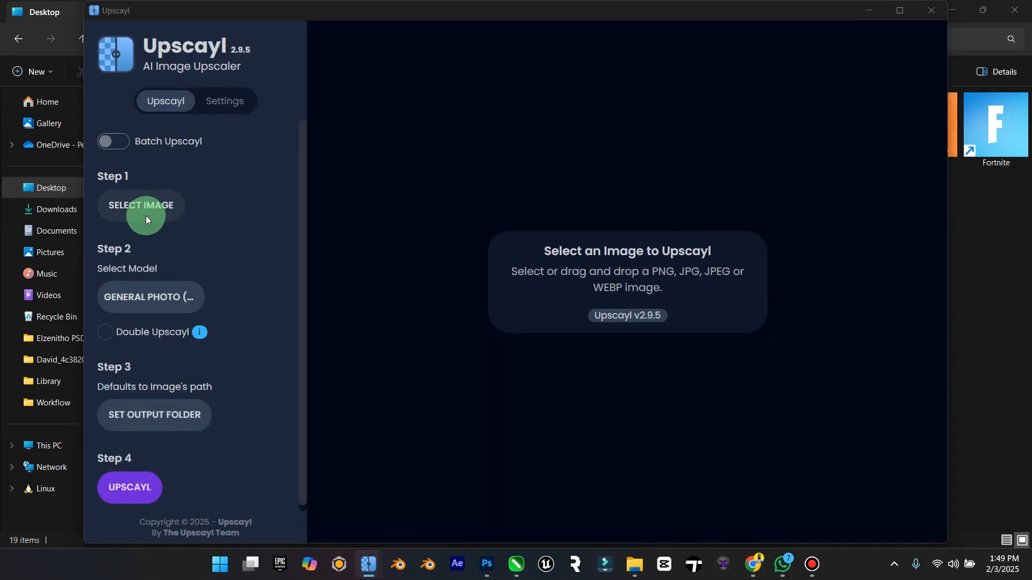
pyautogui.click(147, 215)
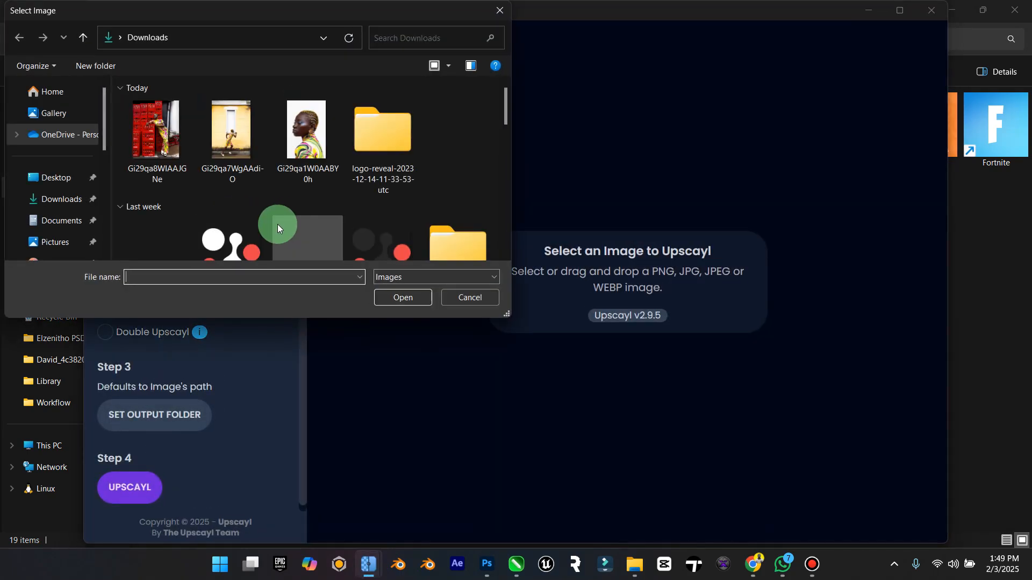
pyautogui.click(308, 146)
pyautogui.click(397, 301)
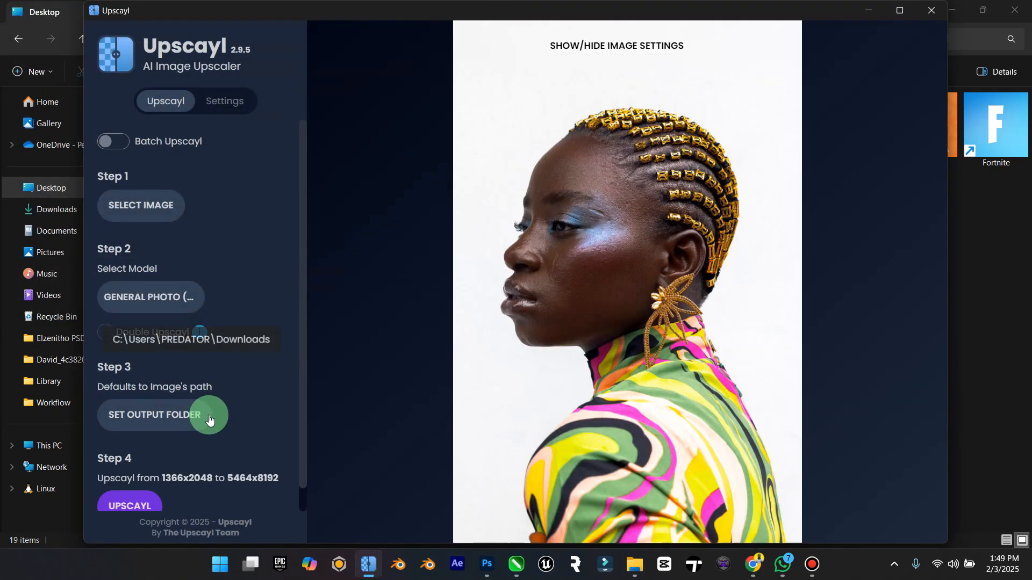
pyautogui.click(137, 503)
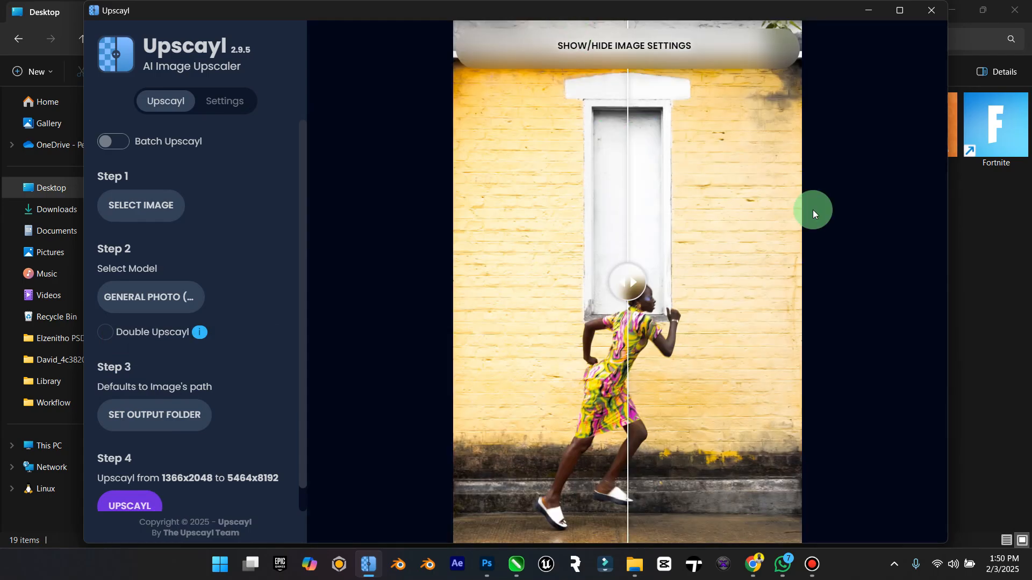
pyautogui.moveTo(627, 345); pyautogui.dragTo(507, 278)
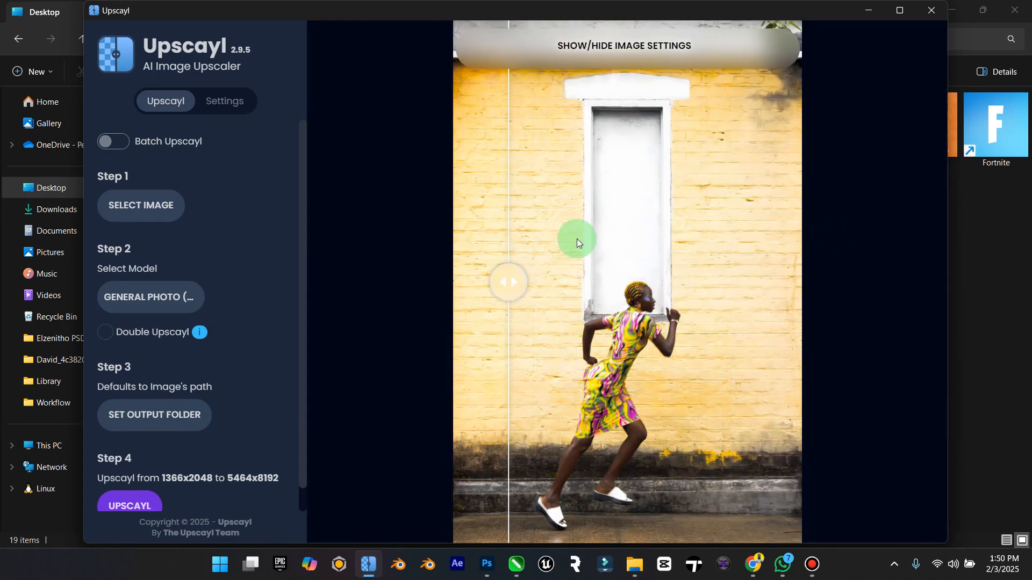
pyautogui.click(932, 16)
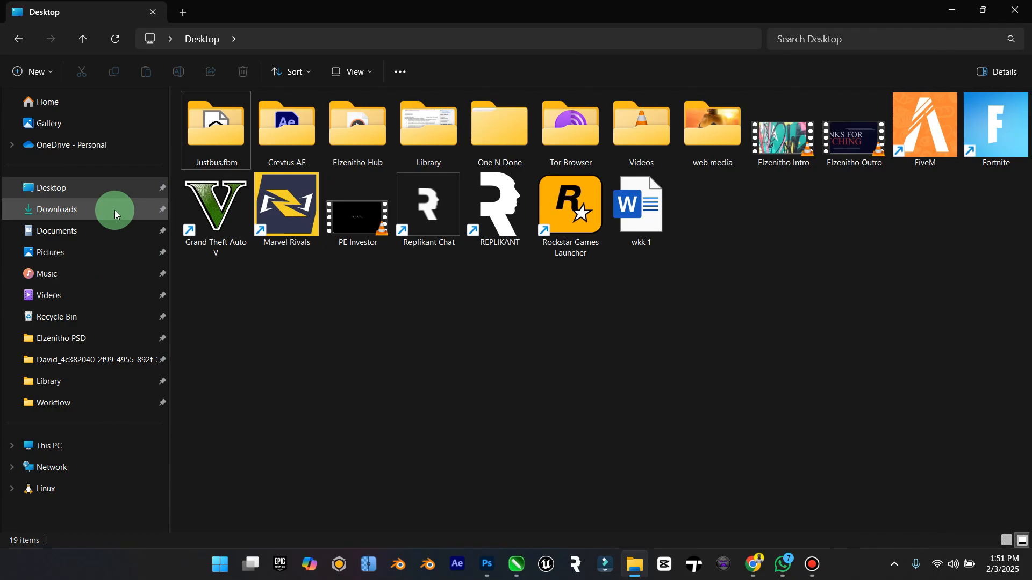
# Delete the three original, non-upscaled photos from the Downloads folder in File Explorer.
pyautogui.moveTo(639, 572)
pyautogui.click(107, 209)
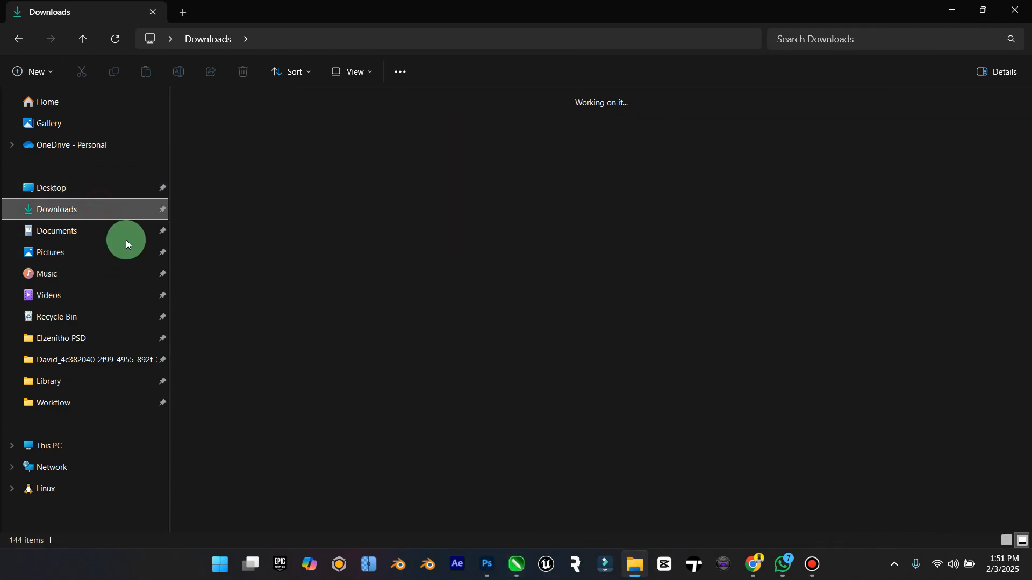
pyautogui.click(236, 171)
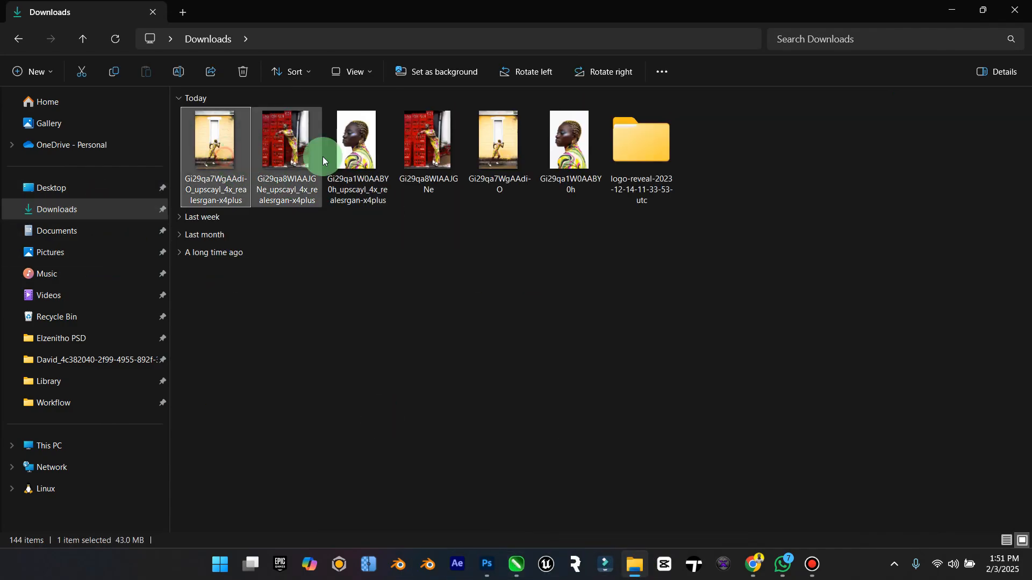
pyautogui.keyDown('shift'); pyautogui.click(349, 157); pyautogui.keyUp('shift')
pyautogui.click(432, 153)
pyautogui.keyDown('shift'); pyautogui.click(553, 154); pyautogui.keyUp('shift')
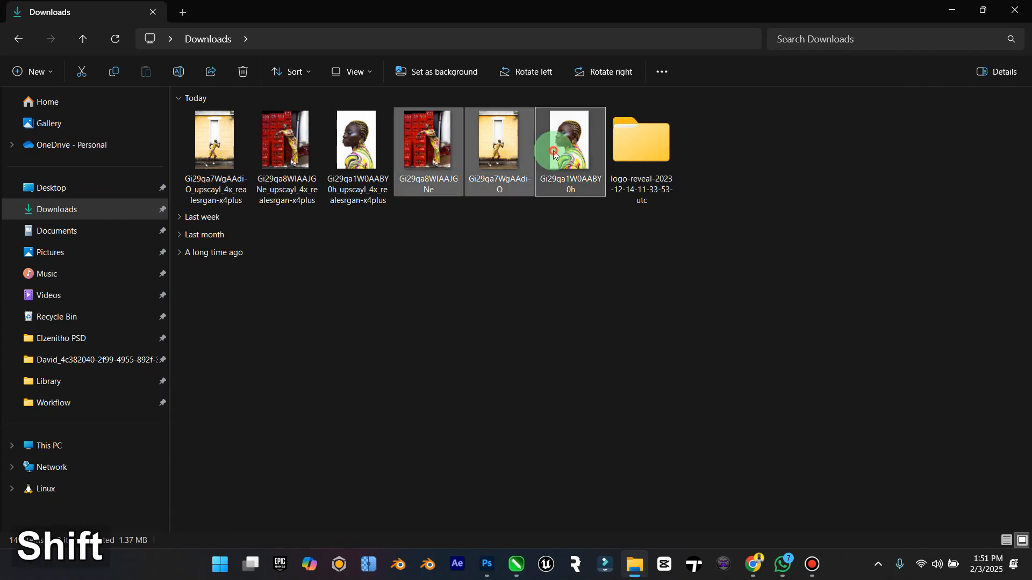
pyautogui.press('Delete')
# Open the upscaled profile portrait in Adobe Photoshop 2025 and select the woman automatically with Select Subject.
pyautogui.click(357, 145)
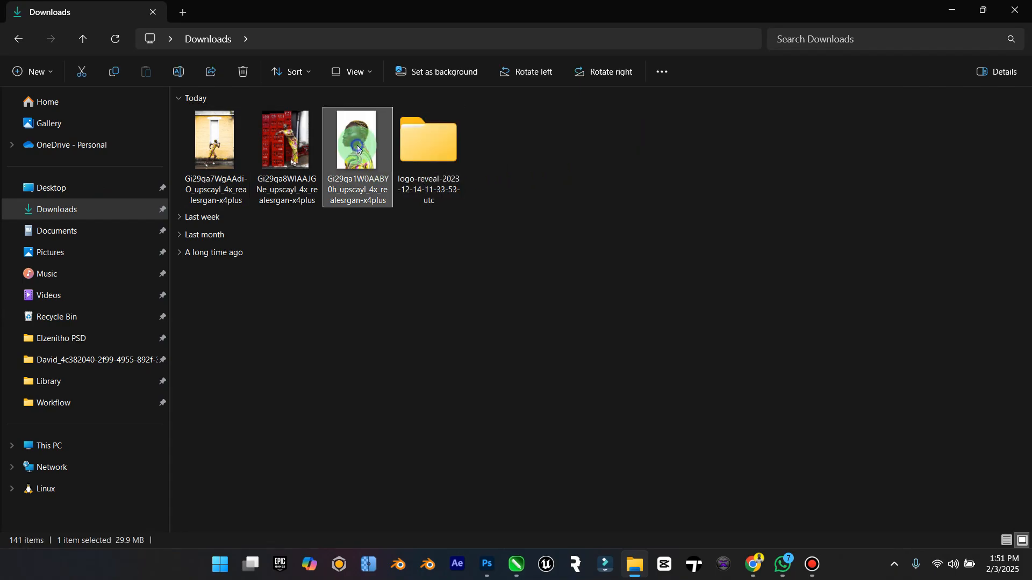
pyautogui.rightClick(357, 145)
pyautogui.moveTo(518, 66)
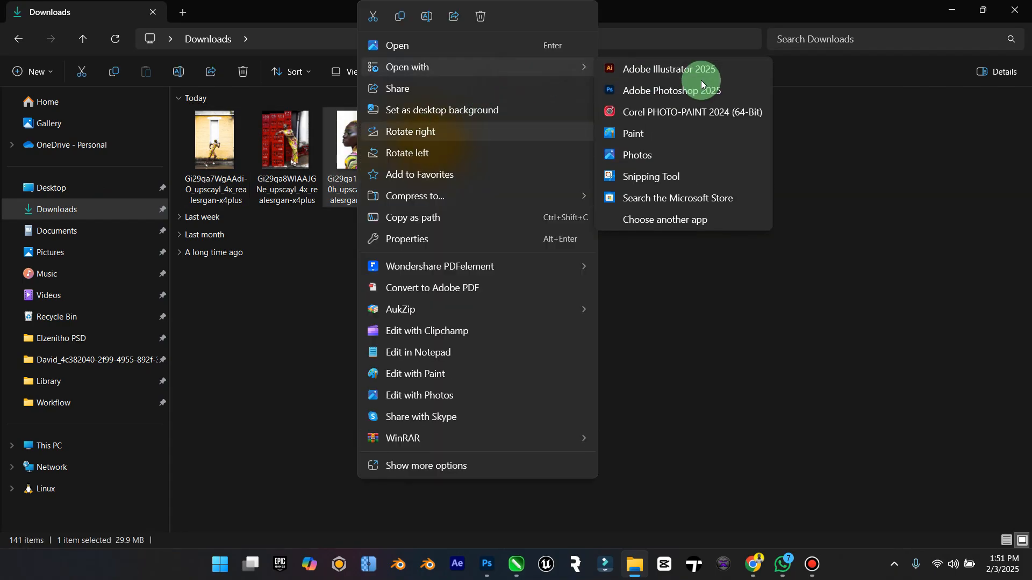
pyautogui.click(702, 93)
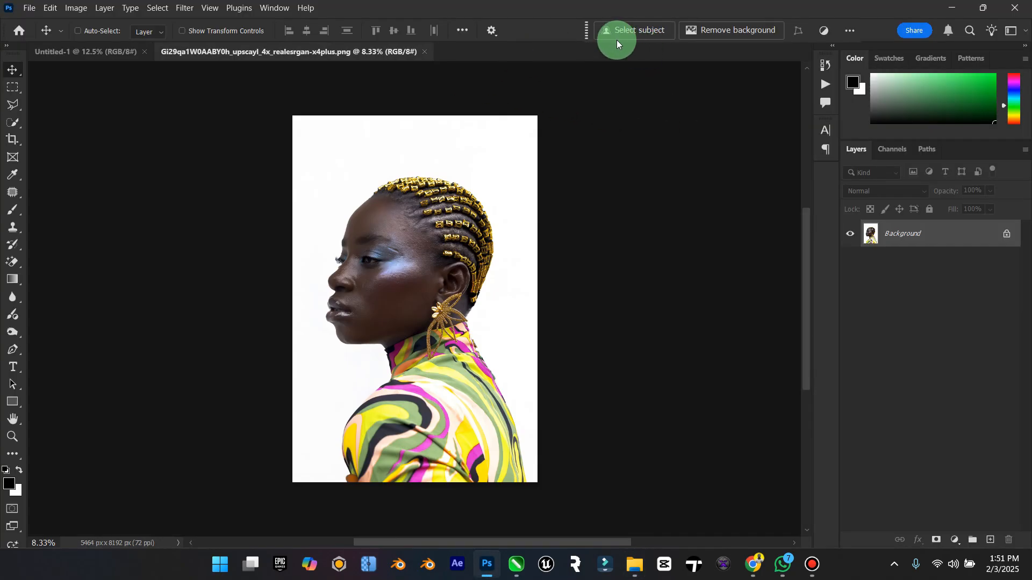
pyautogui.click(628, 32)
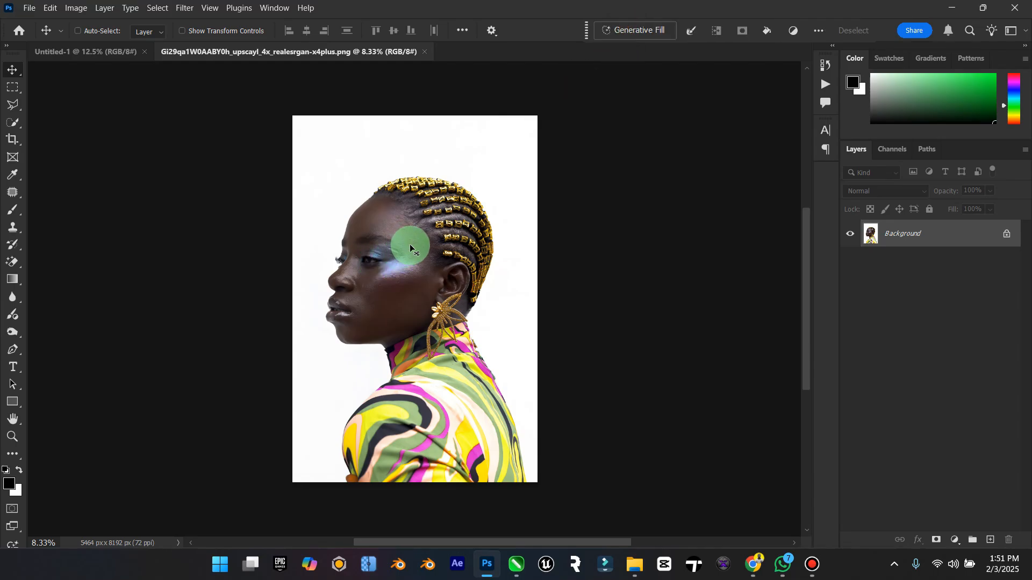
# Add the missed strip along the front shoulder edge to the selection with the Polygonal Lasso tool.
pyautogui.click(12, 438)
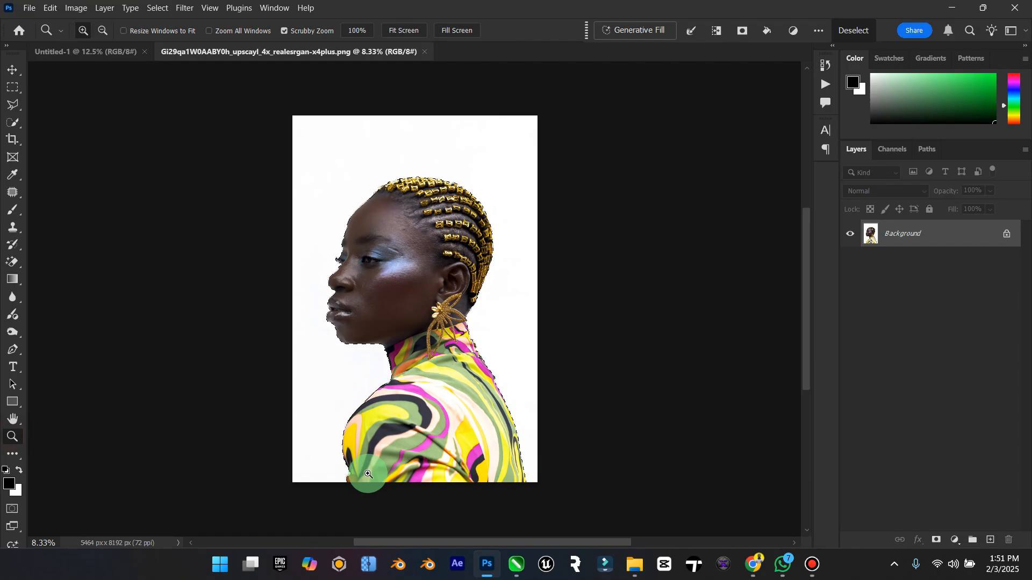
pyautogui.moveTo(430, 457); pyautogui.dragTo(428, 435)
pyautogui.scroll(5, 428, 434)
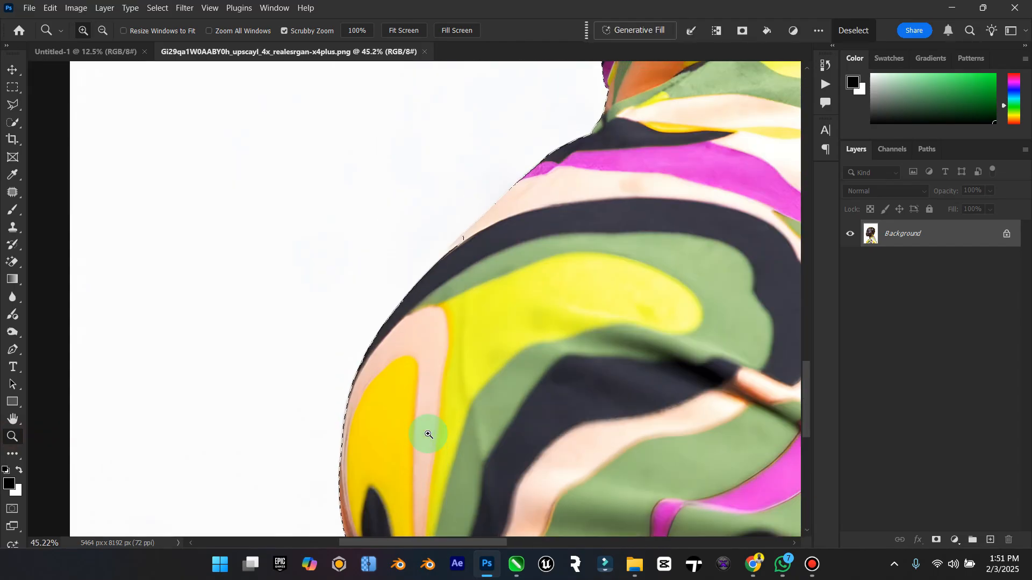
pyautogui.click(13, 105)
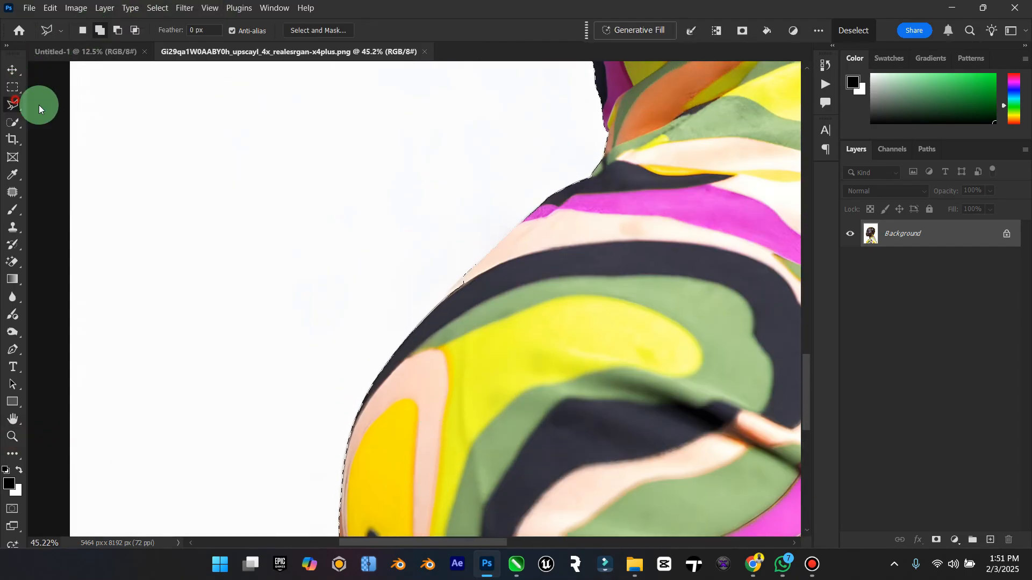
pyautogui.click(471, 268)
pyautogui.click(418, 321)
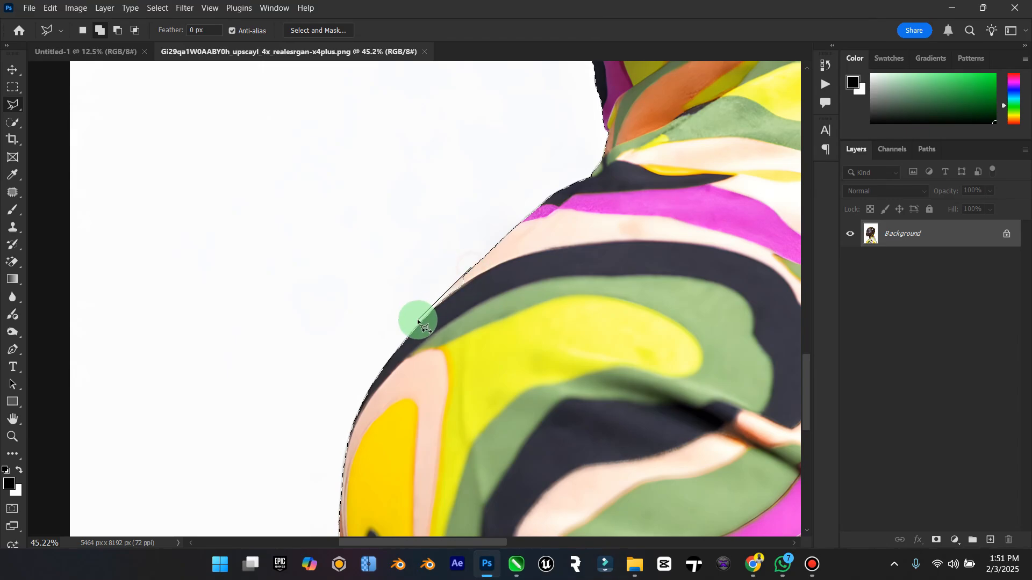
pyautogui.doubleClick(557, 337)
# Add the missed edge of the woman's lips to the selection with the Polygonal Lasso.
pyautogui.scroll(8, 558, 338)
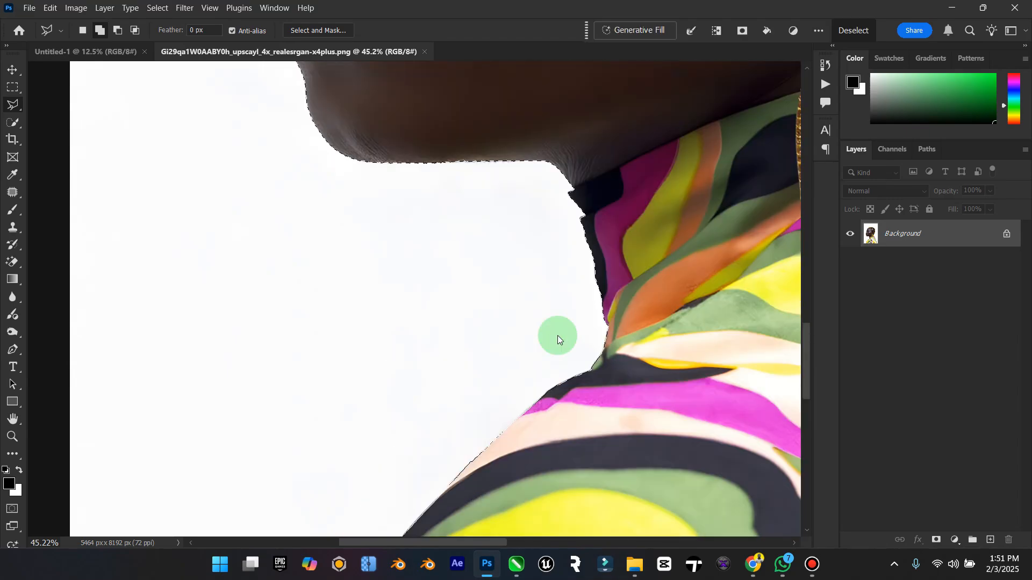
pyautogui.scroll(3, 558, 339)
pyautogui.click(281, 243)
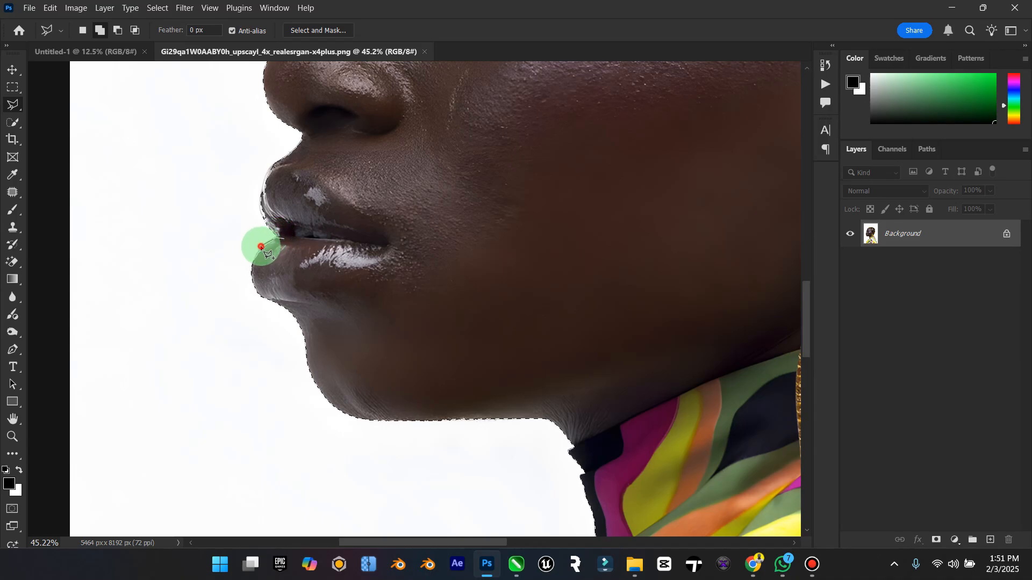
pyautogui.scroll(1, 290, 267)
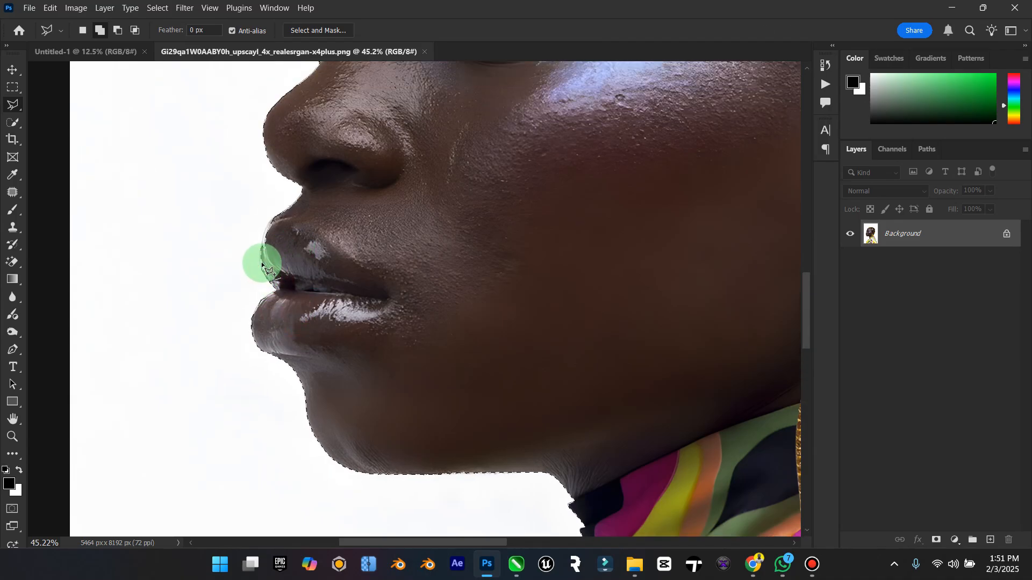
pyautogui.click(260, 254)
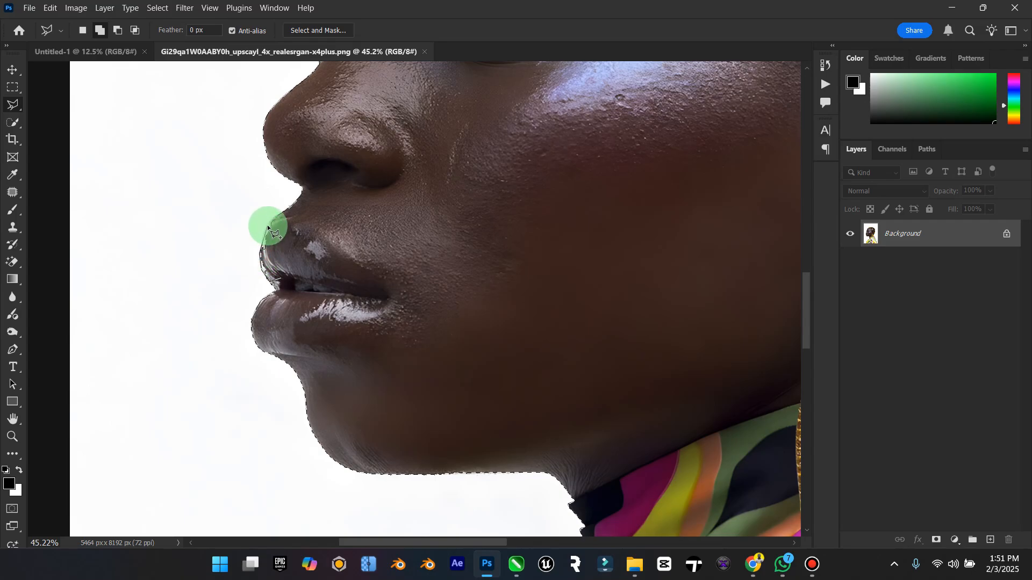
# Add the missed gold hair bead at the front hairline above the forehead to the selection.
pyautogui.scroll(4, 356, 224)
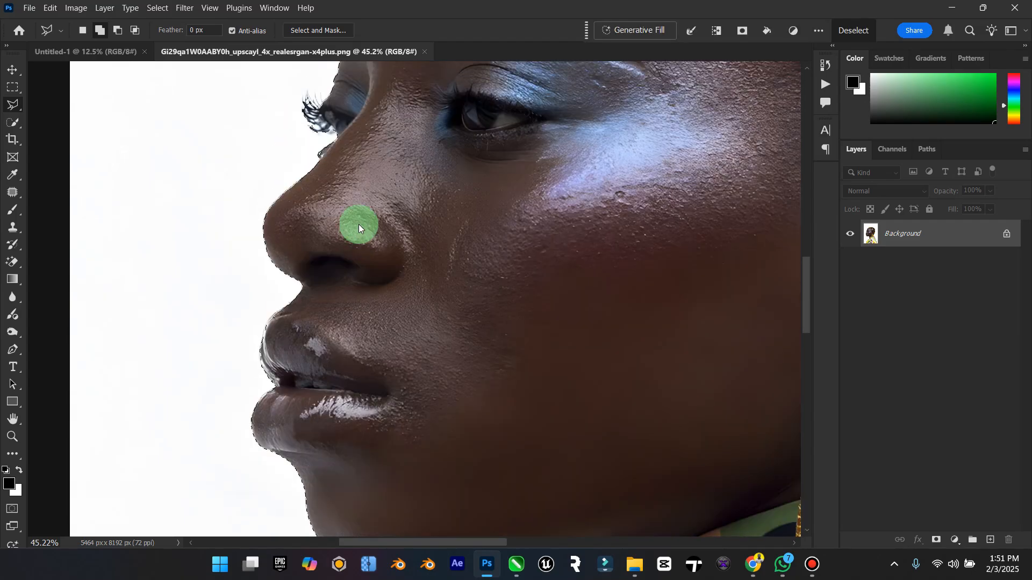
pyautogui.scroll(5, 358, 227)
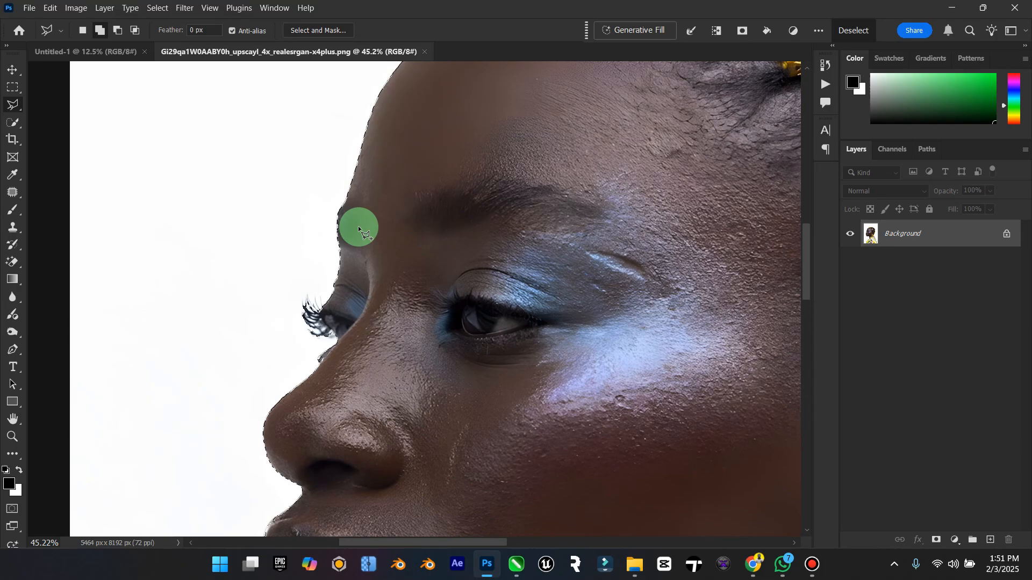
pyautogui.scroll(1, 433, 233)
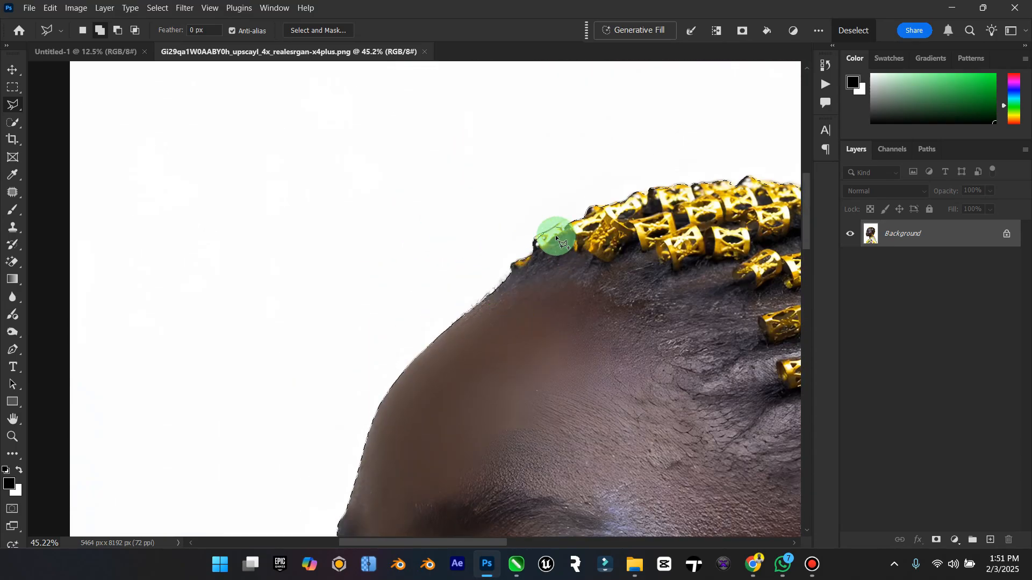
pyautogui.click(534, 241)
pyautogui.click(559, 222)
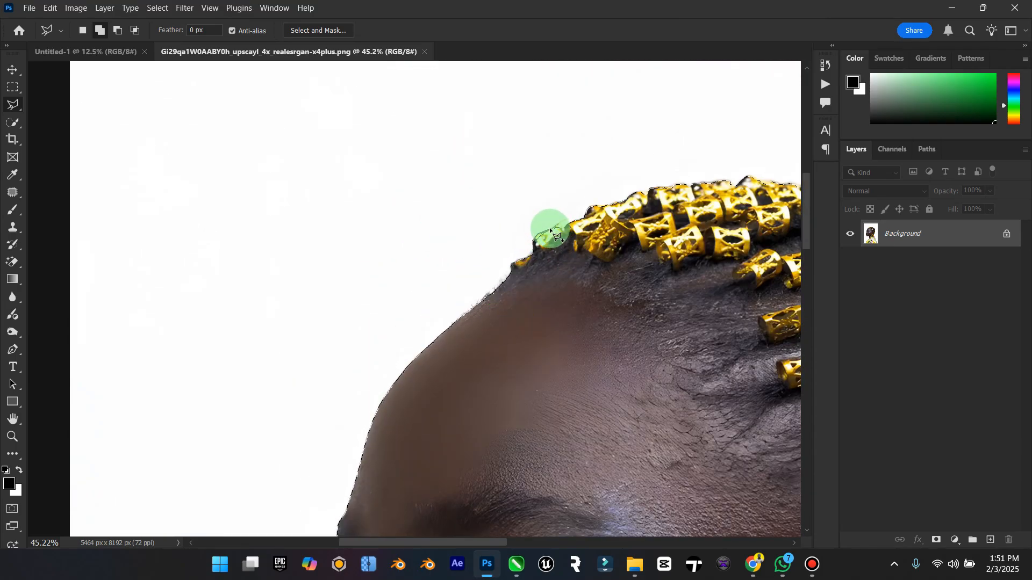
pyautogui.click(592, 249)
pyautogui.doubleClick(581, 265)
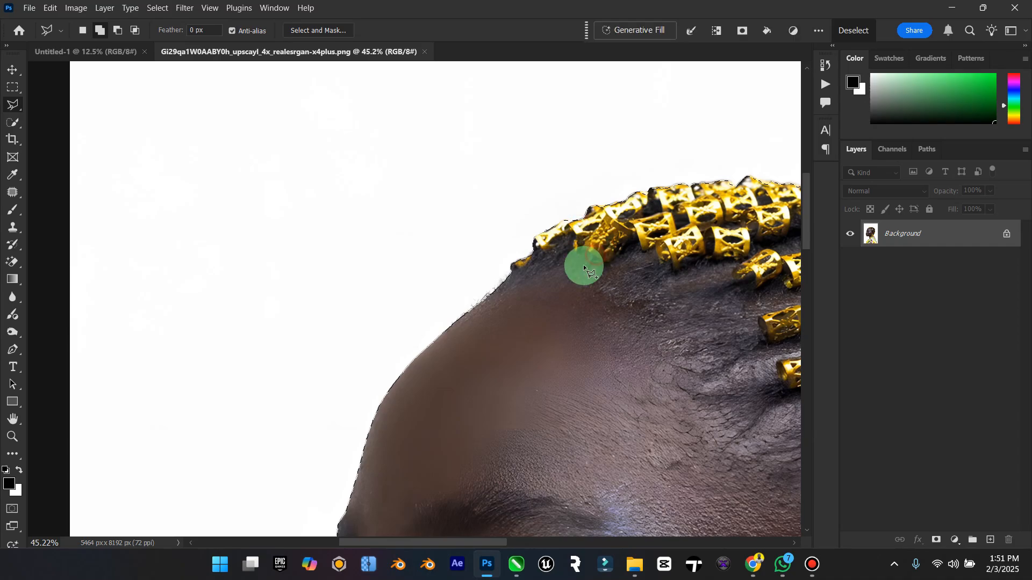
# Add the missed gold bead at the very top of the head to the selection.
pyautogui.moveTo(477, 543); pyautogui.dragTo(583, 543)
pyautogui.click(303, 144)
pyautogui.click(269, 176)
pyautogui.click(300, 188)
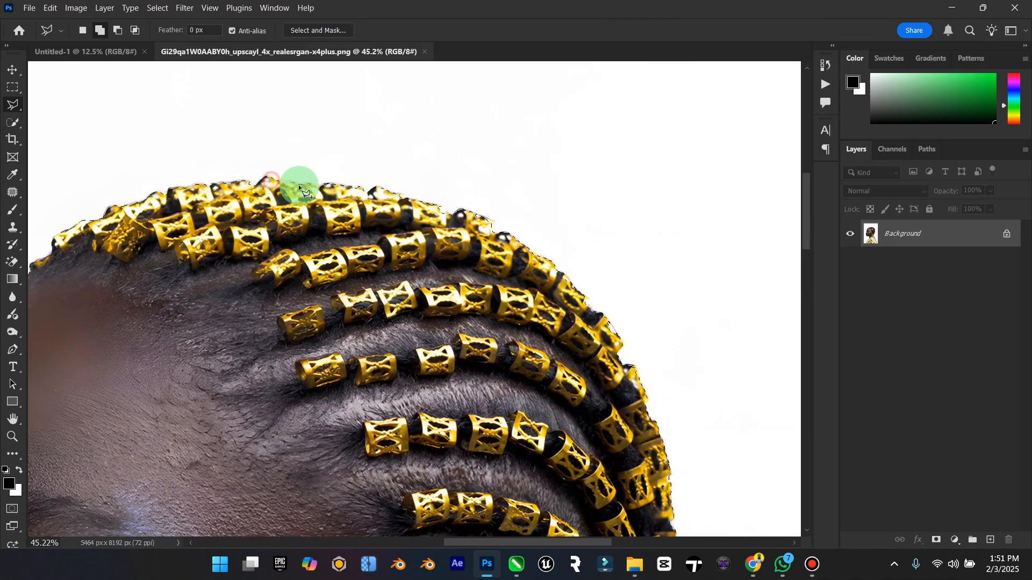
pyautogui.doubleClick(313, 197)
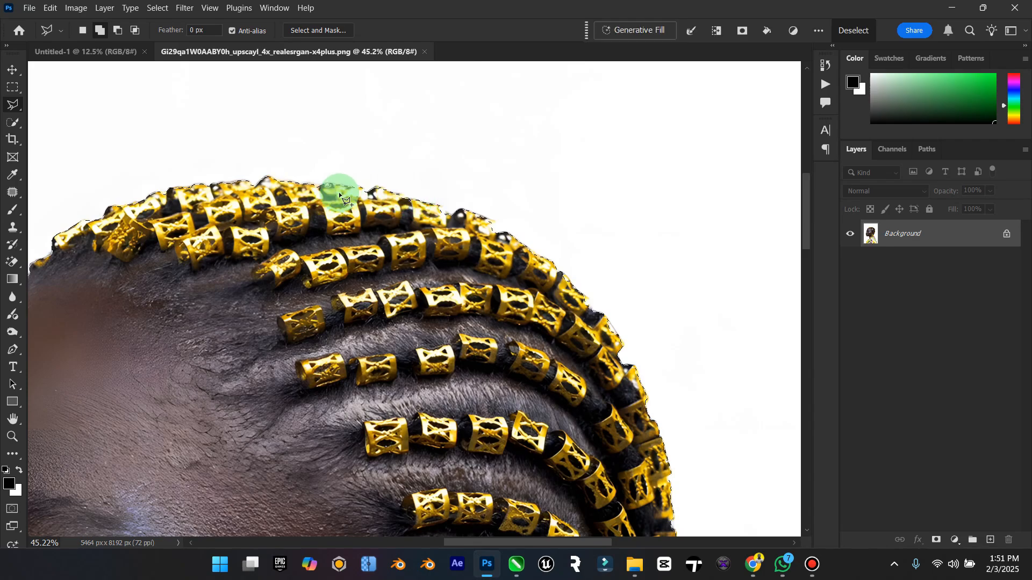
# Add the missed beads and hair edge along the back slope of the crown to the selection.
pyautogui.click(386, 191)
pyautogui.click(405, 196)
pyautogui.click(433, 206)
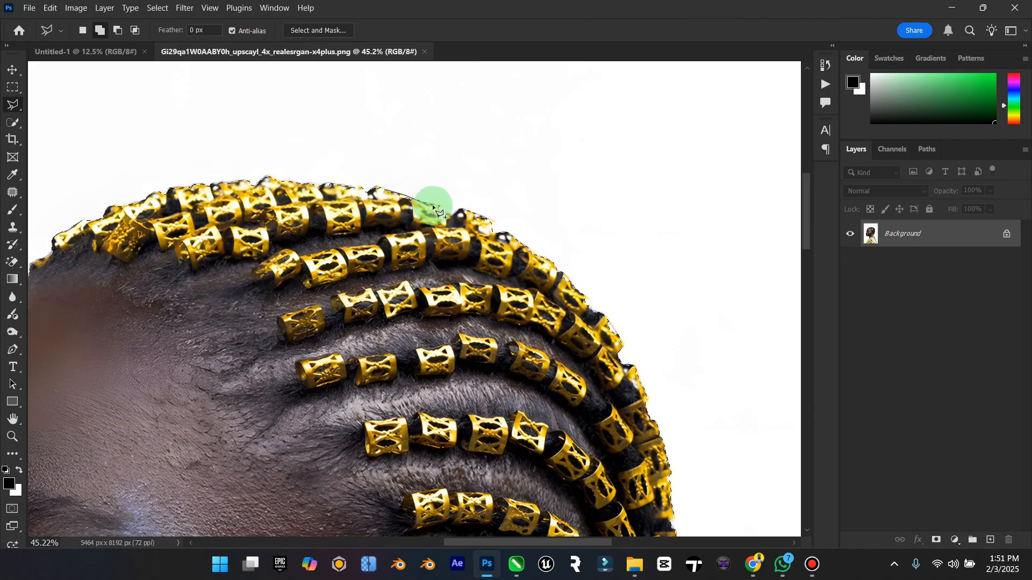
pyautogui.click(461, 220)
pyautogui.doubleClick(442, 232)
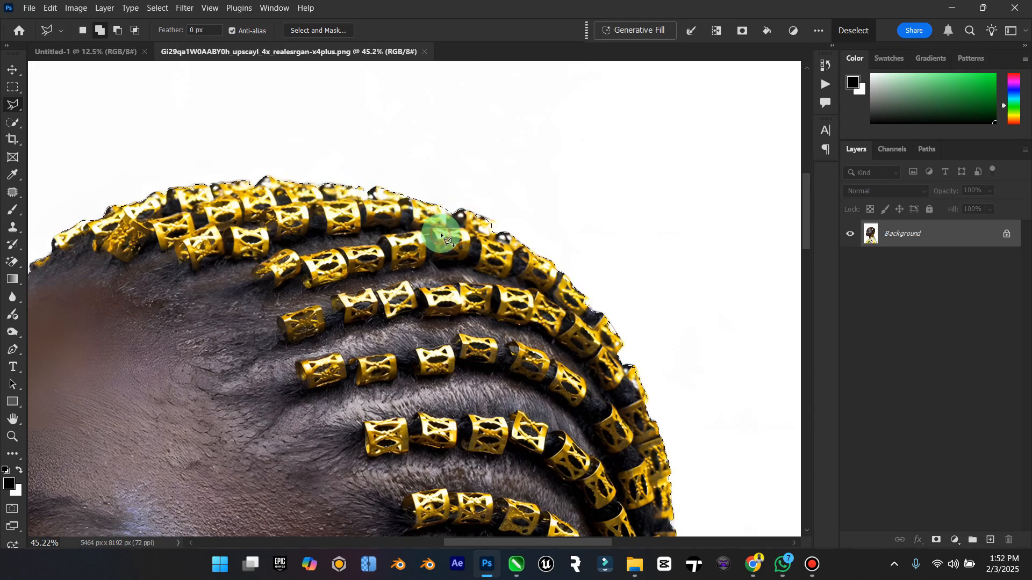
pyautogui.scroll(-2, 451, 213)
pyautogui.click(482, 131)
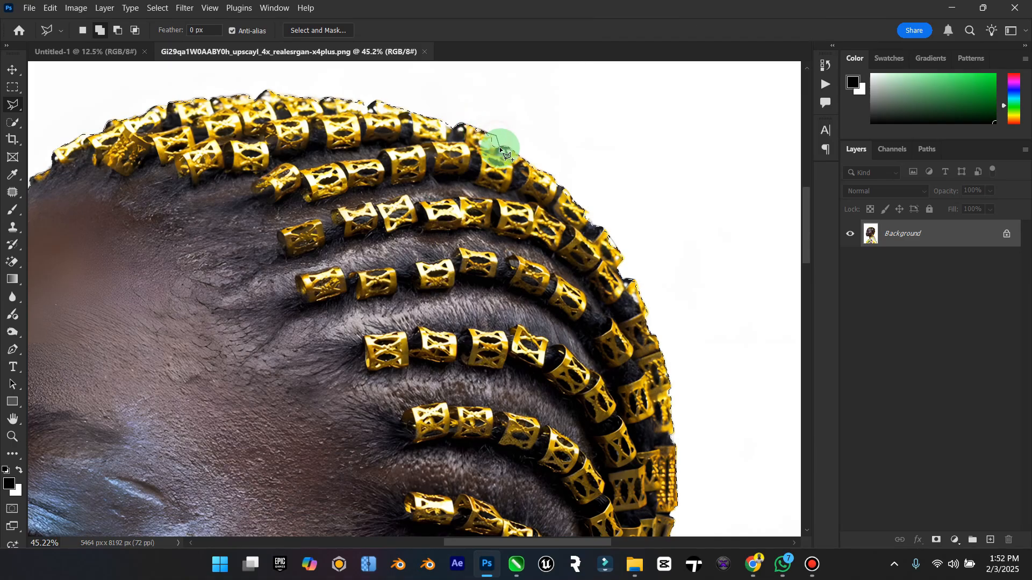
pyautogui.click(500, 148)
pyautogui.doubleClick(437, 150)
# Add the missed fabric edge of the collar at the back of the neck to the selection.
pyautogui.scroll(-2, 606, 239)
pyautogui.scroll(-2, 655, 253)
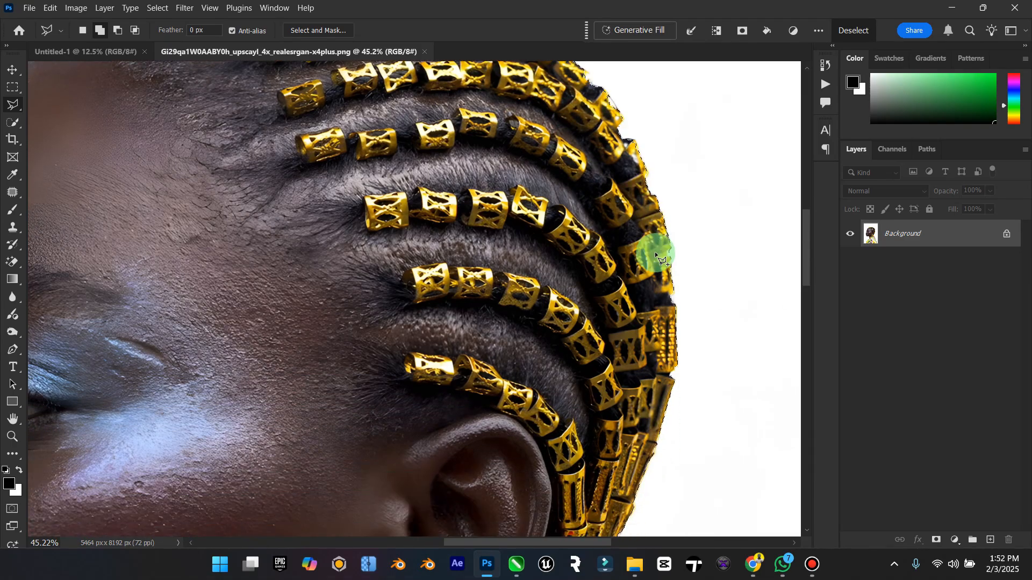
pyautogui.scroll(-7, 657, 257)
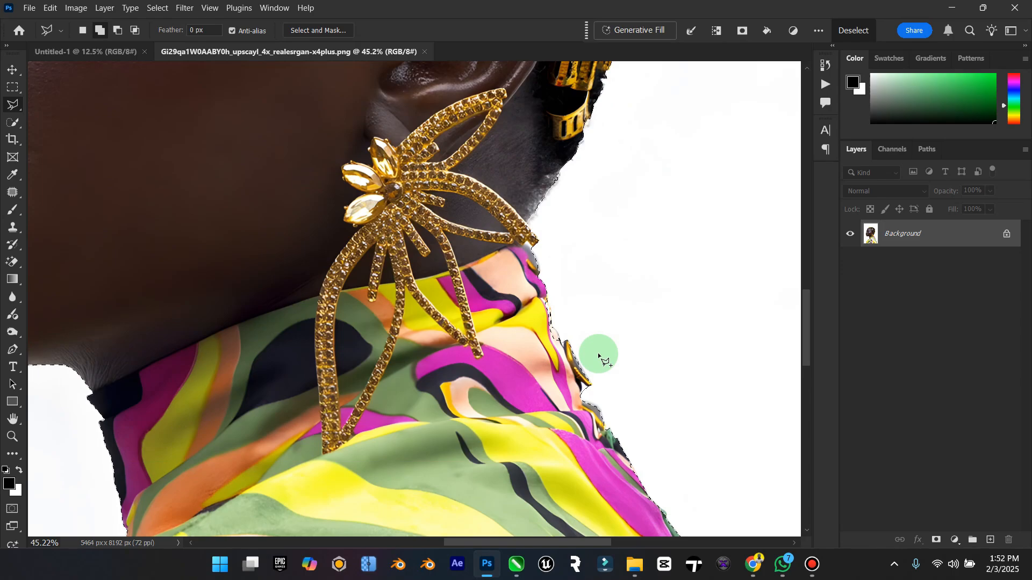
pyautogui.click(548, 301)
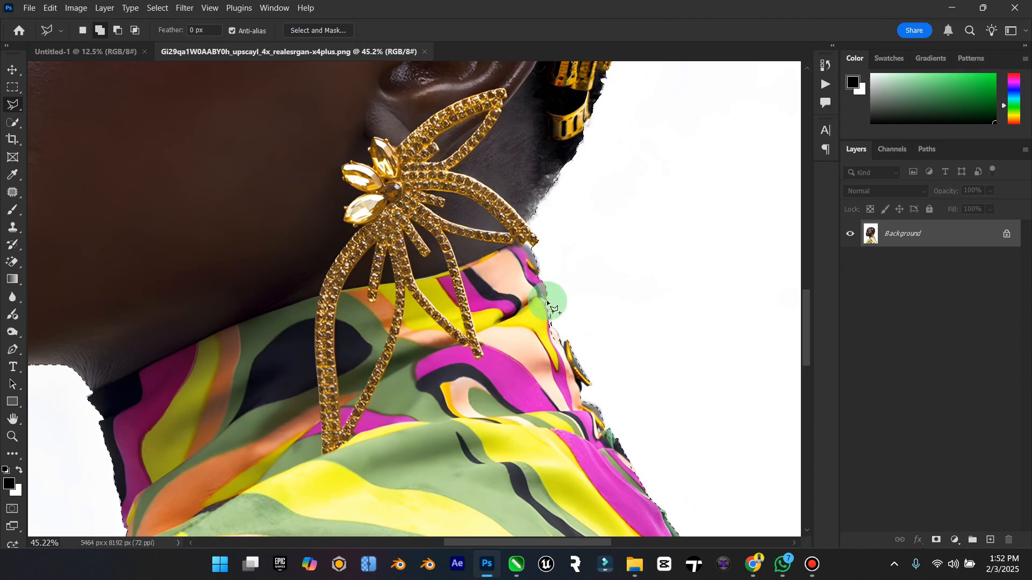
pyautogui.click(564, 350)
pyautogui.doubleClick(525, 360)
# Subtract the white background patch between the buttons at the back of the collar from the selection.
pyautogui.scroll(-2, 525, 360)
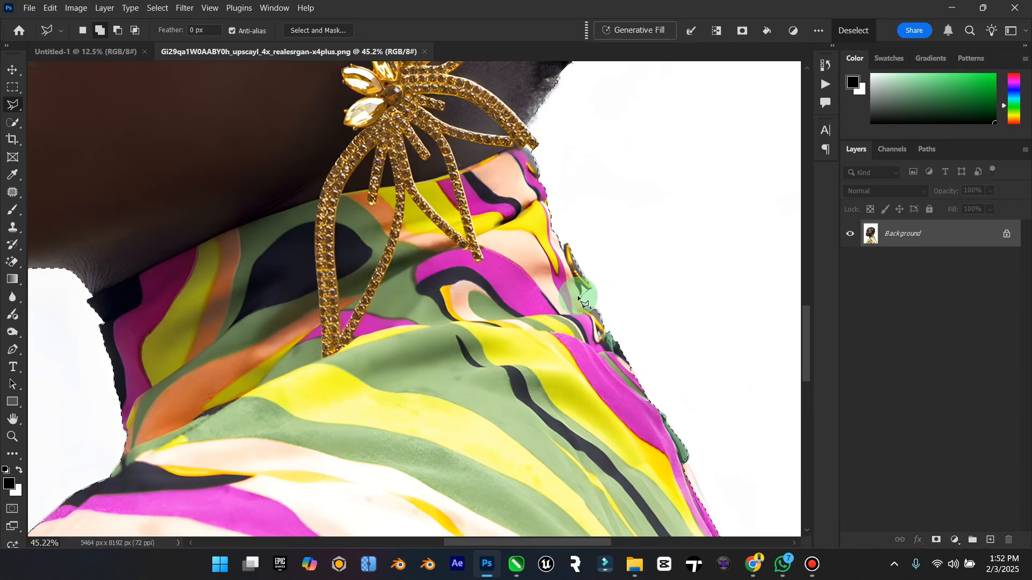
pyautogui.click(118, 30)
pyautogui.click(618, 305)
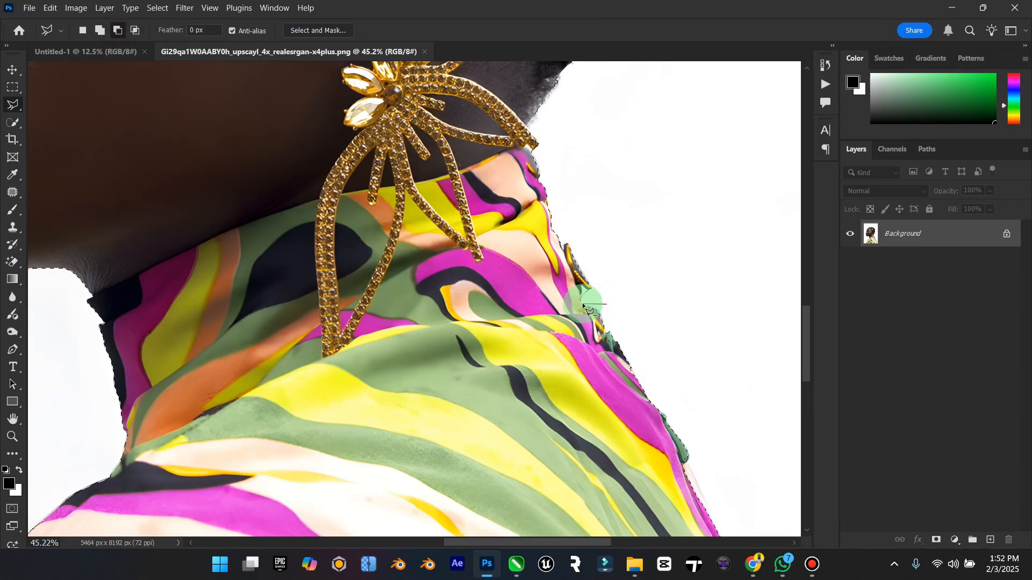
pyautogui.doubleClick(594, 293)
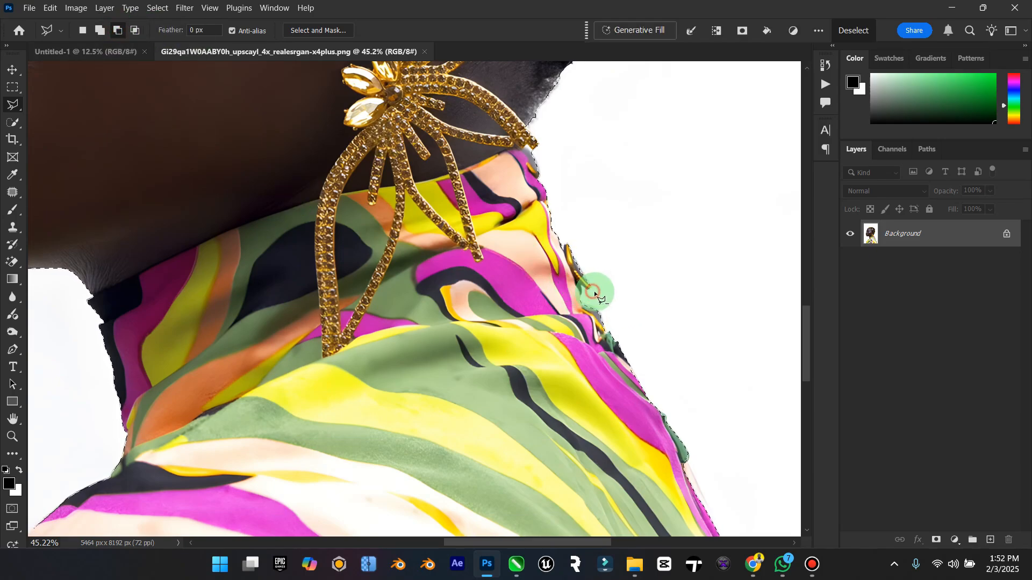
# Switch the lasso back to adding, include the missed garment edge along the upper back, and fit the whole portrait in view.
pyautogui.scroll(-1, 594, 293)
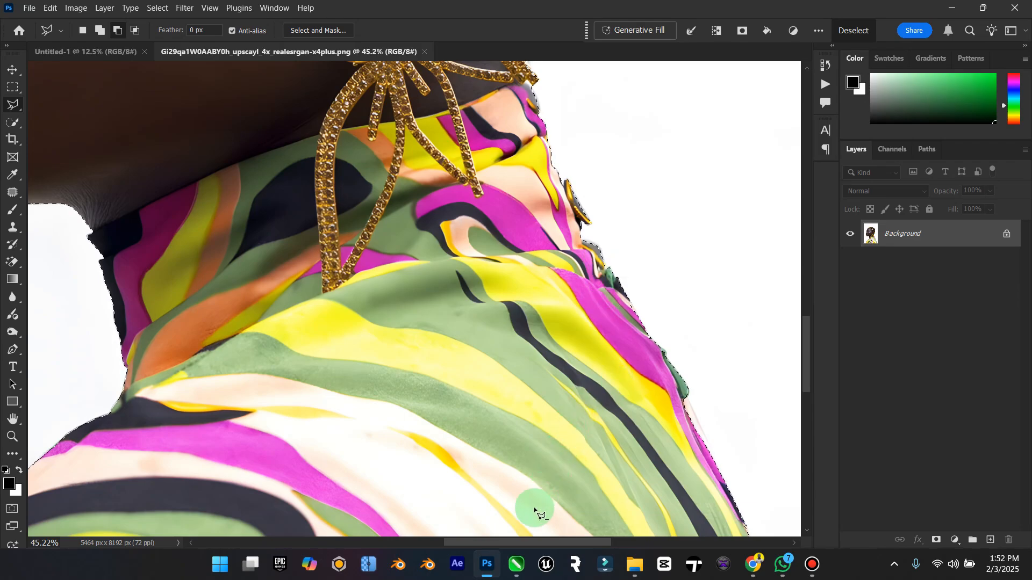
pyautogui.moveTo(534, 544); pyautogui.dragTo(557, 544)
pyautogui.scroll(-3, 617, 394)
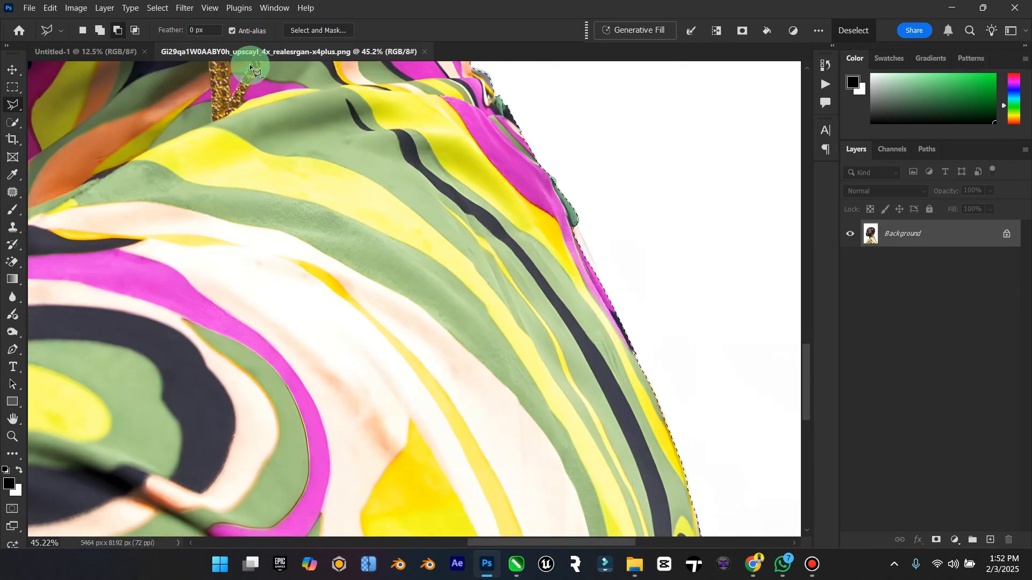
pyautogui.click(104, 32)
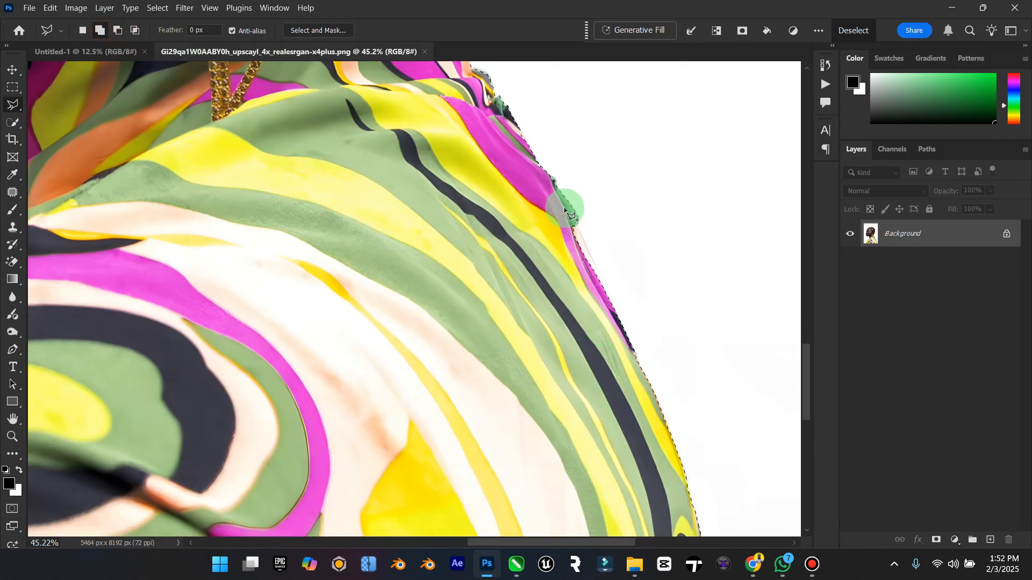
pyautogui.click(566, 208)
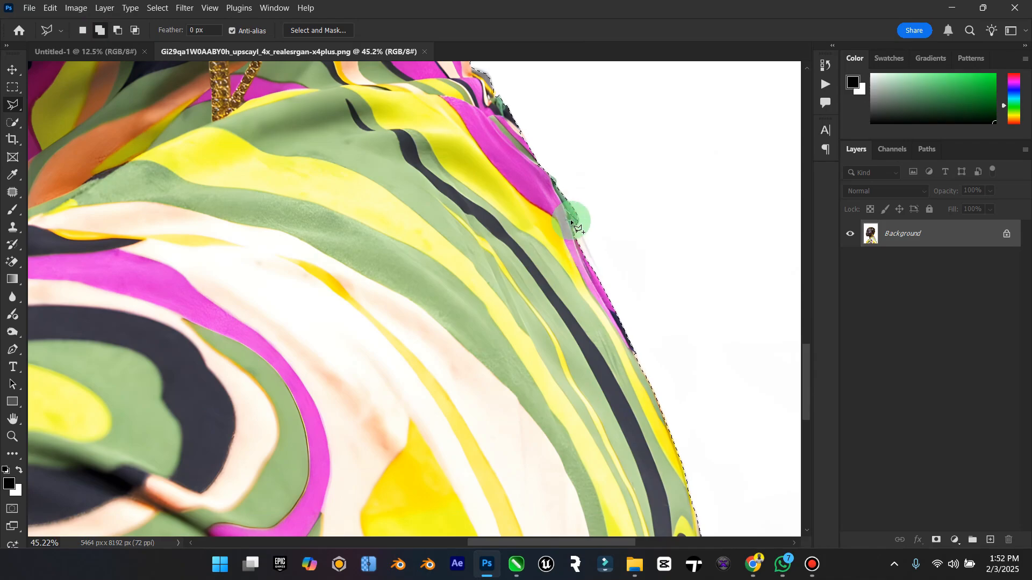
pyautogui.click(578, 228)
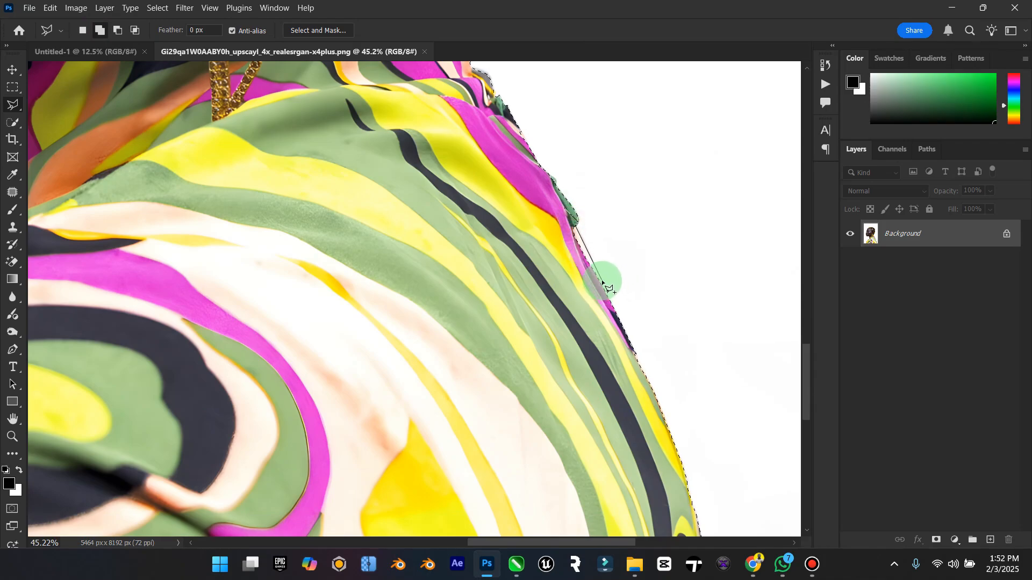
pyautogui.click(605, 282)
pyautogui.click(645, 467)
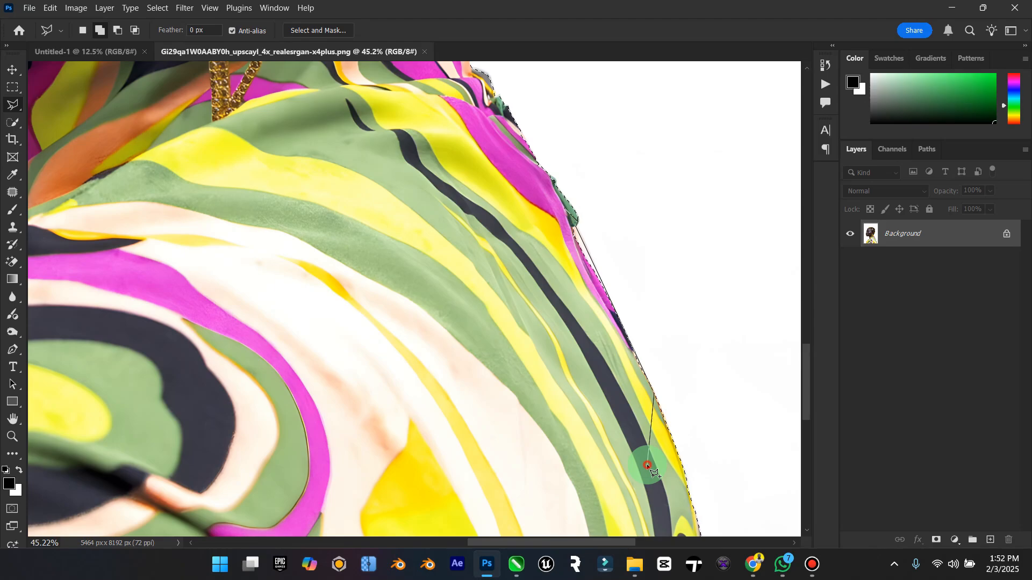
pyautogui.doubleClick(447, 340)
pyautogui.doubleClick(13, 418)
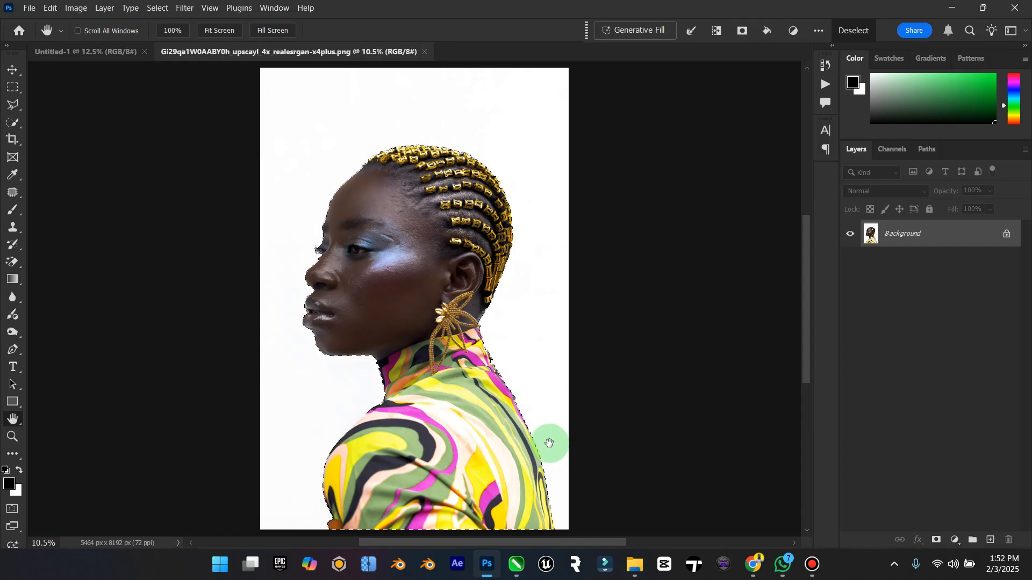
# Refine the portrait selection with Select and Mask, output it to a masked copy layer, and apply the layer mask.
pyautogui.click(12, 108)
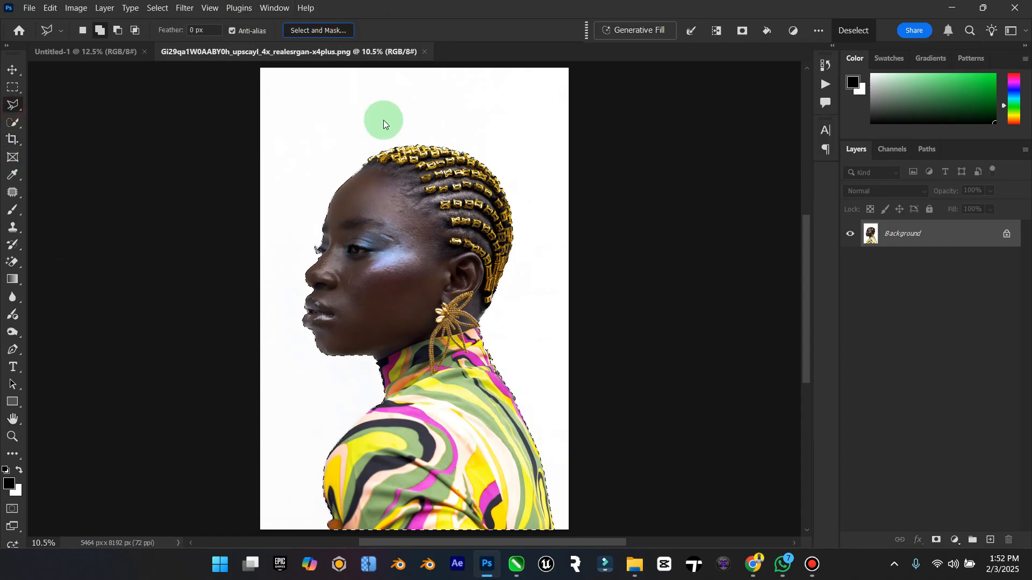
pyautogui.hotkey('alt', 'ctrl', 'r')
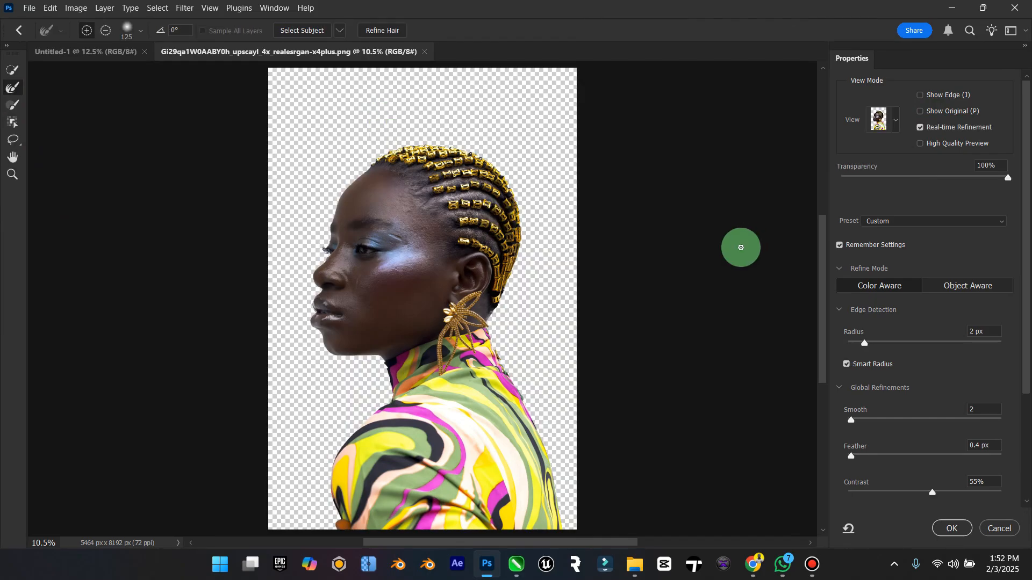
pyautogui.click(950, 533)
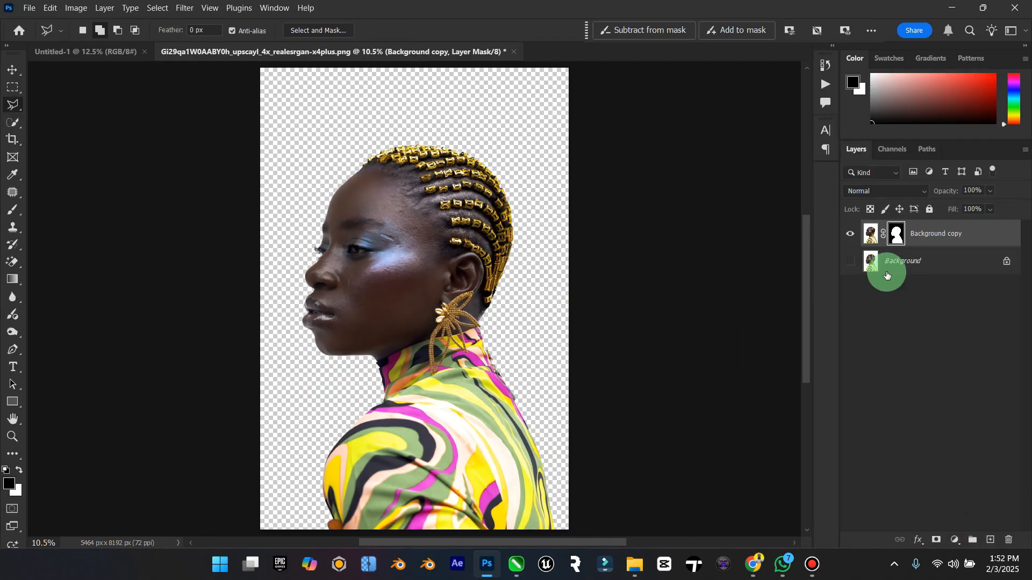
pyautogui.rightClick(896, 235)
pyautogui.click(927, 274)
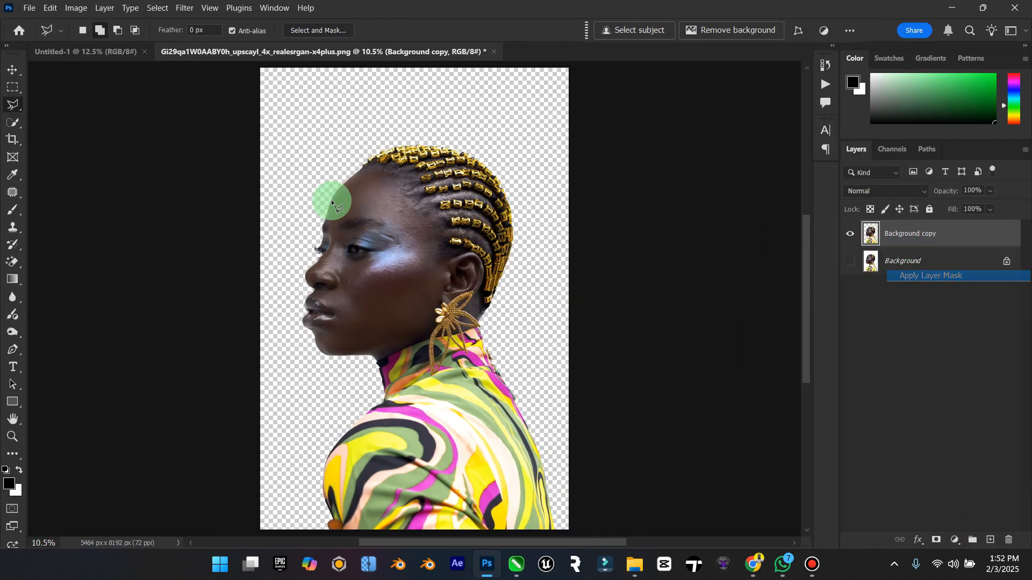
# Turn on CMYK proof colors for Untitled-1 and undo the trial placement of the cutout portrait there.
pyautogui.click(26, 71)
pyautogui.moveTo(143, 115); pyautogui.dragTo(415, 231)
pyautogui.hotkey('ctrl', 'y')
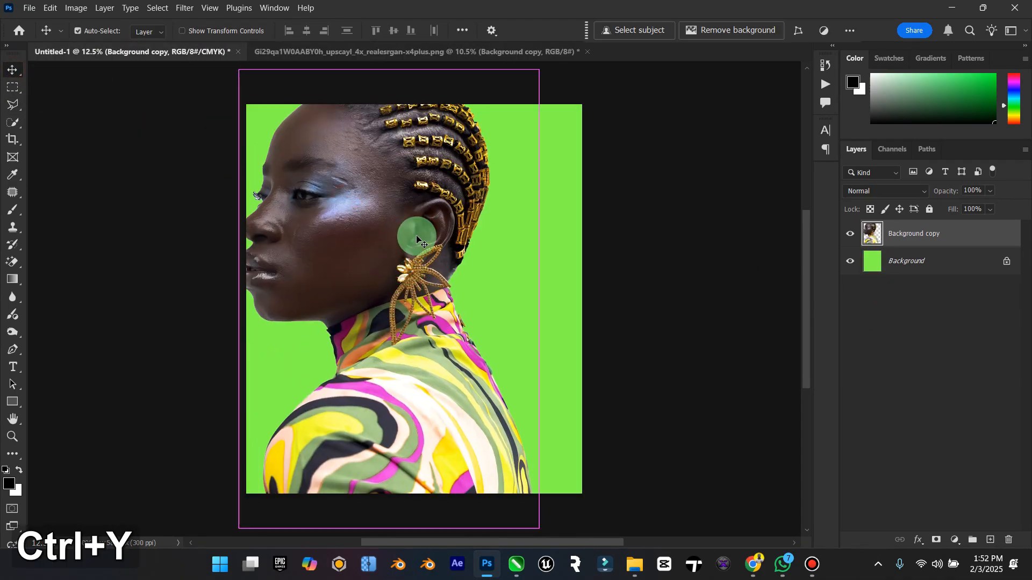
pyautogui.hotkey('ctrl', 'z')
pyautogui.hotkey('ctrl', 'z')
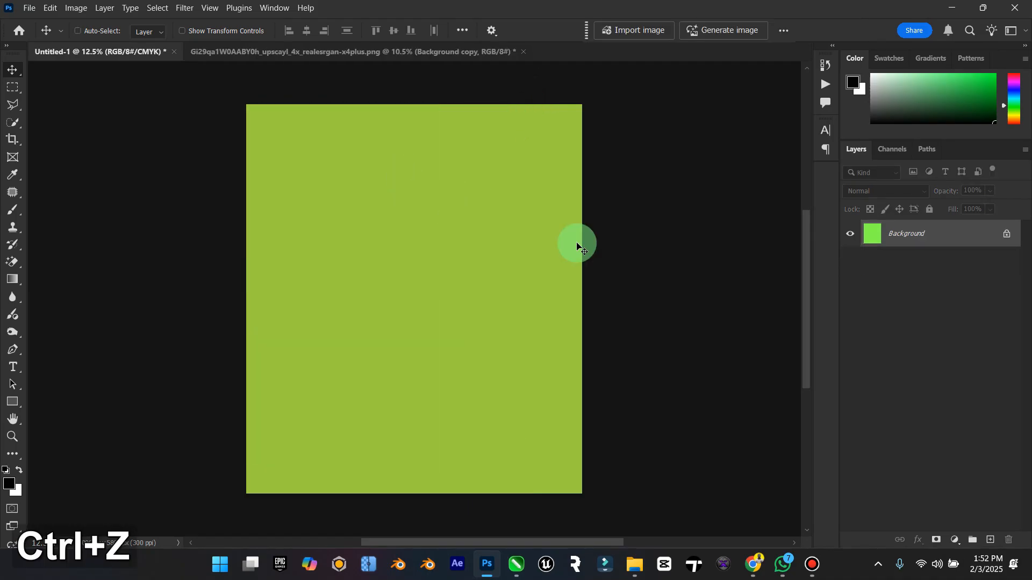
# Unlock the green Background in Untitled-1 so it becomes a regular layer.
pyautogui.click(1006, 233)
pyautogui.click(75, 8)
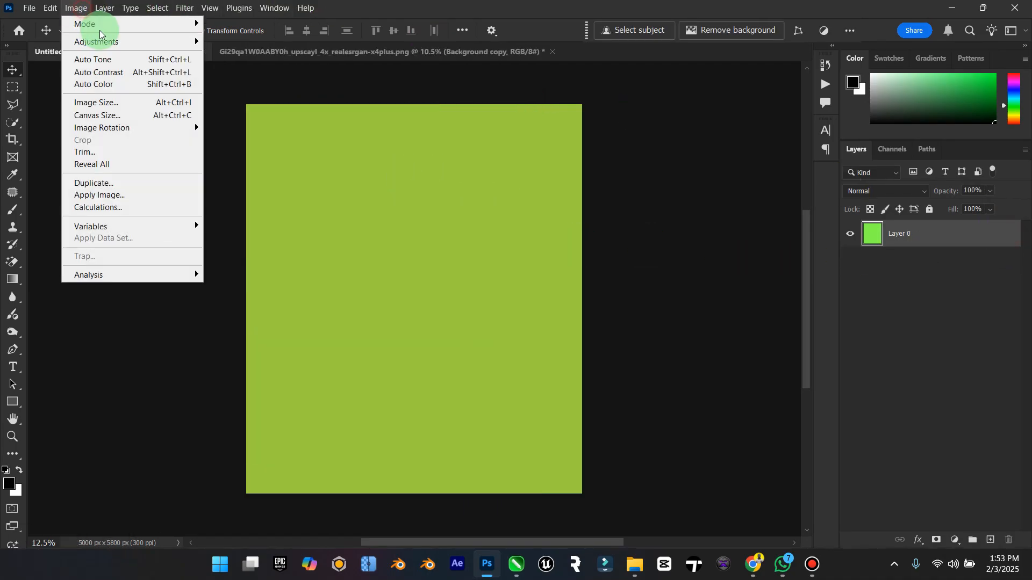
pyautogui.moveTo(97, 24)
pyautogui.click(515, 184)
pyautogui.click(882, 212)
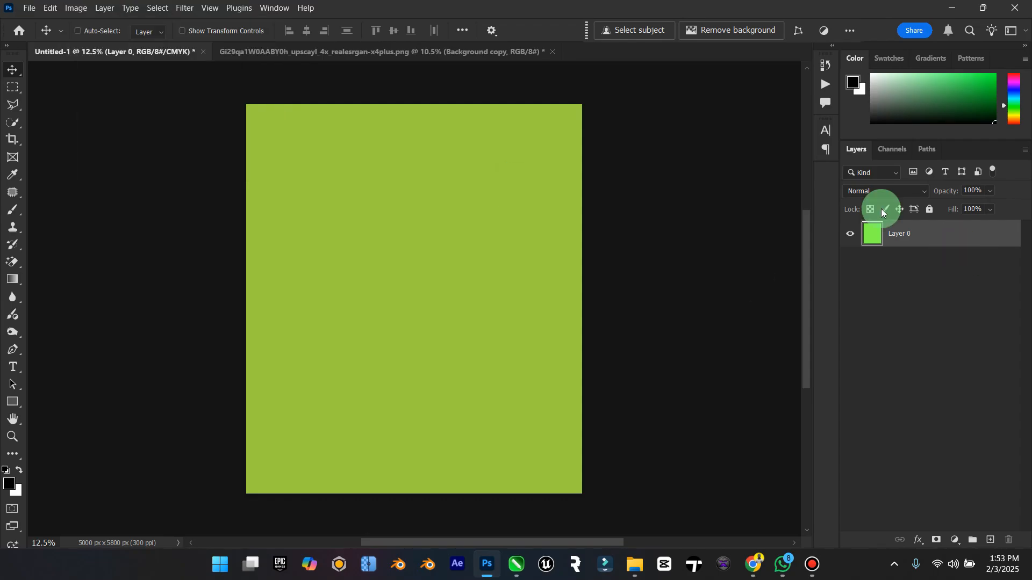
# Copy the cutout portrait into Untitled-1, scale it to about 83%, and centre it with the shoulders running off the bottom edge.
pyautogui.click(483, 68)
pyautogui.moveTo(438, 143); pyautogui.dragTo(433, 209)
pyautogui.hotkey('ctrl', 't')
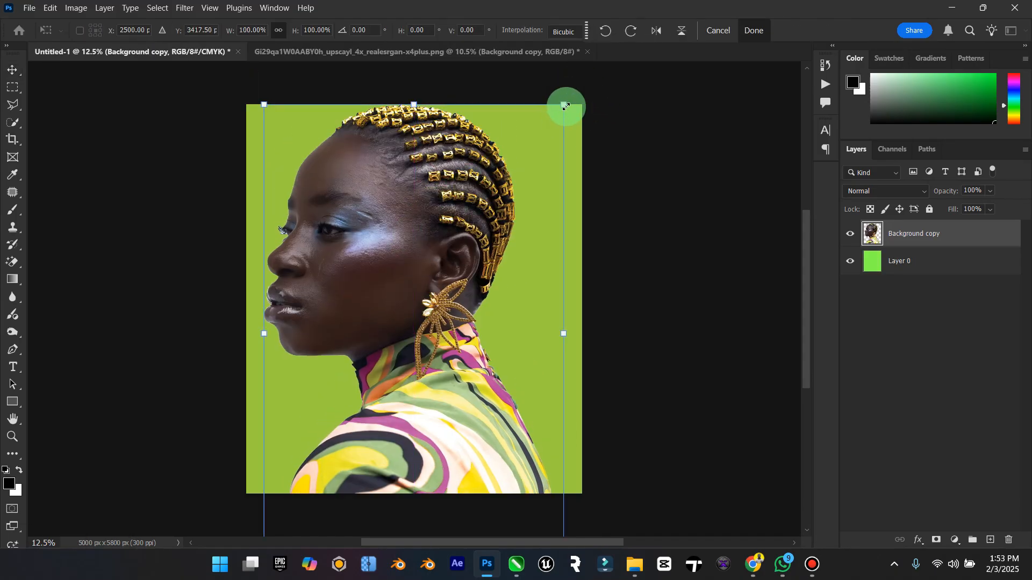
pyautogui.moveTo(562, 103); pyautogui.dragTo(539, 142)
pyautogui.moveTo(471, 183); pyautogui.dragTo(476, 175)
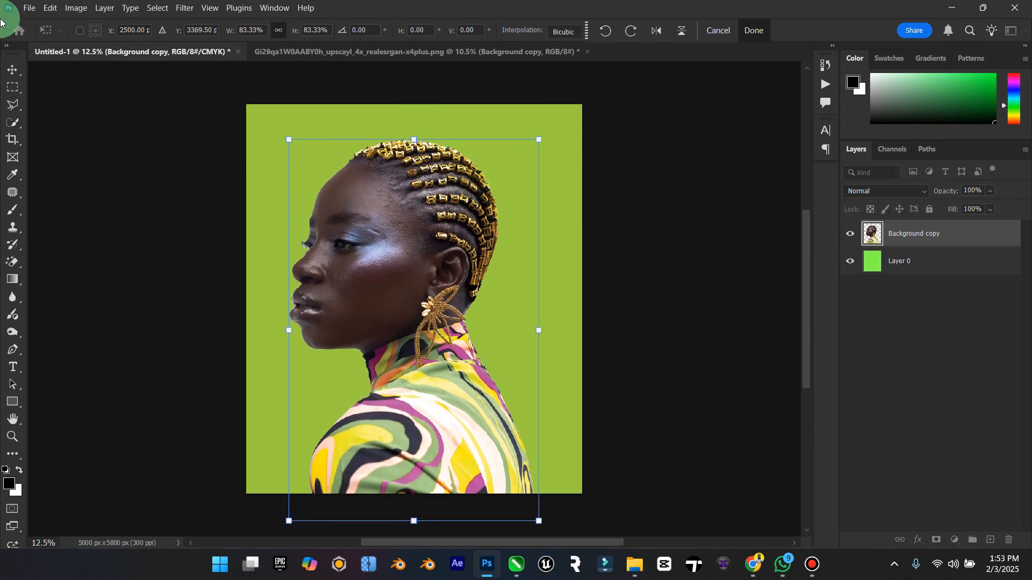
pyautogui.click(15, 68)
# Add a Solid Color fill layer in light yellow ffff80 above Layer 0, behind the portrait.
pyautogui.click(911, 264)
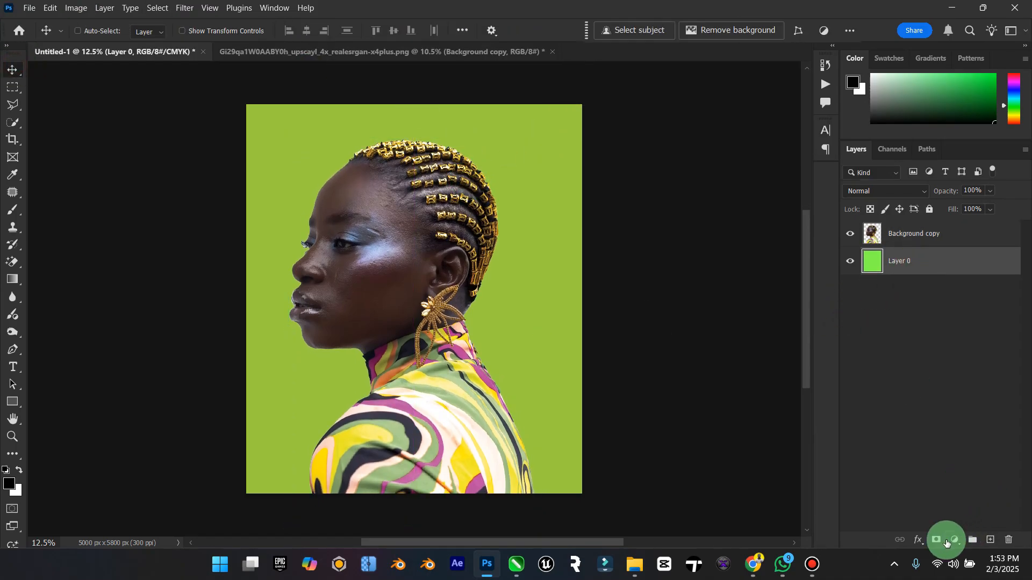
pyautogui.click(955, 540)
pyautogui.click(949, 305)
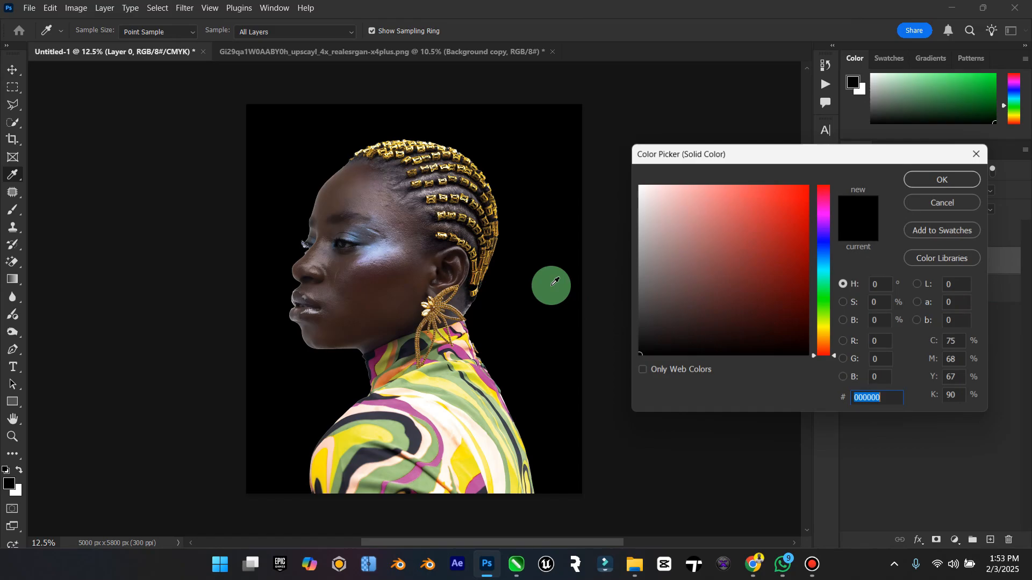
pyautogui.click(444, 379)
pyautogui.click(489, 304)
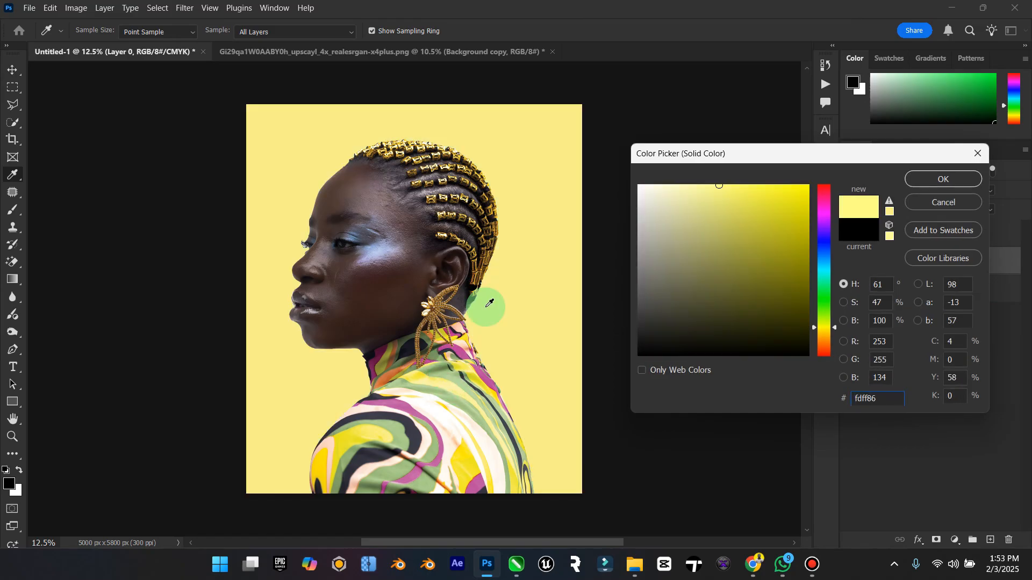
pyautogui.click(463, 328)
pyautogui.click(465, 358)
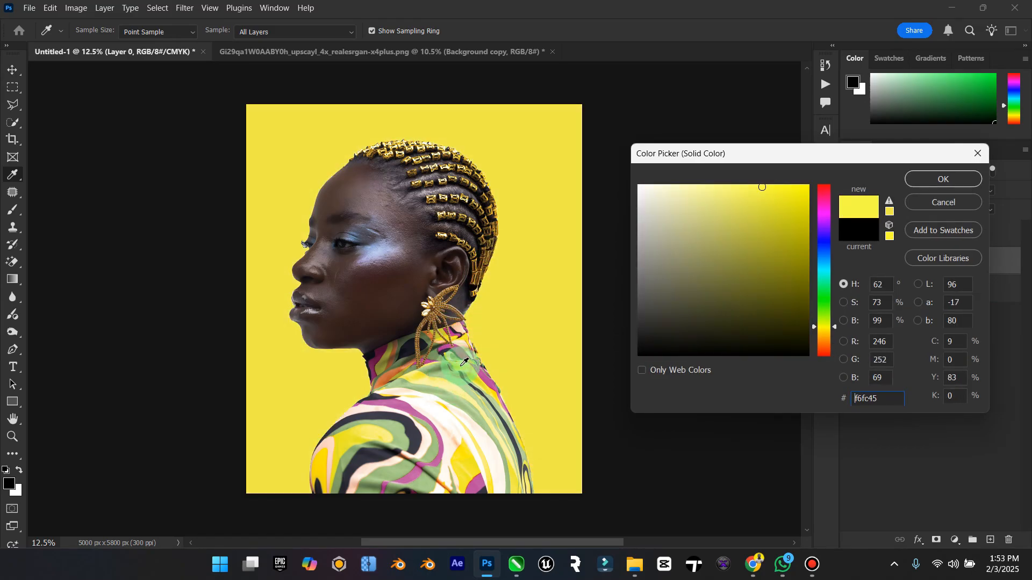
pyautogui.click(383, 432)
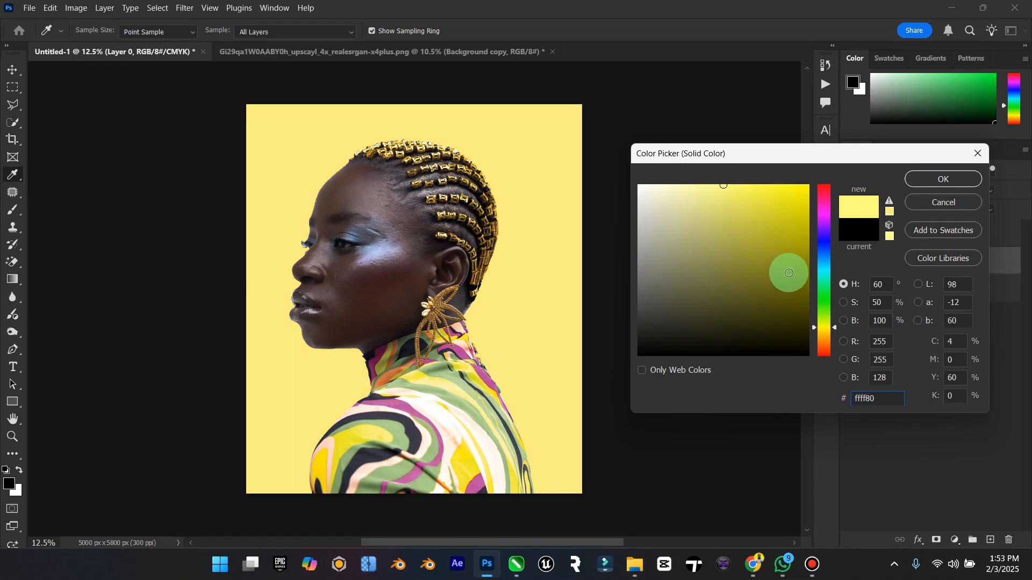
pyautogui.click(944, 179)
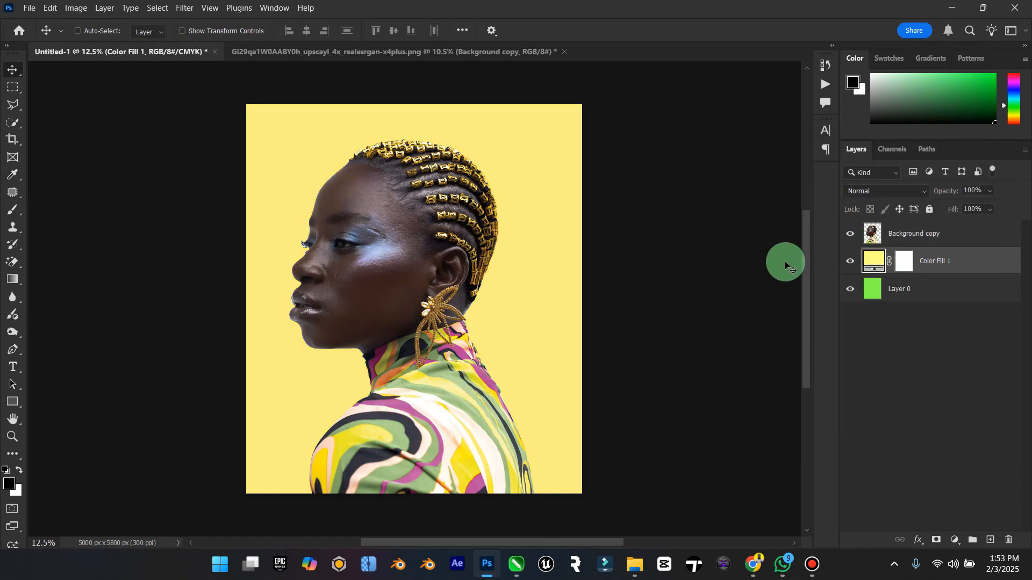
# Close the upscaled portrait source document without saving its changes.
pyautogui.click(500, 203)
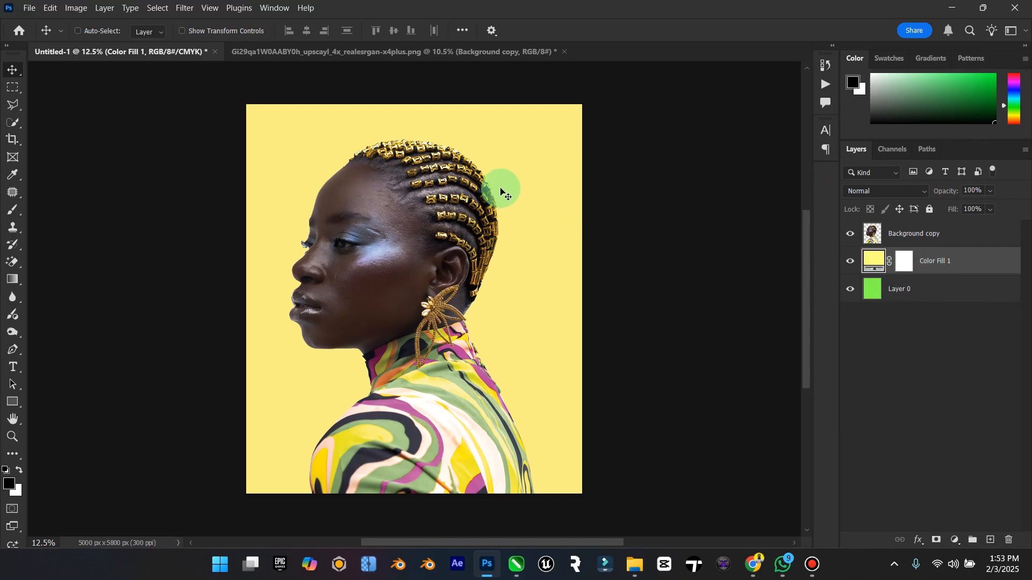
pyautogui.click(562, 51)
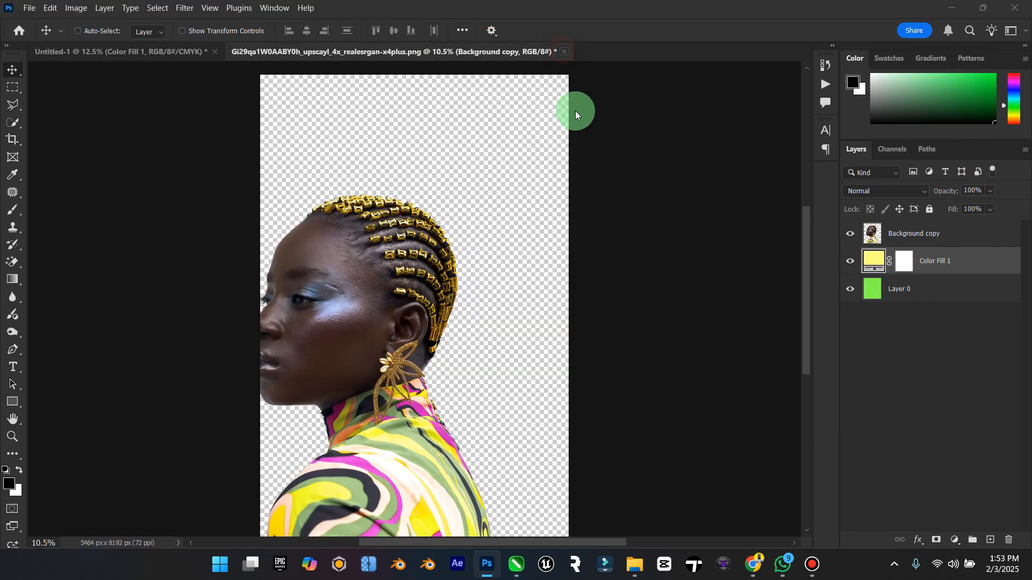
pyautogui.click(533, 227)
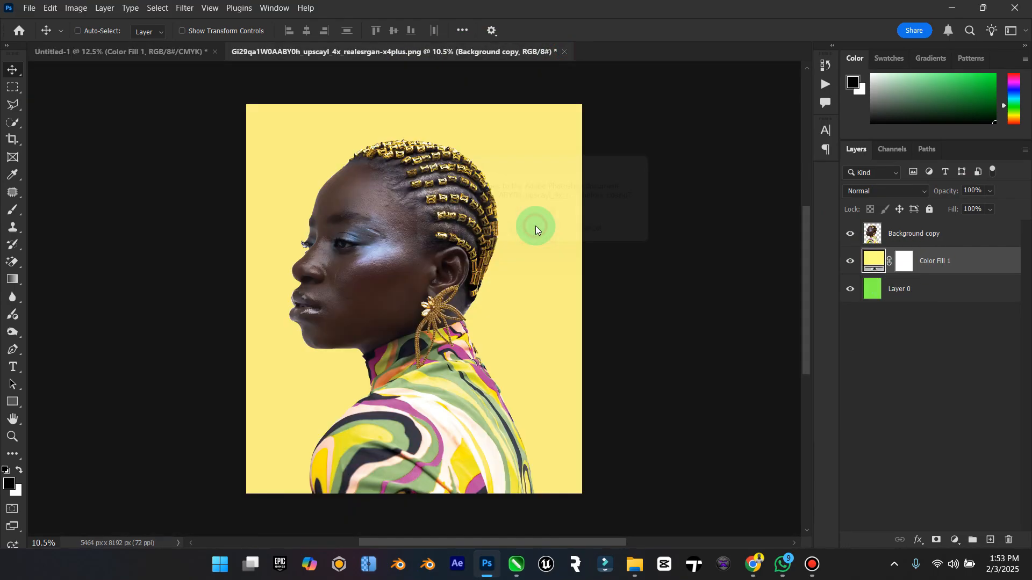
# Rename the cutout portrait layer to Face.
pyautogui.doubleClick(898, 234)
pyautogui.write('Facer')
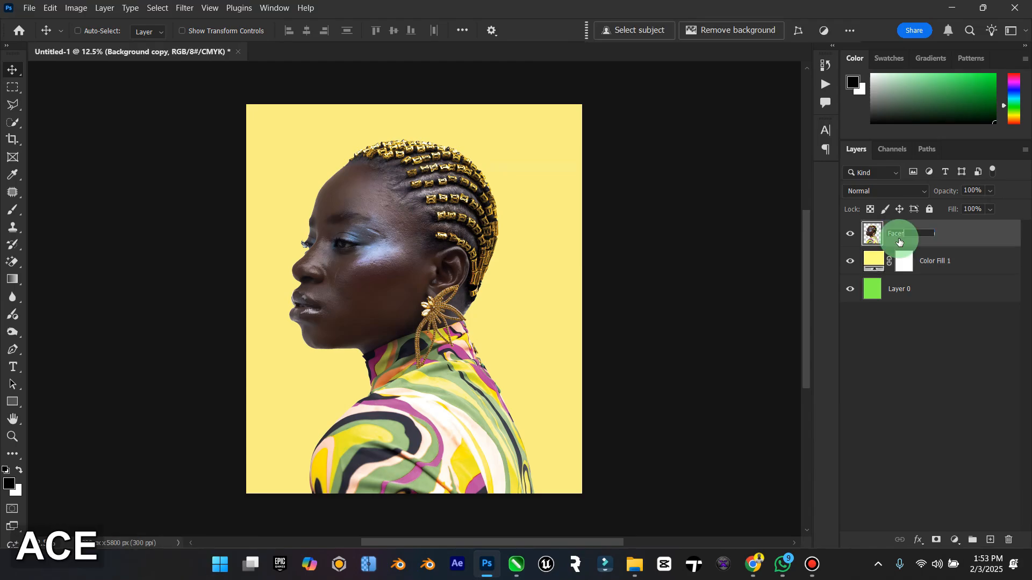
pyautogui.press('Return')
pyautogui.doubleClick(901, 241)
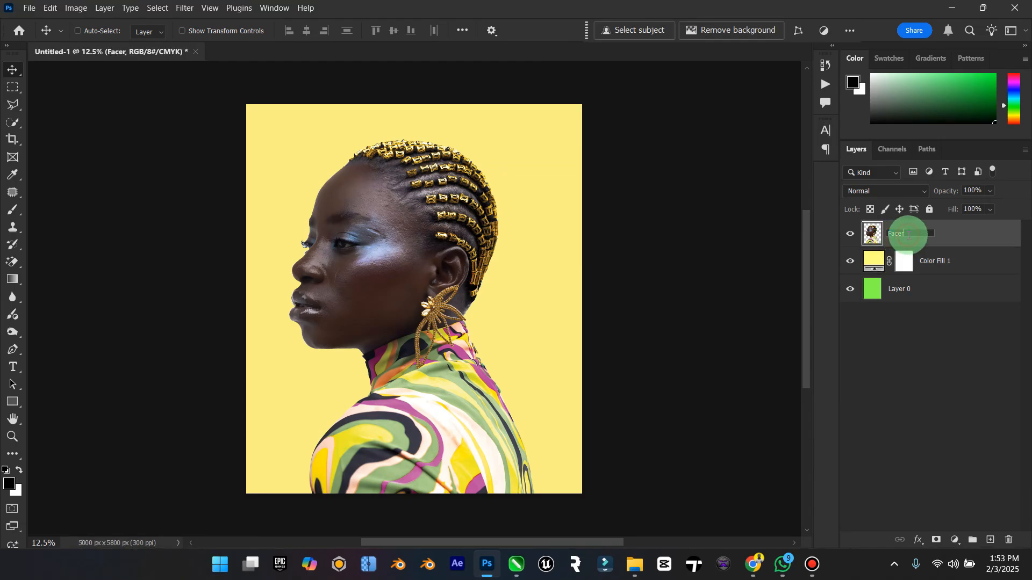
pyautogui.press('BackSpace')
pyautogui.press('Return')
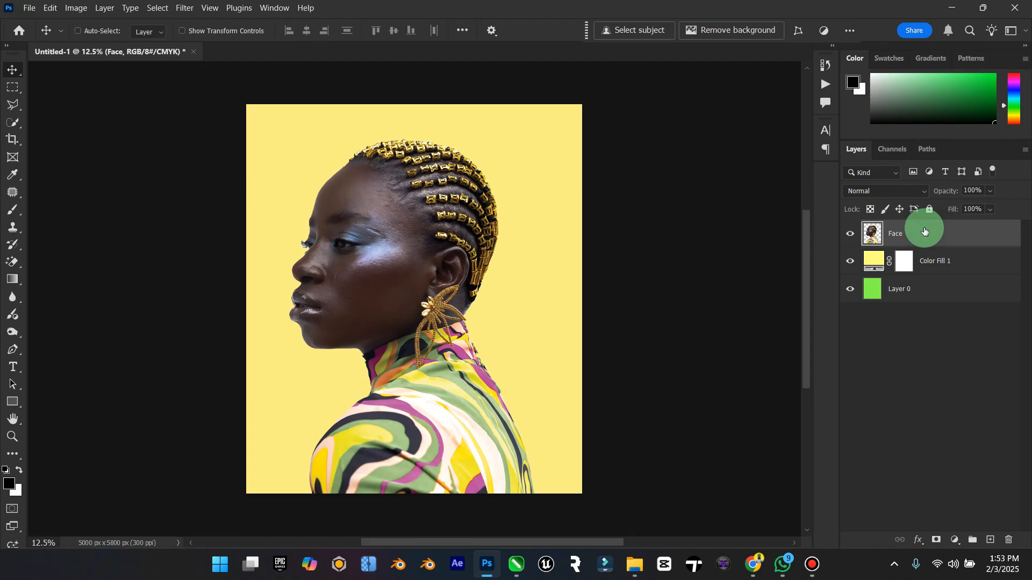
# Duplicate the Face layer and store the hidden original at the bottom of the layer stack.
pyautogui.hotkey('ctrl', 'j')
pyautogui.click(850, 261)
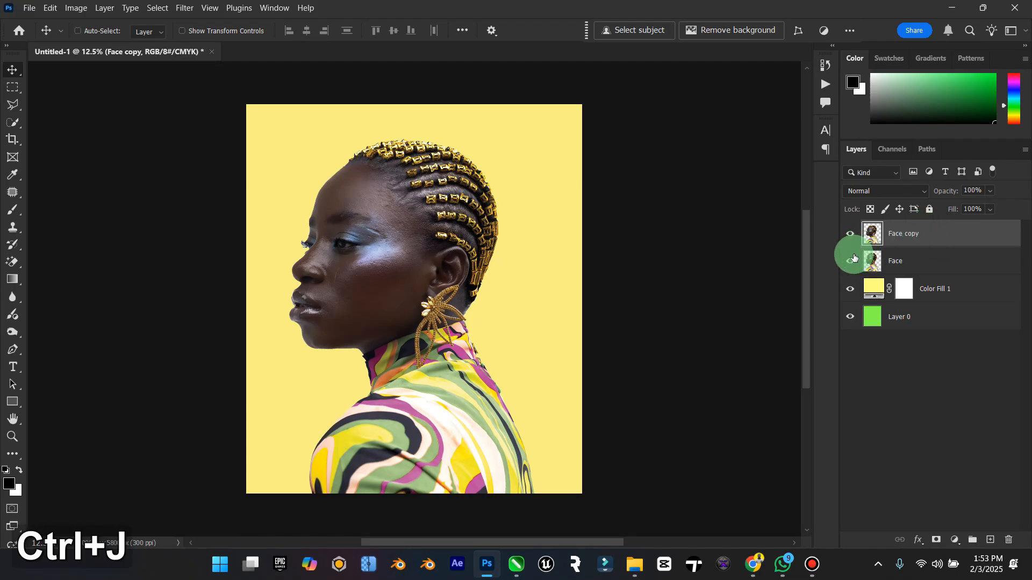
pyautogui.moveTo(911, 256); pyautogui.dragTo(912, 327)
# Rename the duplicated portrait layer at the top of the stack to Face.
pyautogui.click(909, 231)
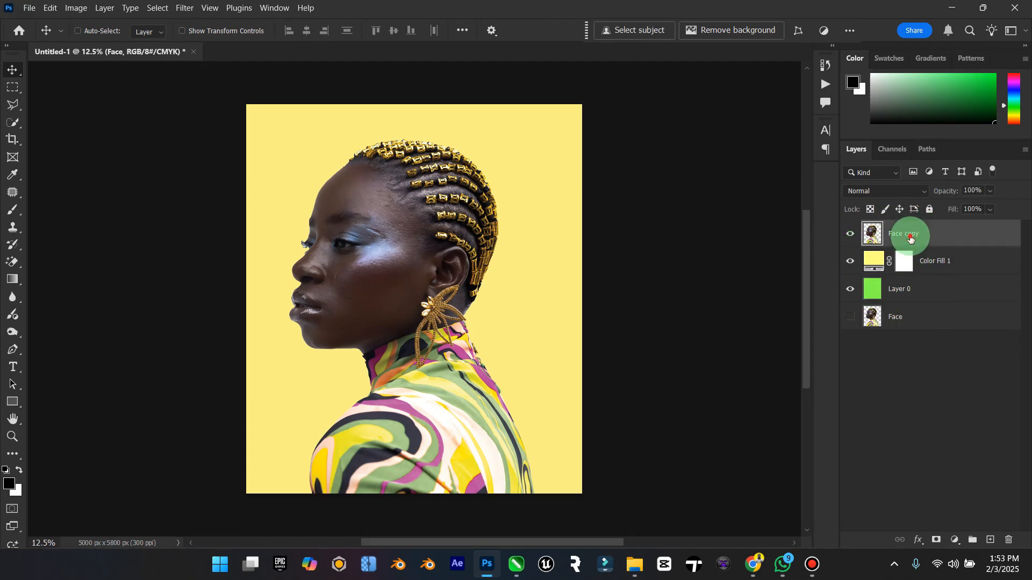
pyautogui.doubleClick(909, 236)
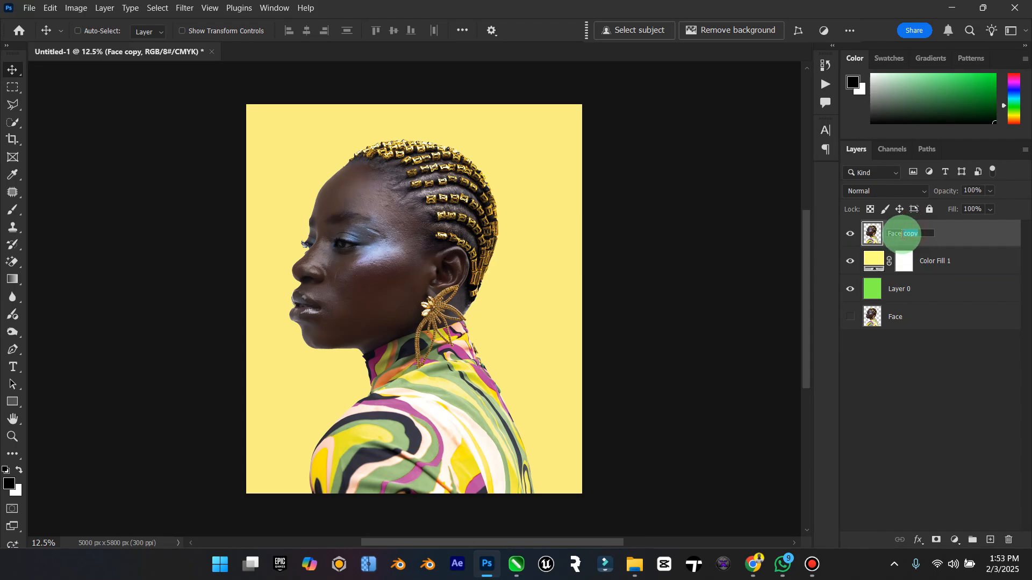
pyautogui.press('BackSpace')
pyautogui.press('Return')
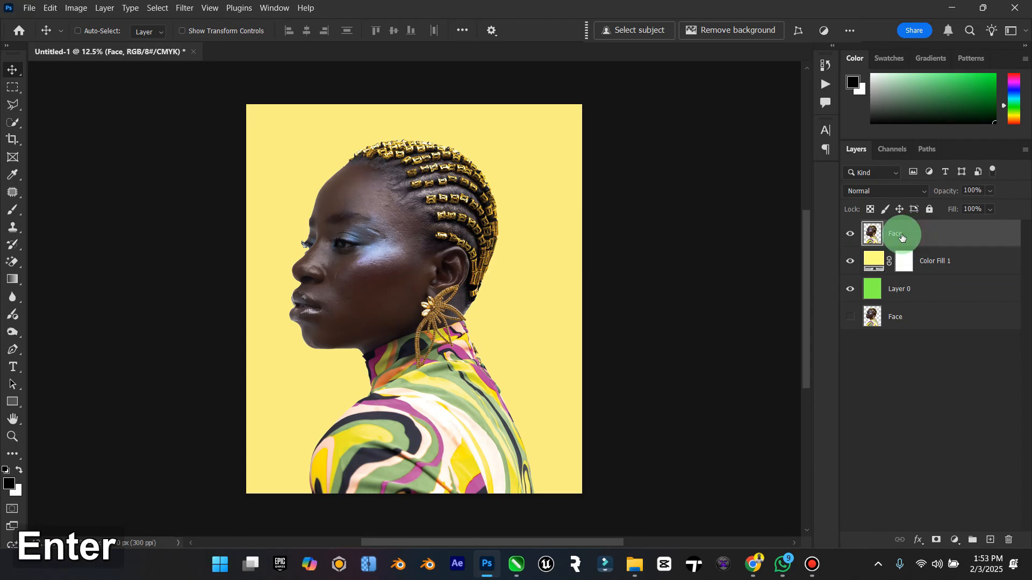
# With the Pen tool, draw a curved path from below the chin across the cheek and temple to the front hairline.
pyautogui.click(7, 436)
pyautogui.moveTo(278, 332); pyautogui.dragTo(279, 293)
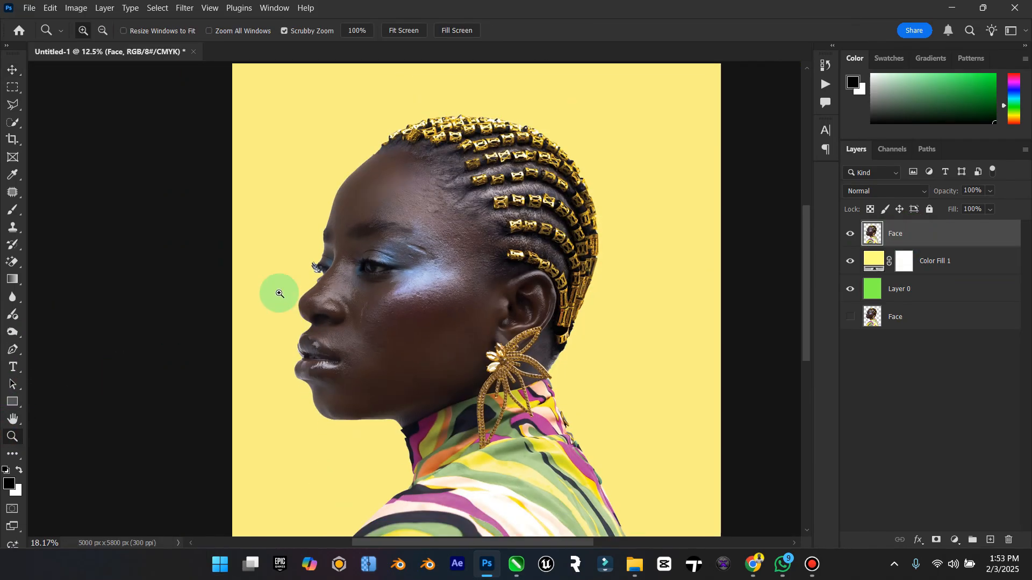
pyautogui.click(5, 129)
pyautogui.click(15, 289)
pyautogui.click(22, 346)
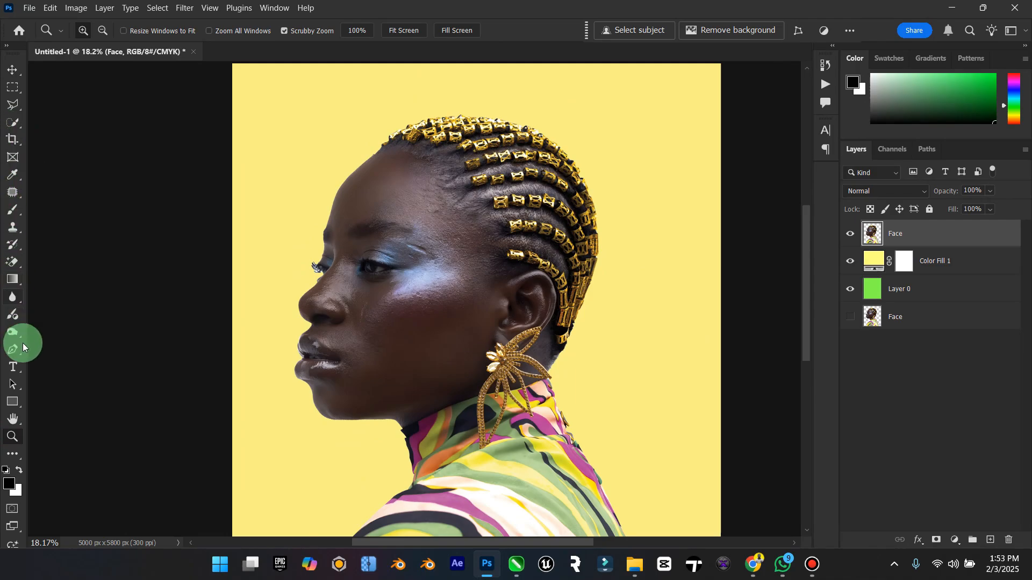
pyautogui.click(13, 353)
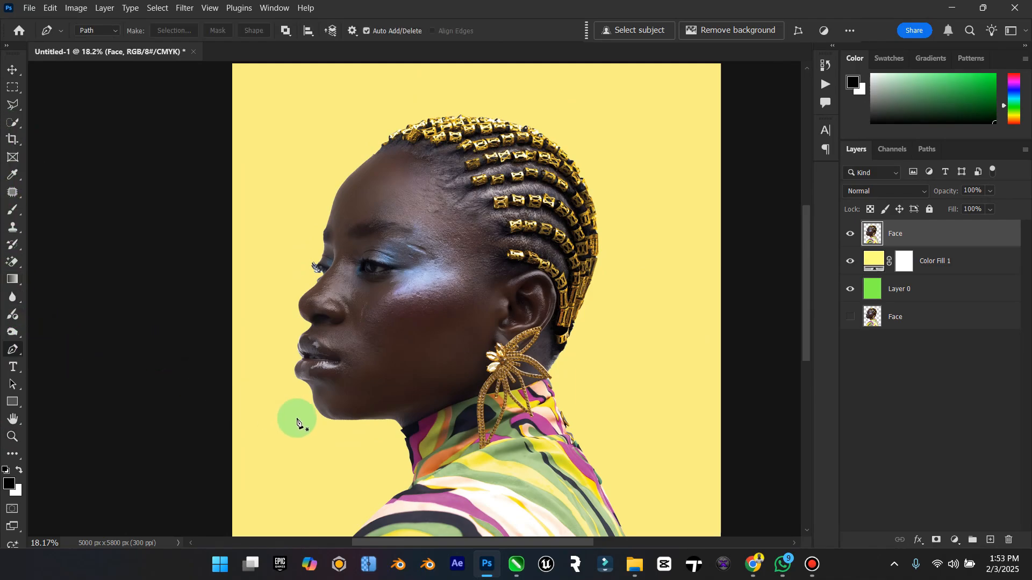
pyautogui.click(321, 441)
pyautogui.moveTo(423, 382); pyautogui.dragTo(427, 378)
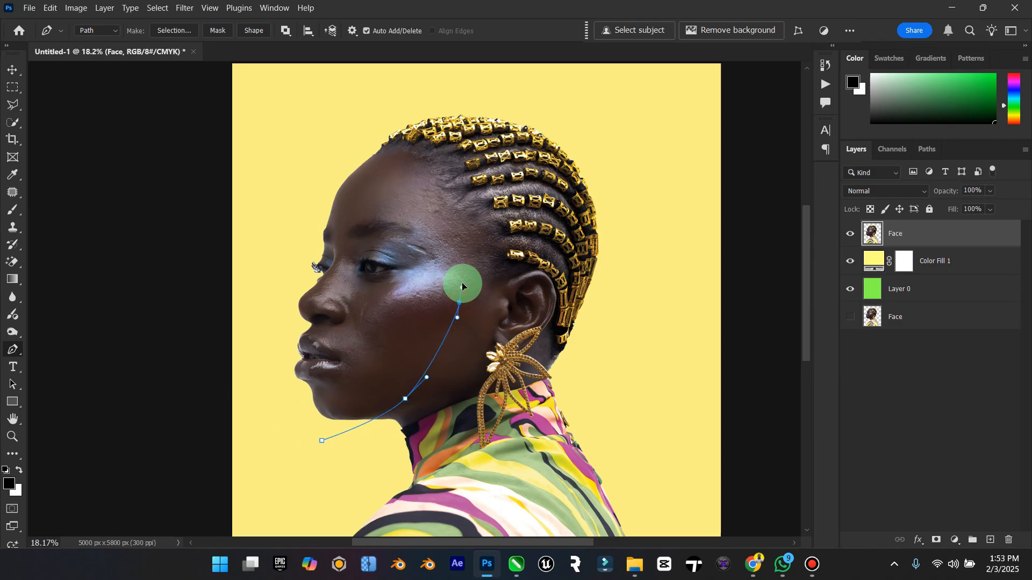
pyautogui.moveTo(463, 285); pyautogui.dragTo(463, 280)
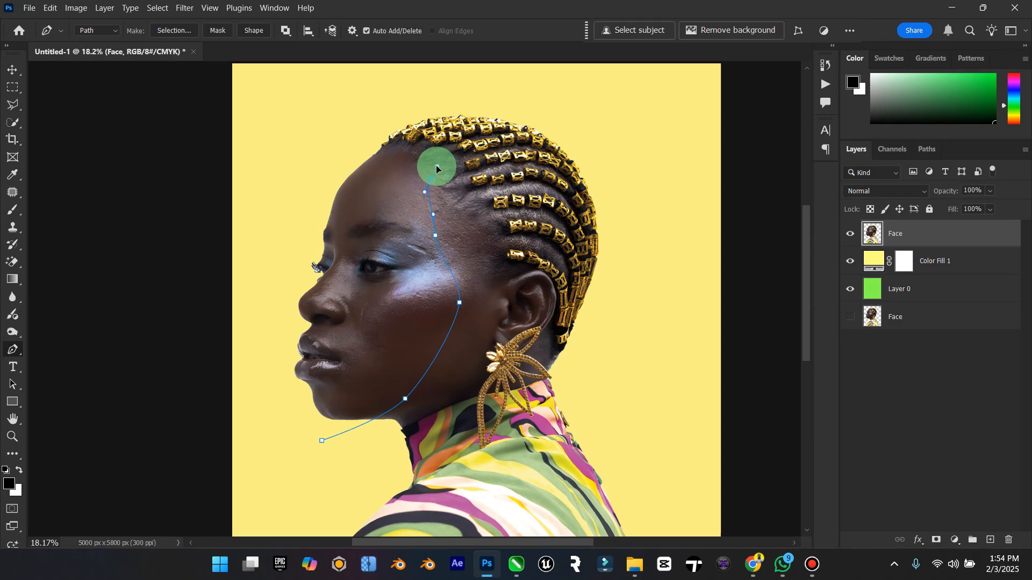
pyautogui.moveTo(391, 150); pyautogui.dragTo(382, 152)
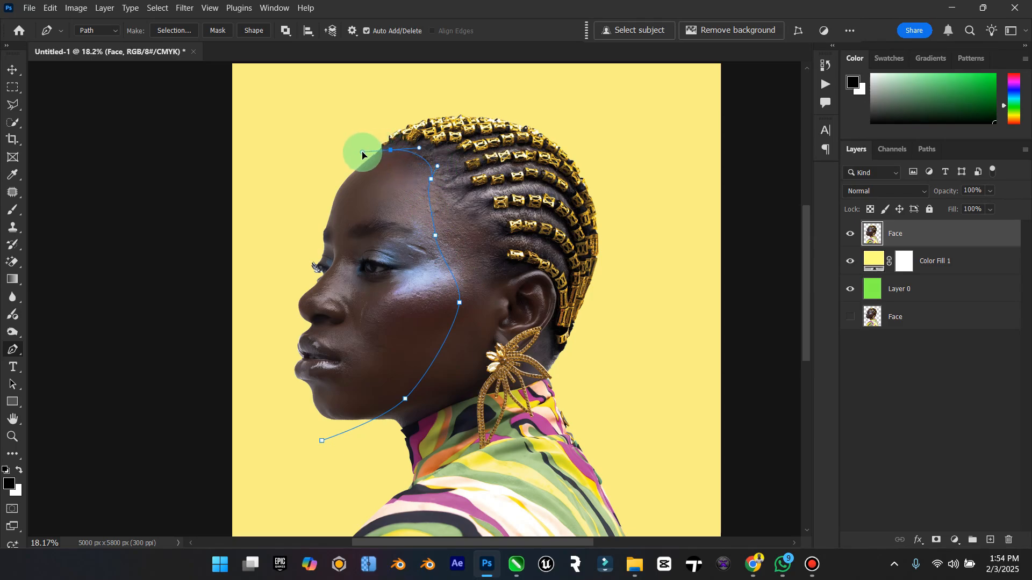
# Extend the pen path around the outside of the forehead, nose and lips and close it at its starting point below the chin.
pyautogui.click(301, 190)
pyautogui.click(274, 266)
pyautogui.click(283, 349)
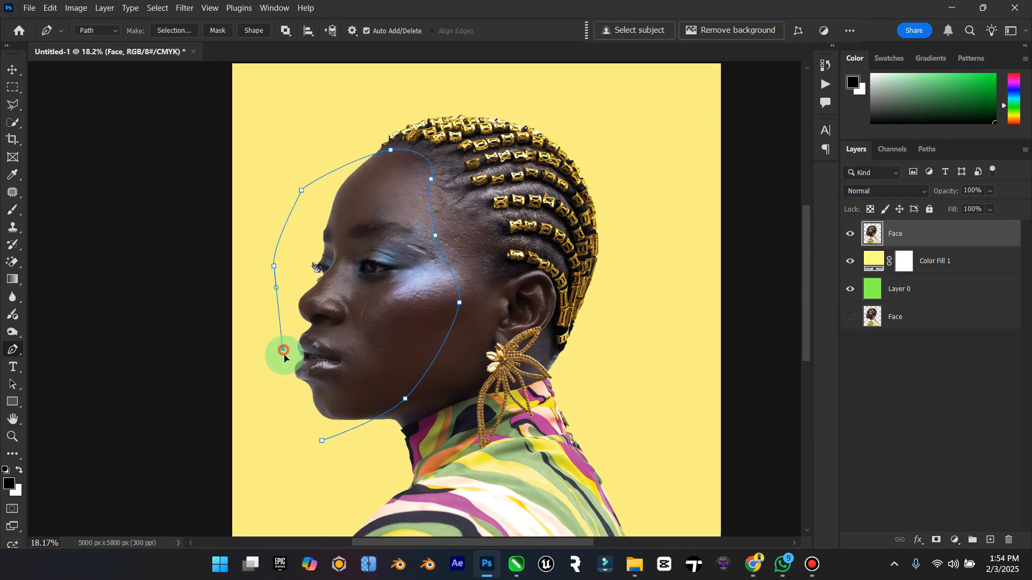
pyautogui.moveTo(305, 394); pyautogui.dragTo(322, 442)
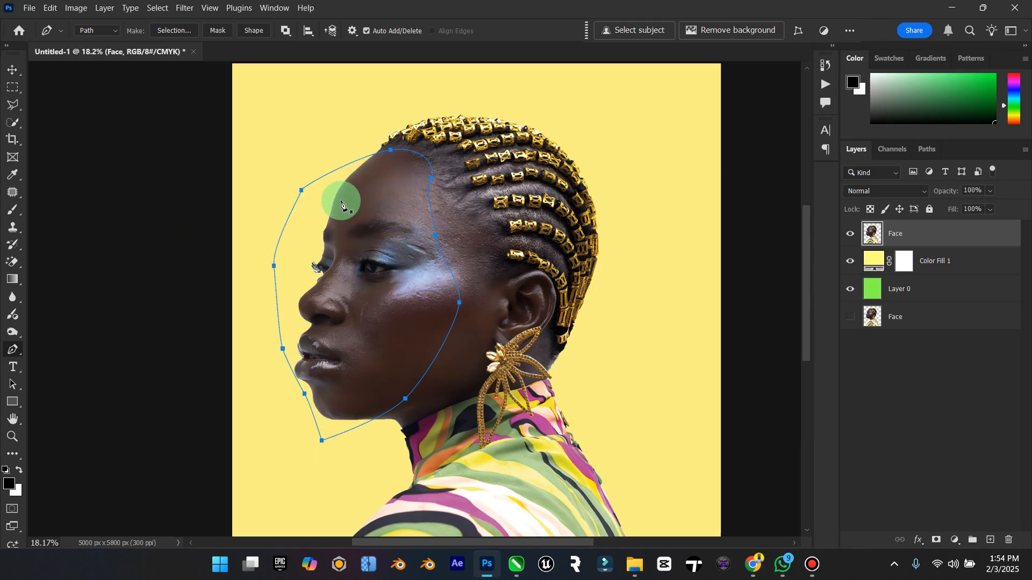
# Convert the closed path into a new selection with a feather radius of 0 pixels and copy the selected face to a new layer.
pyautogui.rightClick(358, 220)
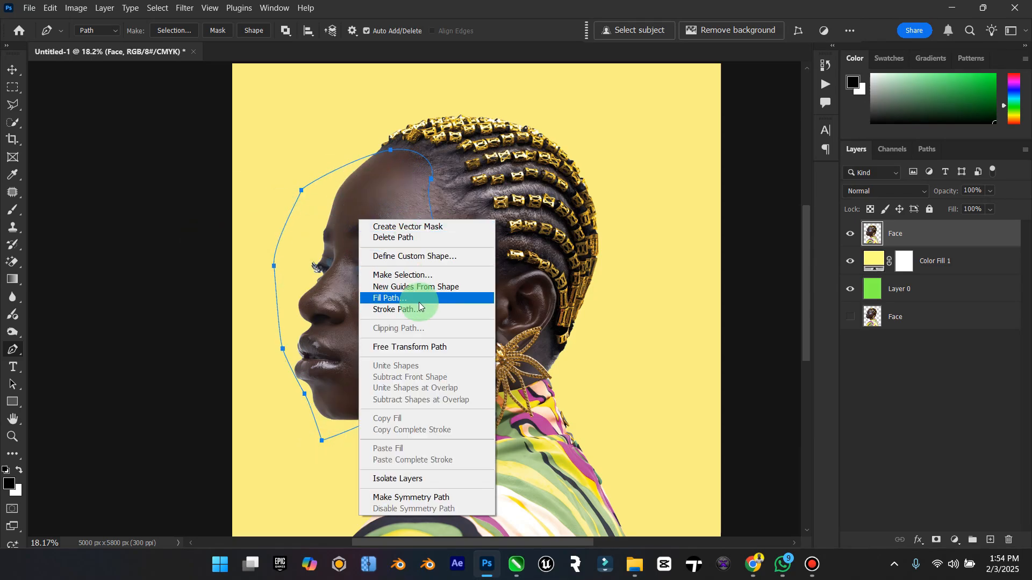
pyautogui.click(414, 277)
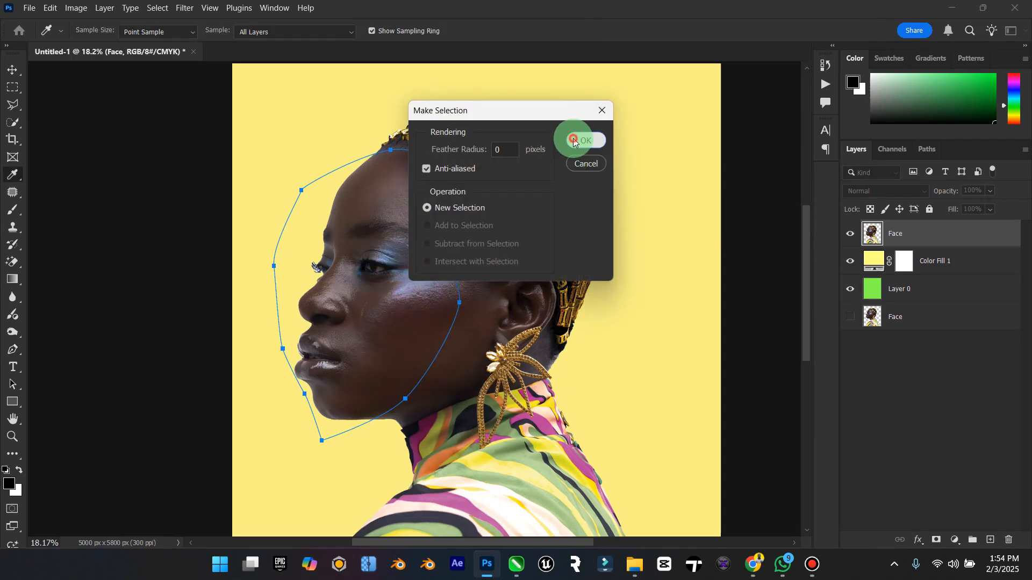
pyautogui.click(575, 142)
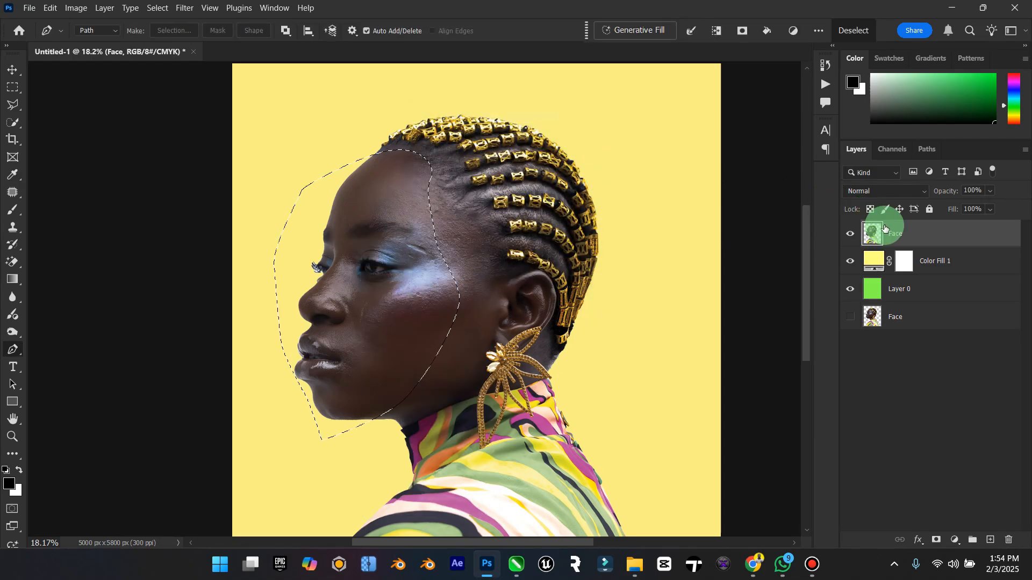
pyautogui.press('ctrl')
pyautogui.hotkey('ctrl', 'j')
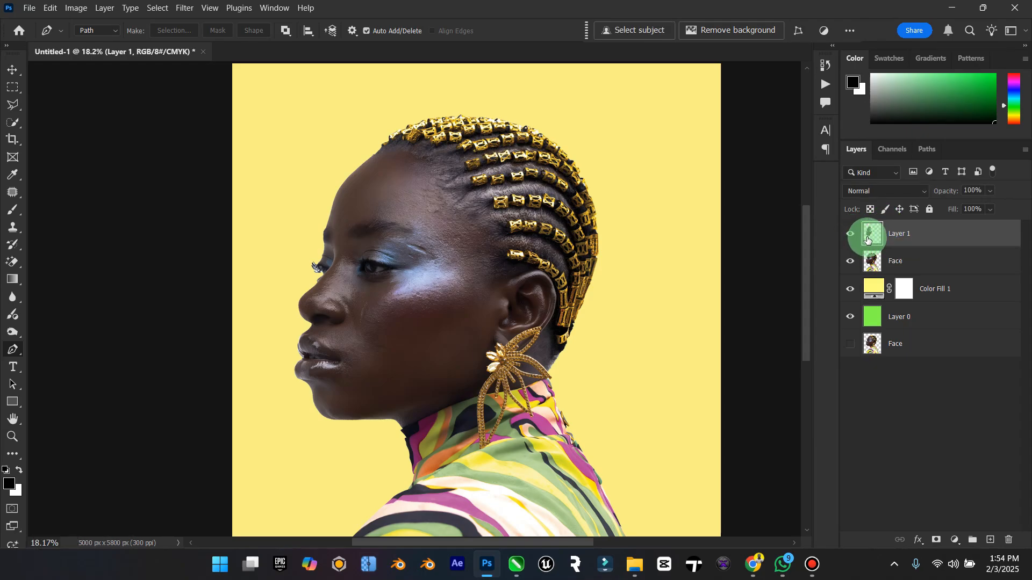
# Load the outline of Layer 1 as a selection, hide that layer and make the Face layer below it active.
pyautogui.keyDown('ctrl'); pyautogui.click(869, 240); pyautogui.keyUp('ctrl')
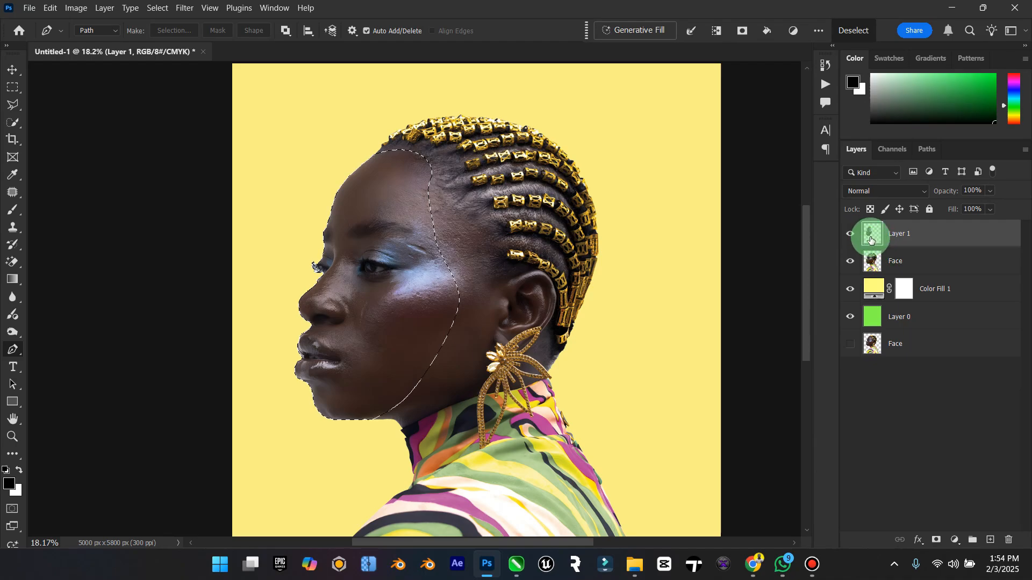
pyautogui.click(849, 233)
pyautogui.click(889, 258)
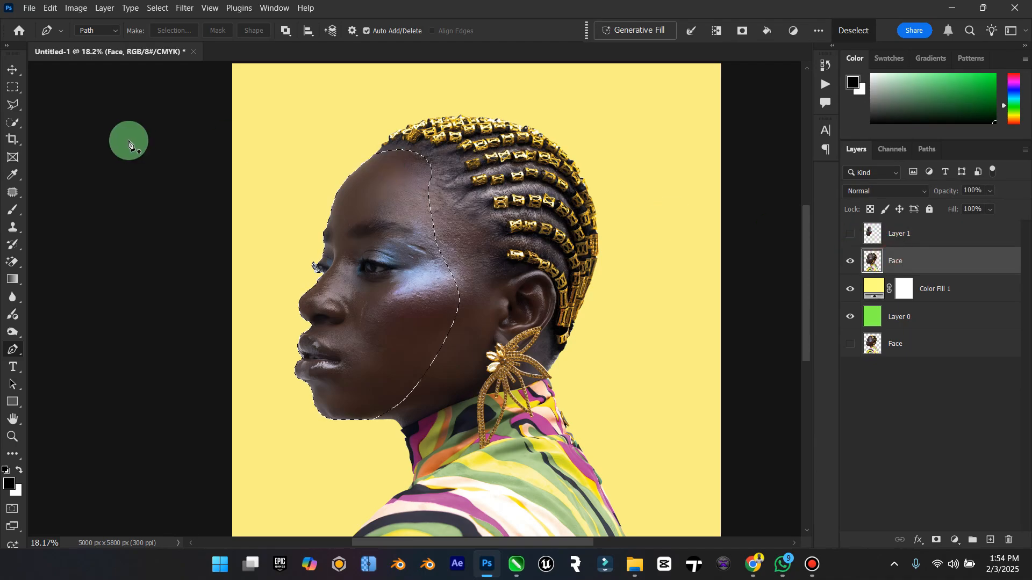
# With the Polygonal Lasso tool, add the background area in front of the forehead, nose, lips and chin to the face selection.
pyautogui.click(13, 105)
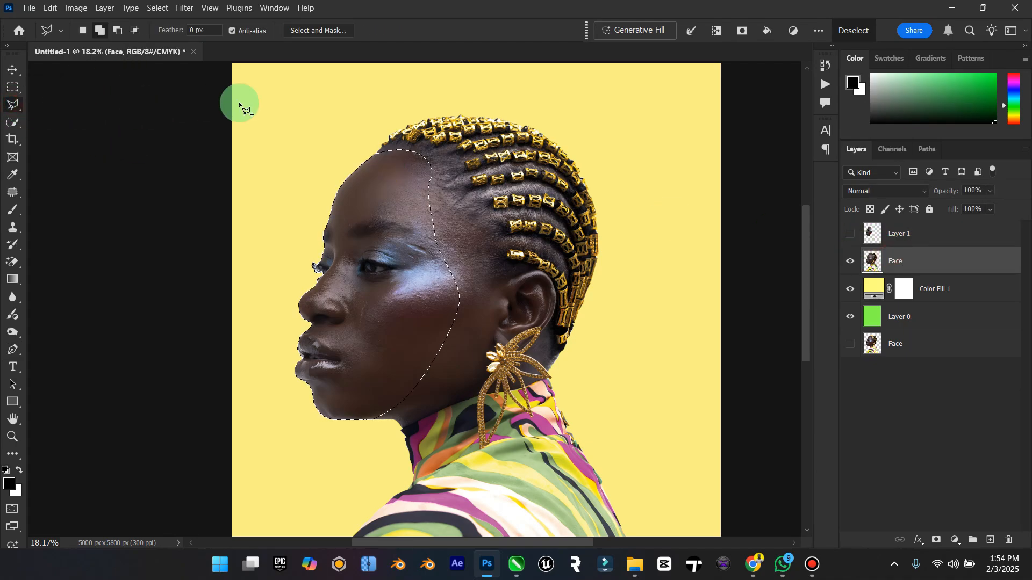
pyautogui.click(388, 155)
pyautogui.click(260, 185)
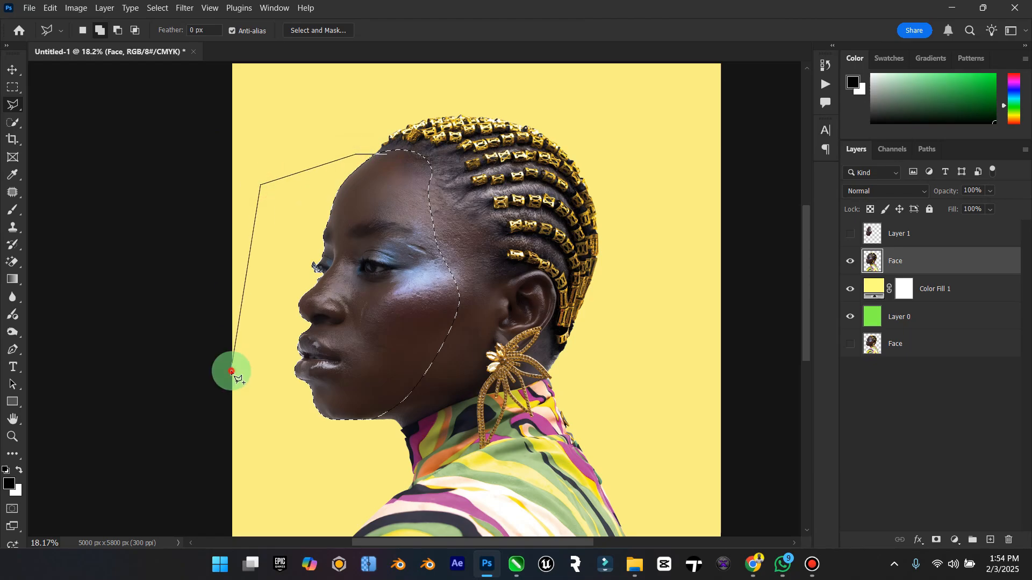
pyautogui.click(232, 369)
pyautogui.click(256, 456)
pyautogui.click(345, 453)
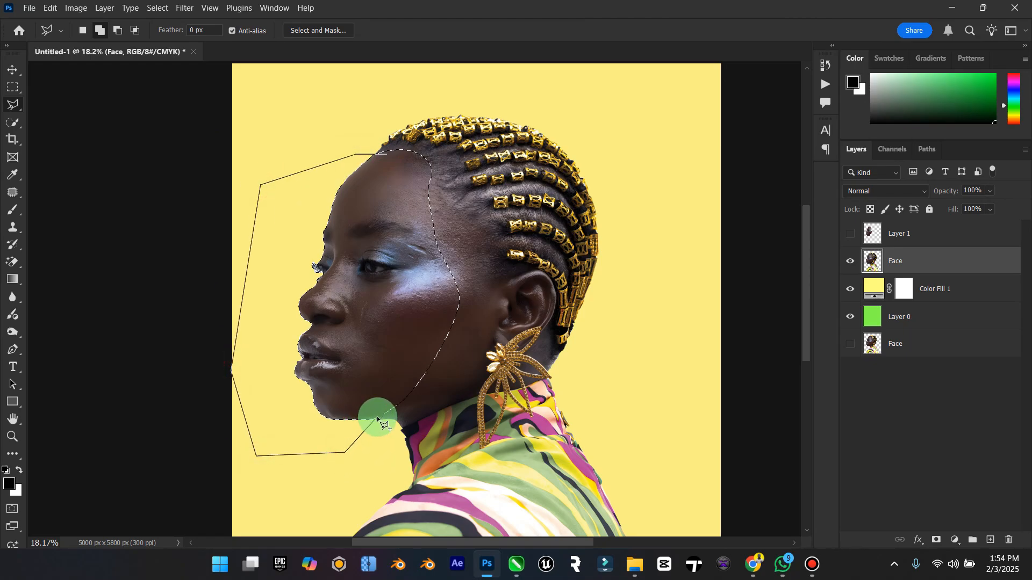
pyautogui.click(377, 418)
pyautogui.doubleClick(408, 322)
# Delete the selected face area from the Face layer and clear the selection.
pyautogui.click(932, 265)
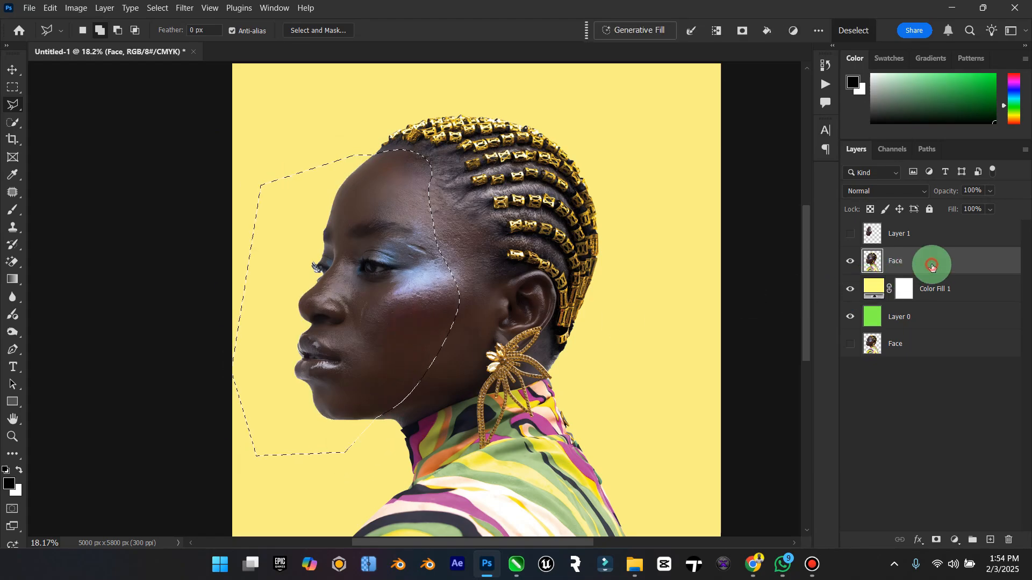
pyautogui.press('Delete')
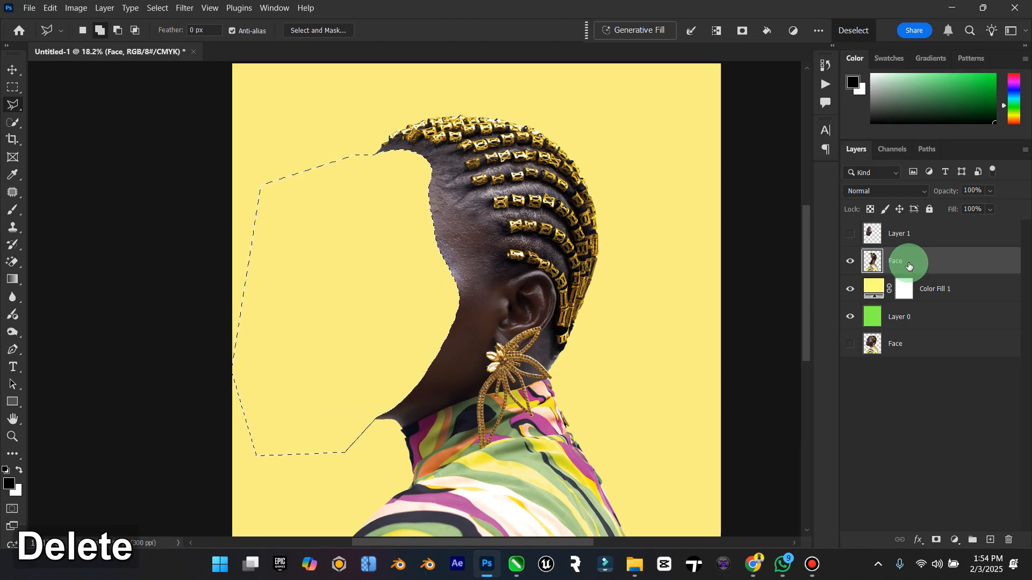
pyautogui.rightClick(906, 265)
pyautogui.rightClick(537, 247)
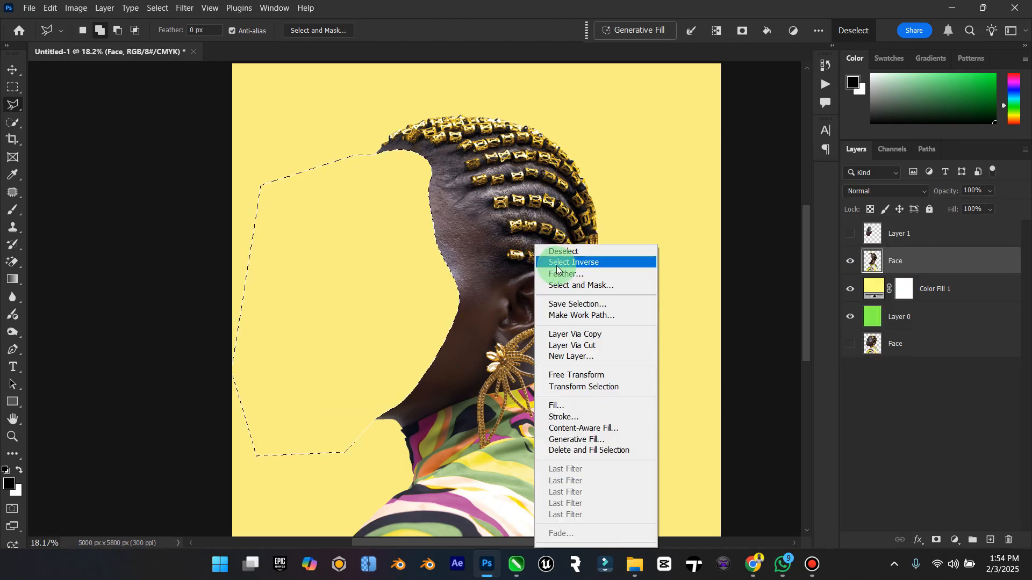
pyautogui.click(568, 253)
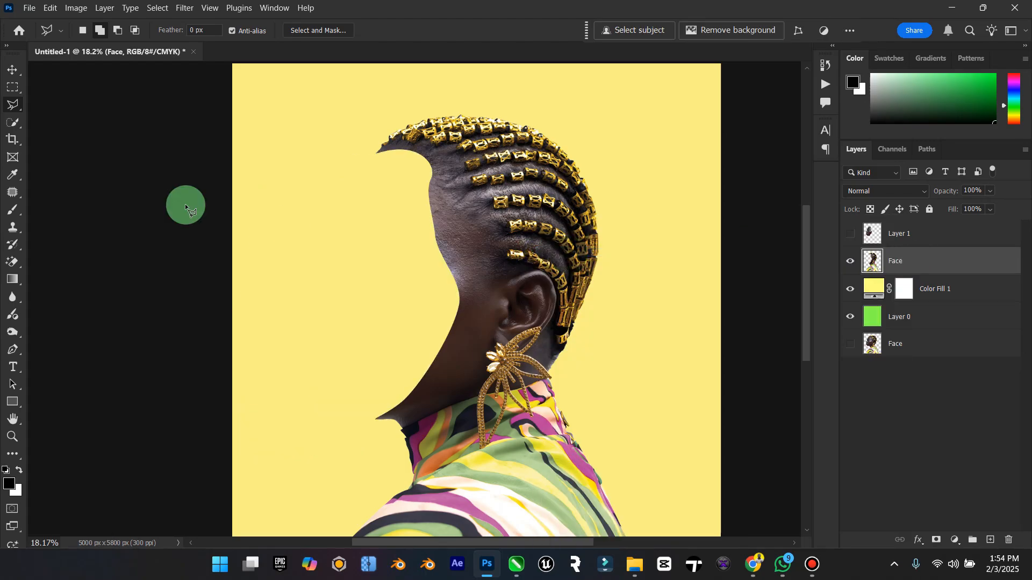
# Show Layer 1 and move the cut-out face forward, opening a narrow gap between it and the rest of the head.
pyautogui.click(12, 70)
pyautogui.click(850, 234)
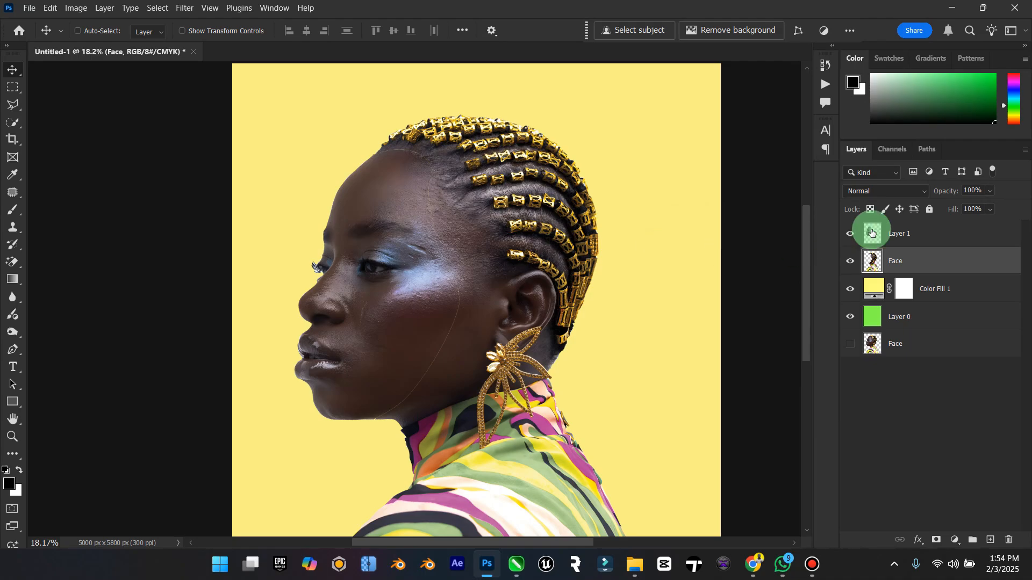
pyautogui.click(901, 235)
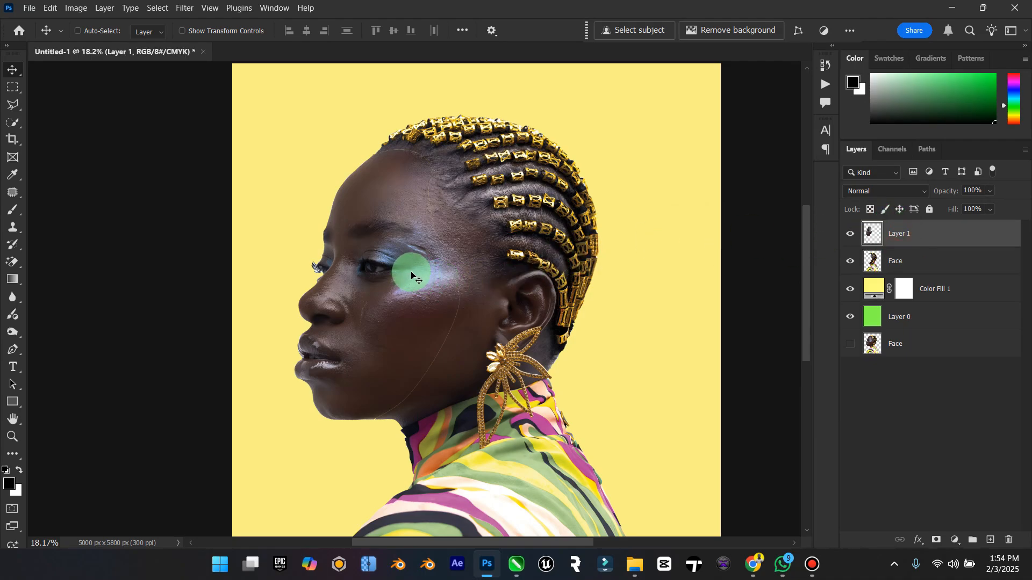
pyautogui.moveTo(411, 275); pyautogui.dragTo(386, 275)
# Examine the separated face against the whole portrait by hiding and showing Layer 1.
pyautogui.doubleClick(13, 419)
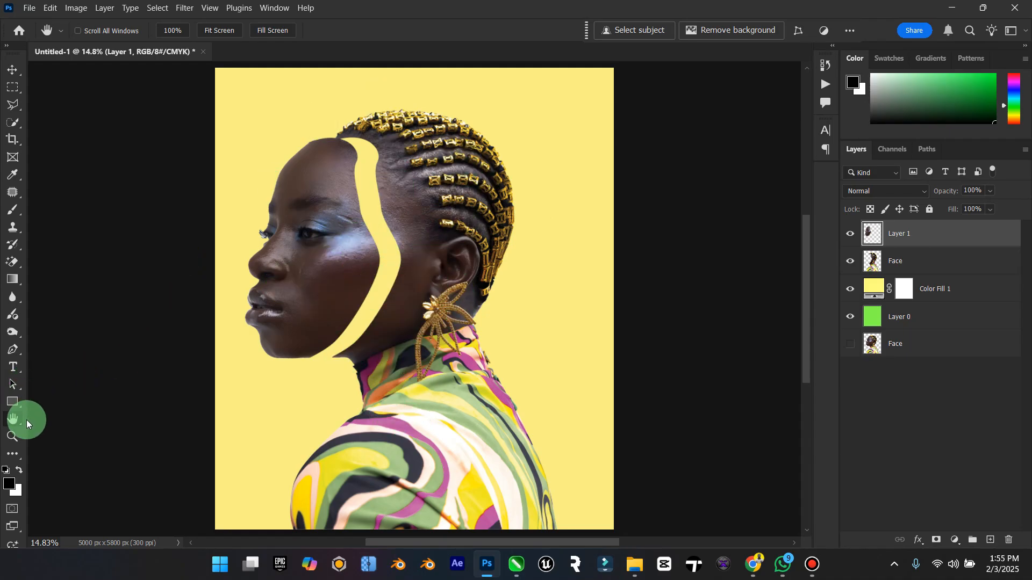
pyautogui.click(12, 436)
pyautogui.moveTo(469, 295); pyautogui.dragTo(481, 281)
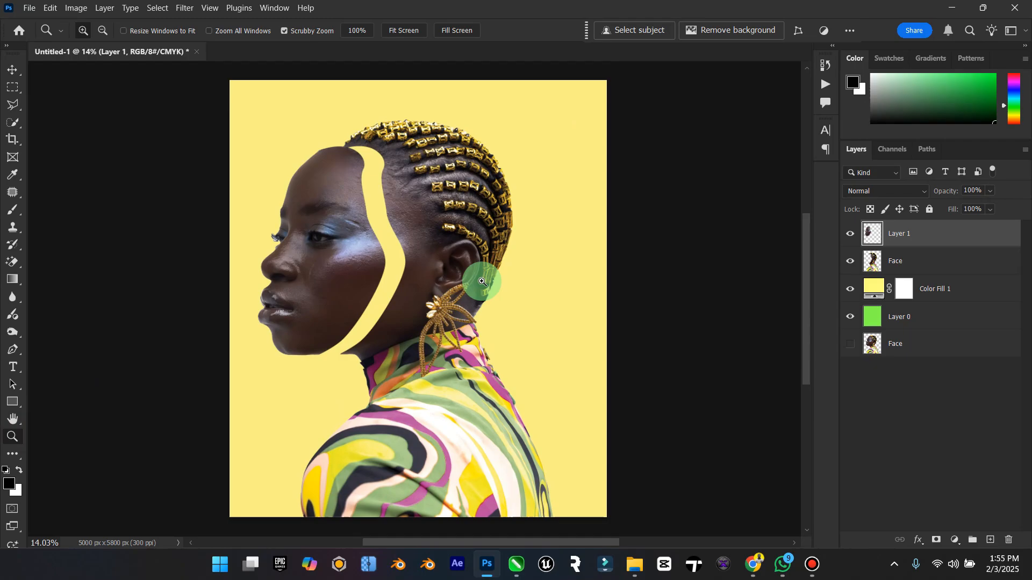
pyautogui.click(11, 70)
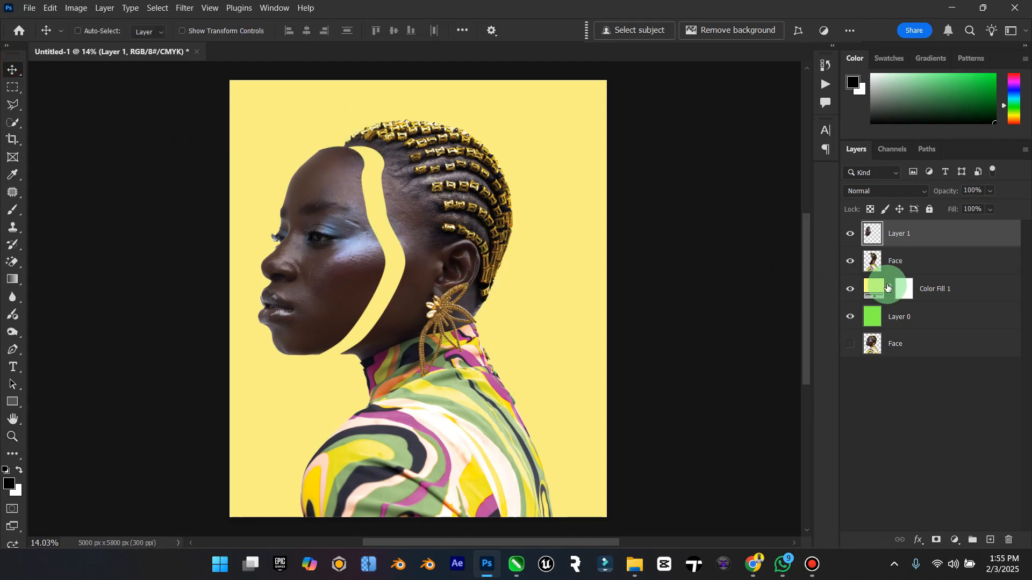
pyautogui.click(847, 230)
pyautogui.click(847, 230)
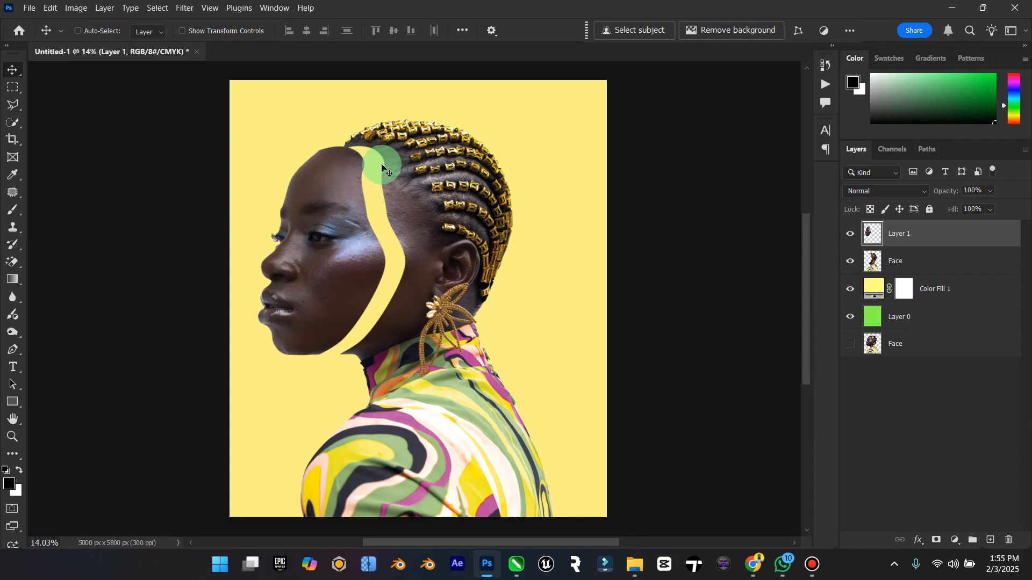
# On the Face layer, draw a curved pen path from the jaw tip up across the cheek and forehead to the front hairline.
pyautogui.click(904, 266)
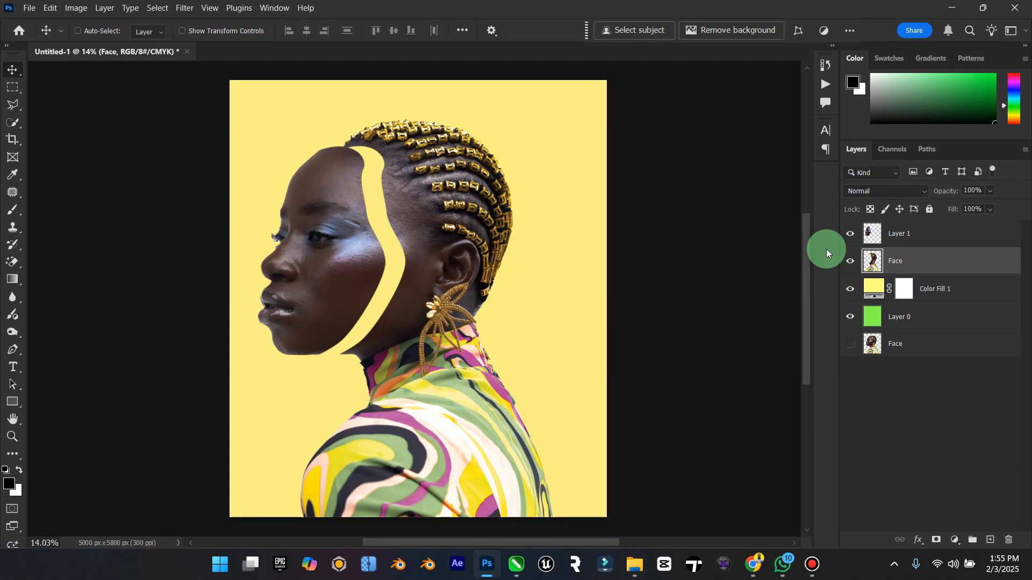
pyautogui.click(12, 436)
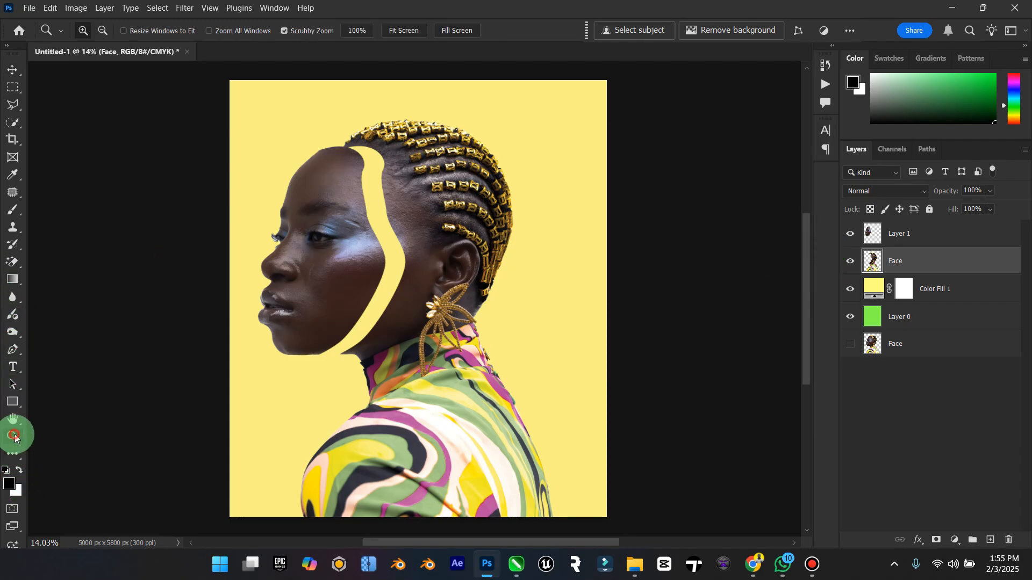
pyautogui.moveTo(368, 326); pyautogui.dragTo(414, 322)
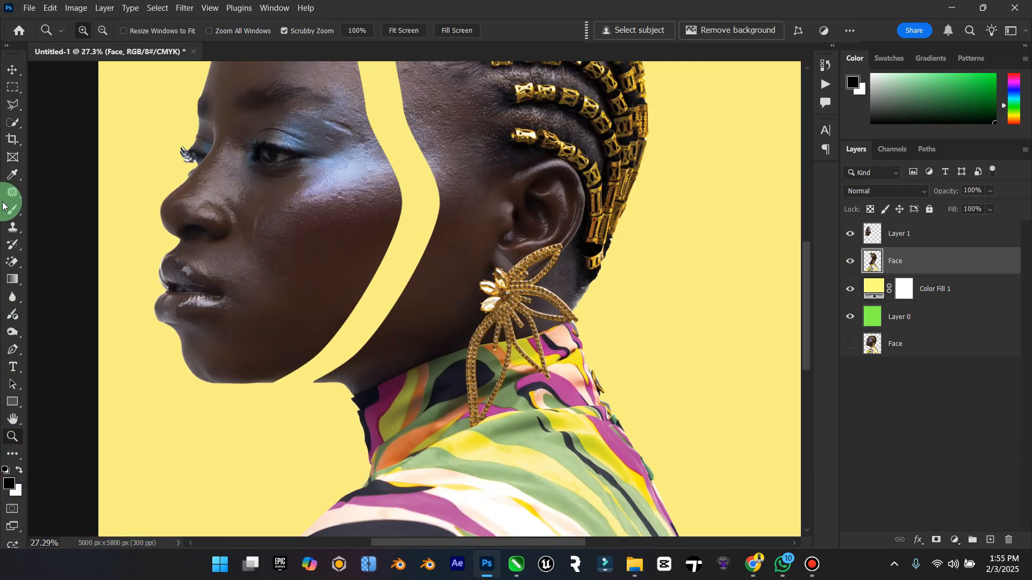
pyautogui.click(13, 350)
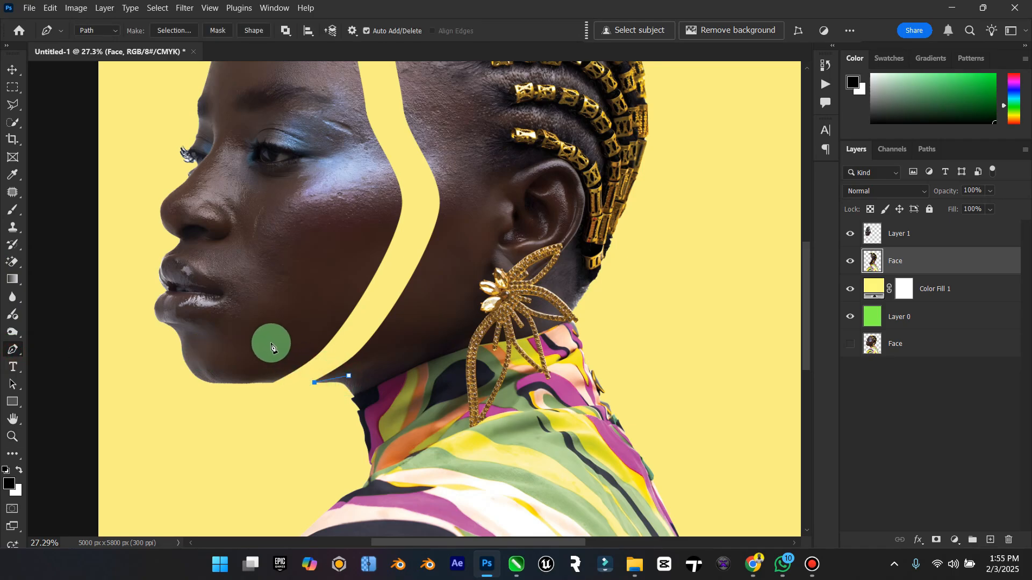
pyautogui.moveTo(277, 318); pyautogui.dragTo(290, 289)
pyautogui.scroll(3, 351, 212)
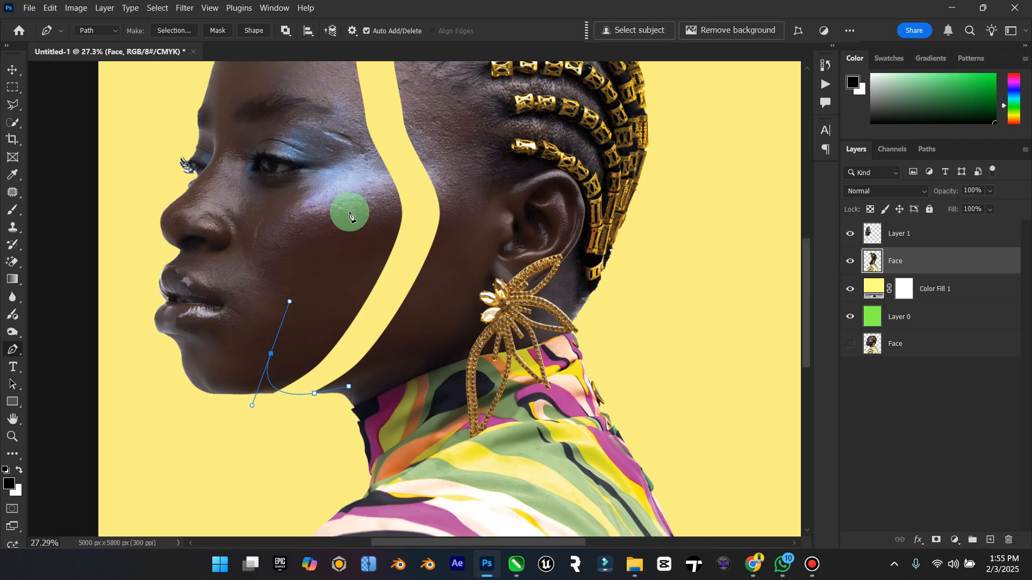
pyautogui.click(355, 271)
pyautogui.scroll(2, 329, 177)
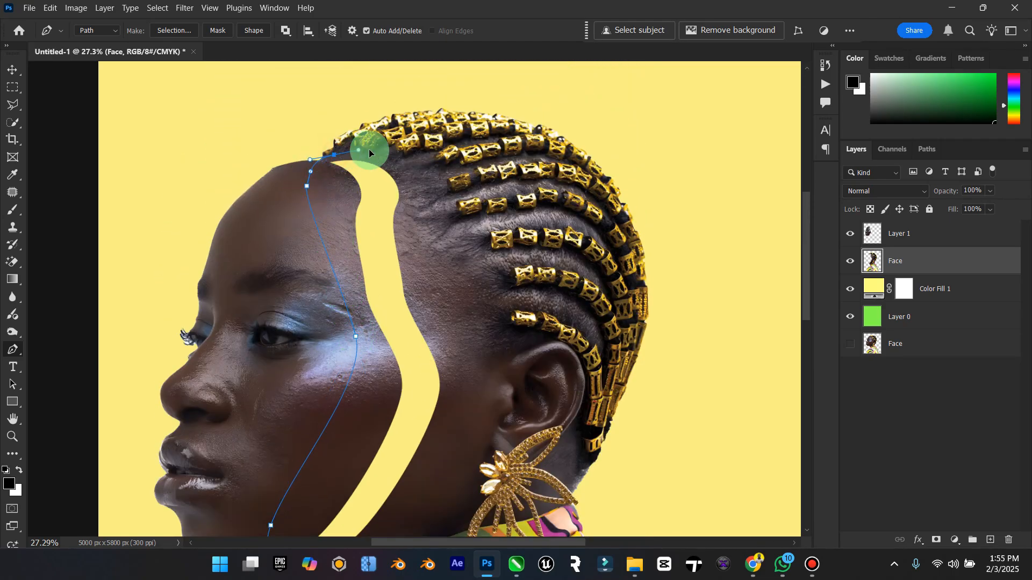
# Continue the pen path over the hairline and down in front of the ear to the earring, and close it at the jaw.
pyautogui.moveTo(369, 150); pyautogui.dragTo(355, 150)
pyautogui.moveTo(421, 173); pyautogui.dragTo(405, 314)
pyautogui.scroll(-2, 446, 212)
pyautogui.scroll(-2, 446, 214)
pyautogui.scroll(-2, 486, 267)
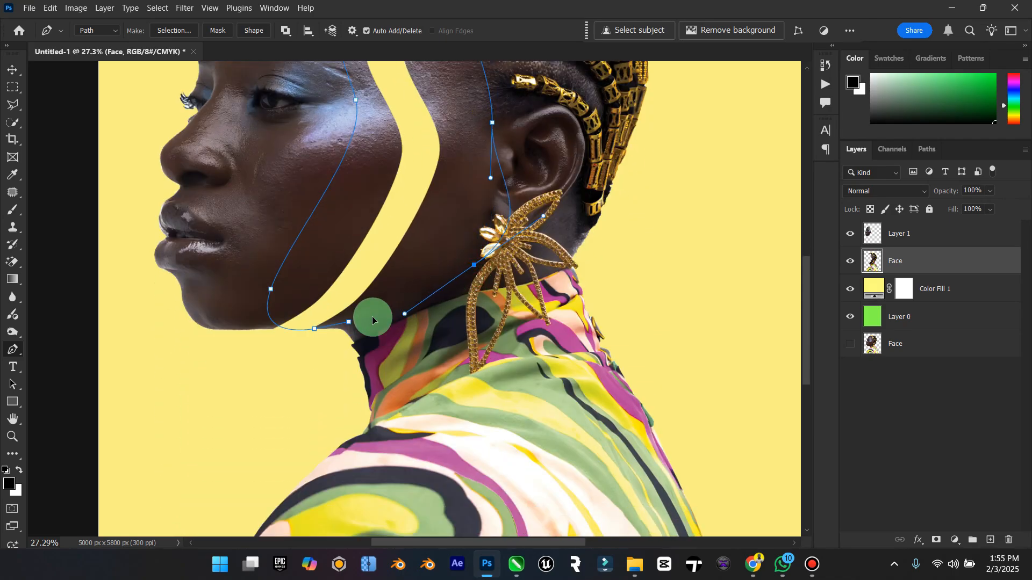
pyautogui.click(351, 326)
pyautogui.scroll(4, 483, 250)
pyautogui.rightClick(455, 227)
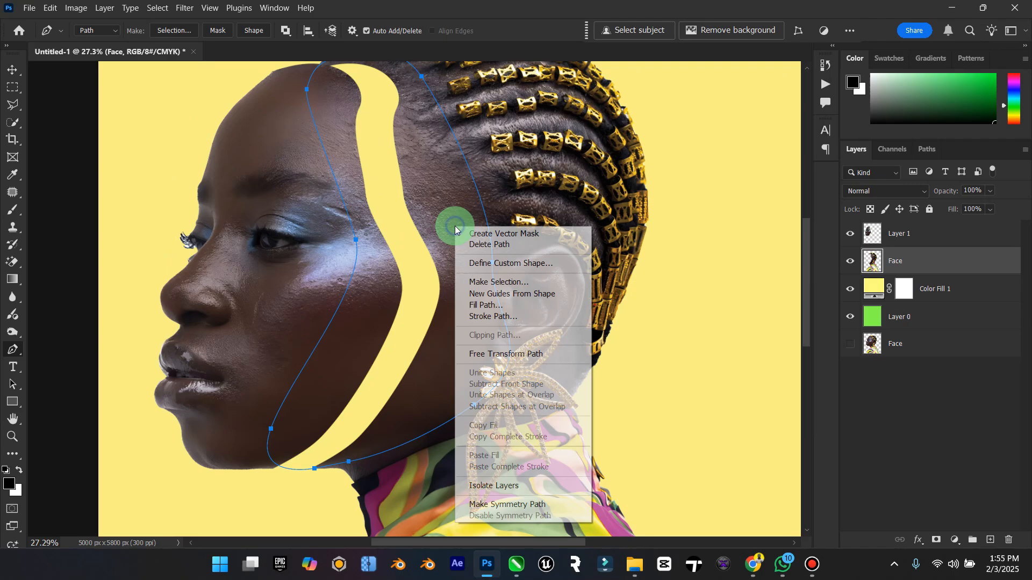
pyautogui.click(494, 305)
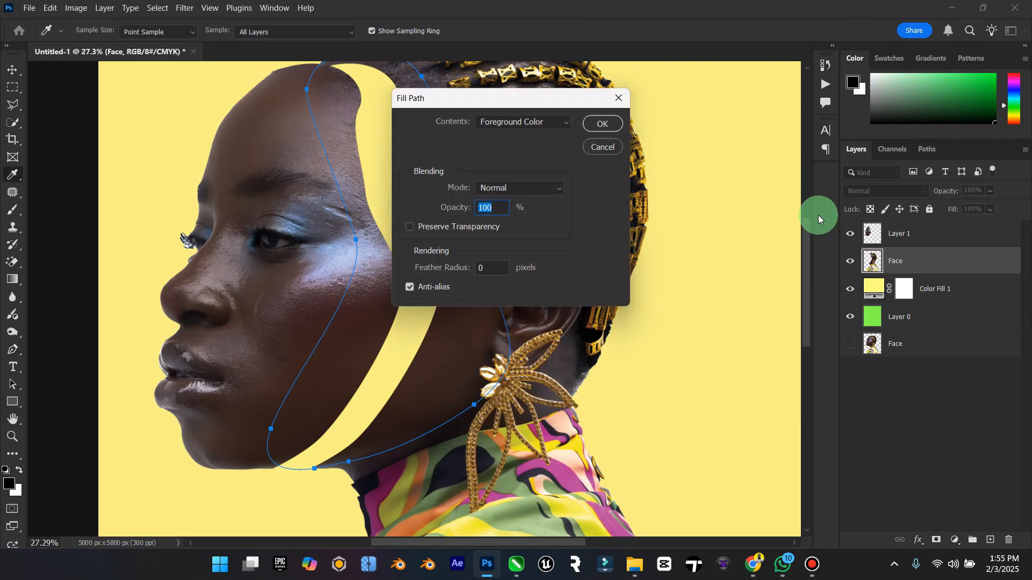
pyautogui.click(603, 148)
# Create a layer named Hollow above the Face layer and fill the path on it with the foreground color at 100% opacity.
pyautogui.click(991, 540)
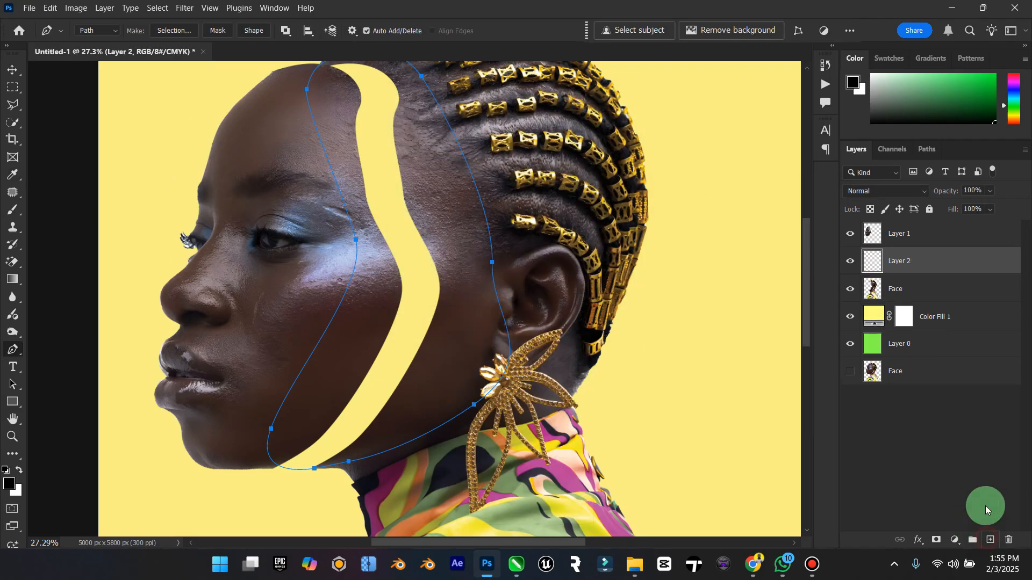
pyautogui.click(900, 271)
pyautogui.doubleClick(902, 267)
pyautogui.write('Hollow')
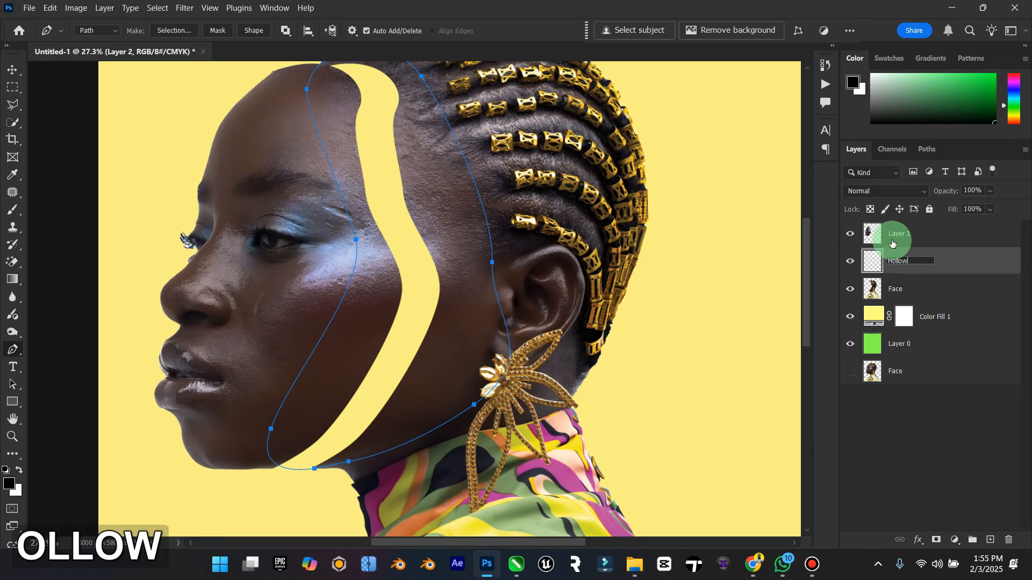
pyautogui.press('Return')
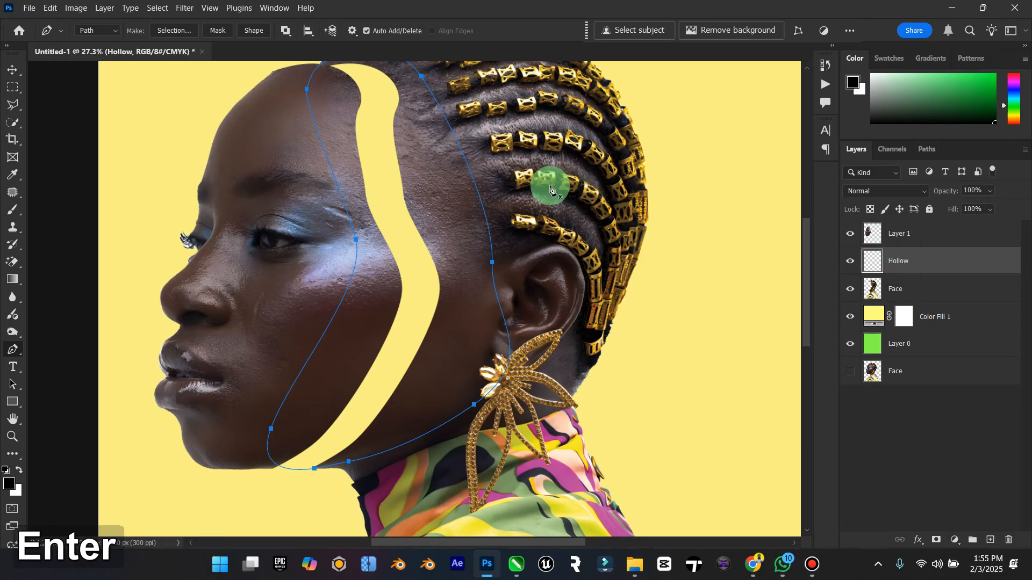
pyautogui.rightClick(497, 195)
pyautogui.click(587, 128)
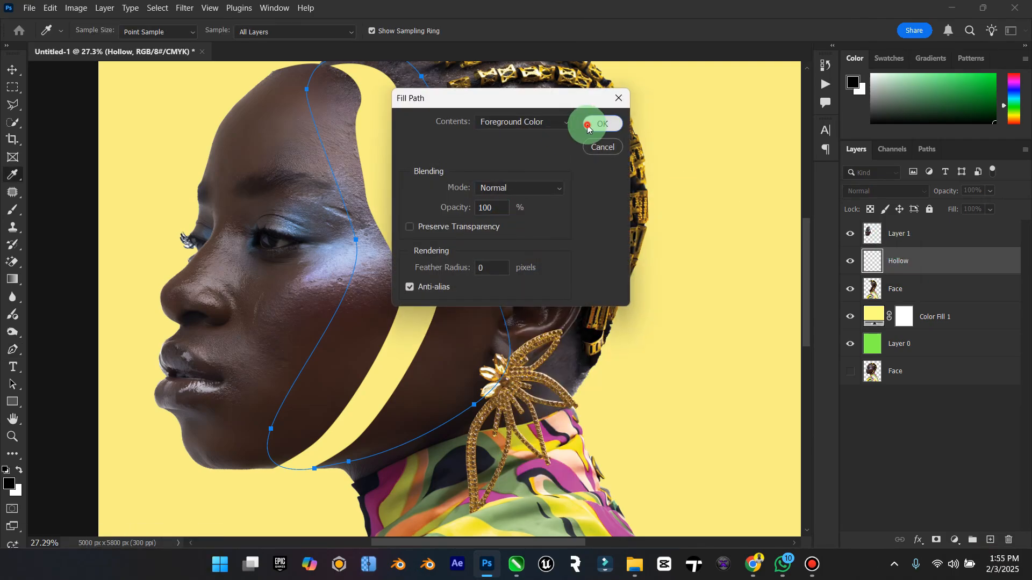
# Delete the filled pen path and move the Hollow layer below the Face layer.
pyautogui.press('p')
pyautogui.rightClick(453, 161)
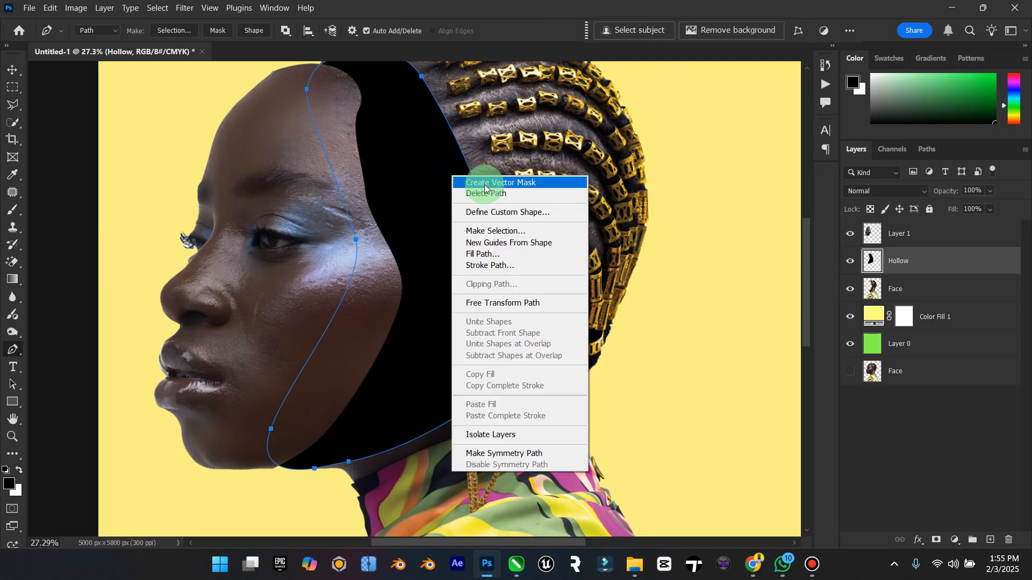
pyautogui.click(484, 193)
pyautogui.doubleClick(12, 419)
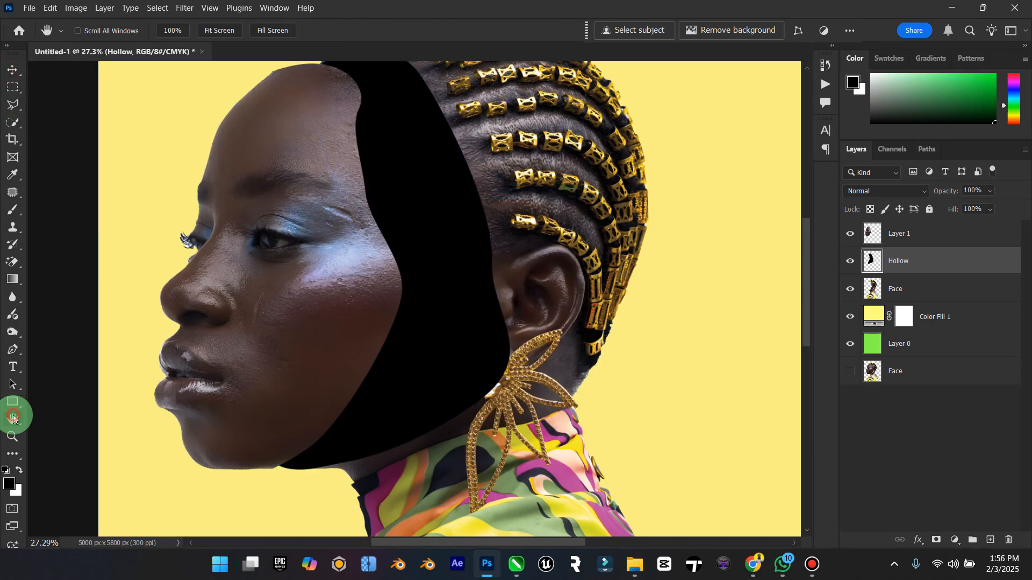
pyautogui.moveTo(928, 277); pyautogui.dragTo(926, 296)
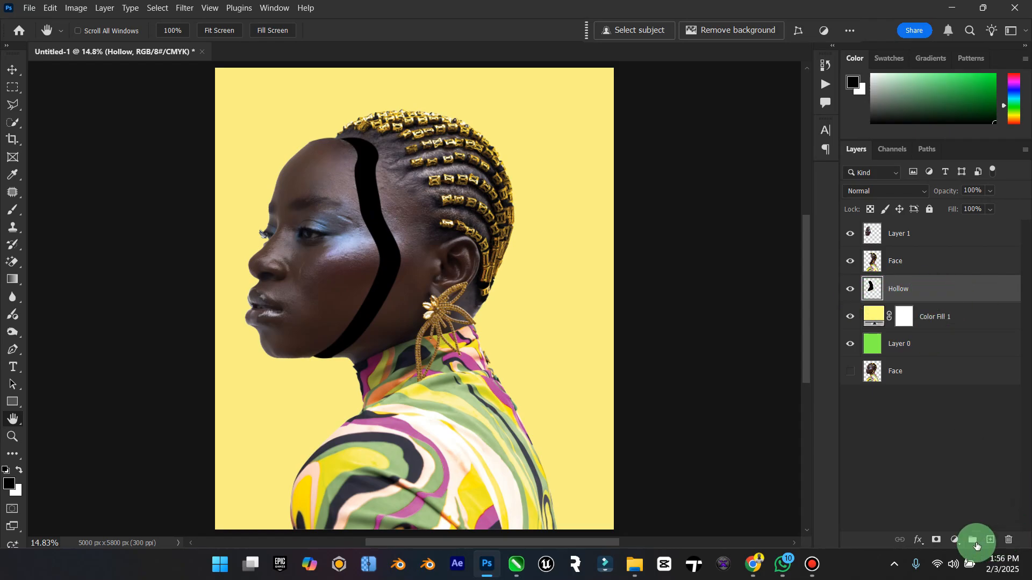
# Add a solid color fill layer in 34231d, sampled from the skin, above the Hollow layer and clip it to Hollow.
pyautogui.click(955, 540)
pyautogui.click(957, 304)
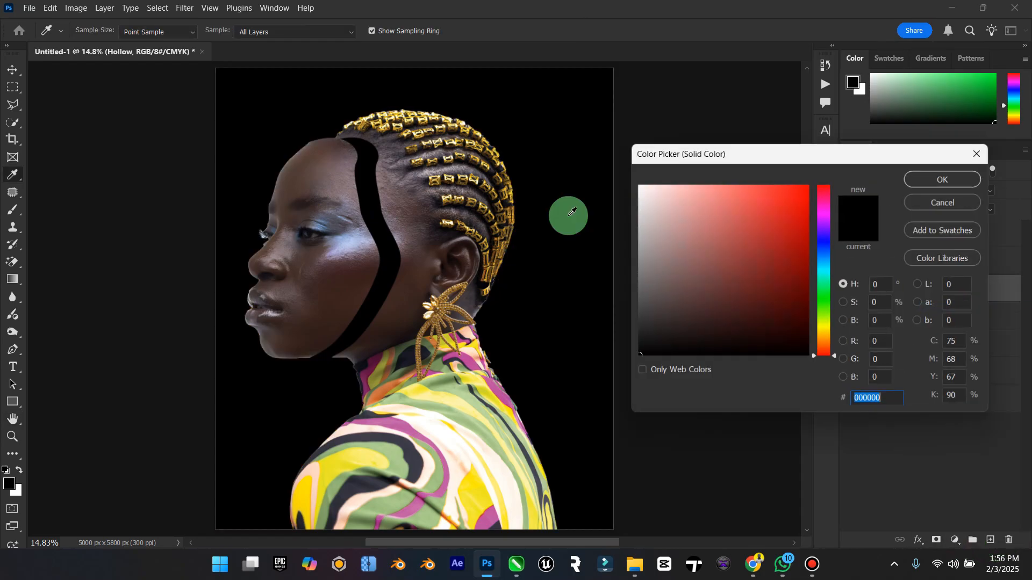
pyautogui.click(410, 258)
pyautogui.click(405, 303)
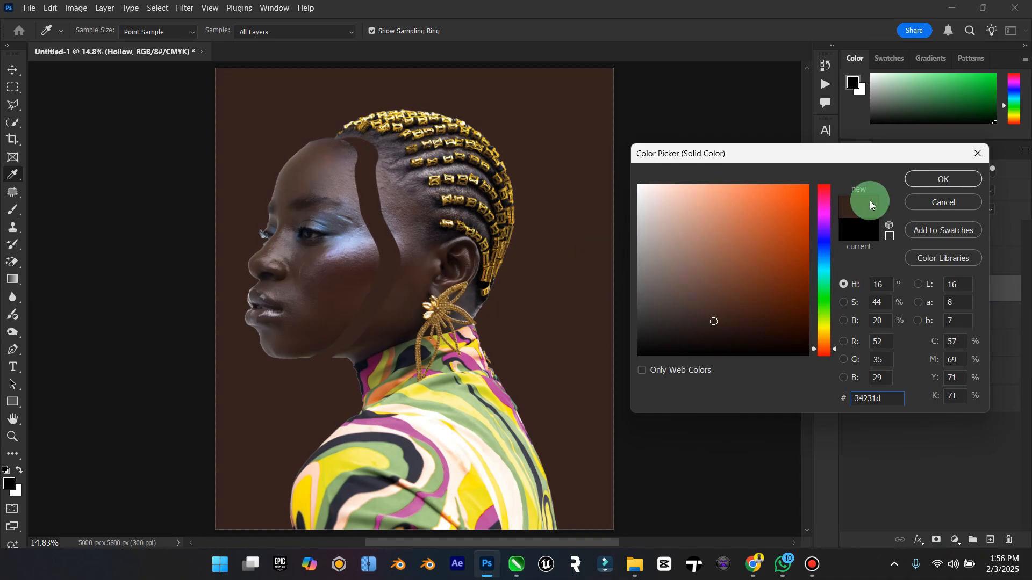
pyautogui.click(946, 178)
pyautogui.rightClick(970, 290)
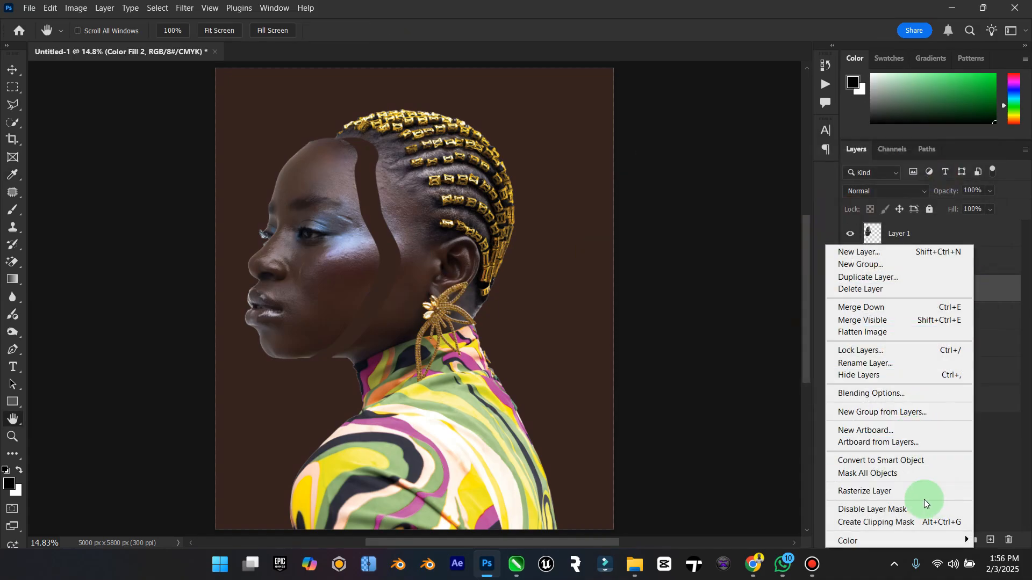
pyautogui.click(899, 522)
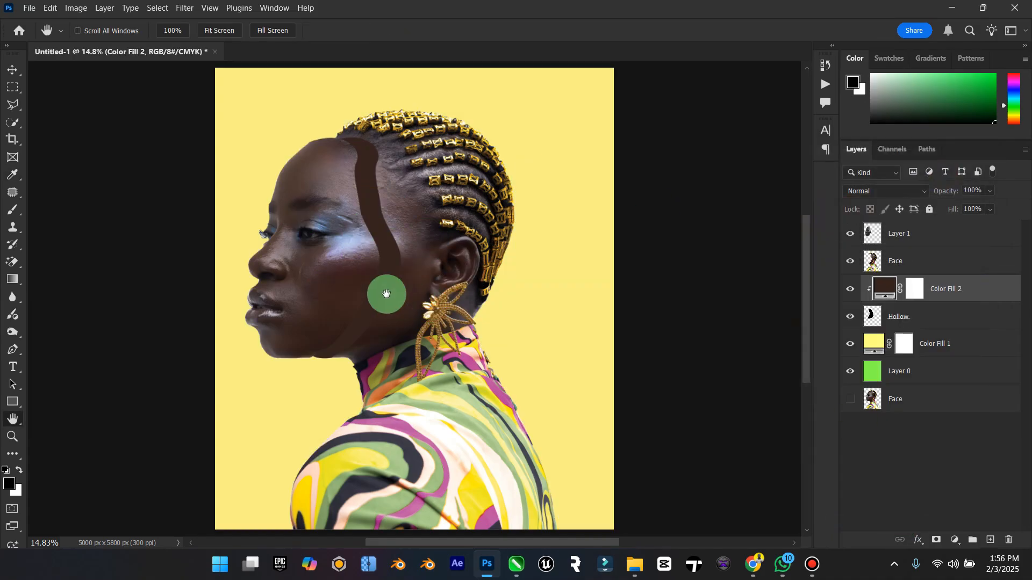
# Merge the brown color fill with the Hollow layer and rename the merged layer Holow.
pyautogui.keyDown('shift'); pyautogui.click(920, 318); pyautogui.keyUp('shift')
pyautogui.rightClick(920, 317)
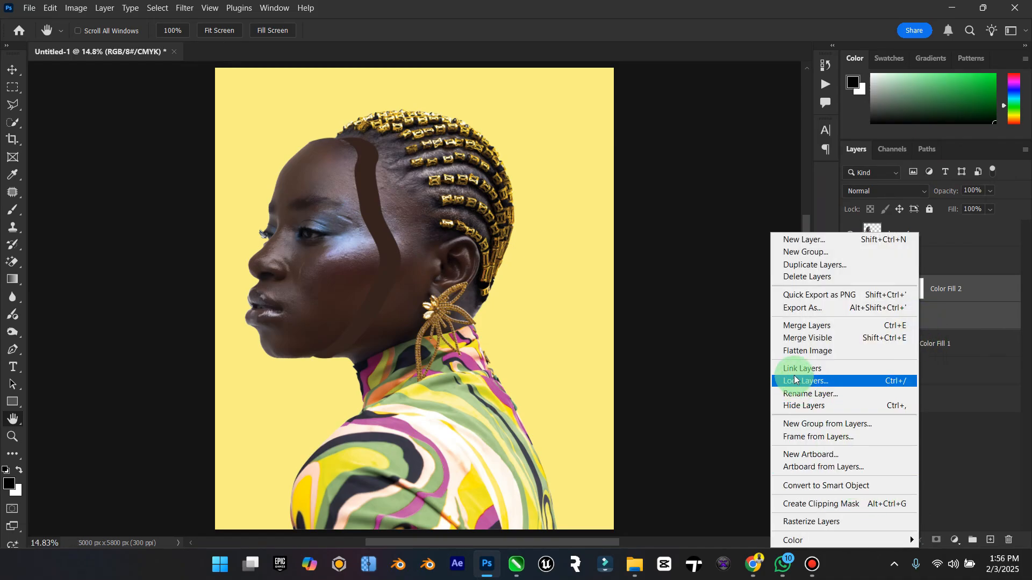
pyautogui.click(790, 325)
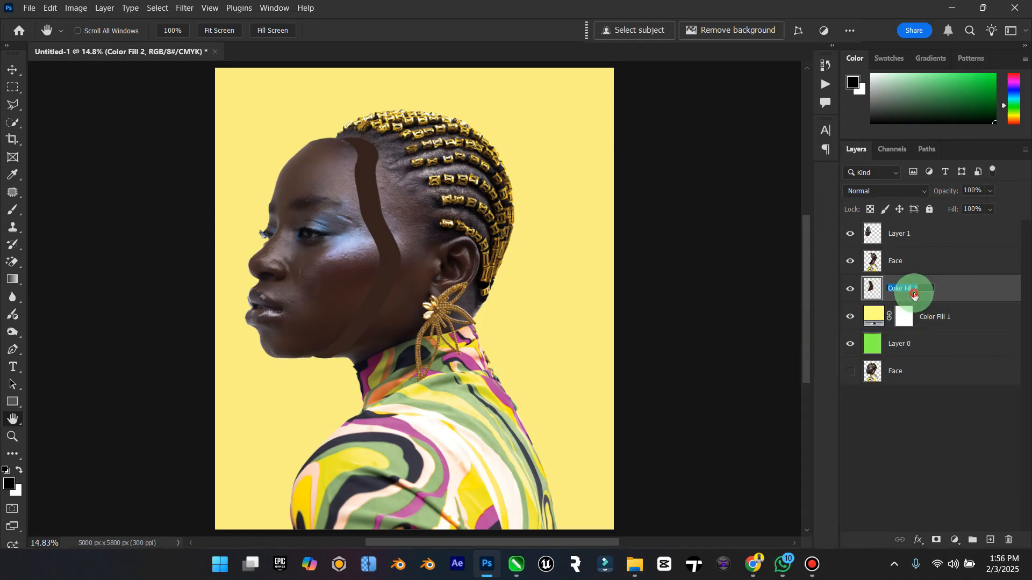
pyautogui.write('Holow')
pyautogui.press('Return')
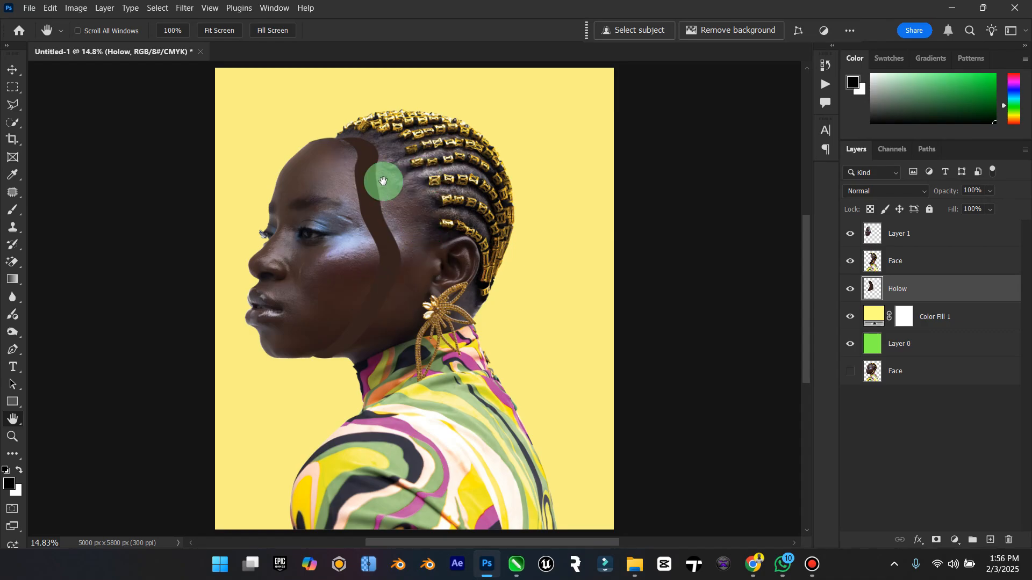
# Shift Layer 1, Face and Holow together to the right so the portrait sits further across the canvas.
pyautogui.click(14, 72)
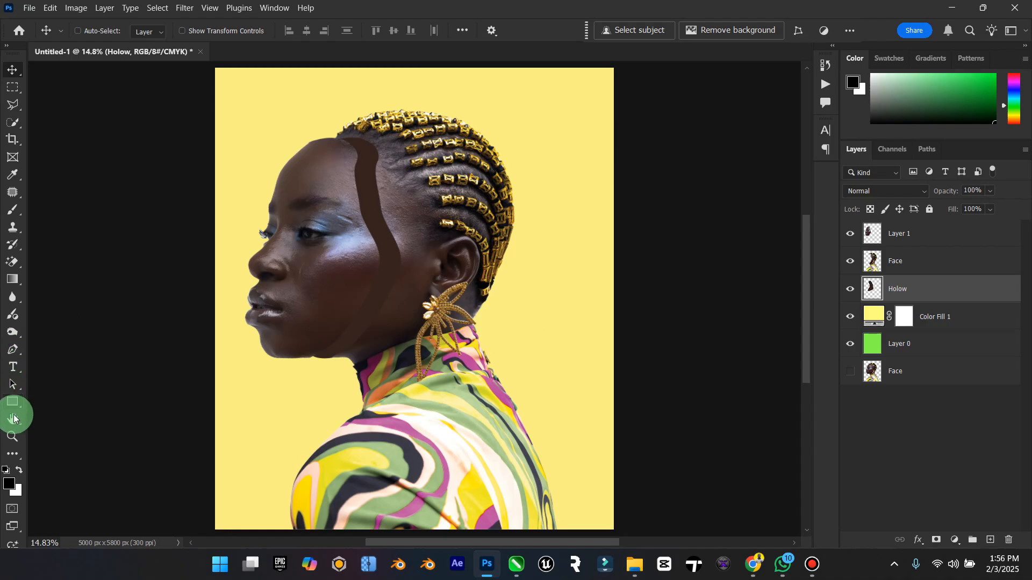
pyautogui.click(12, 437)
pyautogui.moveTo(397, 350)
pyautogui.mouseDown()
pyautogui.moveTo(377, 356)
pyautogui.moveTo(401, 339)
pyautogui.mouseUp()
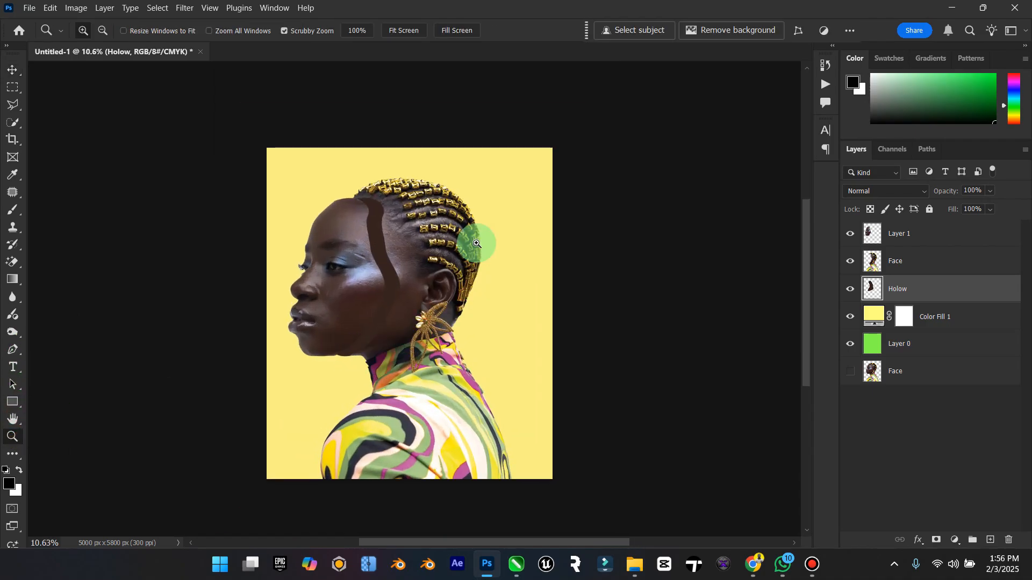
pyautogui.click(10, 73)
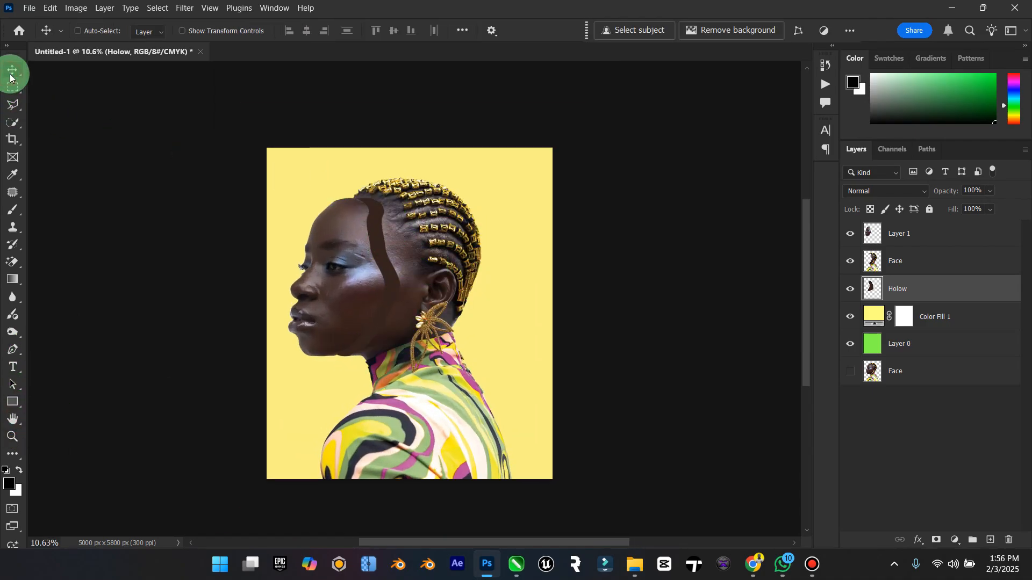
pyautogui.keyDown('shift'); pyautogui.click(924, 234); pyautogui.keyUp('shift')
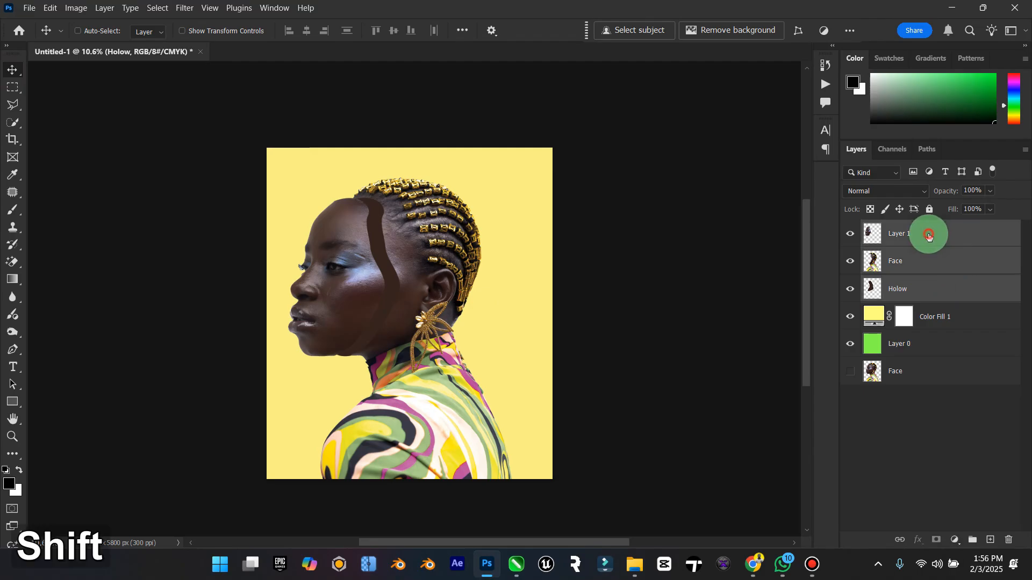
pyautogui.moveTo(439, 285); pyautogui.dragTo(476, 285)
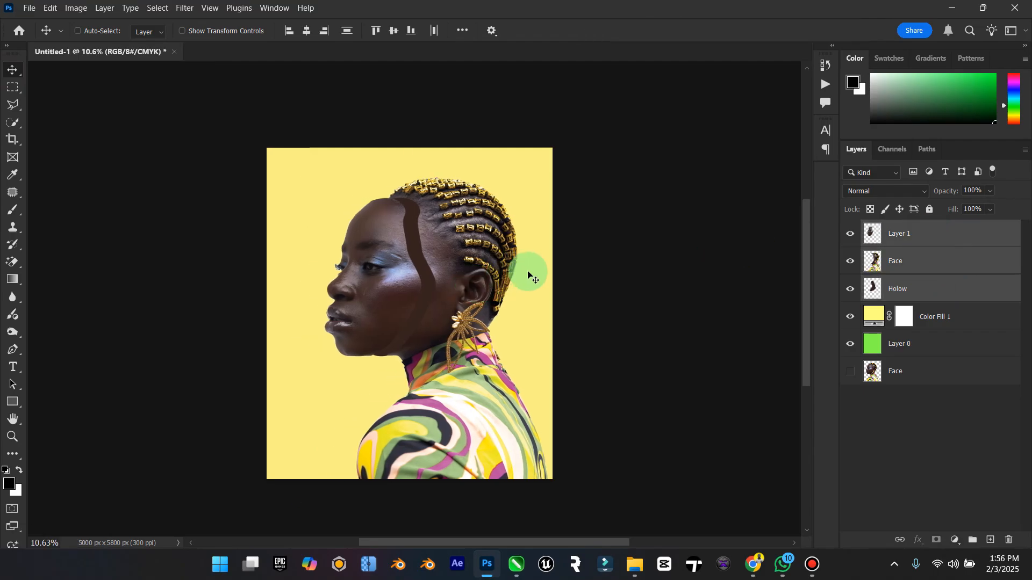
pyautogui.press('shift')
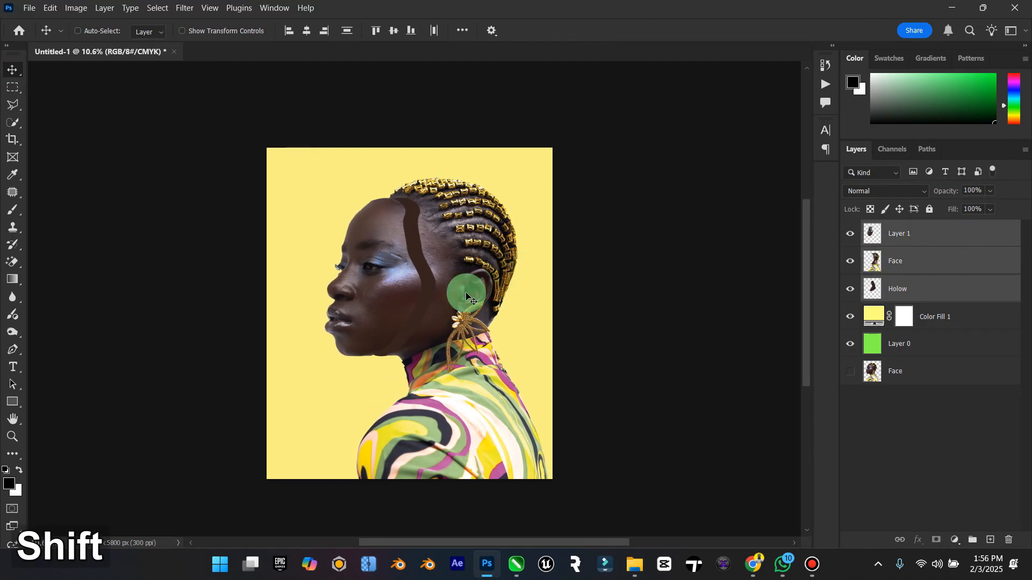
# Create a layer named shade directly above the Holow layer and clip it to Holow.
pyautogui.doubleClick(13, 419)
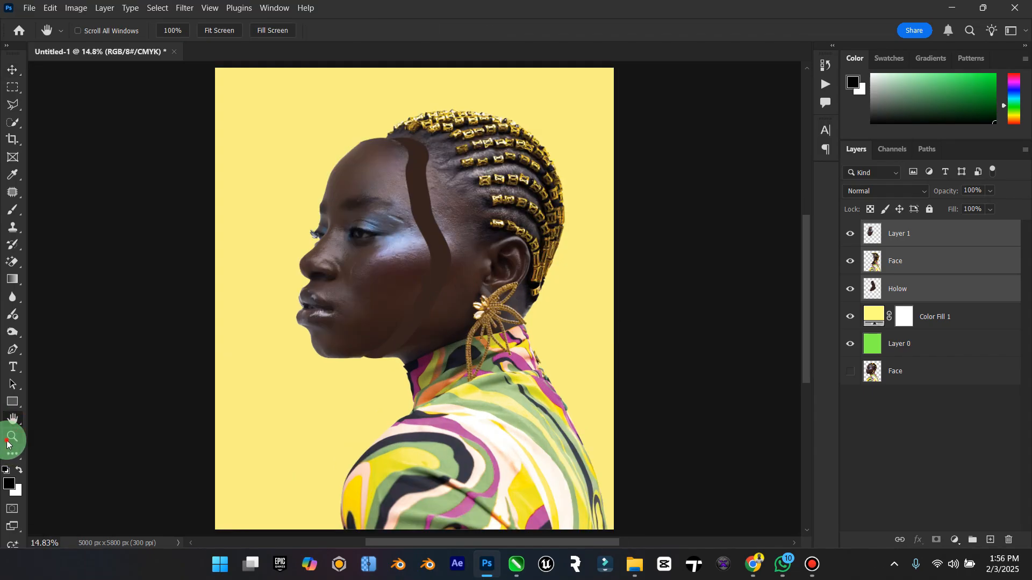
pyautogui.click(12, 437)
pyautogui.click(13, 70)
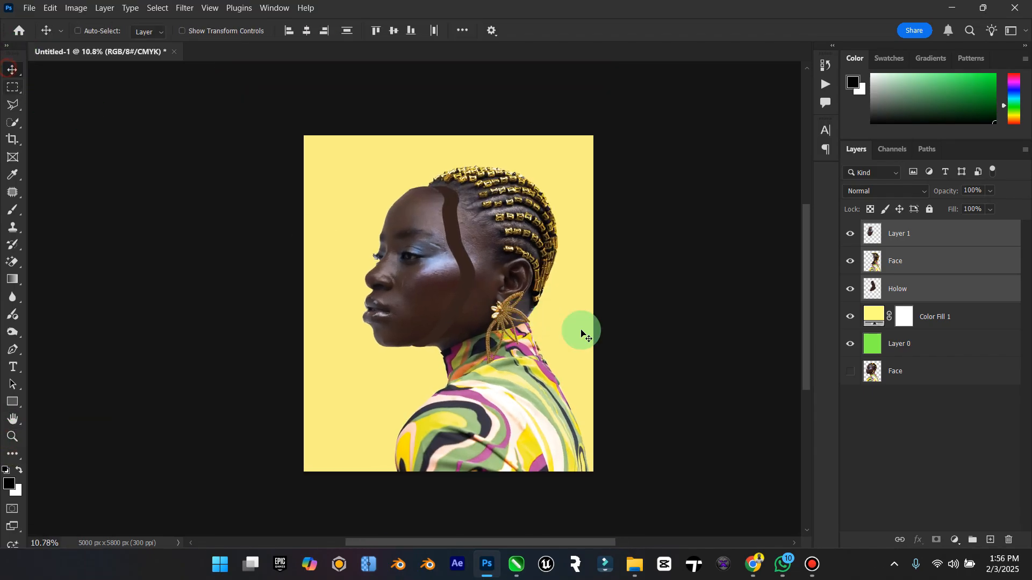
pyautogui.click(923, 289)
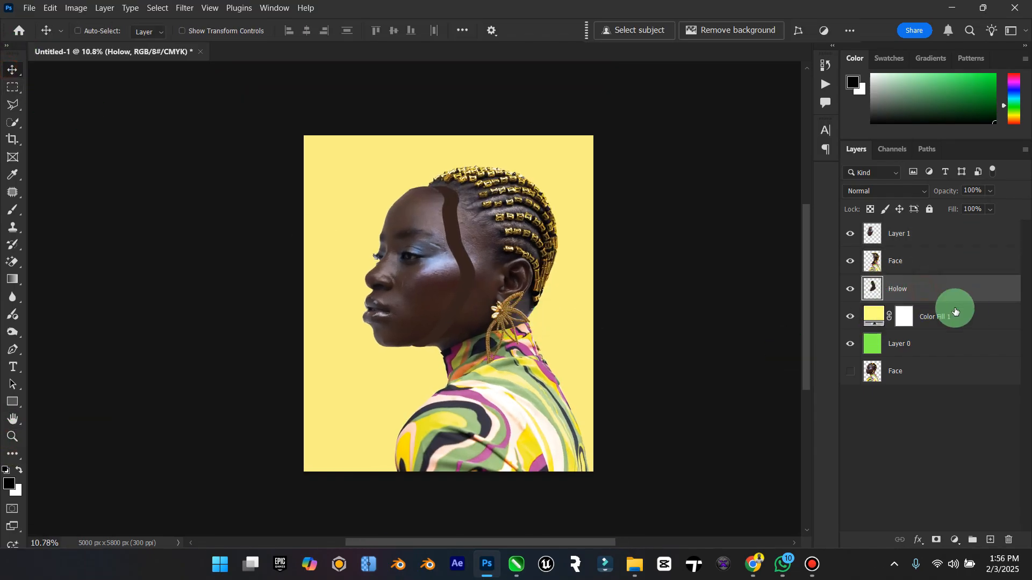
pyautogui.click(991, 540)
pyautogui.click(892, 290)
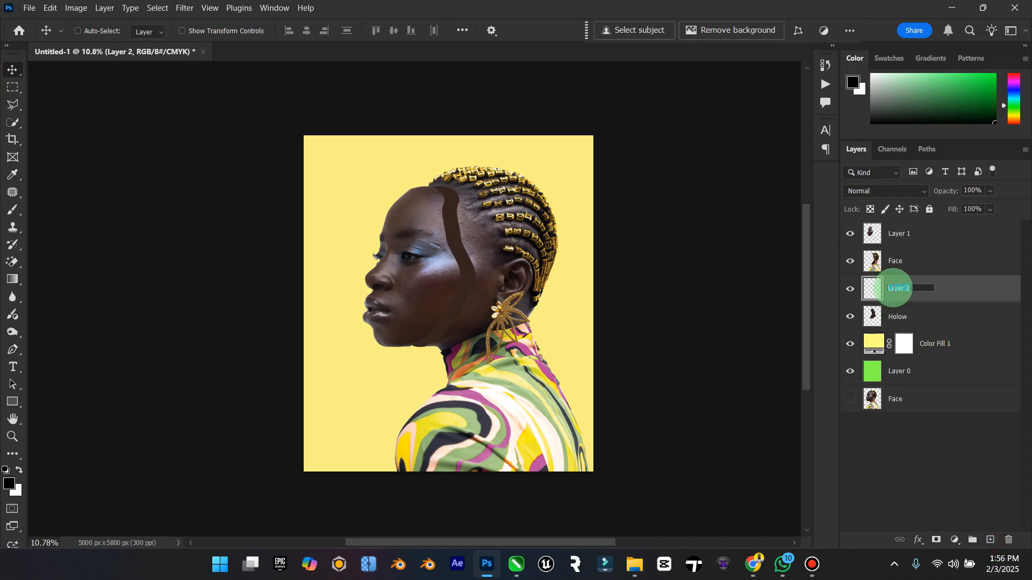
pyautogui.press('BackSpace')
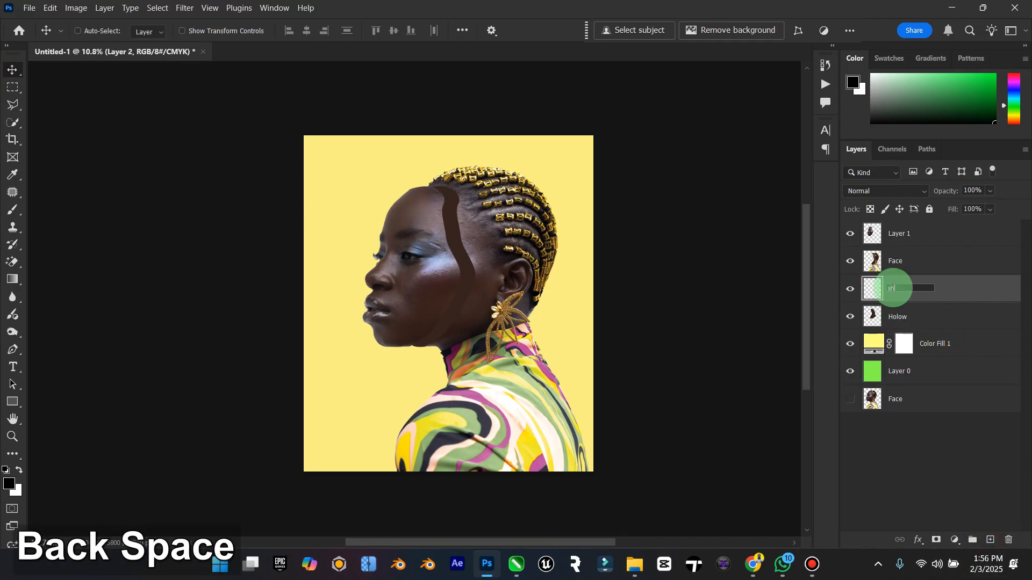
pyautogui.write('shade')
pyautogui.press('Return')
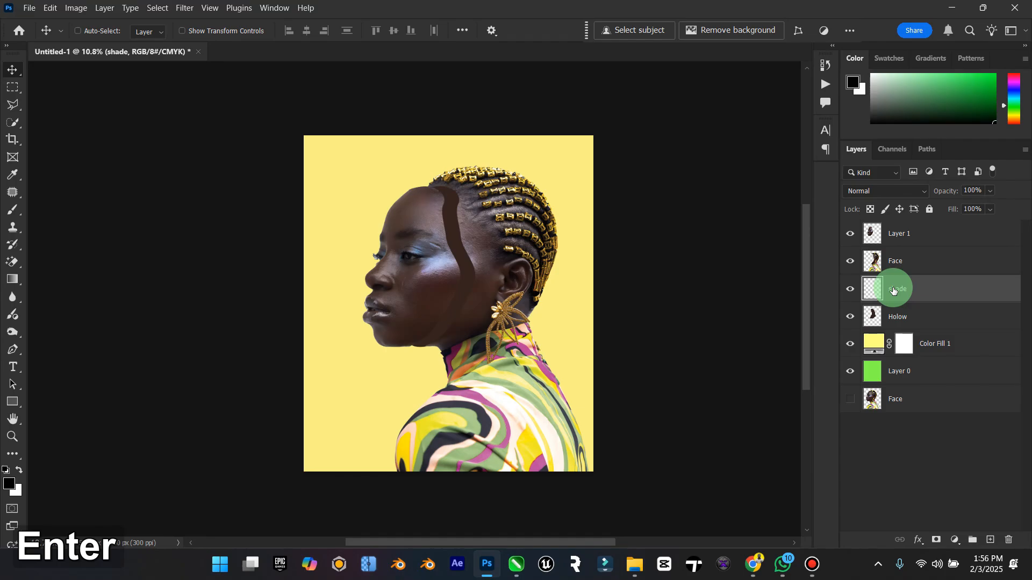
pyautogui.rightClick(964, 299)
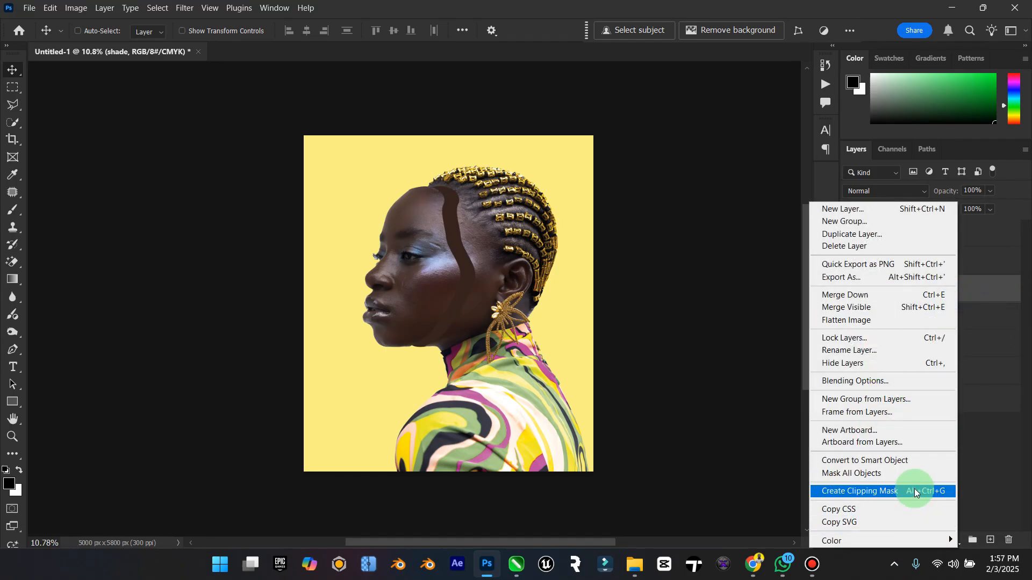
pyautogui.click(915, 492)
# Set the foreground color to a very dark brown, sampled from the portrait and darkened, and switch to the Brush tool.
pyautogui.click(8, 486)
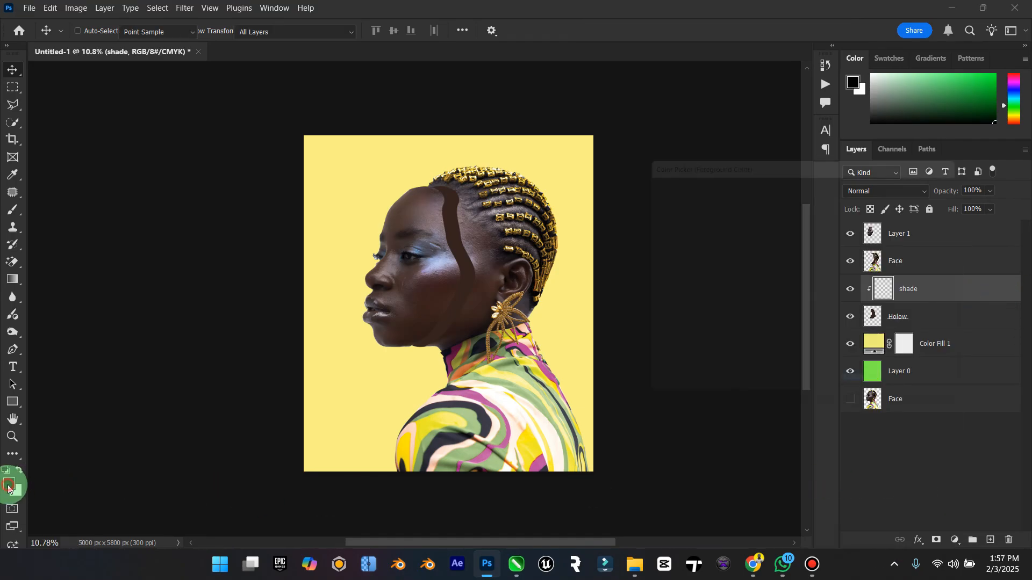
pyautogui.click(457, 267)
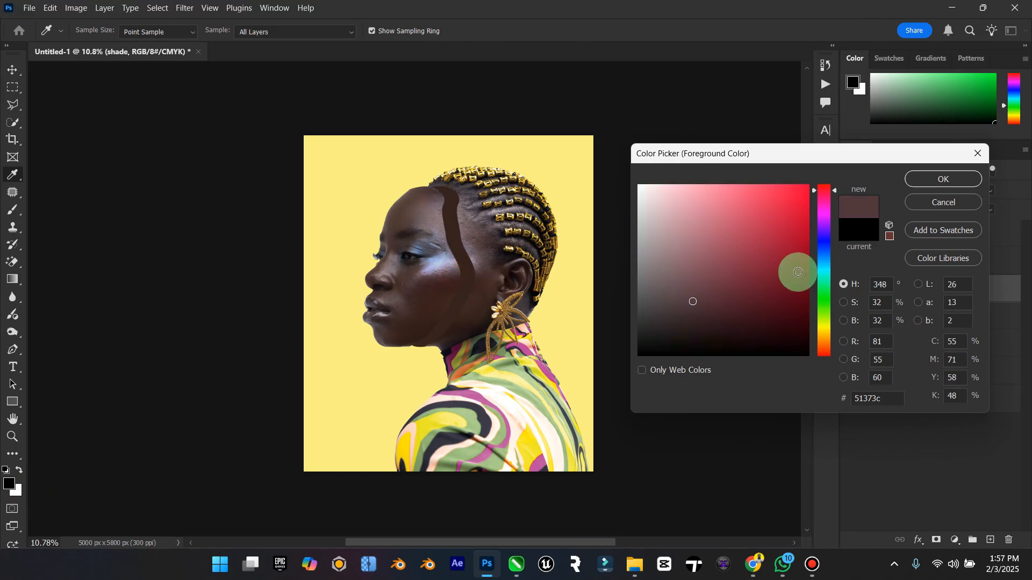
pyautogui.click(465, 286)
pyautogui.moveTo(714, 320); pyautogui.dragTo(744, 335)
pyautogui.click(941, 179)
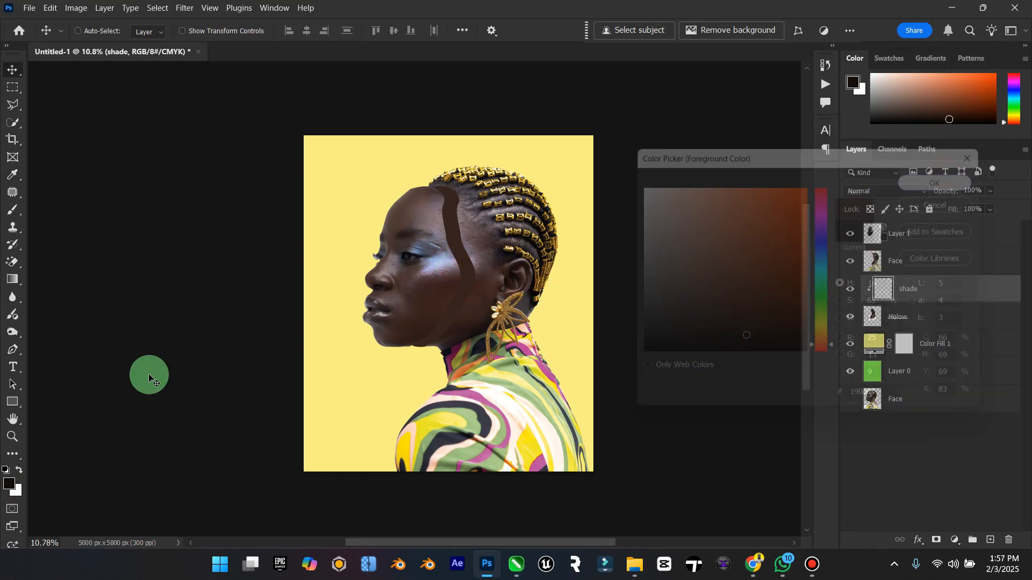
pyautogui.click(12, 437)
pyautogui.moveTo(501, 235); pyautogui.dragTo(455, 250)
pyautogui.click(13, 210)
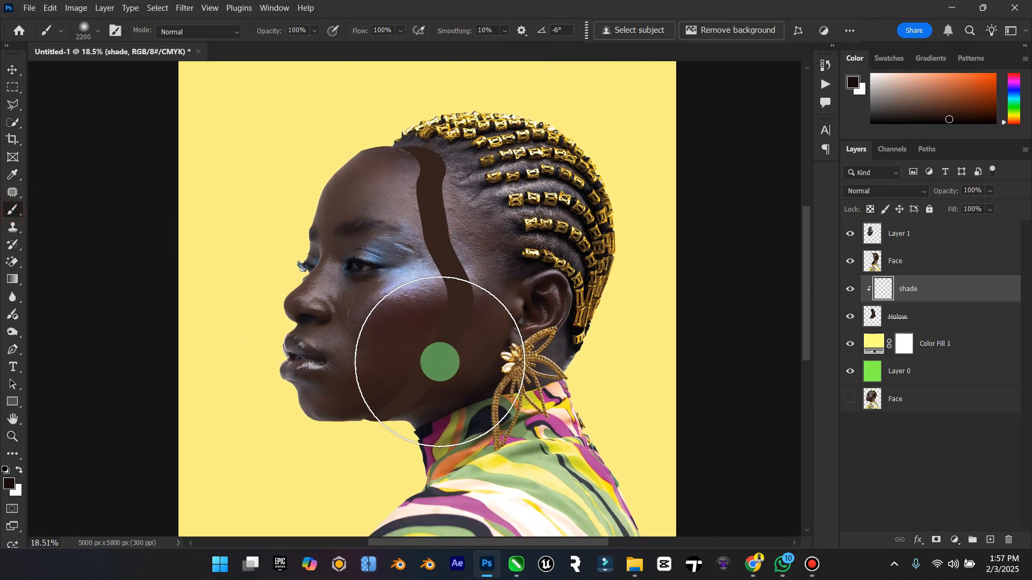
# Try shading both sides of the hollow on the shade layer with a soft 1400 px brush.
pyautogui.press('[')
pyautogui.press('[')
pyautogui.press('[')
pyautogui.press('[')
pyautogui.press('[')
pyautogui.press('[')
pyautogui.press('[')
pyautogui.press('[')
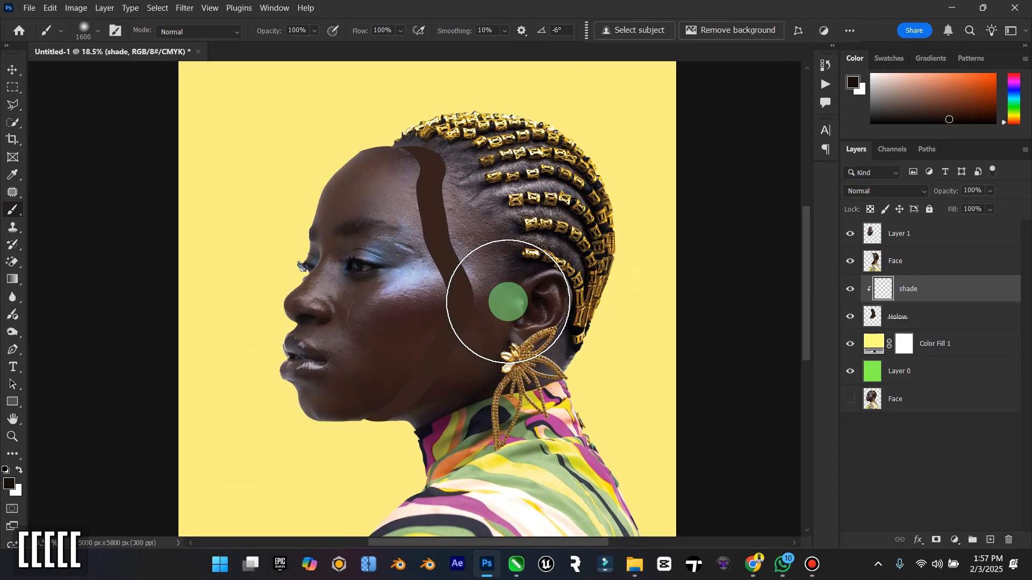
pyautogui.click(462, 413)
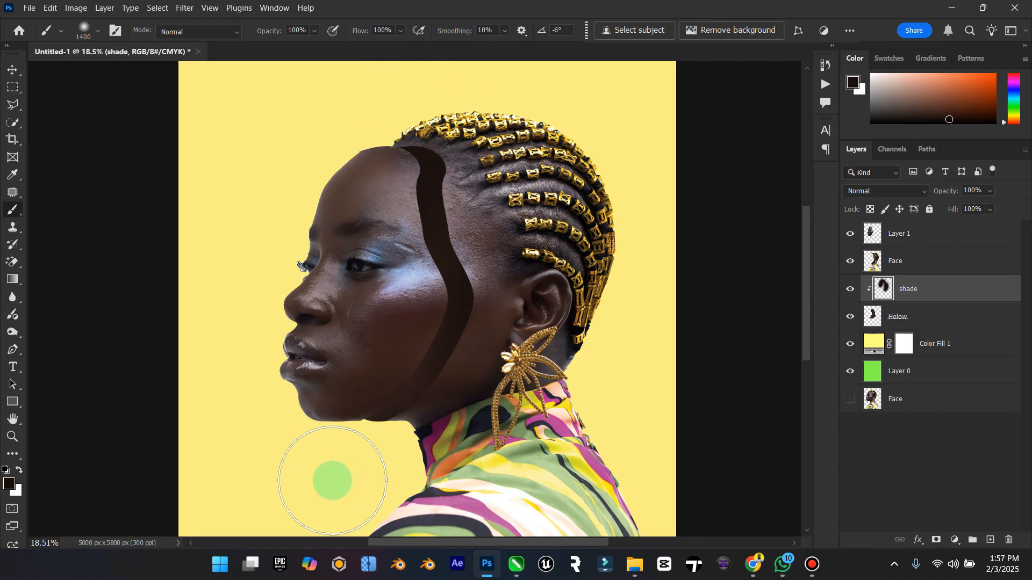
pyautogui.moveTo(376, 138)
pyautogui.mouseDown()
pyautogui.moveTo(313, 409)
pyautogui.moveTo(377, 222)
pyautogui.moveTo(341, 368)
pyautogui.moveTo(344, 430)
pyautogui.mouseUp()
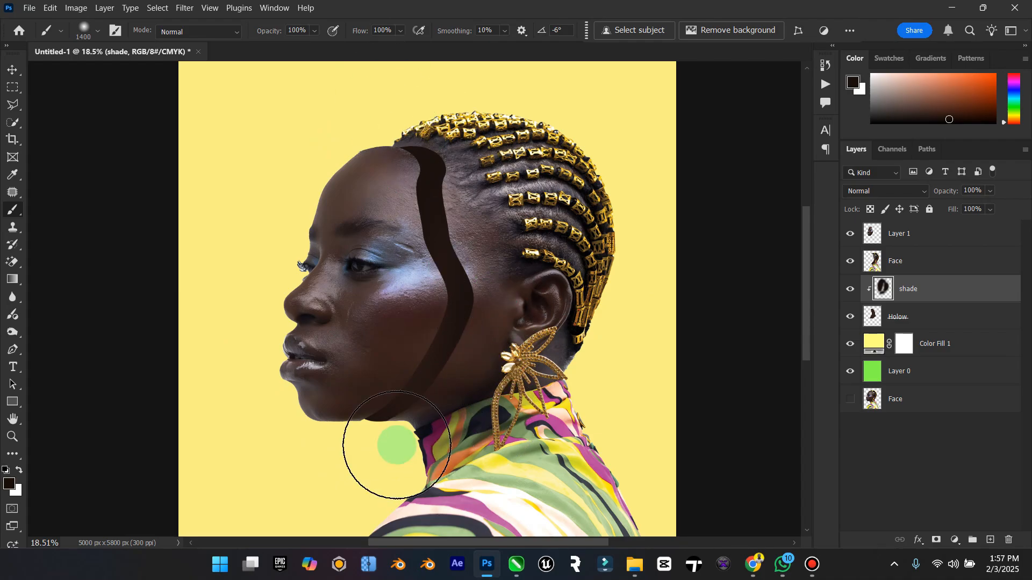
# Undo all the brush strokes on the shade layer.
pyautogui.hotkey('ctrl', 'z')
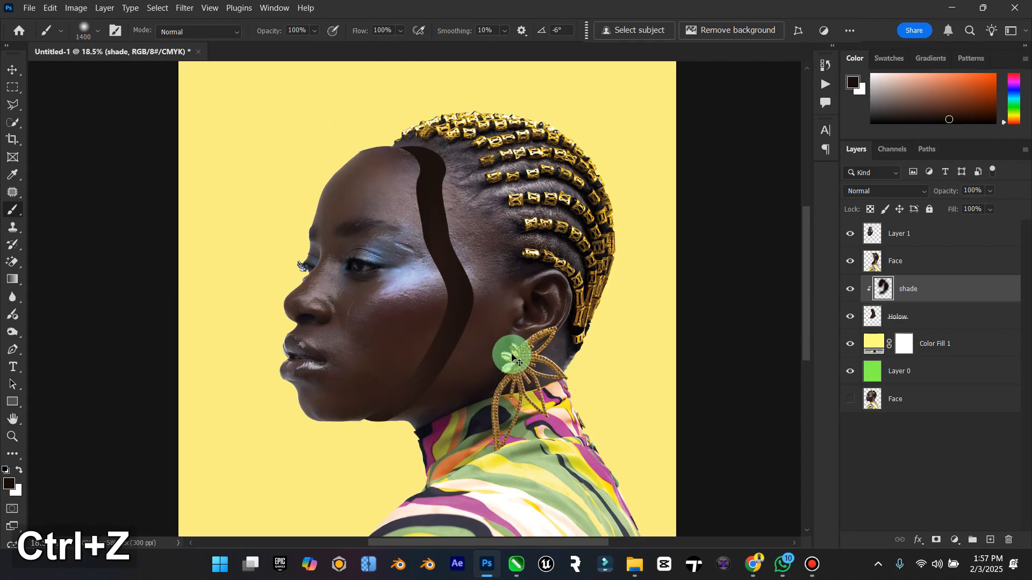
pyautogui.hotkey('ctrl', 'z')
pyautogui.hotkey('ctrl', 'z')
pyautogui.hotkey('ctrl', 'z')
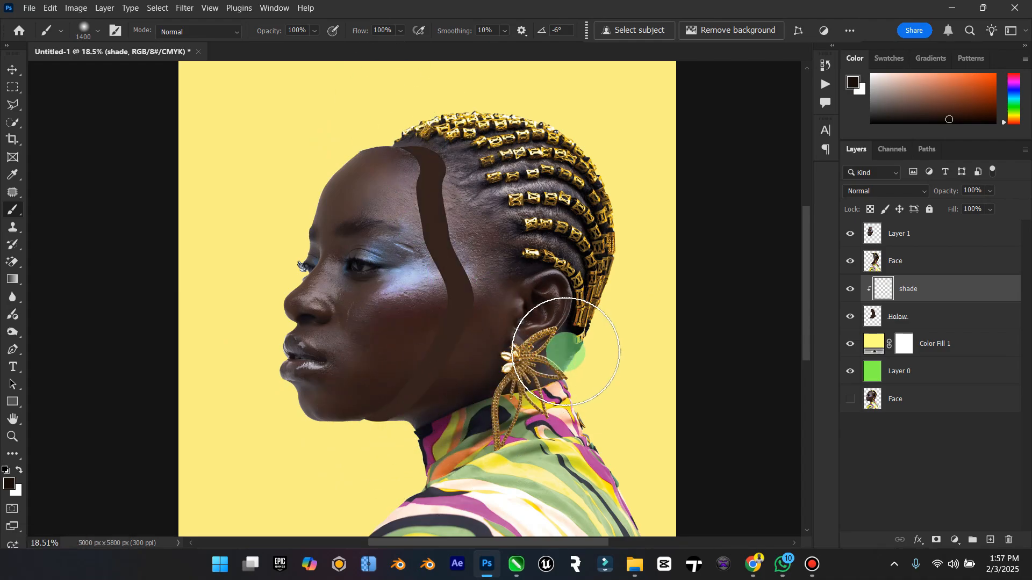
# Reduce the brush to 900 px and paint dark shading around the hollow's edges on the shade layer.
pyautogui.press('[')
pyautogui.press('[')
pyautogui.press('[')
pyautogui.press('[')
pyautogui.press('[')
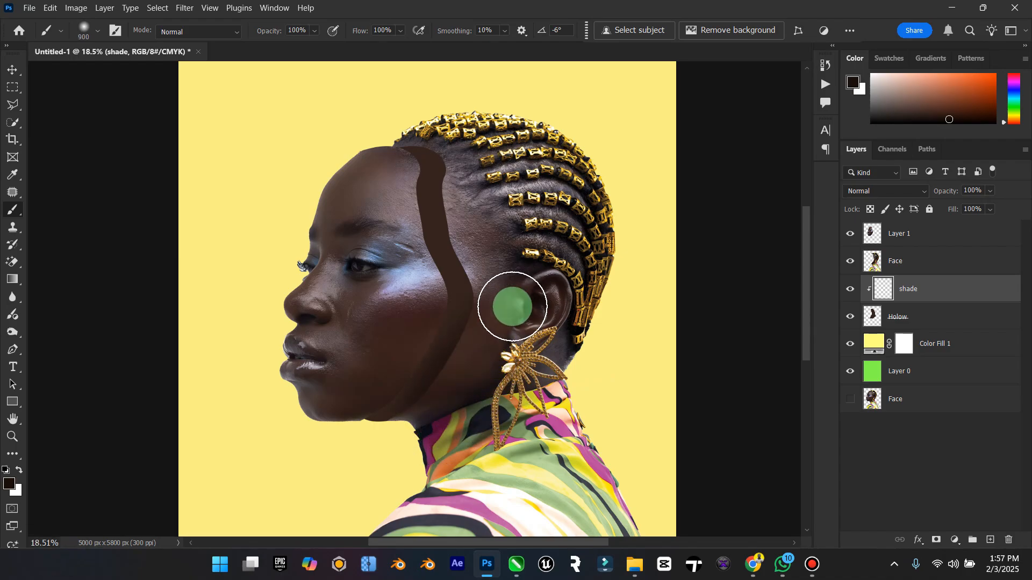
pyautogui.moveTo(488, 298)
pyautogui.mouseDown()
pyautogui.moveTo(496, 201)
pyautogui.moveTo(473, 114)
pyautogui.moveTo(476, 126)
pyautogui.mouseUp()
pyautogui.moveTo(494, 258); pyautogui.dragTo(468, 112)
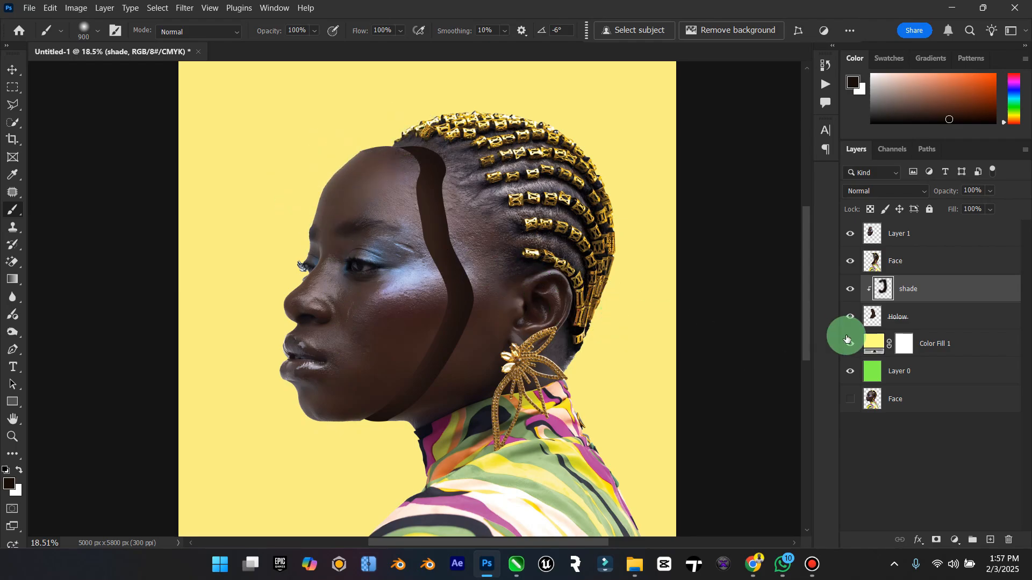
# Add a clipped layer directly above the Holow layer and name it "light".
pyautogui.click(929, 314)
pyautogui.click(990, 542)
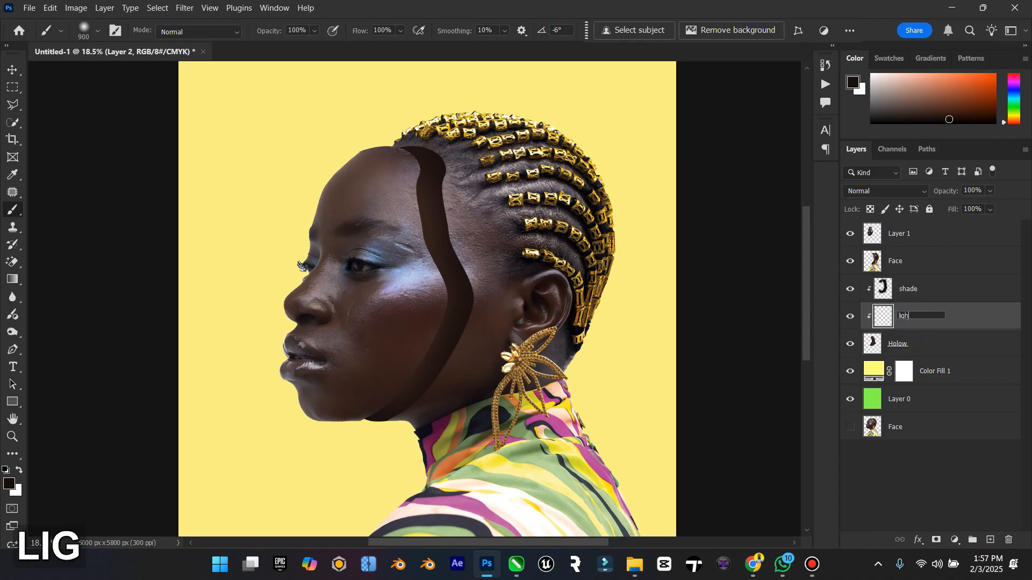
pyautogui.press('Return')
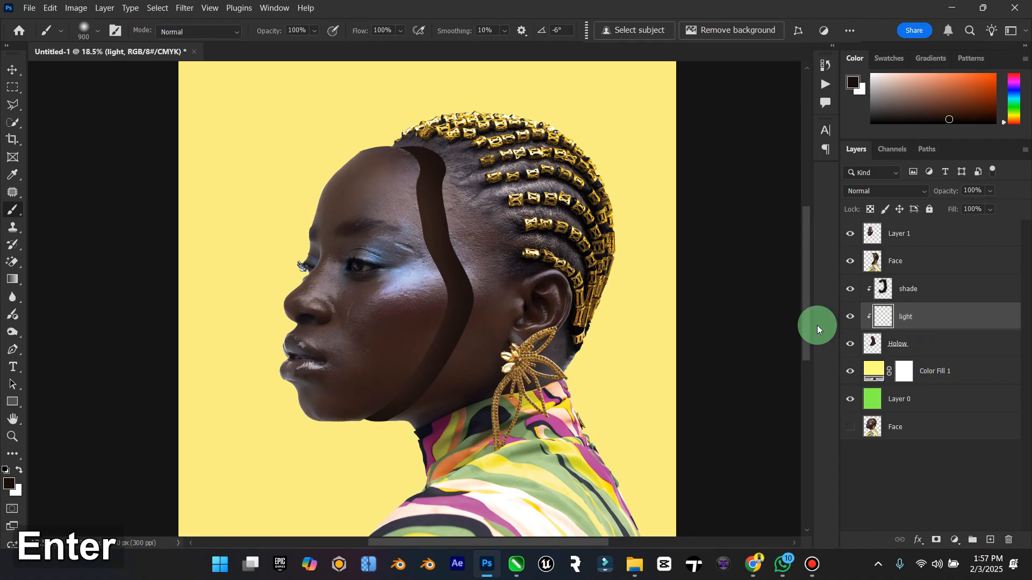
# Set a lighter brown foreground color based on a skin sample and brush highlights inside the hollow on the light layer.
pyautogui.click(9, 484)
pyautogui.click(478, 325)
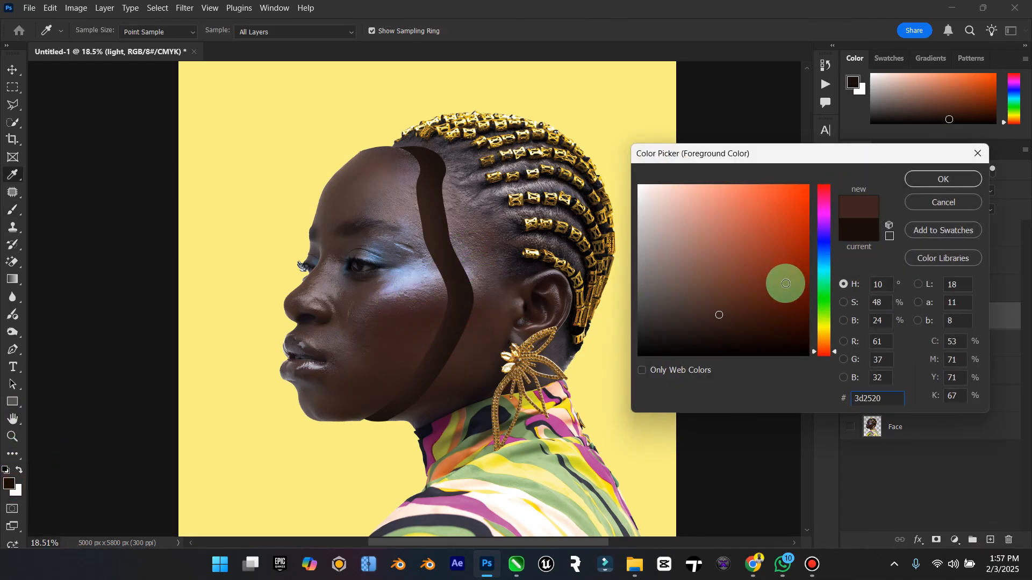
pyautogui.moveTo(724, 303); pyautogui.dragTo(701, 273)
pyautogui.click(945, 178)
pyautogui.press('b')
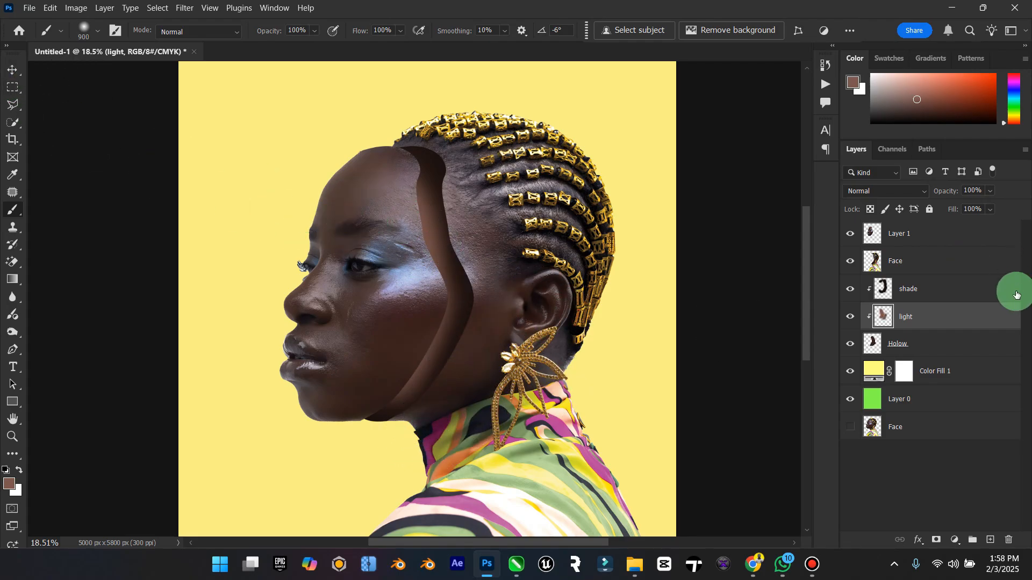
# Set the light layer's blend mode to Overlay with 50% opacity and toggle its visibility to compare.
pyautogui.click(897, 198)
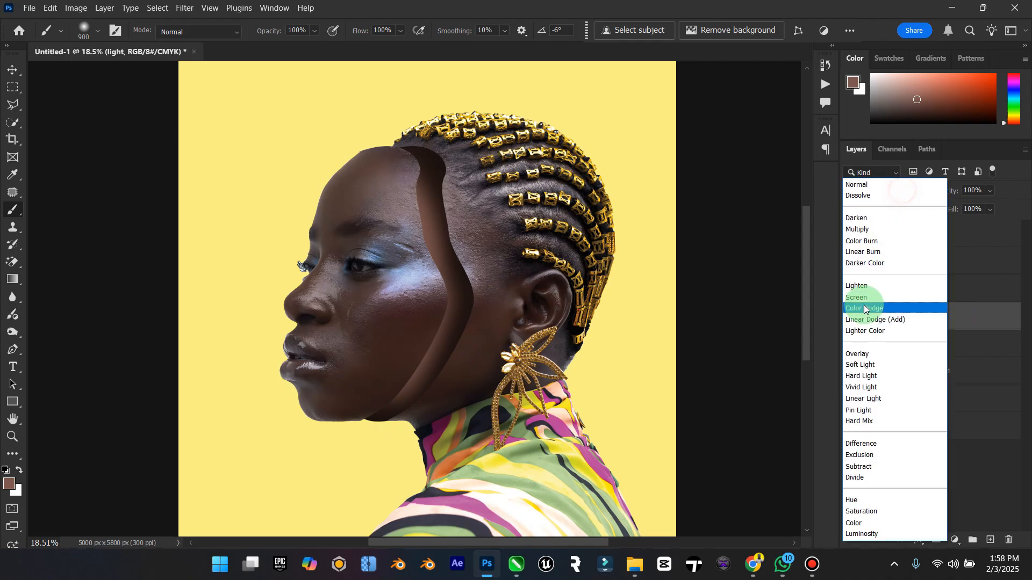
pyautogui.click(858, 353)
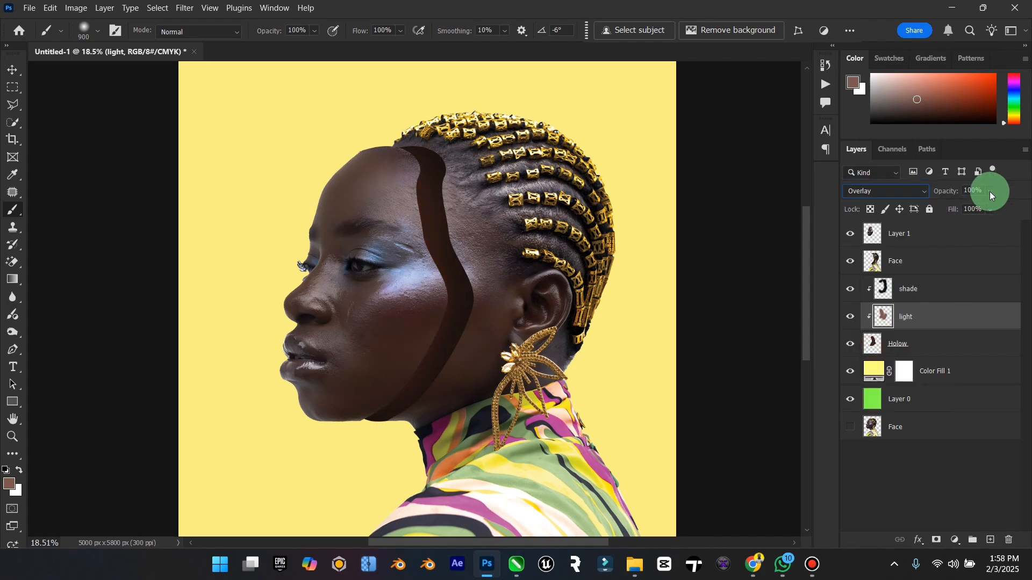
pyautogui.moveTo(983, 213); pyautogui.dragTo(973, 209)
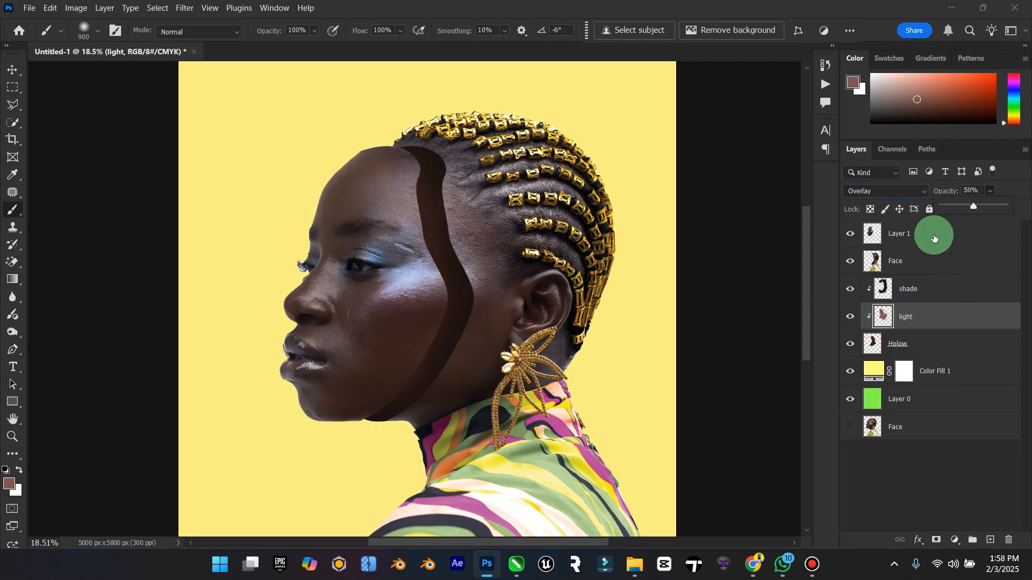
pyautogui.click(853, 320)
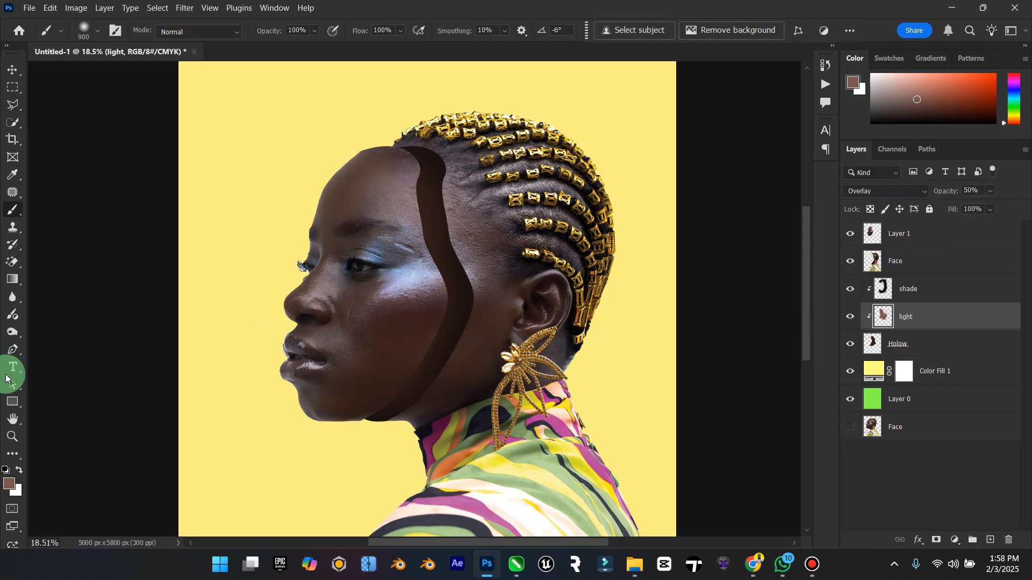
pyautogui.doubleClick(8, 417)
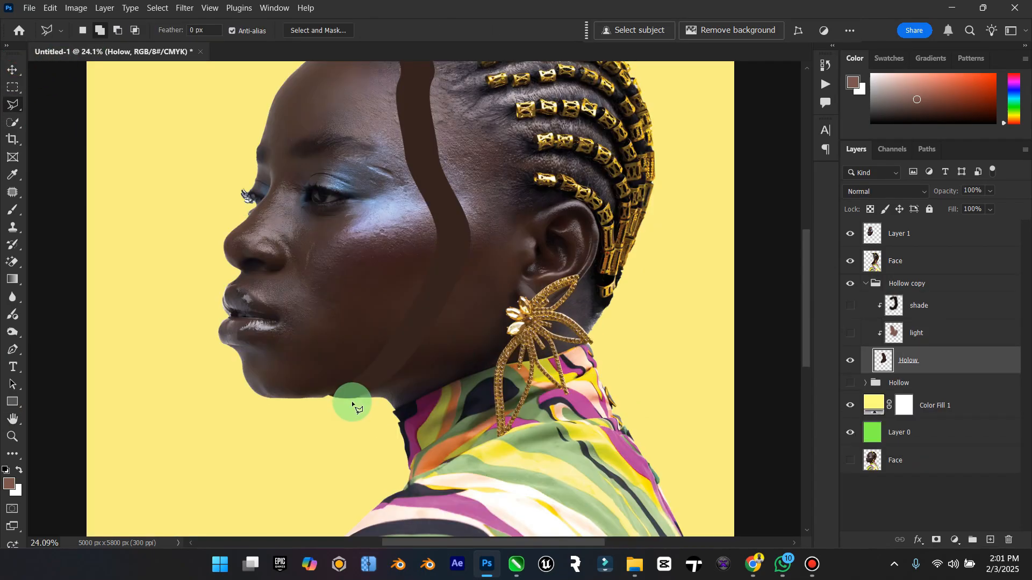
# Load the Face layer's outline as a selection, delete that area from the Holow layer, and deselect.
pyautogui.click(352, 401)
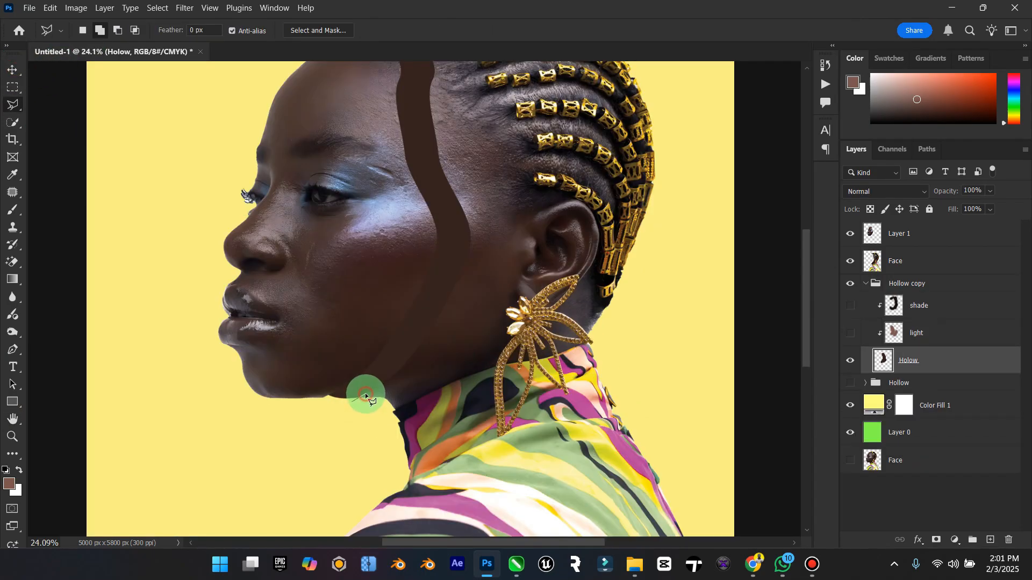
pyautogui.press('Escape')
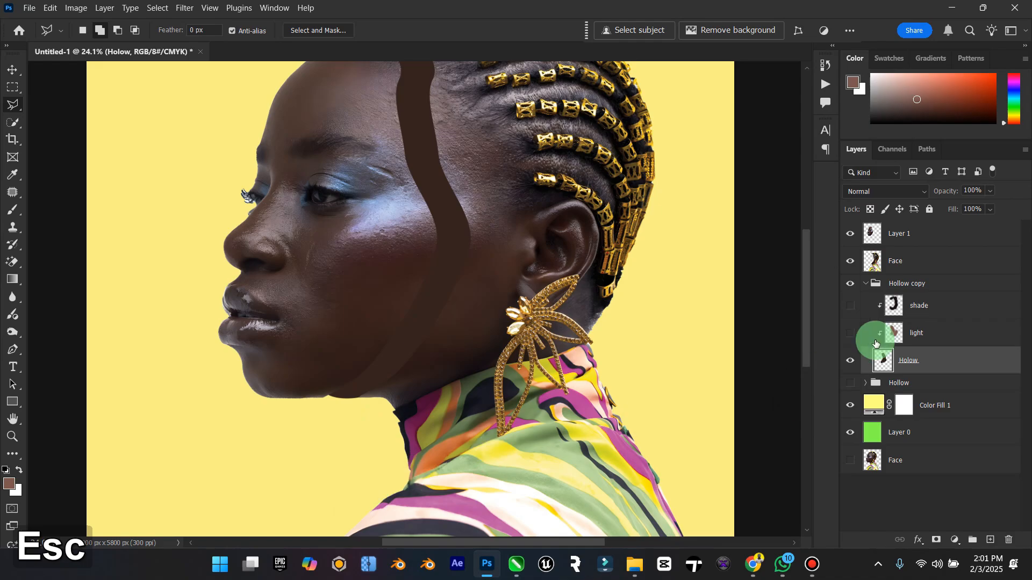
pyautogui.keyDown('ctrl'); pyautogui.click(872, 261); pyautogui.keyUp('ctrl')
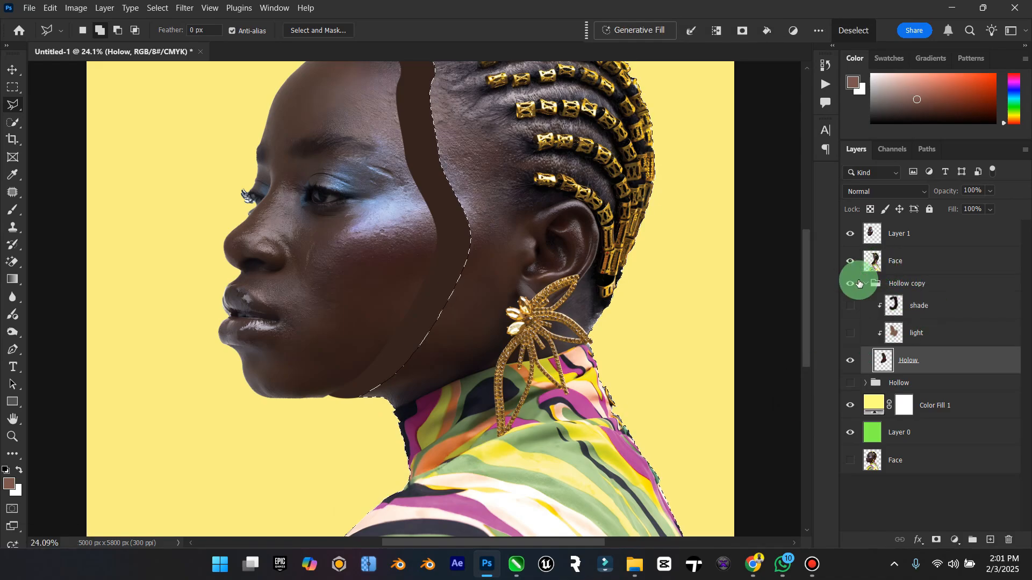
pyautogui.scroll(3, 511, 322)
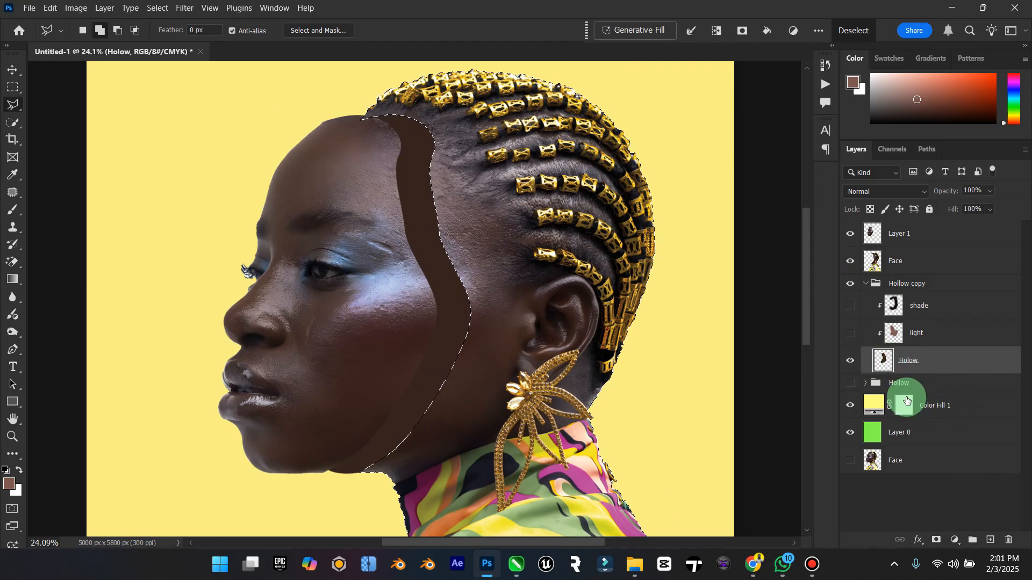
pyautogui.click(919, 363)
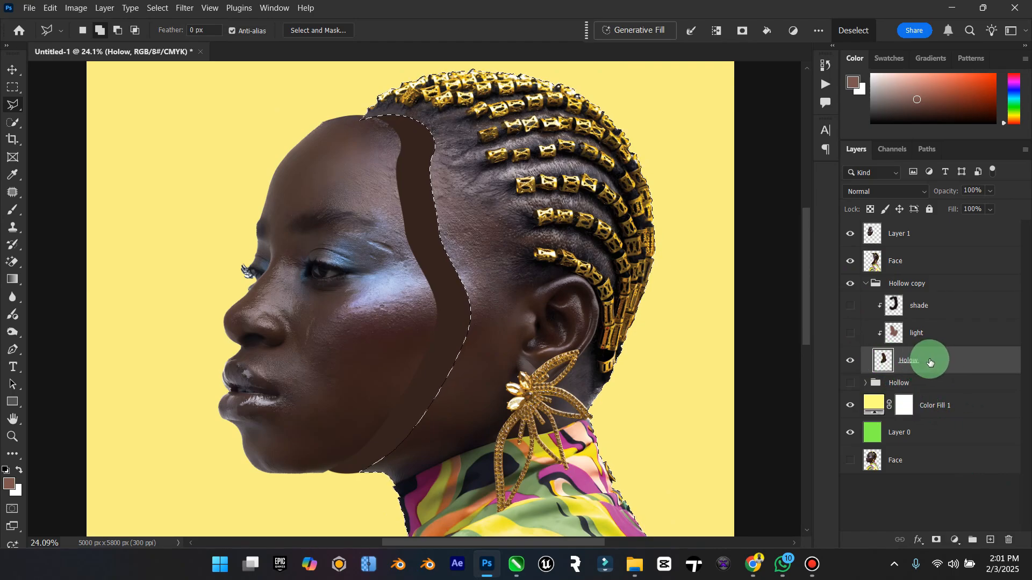
pyautogui.press('Delete')
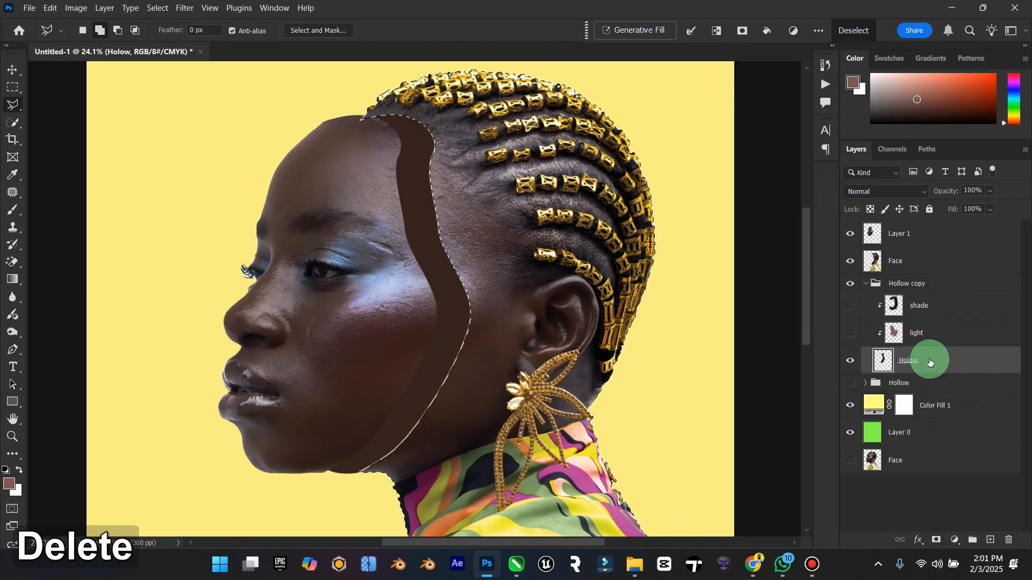
pyautogui.rightClick(489, 211)
pyautogui.click(499, 215)
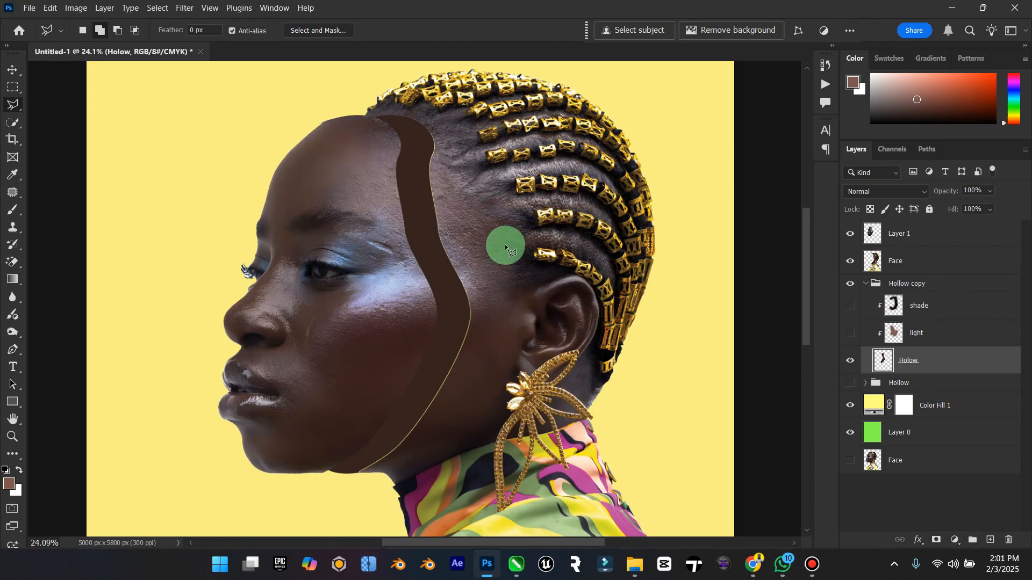
# Nudge the Holow layer rightward to close the thin gap along the head's cut edge.
pyautogui.click(10, 67)
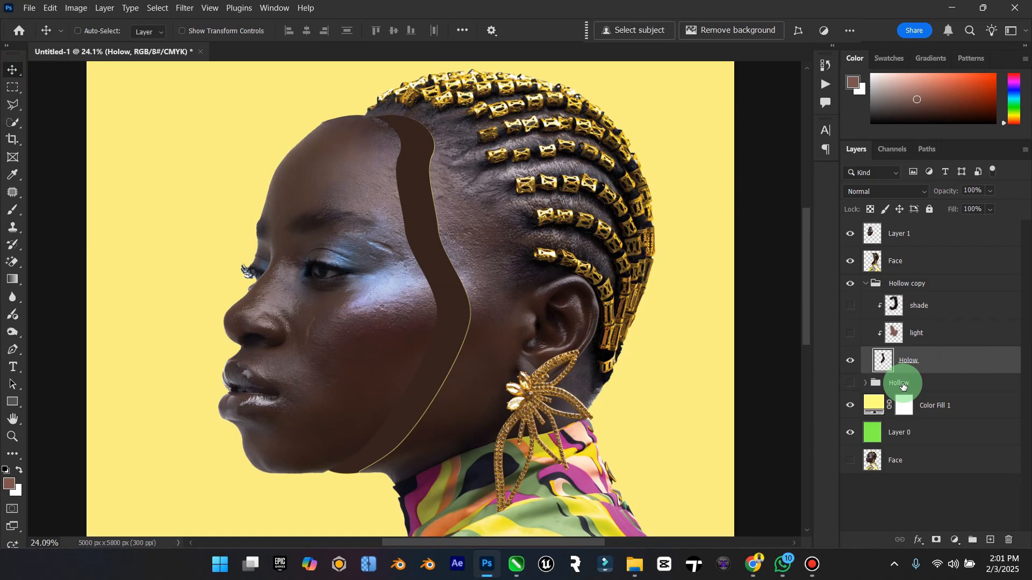
pyautogui.press('Right')
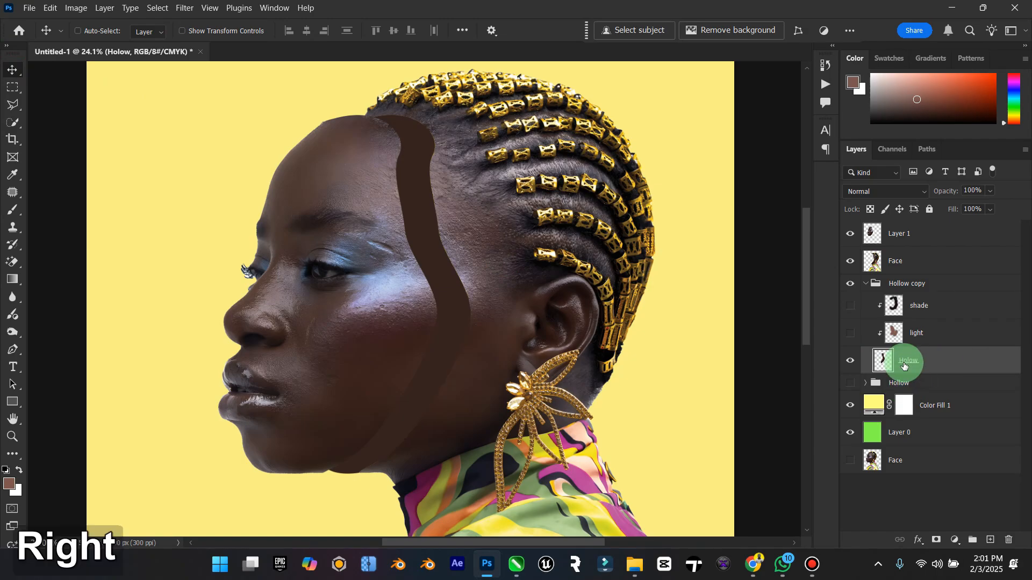
pyautogui.press('Left')
pyautogui.press('Right')
# Try a white outer glow with 100% opacity and 79 px size on the Holow layer.
pyautogui.rightClick(904, 365)
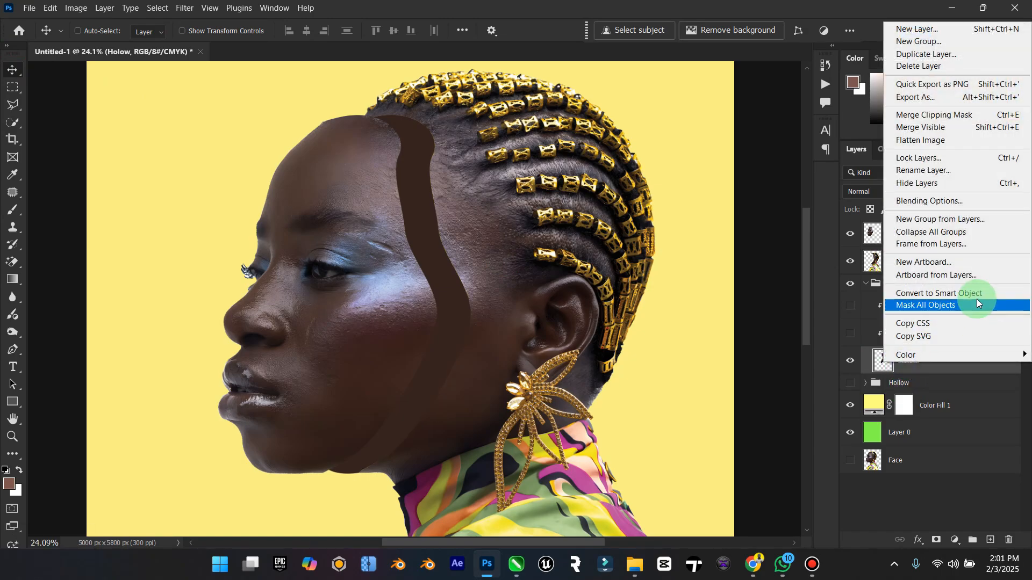
pyautogui.click(919, 200)
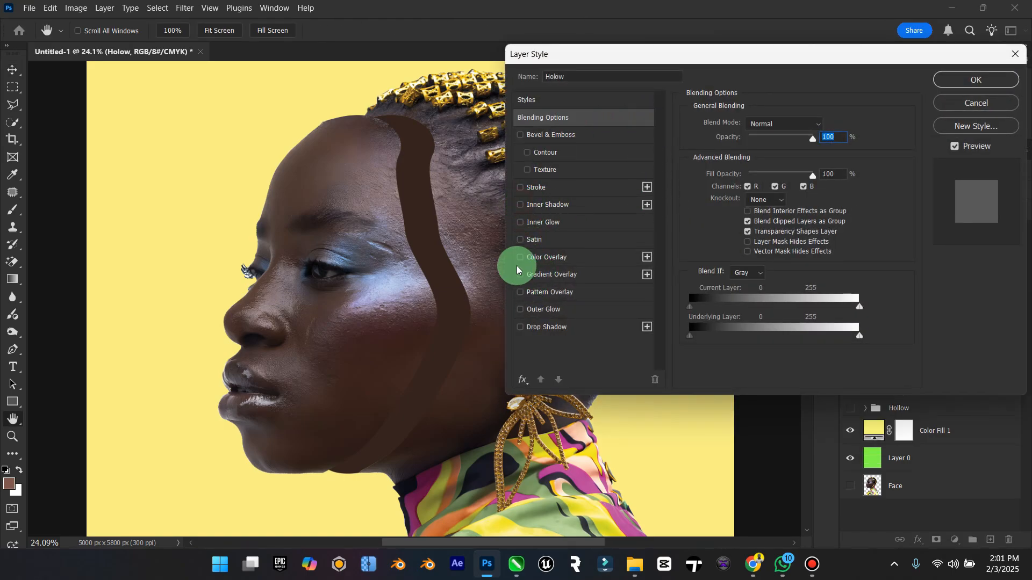
pyautogui.click(522, 310)
pyautogui.click(537, 311)
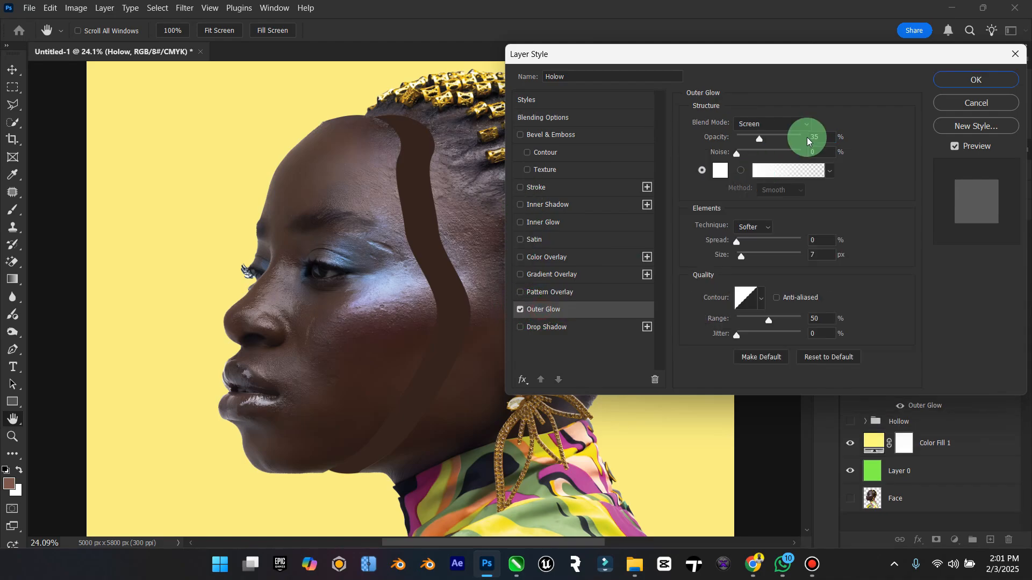
pyautogui.moveTo(761, 139); pyautogui.dragTo(811, 140)
pyautogui.click(738, 158)
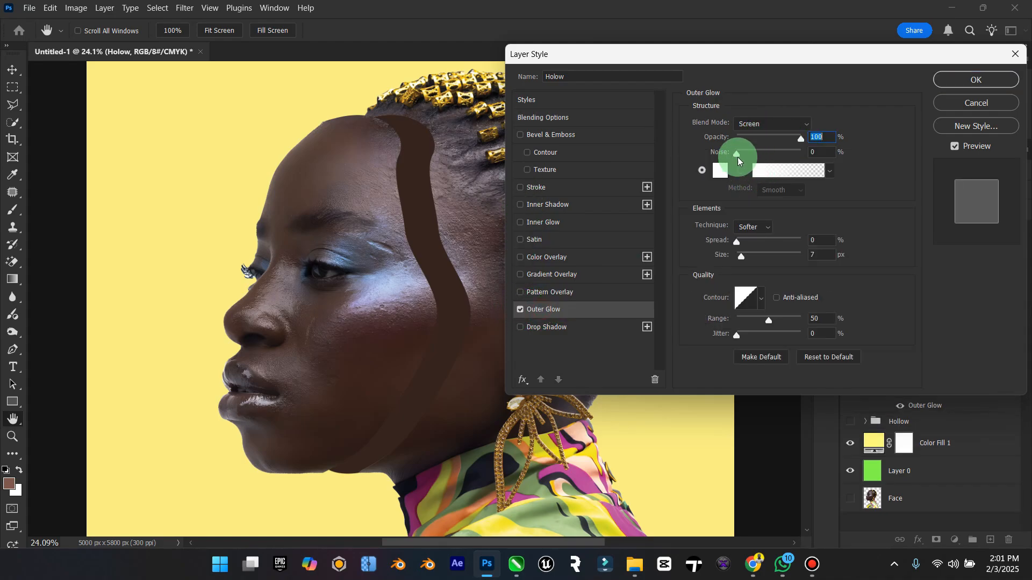
pyautogui.click(739, 258)
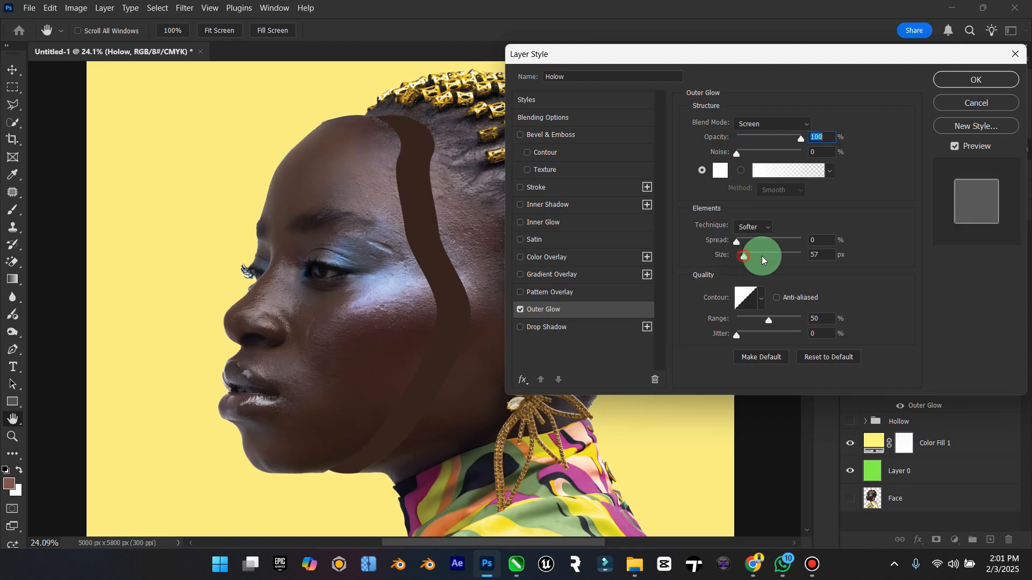
pyautogui.moveTo(763, 260)
pyautogui.mouseDown()
pyautogui.moveTo(738, 256)
pyautogui.moveTo(818, 255)
pyautogui.moveTo(760, 255)
pyautogui.mouseUp()
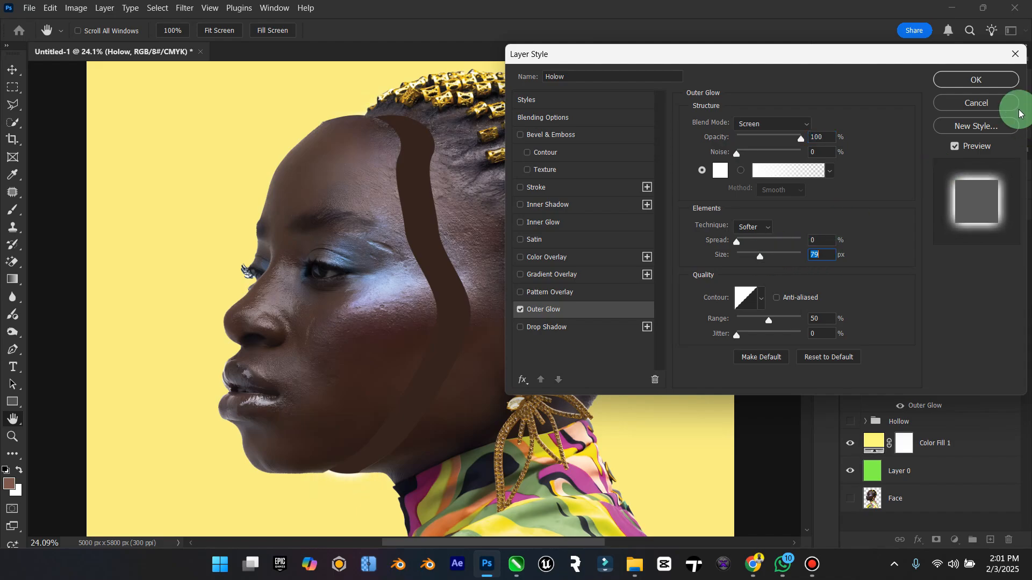
pyautogui.click(978, 103)
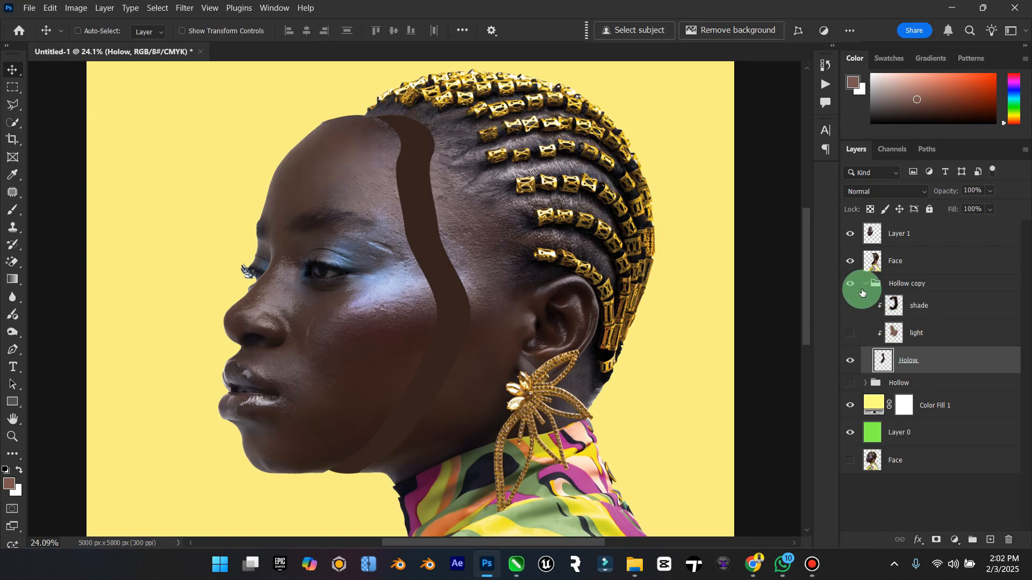
# Move the Hollow copy group above the Face layer and enable Outer Glow on its Holow layer.
pyautogui.moveTo(865, 289); pyautogui.dragTo(936, 259)
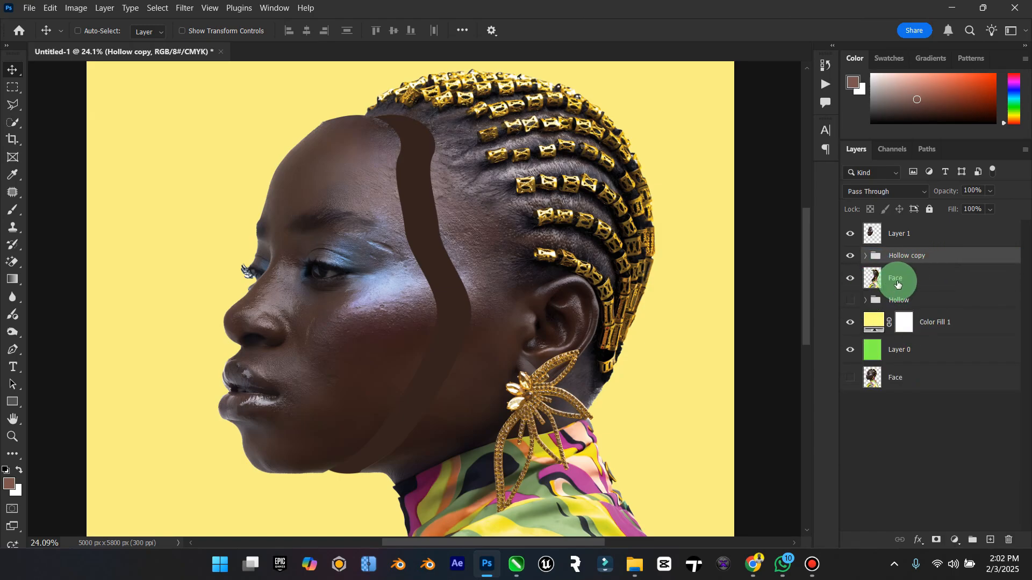
pyautogui.click(865, 258)
pyautogui.rightClick(920, 334)
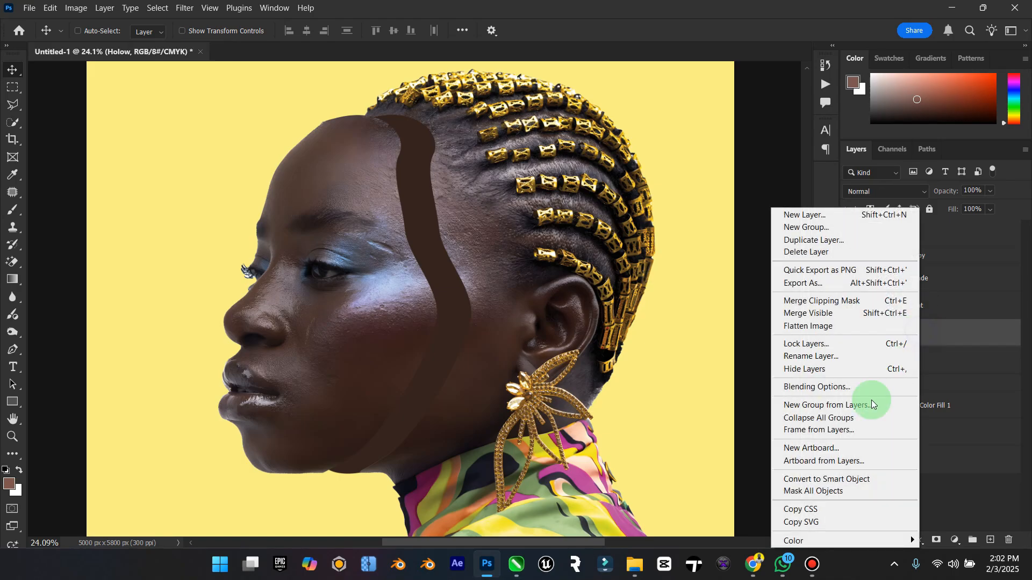
pyautogui.click(835, 387)
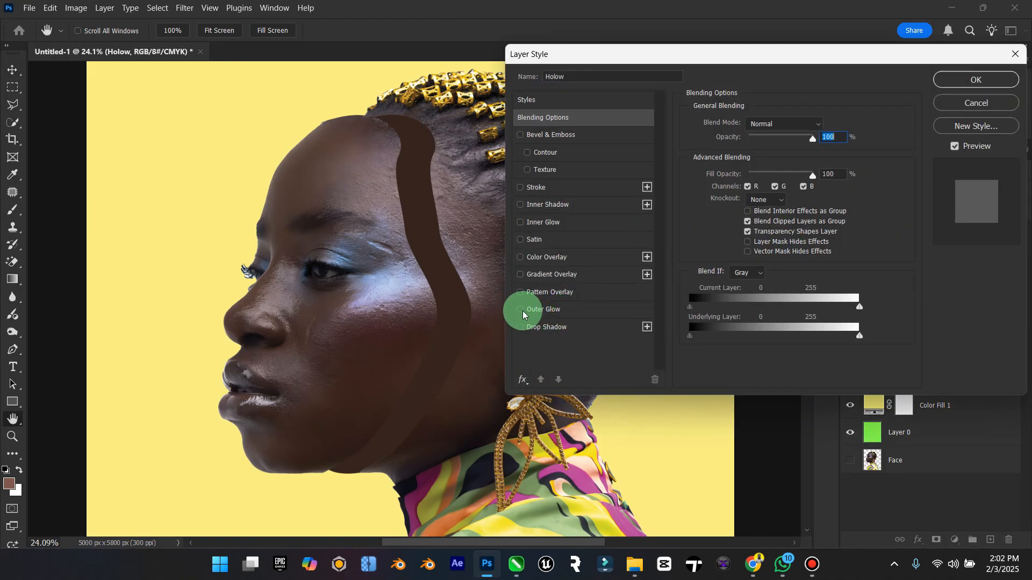
pyautogui.click(521, 311)
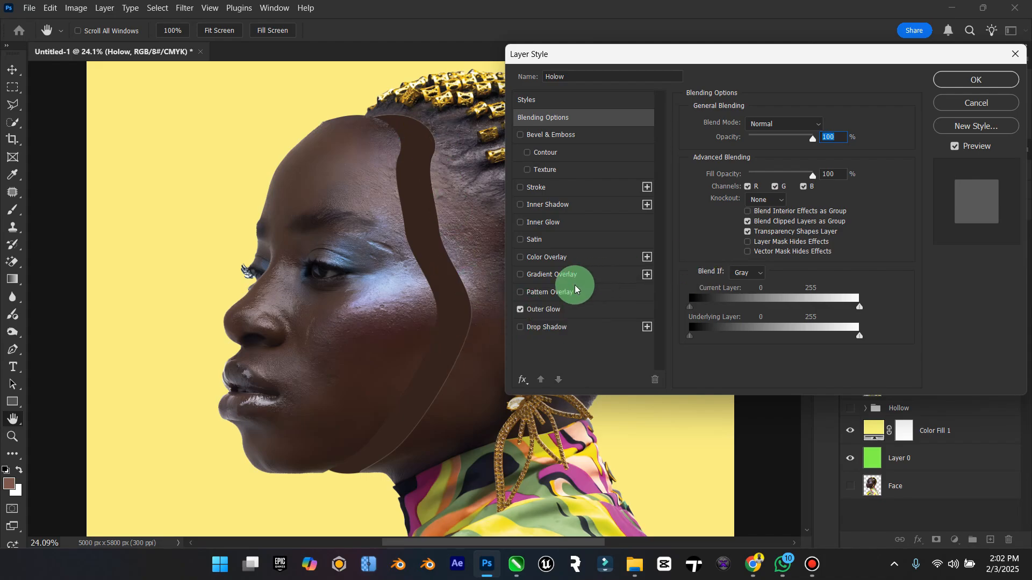
# Set the Holow layer's outer glow to 49% opacity and 24 px size.
pyautogui.click(562, 309)
pyautogui.moveTo(764, 138)
pyautogui.mouseDown()
pyautogui.moveTo(778, 138)
pyautogui.moveTo(769, 136)
pyautogui.mouseUp()
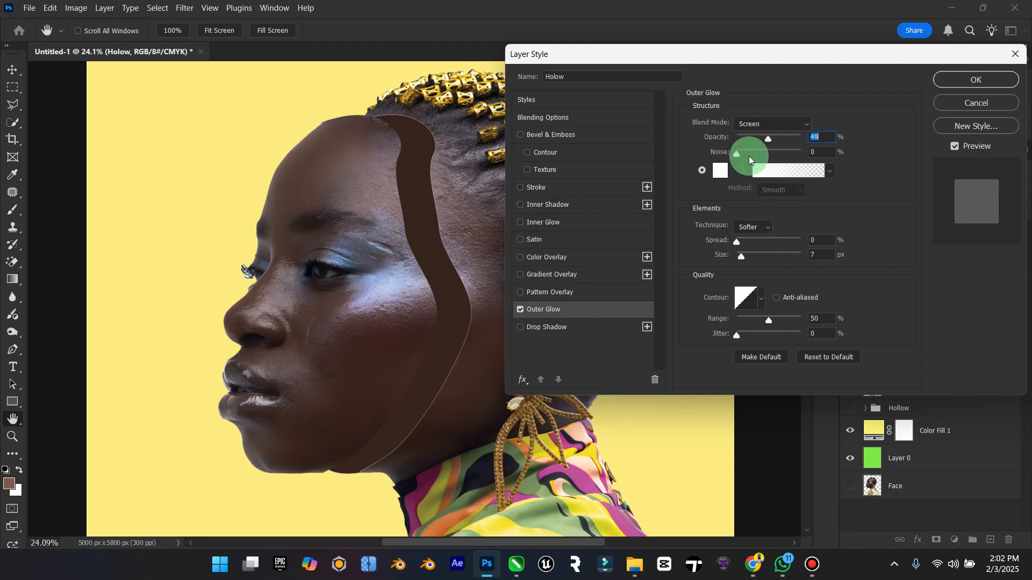
pyautogui.moveTo(741, 258); pyautogui.dragTo(747, 255)
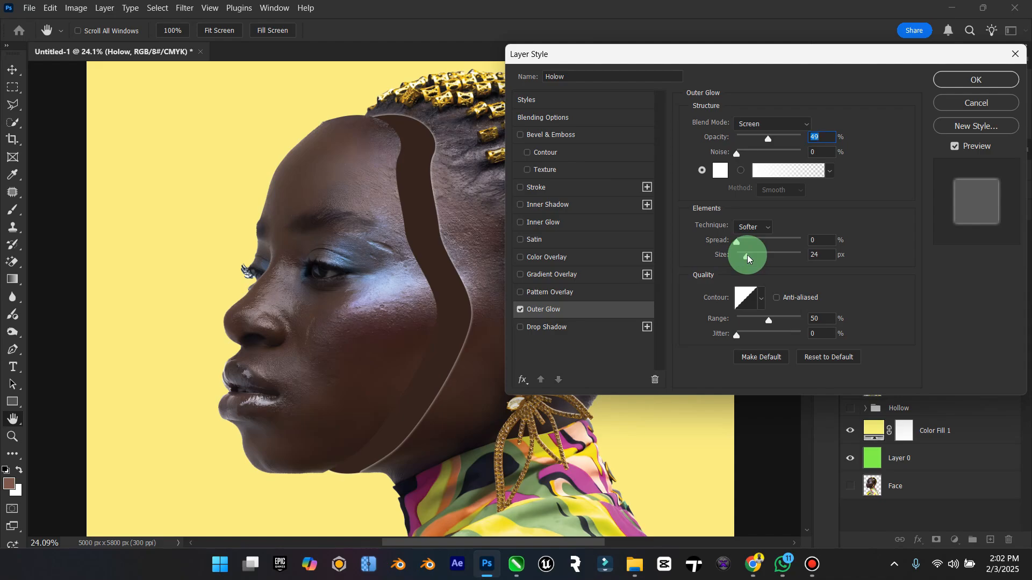
# Change the Holow layer's outer glow colour to reddish brown #905142, starting from a skin tone sampled on the head.
pyautogui.click(720, 170)
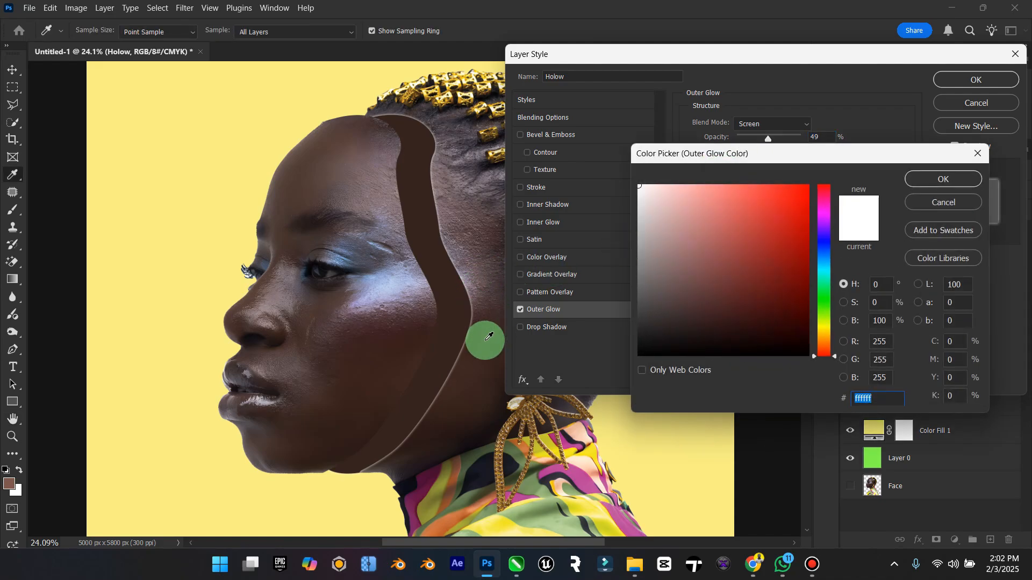
pyautogui.click(475, 290)
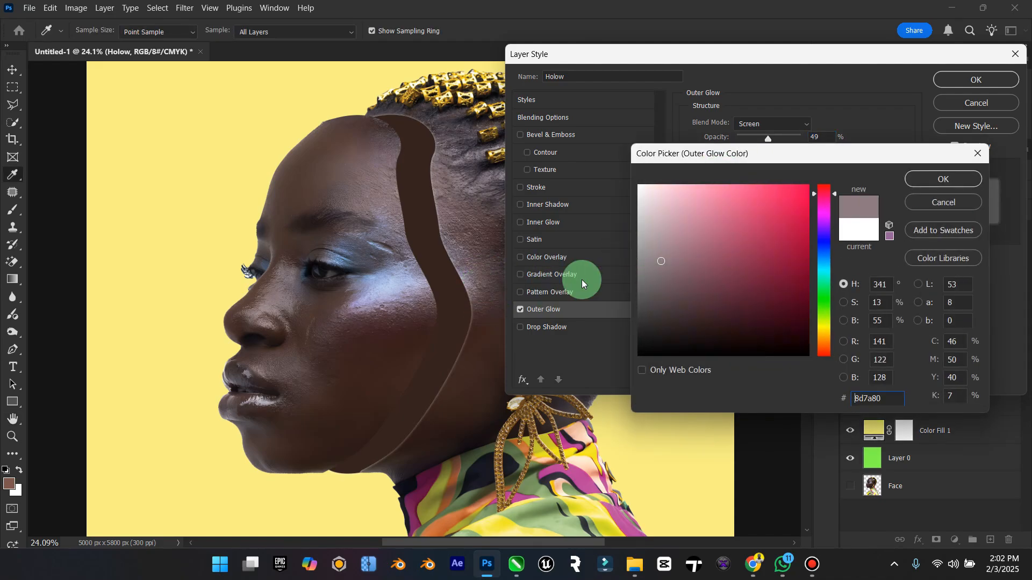
pyautogui.click(492, 366)
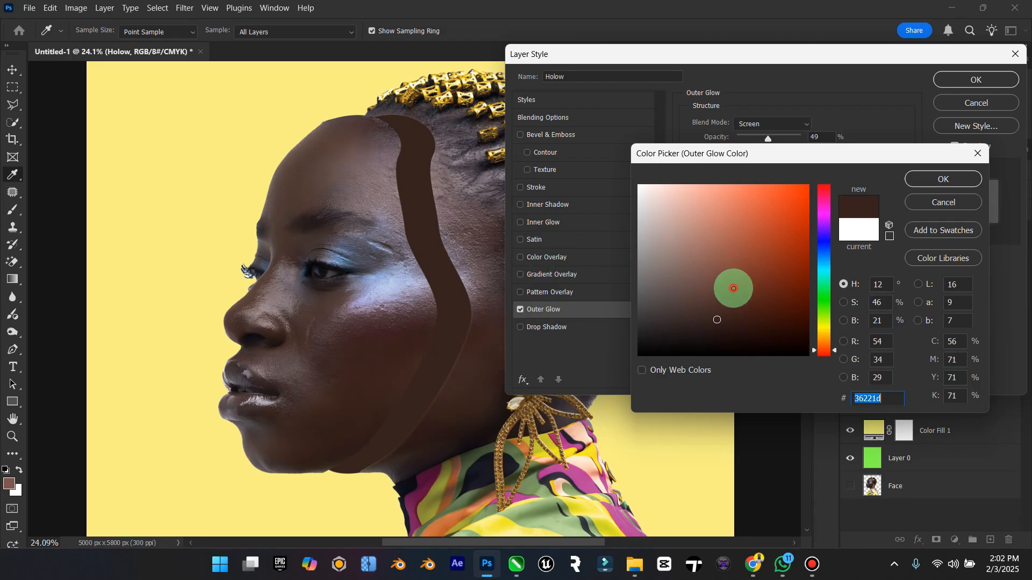
pyautogui.moveTo(734, 288); pyautogui.dragTo(732, 259)
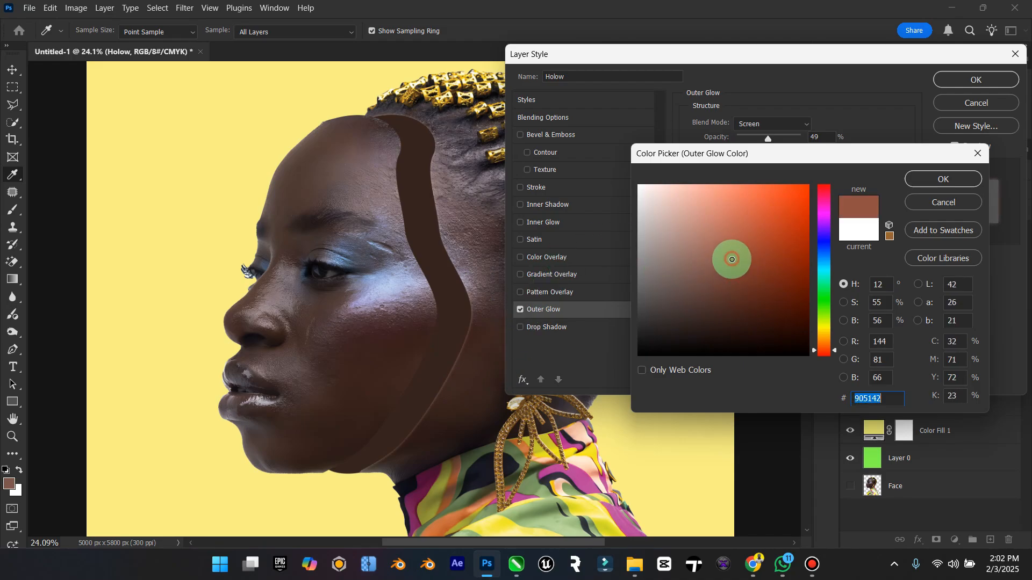
pyautogui.click(943, 177)
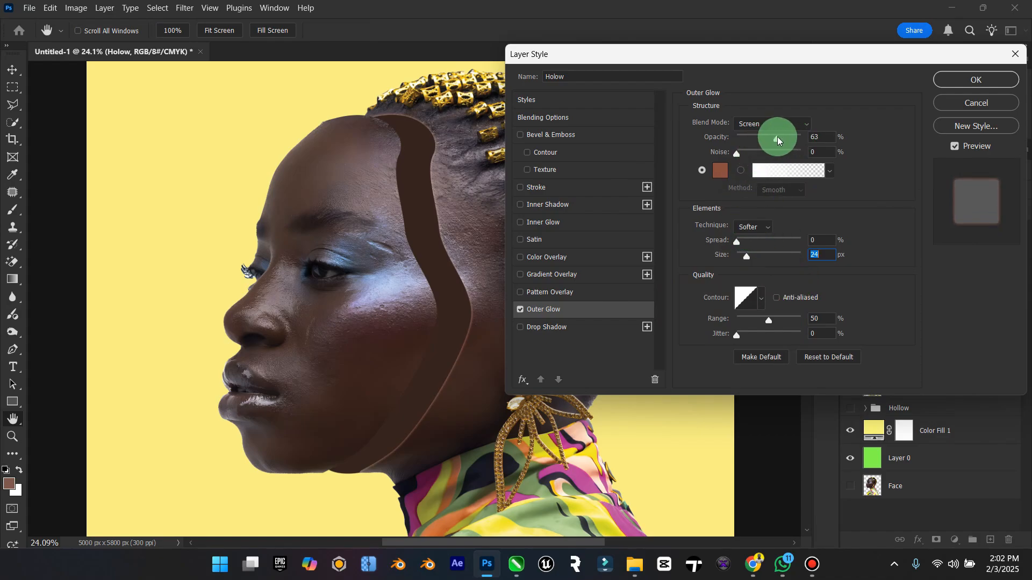
# Set the Holow layer's outer glow opacity to 63%, apply the style, and show the shade and light layers.
pyautogui.click(777, 136)
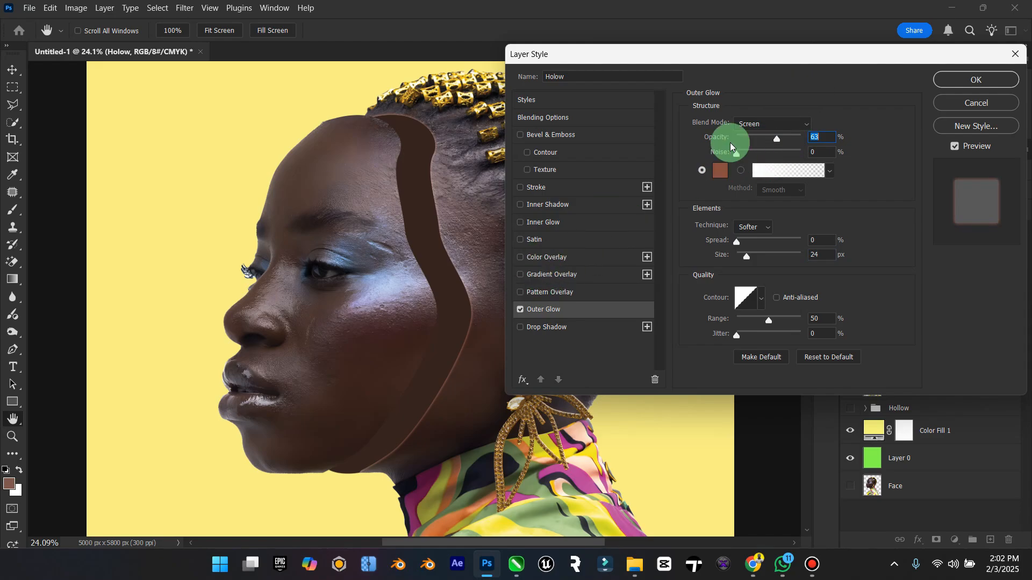
pyautogui.click(976, 80)
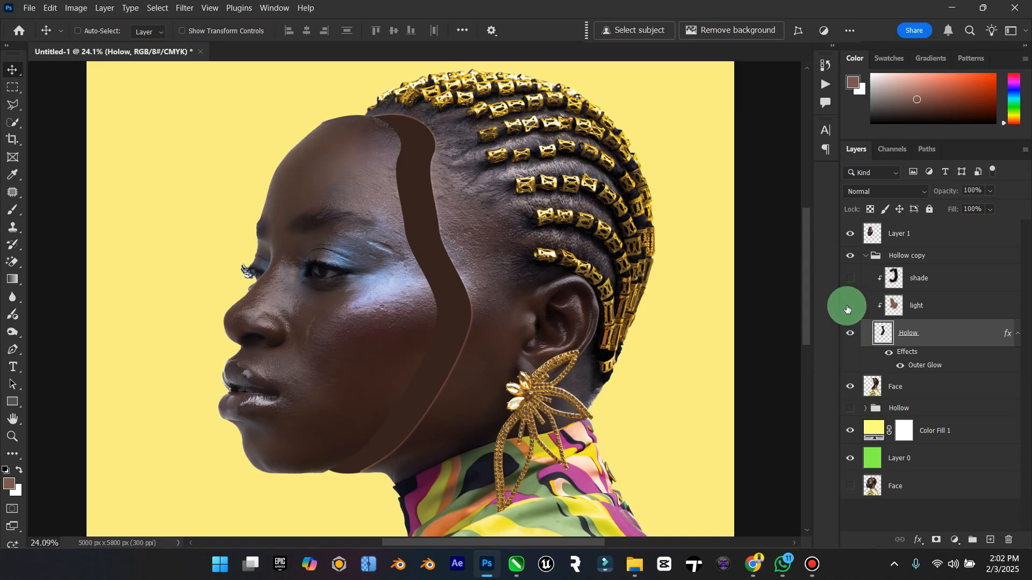
pyautogui.click(847, 278)
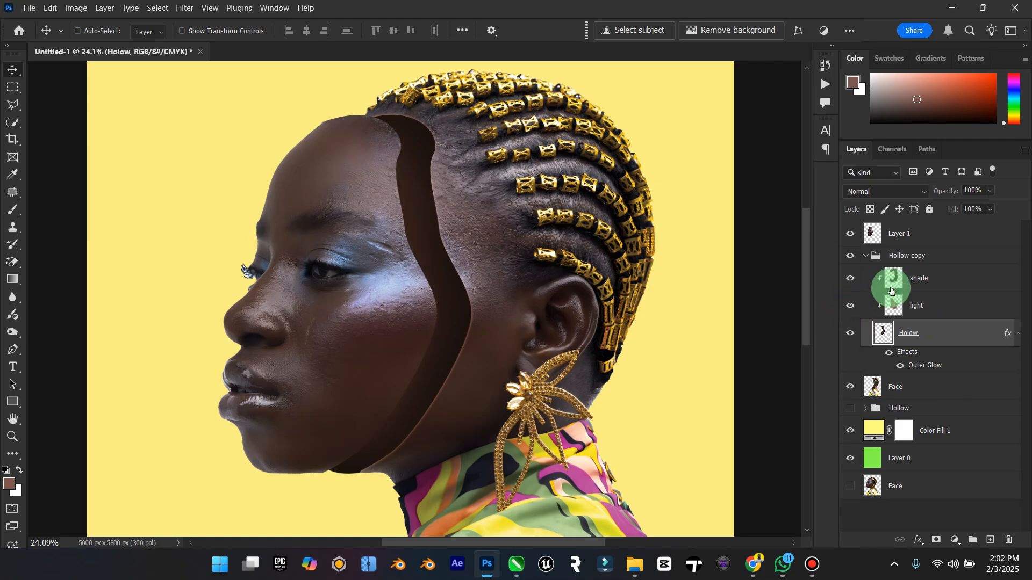
# Add a 7 px inside stroke to the Holow layer.
pyautogui.rightClick(932, 332)
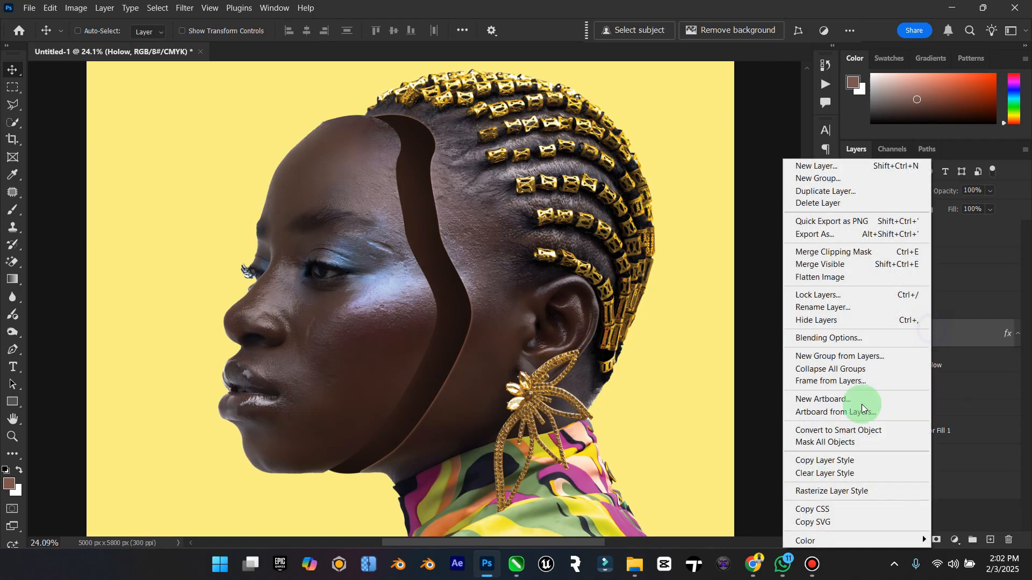
pyautogui.click(856, 335)
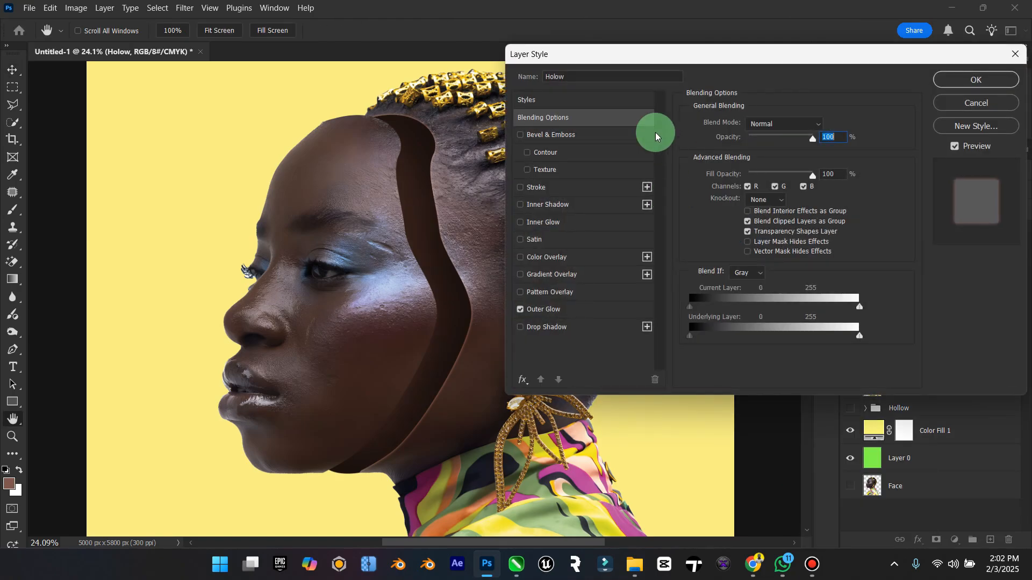
pyautogui.click(519, 188)
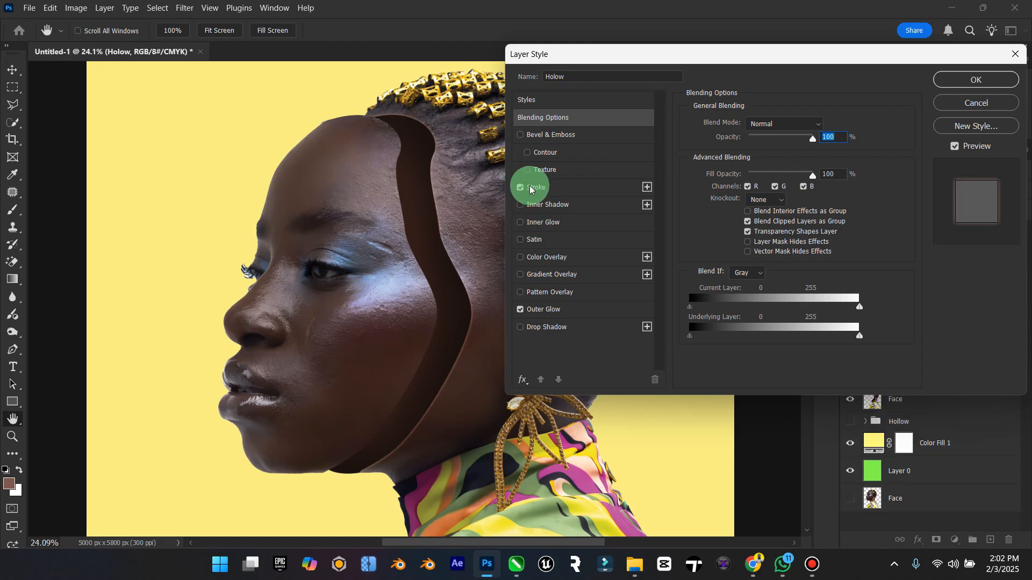
pyautogui.click(534, 188)
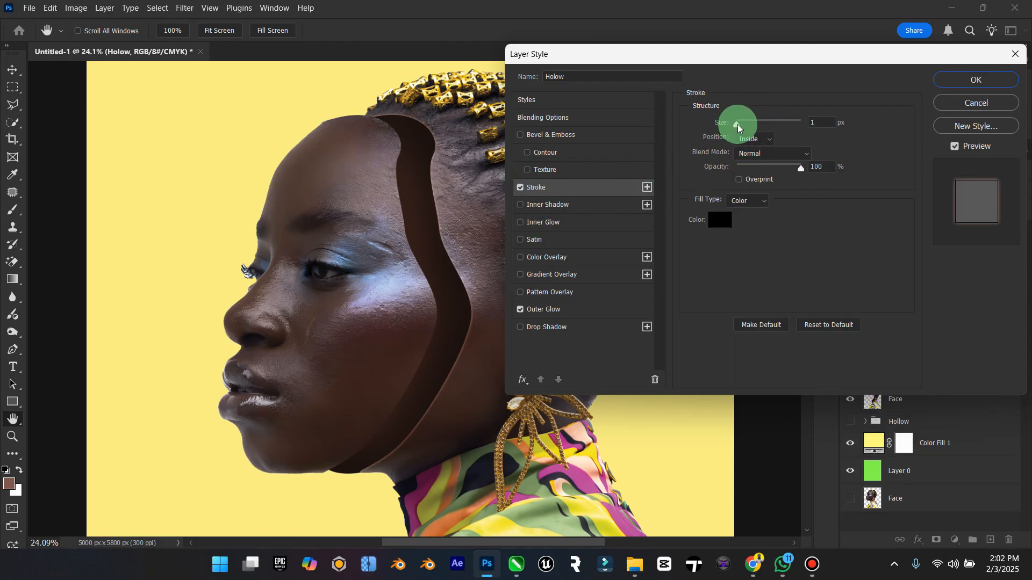
pyautogui.moveTo(738, 128)
pyautogui.mouseDown()
pyautogui.moveTo(772, 122)
pyautogui.moveTo(746, 136)
pyautogui.mouseUp()
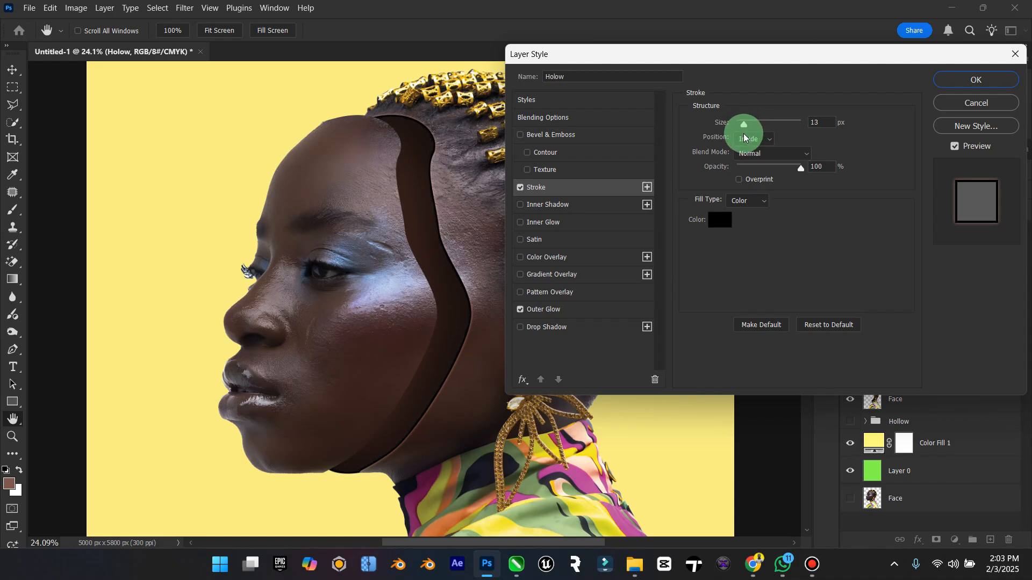
# Try a light brown #ba7966 stroke colour with a 13 px size on the Holow layer.
pyautogui.click(723, 219)
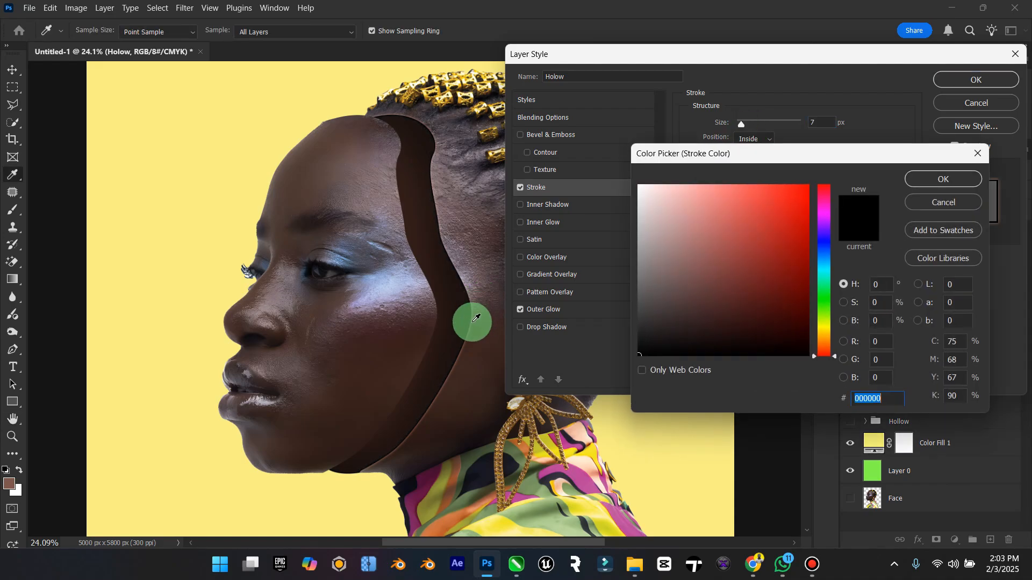
pyautogui.click(476, 341)
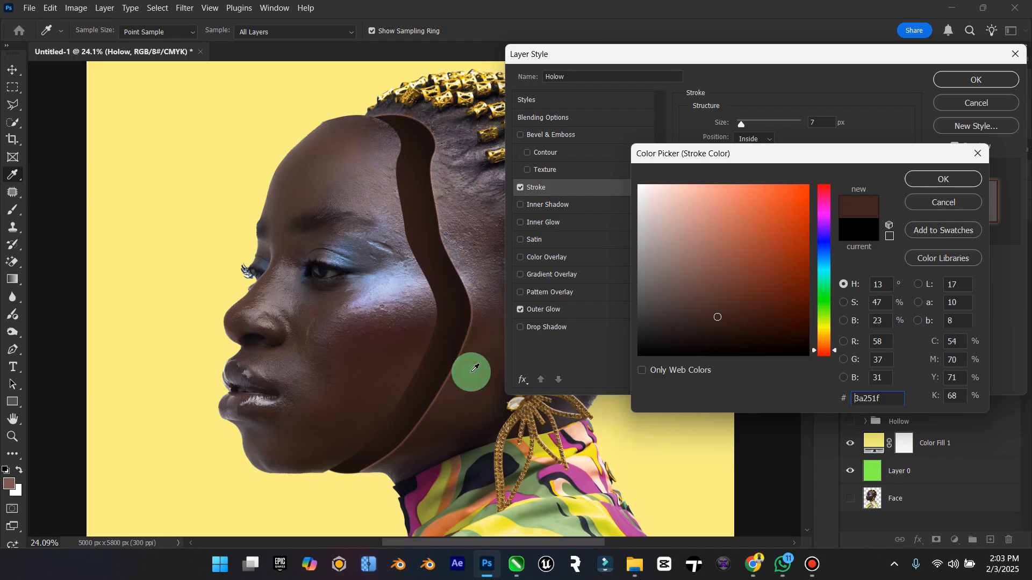
pyautogui.click(715, 231)
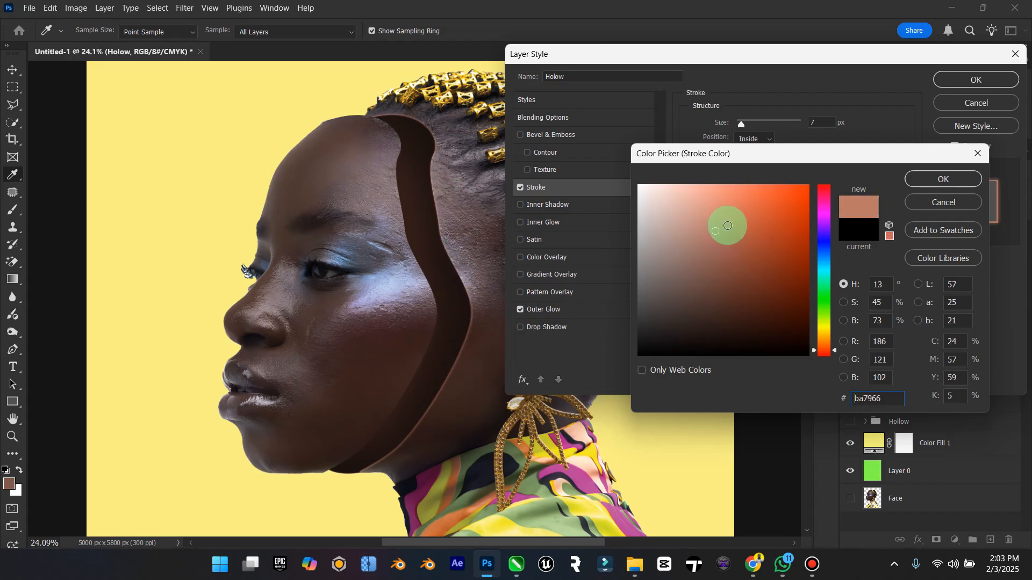
pyautogui.click(922, 178)
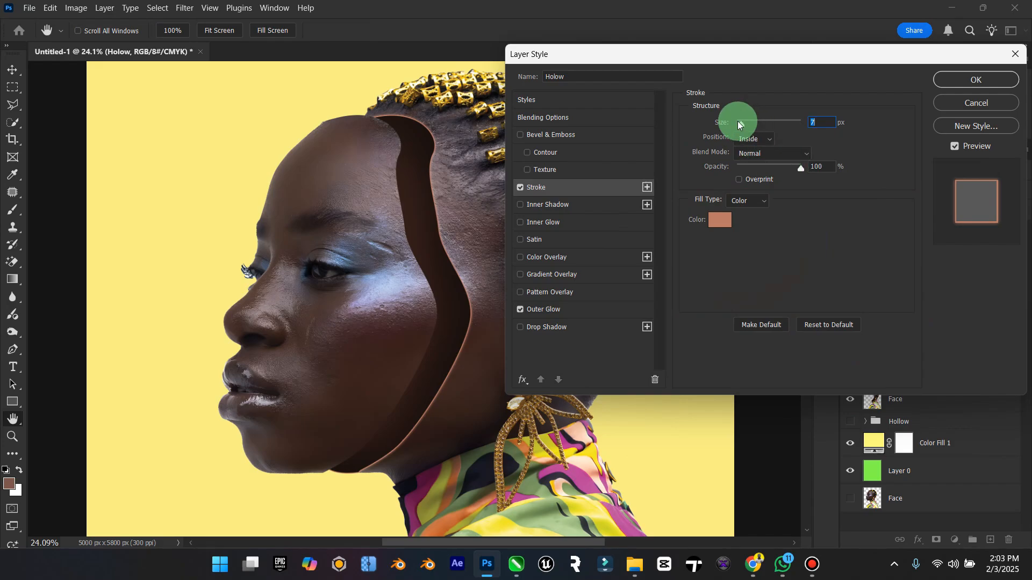
pyautogui.moveTo(740, 124)
pyautogui.mouseDown()
pyautogui.moveTo(762, 123)
pyautogui.moveTo(746, 128)
pyautogui.mouseUp()
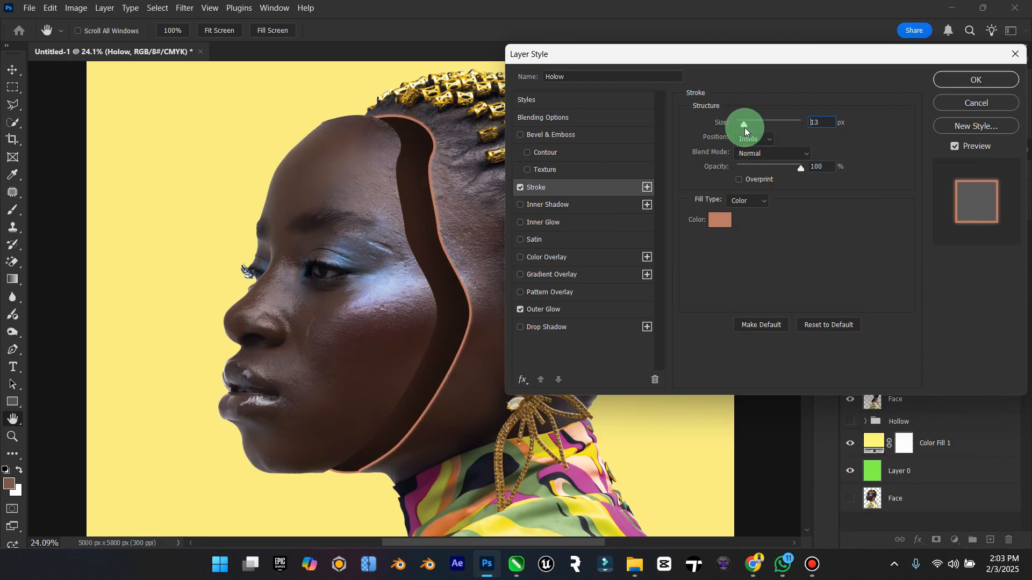
# Set the Holow layer's stroke to brown #77554f at 4 px, compare it off and on, and apply the style.
pyautogui.click(720, 220)
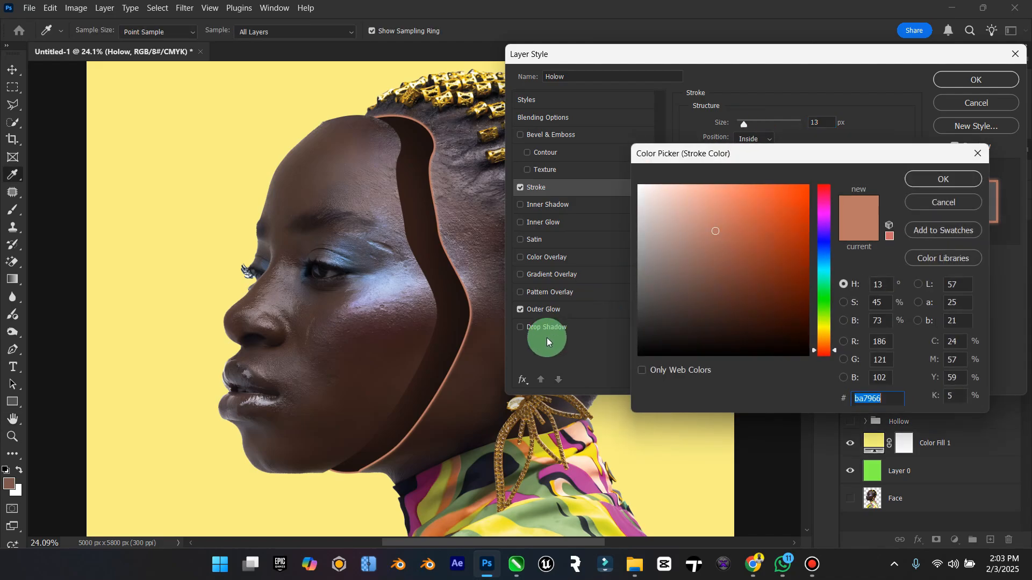
pyautogui.click(491, 357)
pyautogui.moveTo(491, 357)
pyautogui.mouseDown()
pyautogui.moveTo(534, 316)
pyautogui.moveTo(723, 335)
pyautogui.moveTo(704, 266)
pyautogui.moveTo(696, 275)
pyautogui.mouseUp()
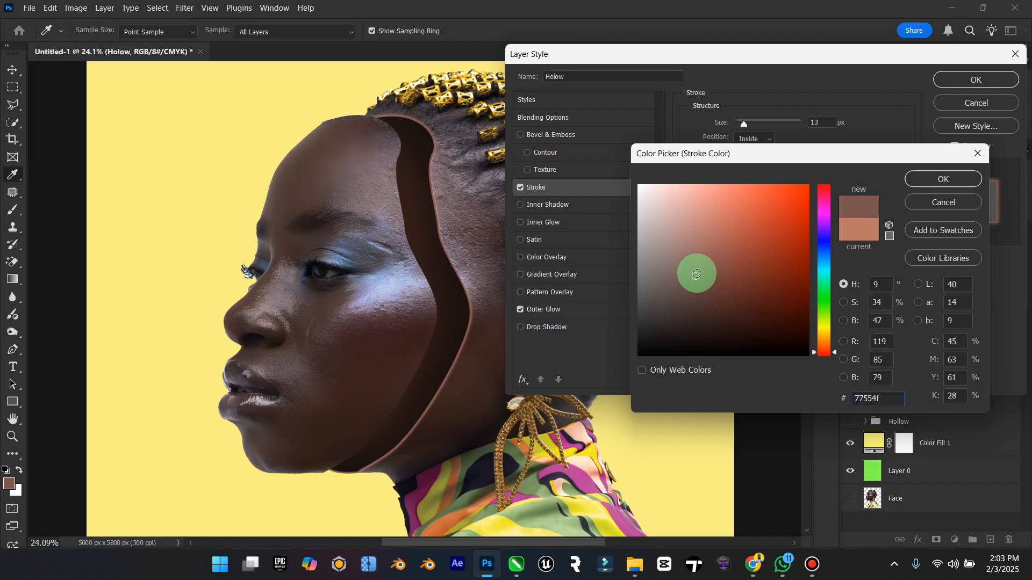
pyautogui.click(941, 180)
pyautogui.click(744, 123)
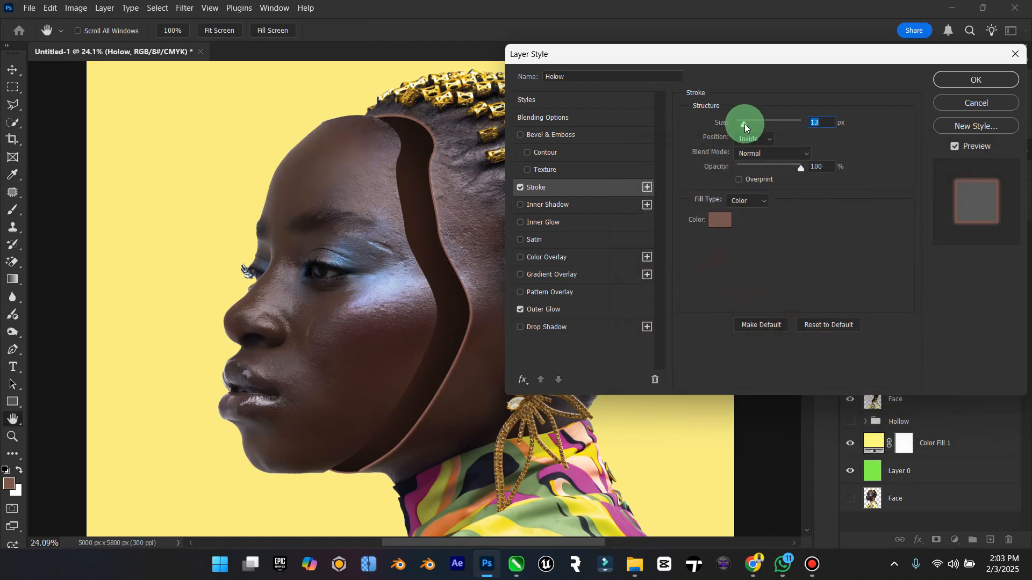
pyautogui.moveTo(740, 127); pyautogui.dragTo(739, 127)
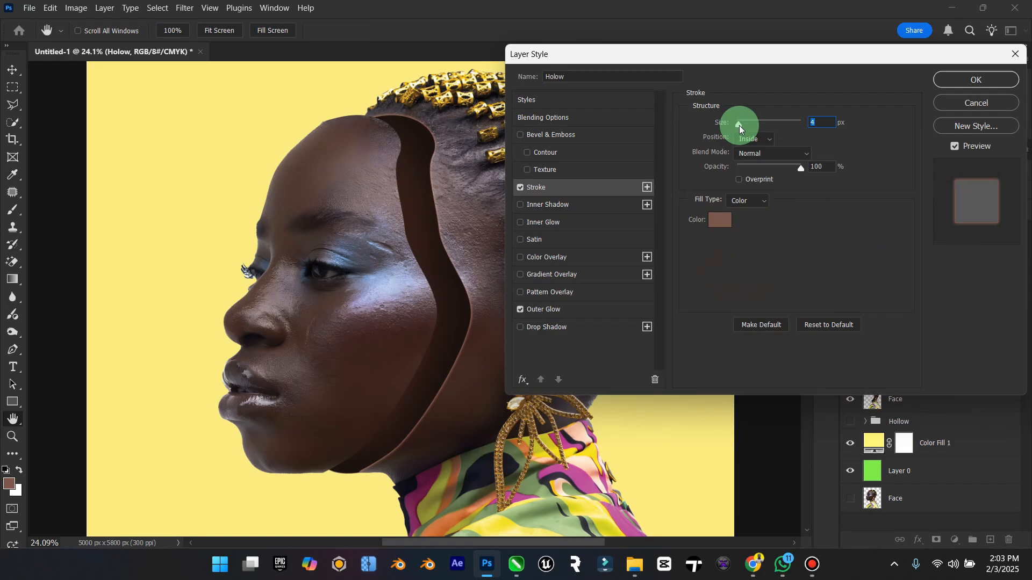
pyautogui.click(520, 188)
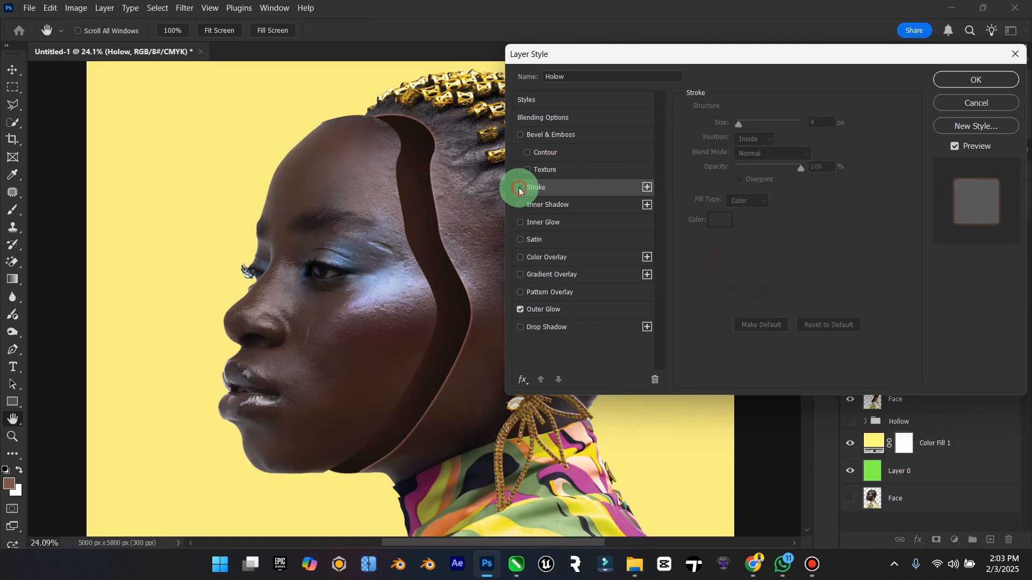
pyautogui.click(520, 188)
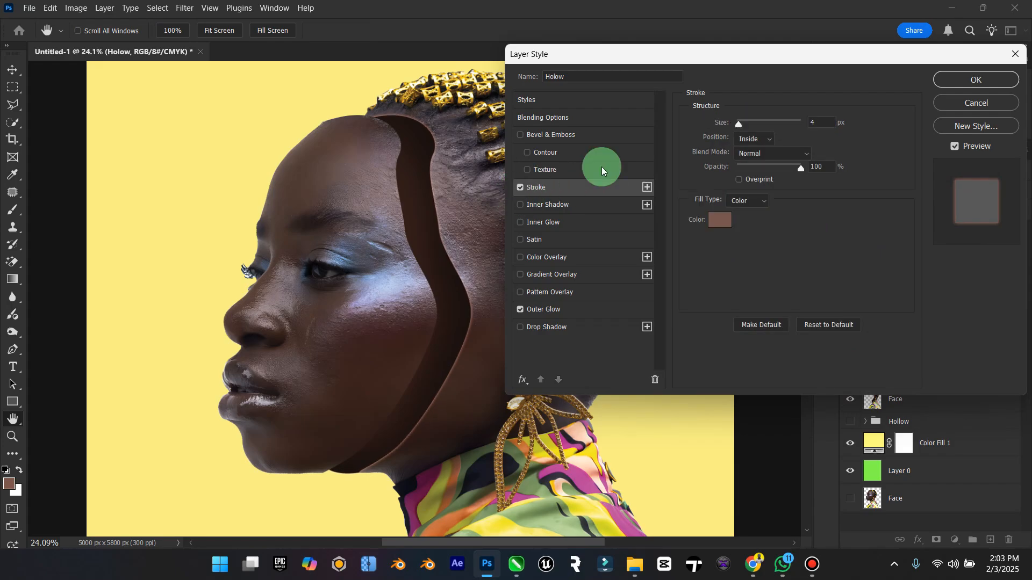
pyautogui.click(975, 80)
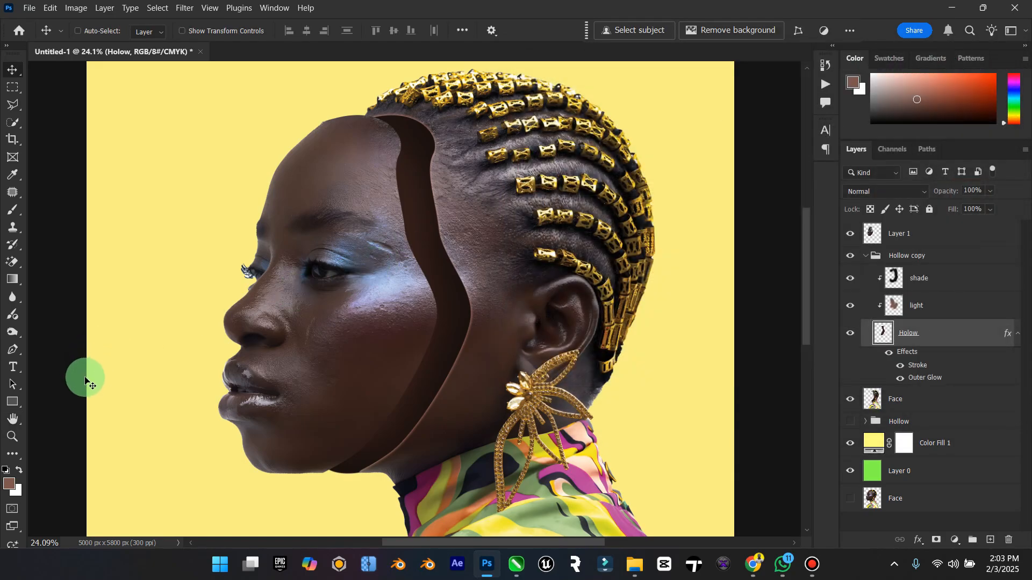
# Collapse the Hollow copy group and toggle Layer 1's visibility to examine the hollow with and without the face on the full canvas.
pyautogui.doubleClick(13, 419)
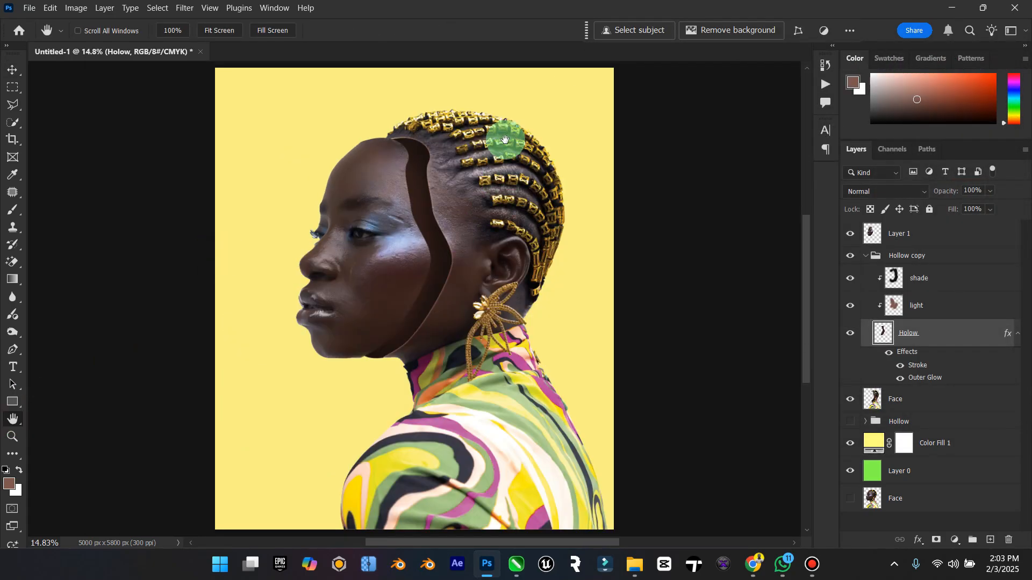
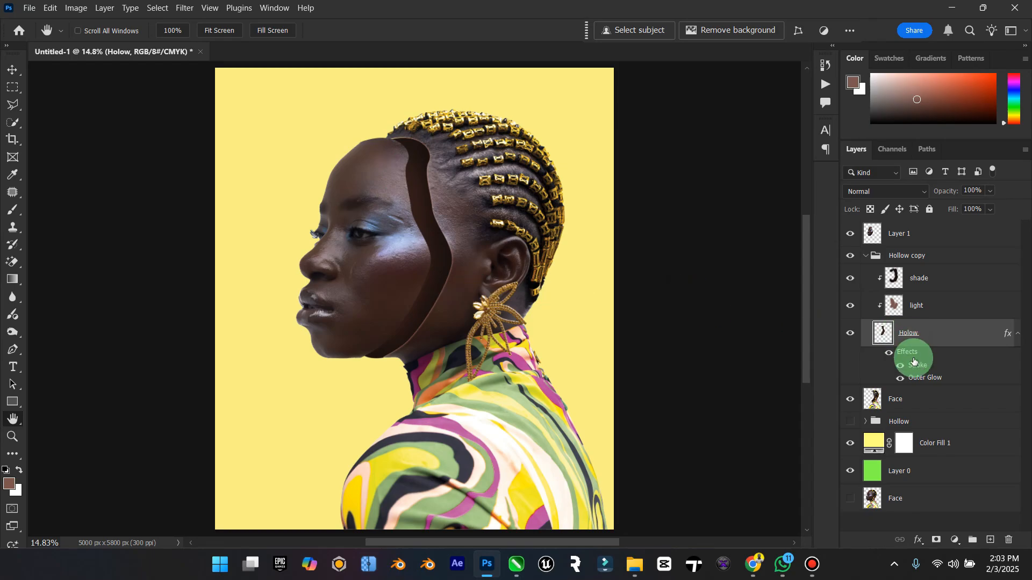
pyautogui.click(873, 256)
pyautogui.click(865, 256)
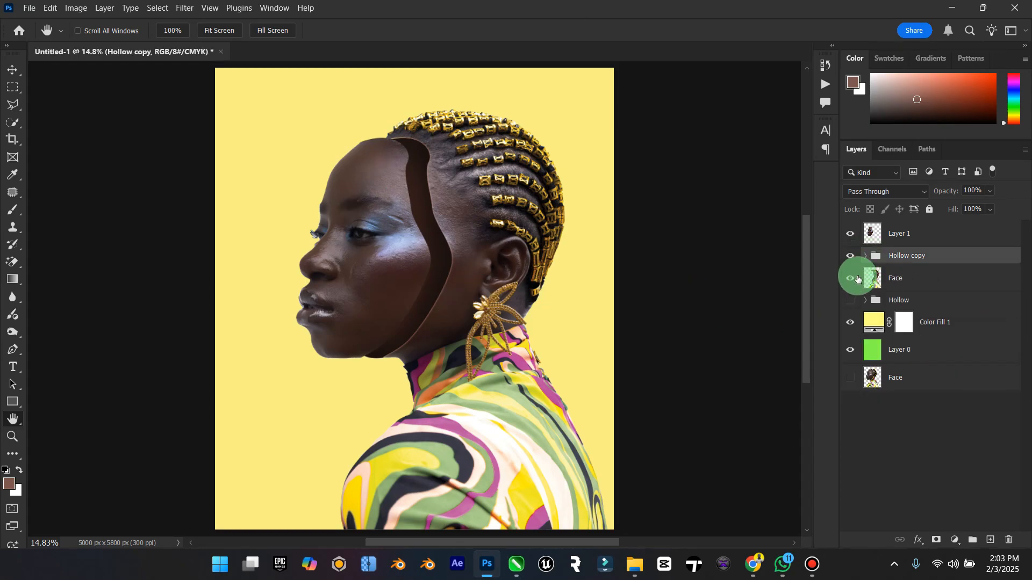
pyautogui.click(851, 235)
pyautogui.click(851, 235)
pyautogui.click(853, 236)
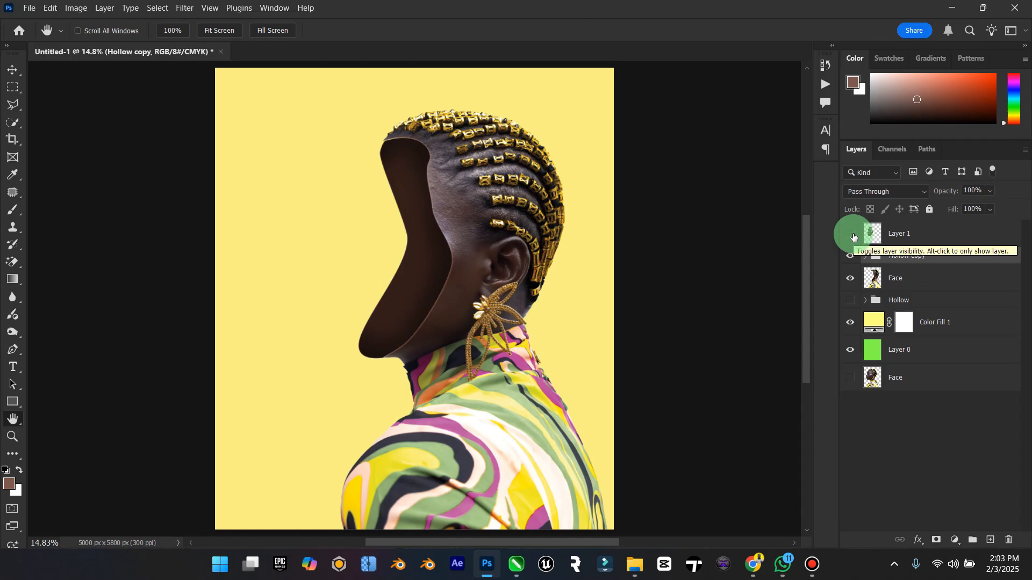
pyautogui.click(851, 235)
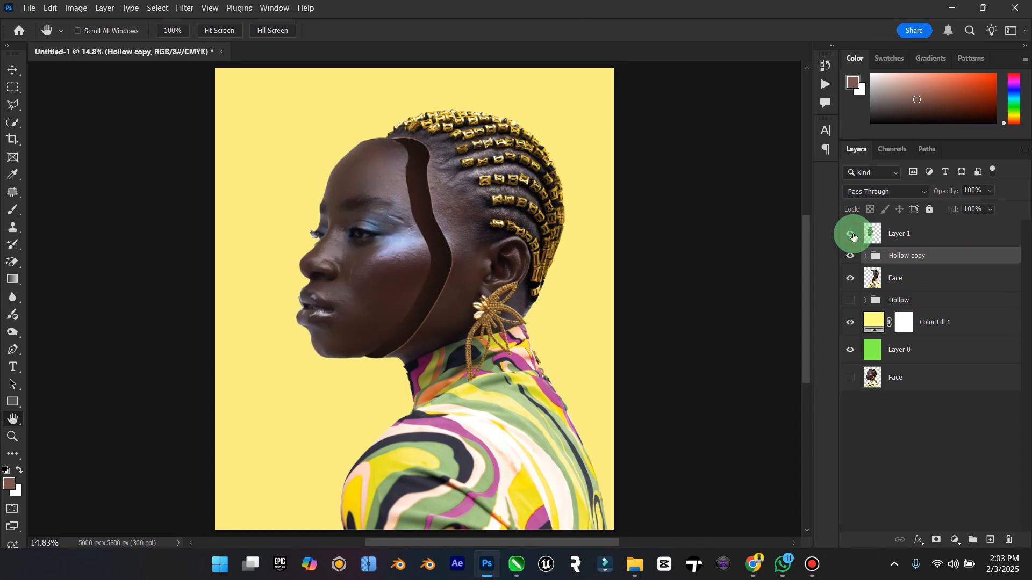
# Enable Outer Glow on Layer 1, keeping the canvas visible beside the layer style settings.
pyautogui.click(918, 239)
pyautogui.rightClick(918, 240)
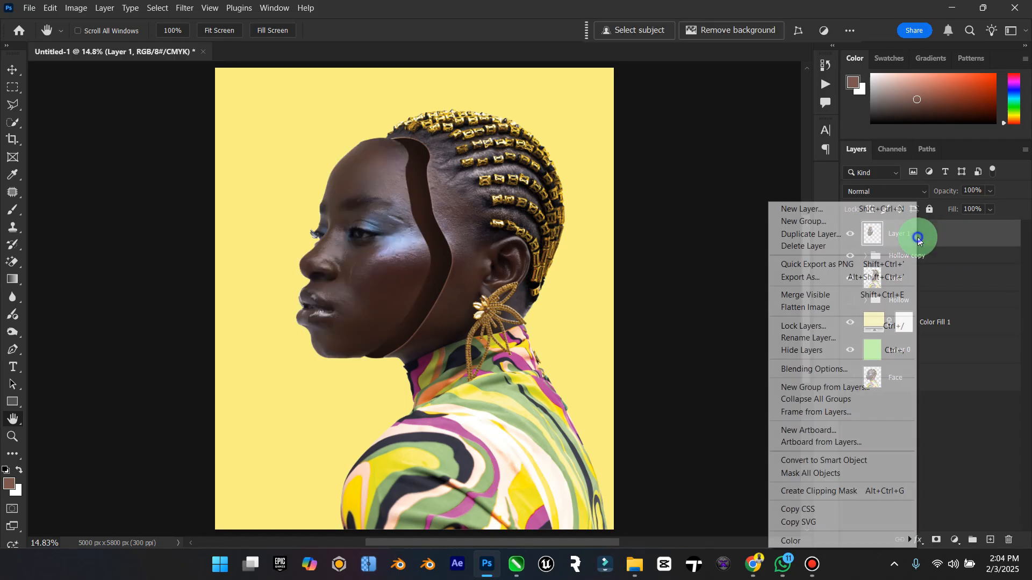
pyautogui.click(833, 370)
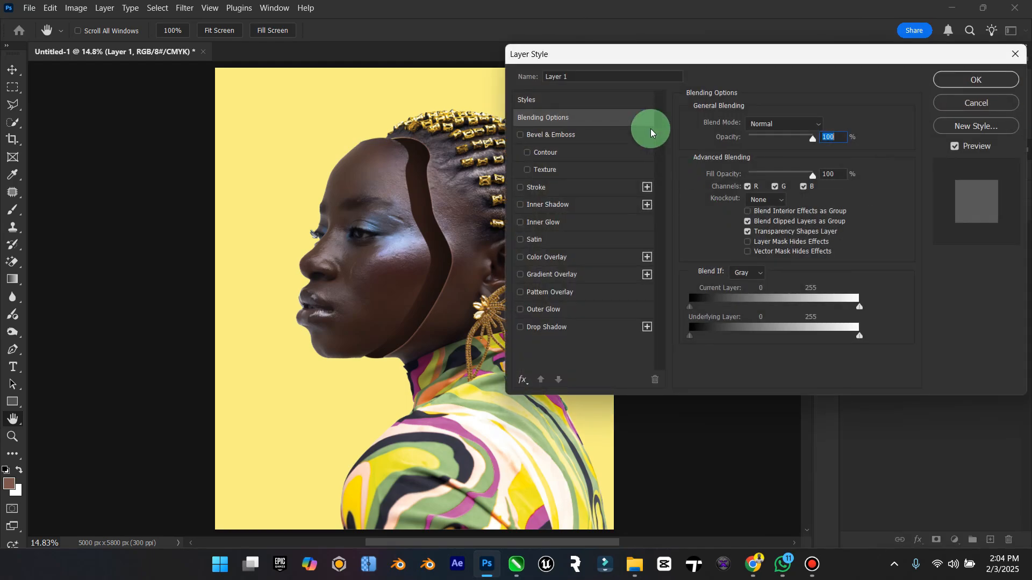
pyautogui.moveTo(652, 52); pyautogui.dragTo(760, 50)
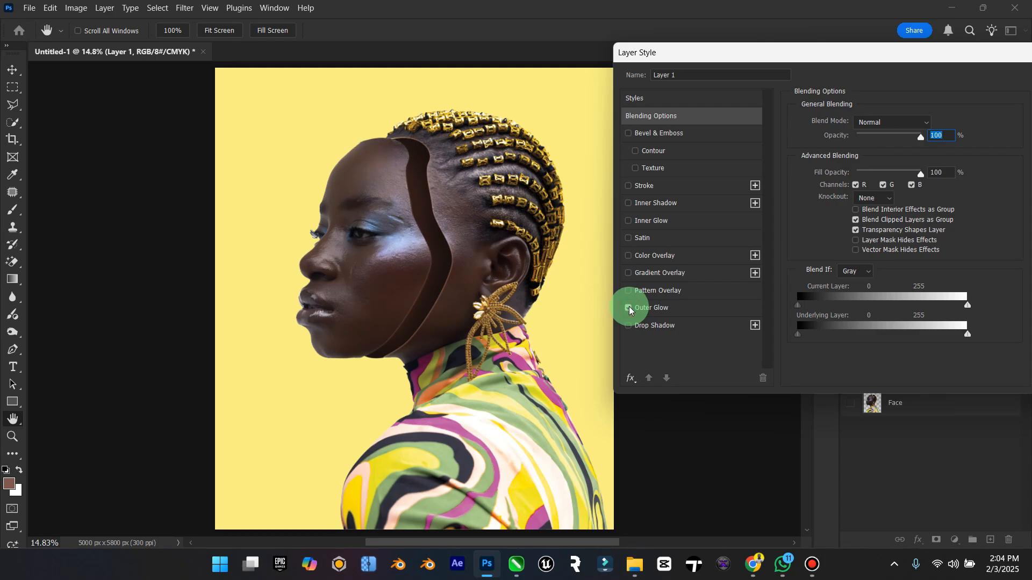
pyautogui.click(652, 307)
# Set Layer 1's outer glow colour to a dark reddish brown based on a tone sampled from the portrait.
pyautogui.click(830, 170)
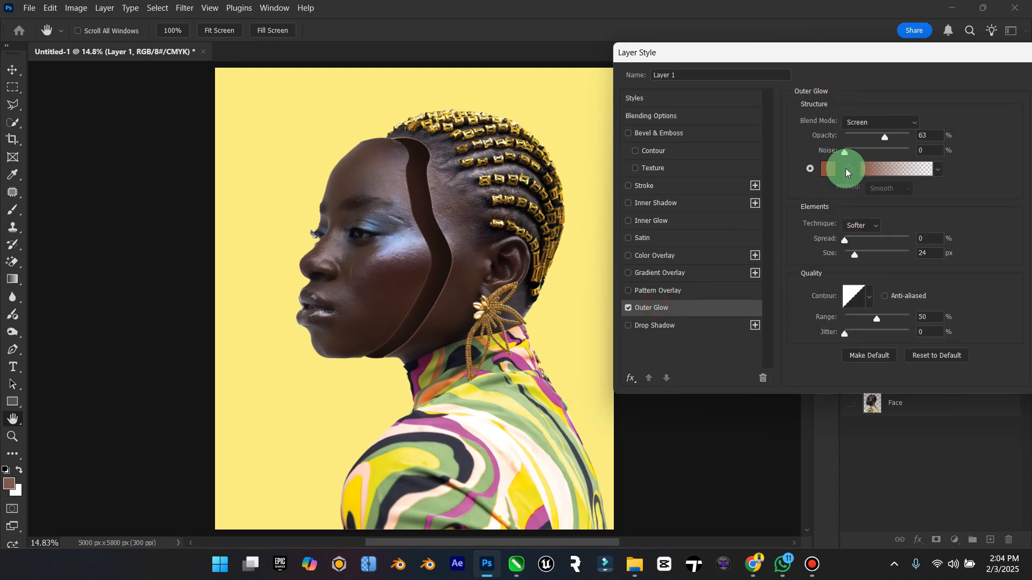
pyautogui.click(491, 283)
pyautogui.moveTo(491, 283); pyautogui.dragTo(852, 322)
pyautogui.moveTo(745, 291)
pyautogui.mouseDown()
pyautogui.moveTo(752, 271)
pyautogui.moveTo(421, 265)
pyautogui.moveTo(452, 278)
pyautogui.moveTo(703, 279)
pyautogui.moveTo(676, 291)
pyautogui.moveTo(719, 281)
pyautogui.moveTo(713, 263)
pyautogui.moveTo(730, 295)
pyautogui.moveTo(744, 287)
pyautogui.moveTo(728, 297)
pyautogui.mouseUp()
pyautogui.click(970, 185)
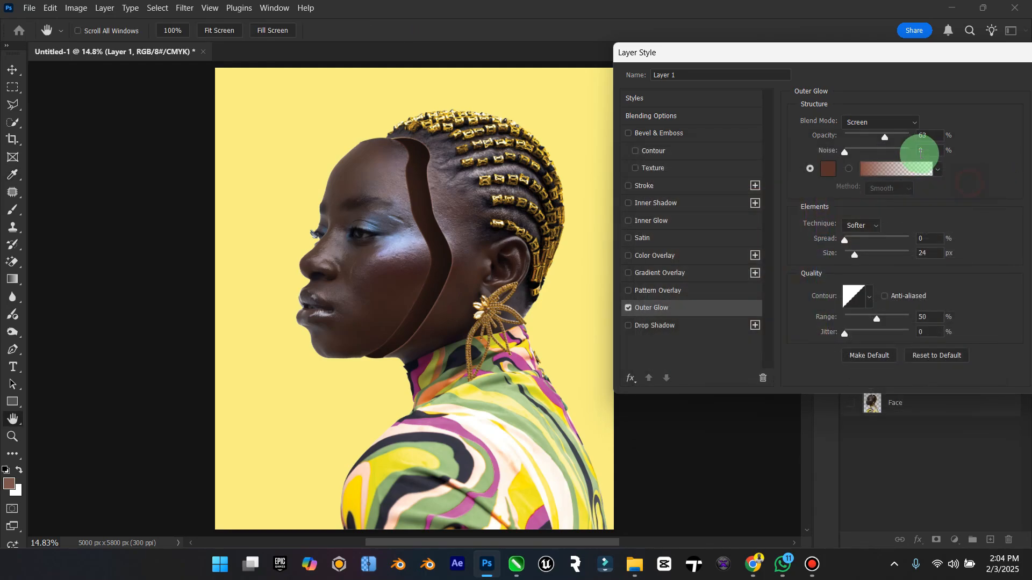
# Set Layer 1's outer glow opacity to 53% and add a 4 px inside stroke in dark brown based on a tone sampled from the portrait.
pyautogui.moveTo(884, 135)
pyautogui.mouseDown()
pyautogui.moveTo(908, 139)
pyautogui.moveTo(880, 141)
pyautogui.mouseUp()
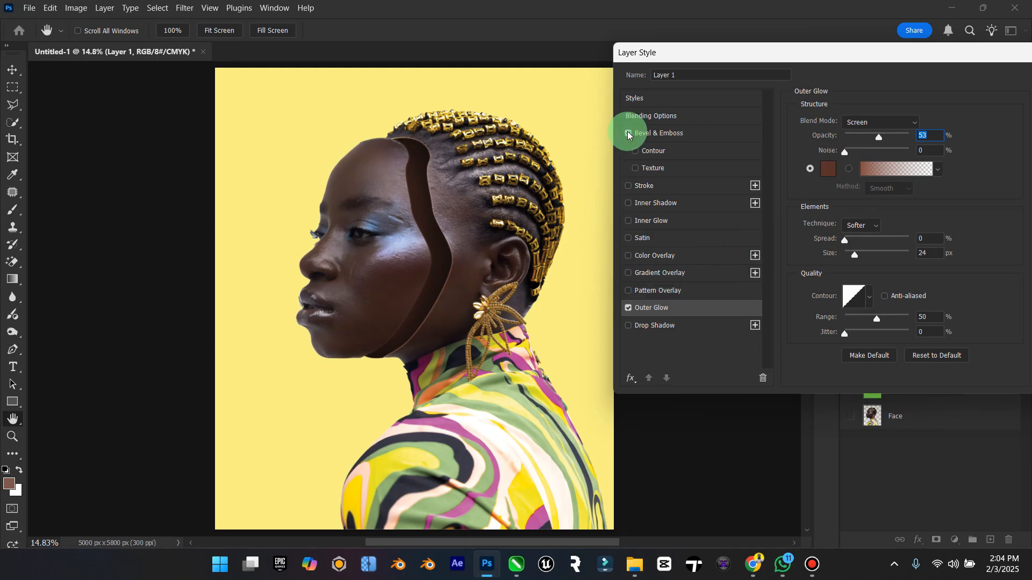
pyautogui.click(629, 185)
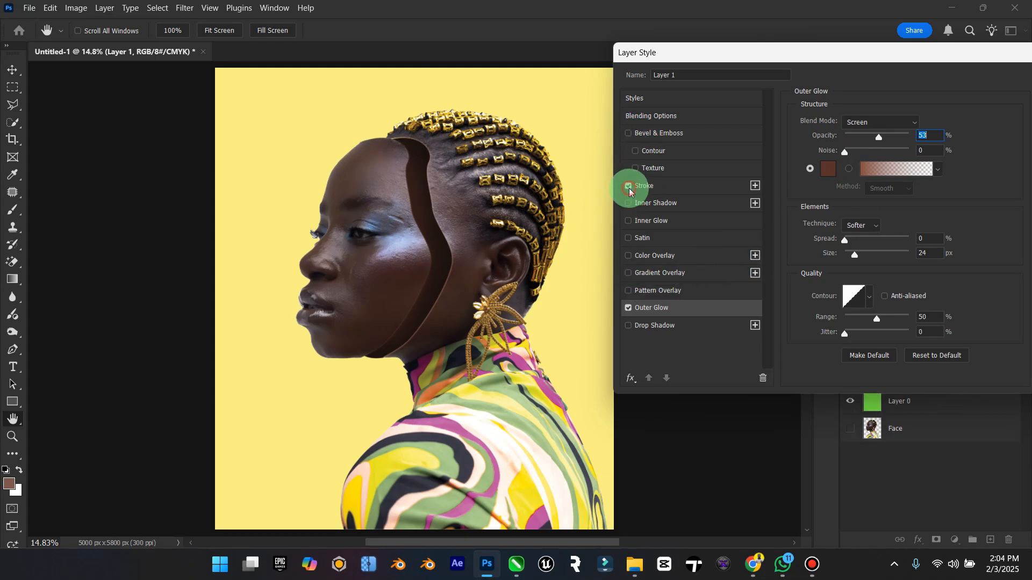
pyautogui.click(688, 186)
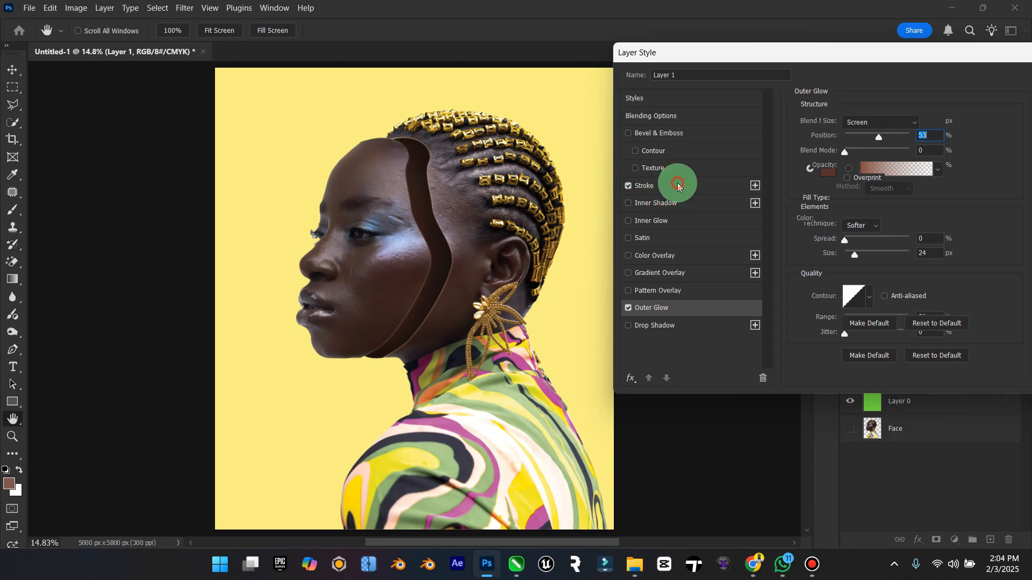
pyautogui.click(834, 218)
pyautogui.moveTo(500, 268)
pyautogui.mouseDown()
pyautogui.moveTo(454, 299)
pyautogui.moveTo(713, 269)
pyautogui.moveTo(684, 299)
pyautogui.moveTo(709, 298)
pyautogui.moveTo(730, 333)
pyautogui.mouseUp()
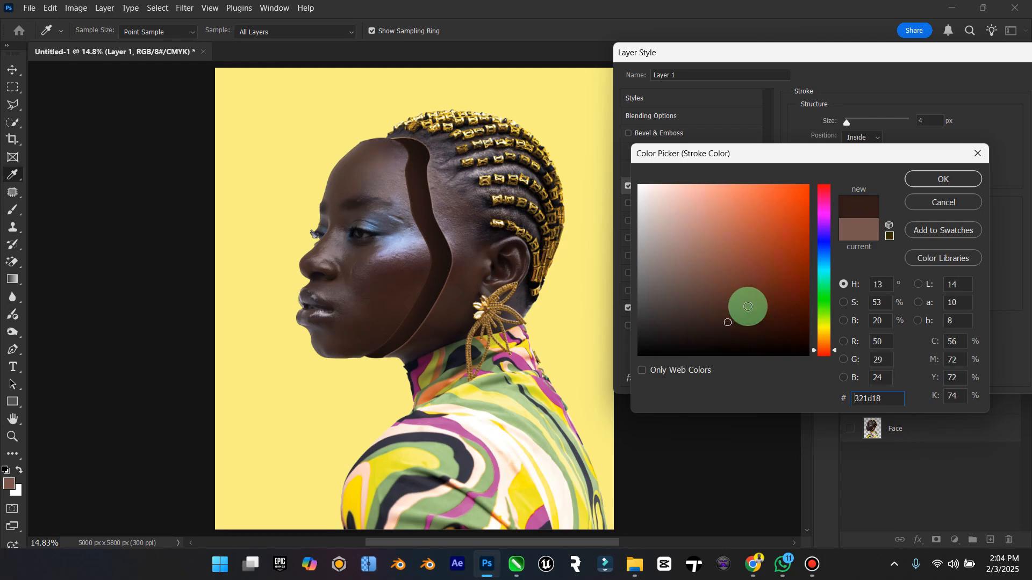
pyautogui.click(936, 180)
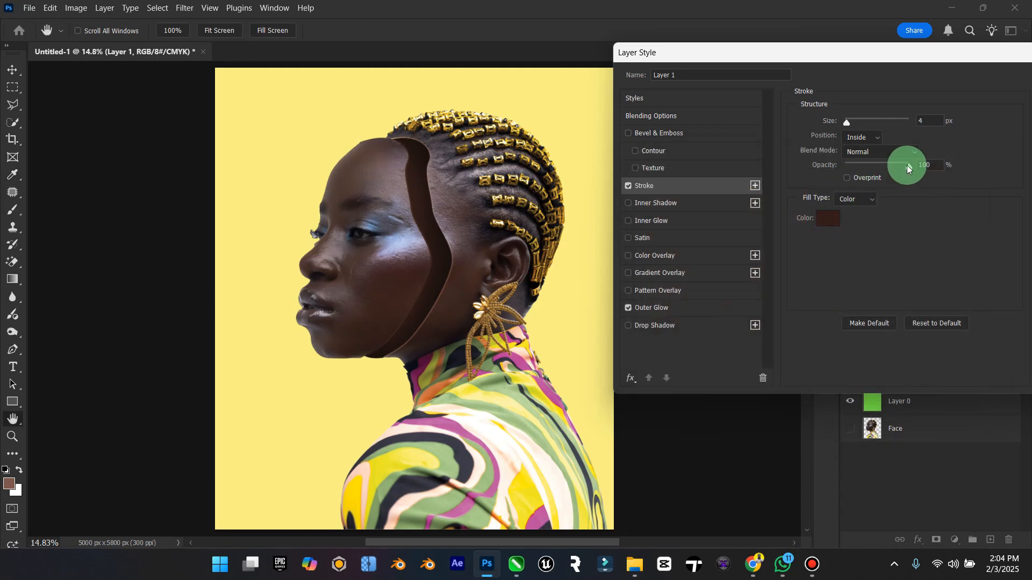
# Reduce the stroke's opacity on Layer 1 to 49% and apply the layer style.
pyautogui.moveTo(907, 165); pyautogui.dragTo(889, 166)
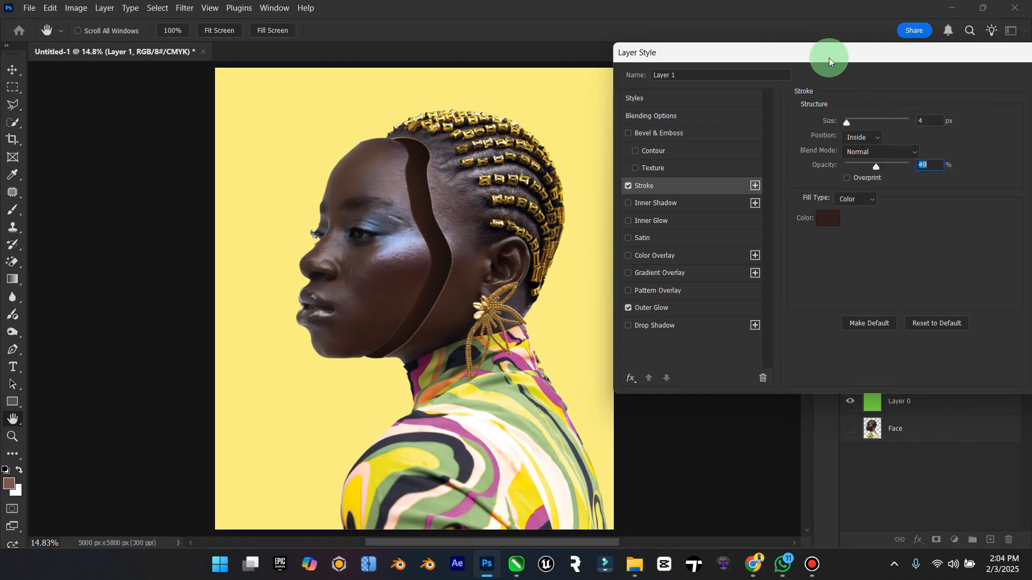
pyautogui.moveTo(824, 55); pyautogui.dragTo(681, 57)
pyautogui.click(941, 80)
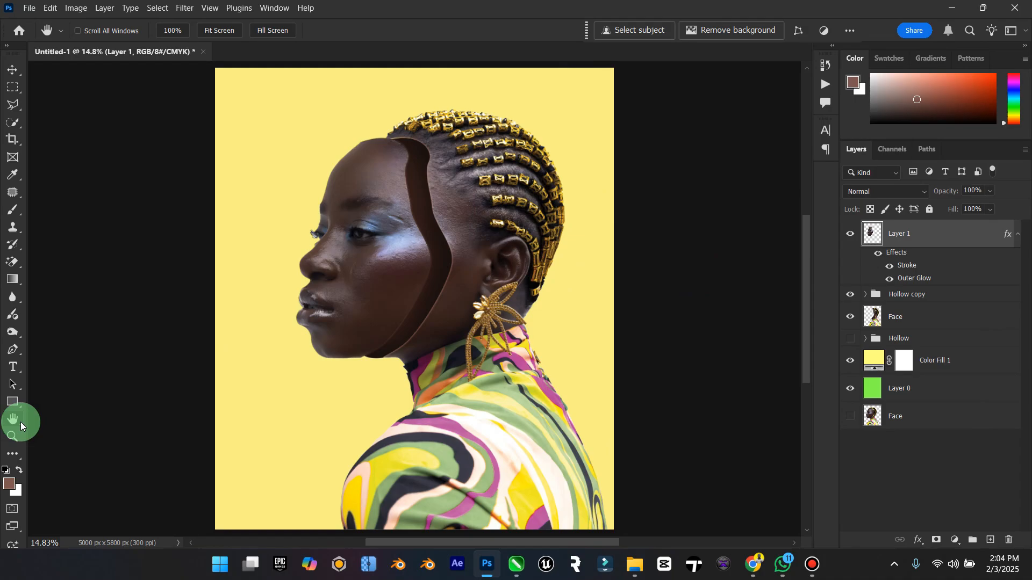
# Rename Layer 1 as Face and collapse its effects list.
pyautogui.click(13, 437)
pyautogui.moveTo(301, 369)
pyautogui.mouseDown()
pyautogui.moveTo(276, 373)
pyautogui.moveTo(292, 373)
pyautogui.mouseUp()
pyautogui.click(12, 71)
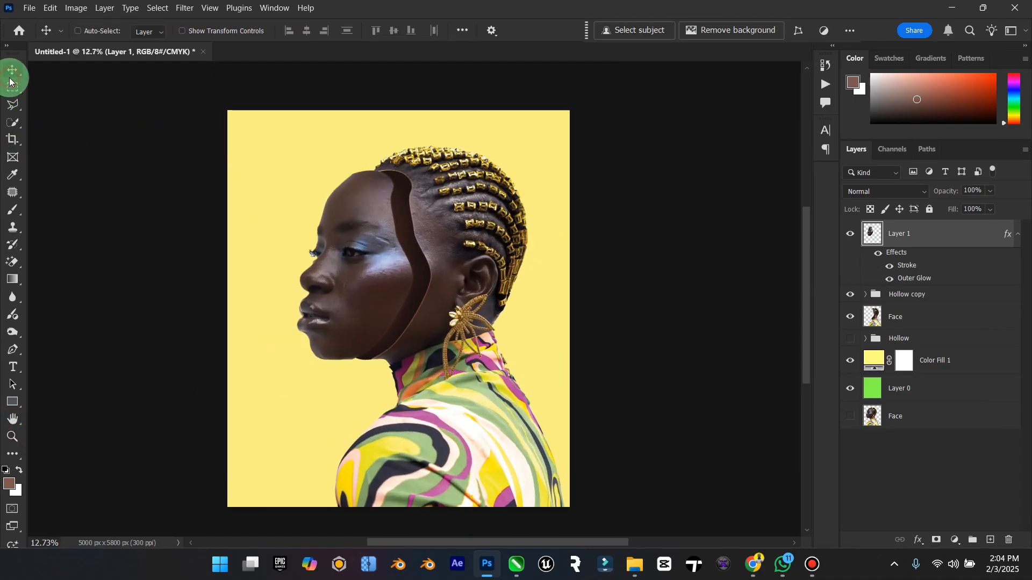
pyautogui.click(904, 231)
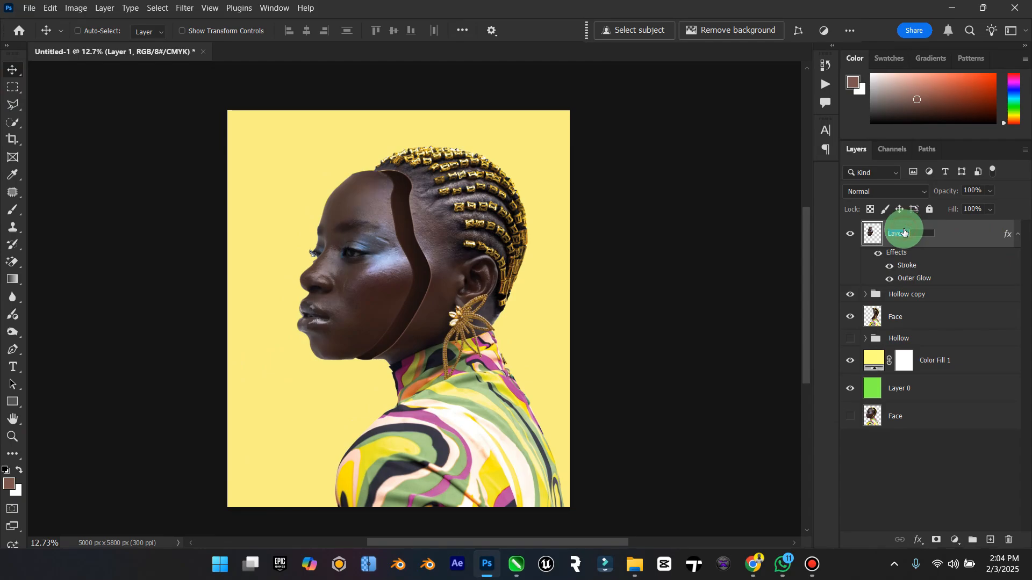
pyautogui.press('capslock')
pyautogui.write('Face')
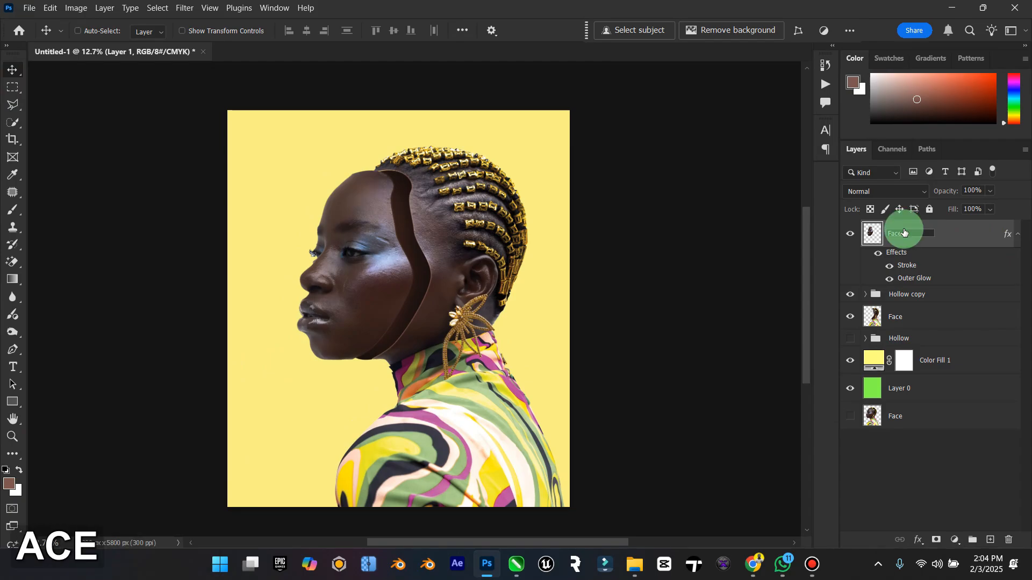
pyautogui.press('Return')
pyautogui.click(1017, 235)
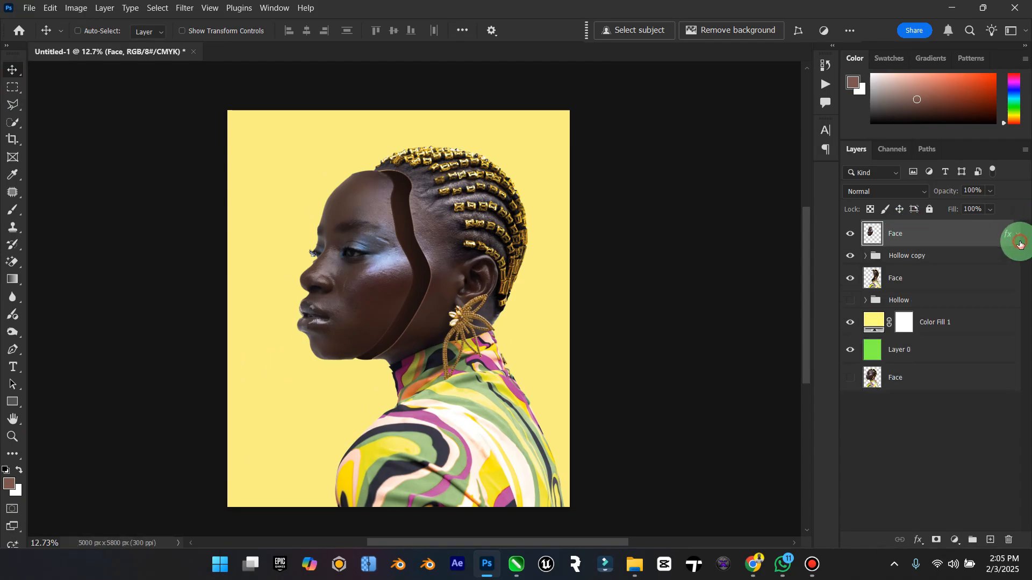
# Toggle the top Face layer's visibility to compare the portrait with and without the separated face.
pyautogui.click(849, 234)
pyautogui.click(849, 234)
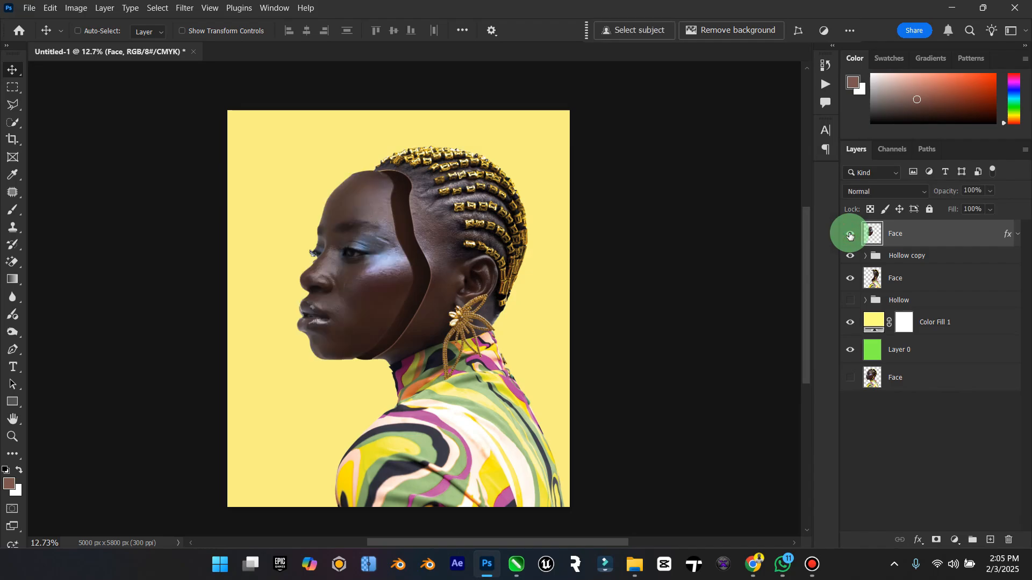
pyautogui.click(849, 234)
pyautogui.click(849, 235)
# Open the image Gi29qa7WgAAdi-O_upscayl_4x_realesrgan-x4plus from the Downloads folder in Photoshop 2025.
pyautogui.click(635, 565)
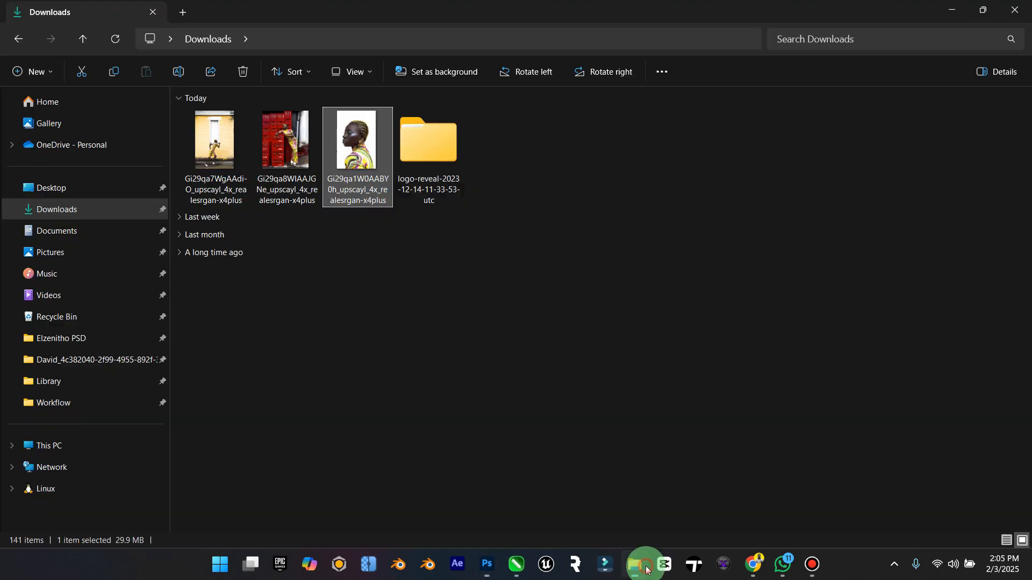
pyautogui.click(187, 137)
pyautogui.rightClick(210, 144)
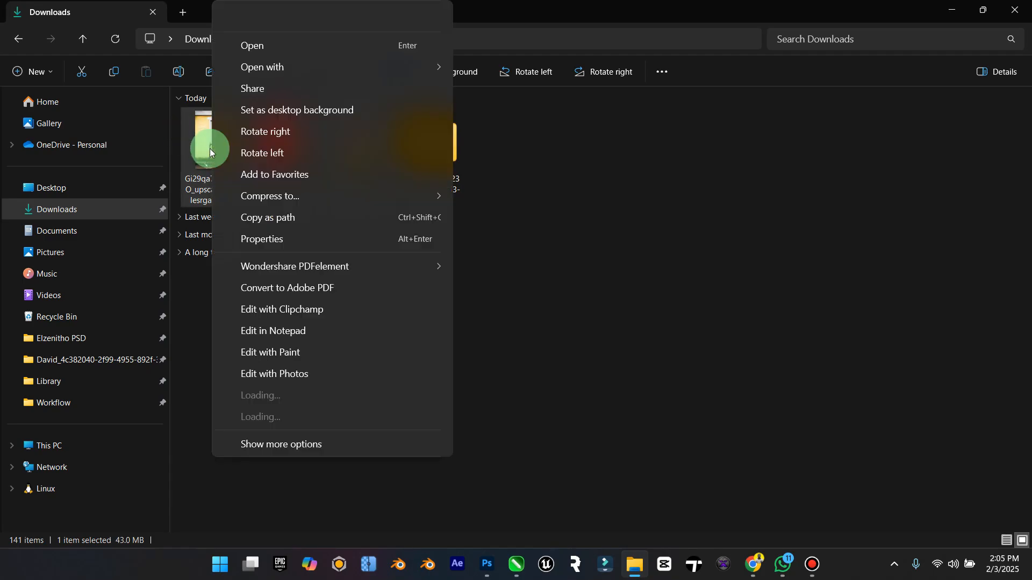
pyautogui.moveTo(404, 66)
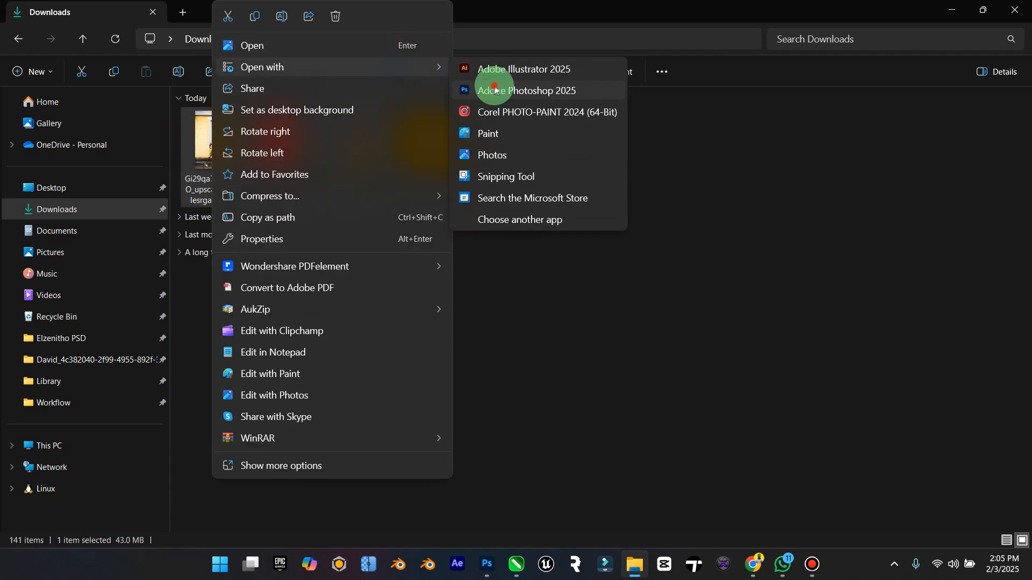
pyautogui.click(495, 84)
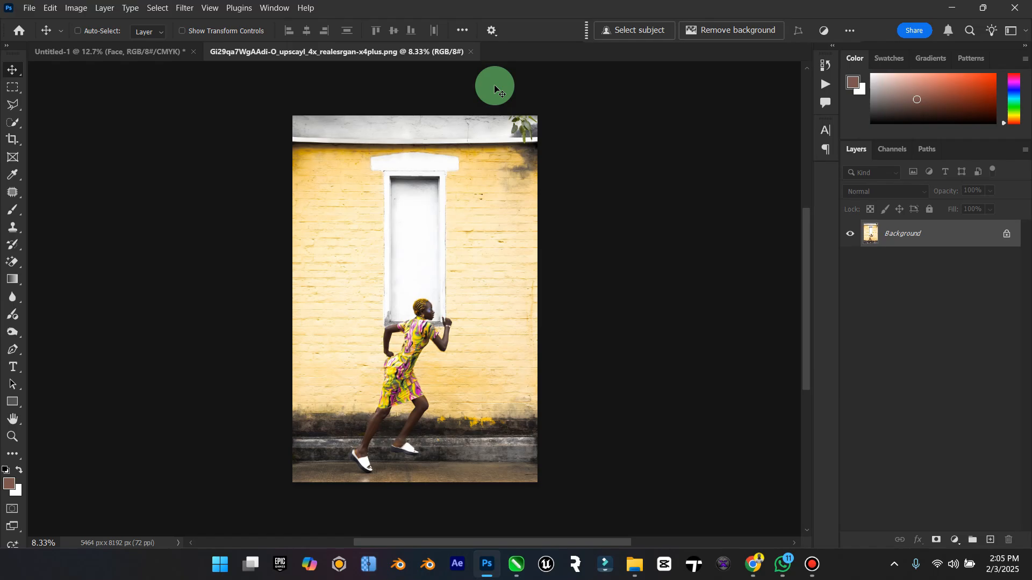
# Select the running woman with the Object Selection tool and inspect the selection edge around her head and arms.
pyautogui.click(9, 198)
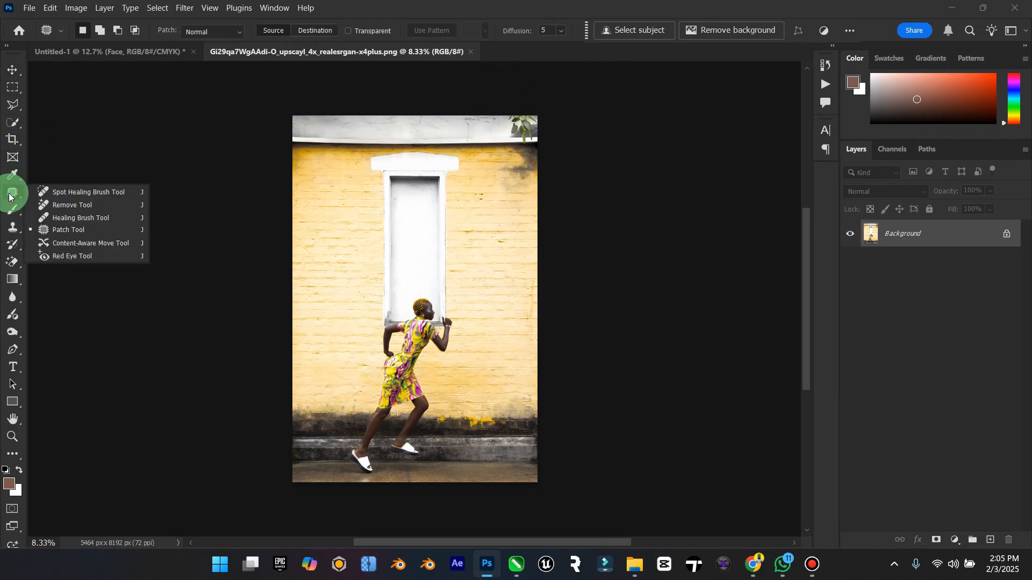
pyautogui.click(11, 126)
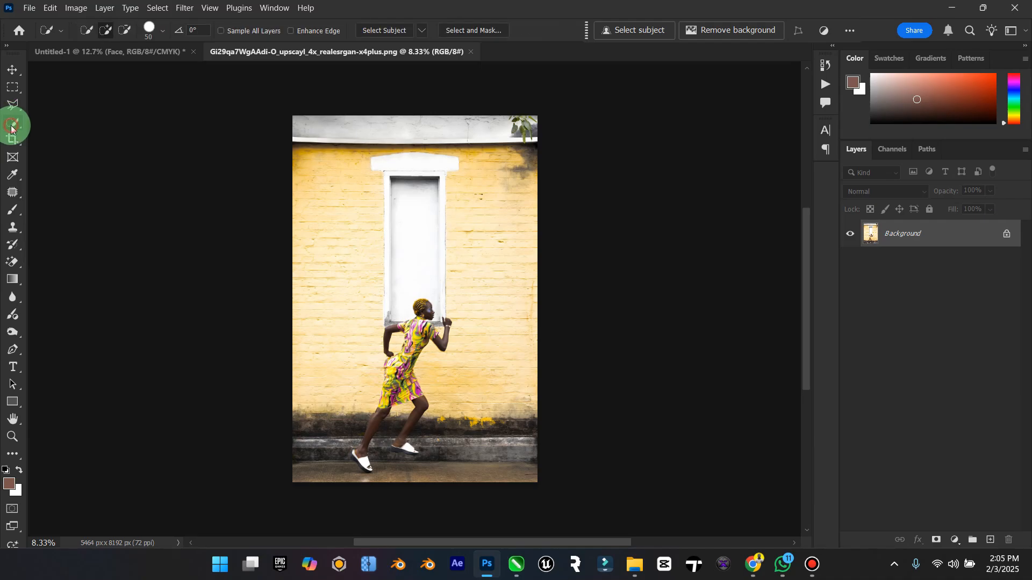
pyautogui.click(62, 124)
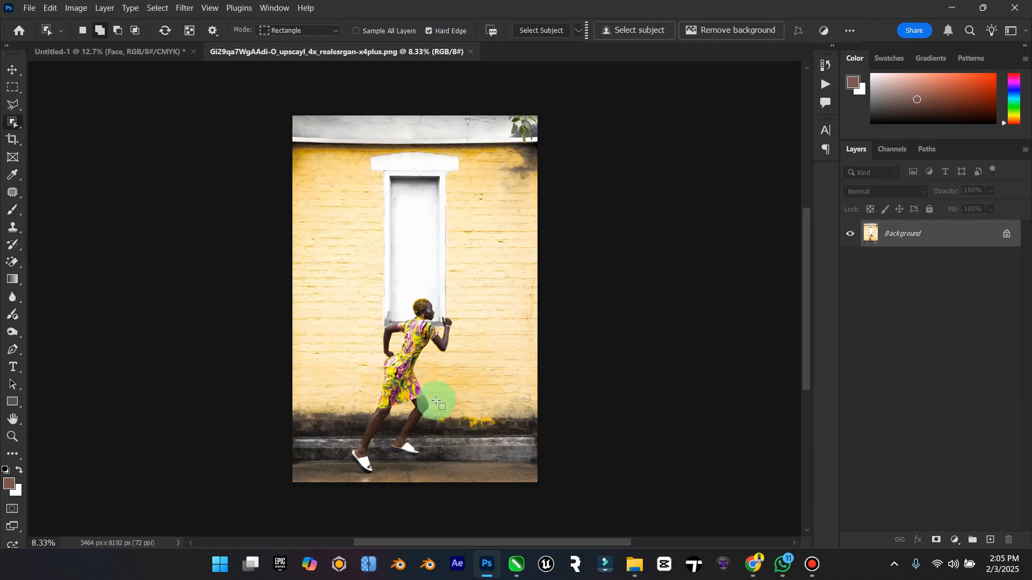
pyautogui.moveTo(403, 381)
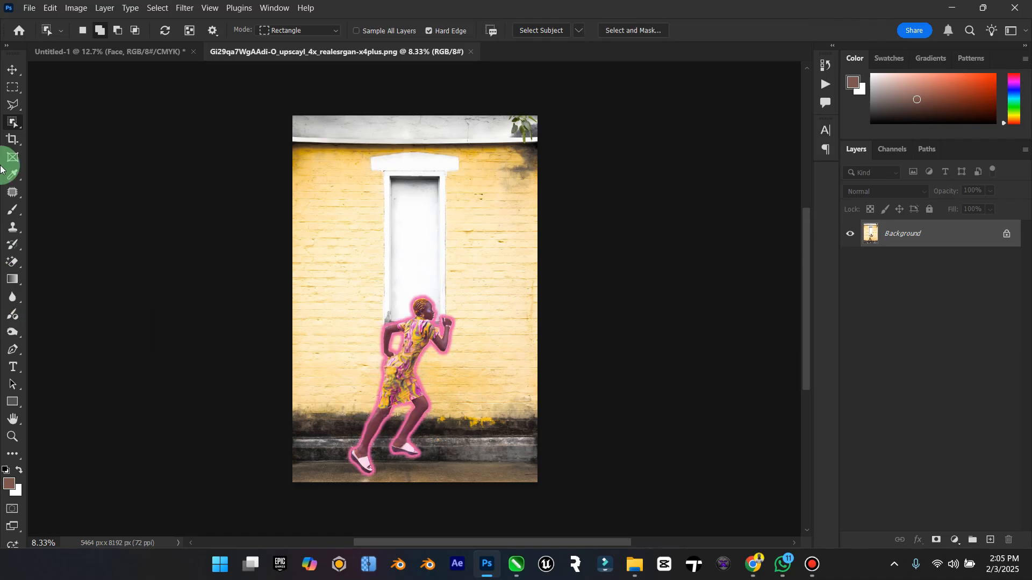
pyautogui.click(19, 112)
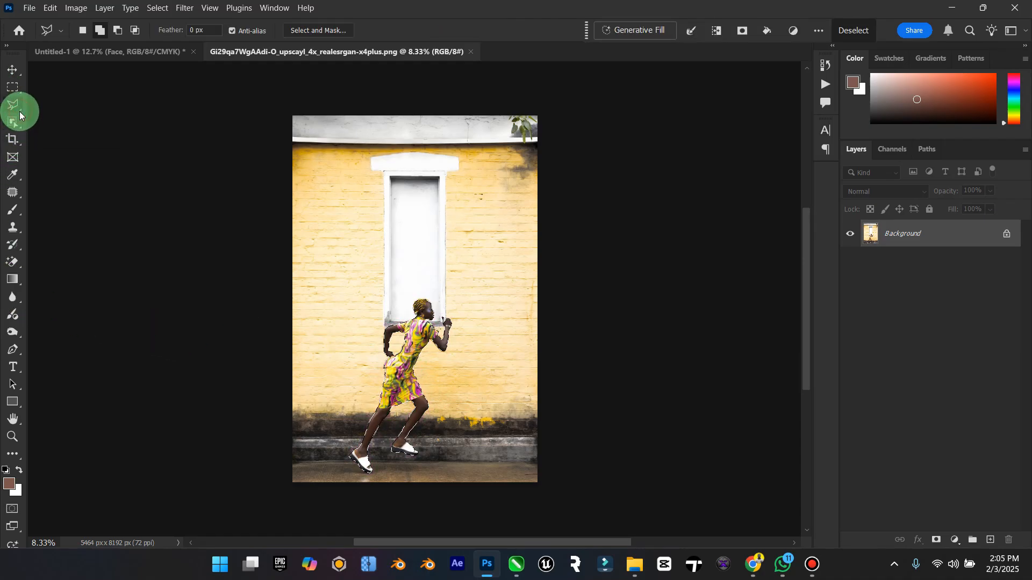
pyautogui.click(15, 428)
pyautogui.moveTo(411, 322); pyautogui.dragTo(532, 202)
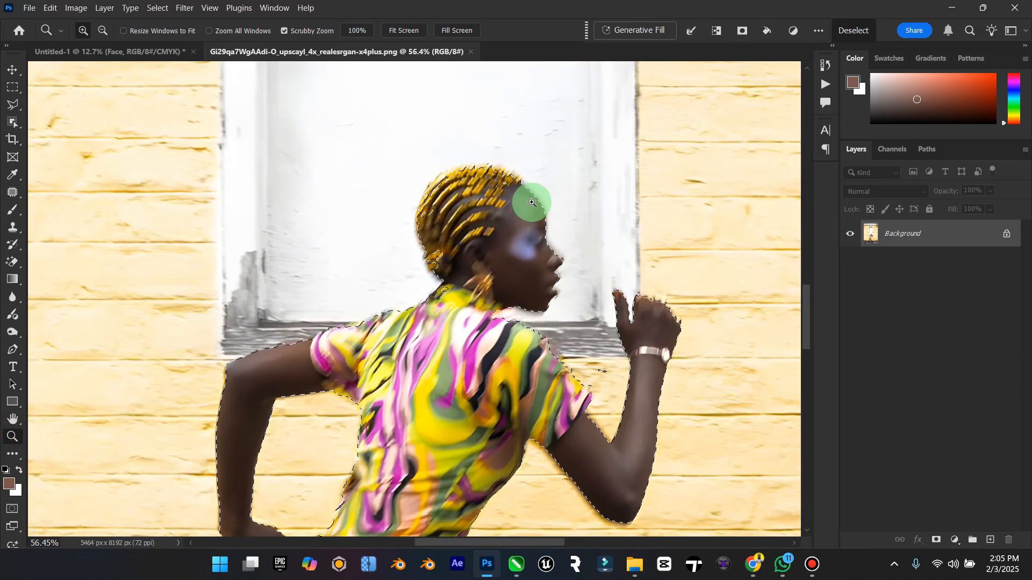
# Copy the selected woman to a new layer and toggle the Background's visibility to check the cutout.
pyautogui.hotkey('ctrl', '0')
pyautogui.press('v')
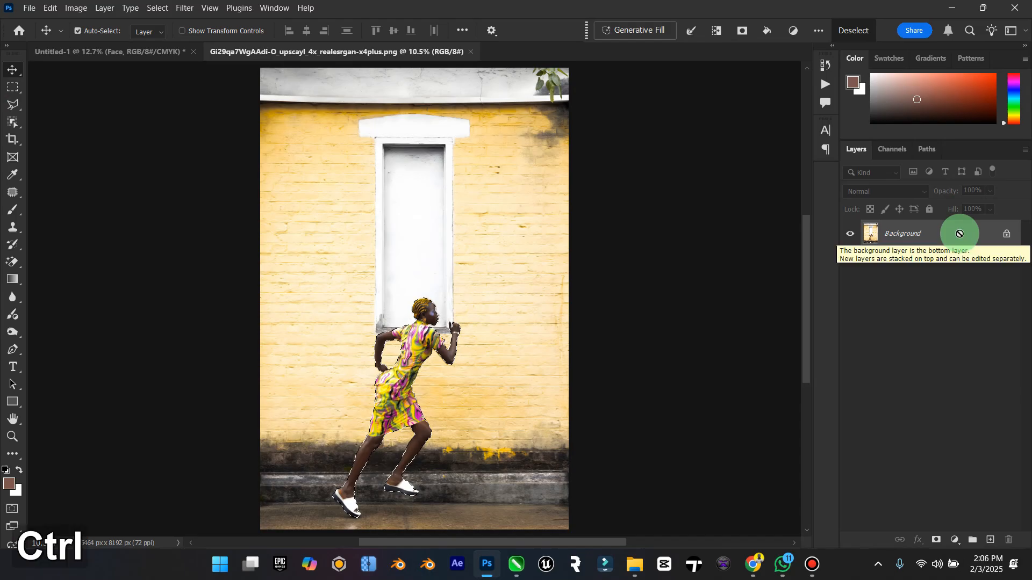
pyautogui.hotkey('ctrl', 'j')
pyautogui.click(851, 264)
pyautogui.click(850, 263)
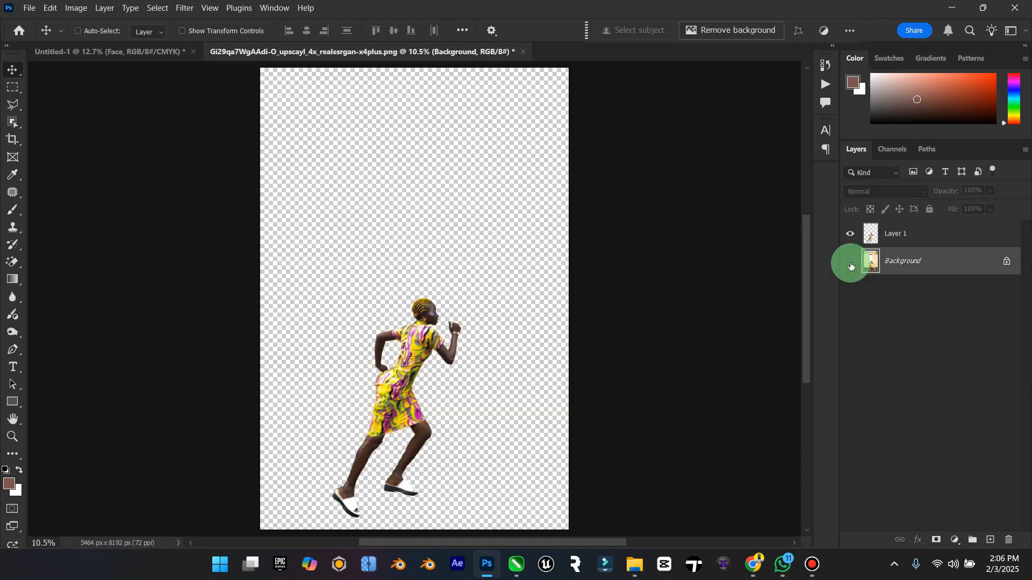
pyautogui.click(850, 263)
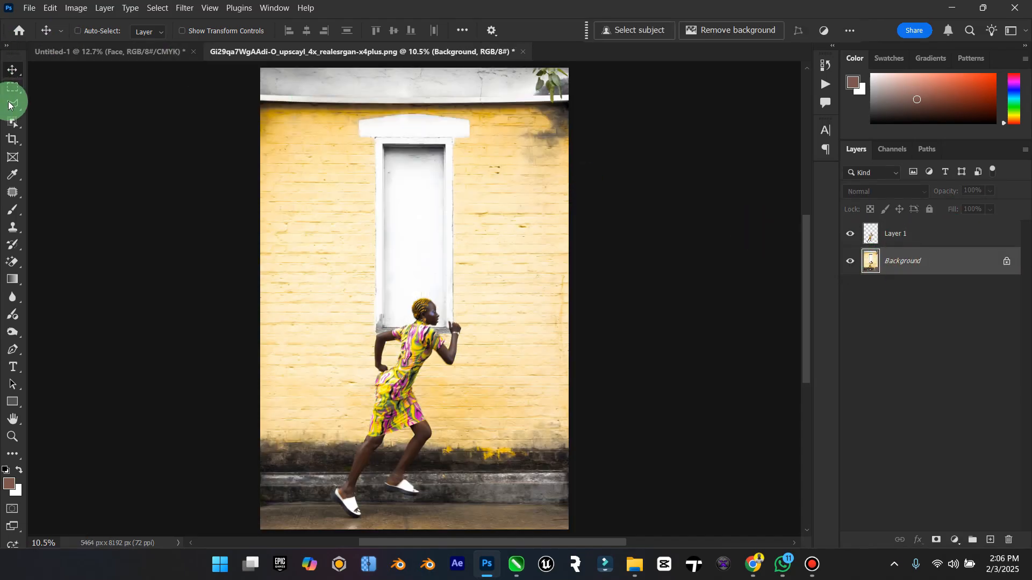
# Outline the white window and its lintel on the Background with the Polygonal Lasso and copy the selection to a new layer.
pyautogui.click(11, 104)
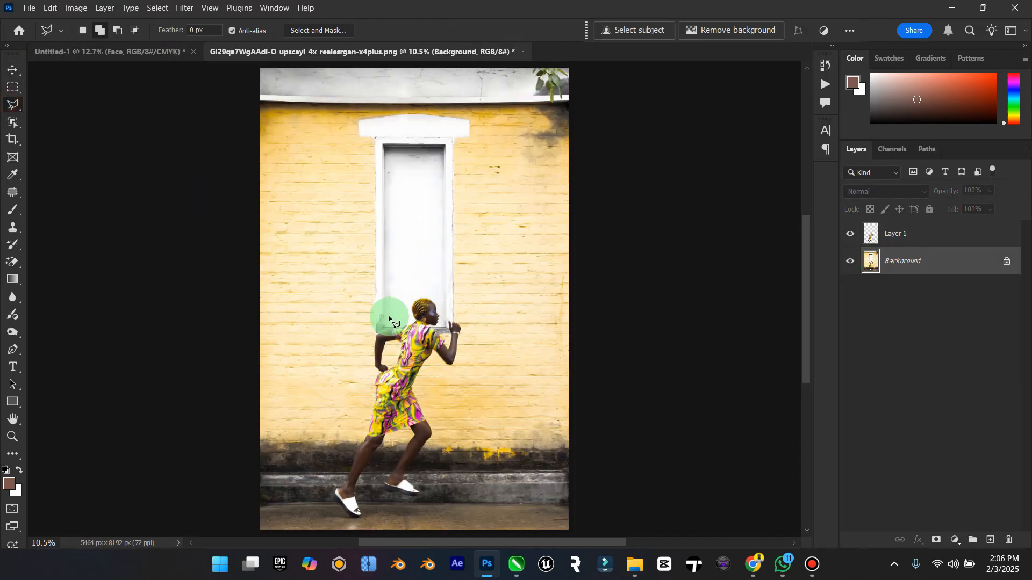
pyautogui.click(375, 138)
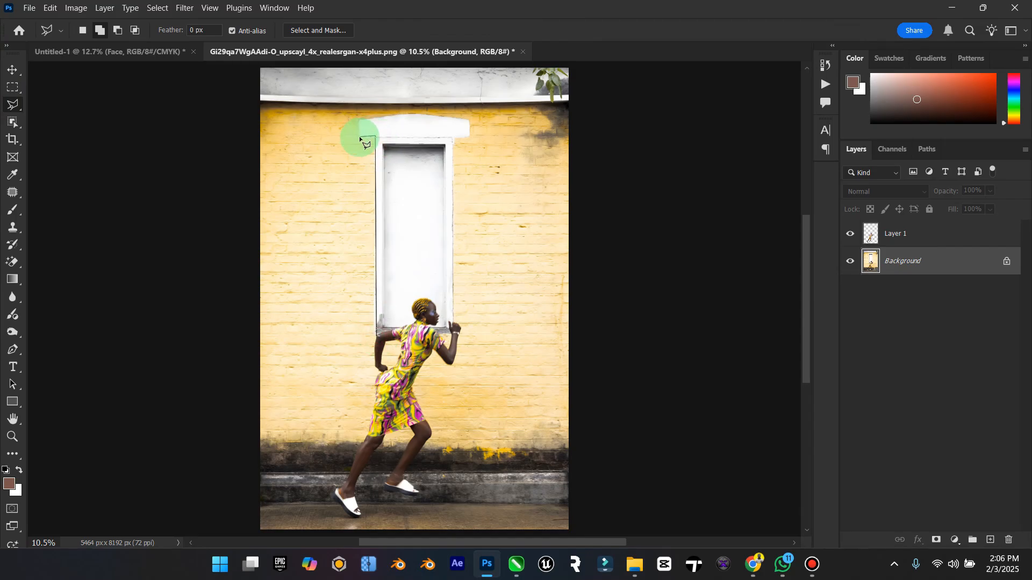
pyautogui.click(360, 121)
pyautogui.click(404, 112)
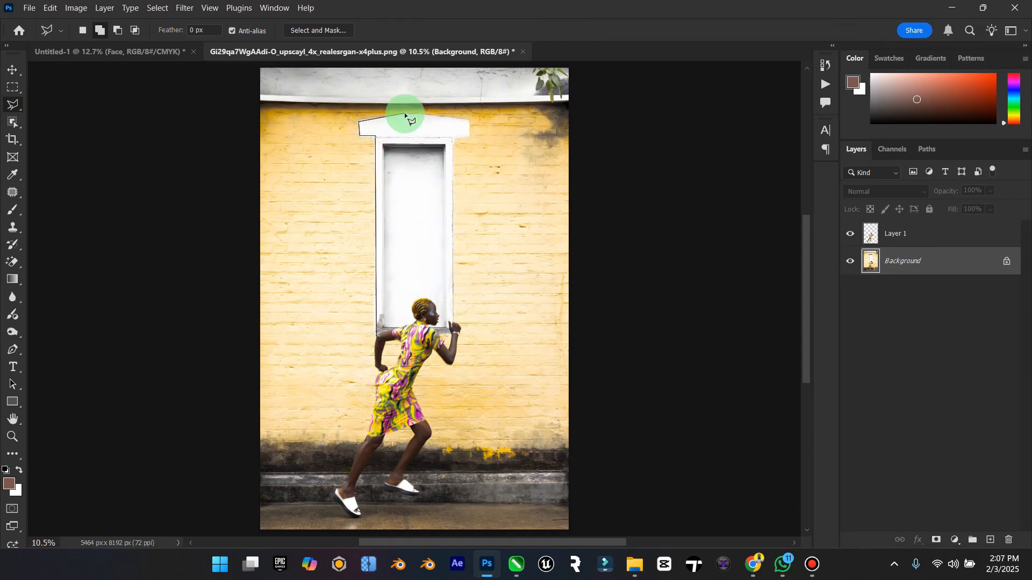
pyautogui.click(420, 113)
pyautogui.click(468, 120)
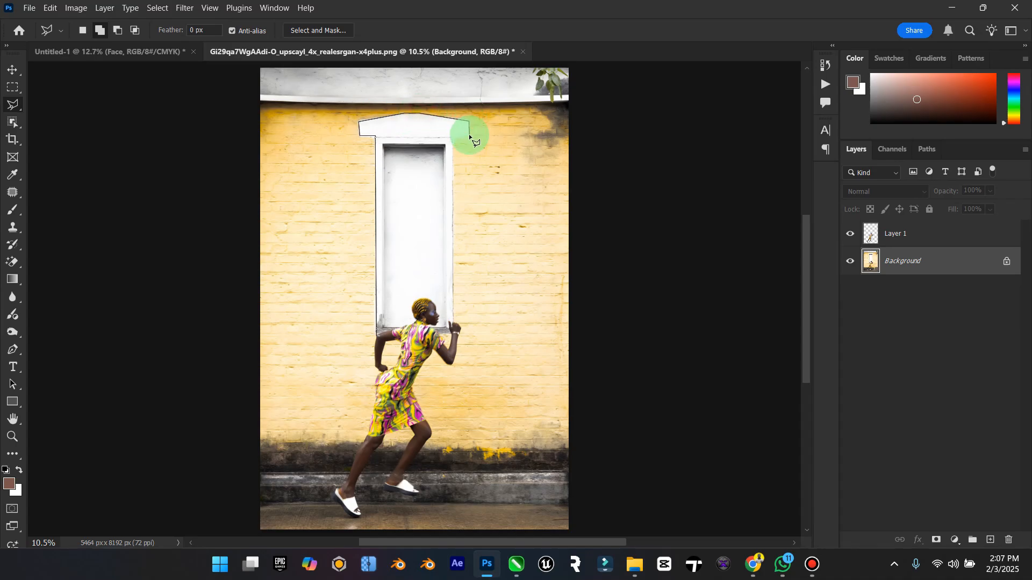
pyautogui.click(468, 136)
pyautogui.click(451, 138)
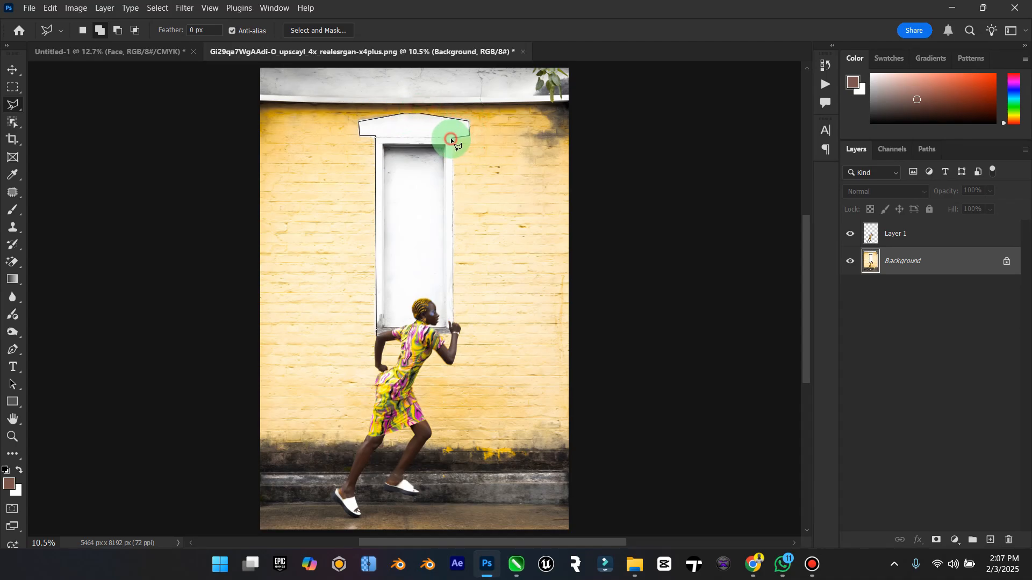
pyautogui.click(453, 330)
pyautogui.doubleClick(420, 331)
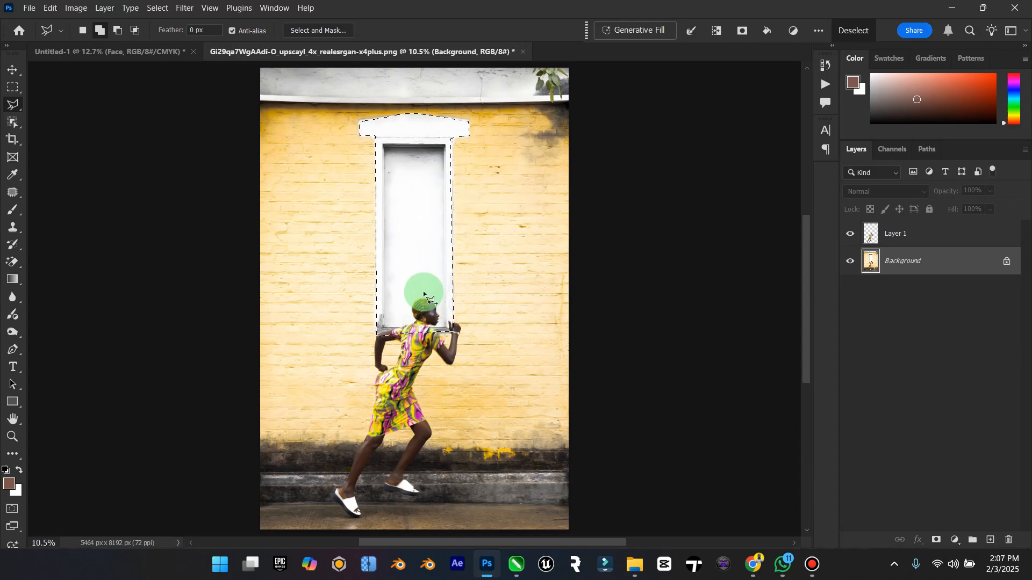
pyautogui.hotkey('ctrl', 'j')
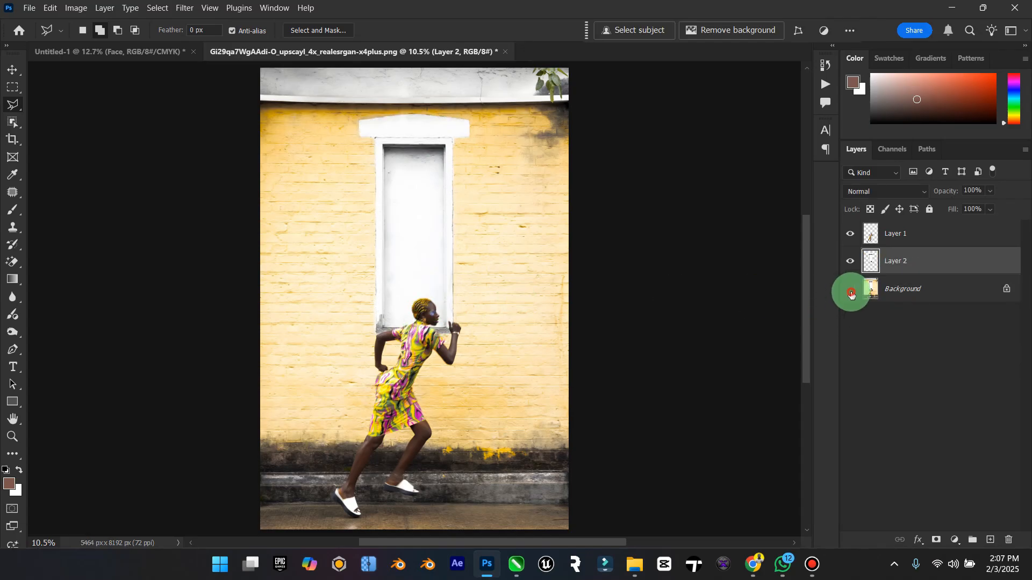
# Hide the Background and link the woman and window layers together.
pyautogui.click(850, 289)
pyautogui.keyDown('shift'); pyautogui.click(915, 233); pyautogui.keyUp('shift')
pyautogui.rightClick(914, 261)
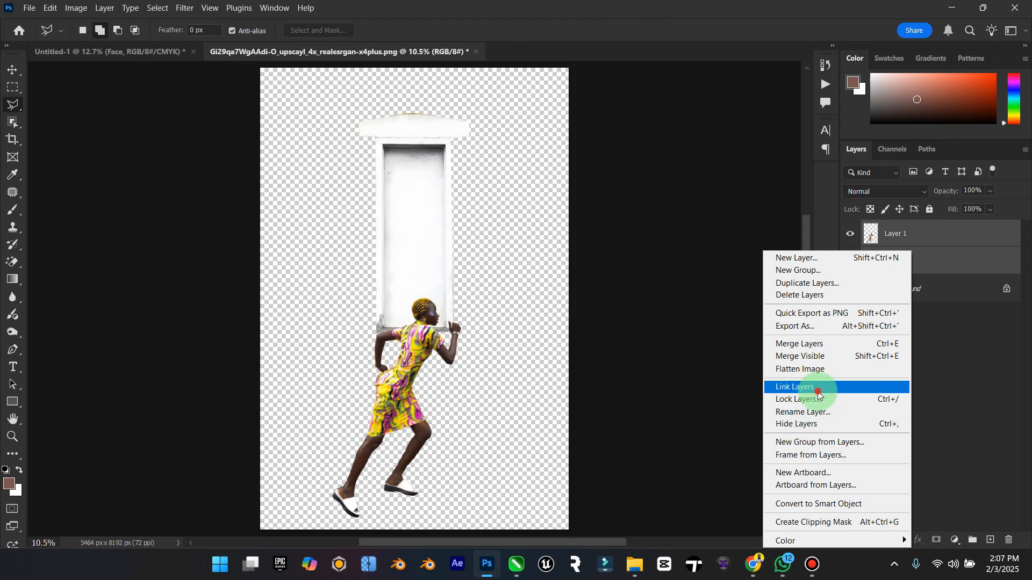
pyautogui.click(796, 387)
# Bring the linked woman and window into the Untitled-1 document, scale them to 42.52% and position them over the portrait's hollow.
pyautogui.click(5, 69)
pyautogui.moveTo(376, 206); pyautogui.dragTo(461, 202)
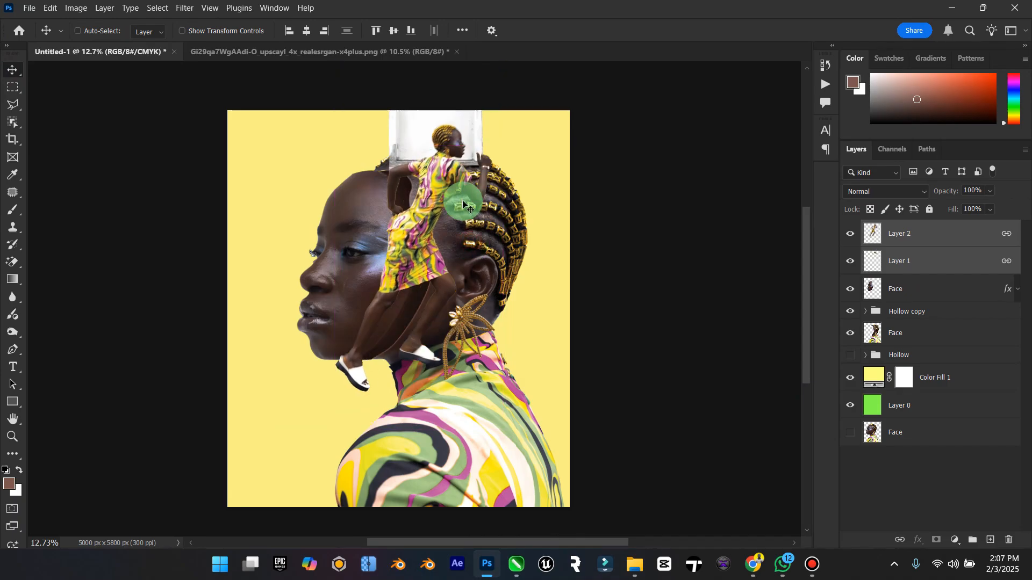
pyautogui.hotkey('ctrl', 't')
pyautogui.moveTo(502, 393); pyautogui.dragTo(426, 264)
pyautogui.moveTo(417, 176); pyautogui.dragTo(417, 273)
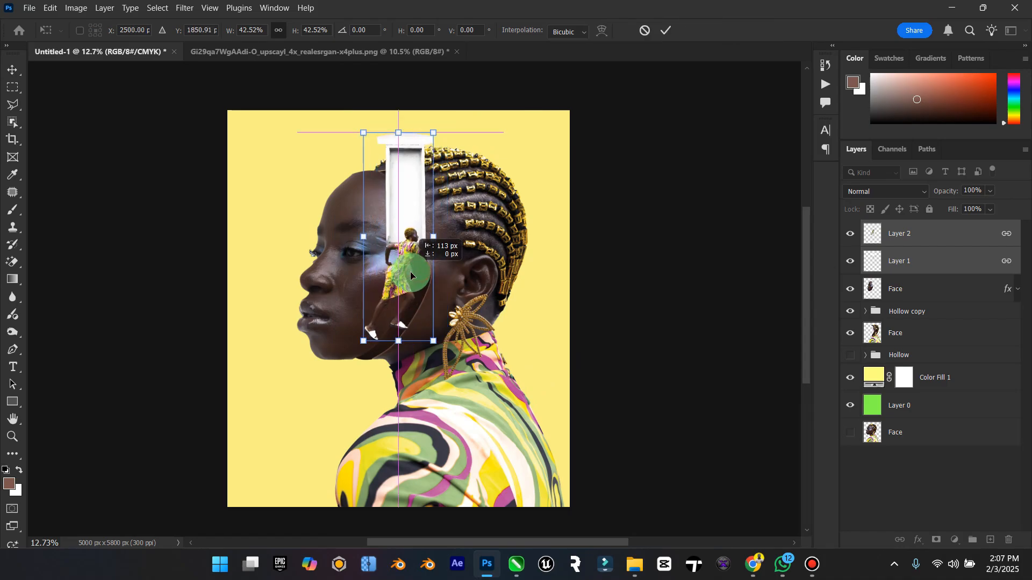
pyautogui.click(760, 35)
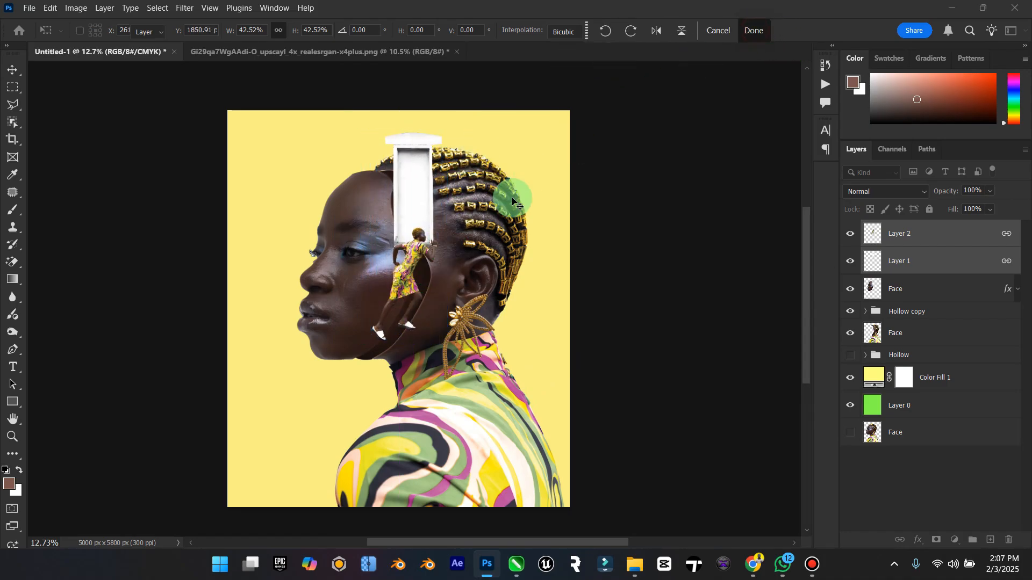
pyautogui.moveTo(430, 248)
pyautogui.mouseDown()
pyautogui.moveTo(451, 250)
pyautogui.moveTo(431, 268)
pyautogui.mouseUp()
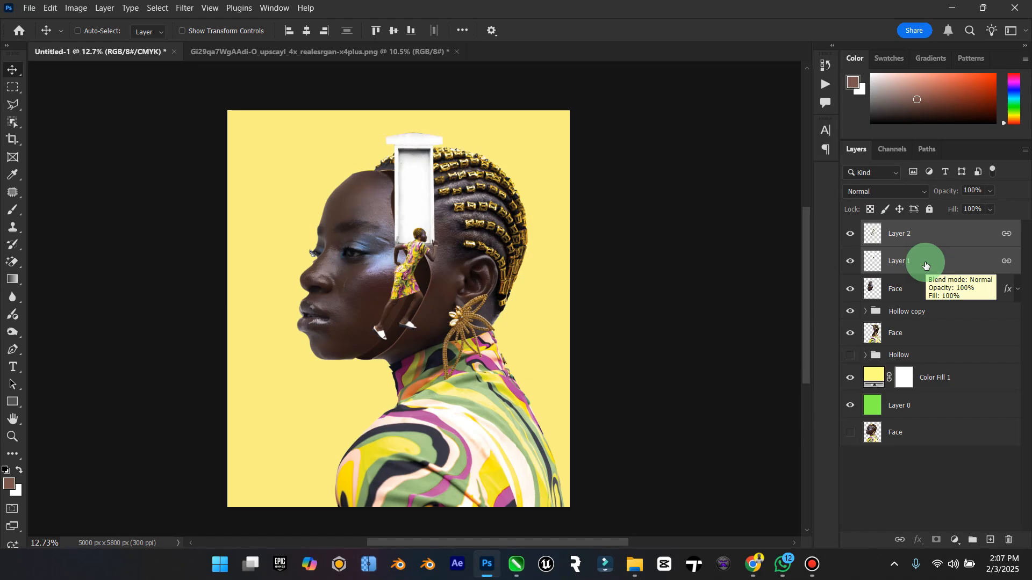
# Group the woman and window layers and name the group Fleee.
pyautogui.hotkey('ctrl', 'g')
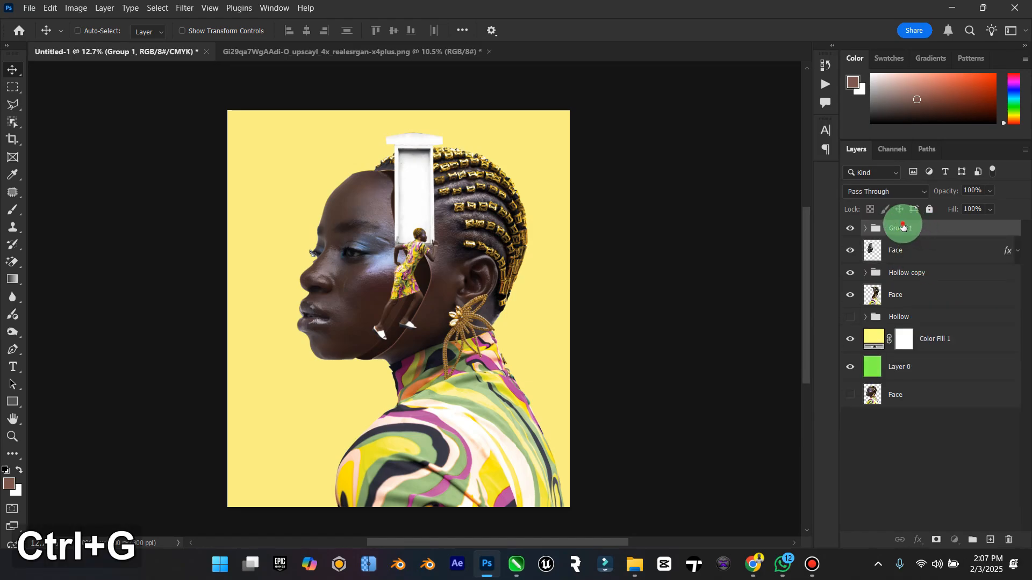
pyautogui.doubleClick(903, 227)
pyautogui.press('capslock')
pyautogui.write('Fleee')
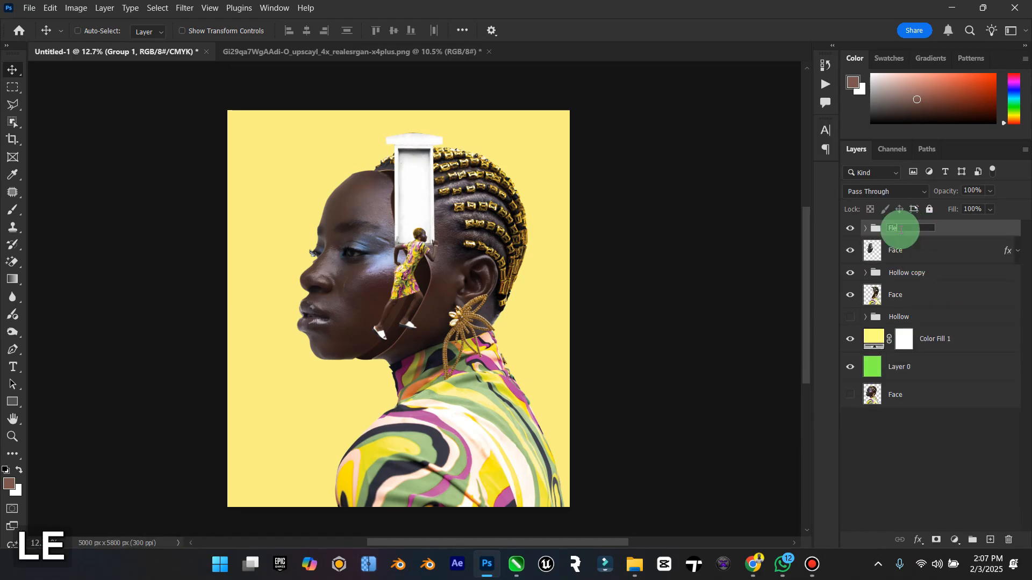
pyautogui.press('Return')
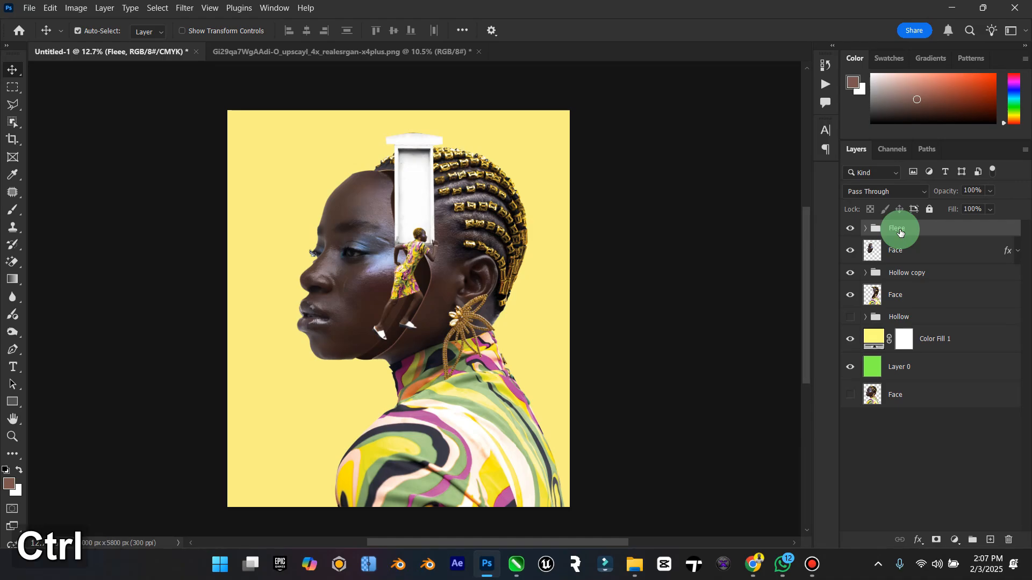
# Try a merged copy of the Fleee group beneath the upper Face layer, delete it and show the original group again.
pyautogui.hotkey('ctrl', 'j')
pyautogui.click(850, 245)
pyautogui.rightClick(912, 234)
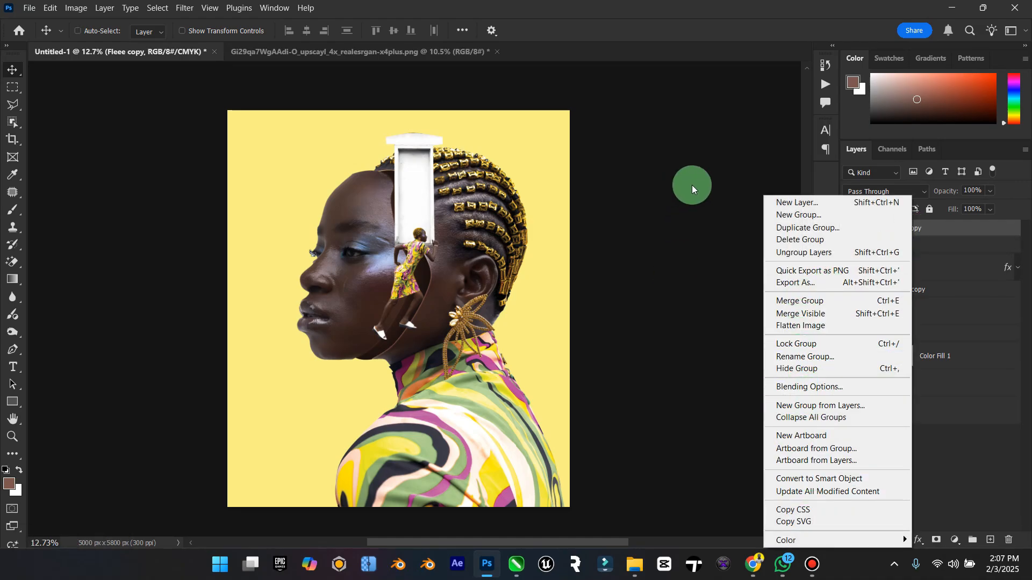
pyautogui.click(799, 301)
pyautogui.moveTo(921, 236); pyautogui.dragTo(926, 282)
pyautogui.moveTo(471, 235); pyautogui.dragTo(446, 222)
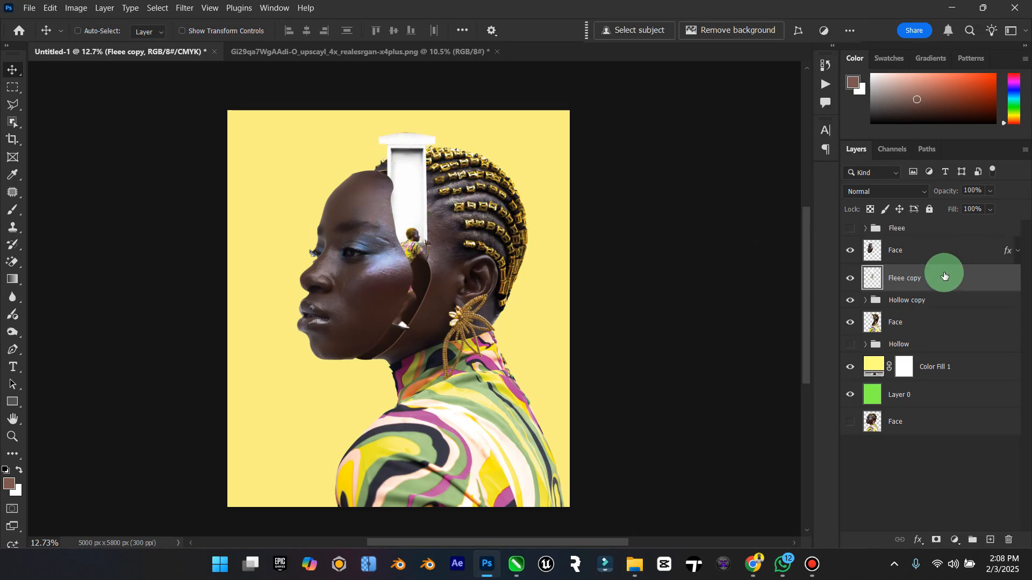
pyautogui.press('Delete')
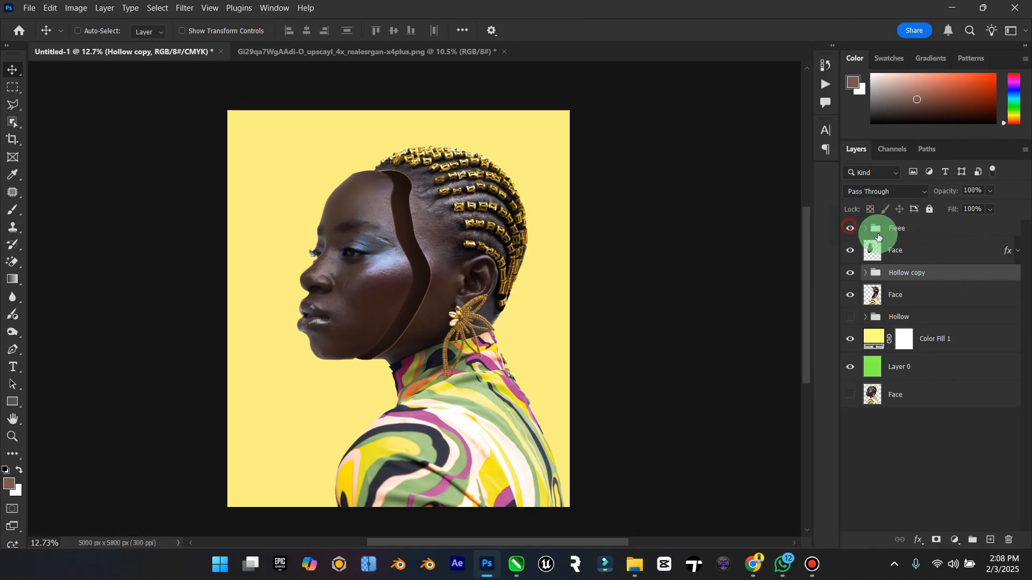
pyautogui.click(850, 229)
# Hide the window layer, place a duplicate of the woman's layer beneath the upper Face layer and hide the Fleee group.
pyautogui.click(866, 230)
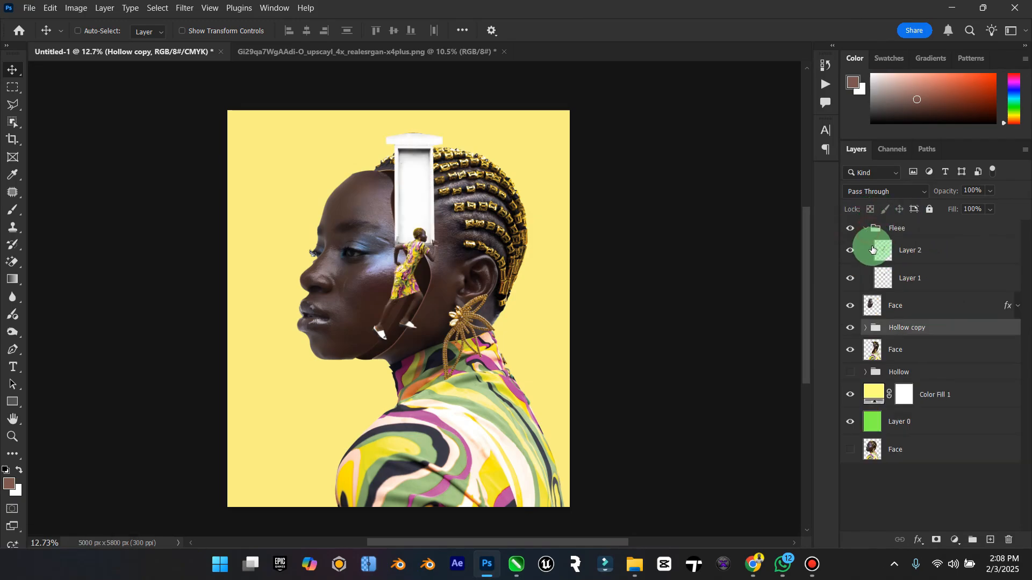
pyautogui.click(849, 279)
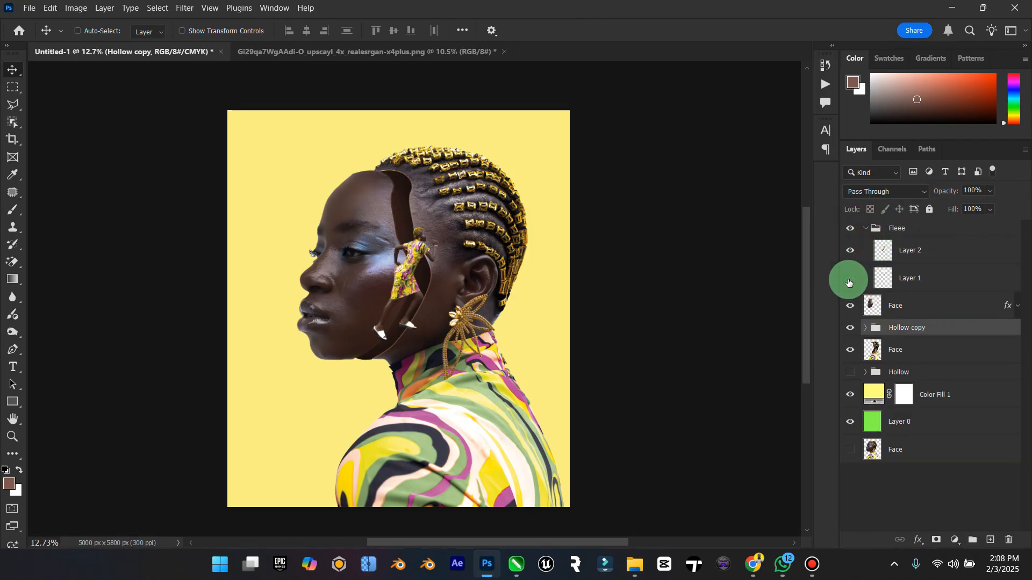
pyautogui.click(912, 275)
pyautogui.click(926, 248)
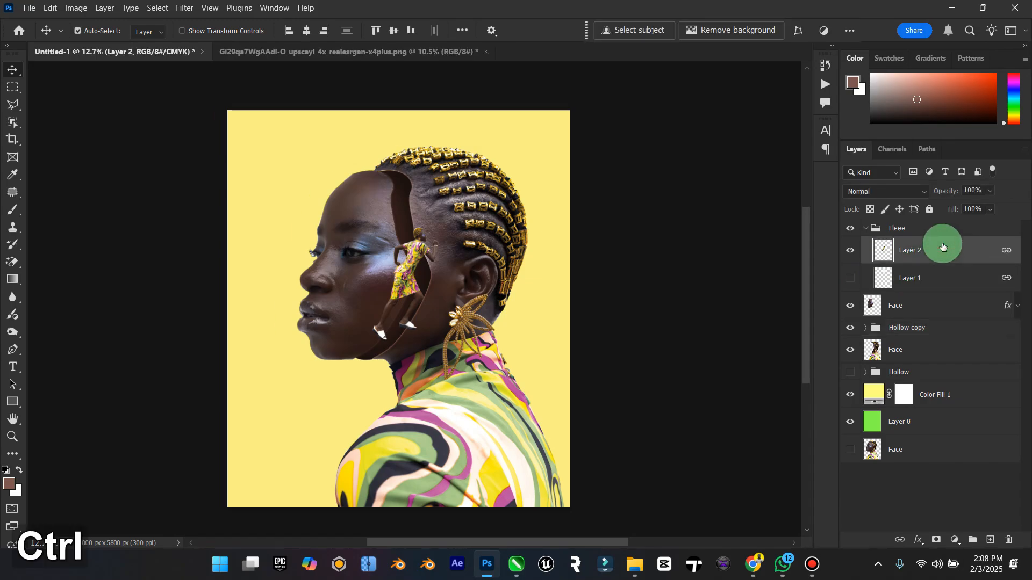
pyautogui.hotkey('ctrl', 'j')
pyautogui.moveTo(925, 241); pyautogui.dragTo(931, 282)
pyautogui.click(864, 256)
pyautogui.click(857, 257)
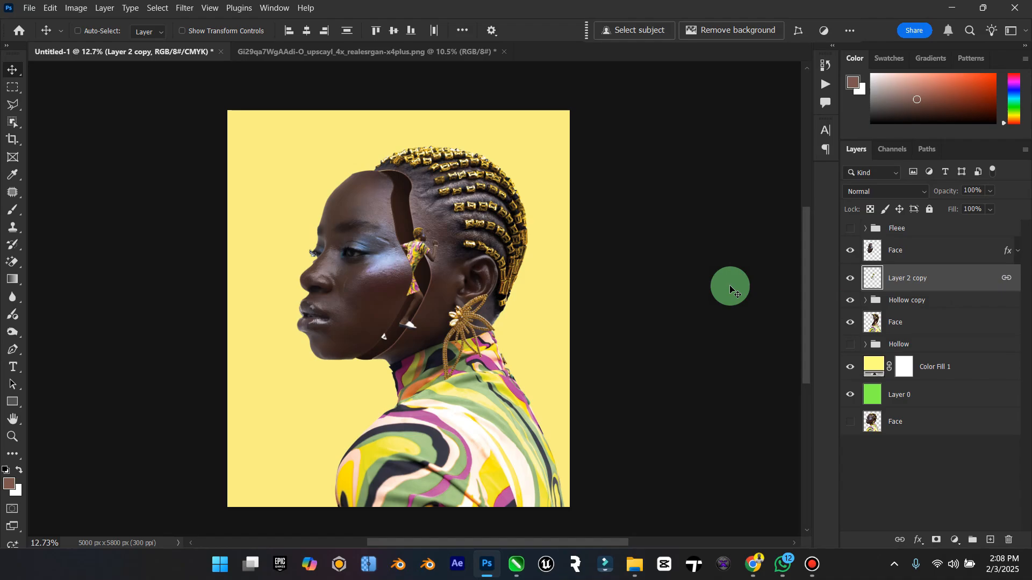
# Unlink the woman's duplicate layer from the original layers so it can be transformed independently.
pyautogui.moveTo(439, 247); pyautogui.dragTo(435, 241)
pyautogui.hotkey('ctrl', 't')
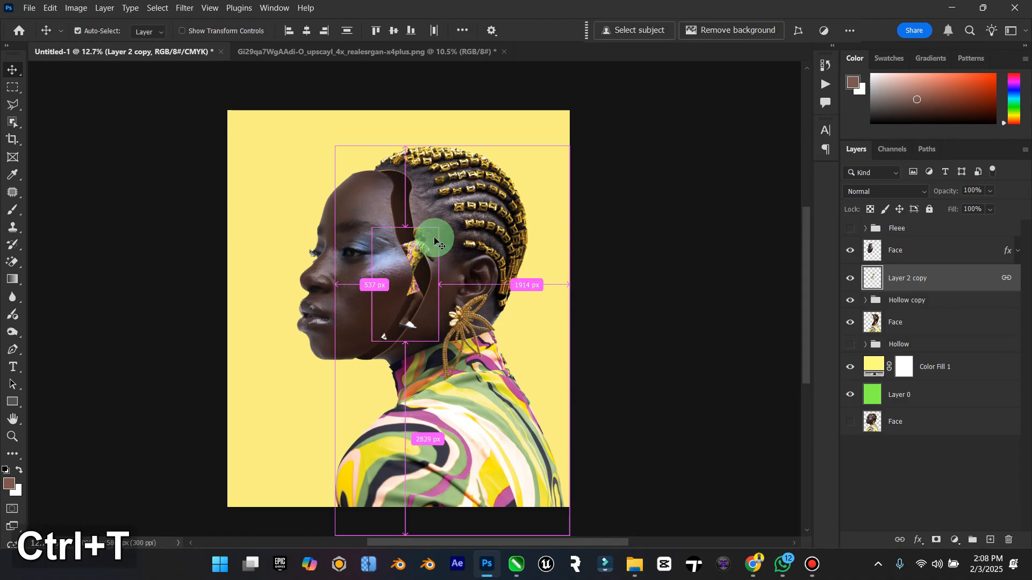
pyautogui.press('Return')
pyautogui.rightClick(990, 276)
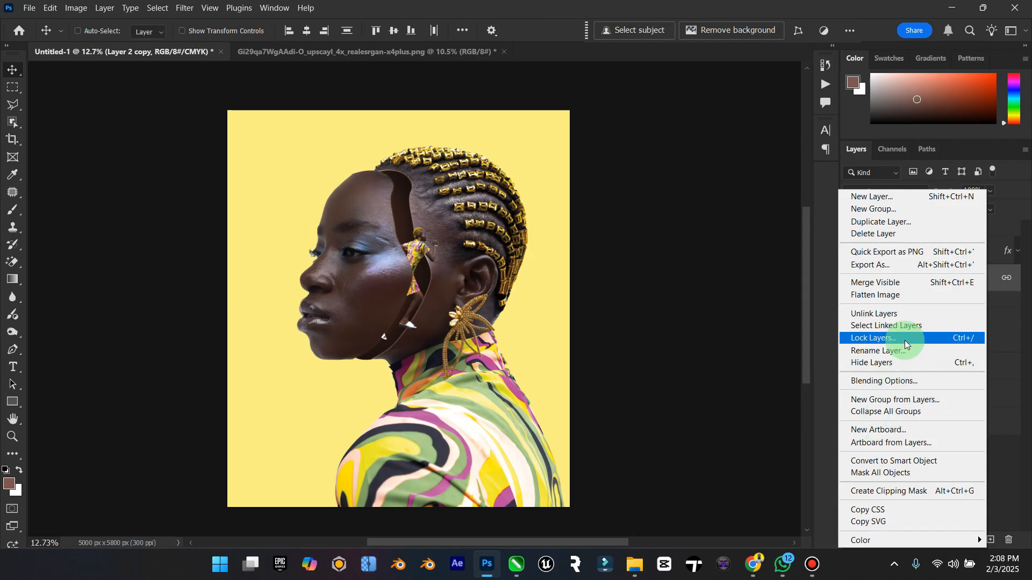
pyautogui.click(894, 314)
# Enlarge and reposition the woman inside the hollow behind the face, and rename her layer flee.
pyautogui.hotkey('ctrl', 't')
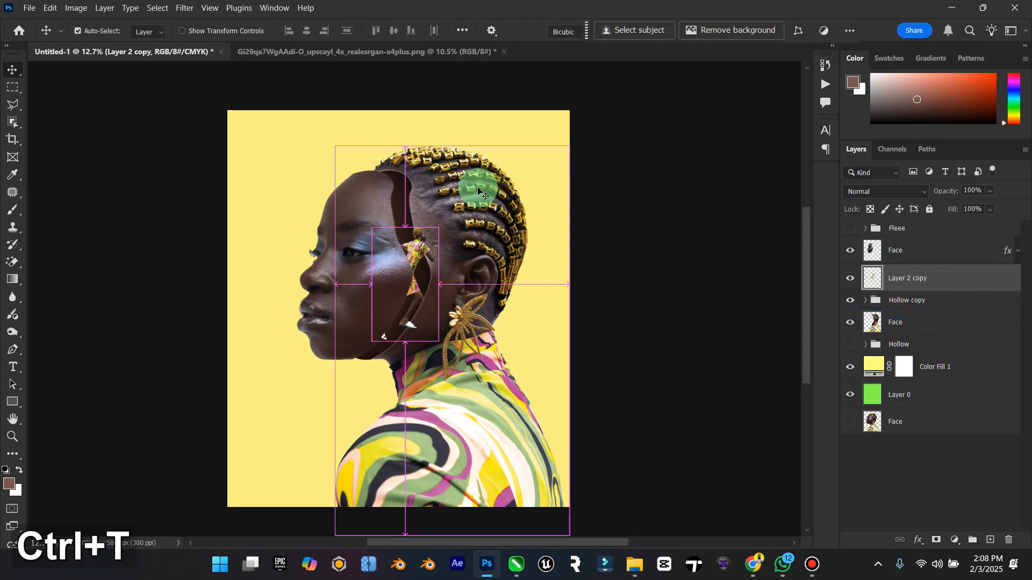
pyautogui.moveTo(441, 229); pyautogui.dragTo(425, 268)
pyautogui.moveTo(425, 269); pyautogui.dragTo(426, 273)
pyautogui.click(13, 70)
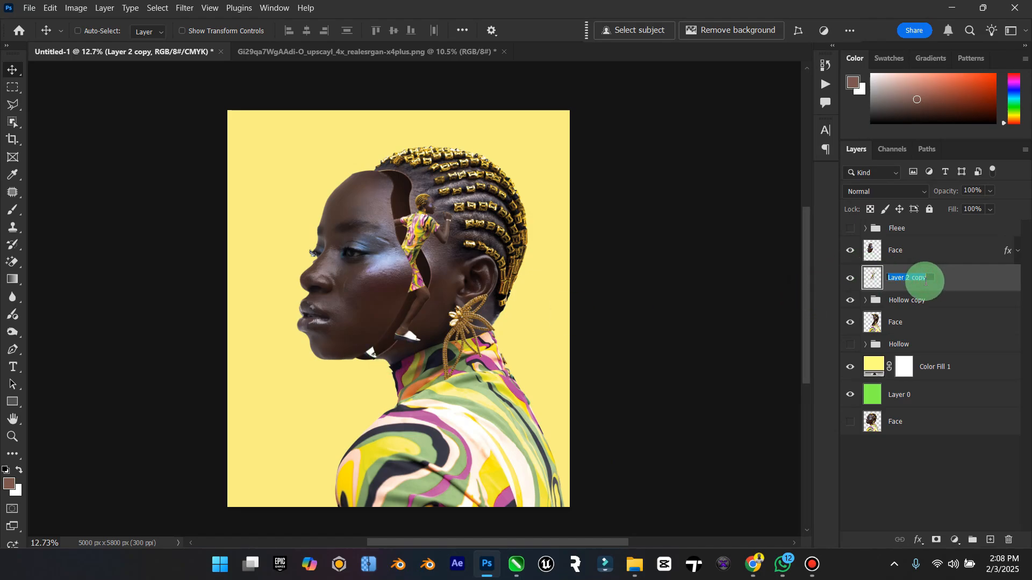
pyautogui.write('Flee')
pyautogui.press('Return')
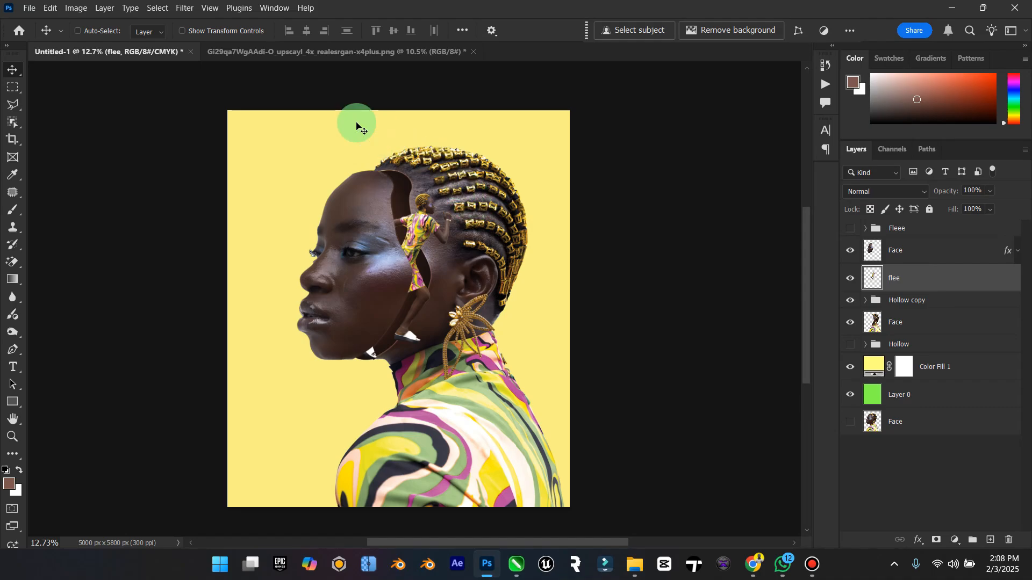
# Add a layer mask to the flee layer and paint out the woman's rear shoe under the chin with a 150 px black brush.
pyautogui.click(12, 436)
pyautogui.moveTo(339, 337); pyautogui.dragTo(499, 366)
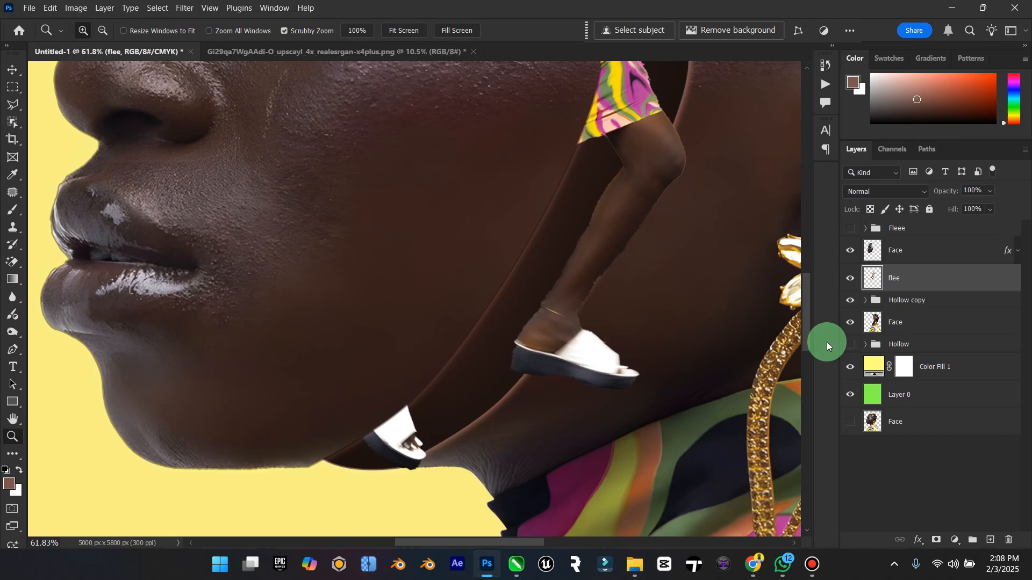
pyautogui.click(941, 542)
pyautogui.click(13, 210)
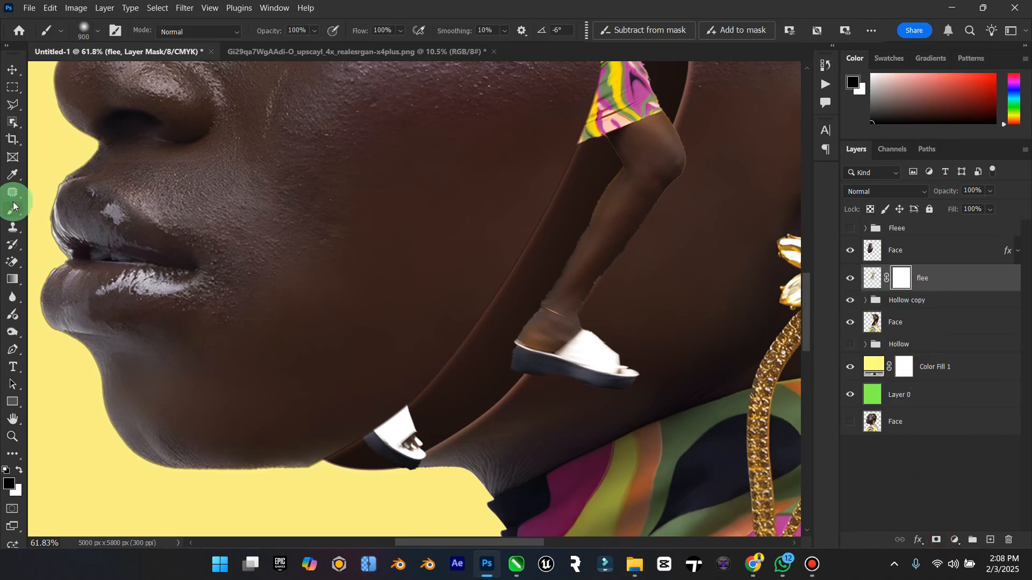
pyautogui.scroll(-2, 330, 300)
pyautogui.press('[')
pyautogui.press('[')
pyautogui.press('[')
pyautogui.press('[')
pyautogui.press('[')
pyautogui.press('[')
pyautogui.press('[')
pyautogui.press('[')
pyautogui.press('[')
pyautogui.press('[')
pyautogui.press('[')
pyautogui.press('[')
pyautogui.press('[')
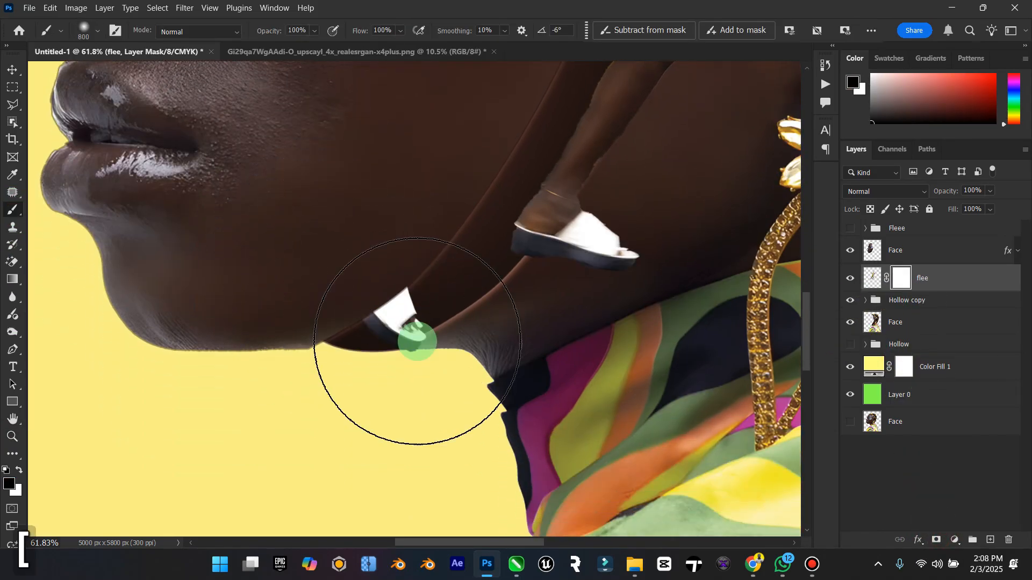
pyautogui.scroll(1, 426, 346)
pyautogui.moveTo(427, 354)
pyautogui.mouseDown()
pyautogui.moveTo(420, 391)
pyautogui.moveTo(387, 333)
pyautogui.moveTo(405, 342)
pyautogui.moveTo(394, 345)
pyautogui.moveTo(422, 410)
pyautogui.moveTo(378, 362)
pyautogui.mouseUp()
pyautogui.press(']')
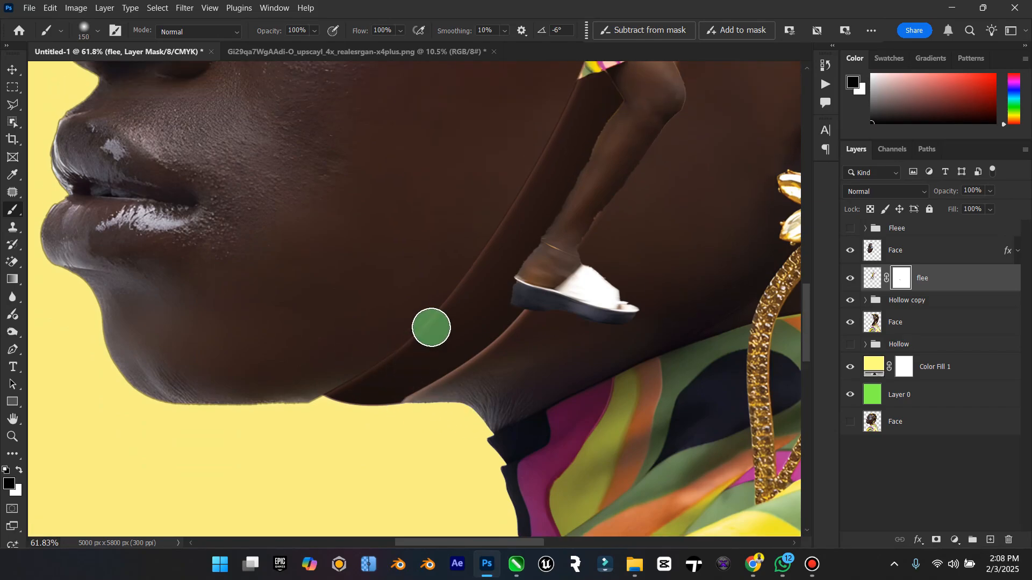
# Add a new layer named Shade above the flee layer and clip it to the woman.
pyautogui.doubleClick(12, 422)
pyautogui.click(12, 436)
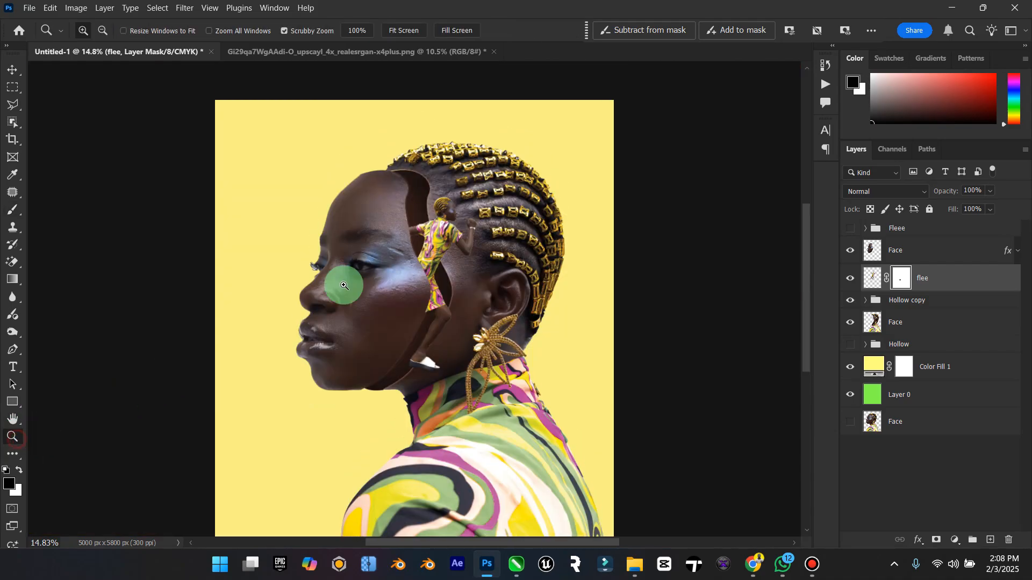
pyautogui.scroll(1, 401, 256)
pyautogui.moveTo(464, 216); pyautogui.dragTo(476, 237)
pyautogui.scroll(1, 459, 269)
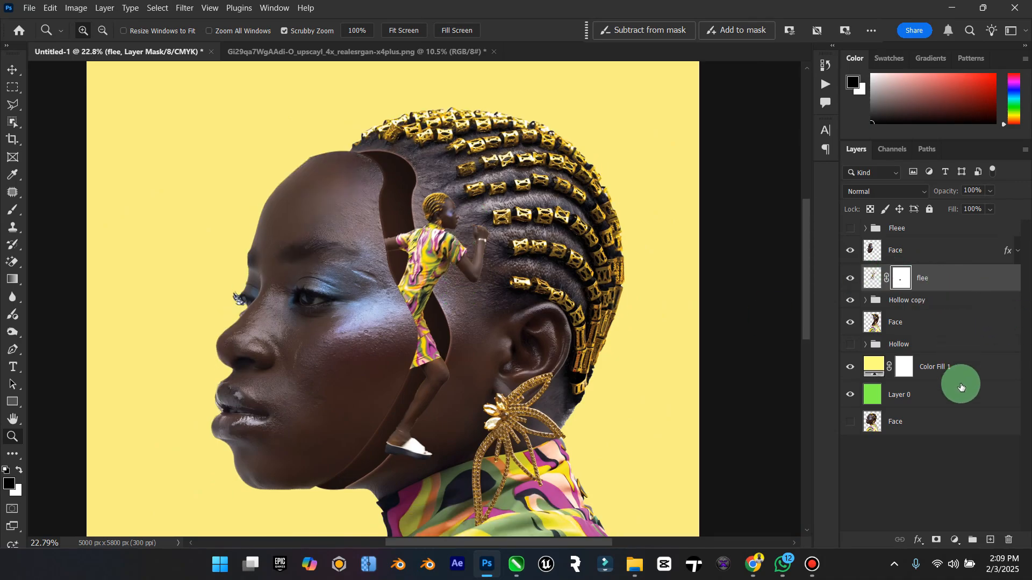
pyautogui.click(991, 540)
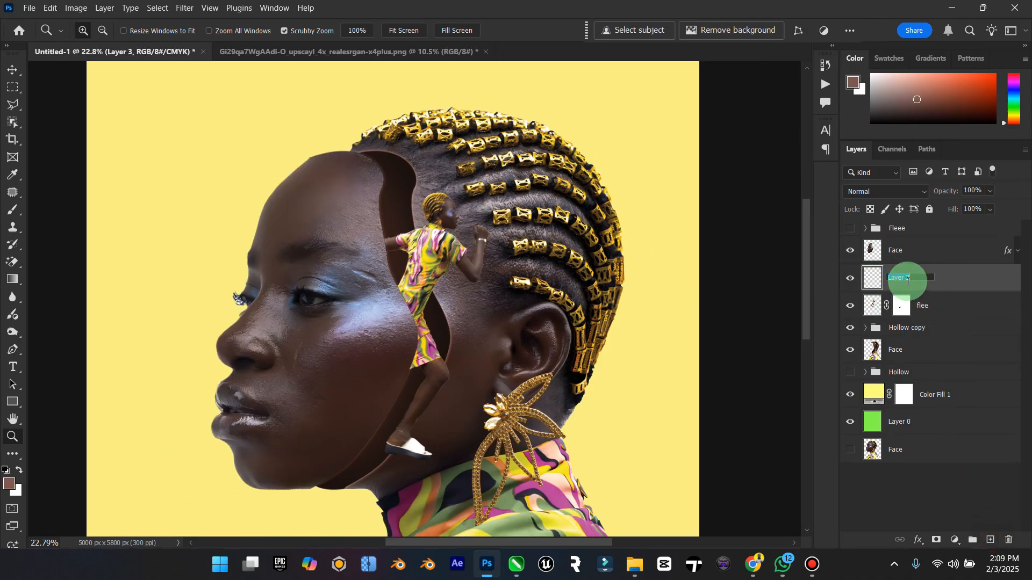
pyautogui.press('capslock')
pyautogui.write('hade')
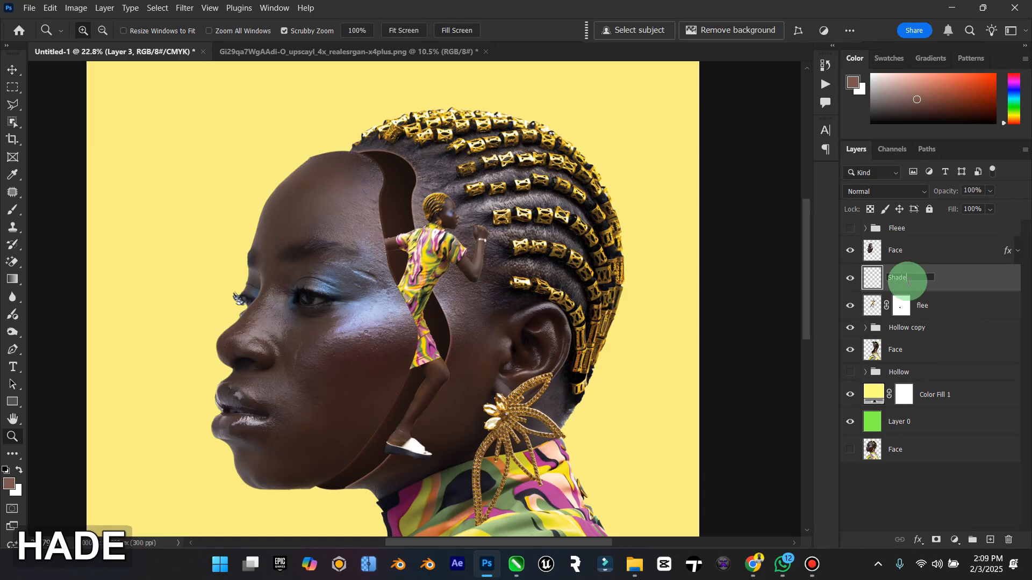
pyautogui.press('Return')
pyautogui.rightClick(933, 277)
pyautogui.click(849, 490)
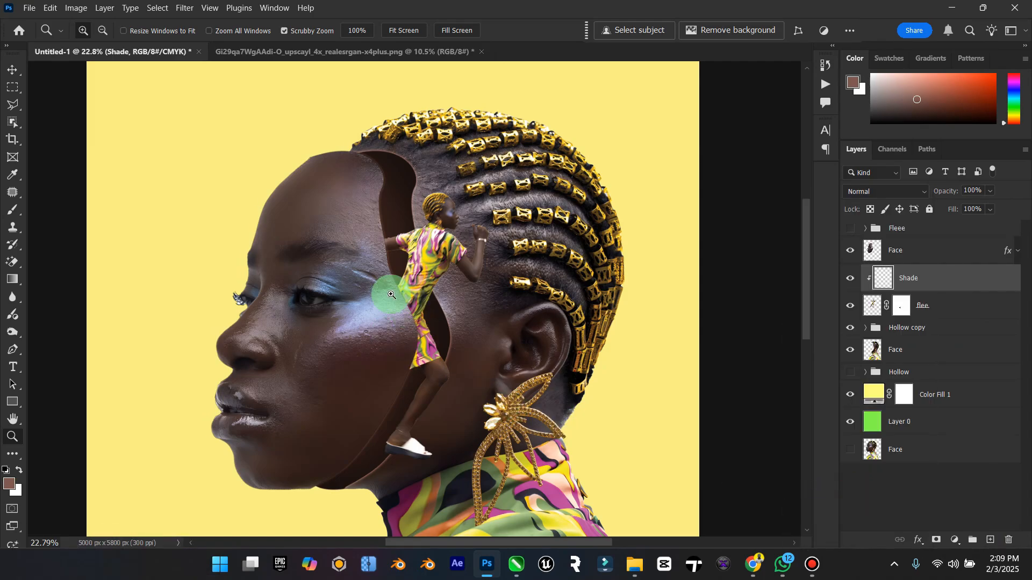
# Paint black shading on the Shade layer along the woman's side nearest the face edge with a soft 700 px brush.
pyautogui.click(11, 215)
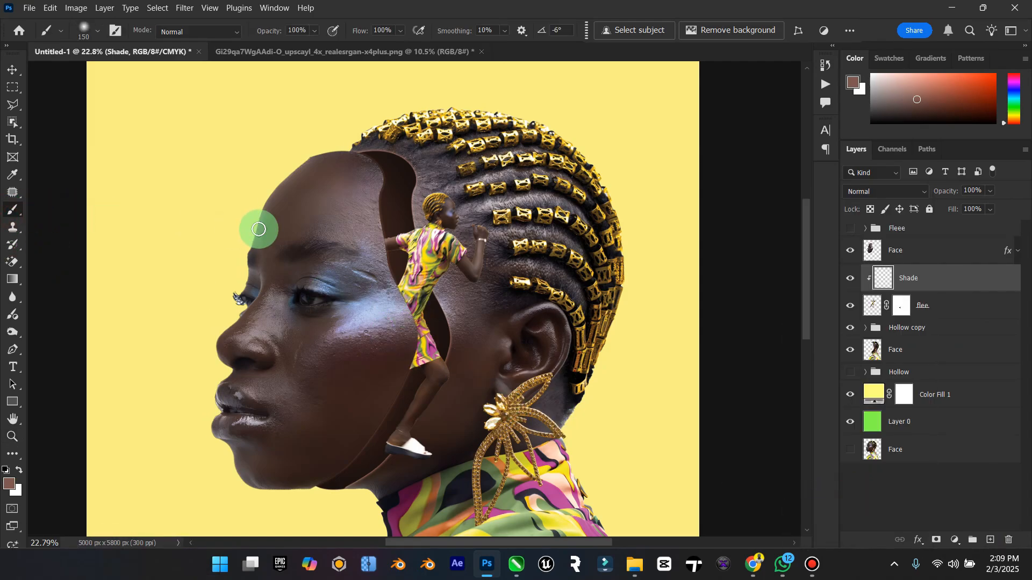
pyautogui.press(']')
pyautogui.press(']')
pyautogui.press(']')
pyautogui.press(']')
pyautogui.press(']')
pyautogui.moveTo(382, 251)
pyautogui.mouseDown()
pyautogui.moveTo(378, 293)
pyautogui.moveTo(369, 284)
pyautogui.mouseUp()
pyautogui.hotkey('ctrl', 'z')
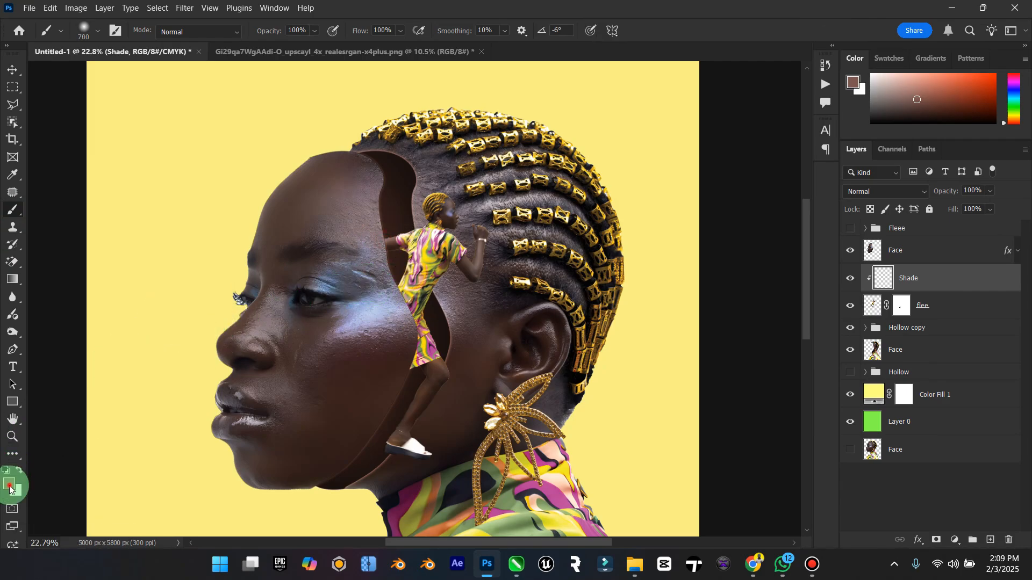
pyautogui.click(9, 483)
pyautogui.click(792, 356)
pyautogui.click(928, 181)
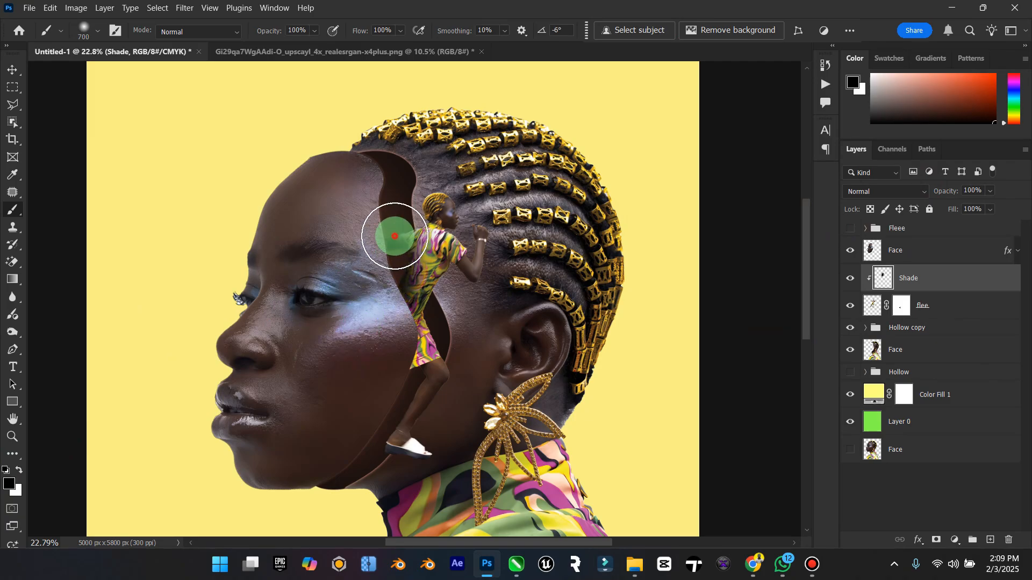
pyautogui.moveTo(394, 236)
pyautogui.mouseDown()
pyautogui.moveTo(387, 224)
pyautogui.moveTo(408, 221)
pyautogui.moveTo(390, 295)
pyautogui.mouseUp()
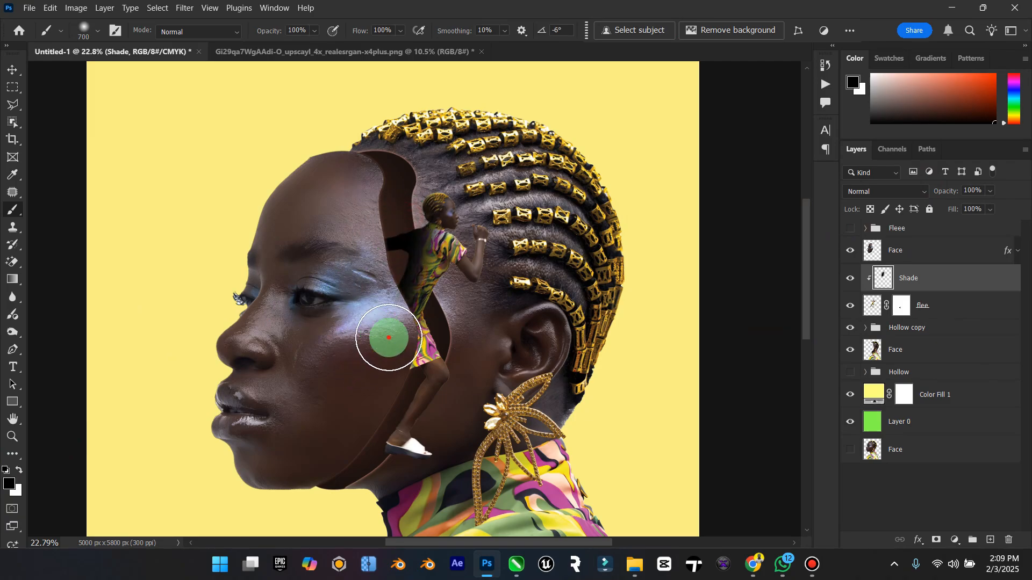
pyautogui.scroll(-1, 373, 385)
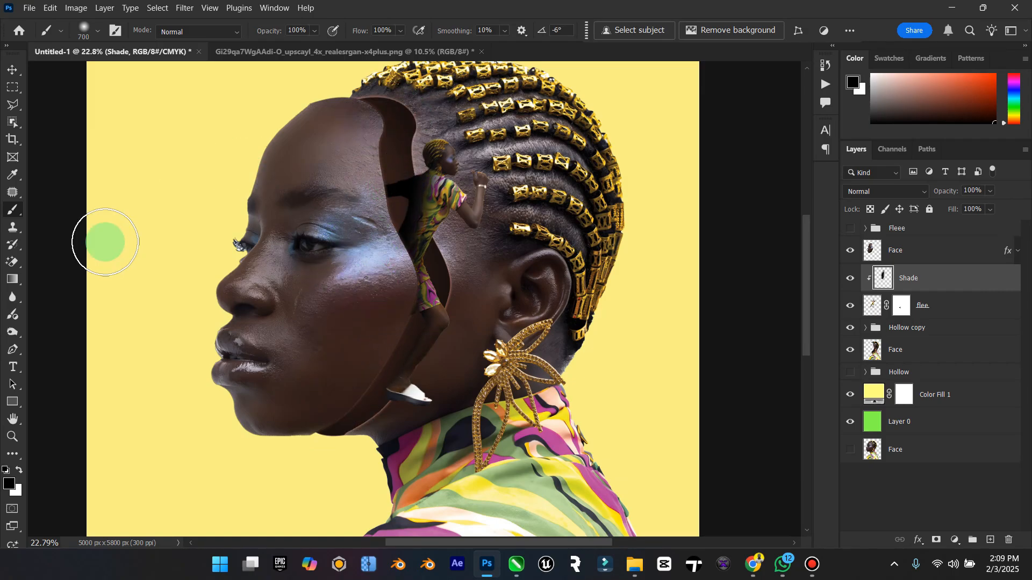
# Set the Shade layer's blend mode to Multiply and check the whole composition.
pyautogui.click(899, 188)
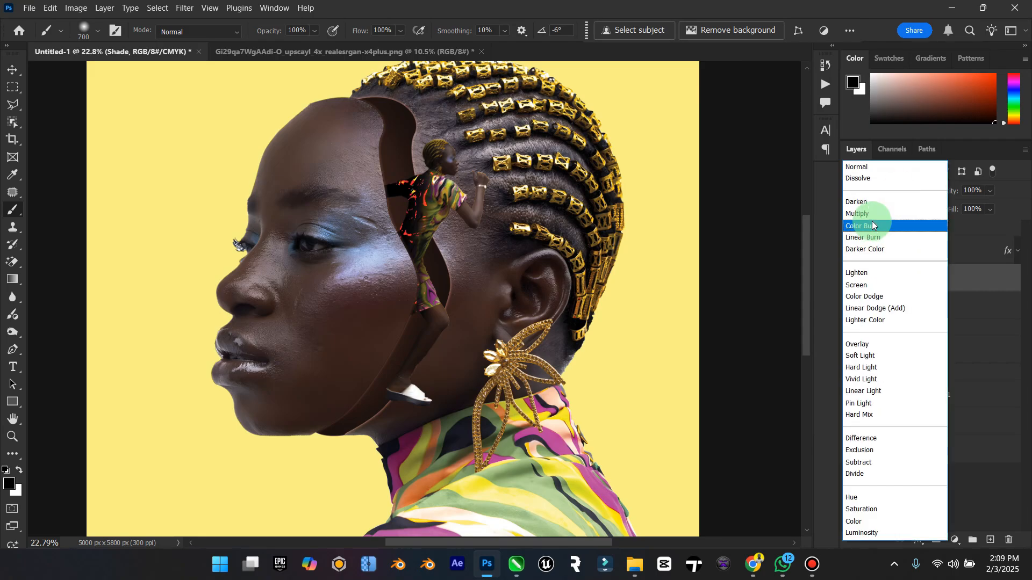
pyautogui.click(865, 210)
pyautogui.click(14, 422)
pyautogui.doubleClick(15, 423)
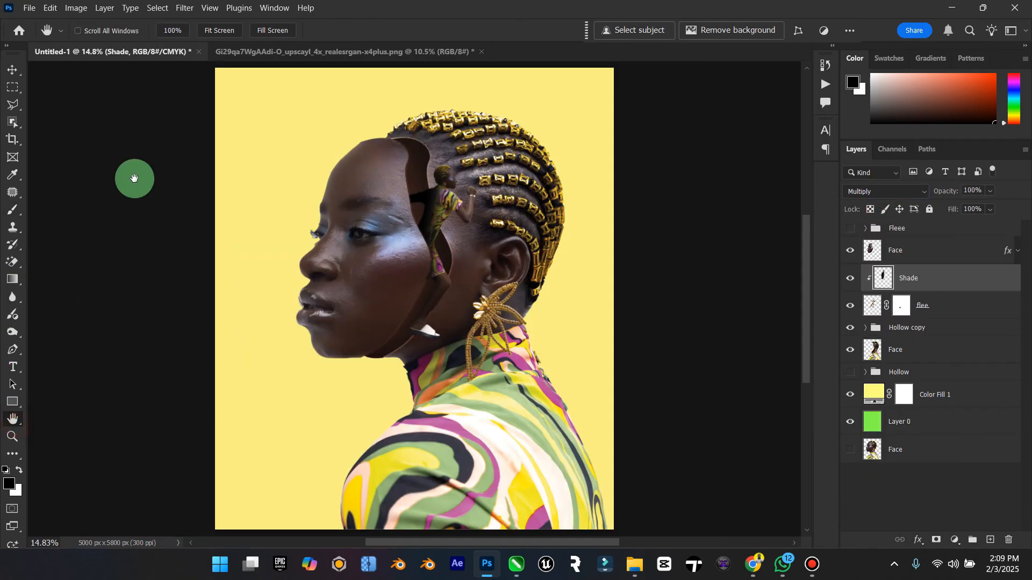
# Lower the Shade layer's opacity to 91%.
pyautogui.click(14, 69)
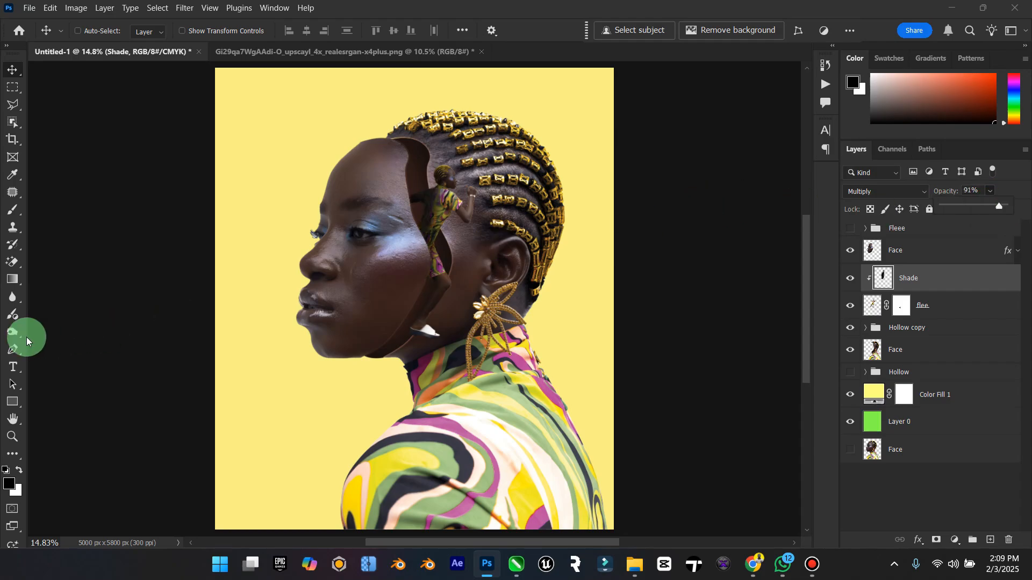
pyautogui.click(10, 419)
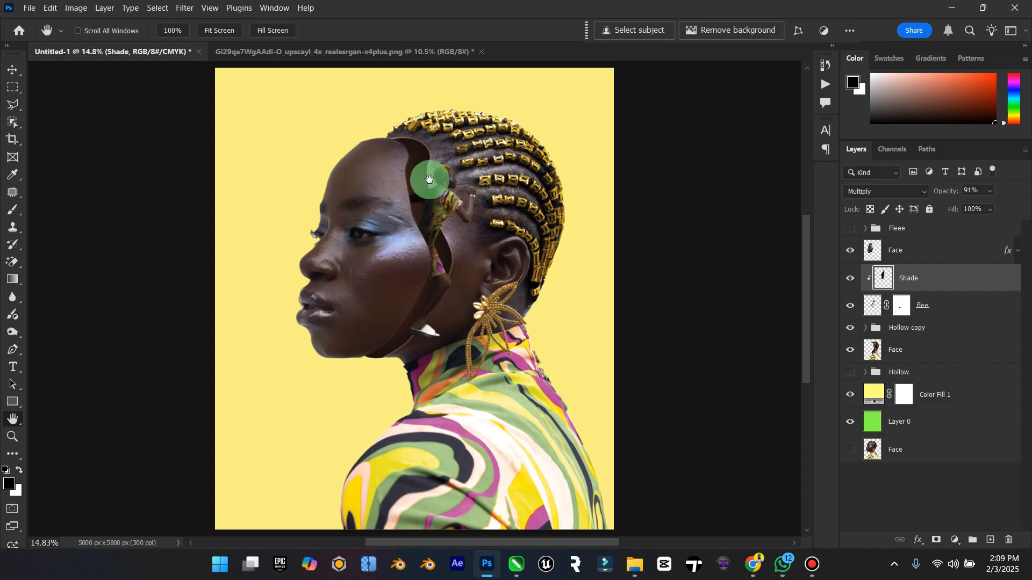
pyautogui.click(15, 70)
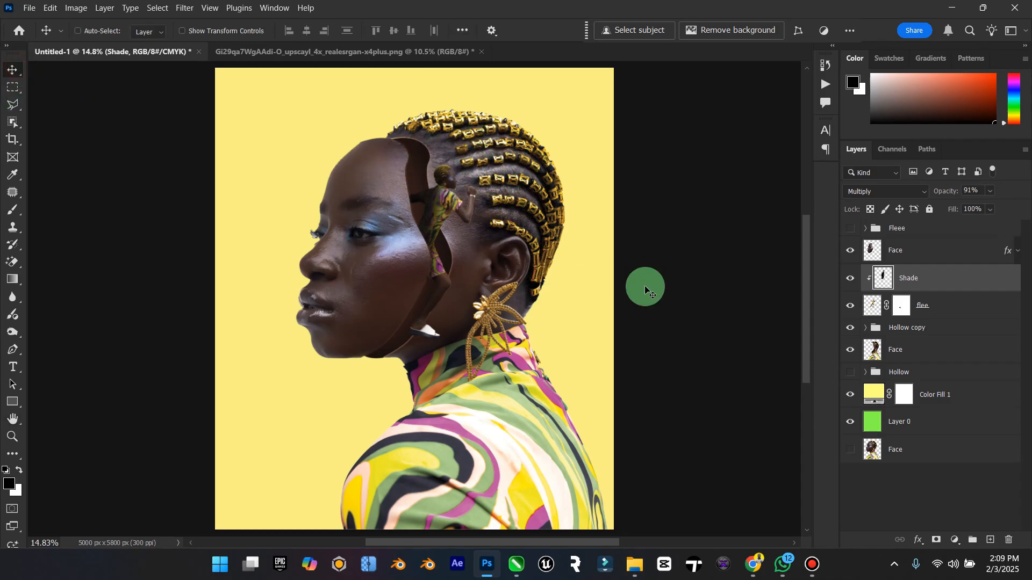
# Duplicate the woman's flee layer and apply the layer mask permanently on the lower of the two layers.
pyautogui.click(936, 315)
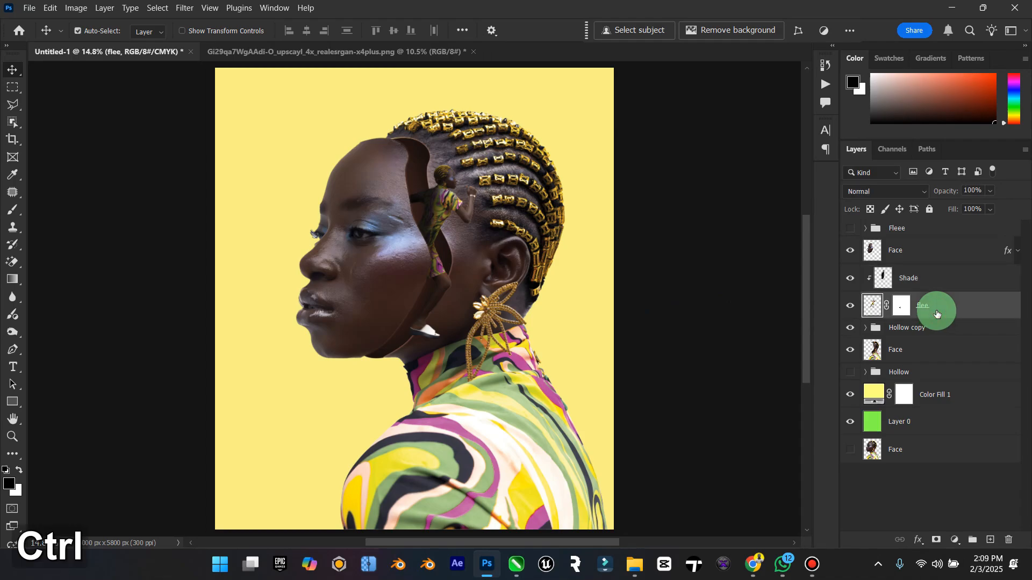
pyautogui.hotkey('ctrl', 'j')
pyautogui.rightClick(924, 330)
pyautogui.click(968, 341)
pyautogui.rightClick(898, 336)
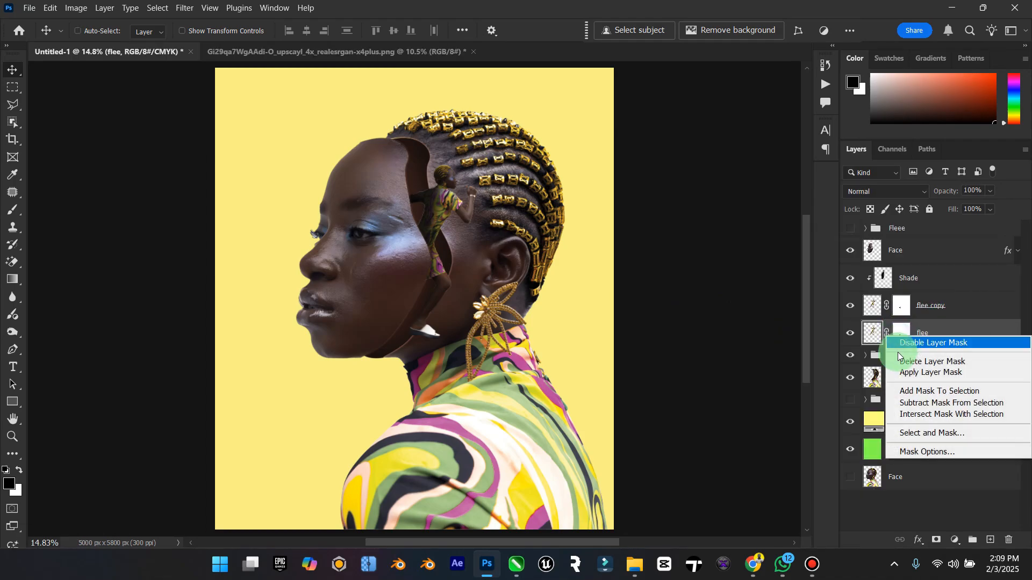
pyautogui.click(916, 371)
pyautogui.rightClick(914, 333)
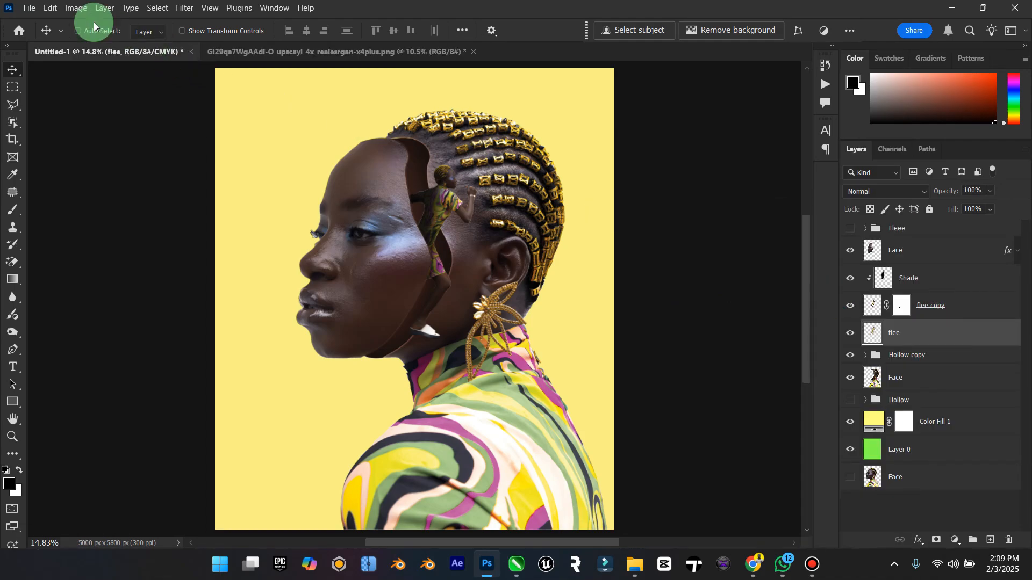
# Turn the lower flee layer into a black silhouette using Hue/Saturation with Lightness at -100.
pyautogui.click(76, 7)
pyautogui.moveTo(172, 42)
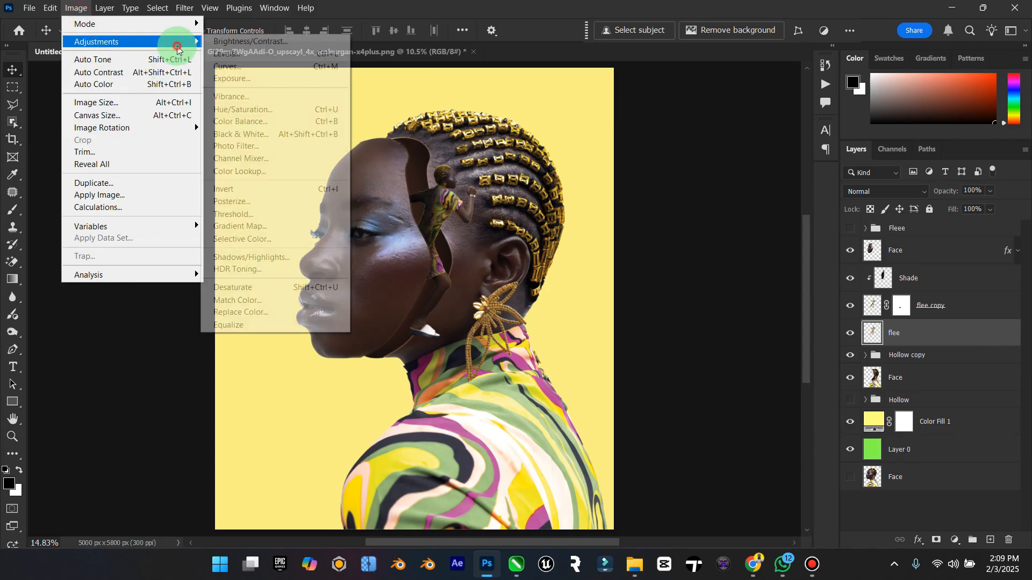
pyautogui.click(269, 110)
pyautogui.moveTo(677, 264); pyautogui.dragTo(529, 245)
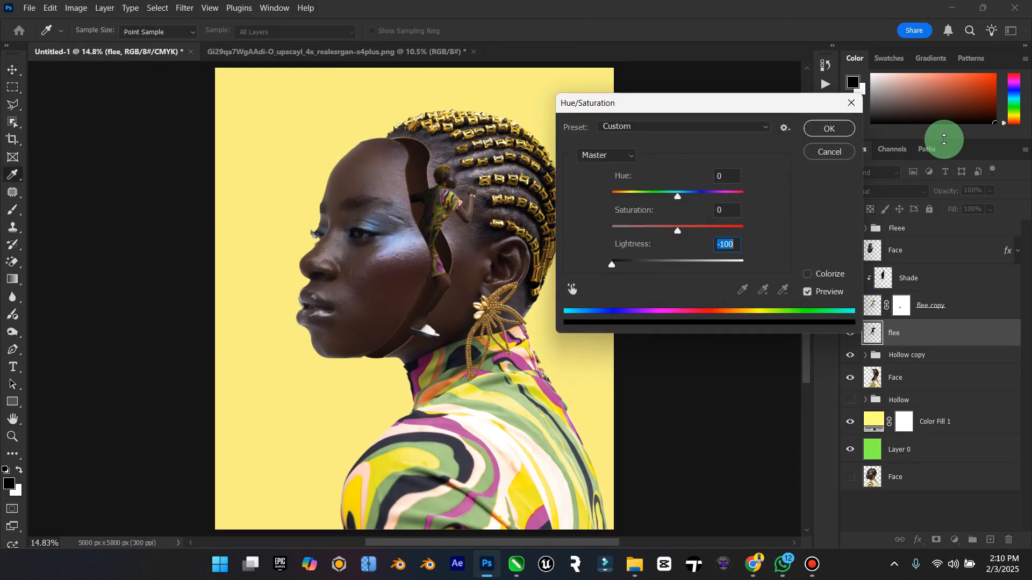
pyautogui.click(828, 129)
# Place the black flee layer beneath the Hollow copy group and clip it to the Face layer below.
pyautogui.moveTo(940, 328); pyautogui.dragTo(925, 358)
pyautogui.rightClick(920, 350)
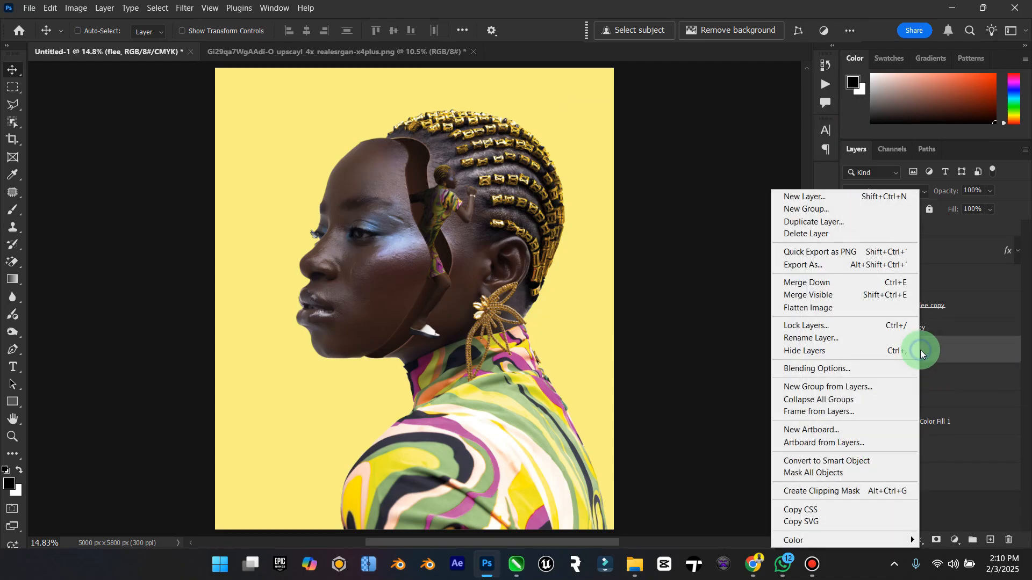
pyautogui.click(860, 491)
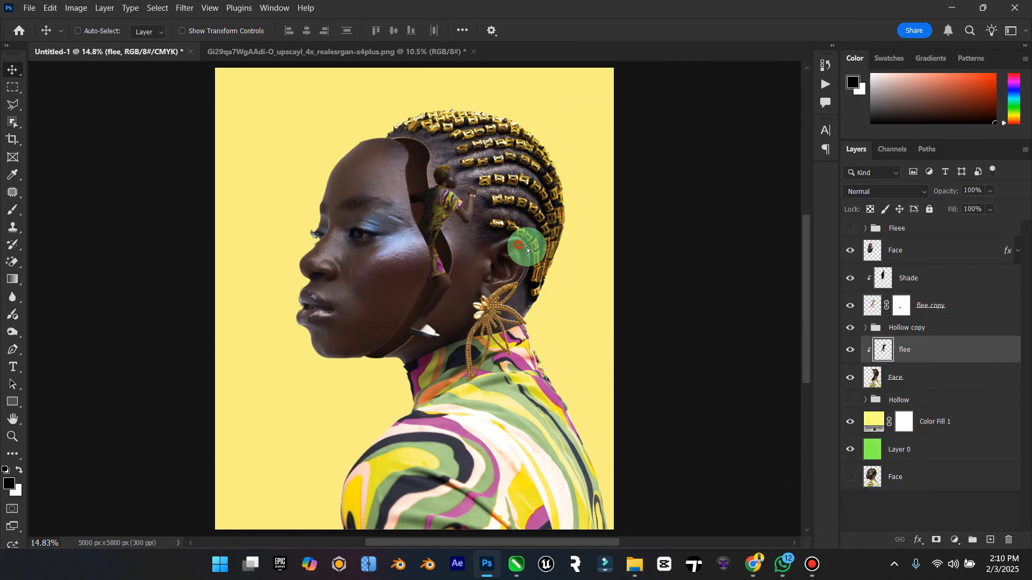
# Offset the black silhouette from the woman toward the back of the head and soften it with a 47-pixel Gaussian Blur.
pyautogui.moveTo(527, 247); pyautogui.dragTo(525, 250)
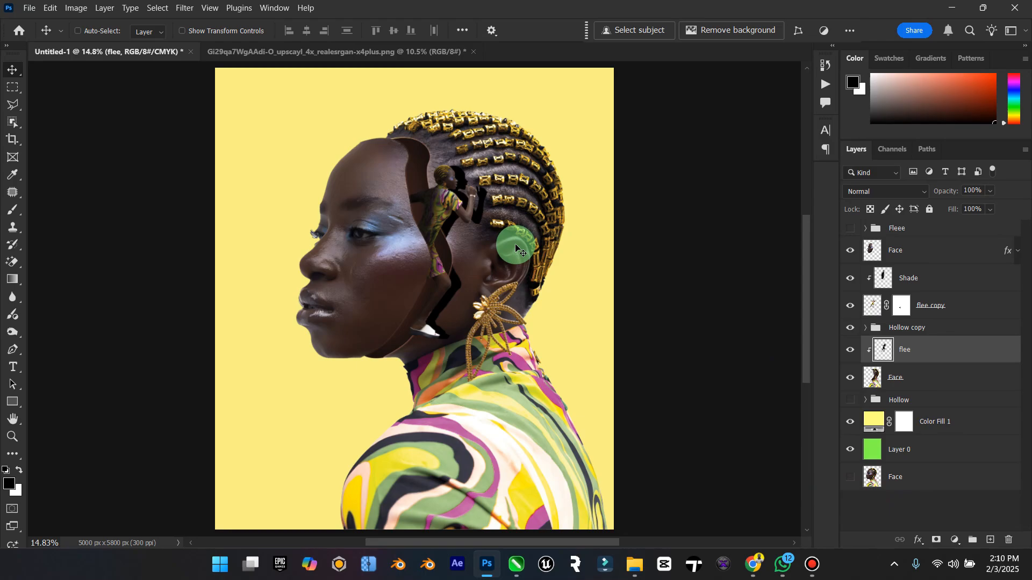
pyautogui.click(183, 8)
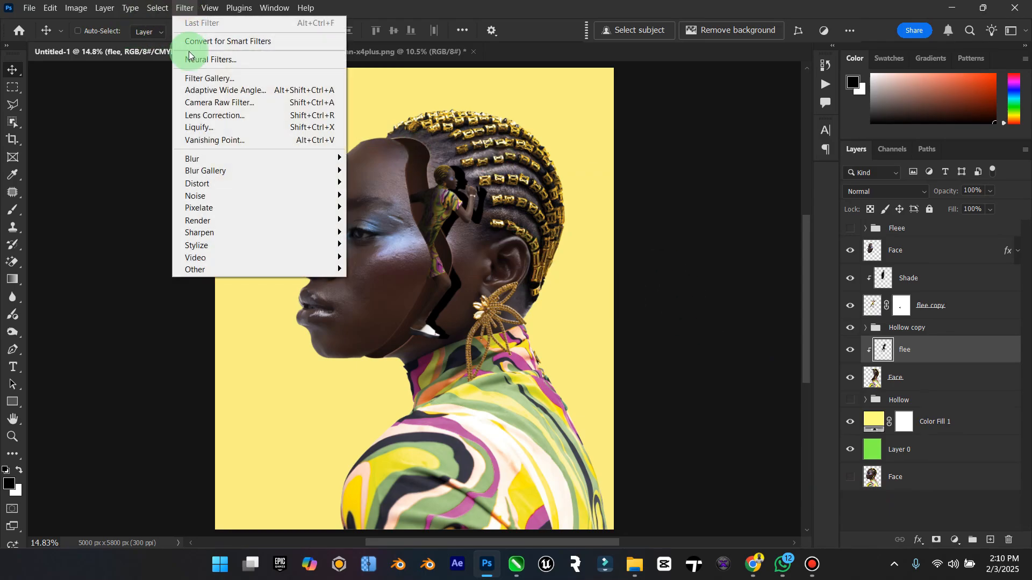
pyautogui.moveTo(224, 159)
pyautogui.click(410, 210)
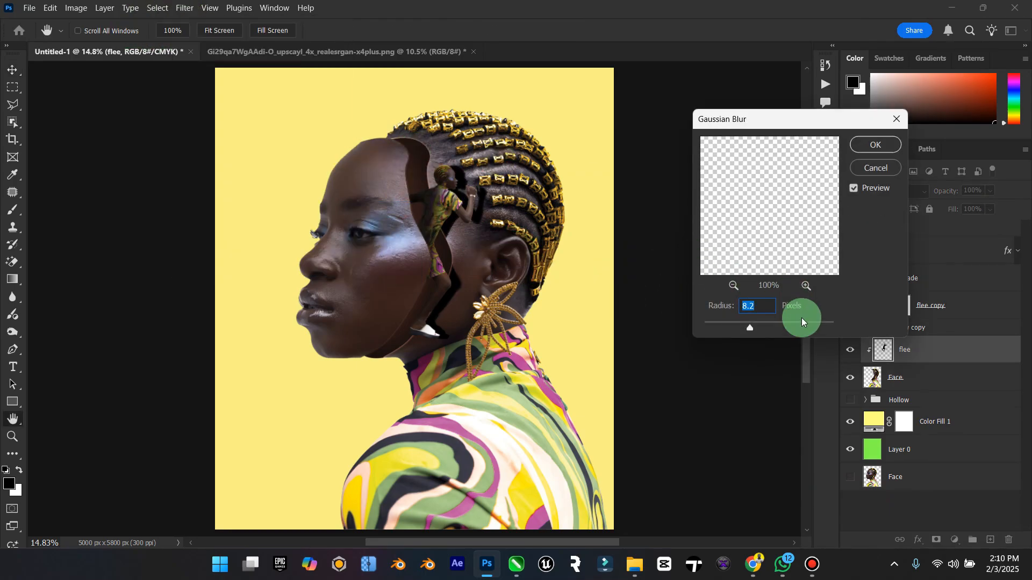
pyautogui.click(774, 326)
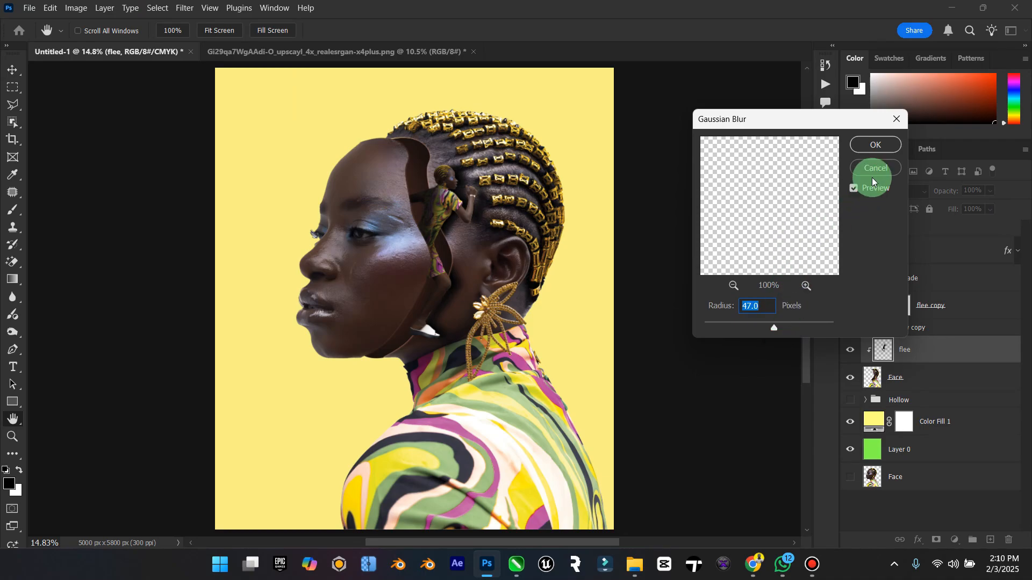
# Apply the 47-pixel Gaussian Blur to the flee layer and set it to Multiply at 64% opacity.
pyautogui.click(874, 156)
pyautogui.click(893, 192)
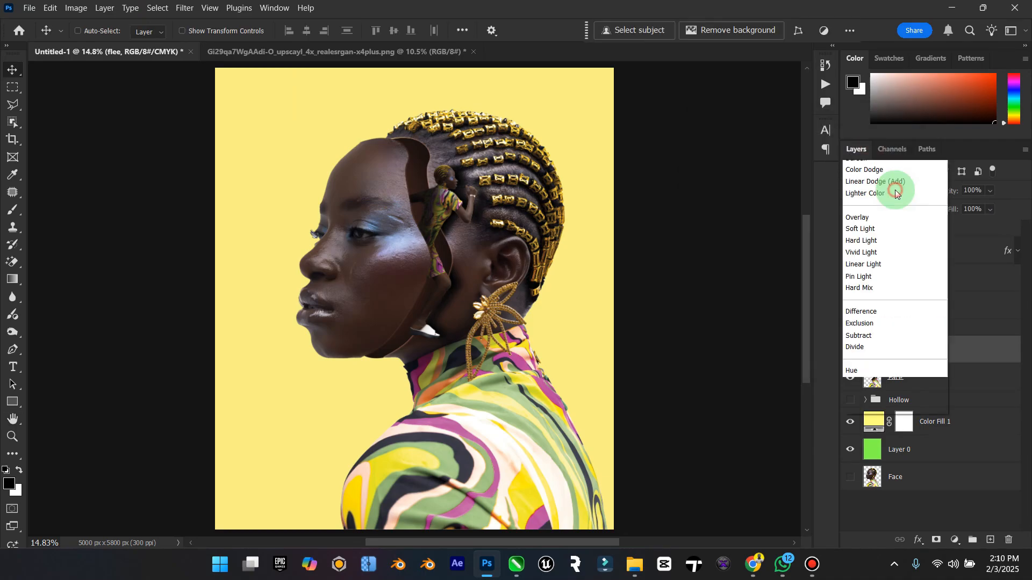
pyautogui.click(881, 214)
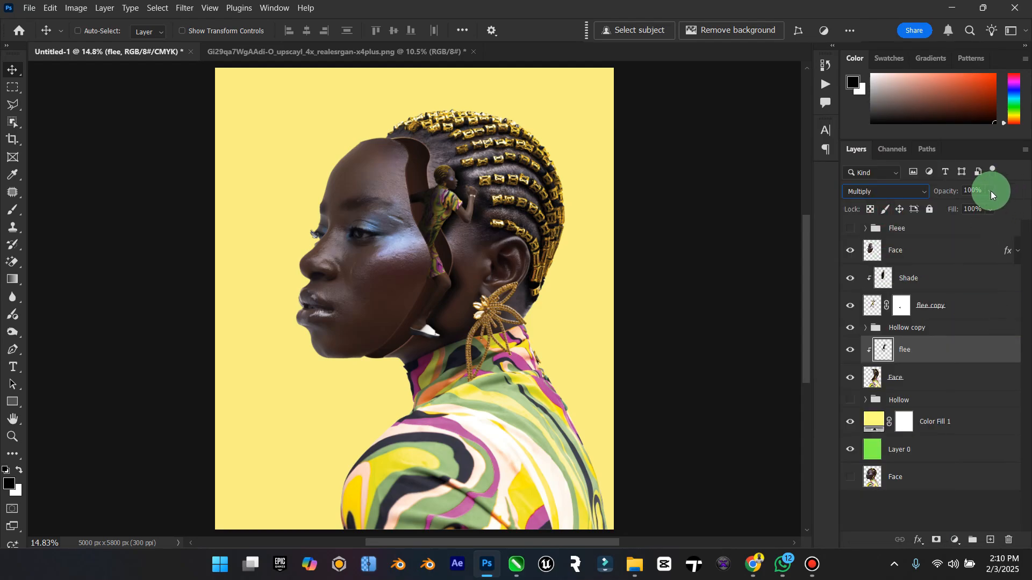
pyautogui.moveTo(992, 195)
pyautogui.mouseDown()
pyautogui.moveTo(960, 204)
pyautogui.moveTo(983, 211)
pyautogui.mouseUp()
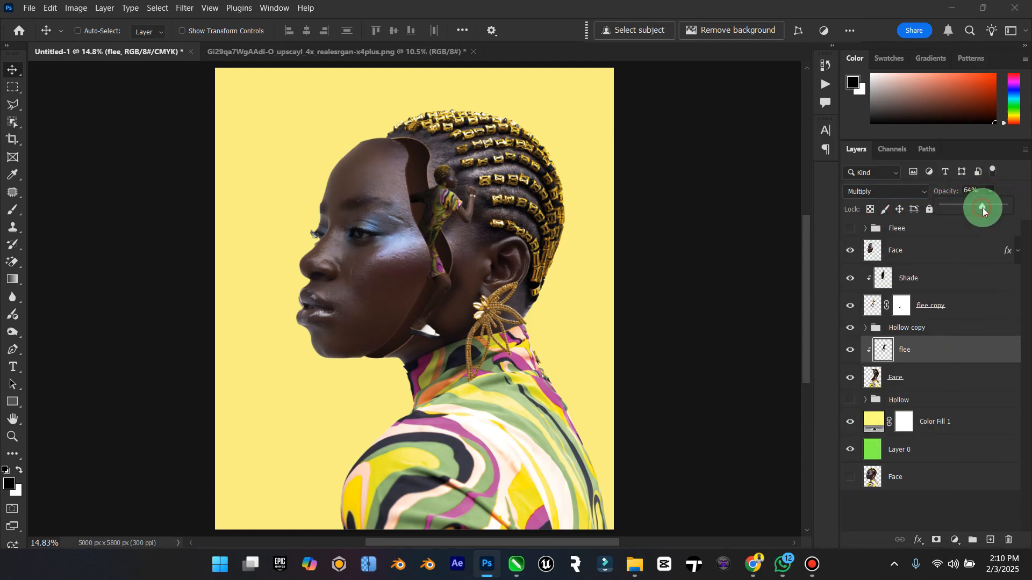
# Switch to File Explorer and open the Gi29qa8WIAAJGNe_upscayl_4x_realesrgan-x4plus image from Downloads in Photoshop.
pyautogui.click(14, 422)
pyautogui.click(12, 436)
pyautogui.moveTo(555, 272)
pyautogui.mouseDown()
pyautogui.moveTo(518, 271)
pyautogui.moveTo(551, 255)
pyautogui.mouseUp()
pyautogui.click(17, 74)
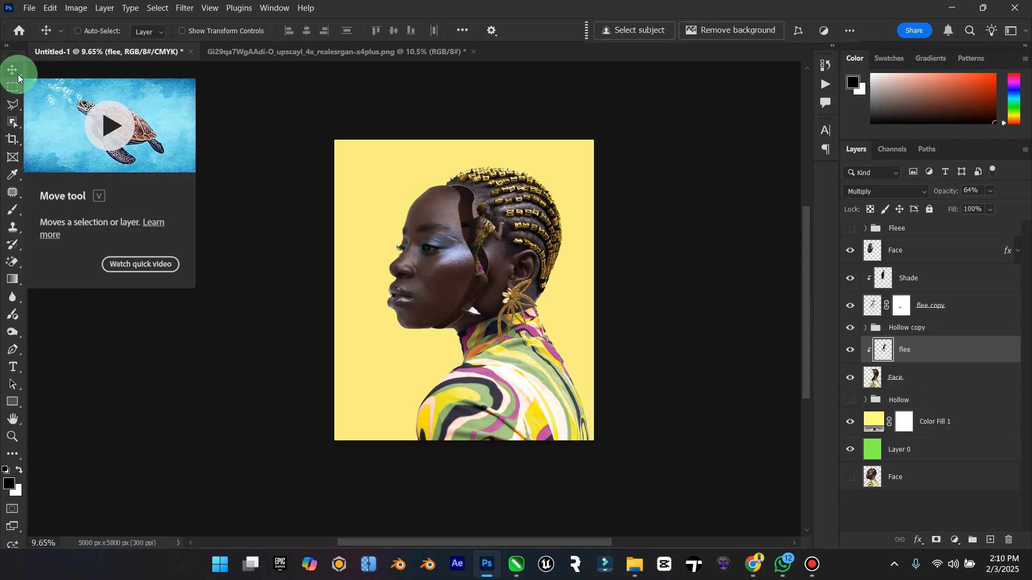
pyautogui.click(634, 565)
pyautogui.click(299, 134)
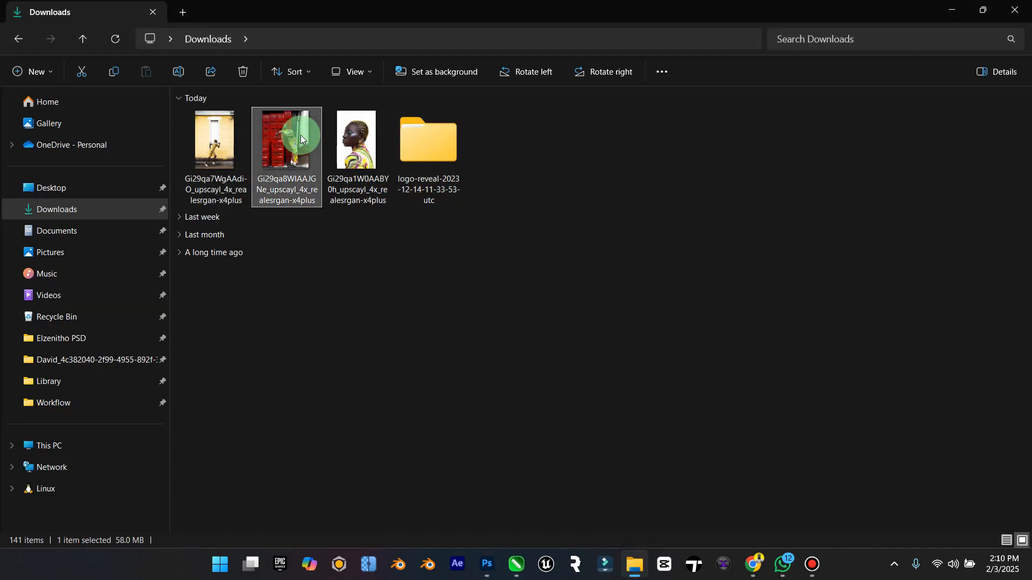
pyautogui.rightClick(301, 135)
pyautogui.moveTo(459, 68)
pyautogui.click(602, 86)
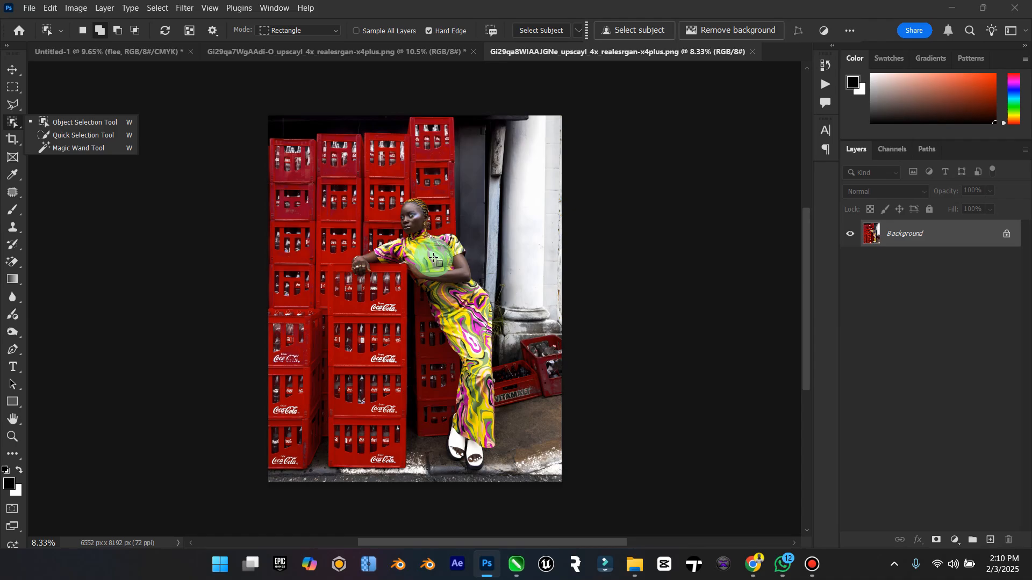
# Select the woman leaning on the crates with the Object Selection tool.
pyautogui.click(56, 123)
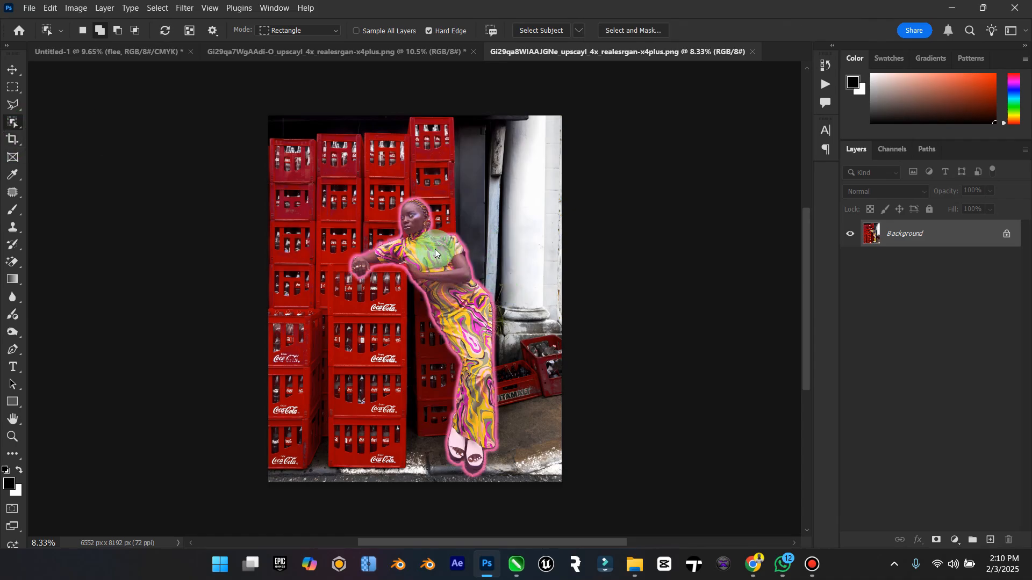
pyautogui.click(392, 223)
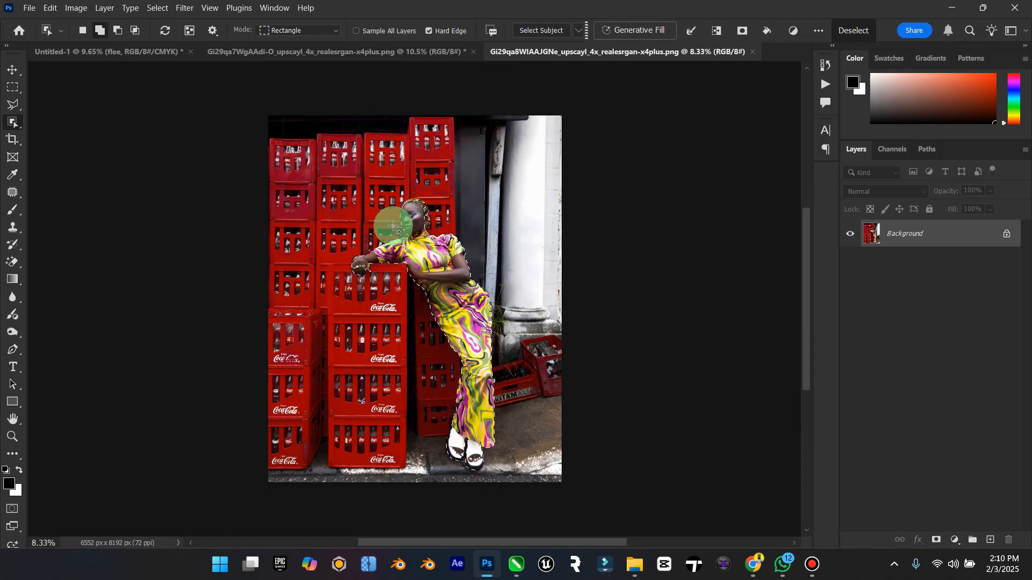
# Add the earring, ear and braided hair outline to the woman's selection with the Polygonal Lasso.
pyautogui.click(9, 110)
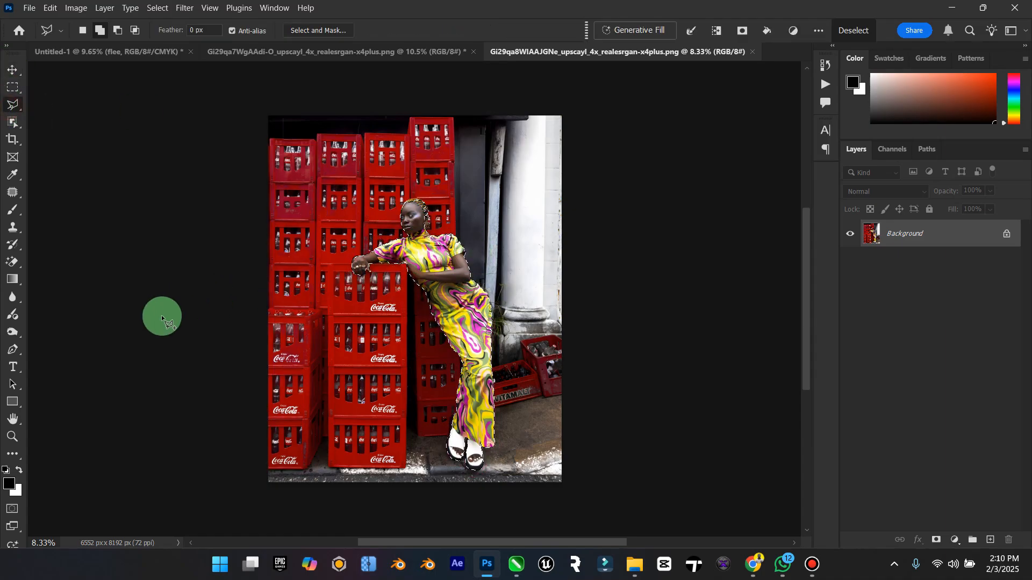
pyautogui.click(12, 436)
pyautogui.moveTo(405, 217); pyautogui.dragTo(512, 209)
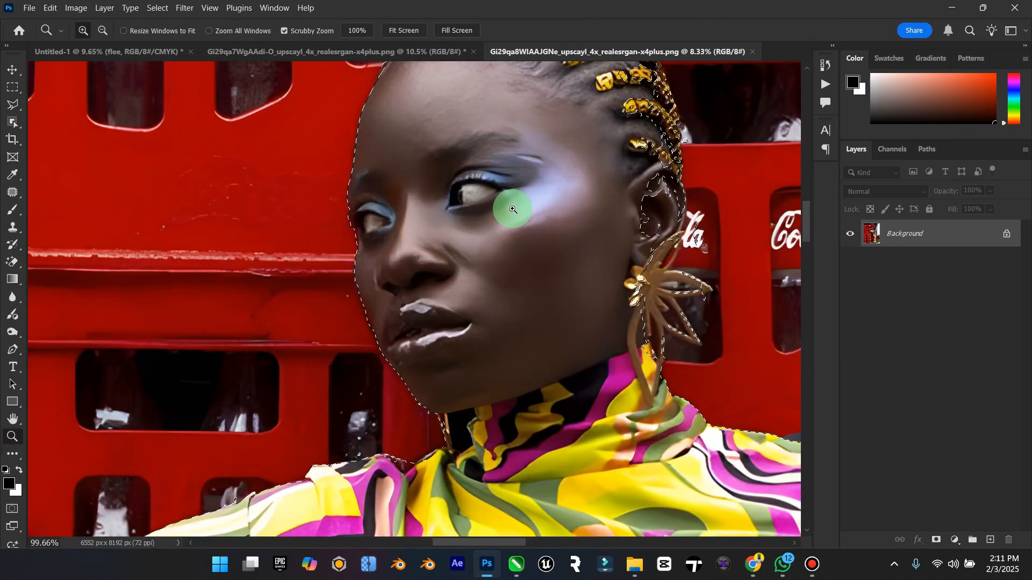
pyautogui.click(13, 105)
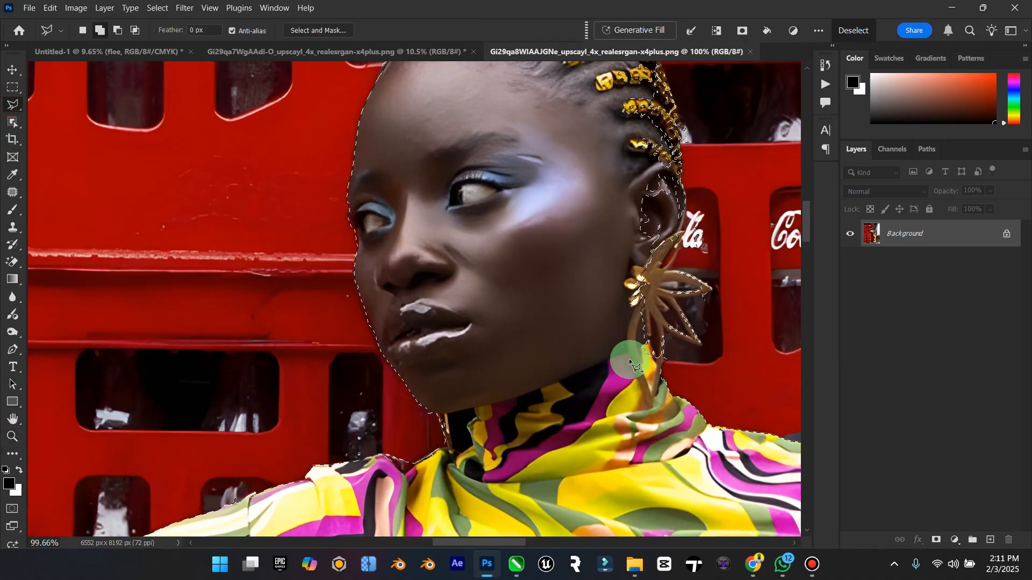
pyautogui.click(660, 381)
pyautogui.click(664, 329)
pyautogui.click(701, 345)
pyautogui.click(677, 298)
pyautogui.click(714, 289)
pyautogui.click(687, 272)
pyautogui.click(672, 269)
pyautogui.click(684, 229)
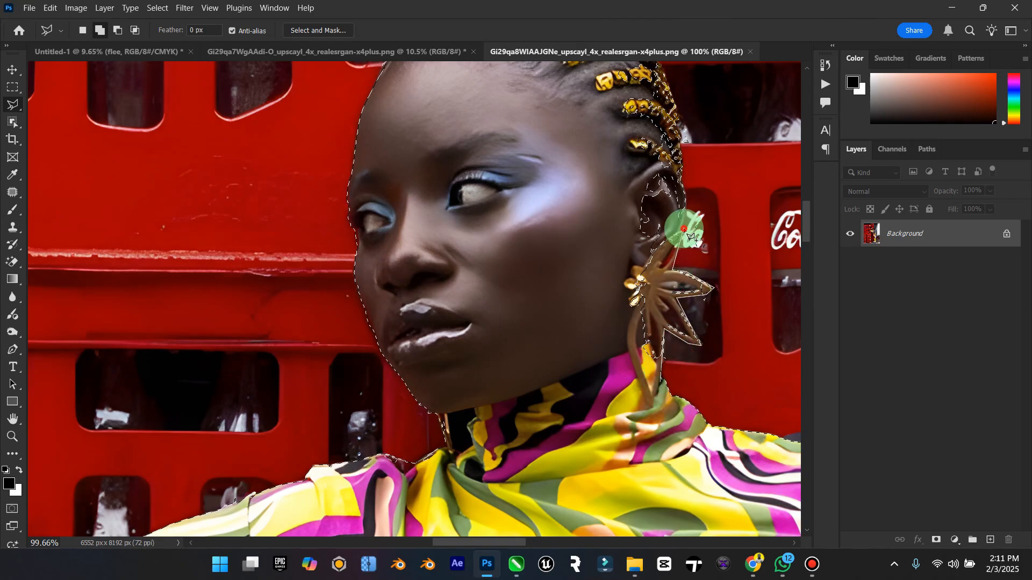
pyautogui.click(685, 195)
pyautogui.scroll(3, 680, 161)
pyautogui.click(666, 253)
pyautogui.click(641, 216)
pyautogui.click(603, 180)
pyautogui.click(562, 171)
pyautogui.click(500, 166)
pyautogui.click(423, 195)
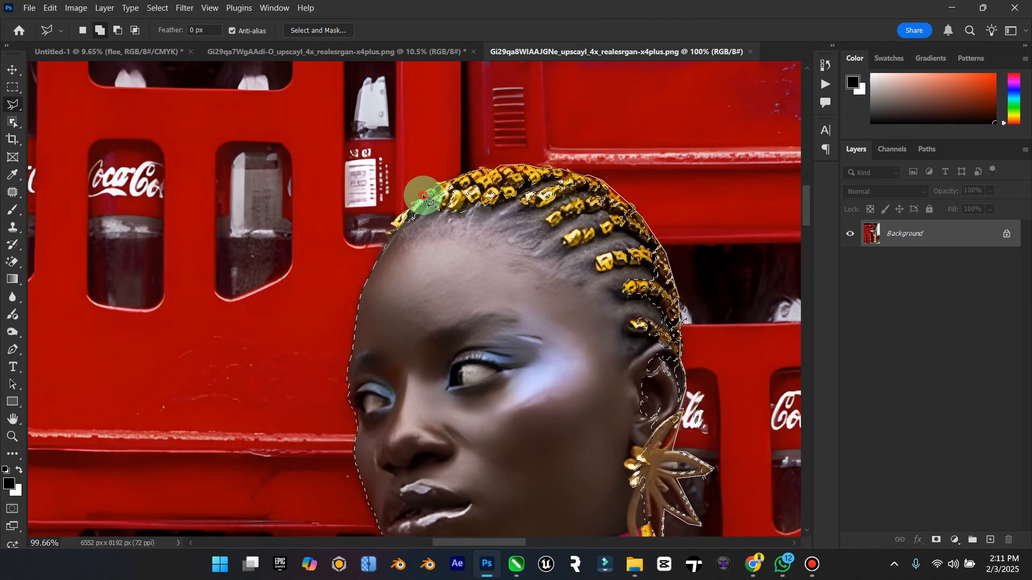
pyautogui.scroll(-6, 433, 403)
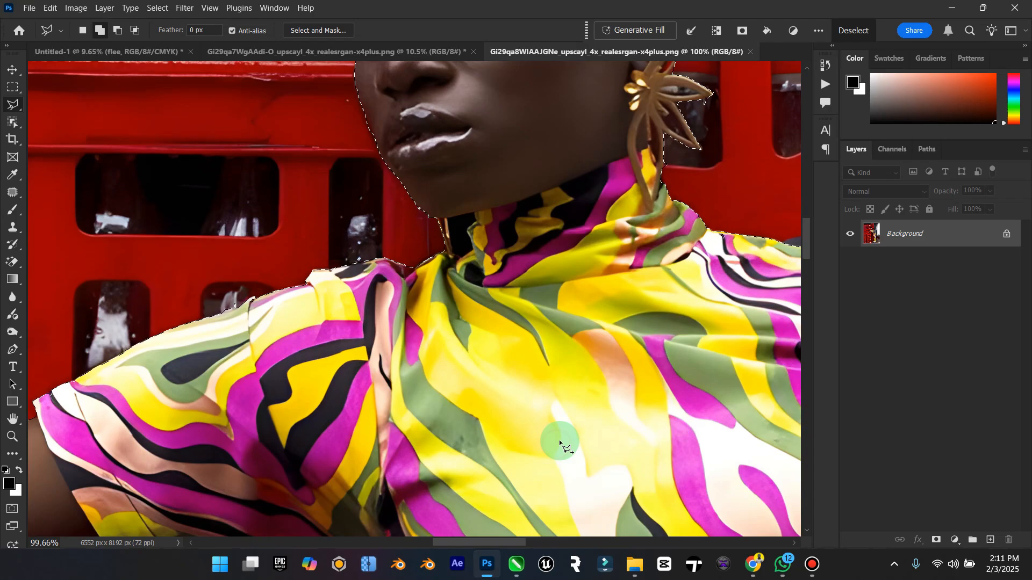
# Add the missed fingertips of the hand resting on the crate to the selection.
pyautogui.scroll(-3, 559, 442)
pyautogui.click(345, 412)
pyautogui.scroll(-3, 575, 335)
pyautogui.hotkey('ctrl', '0')
pyautogui.moveTo(316, 233); pyautogui.dragTo(397, 292)
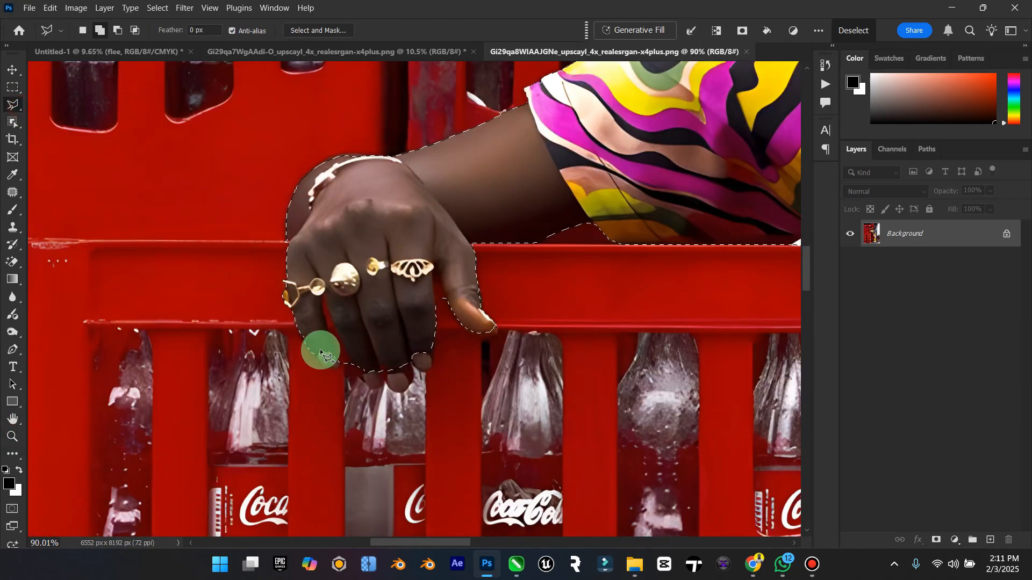
pyautogui.click(320, 361)
pyautogui.click(340, 368)
pyautogui.click(364, 383)
pyautogui.click(383, 387)
pyautogui.click(403, 392)
pyautogui.click(431, 367)
pyautogui.doubleClick(437, 309)
# Subtract the gap between the first two fingers of the resting hand from the selection.
pyautogui.keyDown('alt'); pyautogui.click(346, 373); pyautogui.keyUp('alt')
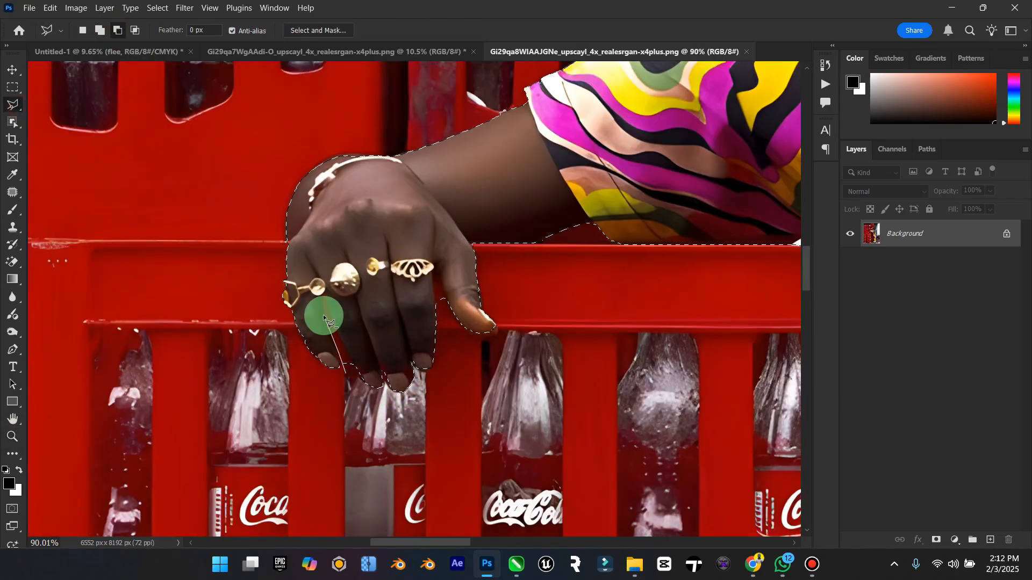
pyautogui.click(323, 314)
pyautogui.doubleClick(349, 367)
# Return the lasso to adding and include the missed heel area of the left sandal beside the dress.
pyautogui.click(99, 30)
pyautogui.scroll(-3, 487, 322)
pyautogui.hotkey('ctrl', '0')
pyautogui.press('z')
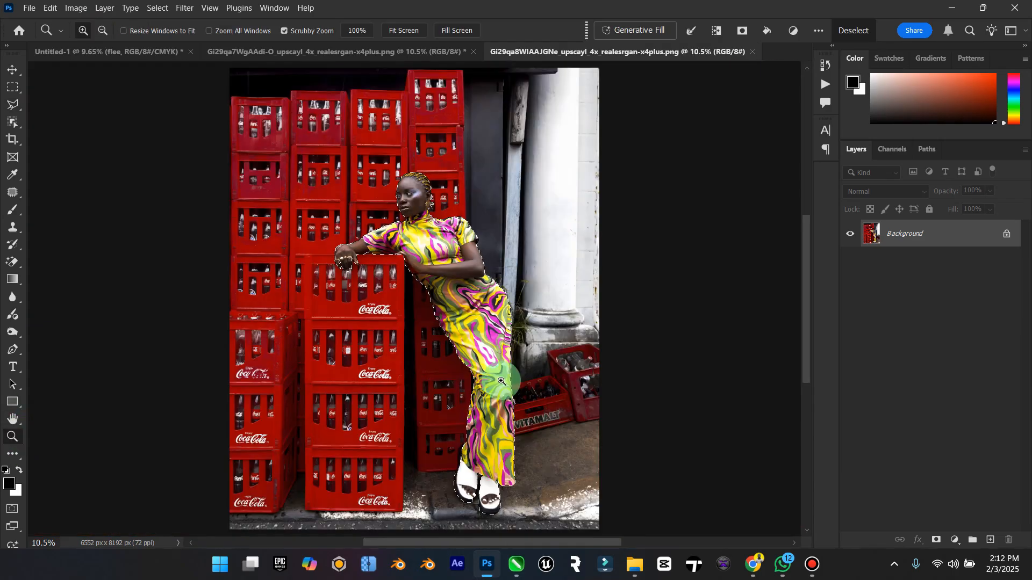
pyautogui.moveTo(484, 474); pyautogui.dragTo(559, 474)
pyautogui.press('l')
pyautogui.scroll(4, 258, 178)
pyautogui.click(340, 401)
pyautogui.click(264, 408)
pyautogui.doubleClick(335, 161)
# Add the missed patches along the dress hem above the right sandal to the selection.
pyautogui.scroll(-4, 430, 344)
pyautogui.click(444, 194)
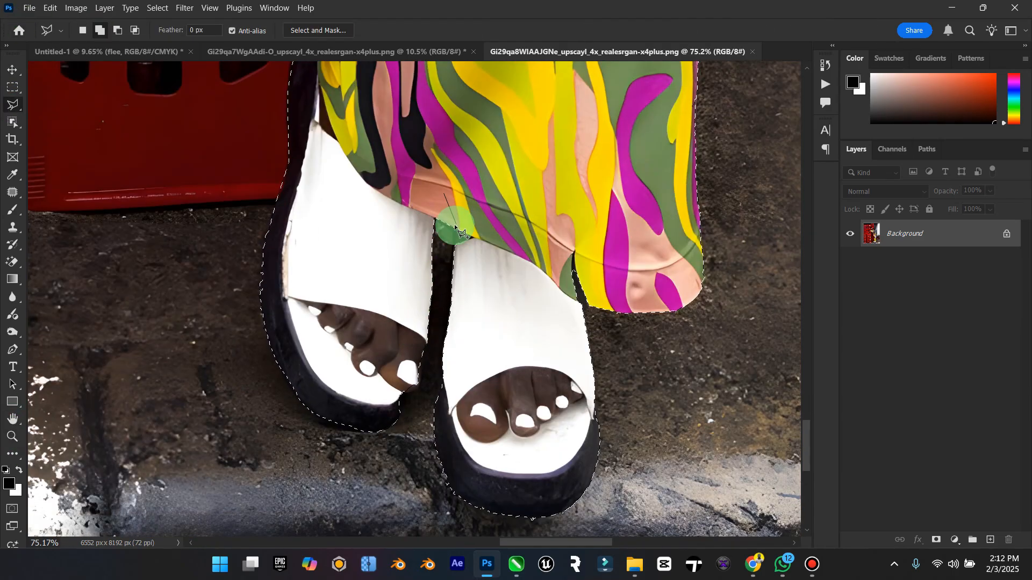
pyautogui.doubleClick(473, 237)
pyautogui.click(576, 271)
pyautogui.click(581, 302)
pyautogui.doubleClick(628, 276)
# Add the missed left edge of the dress below the hip and the upper body to the selection.
pyautogui.scroll(-2, 614, 354)
pyautogui.scroll(11, 614, 353)
pyautogui.click(694, 430)
pyautogui.scroll(3, 697, 416)
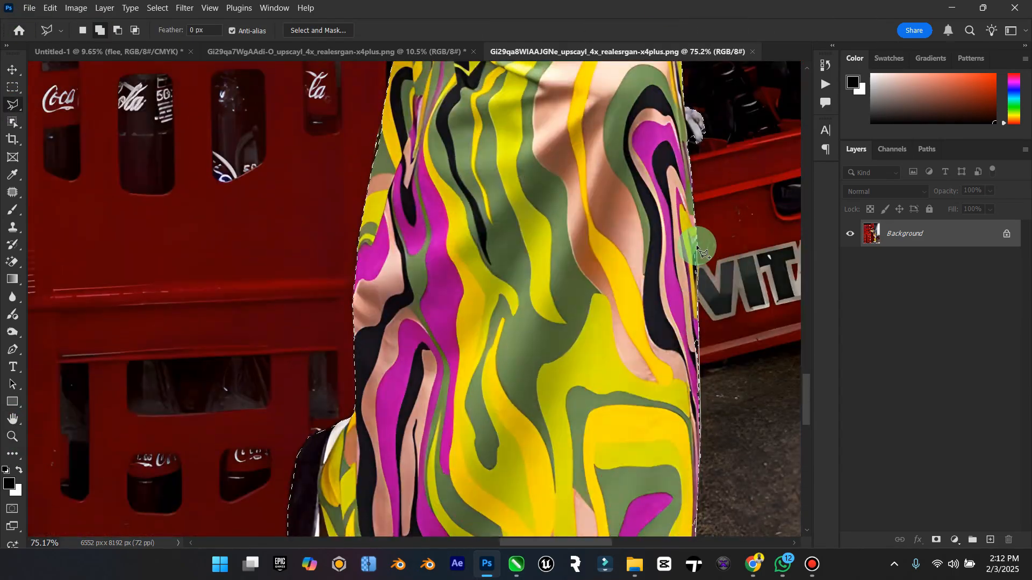
pyautogui.scroll(4, 696, 247)
pyautogui.click(118, 31)
pyautogui.scroll(8, 753, 323)
pyautogui.click(100, 30)
pyautogui.click(297, 340)
pyautogui.click(308, 412)
pyautogui.click(277, 384)
pyautogui.click(245, 300)
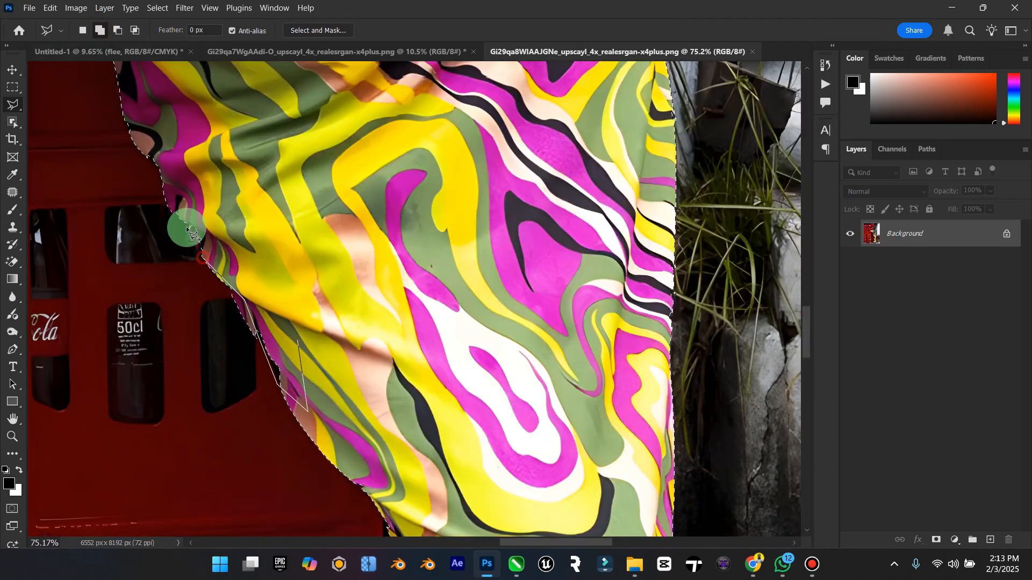
pyautogui.doubleClick(187, 227)
pyautogui.scroll(12, 253, 184)
pyautogui.click(365, 218)
pyautogui.doubleClick(202, 188)
pyautogui.doubleClick(13, 419)
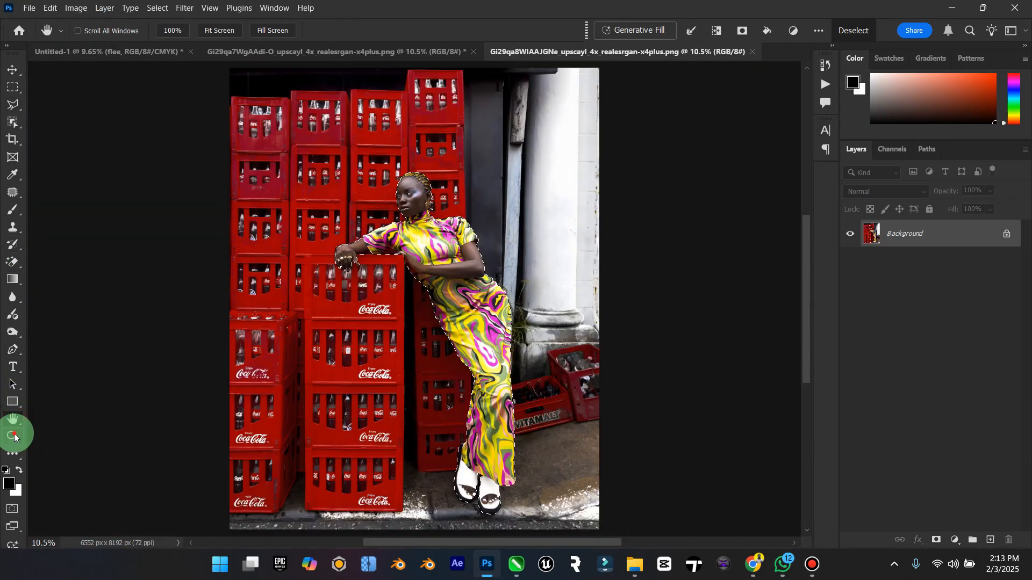
# Copy the selected woman to a new layer and check the cutout by toggling the Background's visibility.
pyautogui.hotkey('ctrl', 'j')
pyautogui.click(850, 262)
pyautogui.click(850, 262)
# Outline the front crate stack and the upper crates behind the woman with a Polygonal Lasso selection.
pyautogui.press('l')
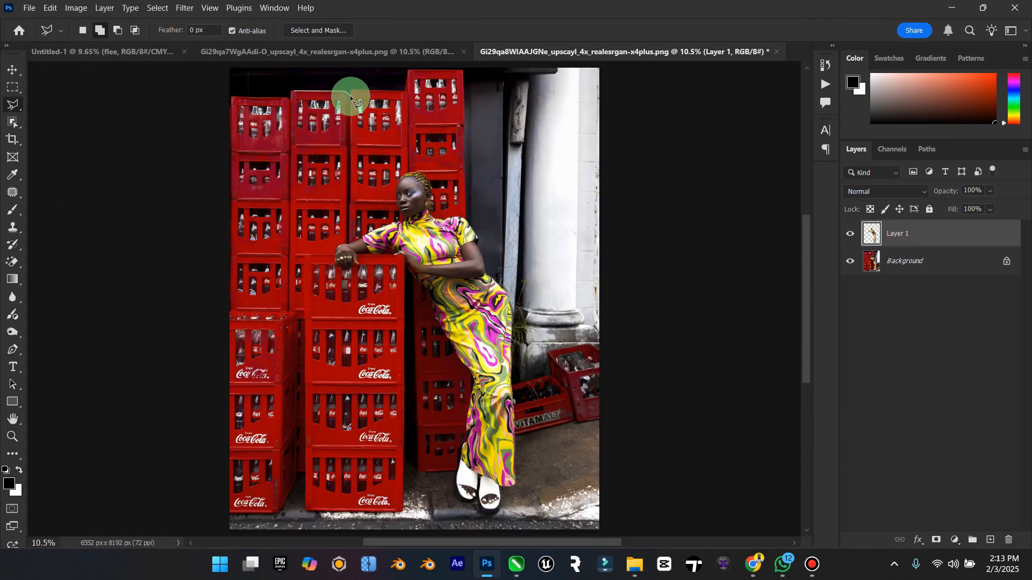
pyautogui.click(306, 510)
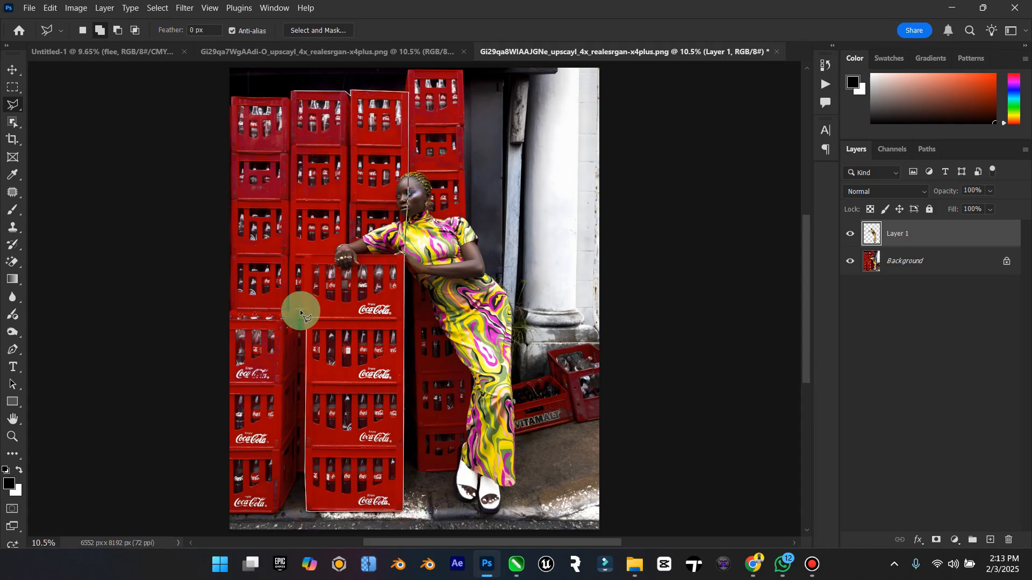
pyautogui.click(308, 255)
pyautogui.click(290, 254)
pyautogui.click(297, 95)
pyautogui.doubleClick(332, 92)
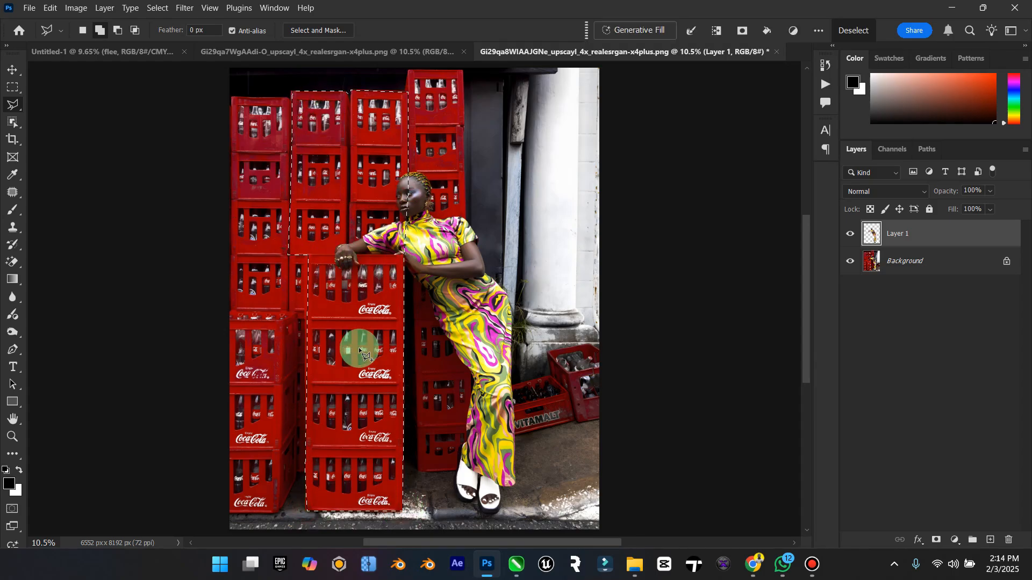
pyautogui.hotkey('ctrl', 'j')
pyautogui.click(850, 289)
pyautogui.hotkey('ctrl', 'z')
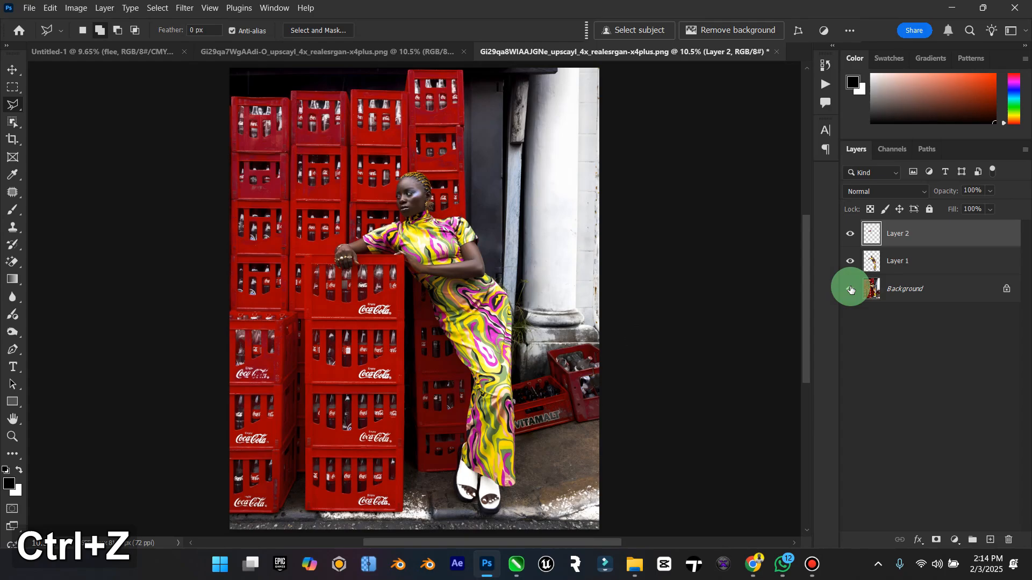
pyautogui.hotkey('ctrl', 'z')
# Copy the selected crates from the Background to a new layer and hide the Background.
pyautogui.click(909, 269)
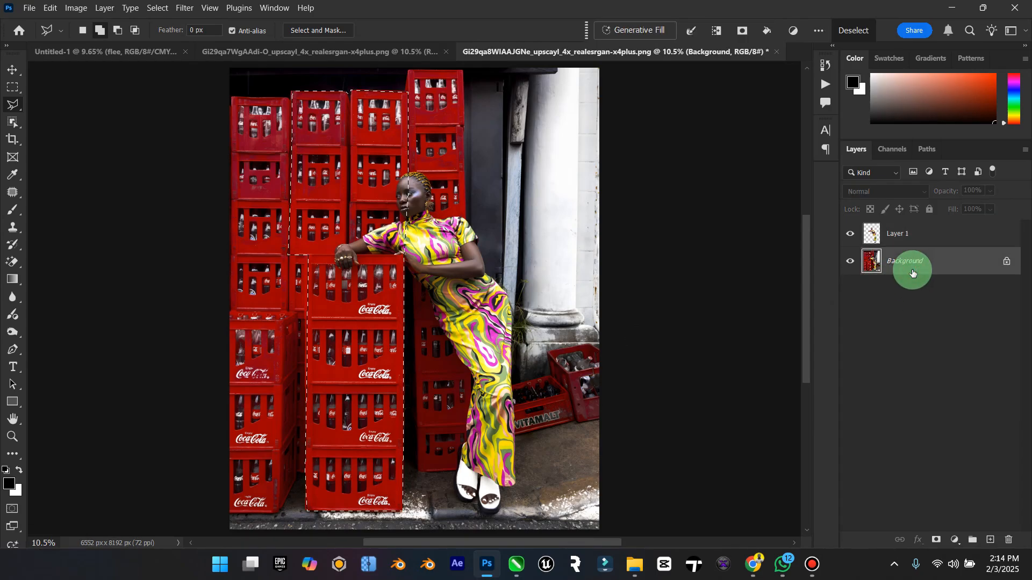
pyautogui.hotkey('ctrl', 'j')
pyautogui.click(854, 290)
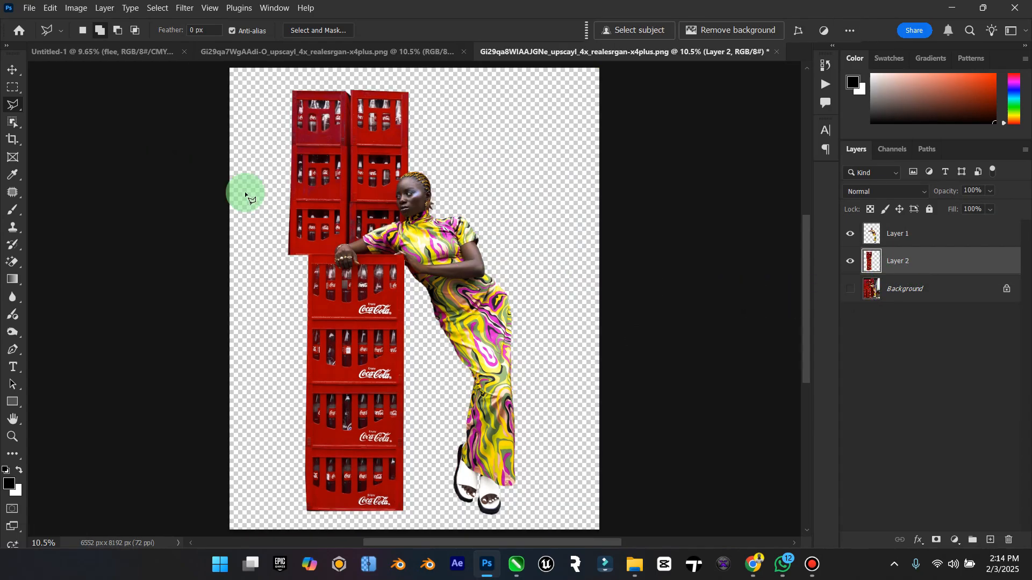
# Link the woman's layer and the crate layer together.
pyautogui.click(12, 70)
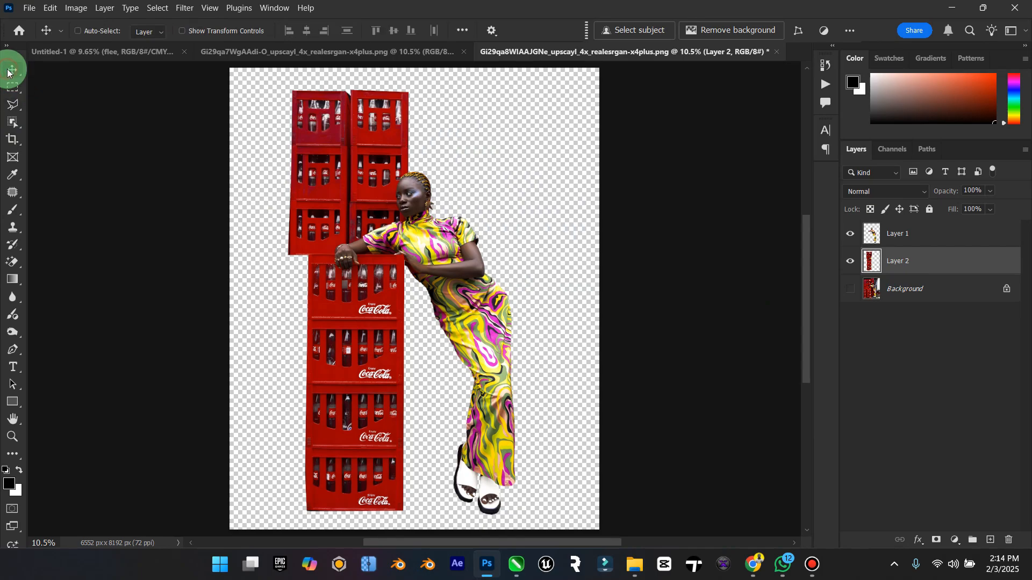
pyautogui.keyDown('shift'); pyautogui.click(916, 229); pyautogui.keyUp('shift')
pyautogui.rightClick(916, 228)
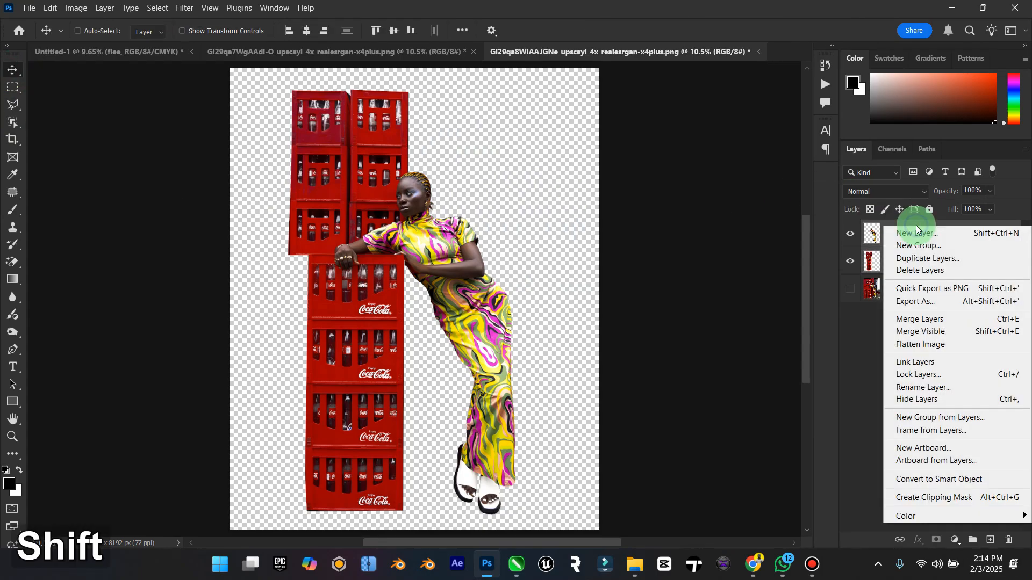
pyautogui.click(908, 366)
# Bring the linked woman and crates into the Untitled-1 document, stacked above the top Face layer at the canvas's left side.
pyautogui.moveTo(352, 135); pyautogui.dragTo(299, 145)
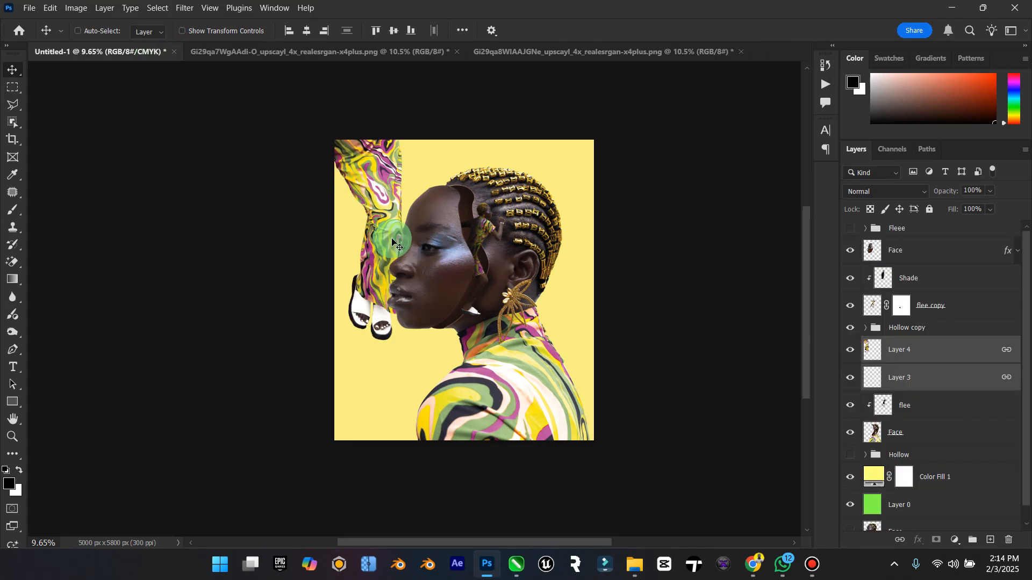
pyautogui.moveTo(918, 343); pyautogui.dragTo(903, 237)
pyautogui.moveTo(381, 199); pyautogui.dragTo(450, 325)
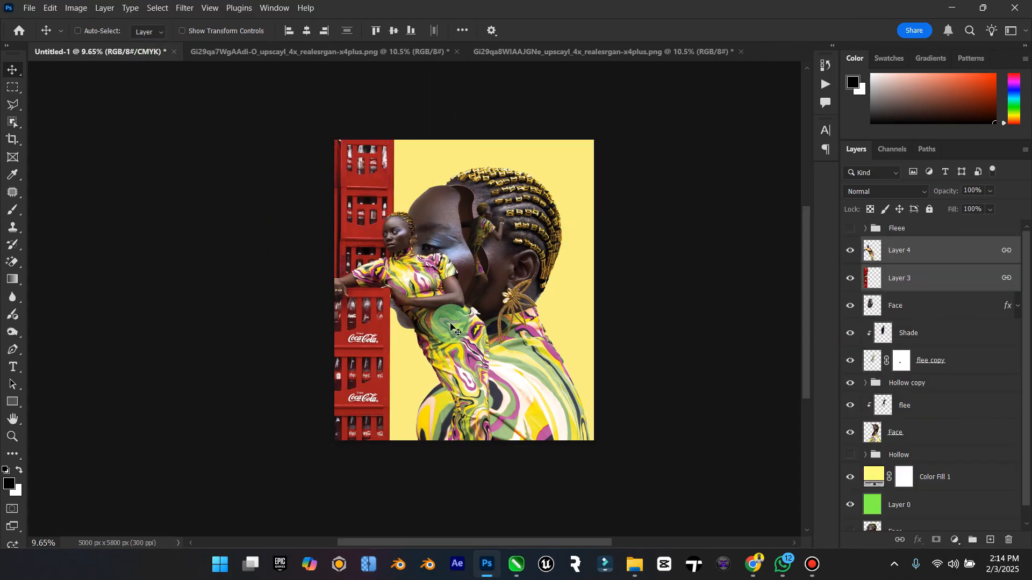
# Scale the linked woman and crates to about 80% and position them along the poster's left edge.
pyautogui.hotkey('ctrl', 't')
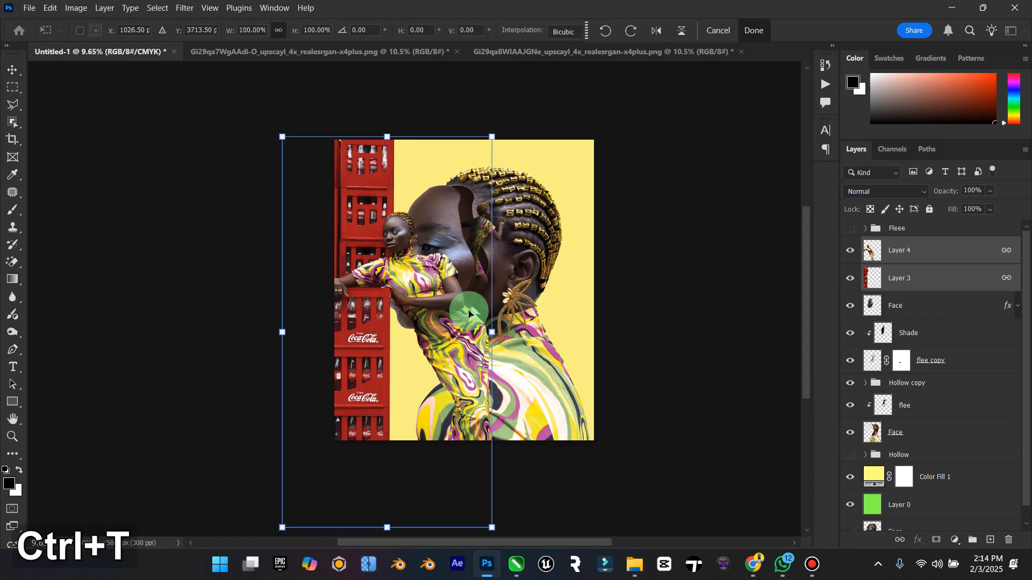
pyautogui.moveTo(488, 128); pyautogui.dragTo(455, 191)
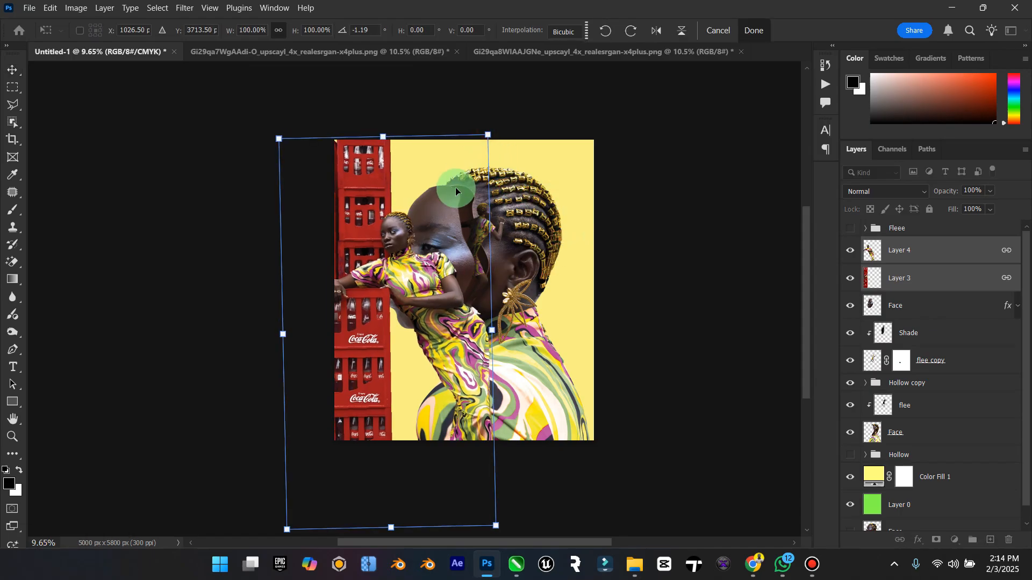
pyautogui.hotkey('ctrl', 'z')
pyautogui.moveTo(467, 155); pyautogui.dragTo(441, 251)
pyautogui.moveTo(474, 157); pyautogui.dragTo(487, 132)
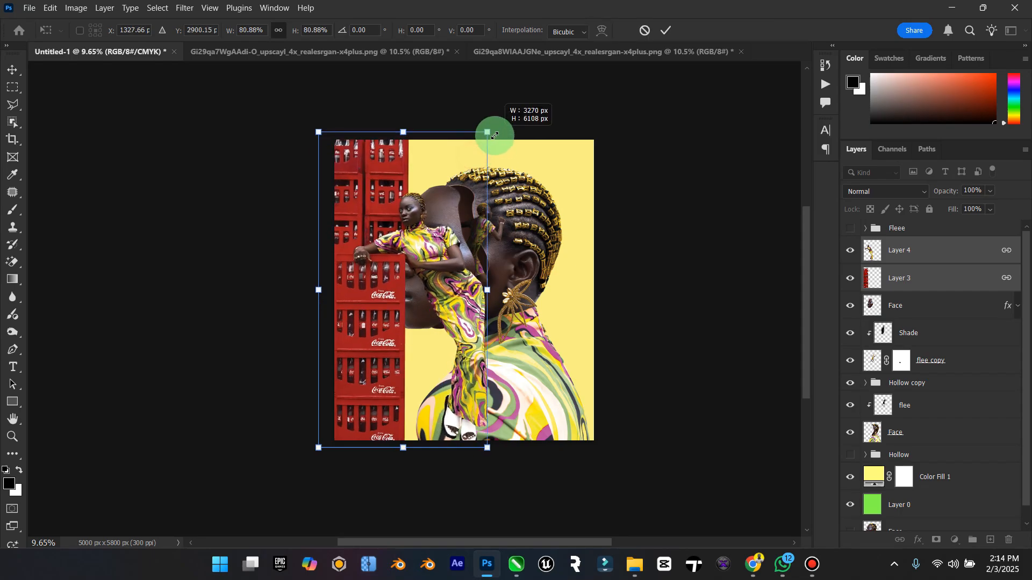
pyautogui.moveTo(439, 230); pyautogui.dragTo(427, 244)
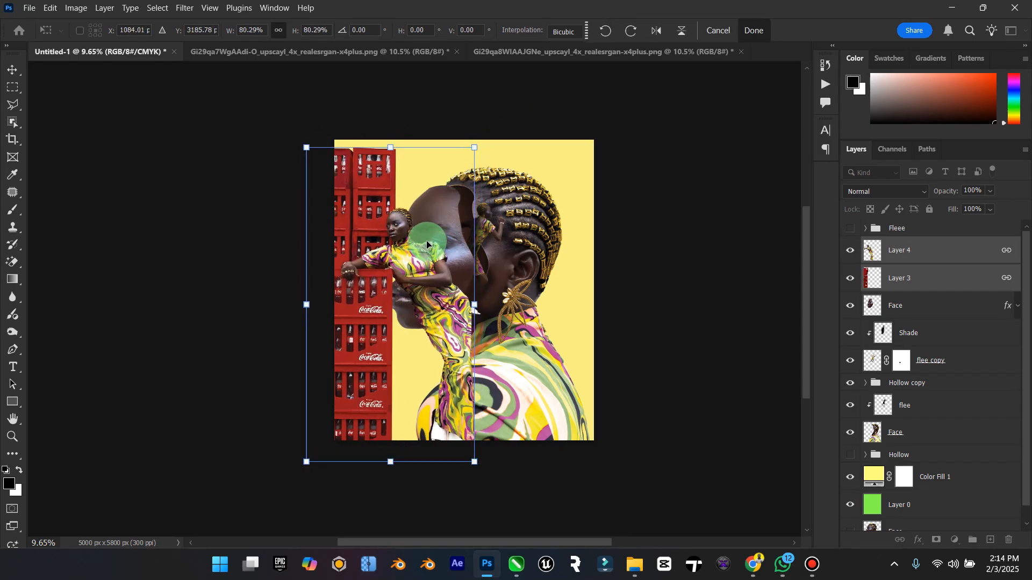
pyautogui.click(3, 72)
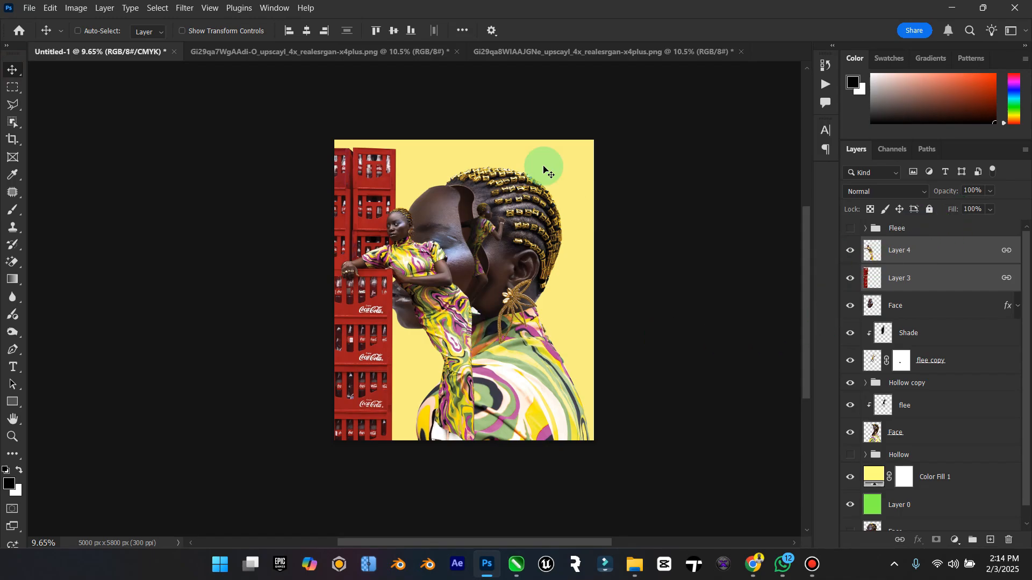
# Close the two upscaled source photo documents without saving their changes.
pyautogui.click(741, 51)
pyautogui.click(530, 222)
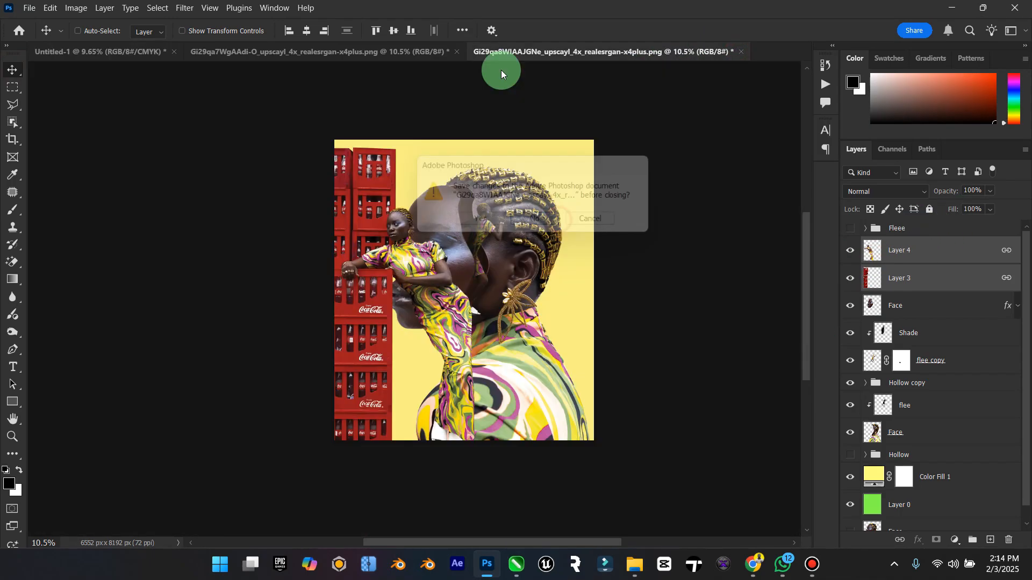
pyautogui.click(450, 56)
pyautogui.click(457, 52)
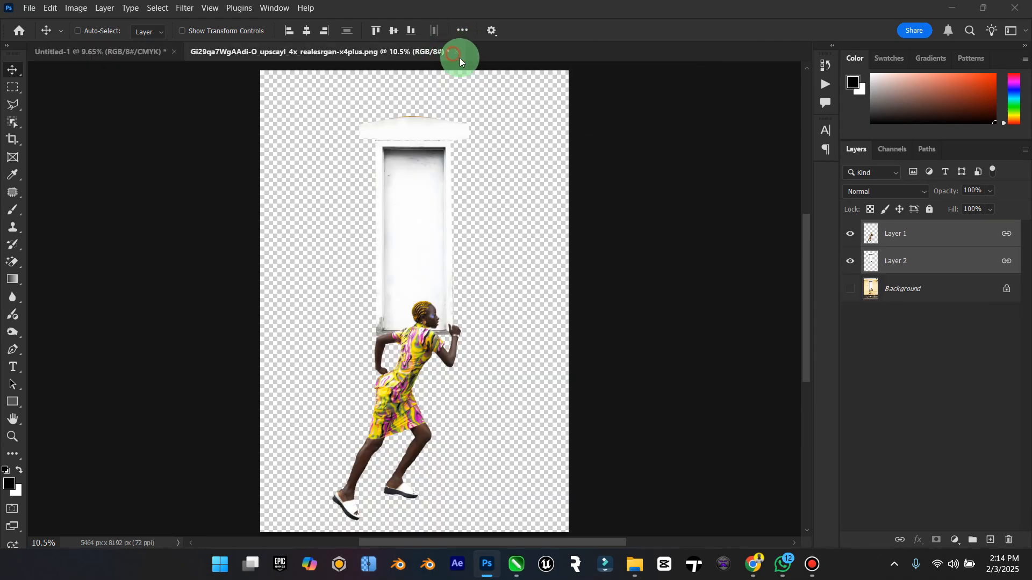
pyautogui.click(522, 220)
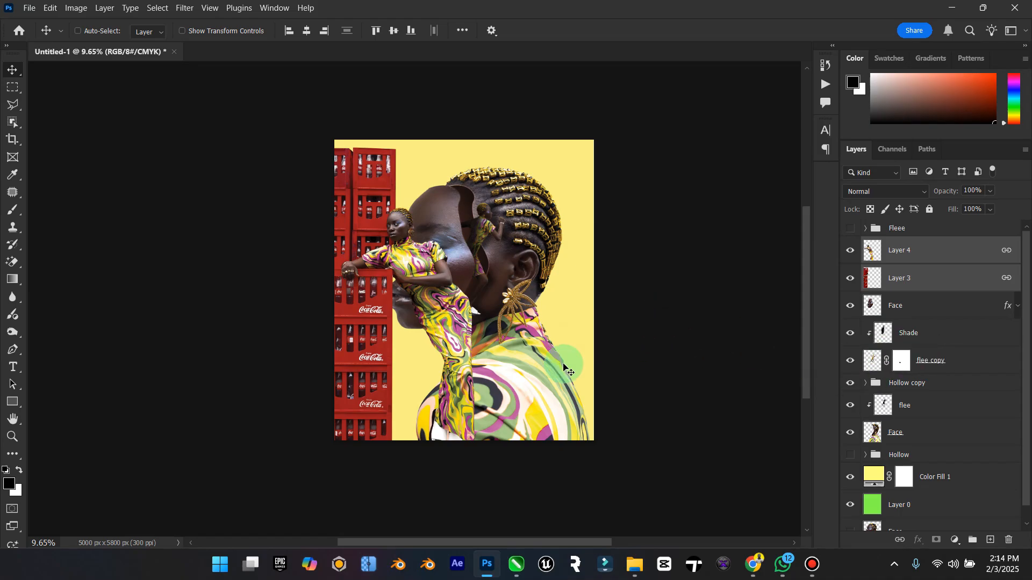
# Nudge the woman and crates slightly upward and group their two layers under the name Rest.
pyautogui.moveTo(368, 274); pyautogui.dragTo(363, 266)
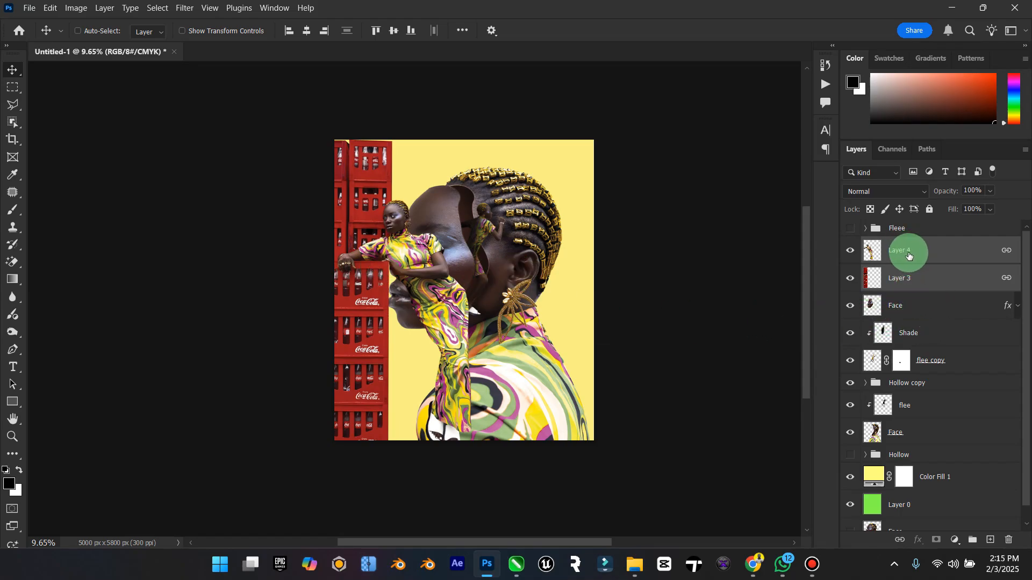
pyautogui.click(925, 279)
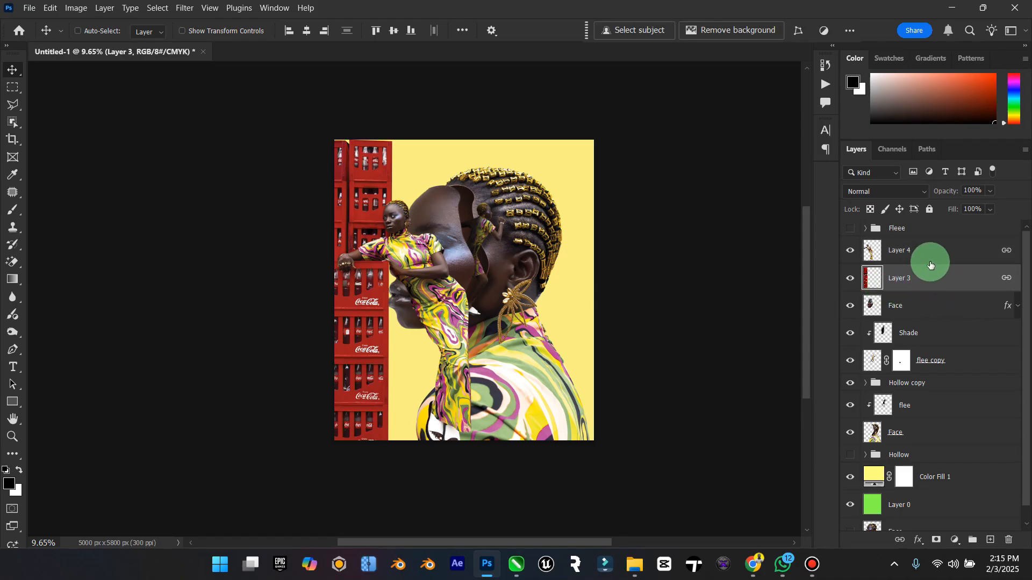
pyautogui.click(930, 261)
pyautogui.keyDown('shift'); pyautogui.click(922, 276); pyautogui.keyUp('shift')
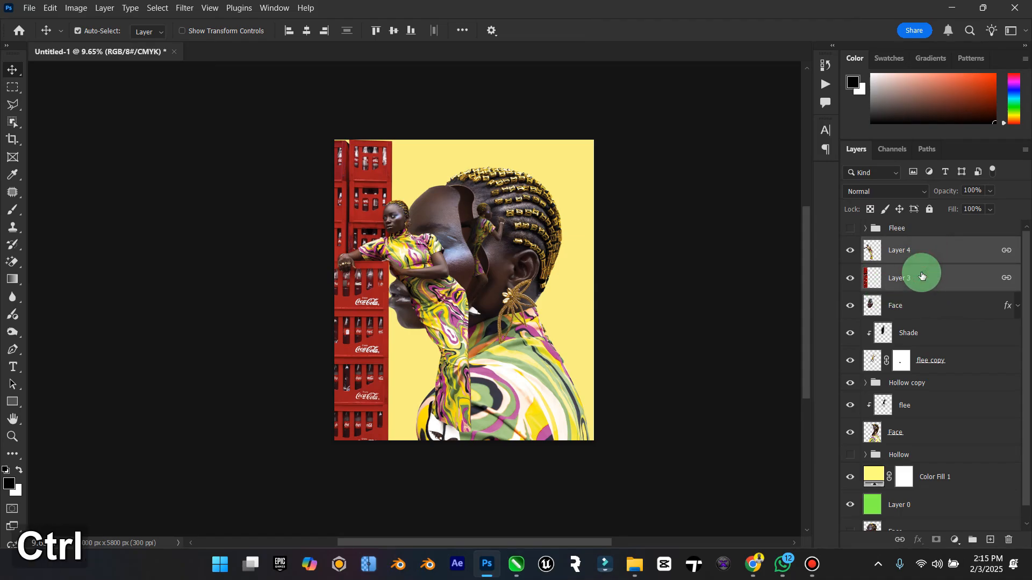
pyautogui.hotkey('ctrl', 'g')
pyautogui.doubleClick(905, 246)
pyautogui.press('capslock')
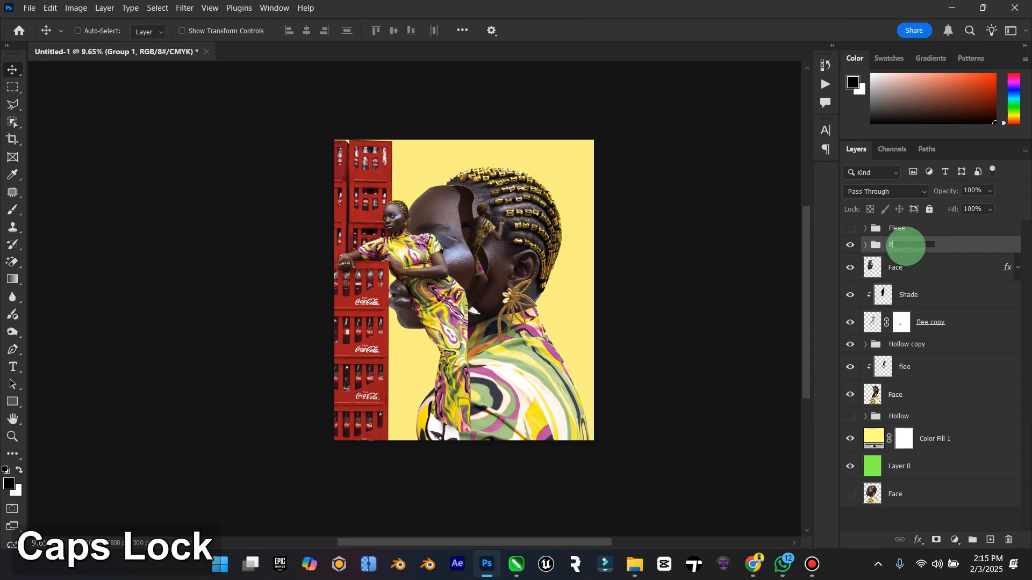
pyautogui.write('Rest')
pyautogui.click(961, 249)
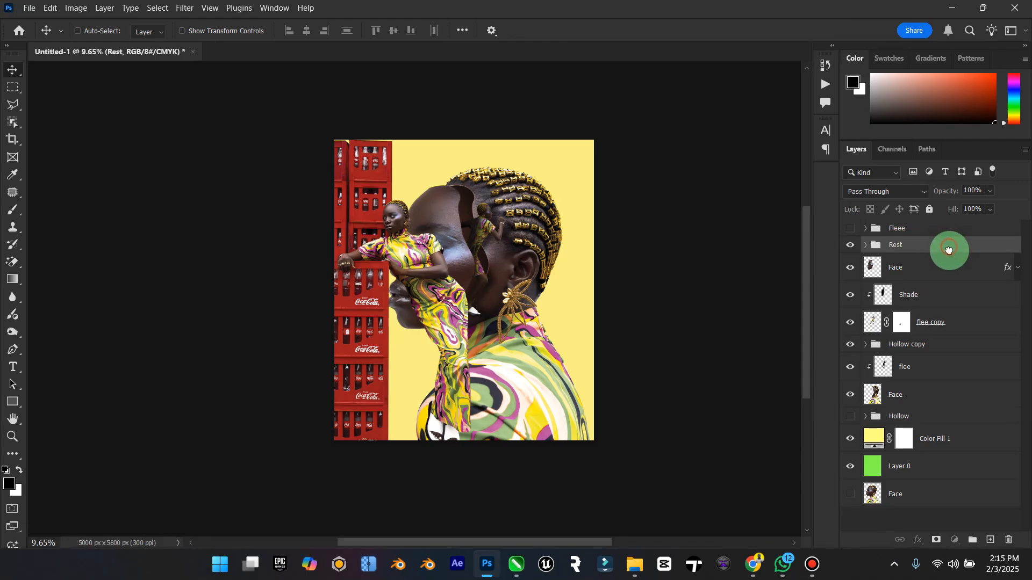
# Place the Rest group beneath the lower Face layer and group all portrait layers from the top Face to the lower Face.
pyautogui.moveTo(947, 247); pyautogui.dragTo(947, 409)
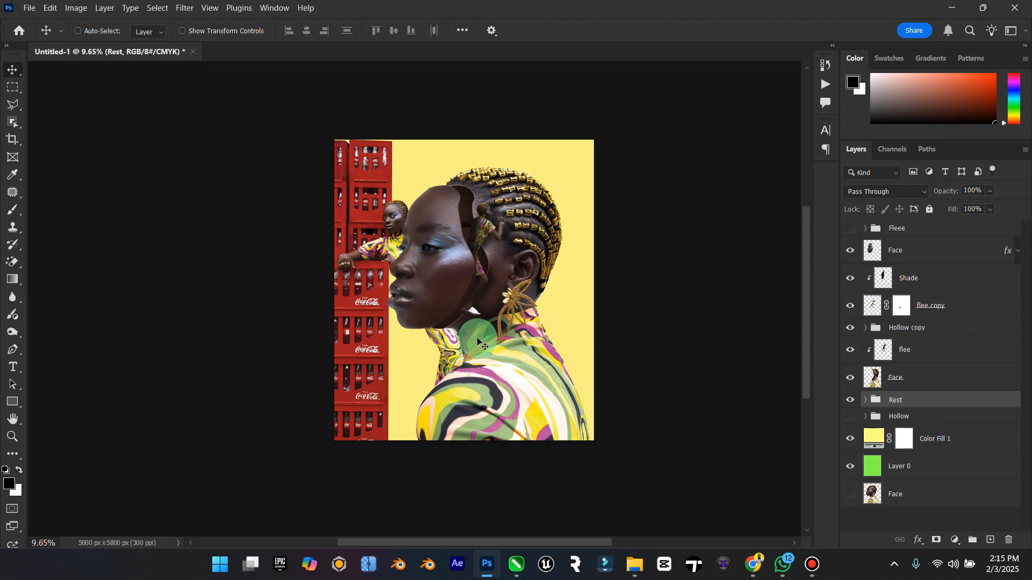
pyautogui.click(938, 376)
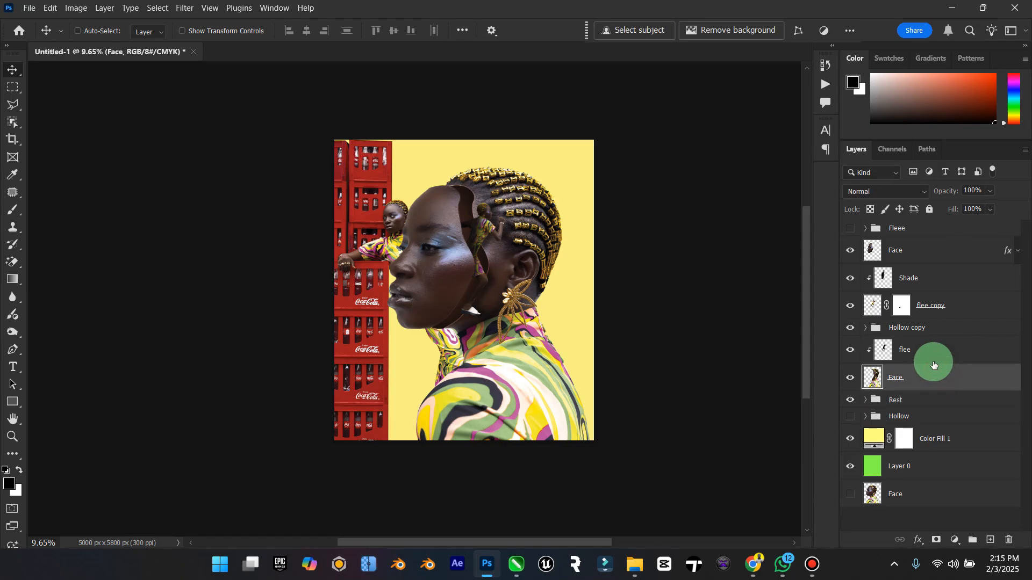
pyautogui.keyDown('shift'); pyautogui.click(923, 253); pyautogui.keyUp('shift')
pyautogui.hotkey('ctrl', 'f')
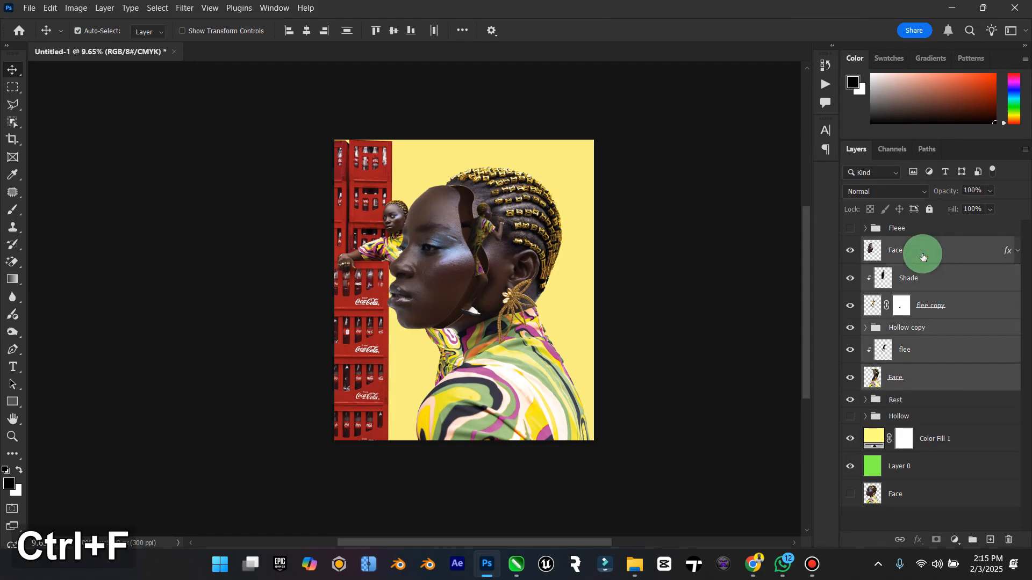
pyautogui.click(955, 11)
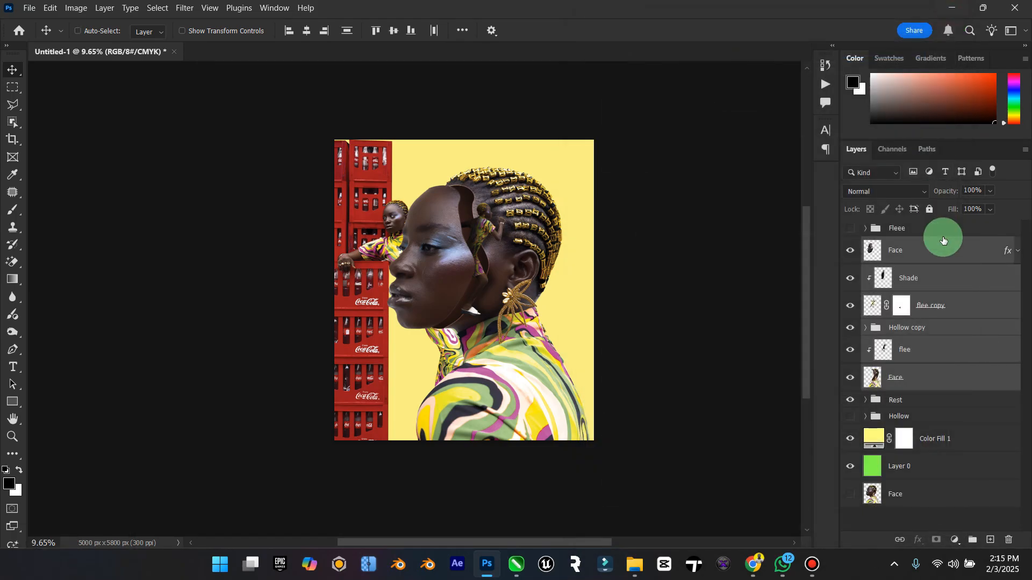
pyautogui.hotkey('ctrl', 'g')
# Shift the grouped portrait slightly right on the canvas and stack the Rest group above it.
pyautogui.click(850, 244)
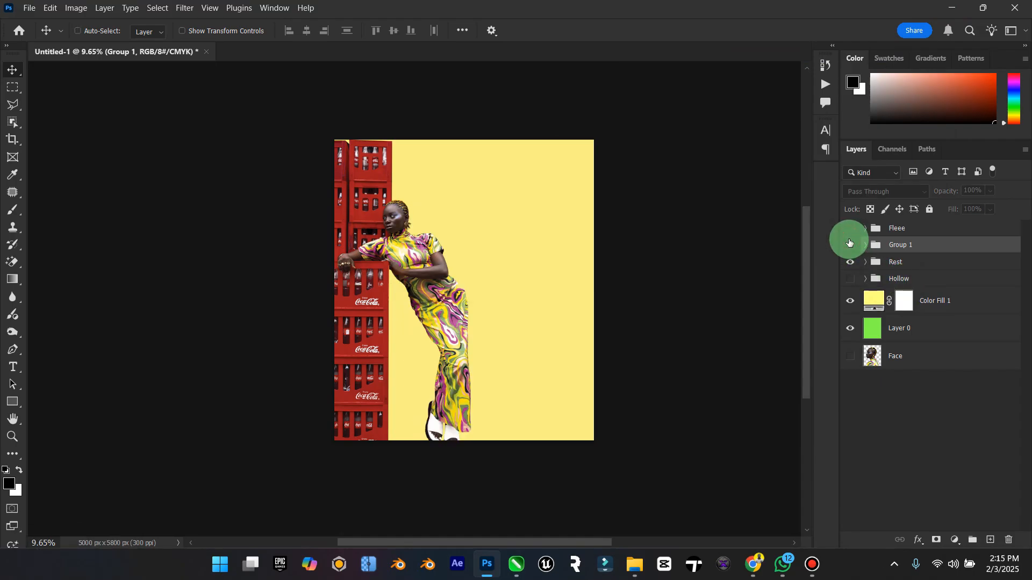
pyautogui.click(849, 243)
pyautogui.click(902, 252)
pyautogui.moveTo(521, 252); pyautogui.dragTo(454, 250)
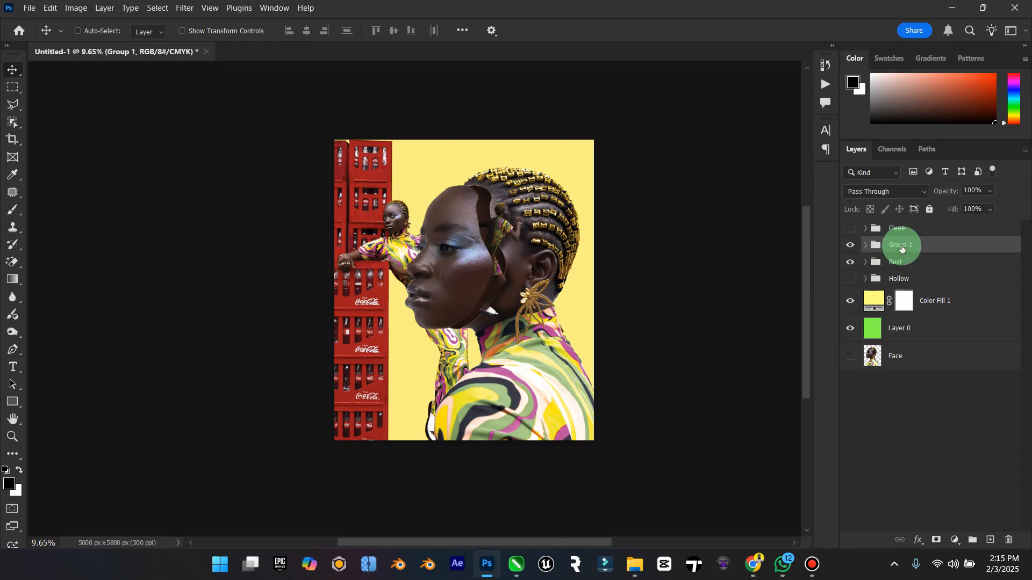
pyautogui.click(895, 262)
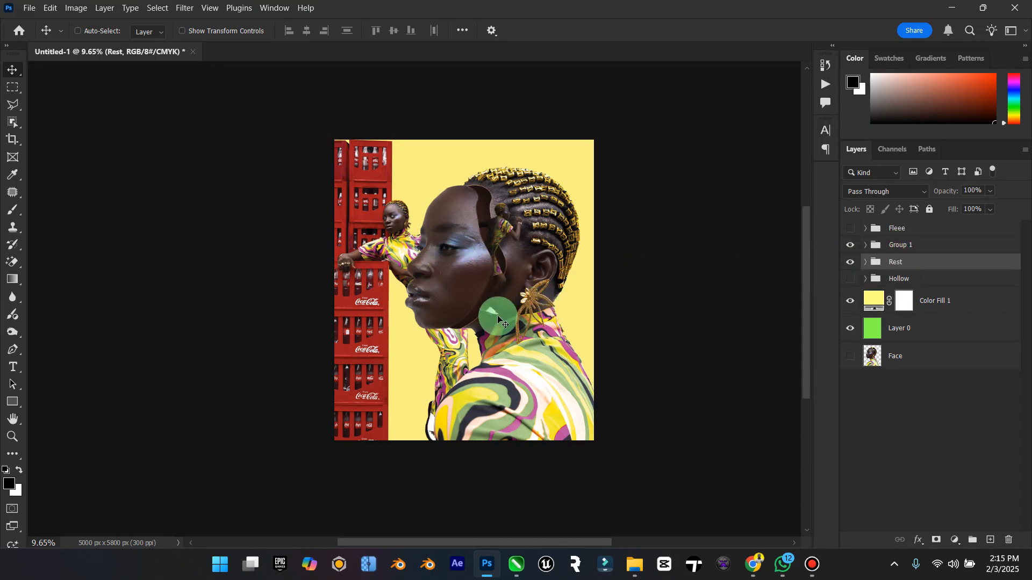
pyautogui.moveTo(903, 274); pyautogui.dragTo(913, 243)
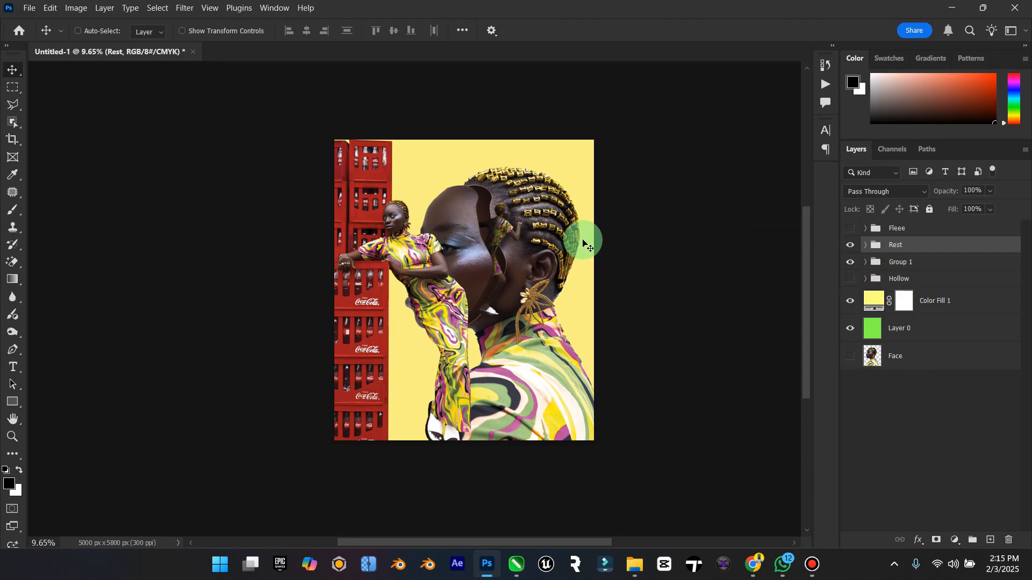
# Duplicate the woman's Layer 4, unlink the copy and move it out above the Rest group.
pyautogui.press('ctrl')
pyautogui.click(865, 245)
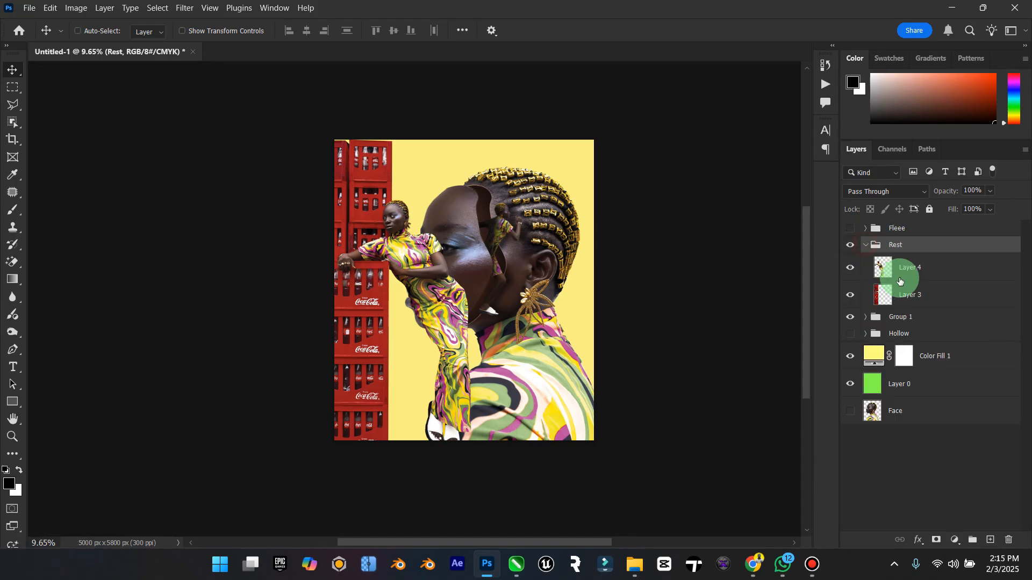
pyautogui.click(915, 273)
pyautogui.hotkey('ctrl', 'j')
pyautogui.rightClick(927, 272)
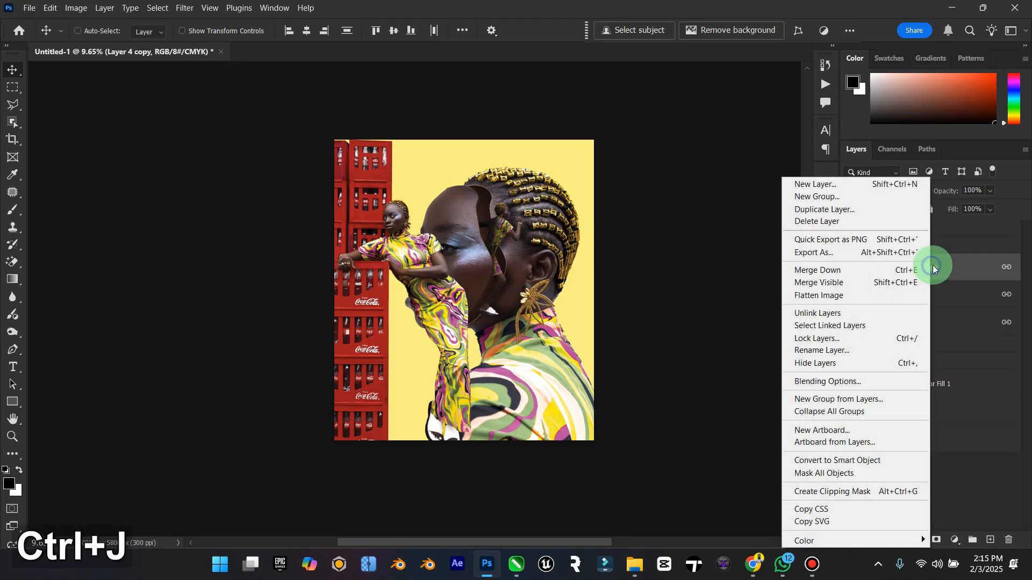
pyautogui.click(851, 315)
pyautogui.moveTo(939, 274); pyautogui.dragTo(946, 242)
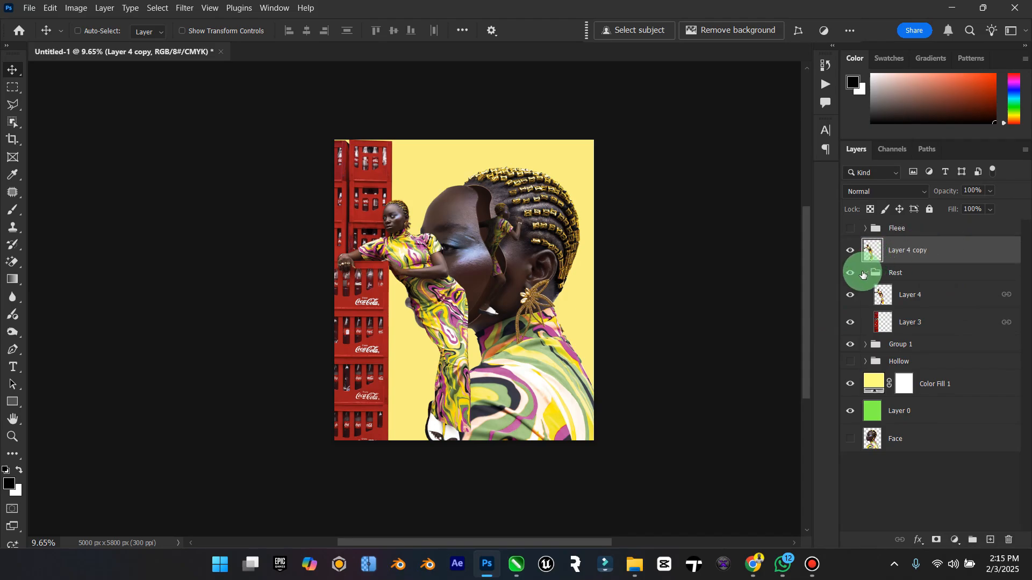
# Collapse and hide the Rest group, and shift the large portrait group left to the canvas centre.
pyautogui.click(863, 273)
pyautogui.click(861, 275)
pyautogui.click(853, 276)
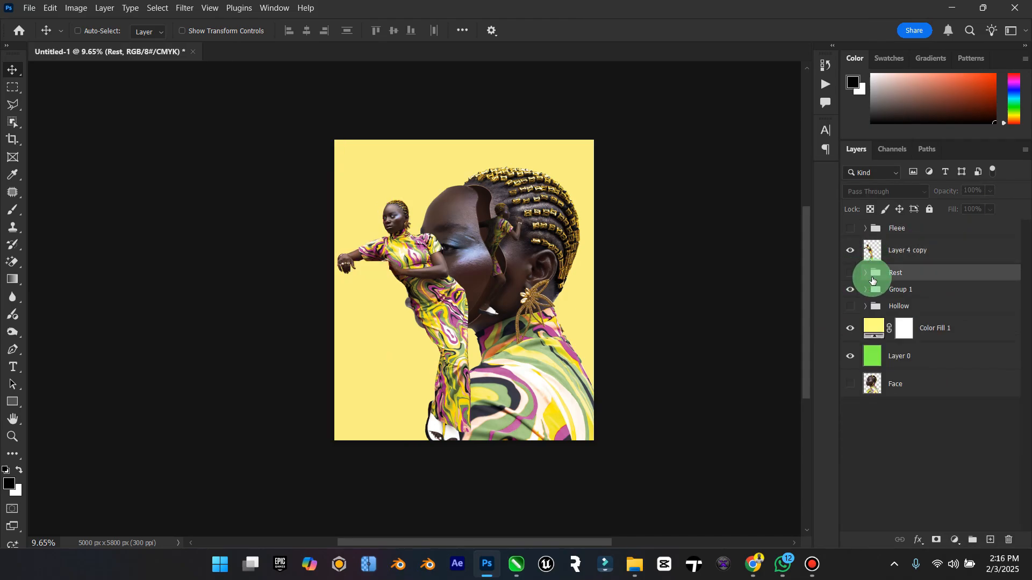
pyautogui.click(901, 296)
pyautogui.moveTo(507, 299); pyautogui.dragTo(476, 301)
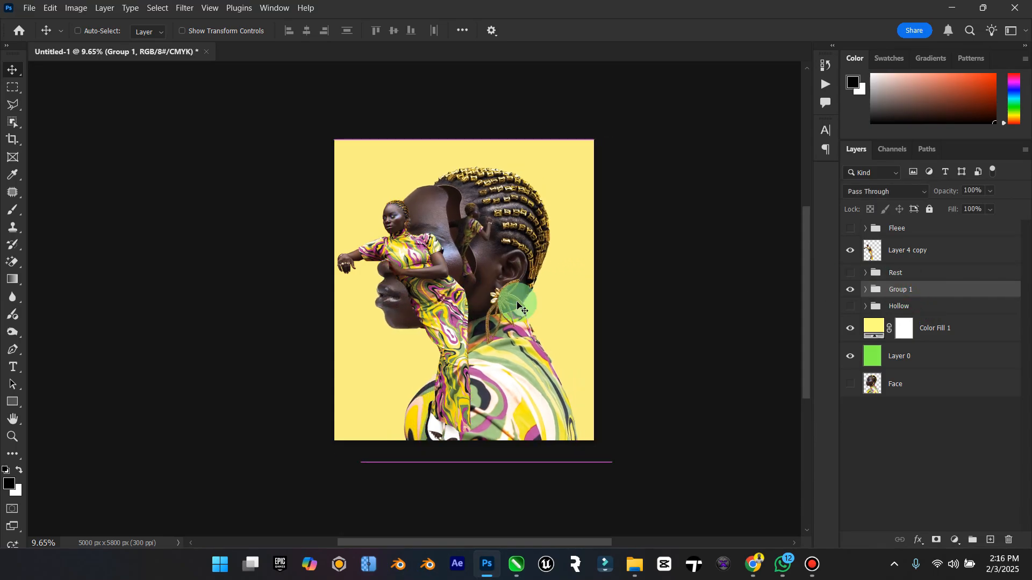
# Move the woman copy down beside the portrait's front shoulder and flip it horizontally so she leans on it.
pyautogui.click(904, 251)
pyautogui.moveTo(462, 249); pyautogui.dragTo(560, 362)
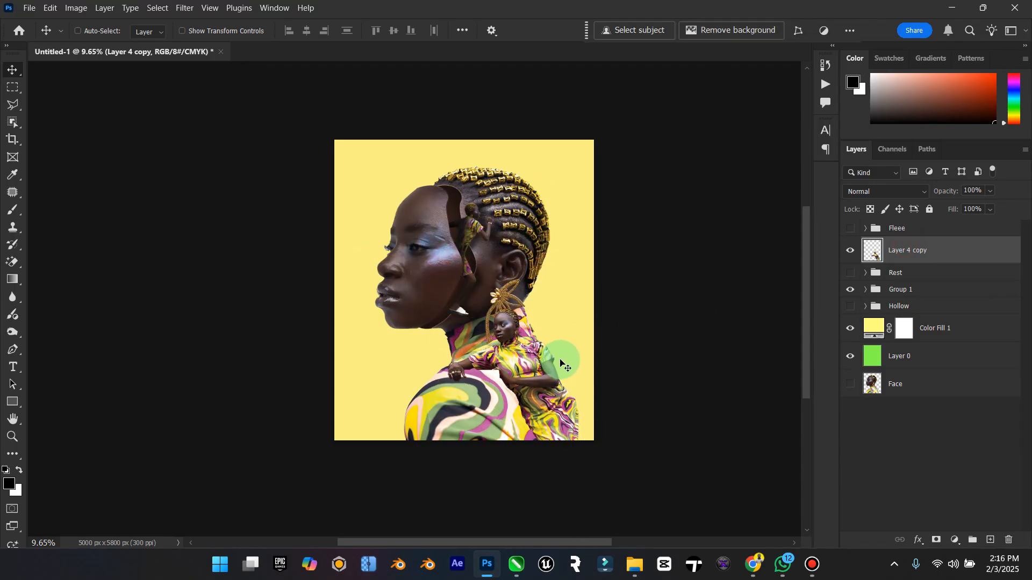
pyautogui.moveTo(467, 373); pyautogui.dragTo(368, 355)
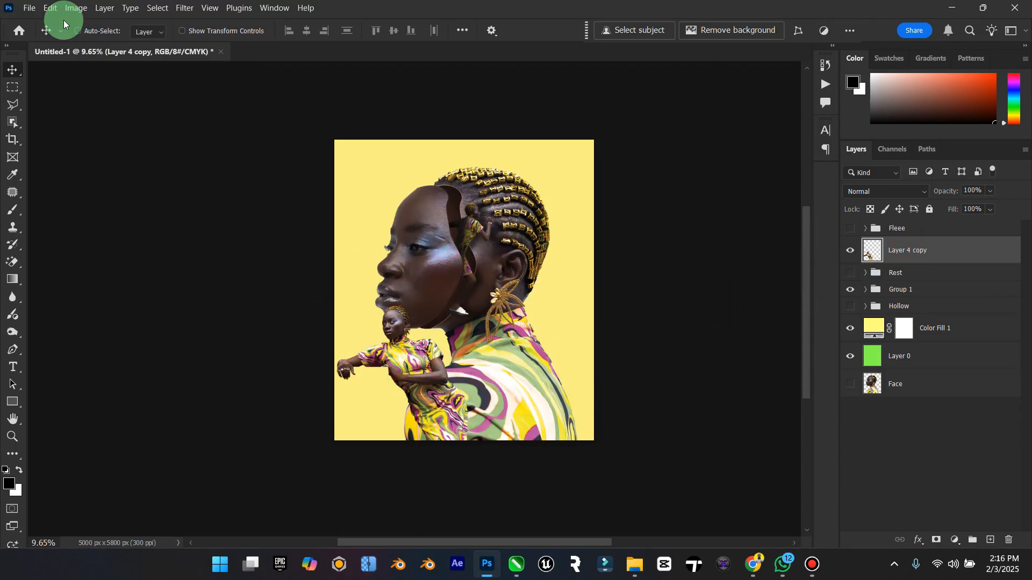
pyautogui.click(76, 9)
pyautogui.moveTo(49, 10)
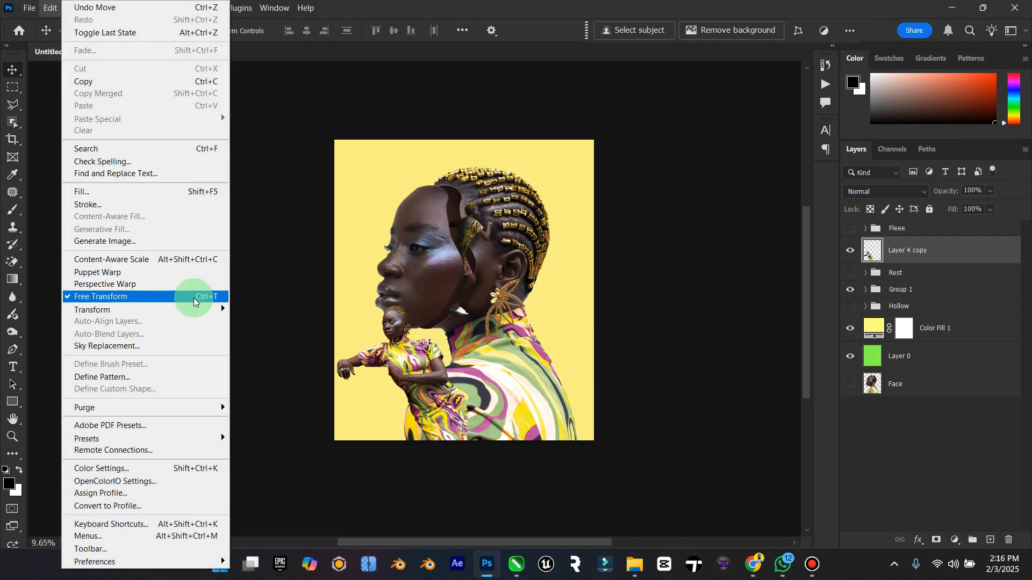
pyautogui.moveTo(202, 309)
pyautogui.click(301, 541)
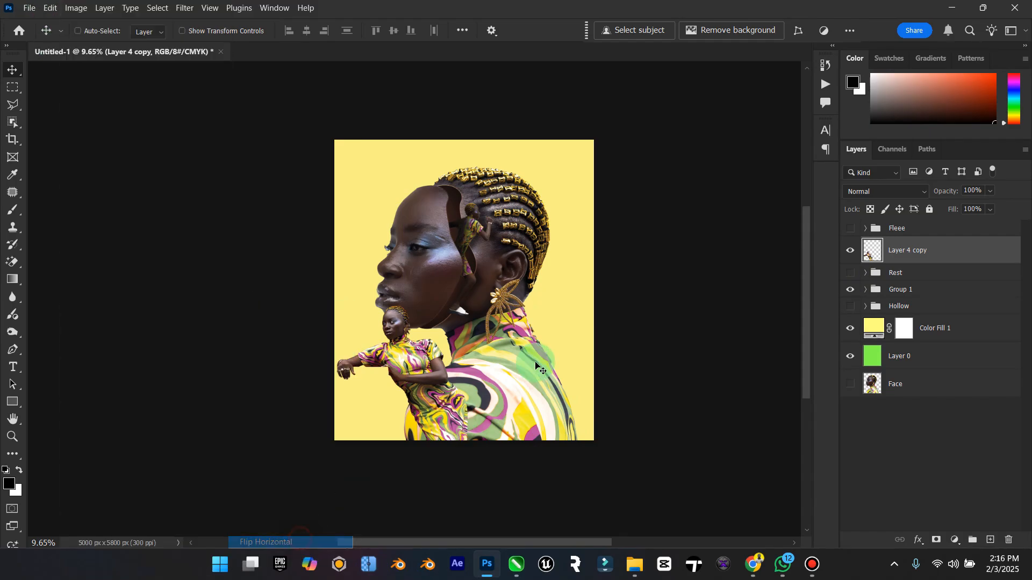
pyautogui.moveTo(458, 379)
pyautogui.mouseDown()
pyautogui.moveTo(420, 378)
pyautogui.moveTo(391, 204)
pyautogui.moveTo(398, 237)
pyautogui.moveTo(364, 230)
pyautogui.moveTo(414, 320)
pyautogui.moveTo(430, 377)
pyautogui.moveTo(414, 383)
pyautogui.moveTo(441, 370)
pyautogui.moveTo(438, 390)
pyautogui.moveTo(451, 382)
pyautogui.mouseUp()
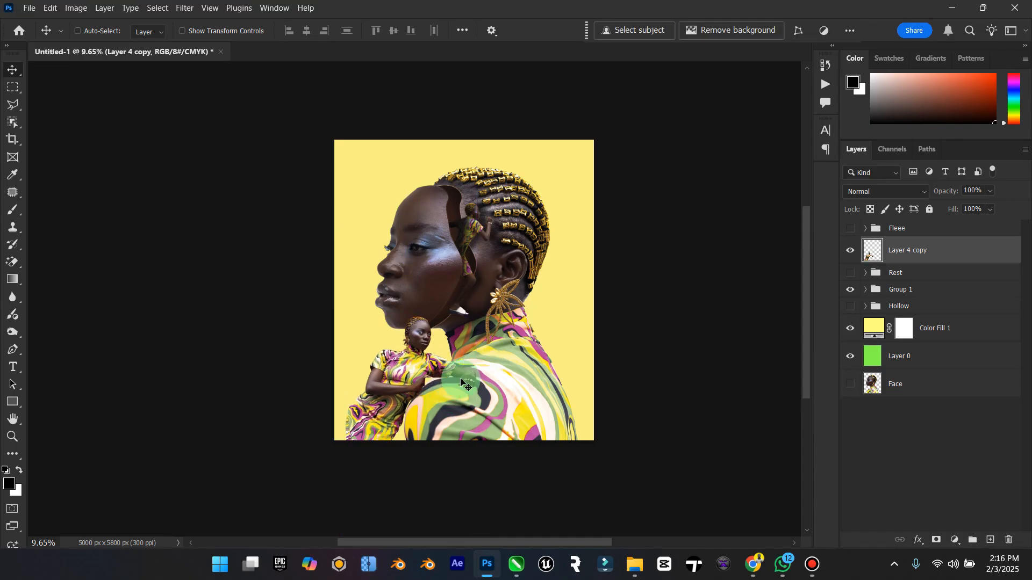
# Turn off the CMYK proof preview and scale the woman copy to about 63%, resting her arm on the portrait's shoulder.
pyautogui.scroll(1, 469, 383)
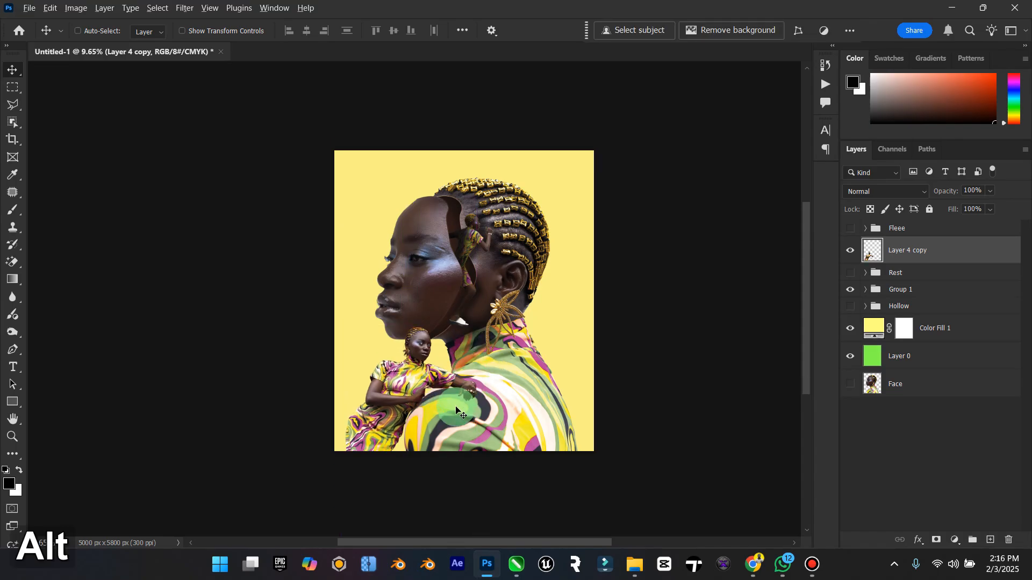
pyautogui.scroll(4, 456, 409)
pyautogui.moveTo(469, 411); pyautogui.dragTo(504, 409)
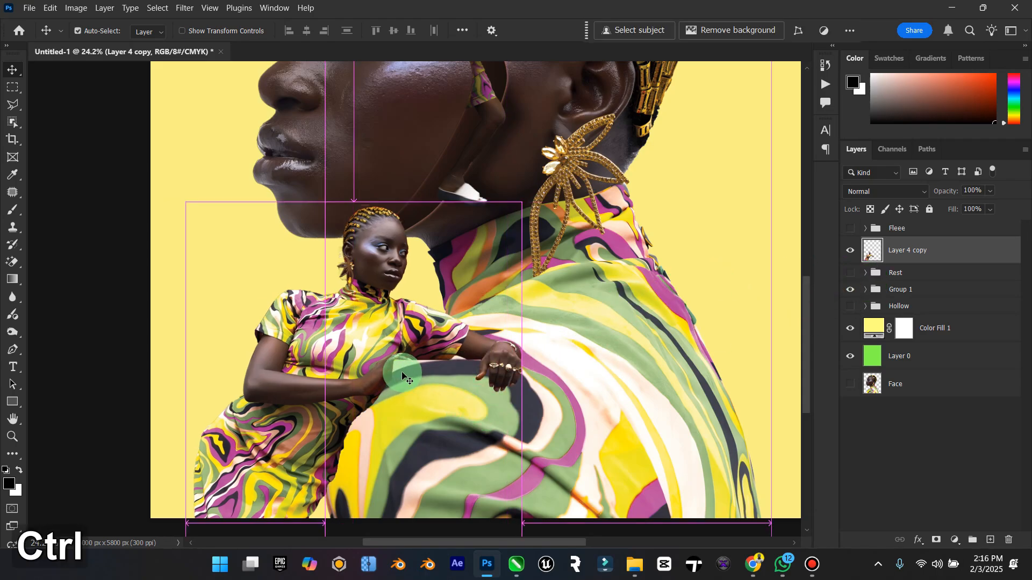
pyautogui.hotkey('ctrl', 'y')
pyautogui.hotkey('ctrl', 't')
pyautogui.moveTo(527, 205); pyautogui.dragTo(421, 301)
pyautogui.moveTo(377, 458); pyautogui.dragTo(390, 398)
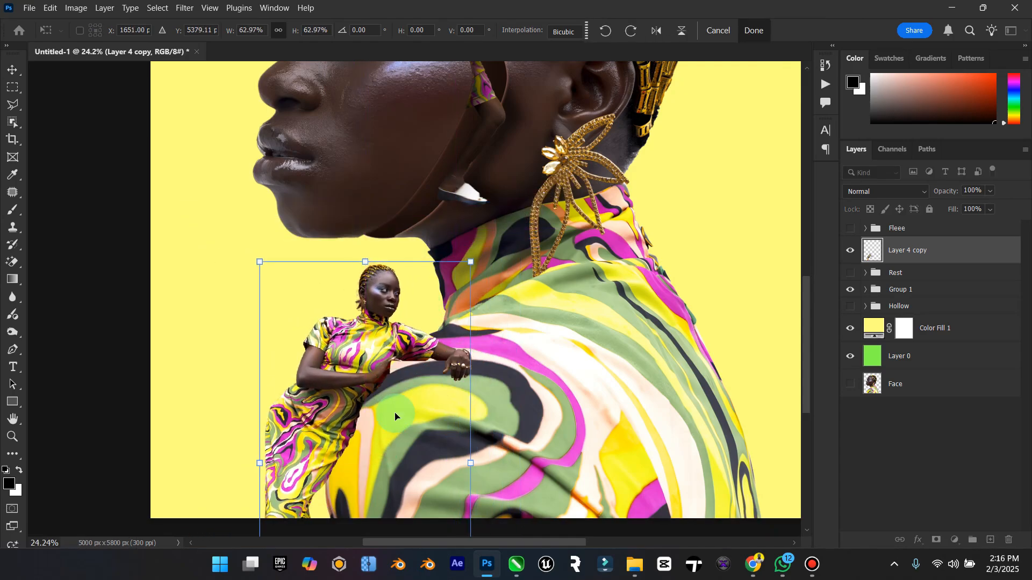
pyautogui.doubleClick(14, 417)
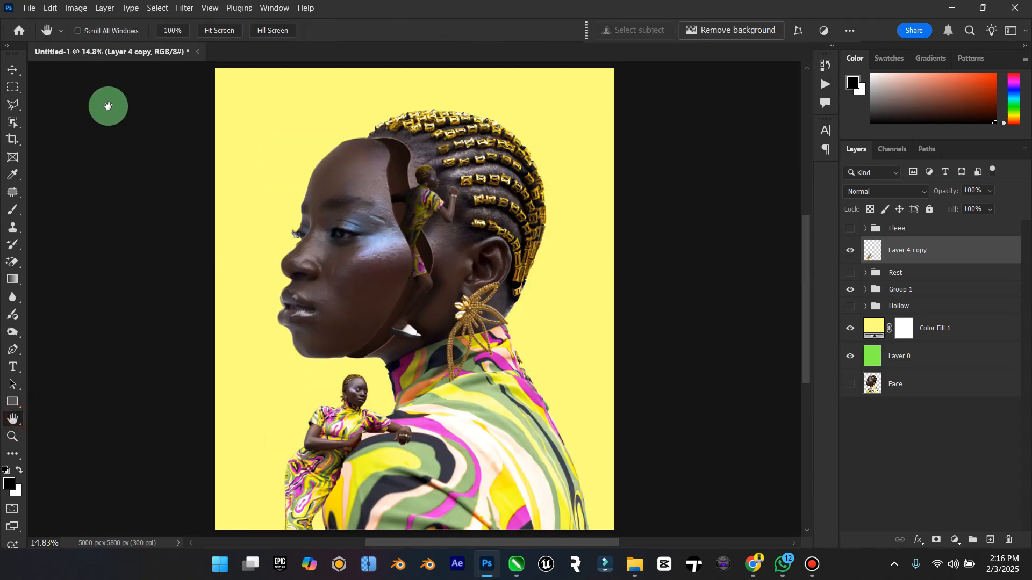
# Nudge the leaning woman slightly left, then duplicate Layer 4 copy and place the duplicate below Group 1.
pyautogui.click(12, 71)
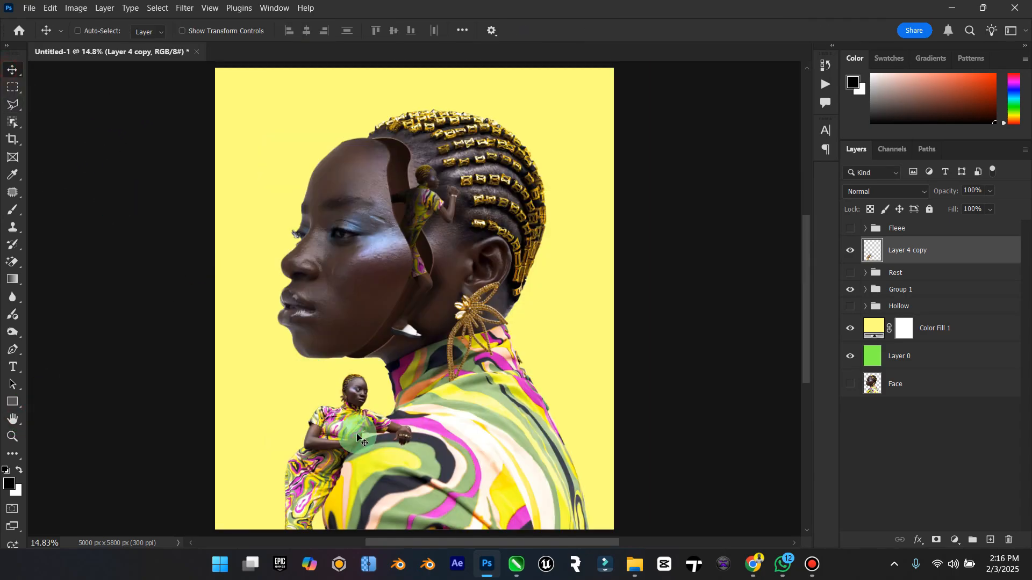
pyautogui.moveTo(357, 434); pyautogui.dragTo(350, 432)
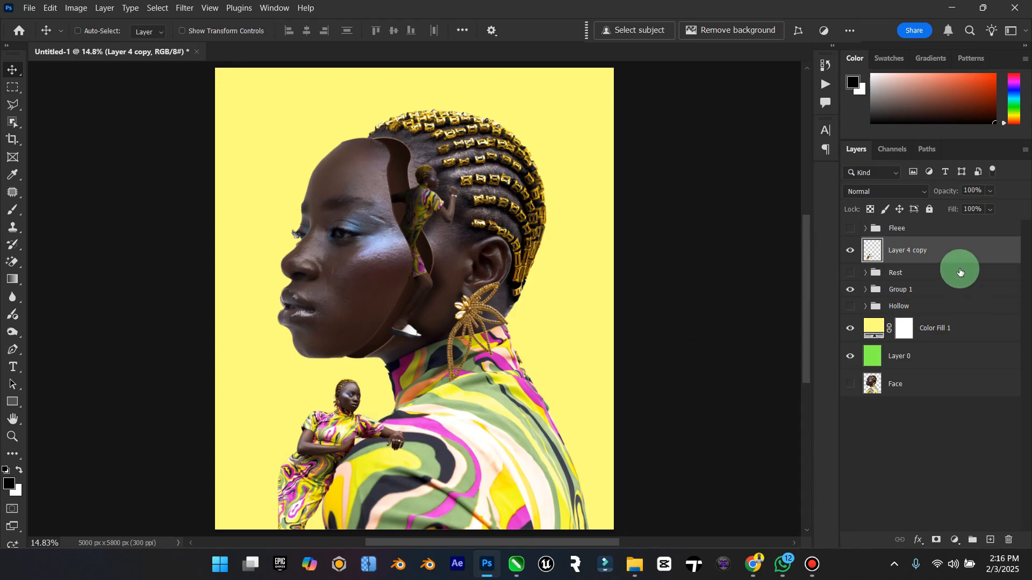
pyautogui.hotkey('ctrl', 'j')
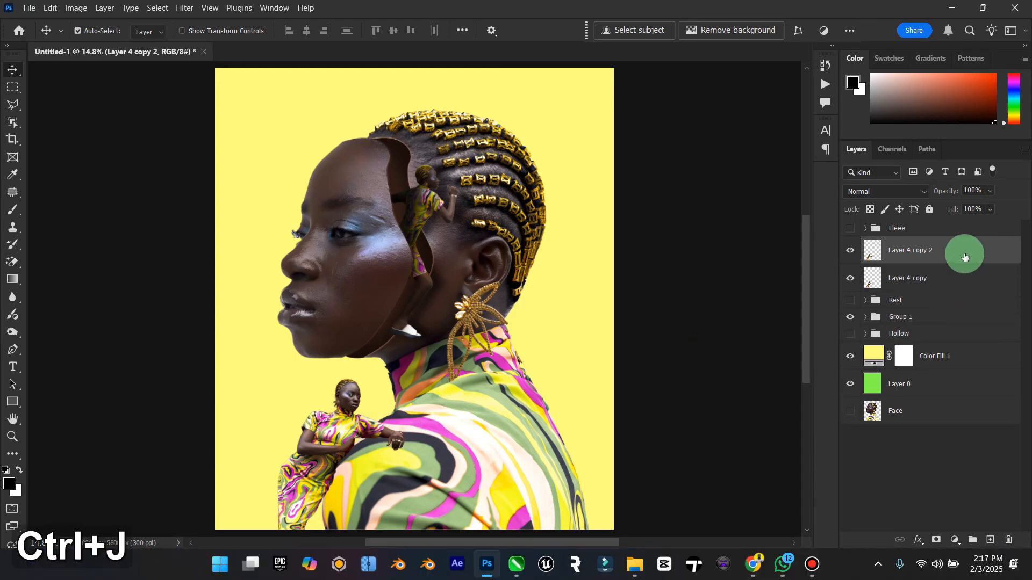
pyautogui.click(948, 258)
pyautogui.moveTo(949, 263); pyautogui.dragTo(962, 326)
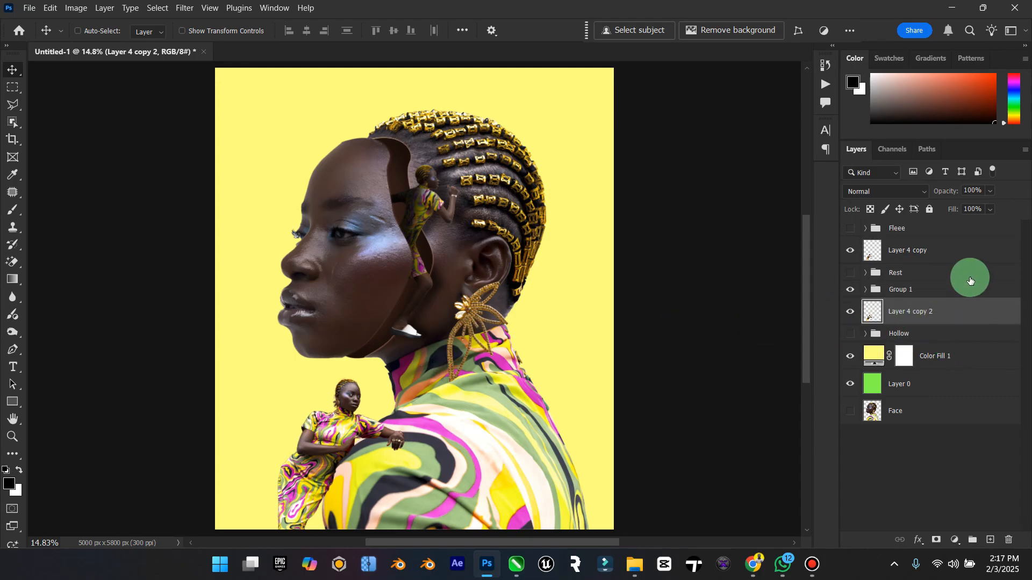
# Add a layer mask to Layer 4 copy, the woman's layer above the portrait group.
pyautogui.click(918, 251)
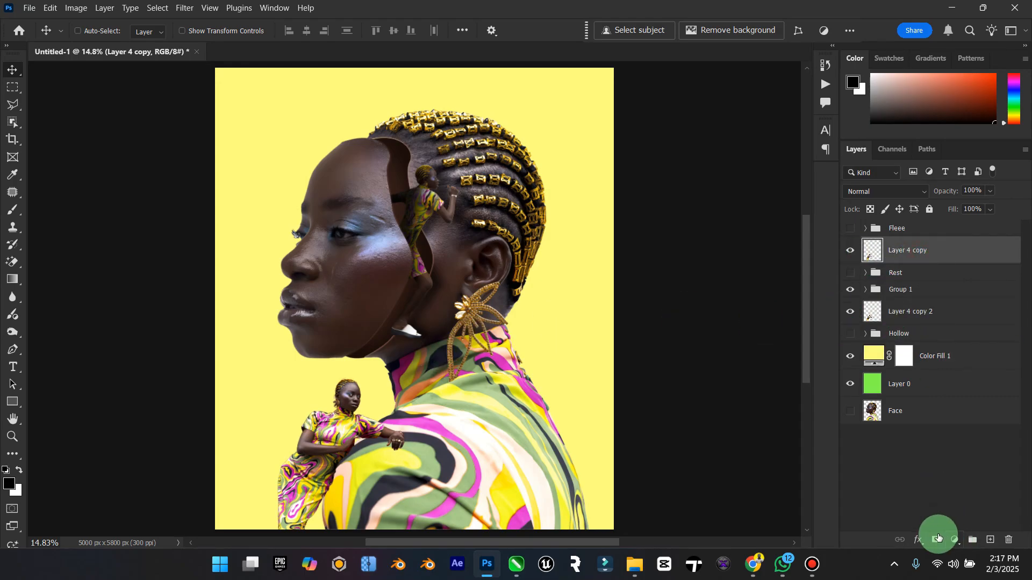
pyautogui.click(936, 539)
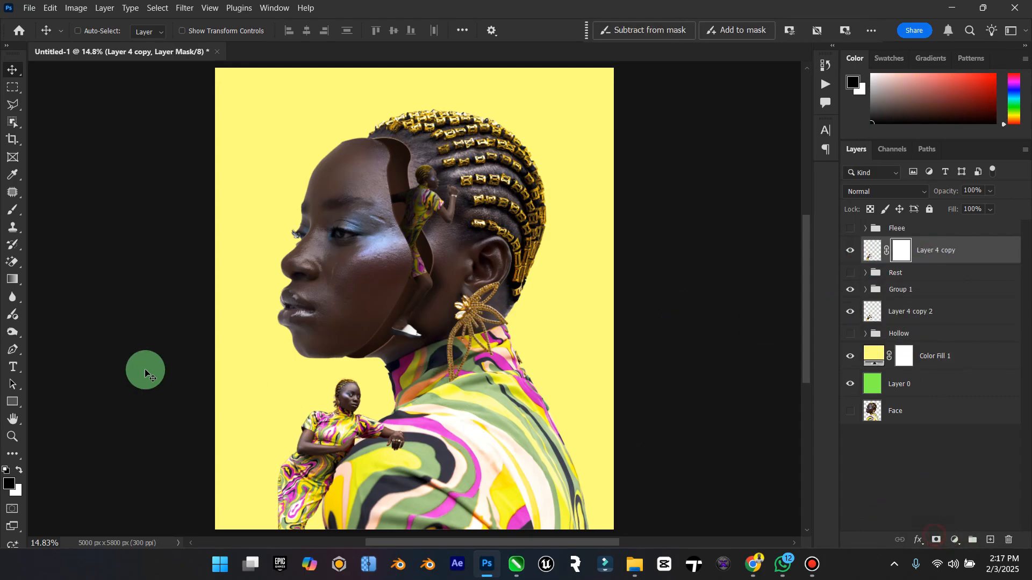
pyautogui.click(11, 441)
pyautogui.moveTo(370, 447); pyautogui.dragTo(453, 430)
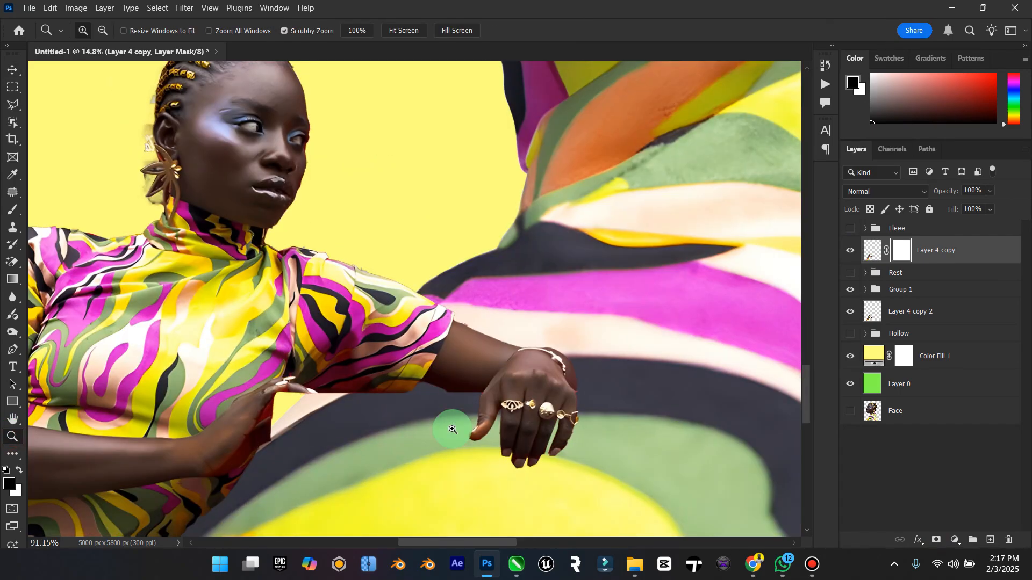
# Delete Layer 4 copy and shift the remaining Layer 4 copy 2 slightly right behind the portrait's shoulder.
pyautogui.click(9, 70)
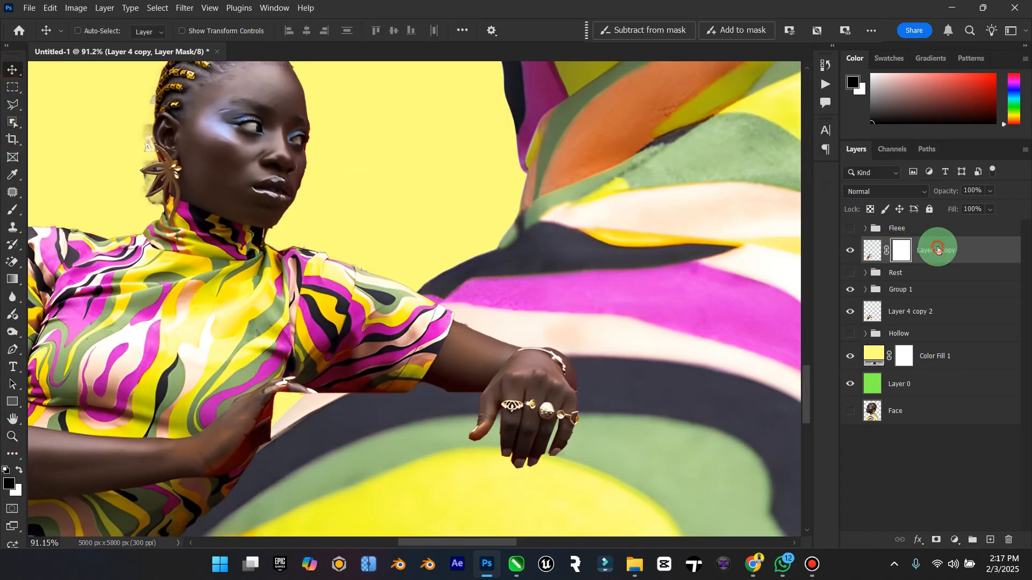
pyautogui.press('Delete')
pyautogui.click(898, 285)
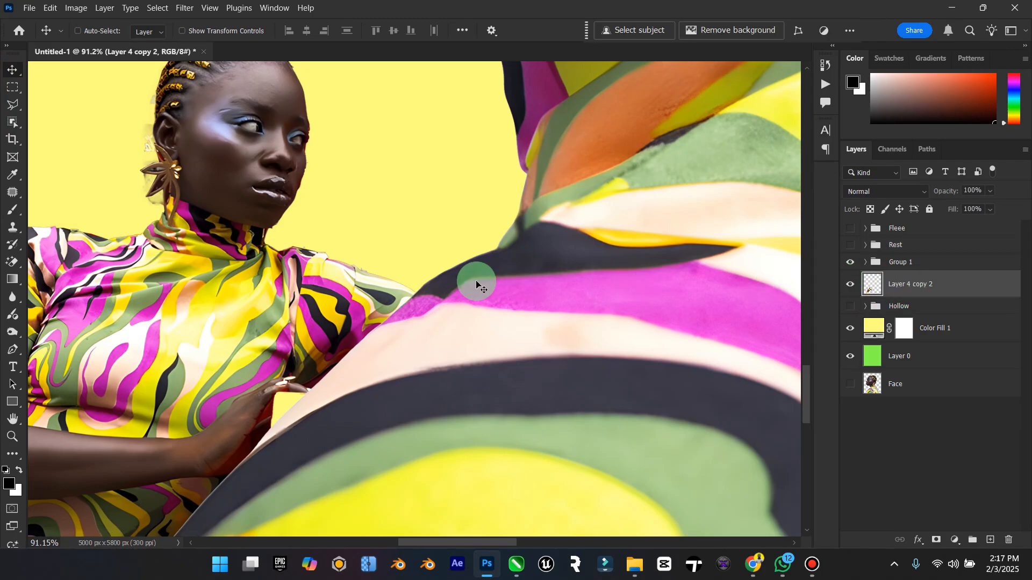
pyautogui.moveTo(376, 304); pyautogui.dragTo(413, 304)
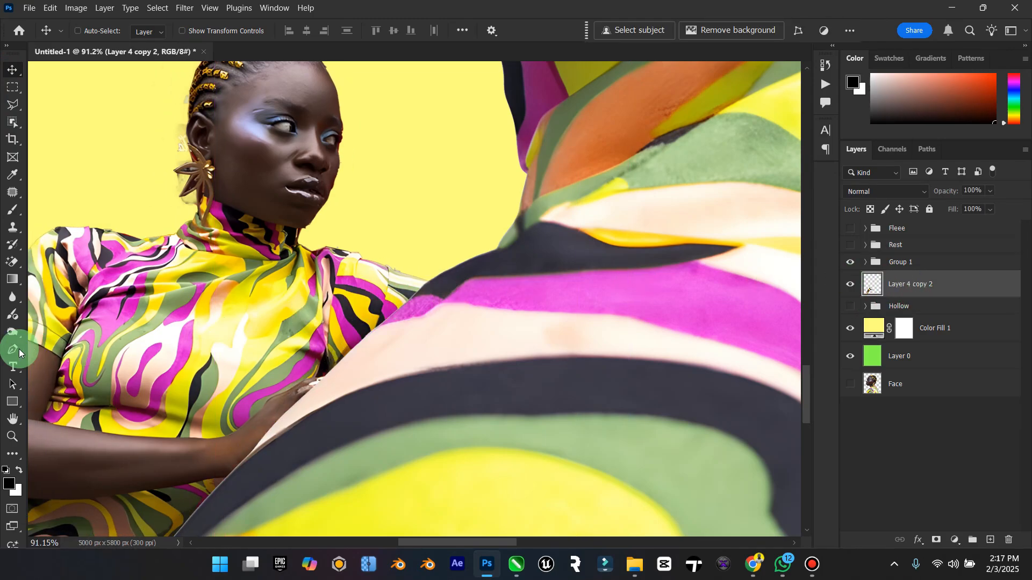
pyautogui.doubleClick(13, 418)
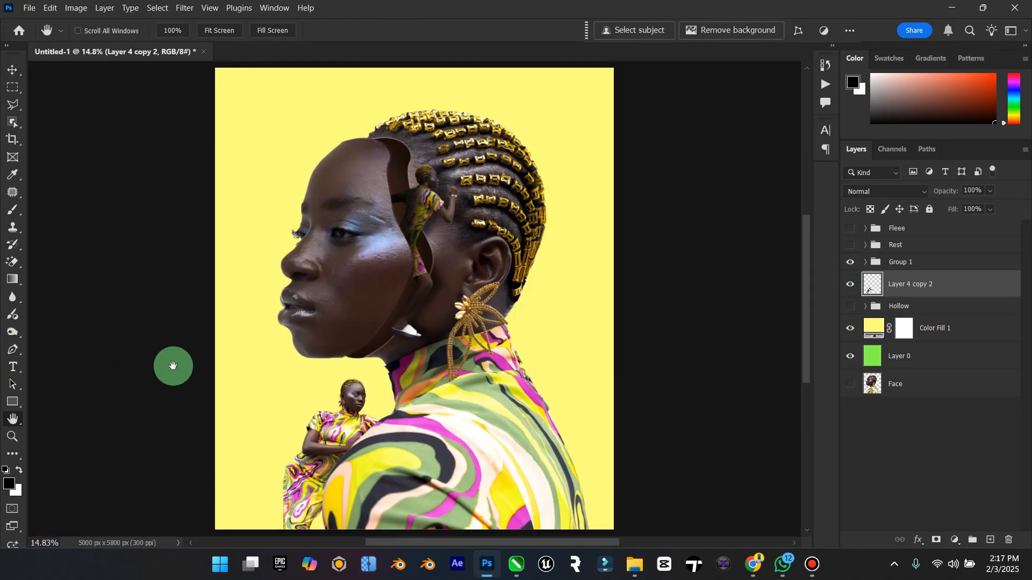
# Duplicate Layer 4 copy 2, move the duplicate above Group 1 and give it a layer mask.
pyautogui.click(12, 72)
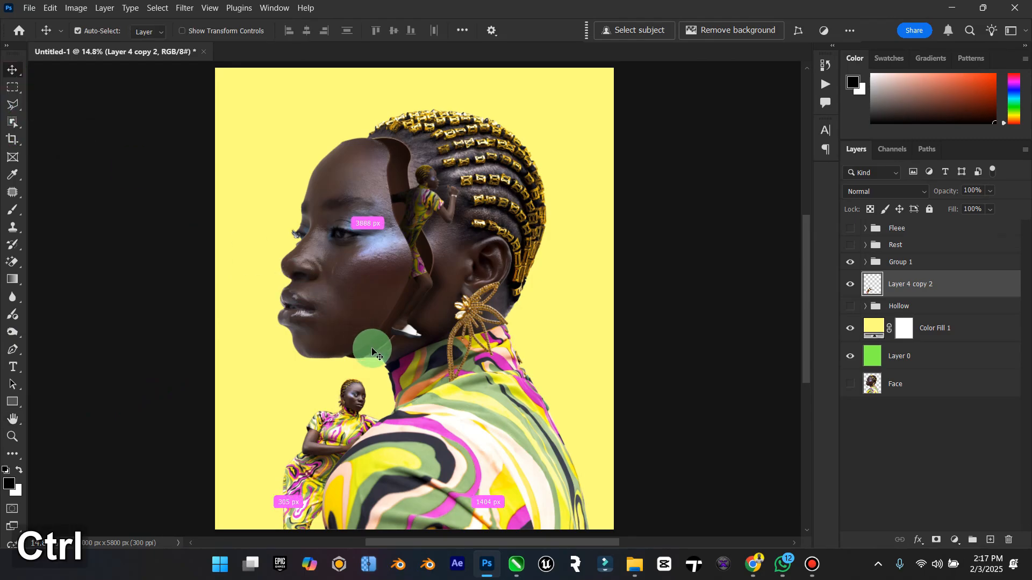
pyautogui.hotkey('ctrl', 'j')
pyautogui.moveTo(912, 283); pyautogui.dragTo(916, 254)
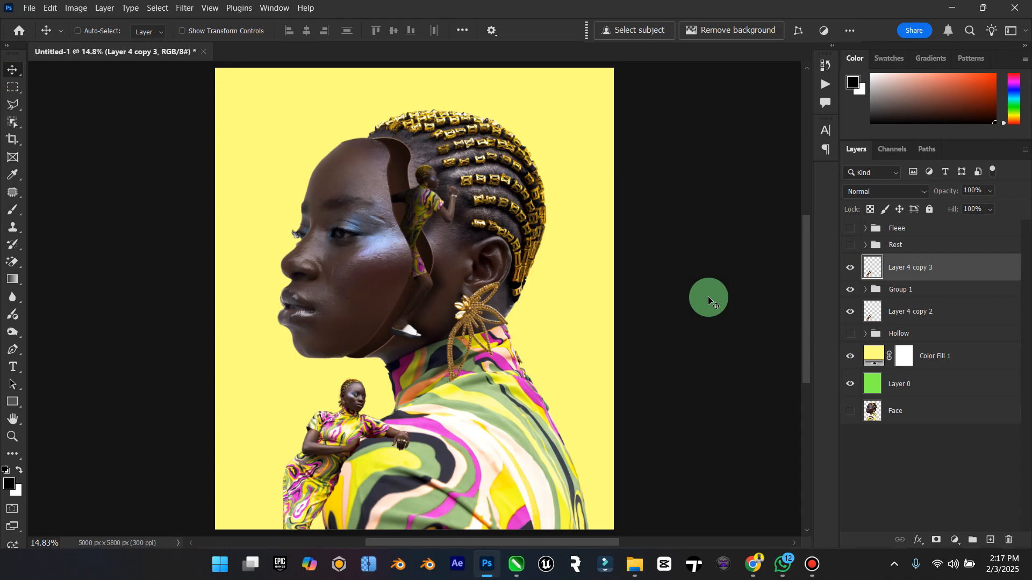
pyautogui.click(937, 541)
# Paint black on Layer 4 copy 3's mask with a 150 px soft brush to tuck the woman's lower body behind the shoulder edge.
pyautogui.click(12, 437)
pyautogui.moveTo(357, 426); pyautogui.dragTo(439, 396)
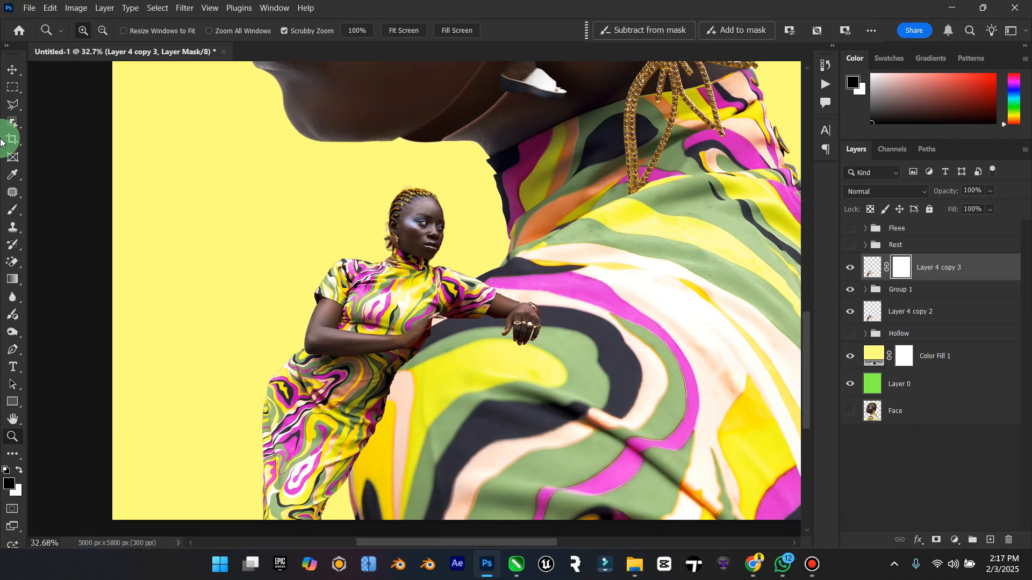
pyautogui.click(14, 298)
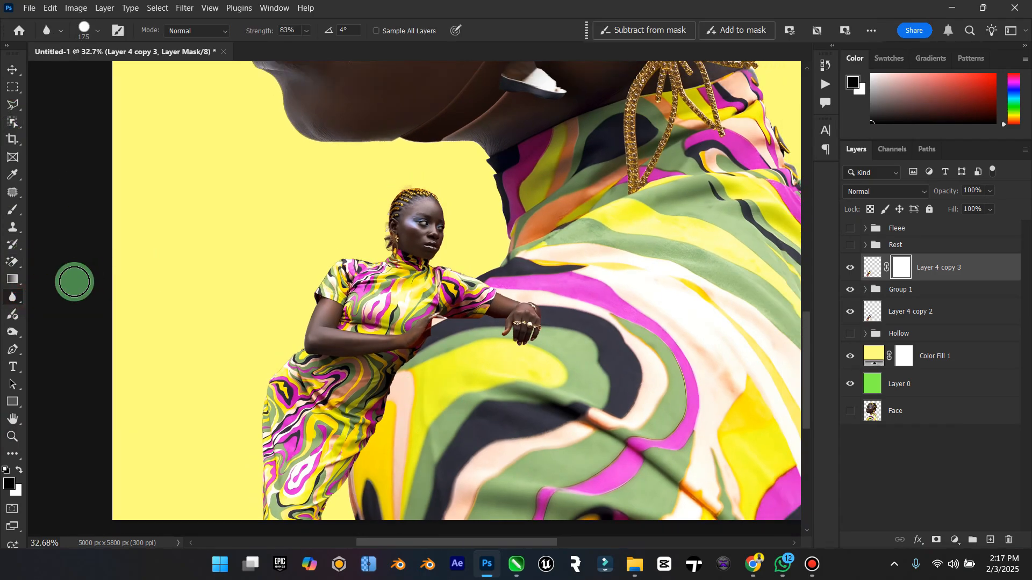
pyautogui.click(10, 204)
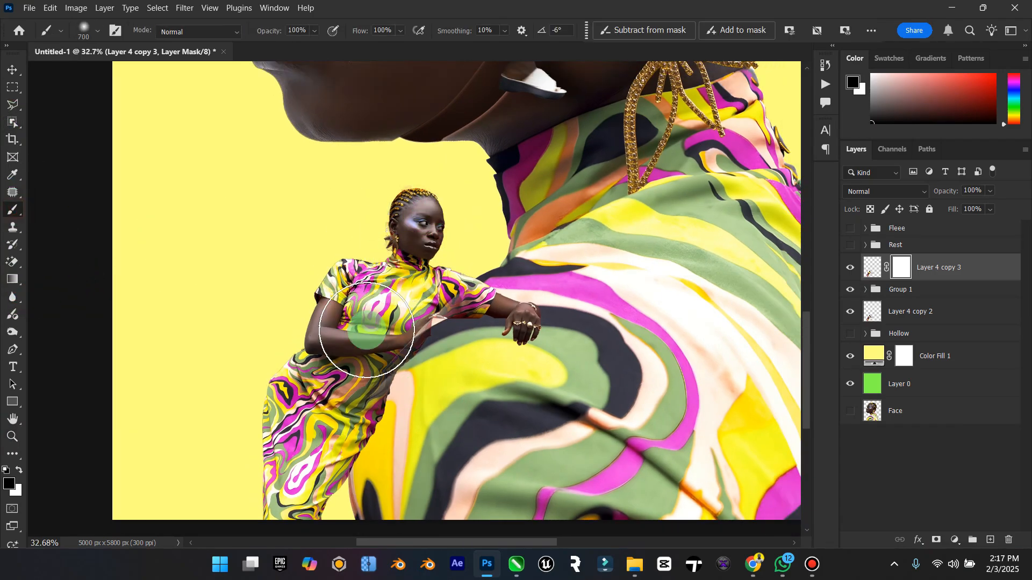
pyautogui.moveTo(403, 326); pyautogui.dragTo(412, 313)
pyautogui.press('[')
pyautogui.press('[')
pyautogui.press('[')
pyautogui.press('[')
pyautogui.press('[')
pyautogui.press('[')
pyautogui.press('[')
pyautogui.press('[')
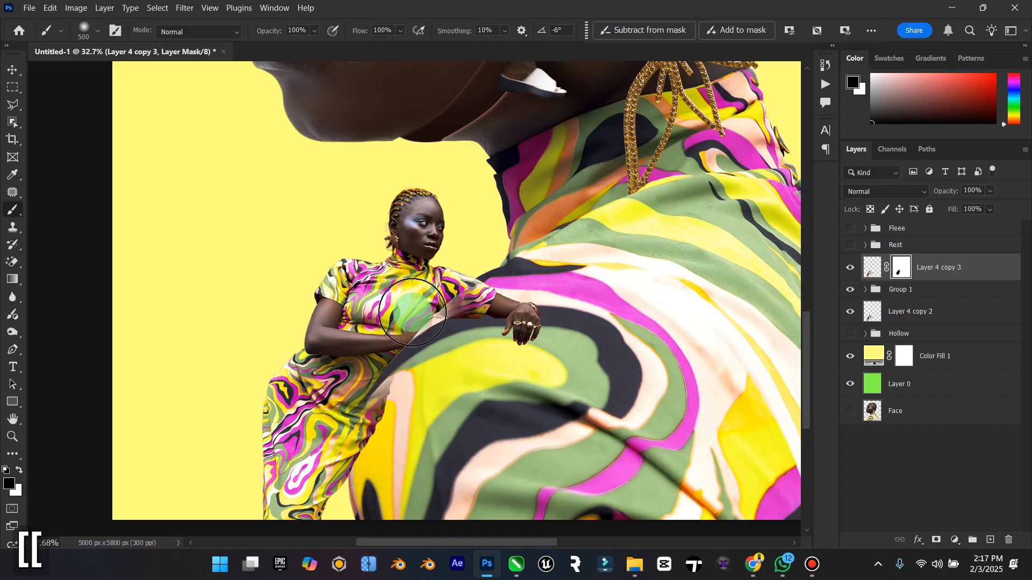
pyautogui.moveTo(435, 322)
pyautogui.mouseDown()
pyautogui.moveTo(473, 285)
pyautogui.moveTo(478, 312)
pyautogui.mouseUp()
pyautogui.hotkey('ctrl', 'z')
pyautogui.hotkey('ctrl', 'z')
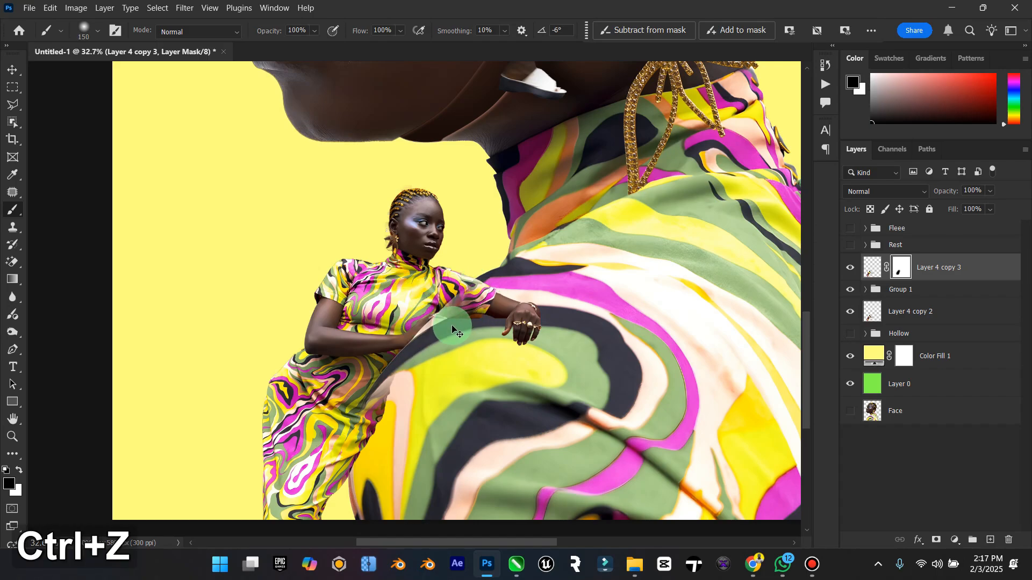
pyautogui.moveTo(437, 326)
pyautogui.mouseDown()
pyautogui.moveTo(411, 327)
pyautogui.moveTo(431, 330)
pyautogui.moveTo(409, 336)
pyautogui.moveTo(399, 357)
pyautogui.moveTo(409, 356)
pyautogui.moveTo(359, 417)
pyautogui.moveTo(405, 350)
pyautogui.moveTo(369, 429)
pyautogui.mouseUp()
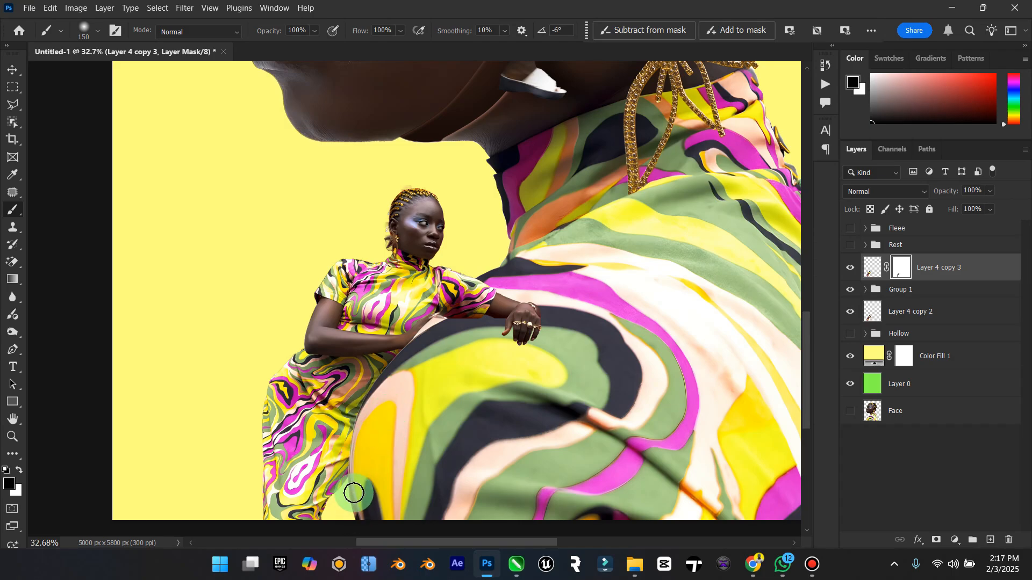
# Refine the mask around the fingertips of the woman's folded arm along the shoulder edge, using a 40 px brush.
pyautogui.scroll(2, 414, 458)
pyautogui.keyDown('alt'); pyautogui.scroll(10, 422, 447); pyautogui.keyUp('alt')
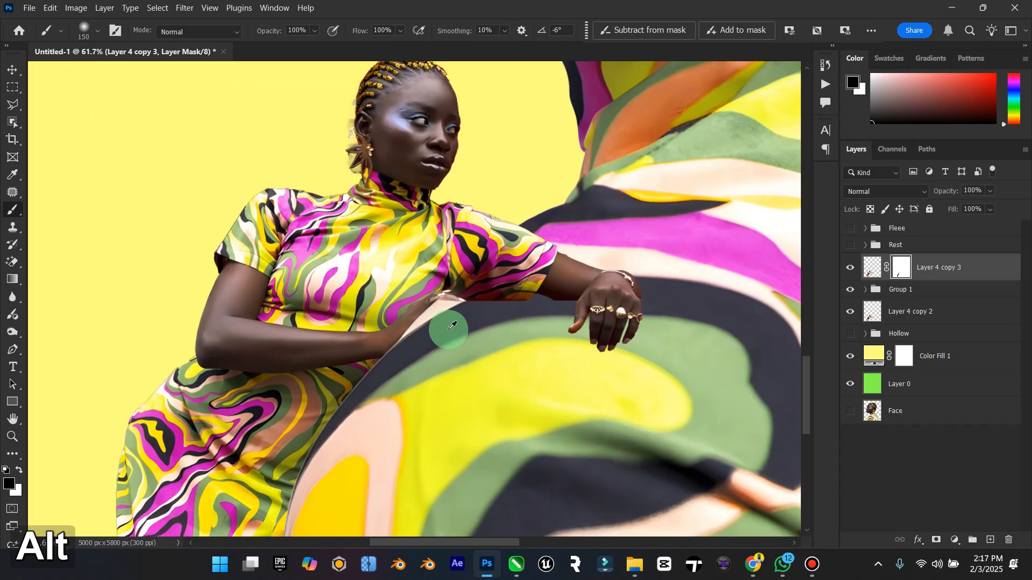
pyautogui.press('[')
pyautogui.press('[')
pyautogui.press('[')
pyautogui.press('[')
pyautogui.press('[')
pyautogui.press('[')
pyautogui.press('[')
pyautogui.press('[')
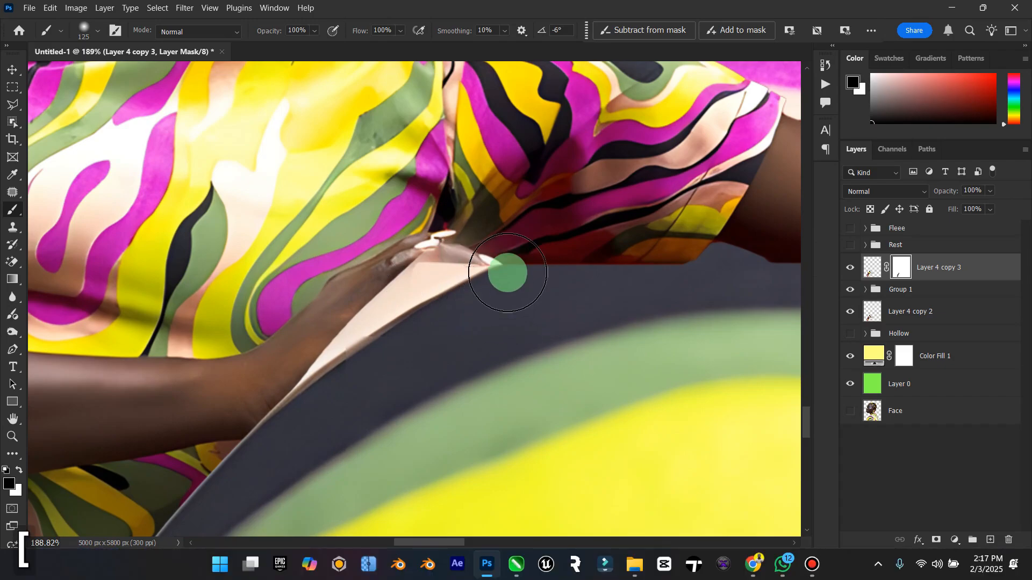
pyautogui.press('[')
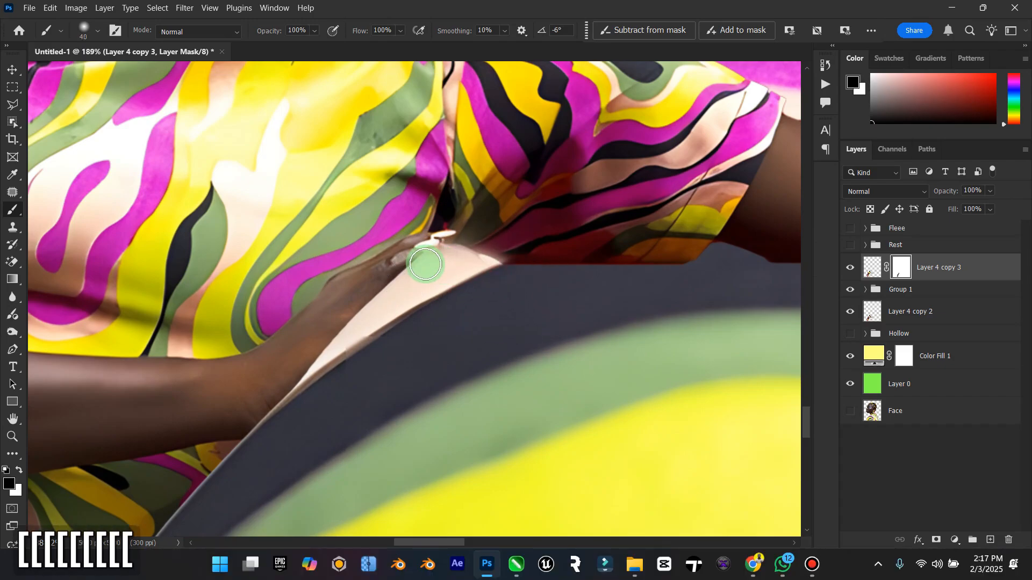
pyautogui.hotkey('ctrl', 'z')
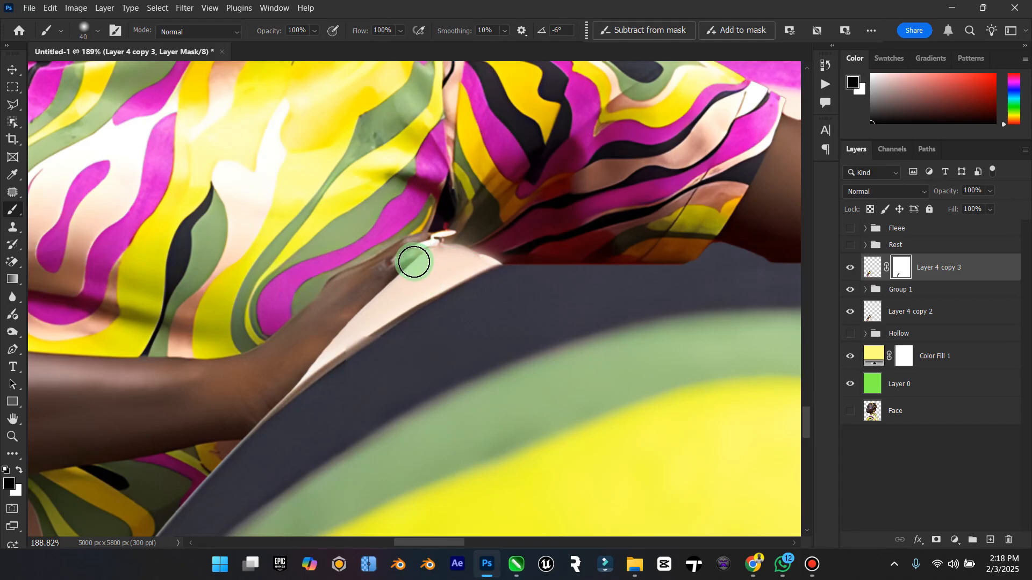
pyautogui.moveTo(414, 262); pyautogui.dragTo(459, 276)
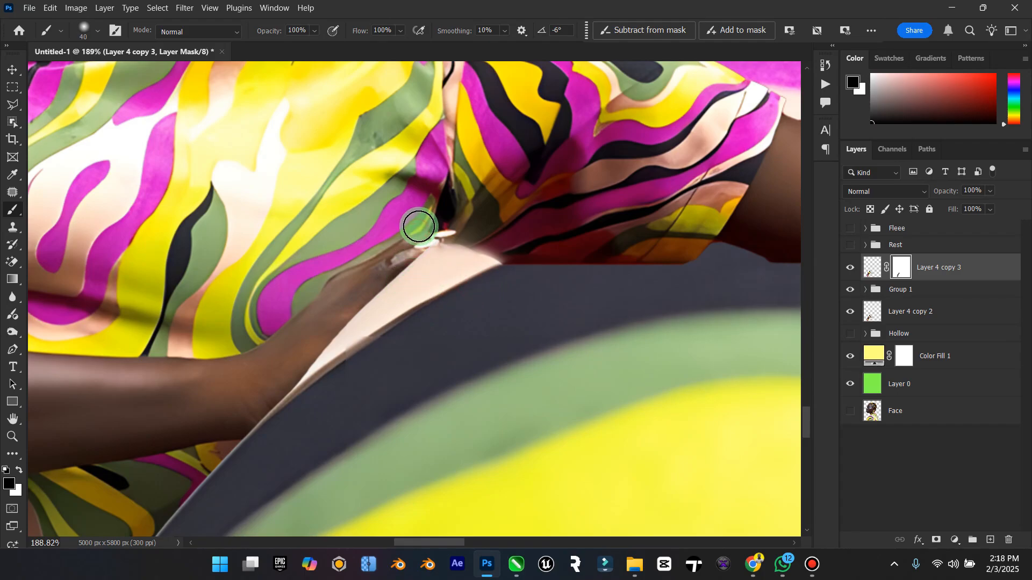
pyautogui.doubleClick(13, 419)
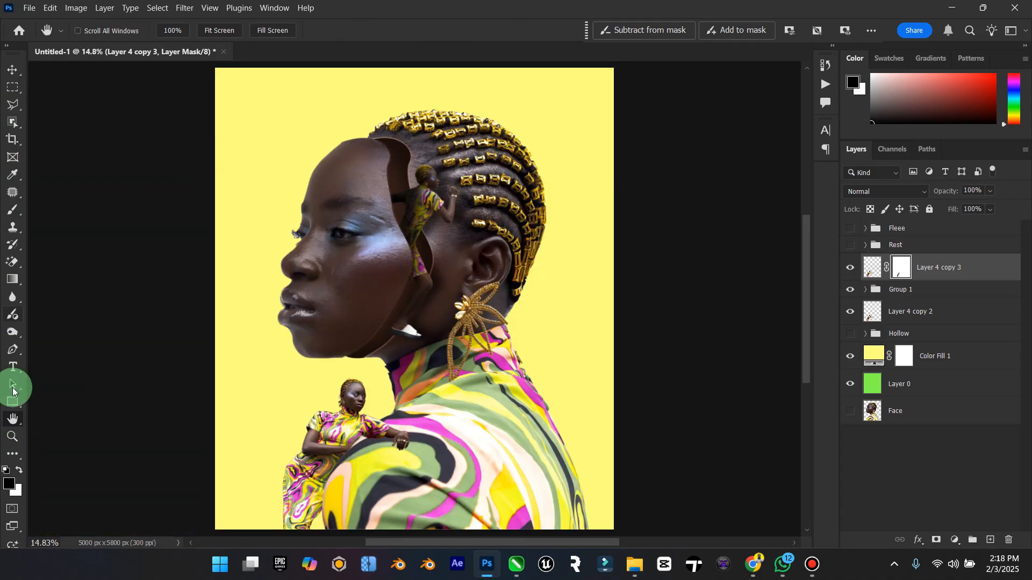
# Cut away the leftover fringe beneath the woman's outstretched forearm on Layer 4 copy 3 with the Polygonal Lasso, then deselect.
pyautogui.press('z')
pyautogui.moveTo(399, 445); pyautogui.dragTo(454, 433)
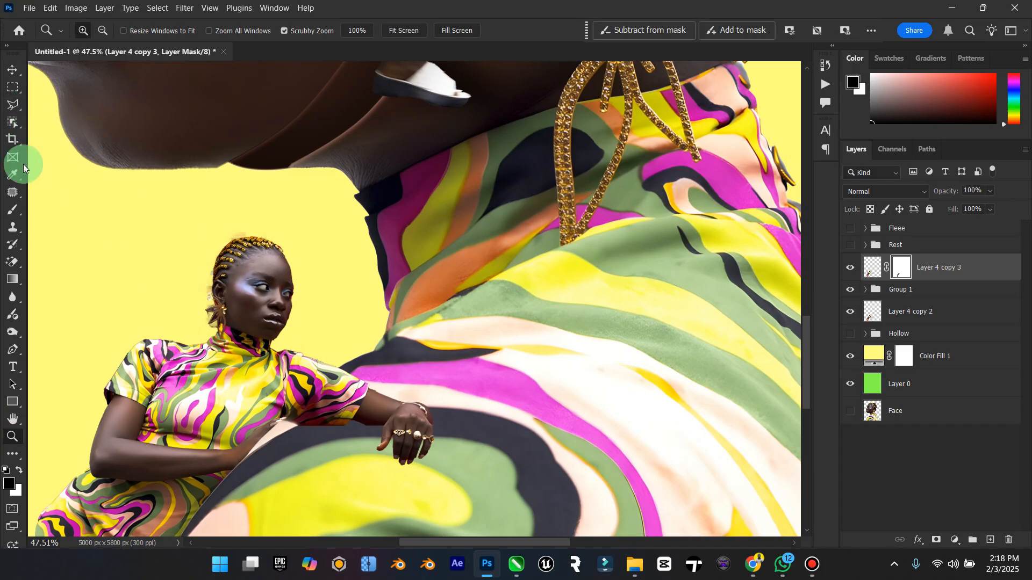
pyautogui.moveTo(360, 465); pyautogui.dragTo(398, 463)
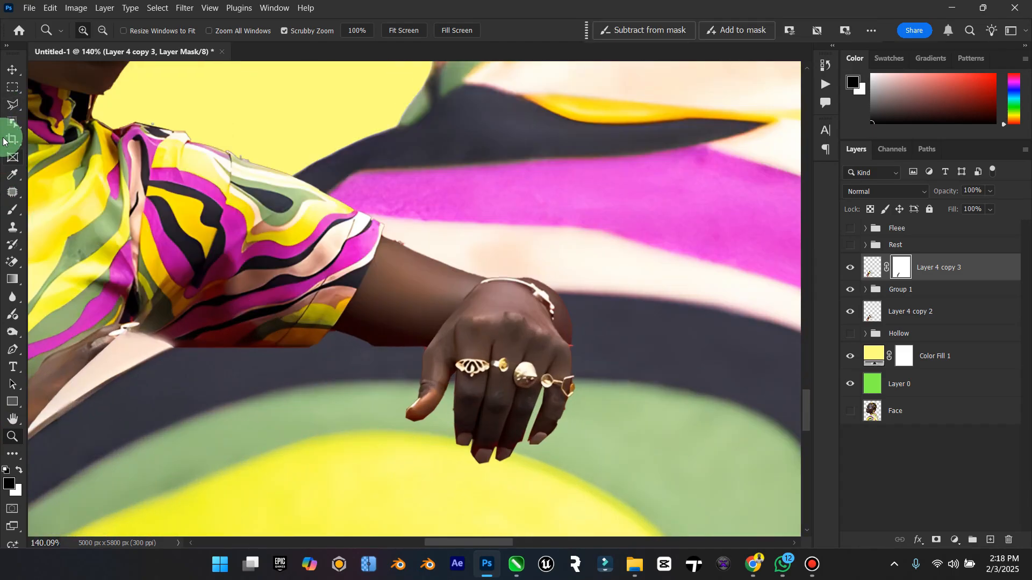
pyautogui.click(13, 111)
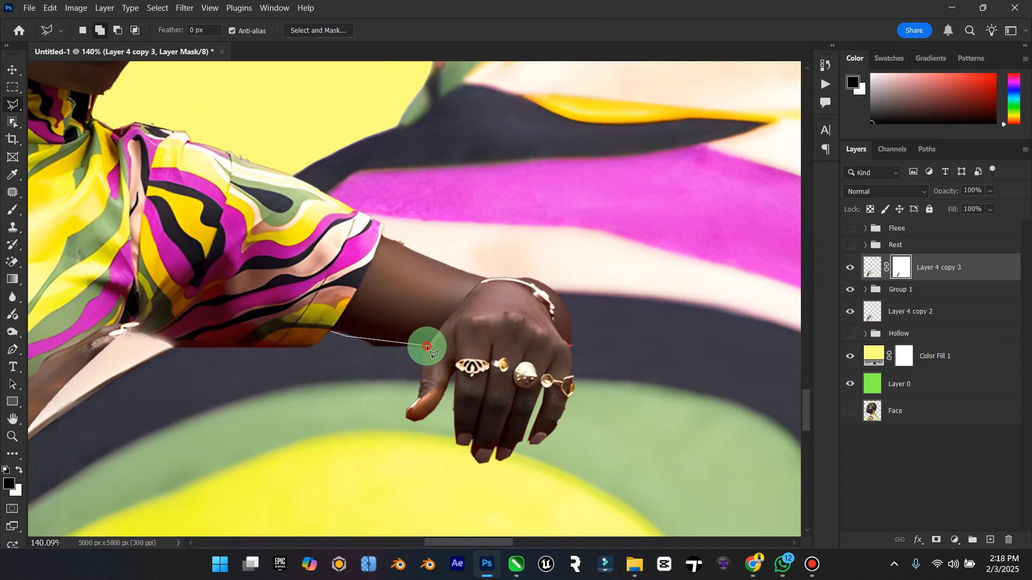
pyautogui.click(420, 356)
pyautogui.click(384, 364)
pyautogui.doubleClick(345, 366)
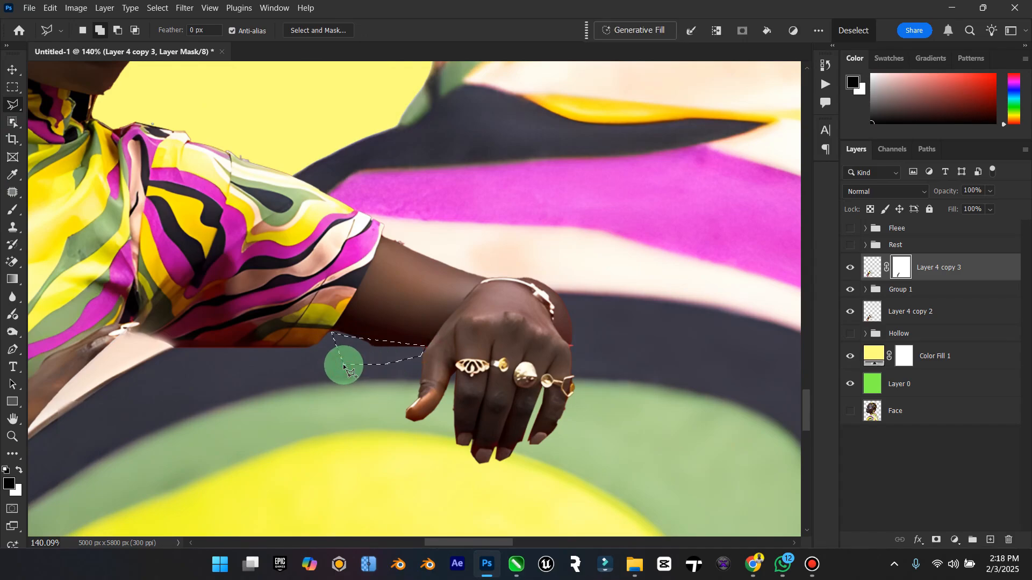
pyautogui.press('Delete')
pyautogui.click(871, 267)
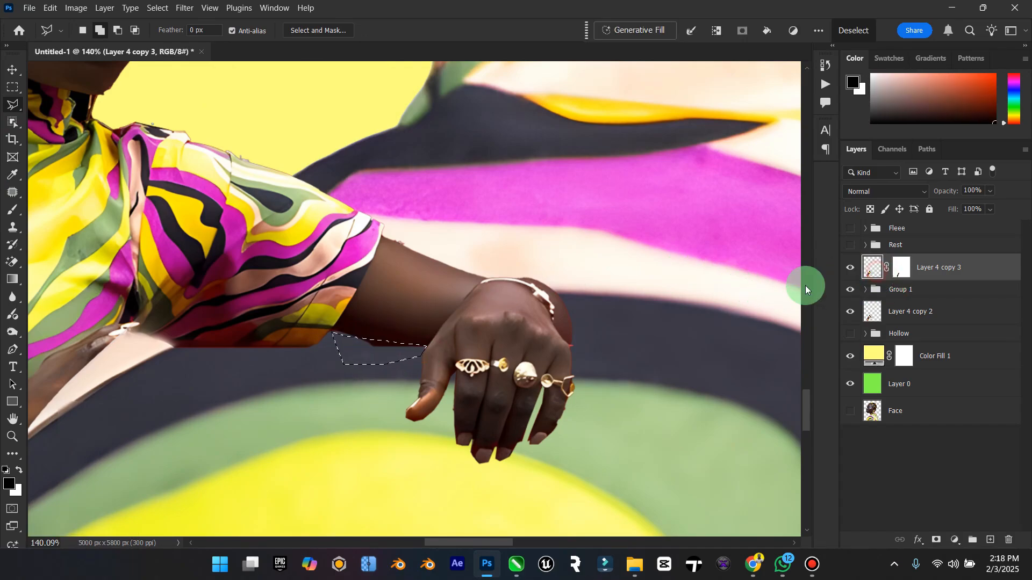
pyautogui.press('Delete')
pyautogui.rightClick(512, 288)
pyautogui.click(586, 249)
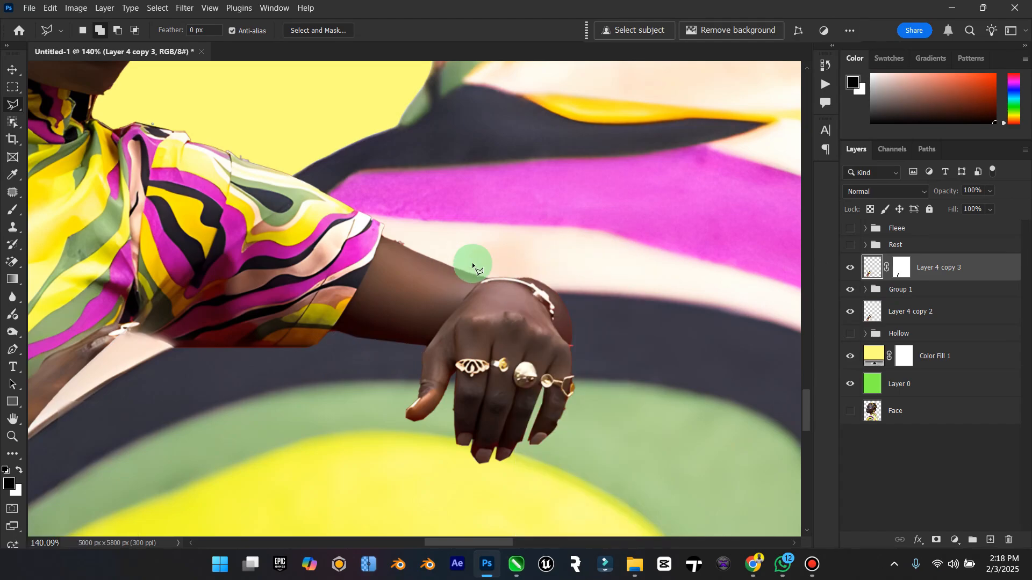
# Remove the stray fringe above the forearm beside the sleeve using a Polygonal Lasso selection, then clear the selection.
pyautogui.click(405, 247)
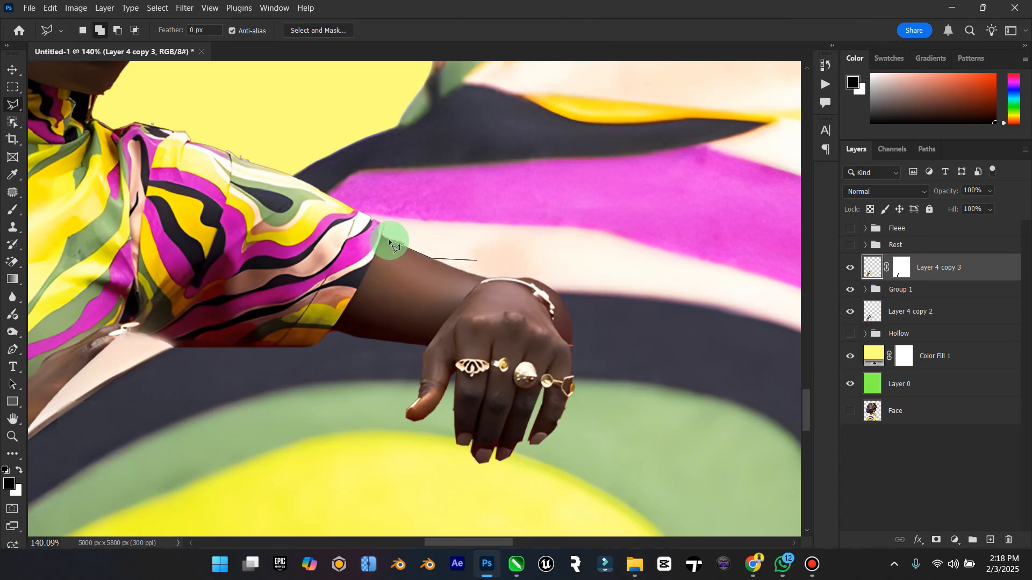
pyautogui.doubleClick(444, 200)
pyautogui.press('Delete')
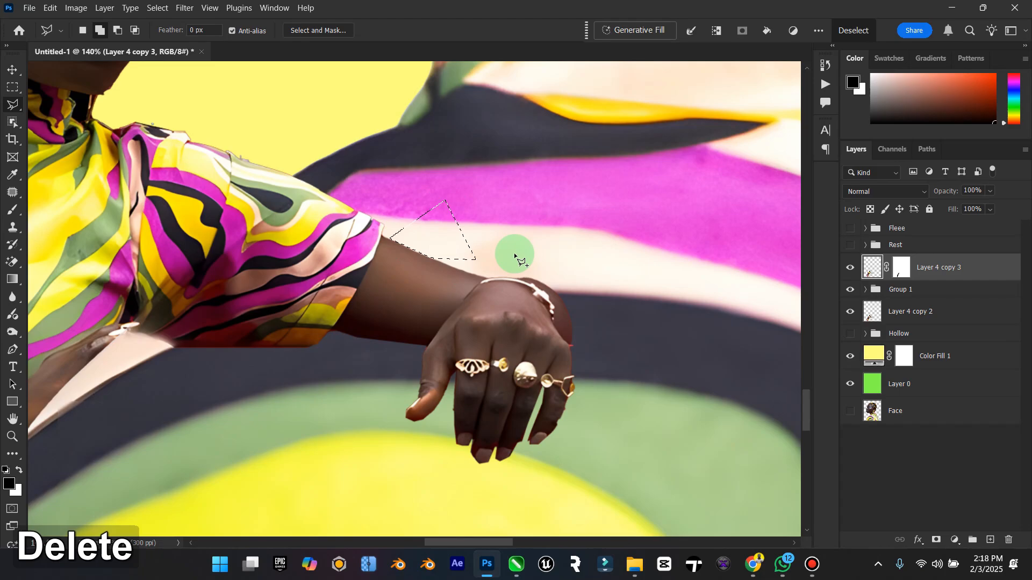
pyautogui.rightClick(515, 253)
pyautogui.click(590, 247)
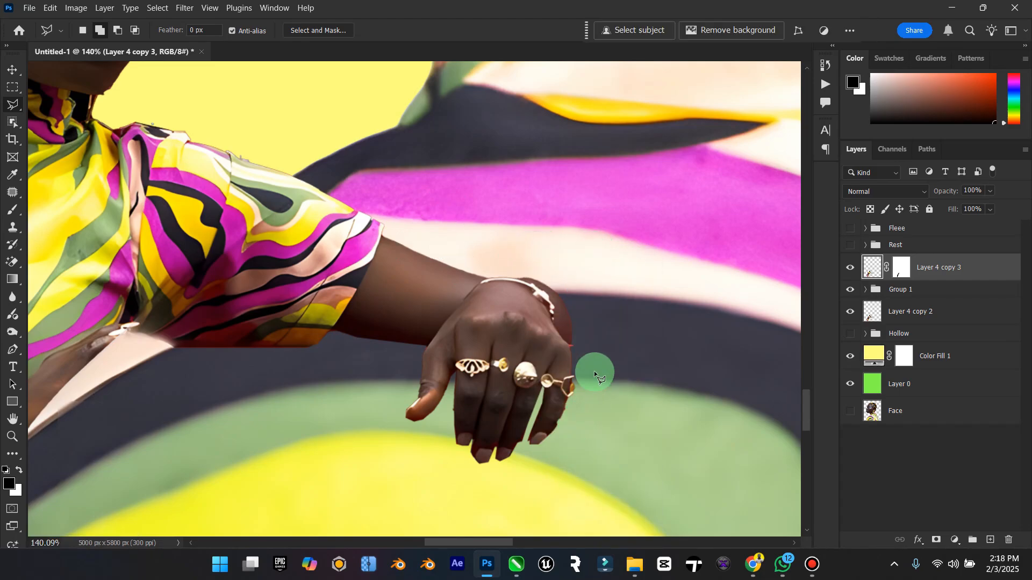
# Cut away the small stray fringe beside the wrist of the outstretched hand with the Polygonal Lasso, then deselect.
pyautogui.click(569, 345)
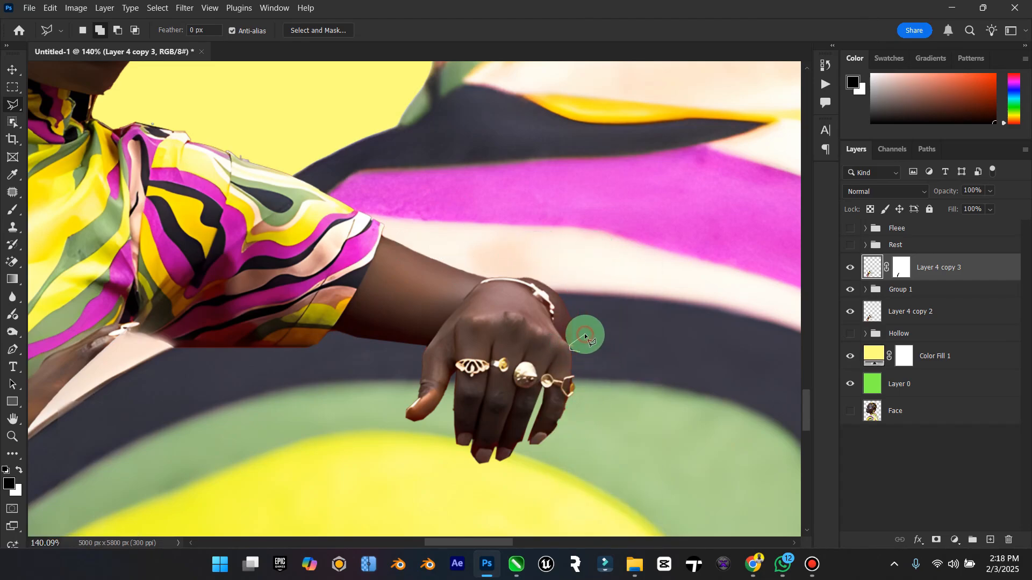
pyautogui.doubleClick(585, 334)
pyautogui.press('Delete')
pyautogui.rightClick(675, 335)
pyautogui.click(756, 34)
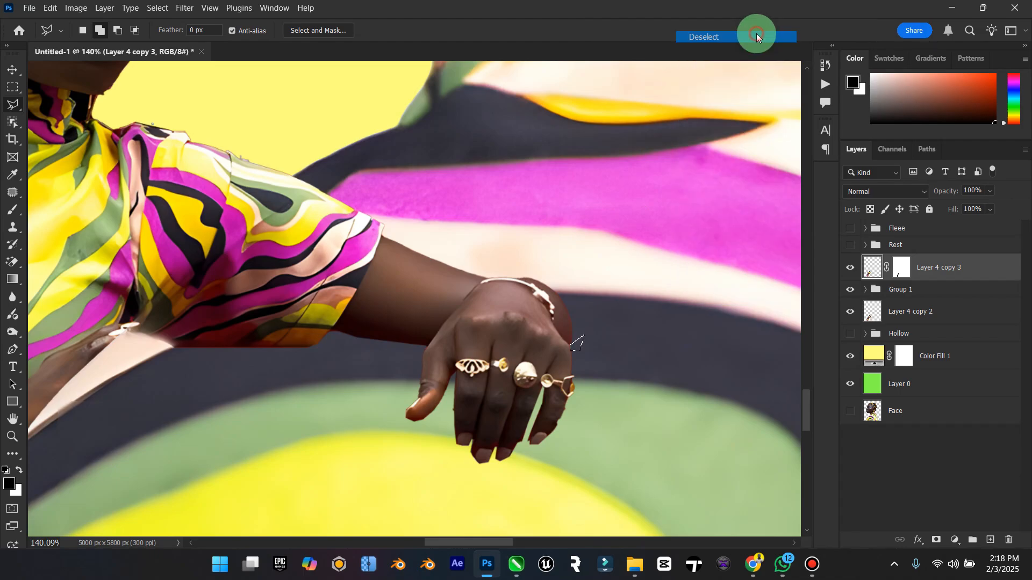
# Add a new layer directly above Group 1 and name it Shadel.
pyautogui.click(960, 296)
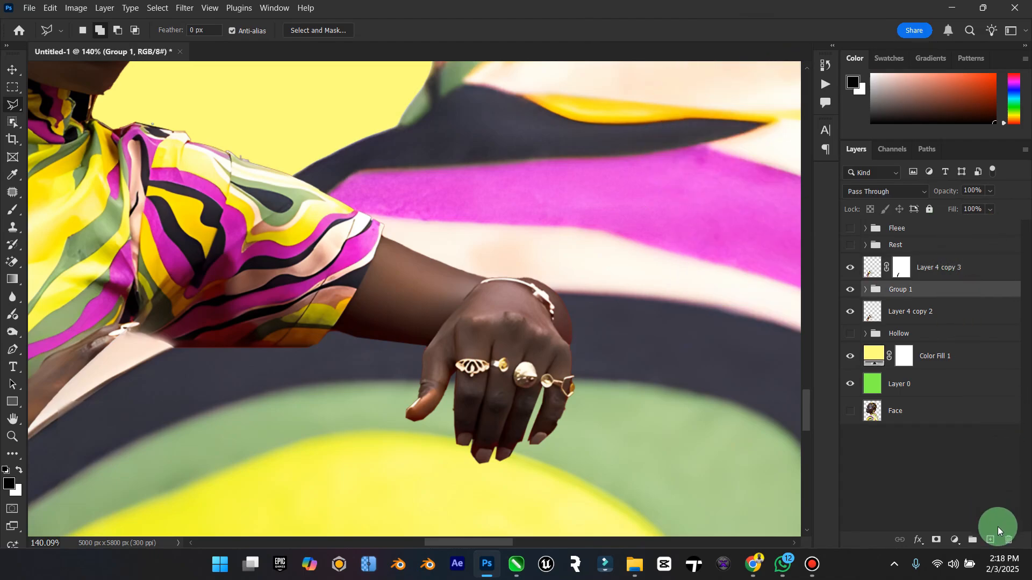
pyautogui.click(989, 539)
pyautogui.click(897, 296)
pyautogui.press('capslock')
pyautogui.write('S')
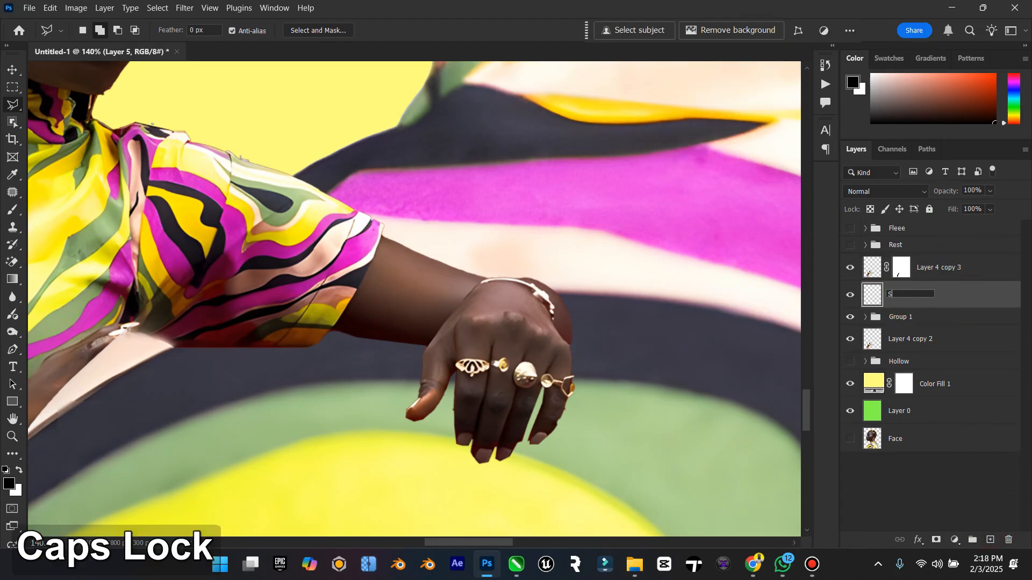
pyautogui.write('hadel')
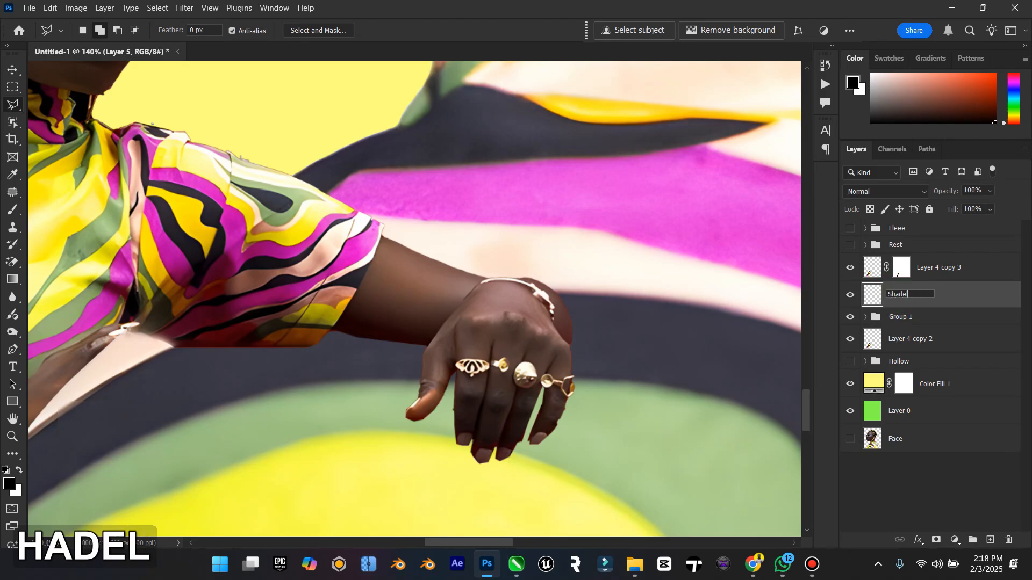
pyautogui.click(945, 295)
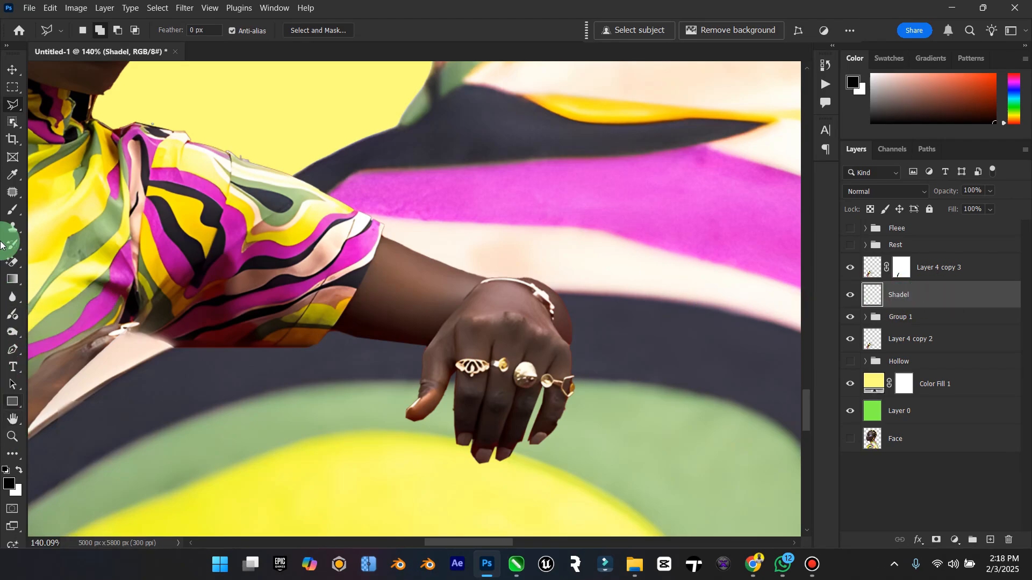
# Paint a soft black shadow under the outstretched forearm and sleeve with a 50 px brush, undoing the stray stroke.
pyautogui.click(19, 213)
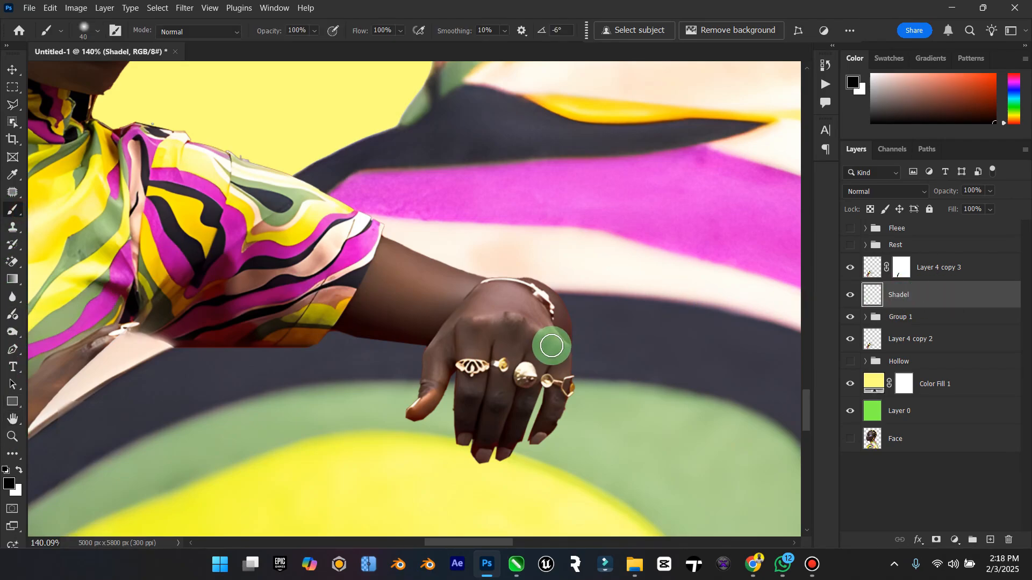
pyautogui.press(']')
pyautogui.press(']')
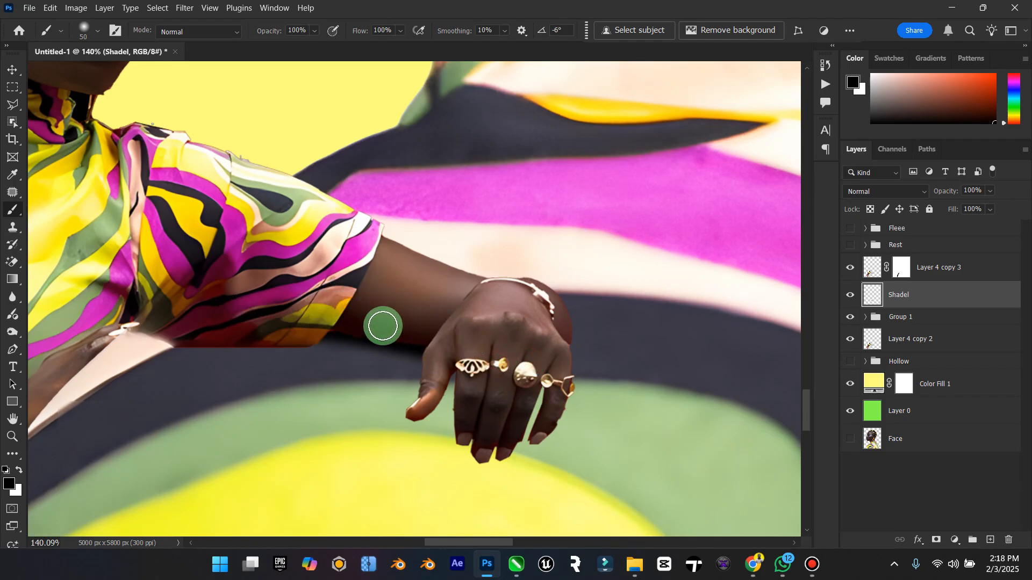
pyautogui.moveTo(226, 325)
pyautogui.mouseDown()
pyautogui.moveTo(223, 346)
pyautogui.moveTo(102, 319)
pyautogui.mouseUp()
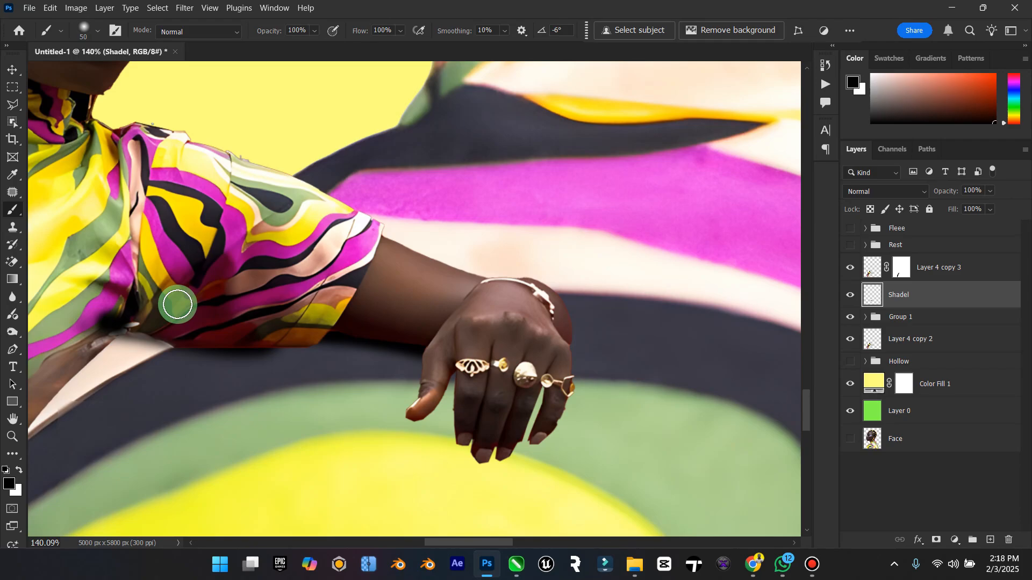
pyautogui.hotkey('ctrl', 'z')
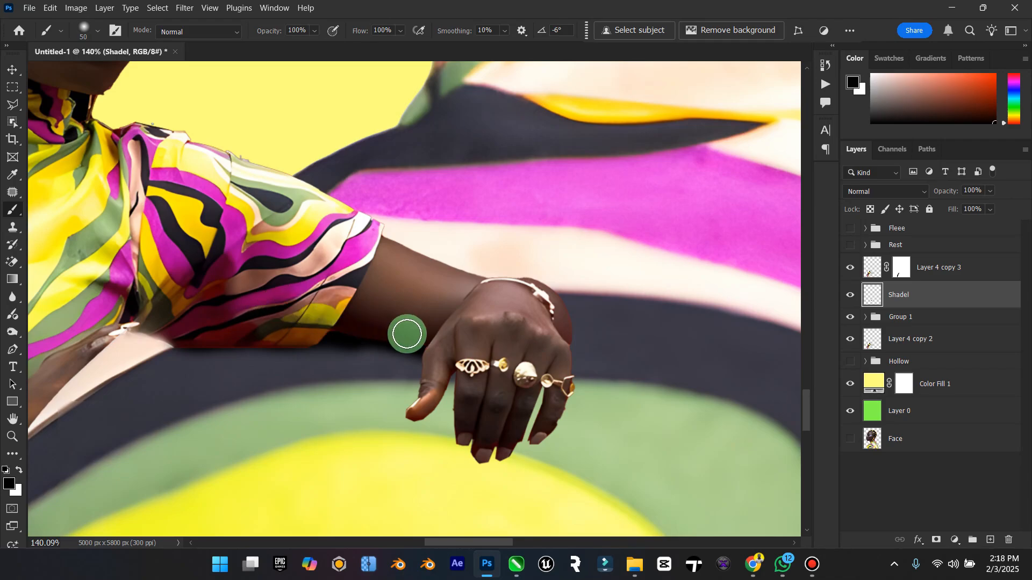
# Extend the black shadow around the thumb, fingertips and outer edge of the hand on the Shadel layer.
pyautogui.scroll(-2, 505, 322)
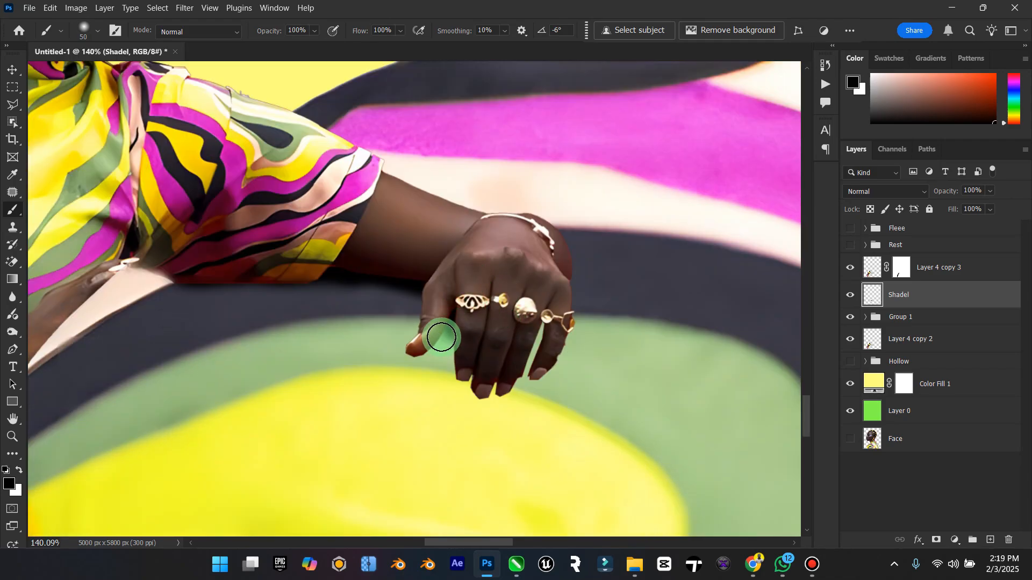
pyautogui.moveTo(436, 351)
pyautogui.mouseDown()
pyautogui.moveTo(463, 332)
pyautogui.moveTo(486, 390)
pyautogui.moveTo(547, 297)
pyautogui.moveTo(543, 380)
pyautogui.moveTo(553, 368)
pyautogui.moveTo(562, 338)
pyautogui.moveTo(541, 324)
pyautogui.moveTo(506, 370)
pyautogui.moveTo(542, 313)
pyautogui.moveTo(535, 334)
pyautogui.moveTo(554, 267)
pyautogui.moveTo(555, 291)
pyautogui.moveTo(558, 262)
pyautogui.moveTo(523, 243)
pyautogui.mouseUp()
pyautogui.scroll(-1, 525, 295)
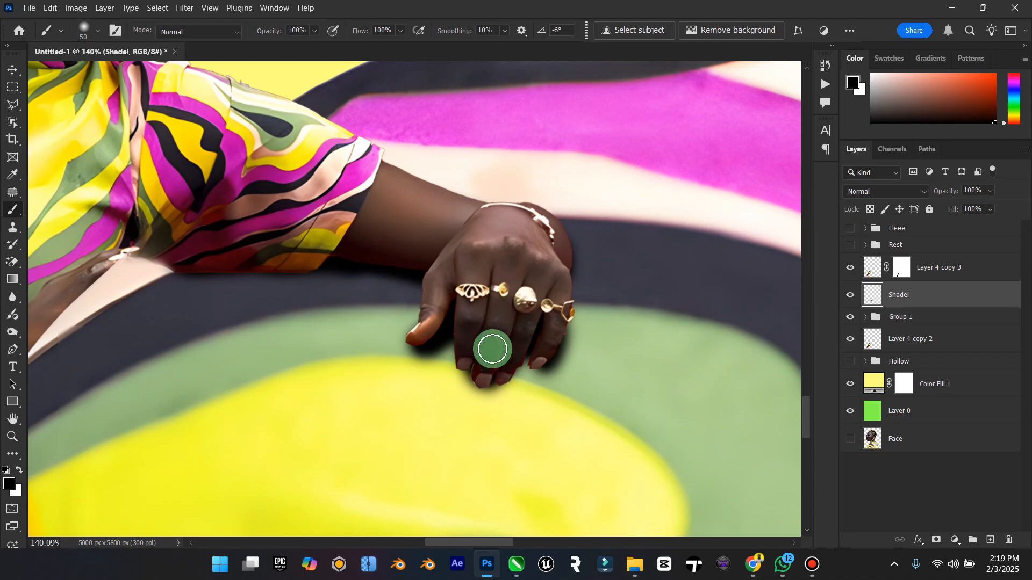
# Fill in the shadow between and beneath the fingertips using a smaller 25 px brush.
pyautogui.press('p')
pyautogui.press('[')
pyautogui.press('[')
pyautogui.press('[')
pyautogui.press('[')
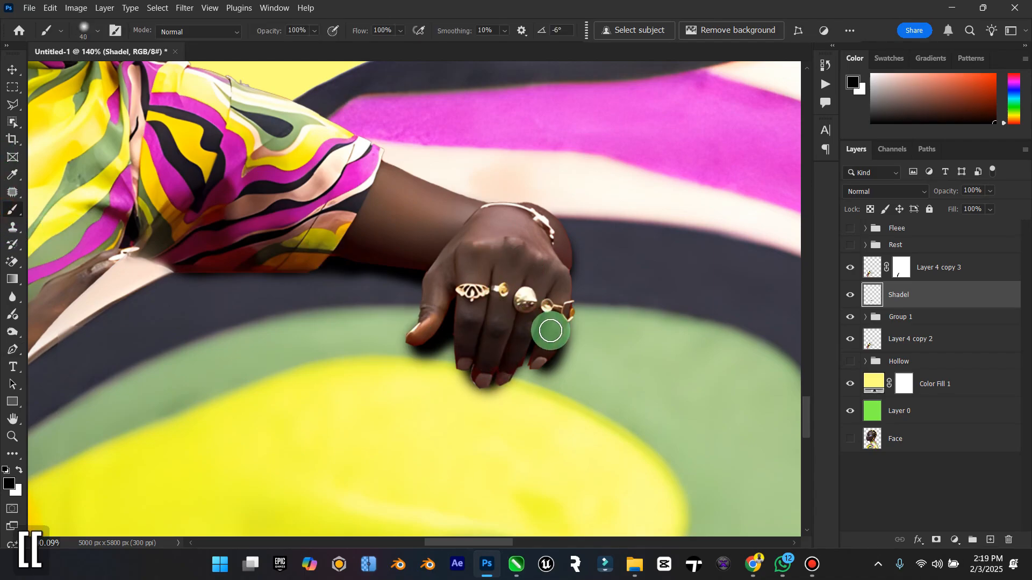
pyautogui.moveTo(546, 351)
pyautogui.mouseDown()
pyautogui.moveTo(530, 370)
pyautogui.moveTo(540, 360)
pyautogui.moveTo(501, 367)
pyautogui.moveTo(520, 356)
pyautogui.moveTo(502, 388)
pyautogui.moveTo(488, 370)
pyautogui.moveTo(479, 387)
pyautogui.moveTo(473, 351)
pyautogui.moveTo(471, 373)
pyautogui.mouseUp()
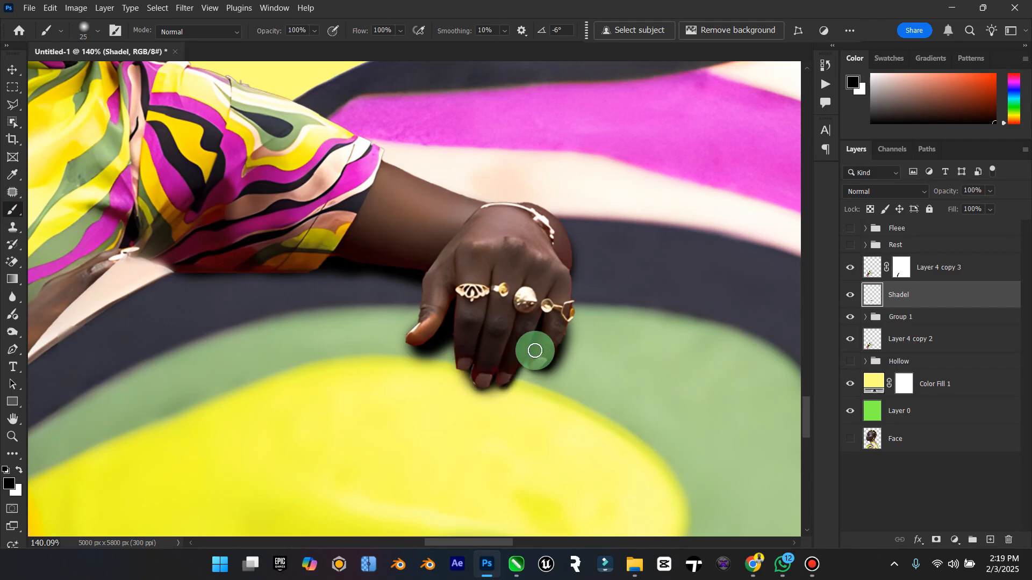
# Soften the edges of the ringed hand on Layer 4 copy 3 using the Blur tool at 70 px.
pyautogui.click(869, 276)
pyautogui.click(13, 296)
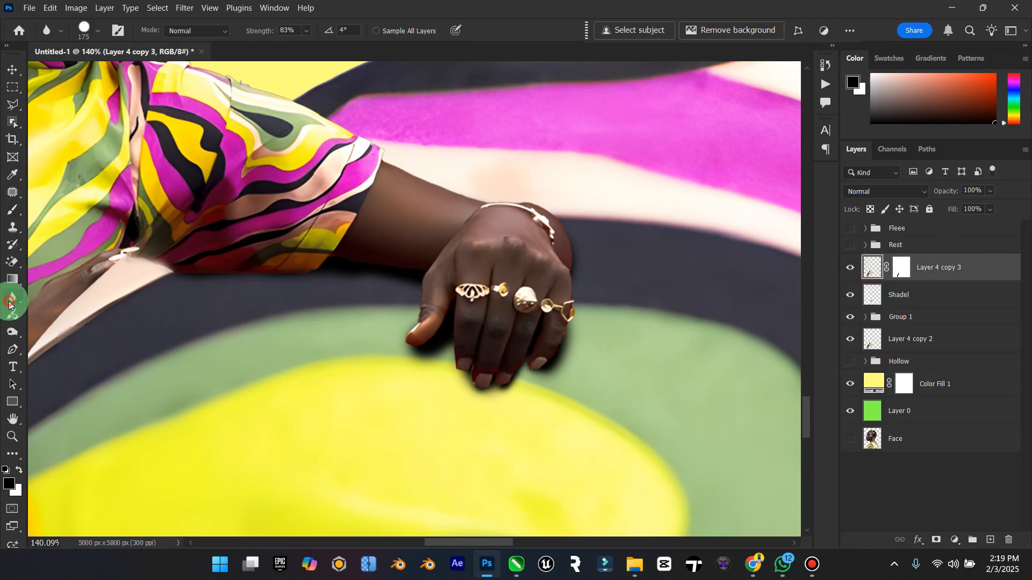
pyautogui.press('[')
pyautogui.press('[')
pyautogui.press('[')
pyautogui.press('[')
pyautogui.press('[')
pyautogui.press('[')
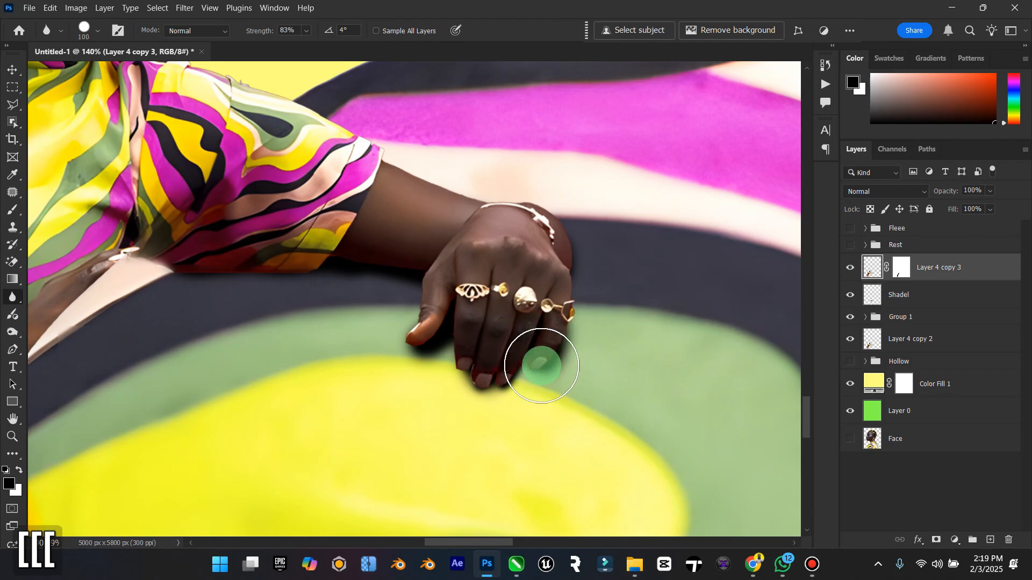
pyautogui.moveTo(518, 392)
pyautogui.mouseDown()
pyautogui.moveTo(452, 387)
pyautogui.moveTo(405, 362)
pyautogui.moveTo(391, 275)
pyautogui.moveTo(168, 274)
pyautogui.moveTo(403, 230)
pyautogui.moveTo(431, 172)
pyautogui.moveTo(591, 199)
pyautogui.moveTo(570, 237)
pyautogui.moveTo(582, 270)
pyautogui.mouseUp()
# Blur the cut-out edge along the outstretched arm's sleeve, up over the shoulder and neck to the side of the face.
pyautogui.scroll(2, 583, 272)
pyautogui.moveTo(367, 192); pyautogui.dragTo(96, 115)
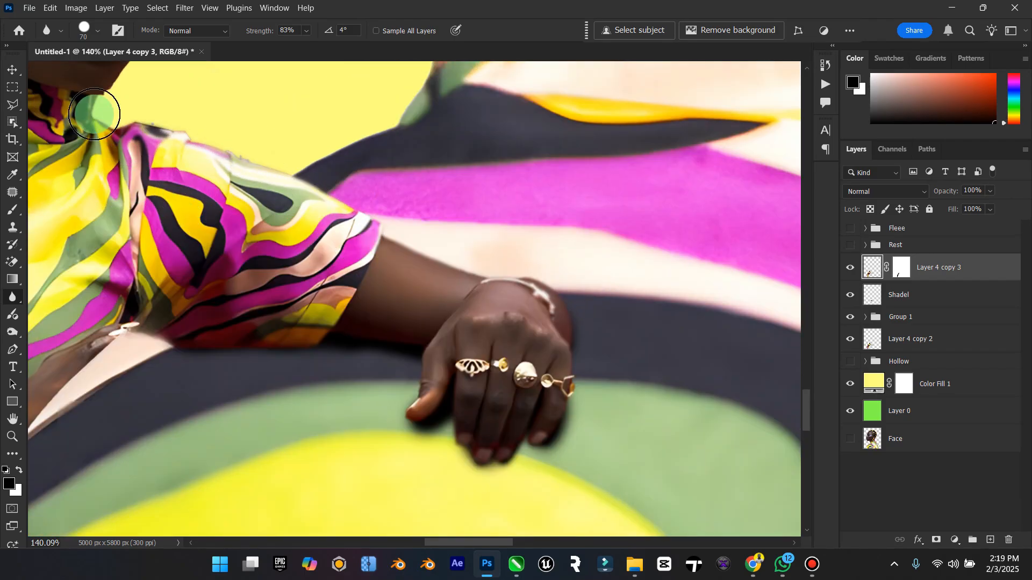
pyautogui.scroll(2, 95, 115)
pyautogui.moveTo(150, 185); pyautogui.dragTo(161, 109)
pyautogui.scroll(4, 127, 172)
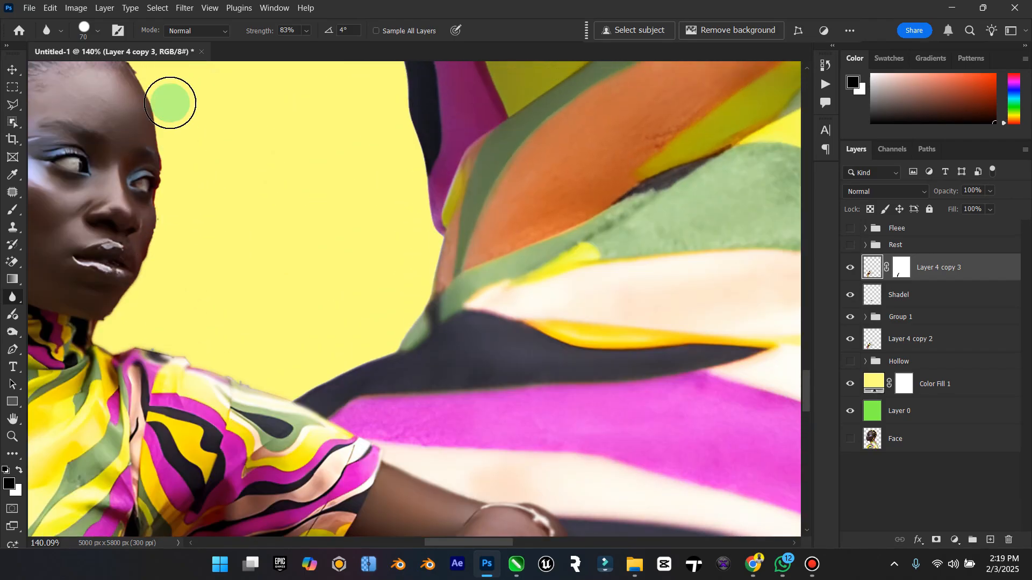
pyautogui.scroll(3, 137, 297)
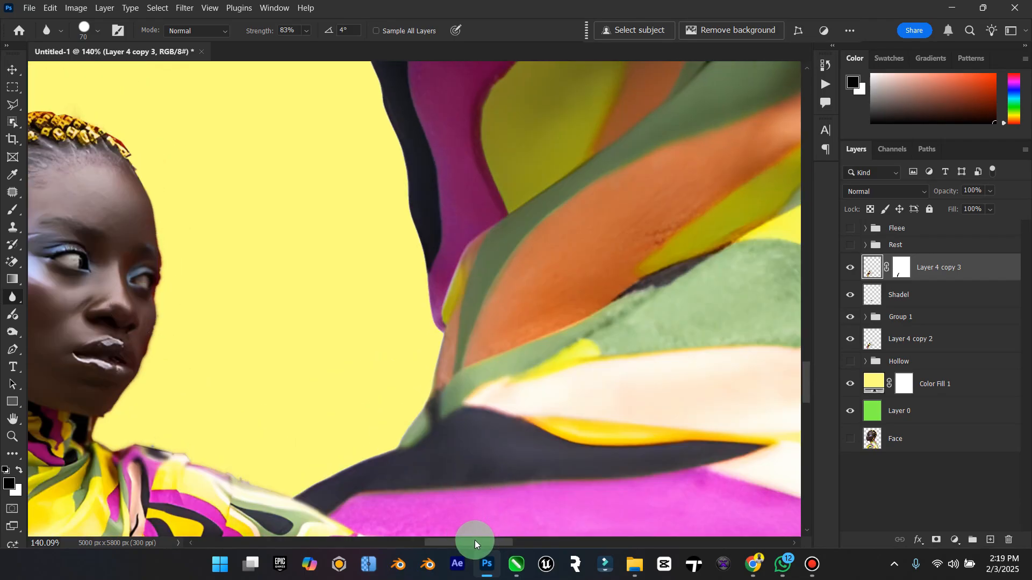
# Blur the small woman's head outline, the area around her earring, and the top edge of her other shoulder.
pyautogui.moveTo(472, 542); pyautogui.dragTo(418, 542)
pyautogui.moveTo(666, 210)
pyautogui.mouseDown()
pyautogui.moveTo(529, 113)
pyautogui.moveTo(427, 110)
pyautogui.moveTo(328, 269)
pyautogui.moveTo(400, 389)
pyautogui.moveTo(366, 288)
pyautogui.moveTo(397, 434)
pyautogui.mouseUp()
pyautogui.scroll(-2, 395, 432)
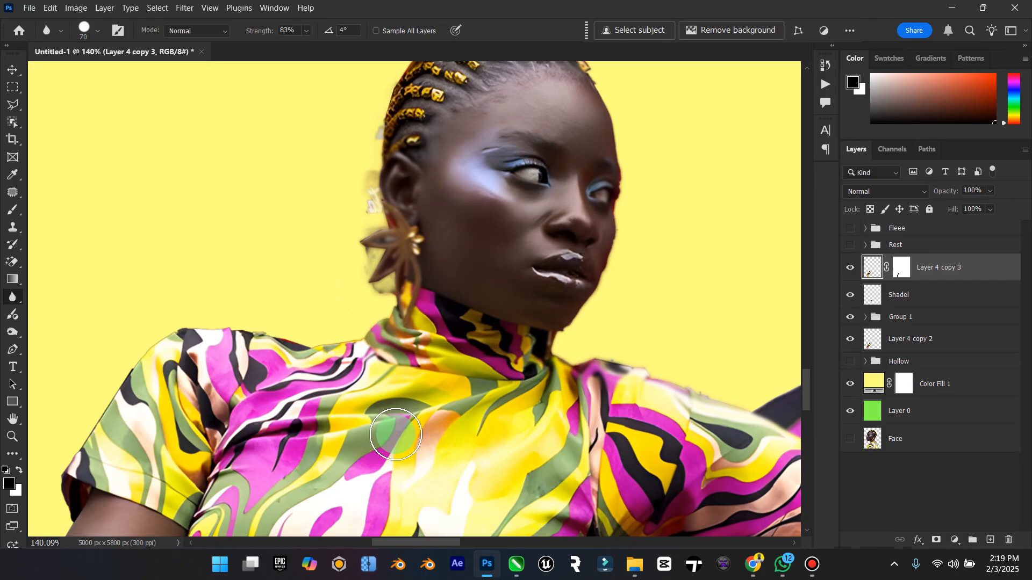
pyautogui.moveTo(423, 235)
pyautogui.mouseDown()
pyautogui.moveTo(406, 329)
pyautogui.moveTo(164, 341)
pyautogui.mouseUp()
pyautogui.scroll(-2, 28, 414)
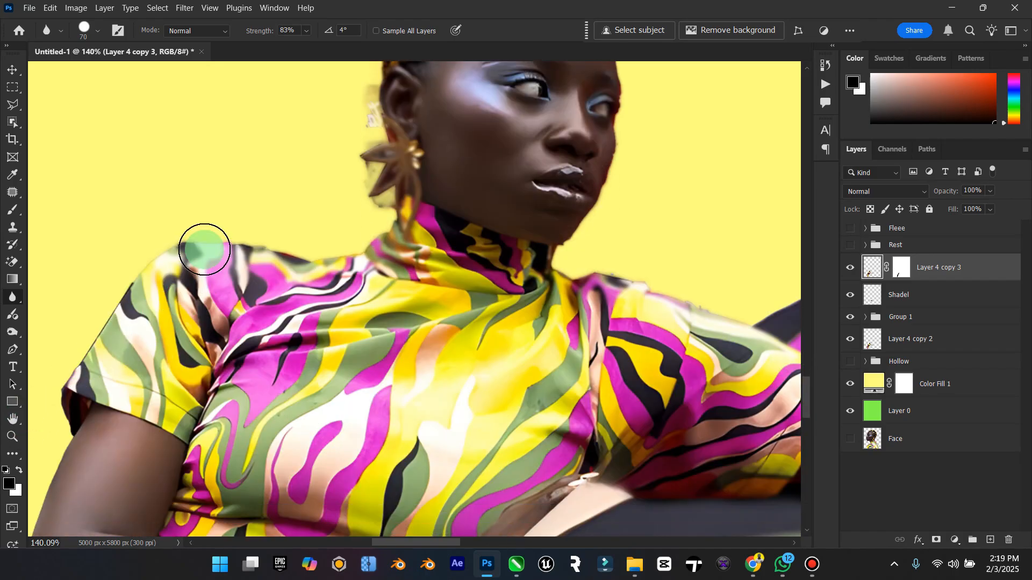
# Soften the outer edge of the folded arm's sleeve and elbow, continuing down the skirt to the canvas bottom.
pyautogui.scroll(-2, 90, 413)
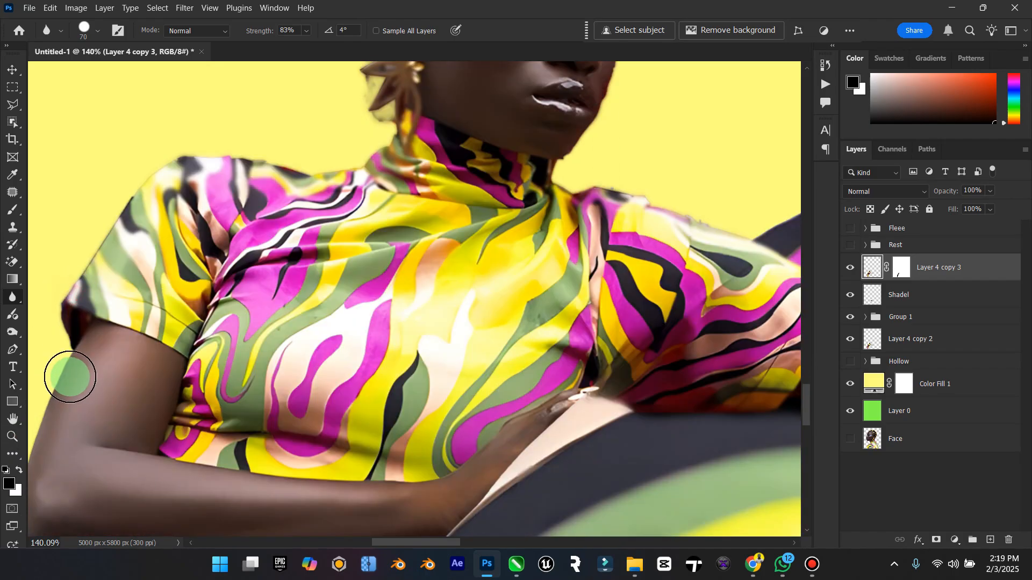
pyautogui.moveTo(440, 540); pyautogui.dragTo(393, 540)
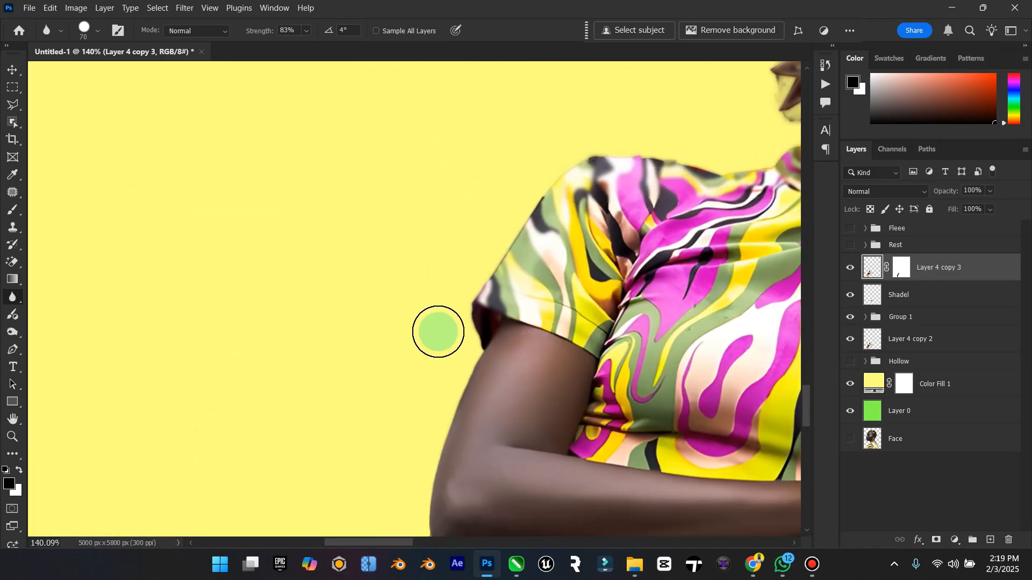
pyautogui.scroll(-2, 437, 329)
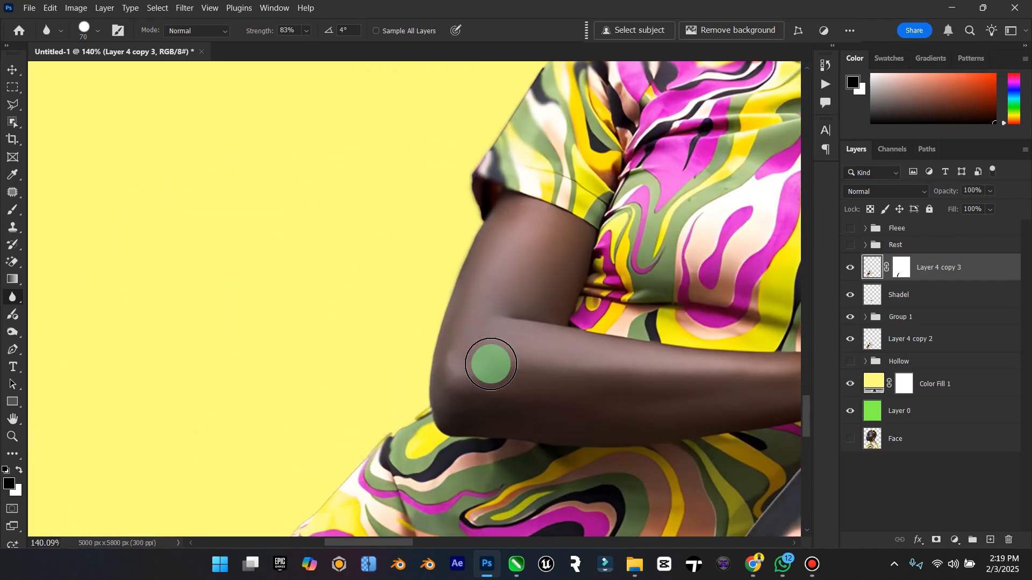
pyautogui.scroll(-4, 324, 444)
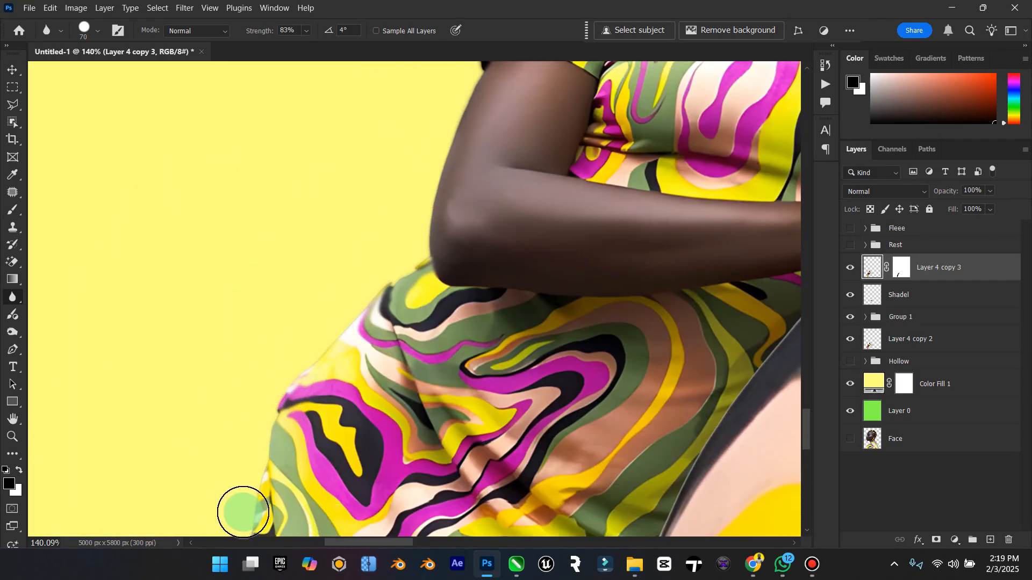
pyautogui.scroll(-4, 253, 472)
pyautogui.scroll(-2, 234, 398)
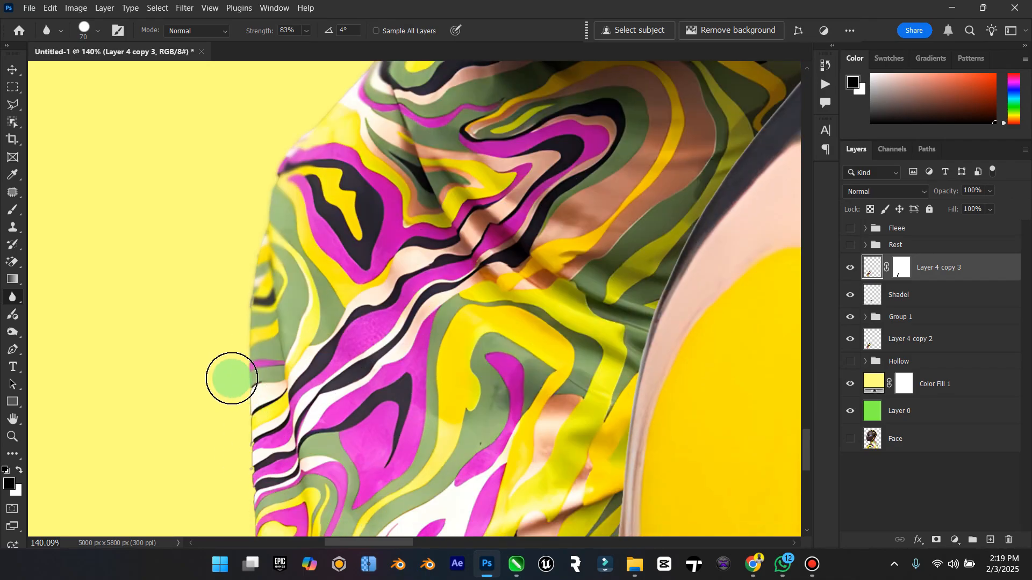
pyautogui.scroll(-4, 247, 490)
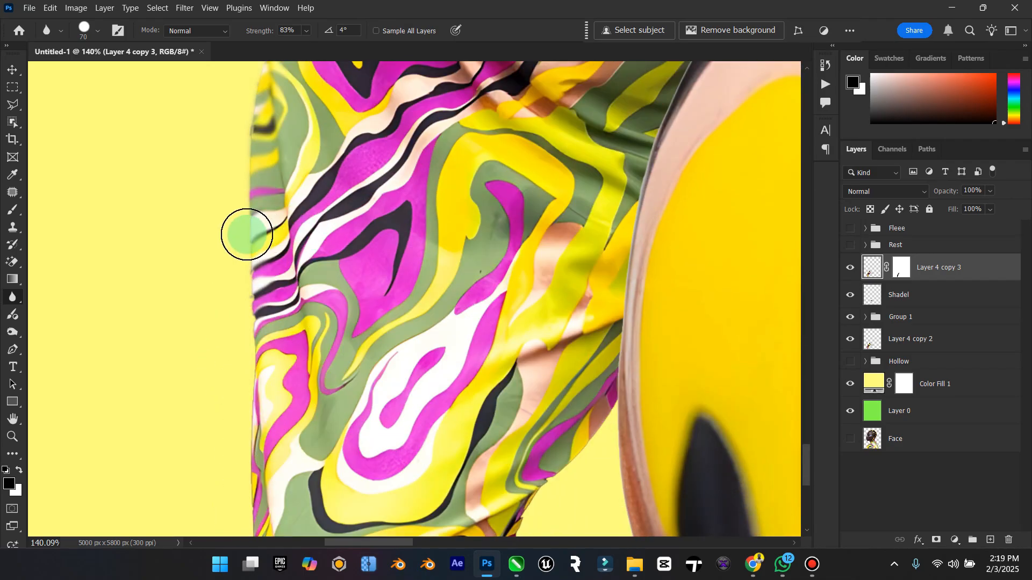
pyautogui.scroll(-4, 263, 433)
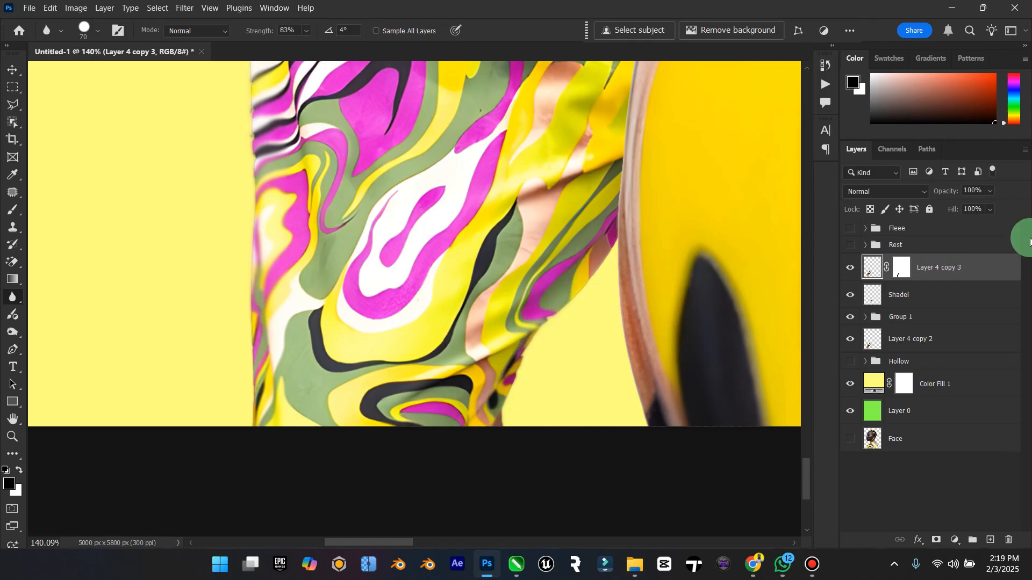
# Compare the composite with and without Layer 4 copy 2, leave that layer hidden, and view the whole image.
pyautogui.click(850, 345)
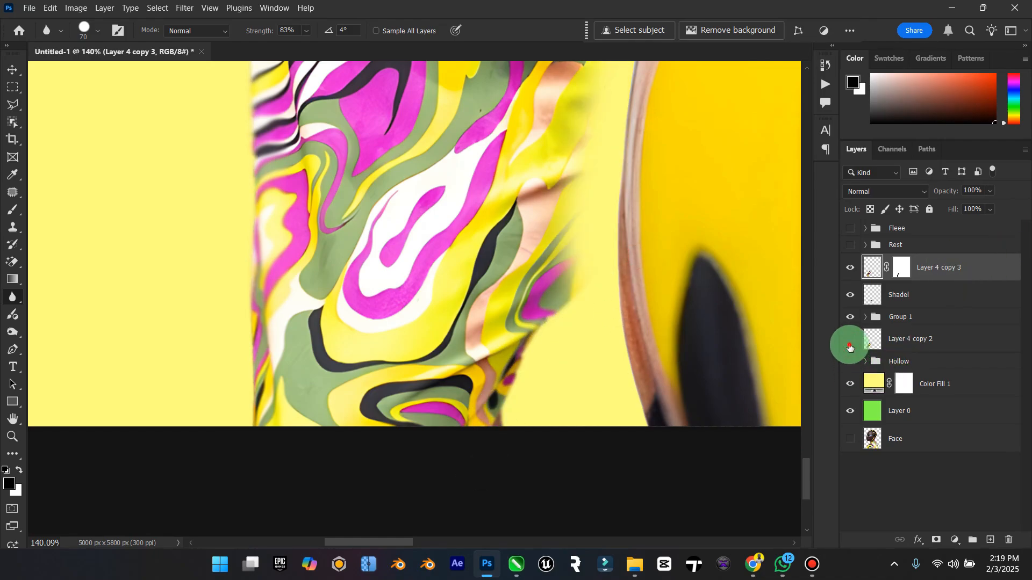
pyautogui.click(850, 346)
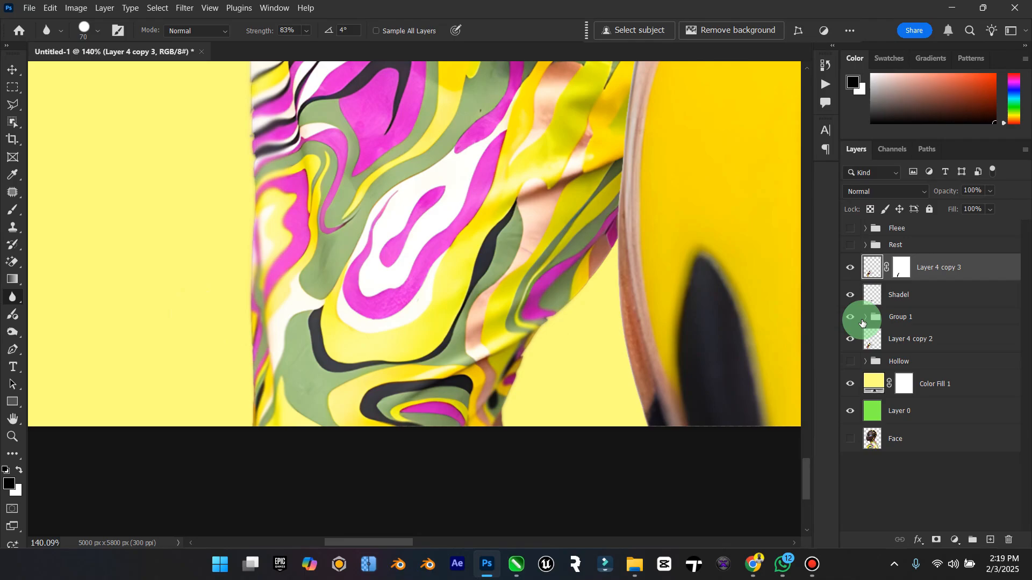
pyautogui.click(850, 344)
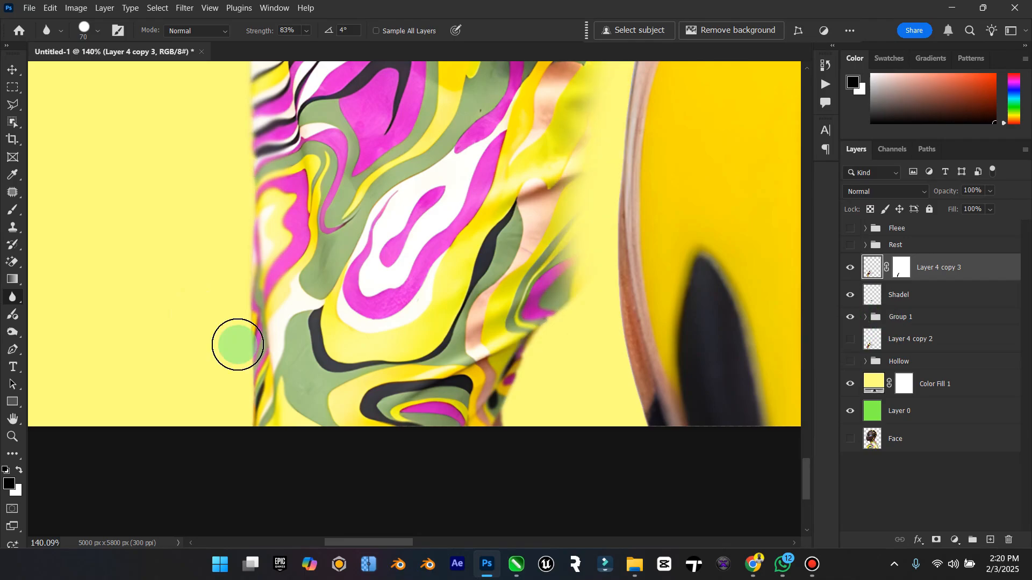
pyautogui.click(13, 422)
pyautogui.click(14, 422)
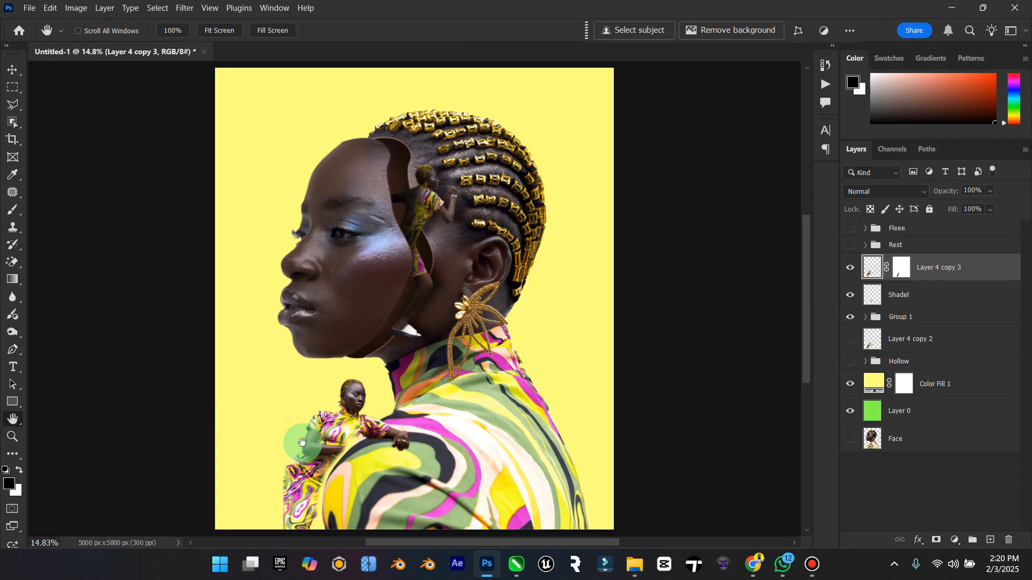
# Trace a polygonal lasso outline from the canvas bottom up along the large shoulder's edge beside the leaning woman's skirt.
pyautogui.click(12, 436)
pyautogui.scroll(-2, 327, 474)
pyautogui.moveTo(327, 474); pyautogui.dragTo(392, 433)
pyautogui.click(13, 104)
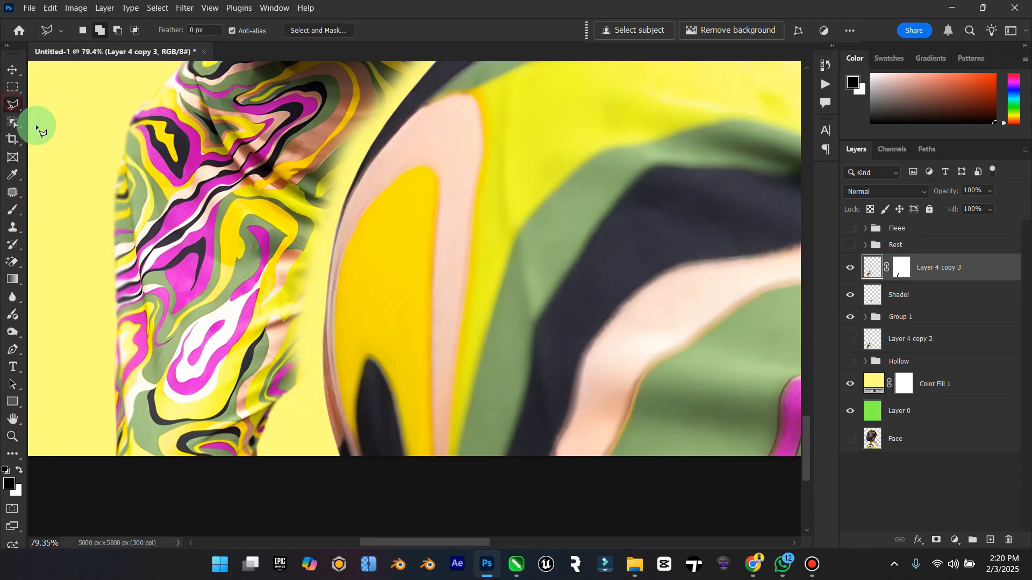
pyautogui.click(304, 449)
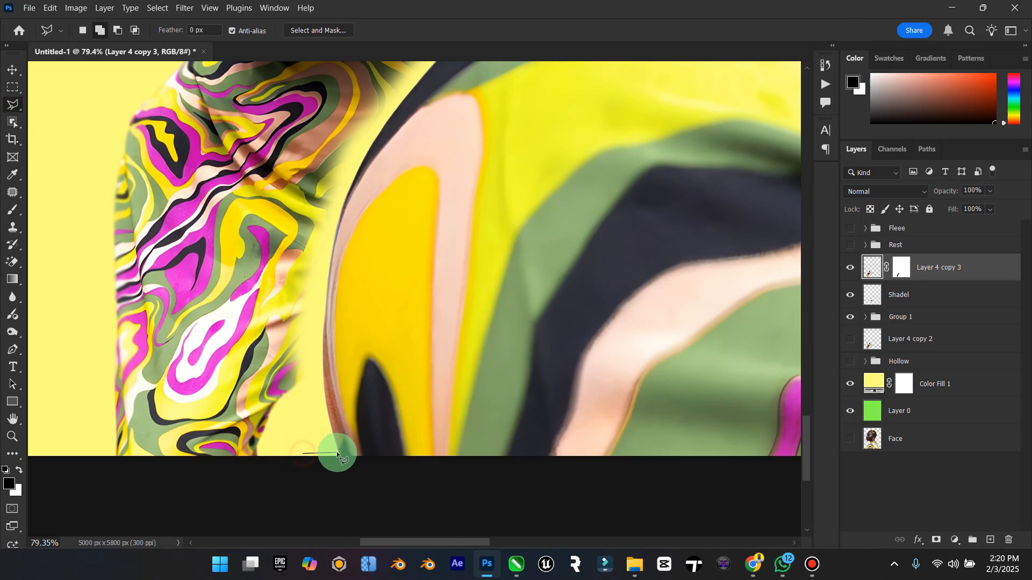
pyautogui.click(324, 395)
pyautogui.click(324, 317)
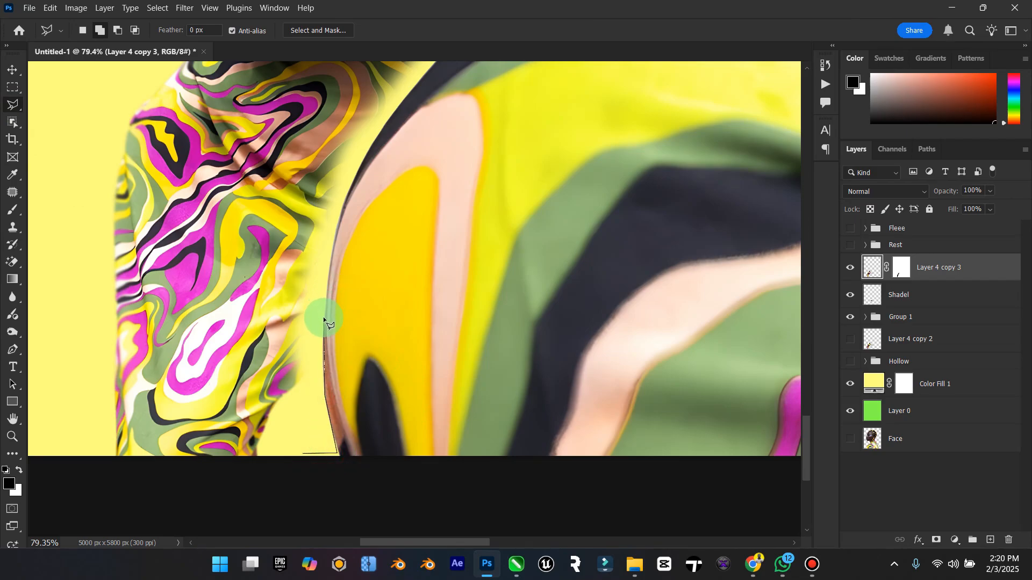
pyautogui.click(334, 234)
pyautogui.click(350, 192)
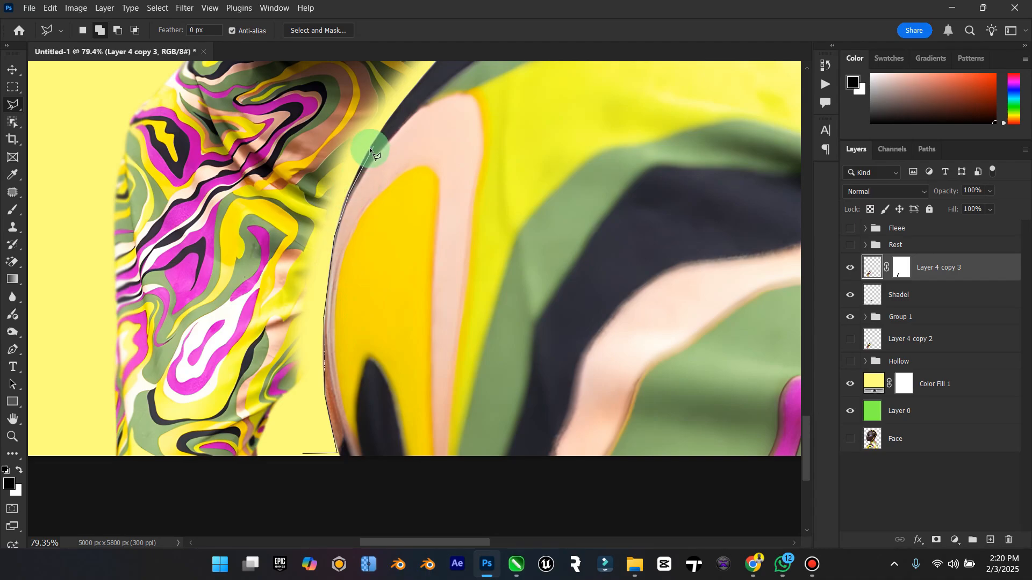
pyautogui.click(371, 148)
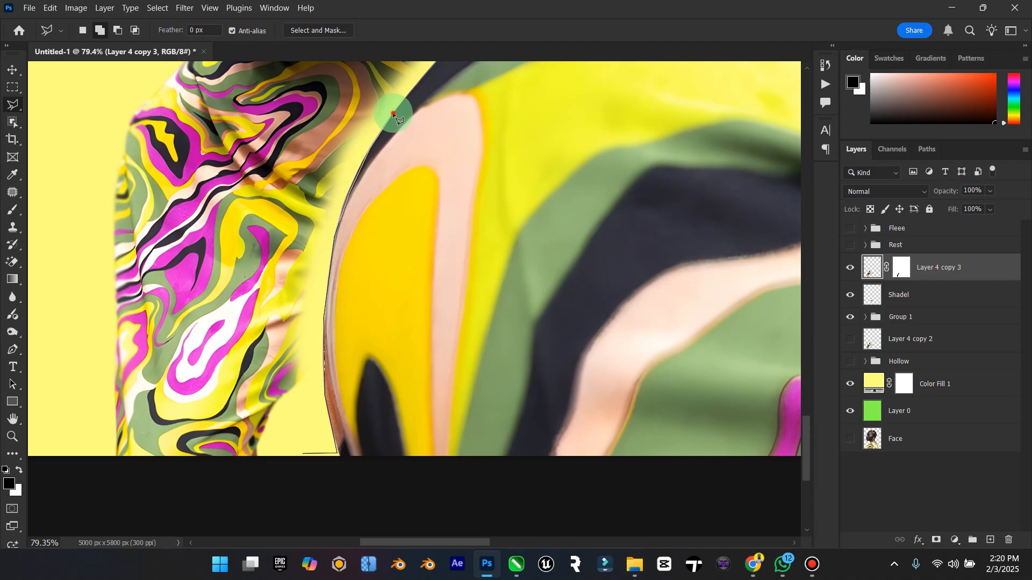
pyautogui.click(394, 114)
# Continue the lasso outline up the shoulder edge to the woman's armpit, then close it down across her body below the canvas.
pyautogui.scroll(5, 394, 115)
pyautogui.click(437, 325)
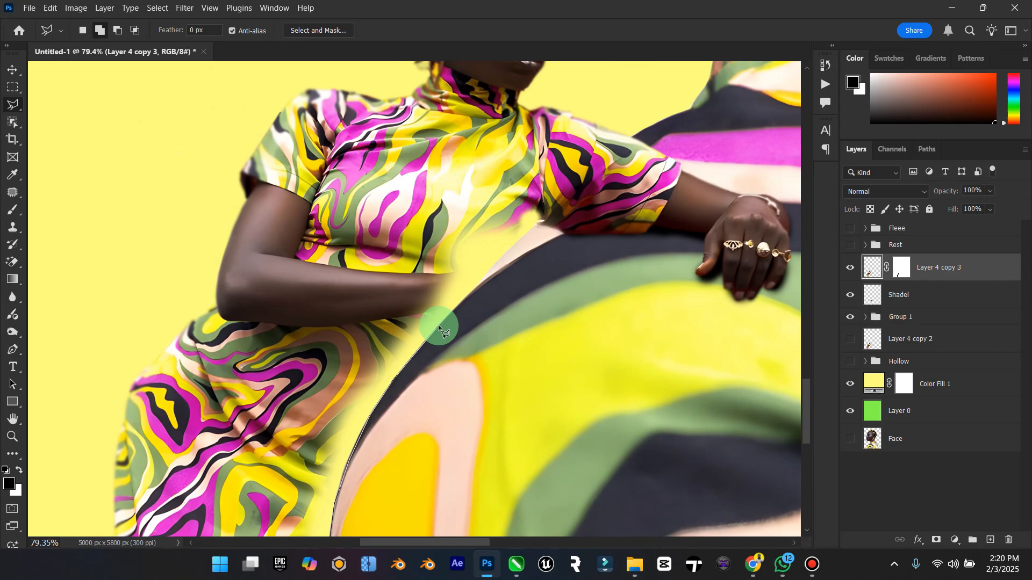
pyautogui.click(490, 268)
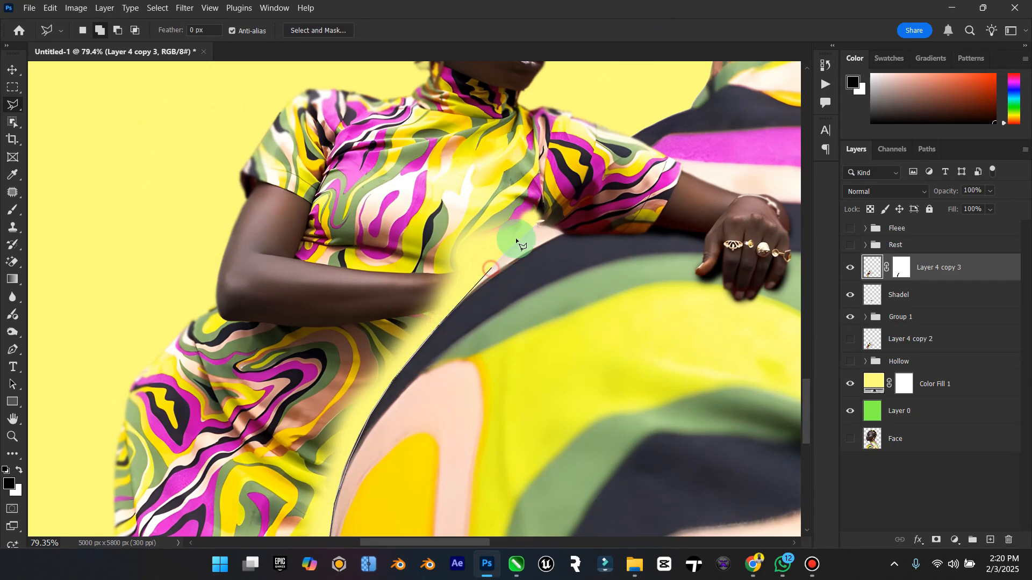
pyautogui.click(542, 220)
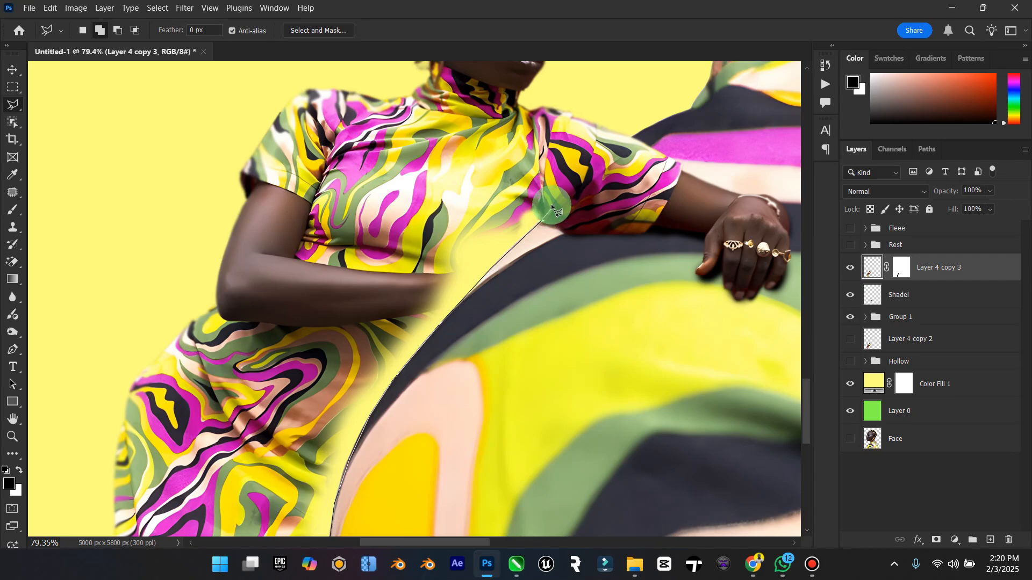
pyautogui.click(251, 297)
pyautogui.scroll(-5, 250, 301)
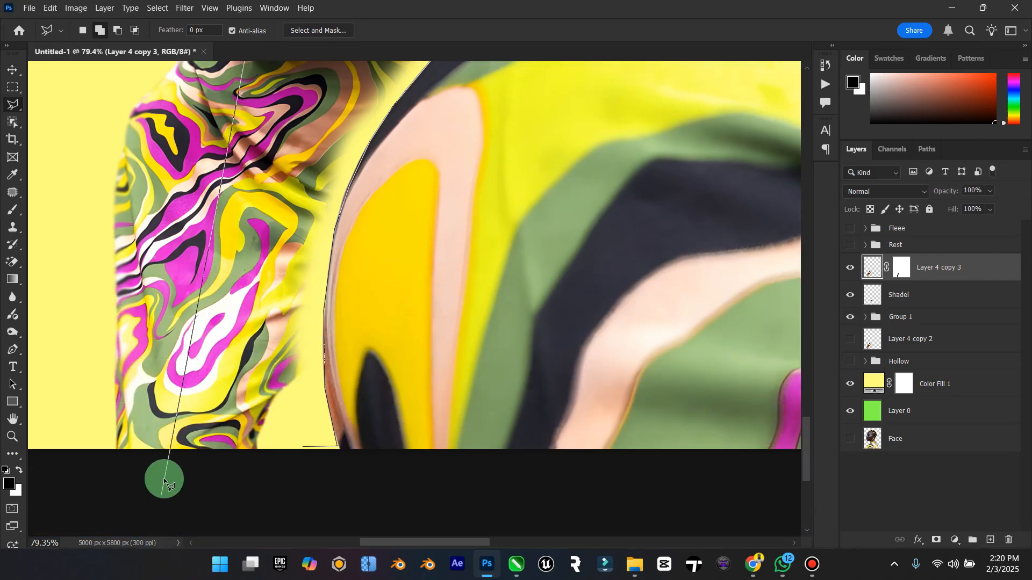
pyautogui.doubleClick(244, 491)
# Clear the selected area on Layer 4 copy 3's mask to restore the skirt and arm up to the shoulder edge, and deselect.
pyautogui.click(903, 269)
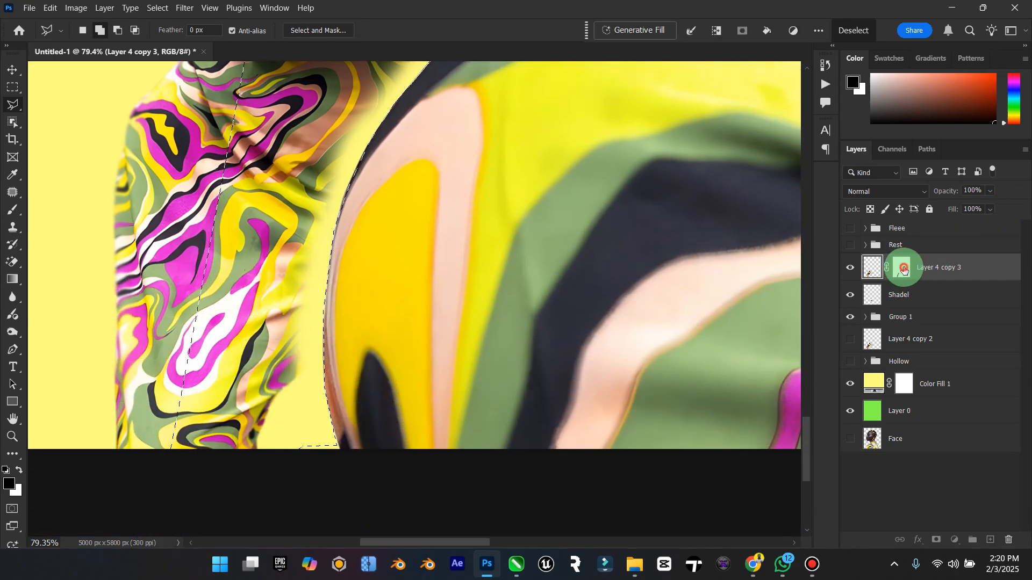
pyautogui.press('Delete')
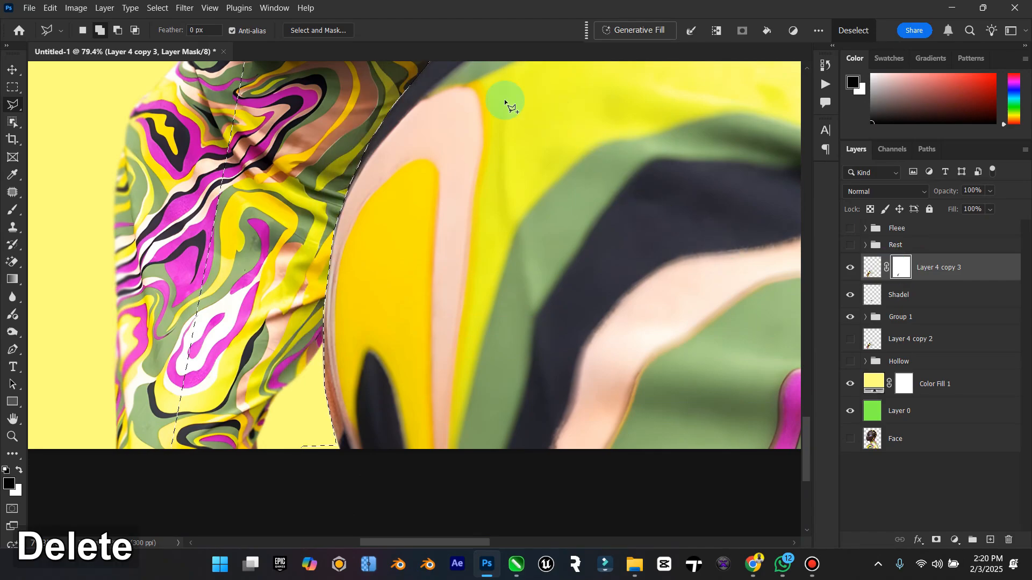
pyautogui.rightClick(504, 100)
pyautogui.click(478, 114)
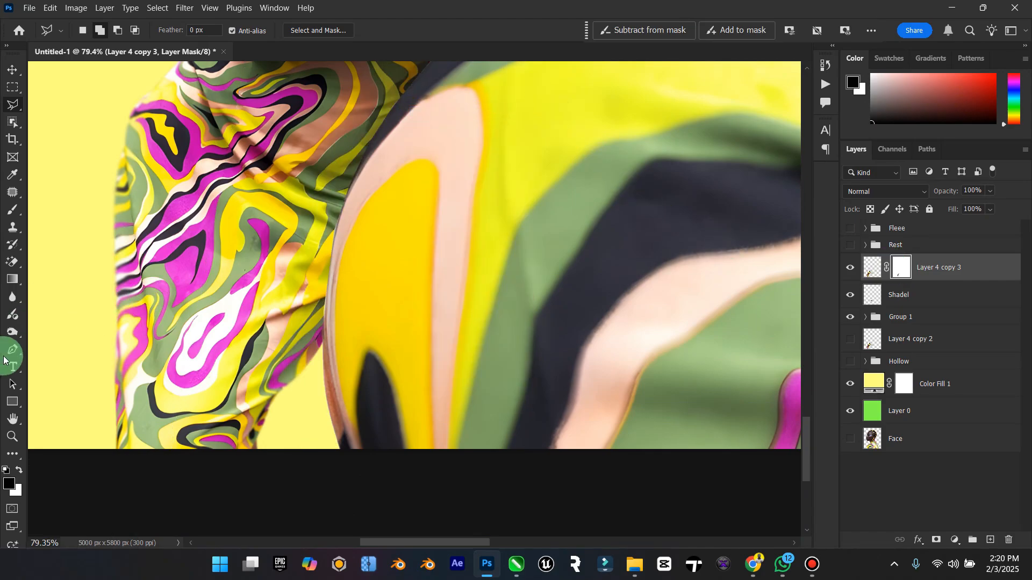
pyautogui.doubleClick(18, 420)
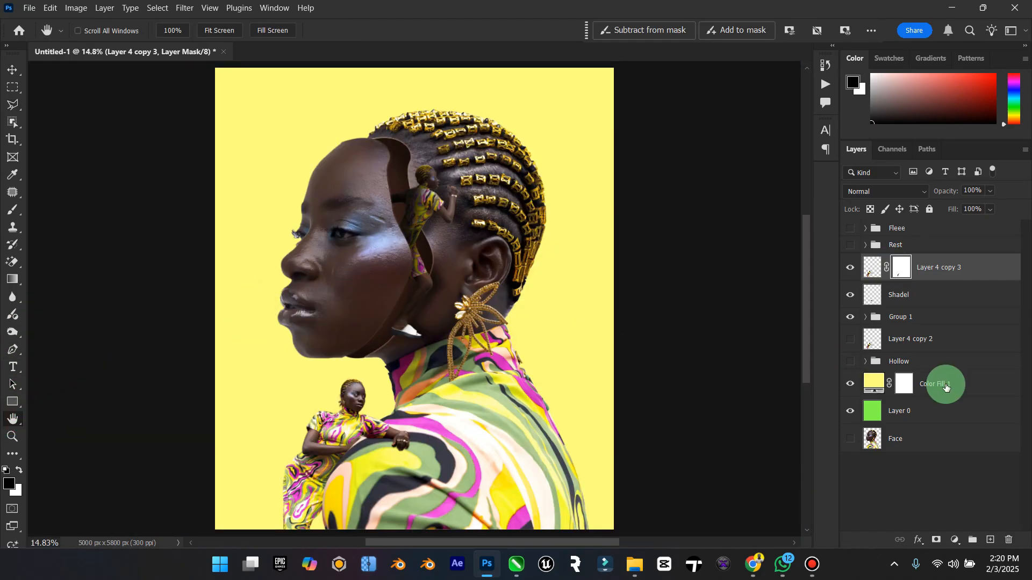
# Delete the hidden Layer 4 copy 2.
pyautogui.click(937, 344)
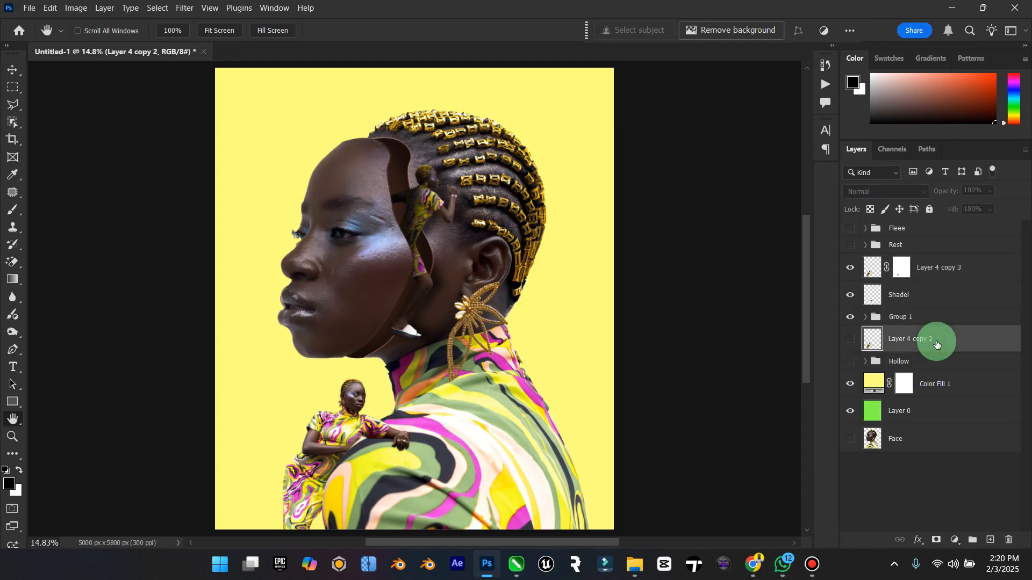
pyautogui.press('Delete')
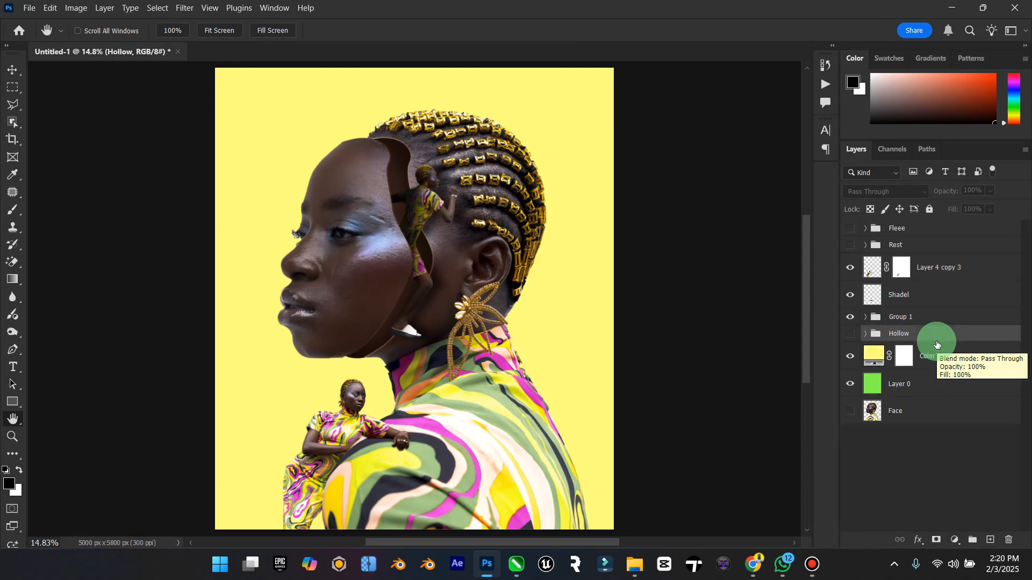
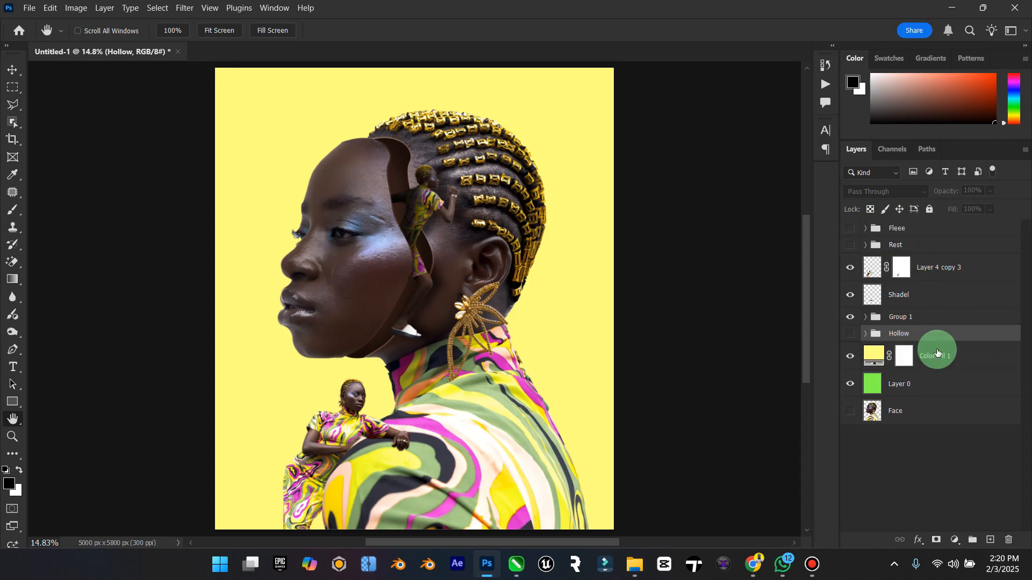
# Set the Shadel layer to Multiply with 68% opacity and 61% fill to soften the shadow under the leaning woman.
pyautogui.click(948, 294)
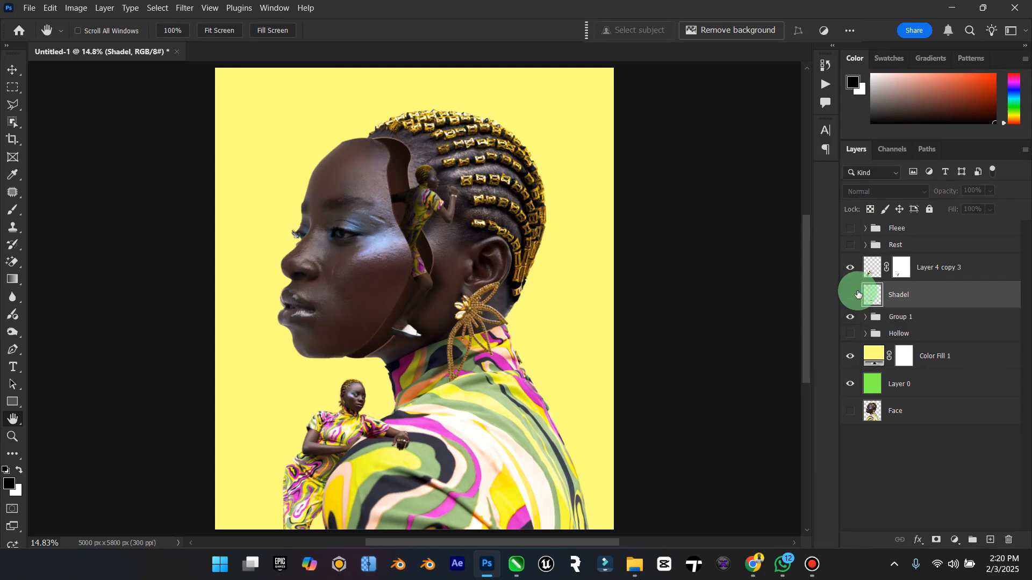
pyautogui.click(907, 188)
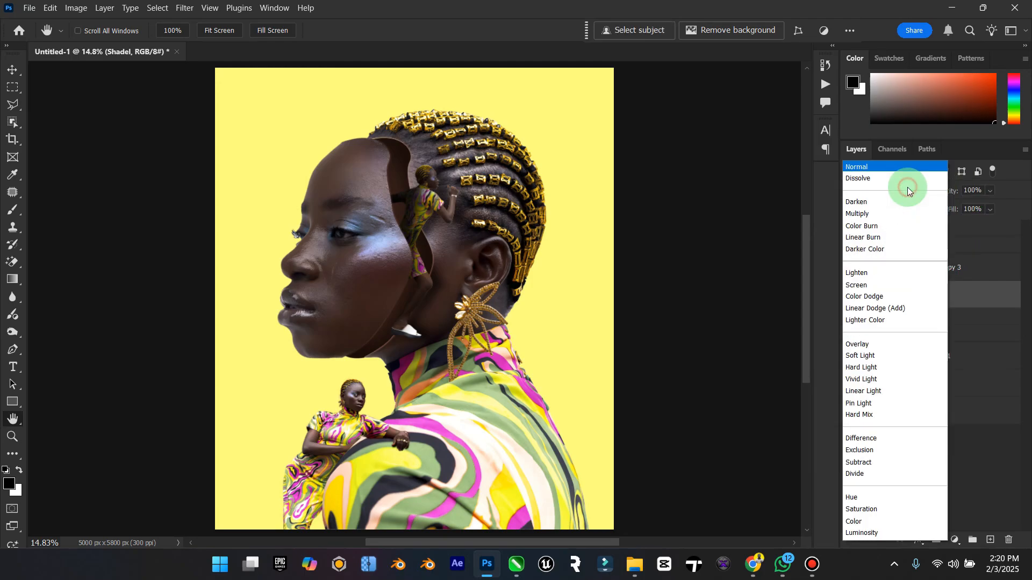
pyautogui.click(876, 215)
pyautogui.click(76, 348)
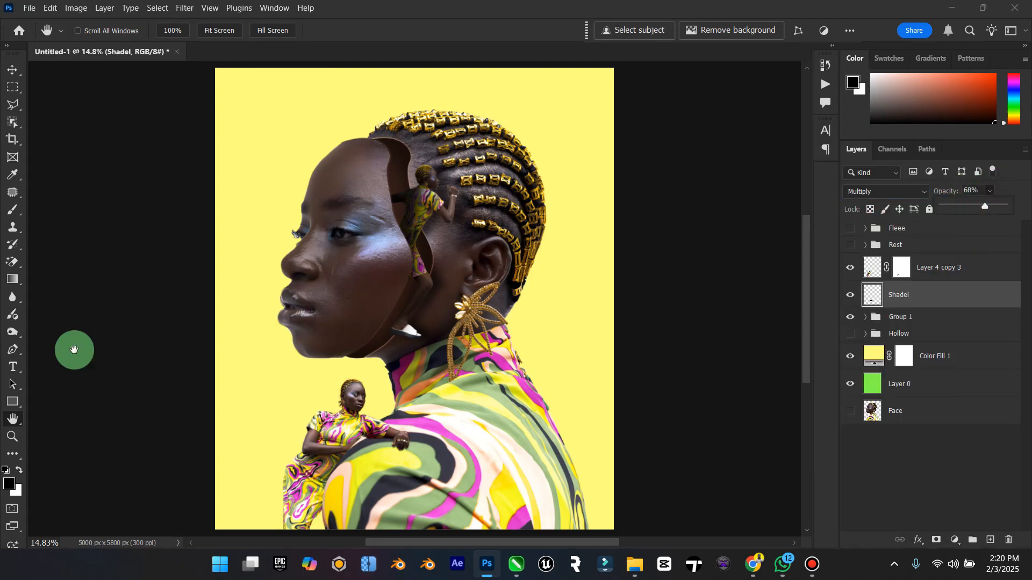
pyautogui.click(12, 437)
pyautogui.moveTo(390, 444); pyautogui.dragTo(484, 426)
pyautogui.moveTo(990, 214); pyautogui.dragTo(976, 223)
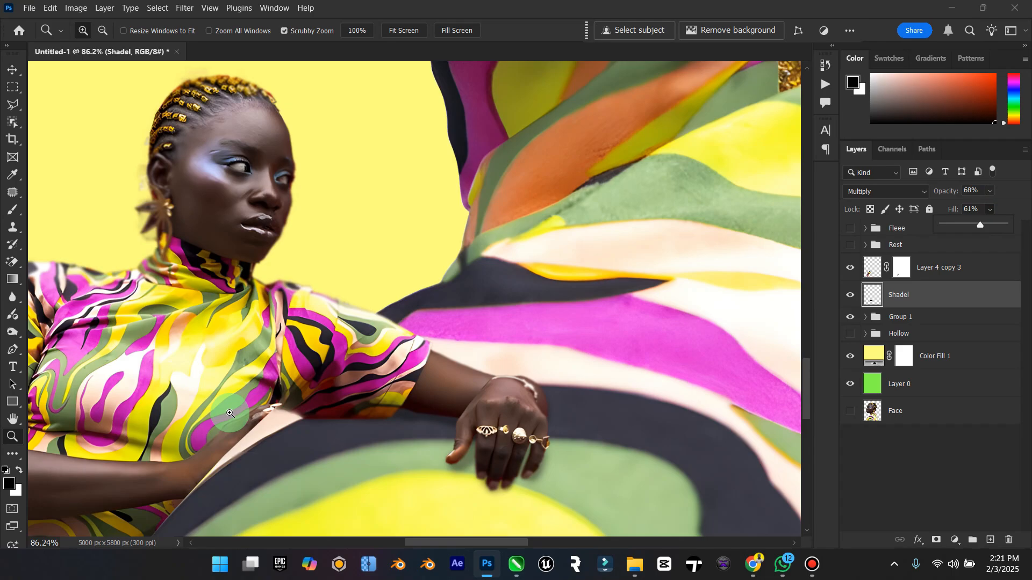
pyautogui.click(9, 433)
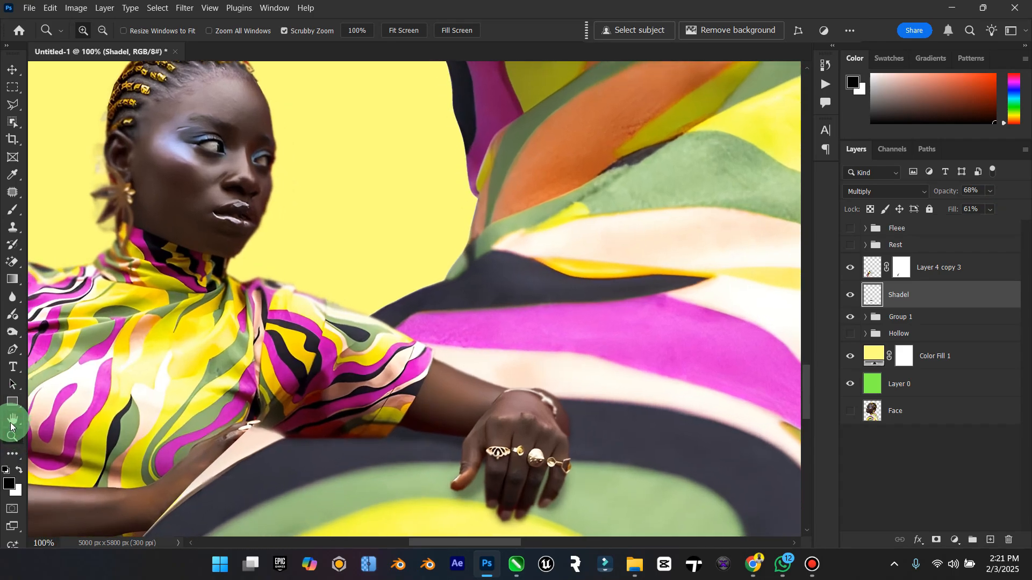
pyautogui.doubleClick(13, 419)
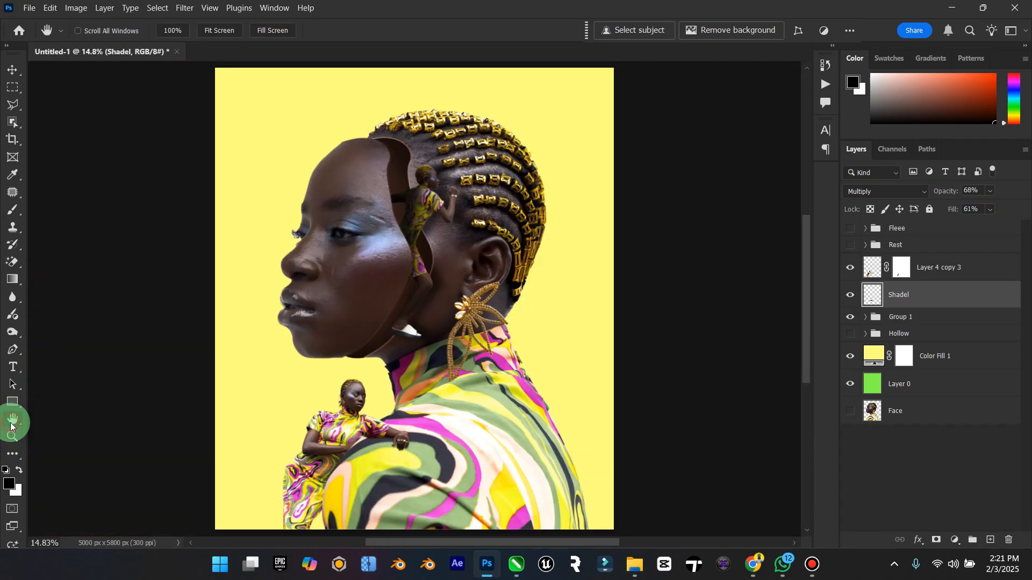
# Show the Rest group and move its crates and woman to the right side of the canvas.
pyautogui.click(15, 70)
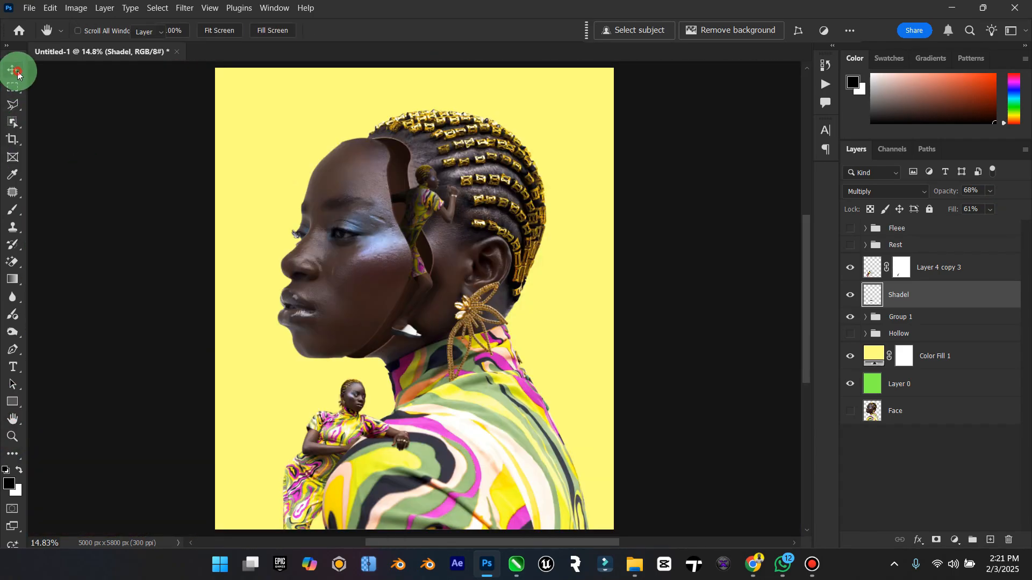
pyautogui.click(851, 245)
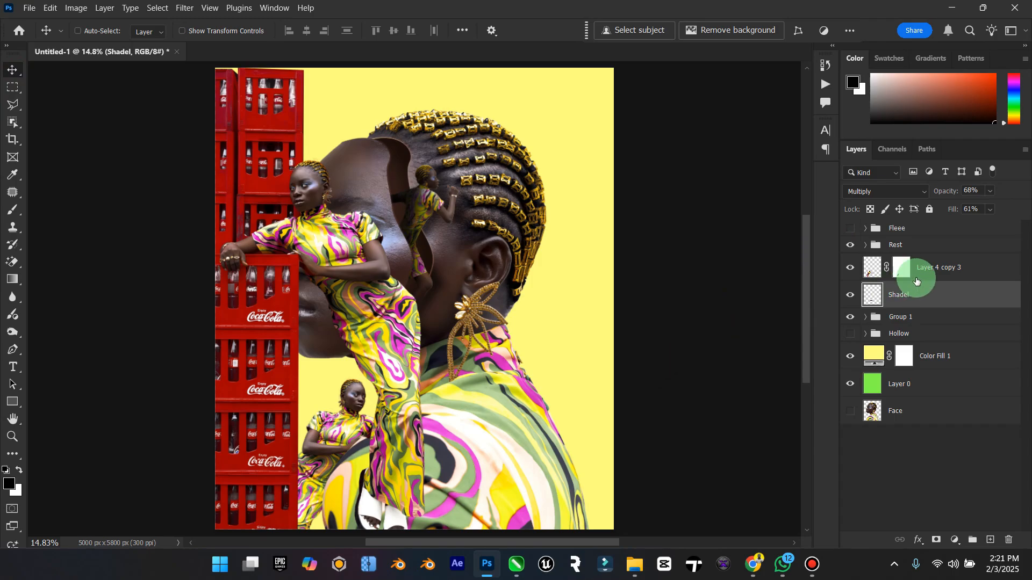
pyautogui.click(949, 246)
pyautogui.moveTo(282, 230); pyautogui.dragTo(603, 239)
pyautogui.moveTo(543, 276); pyautogui.dragTo(559, 267)
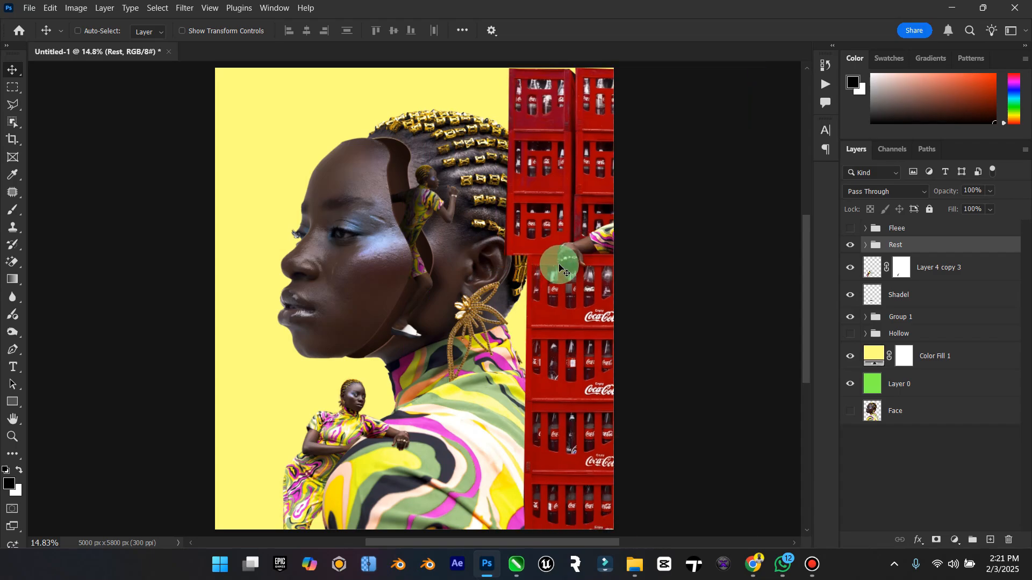
# Scale the Rest group to 30.48% and place it in the canvas's lower-right corner behind the large woman's back.
pyautogui.hotkey('ctrl', 't')
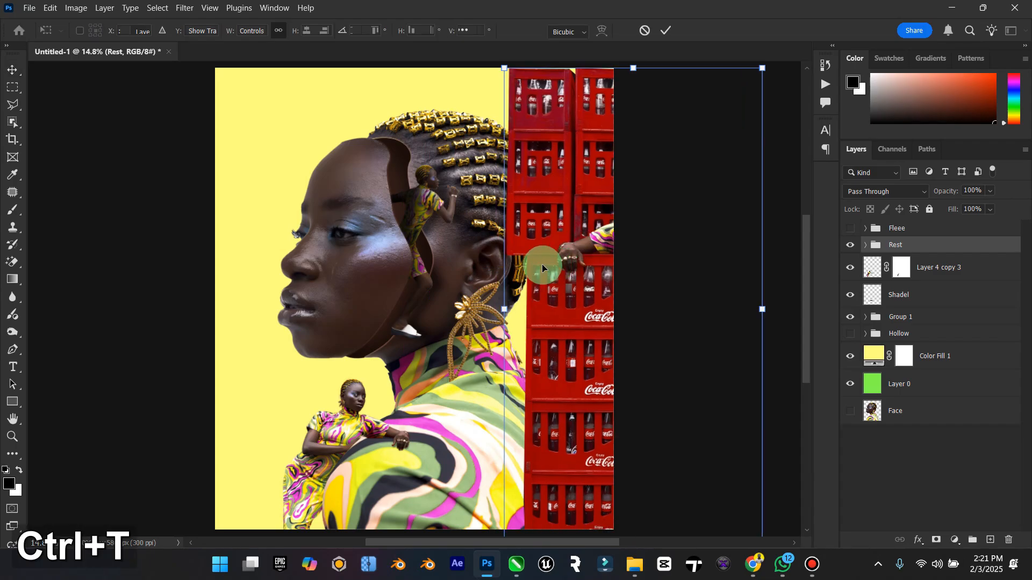
pyautogui.moveTo(507, 70); pyautogui.dragTo(715, 194)
pyautogui.moveTo(640, 310); pyautogui.dragTo(599, 504)
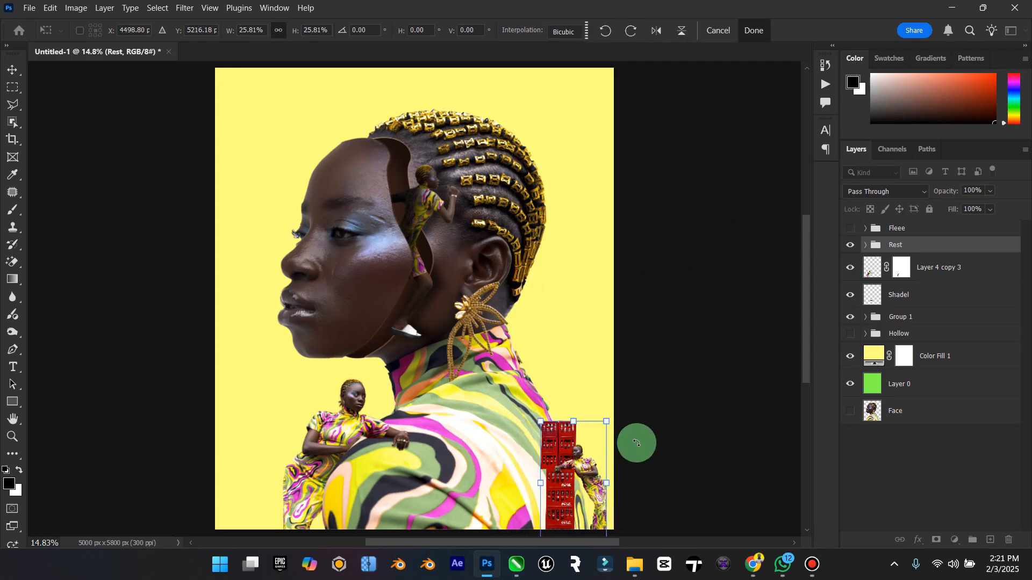
pyautogui.moveTo(607, 422); pyautogui.dragTo(640, 403)
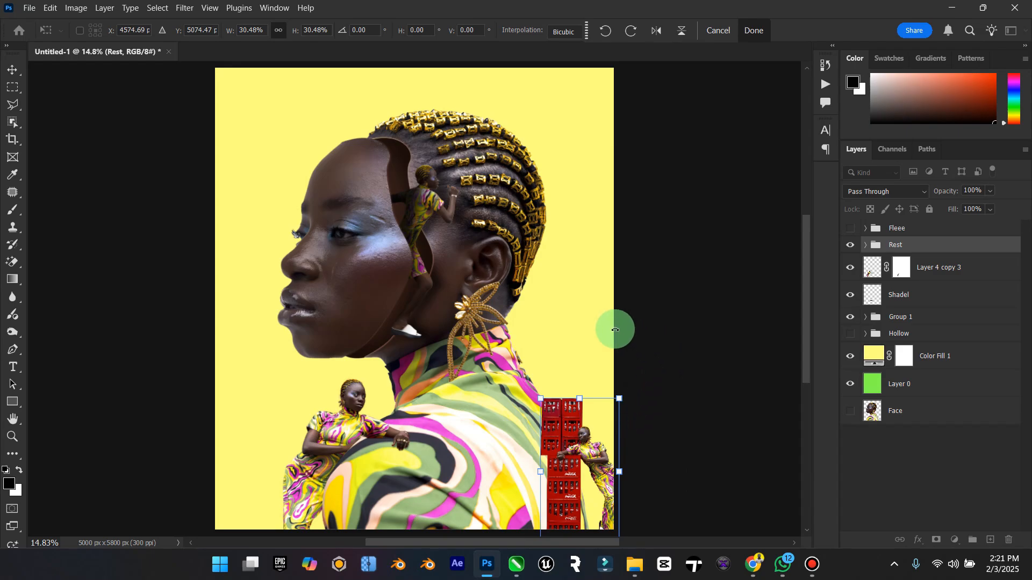
pyautogui.click(13, 70)
pyautogui.click(68, 295)
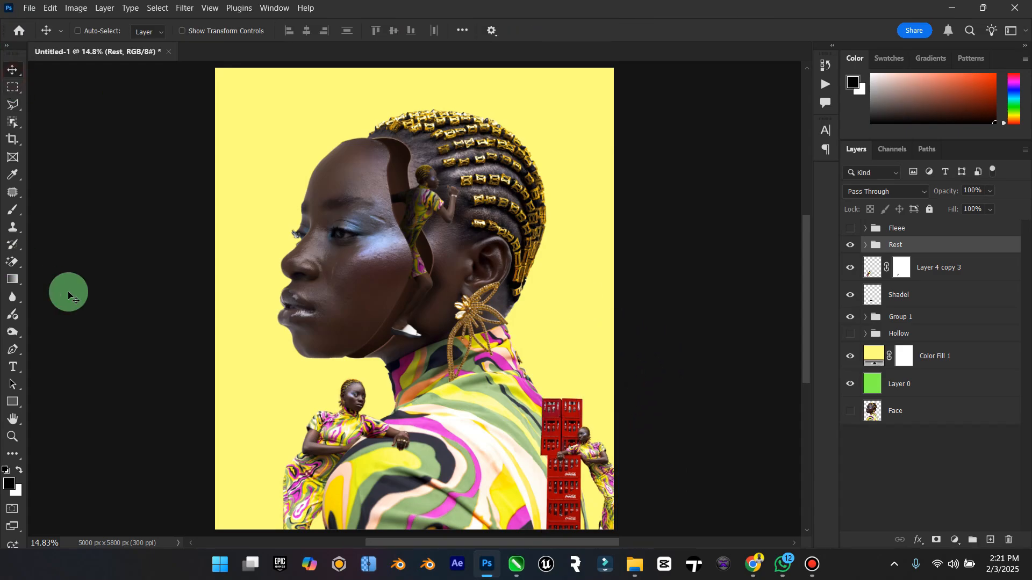
# Compare the composite with and without the Rest group and leave that group hidden.
pyautogui.click(13, 417)
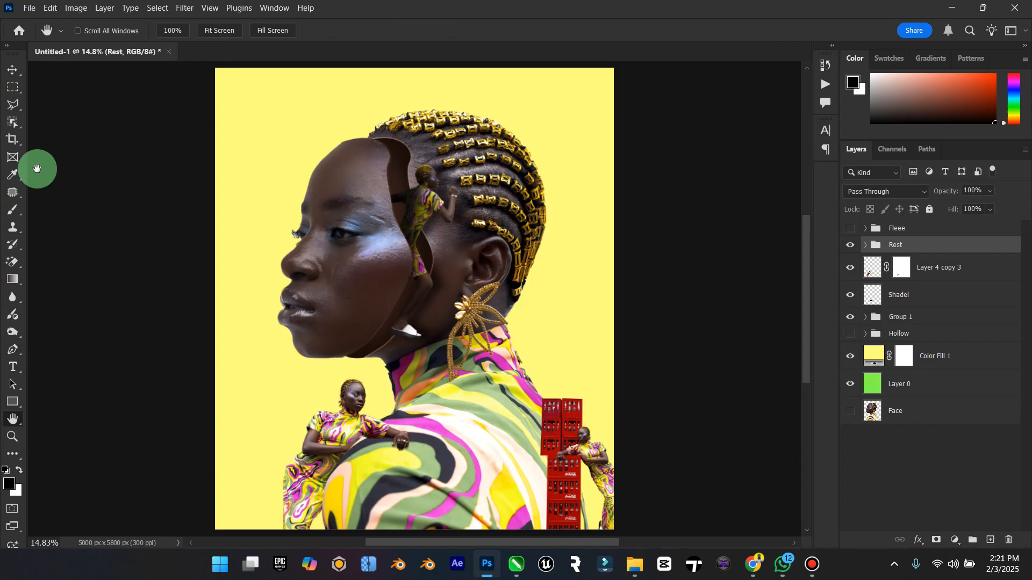
pyautogui.click(16, 70)
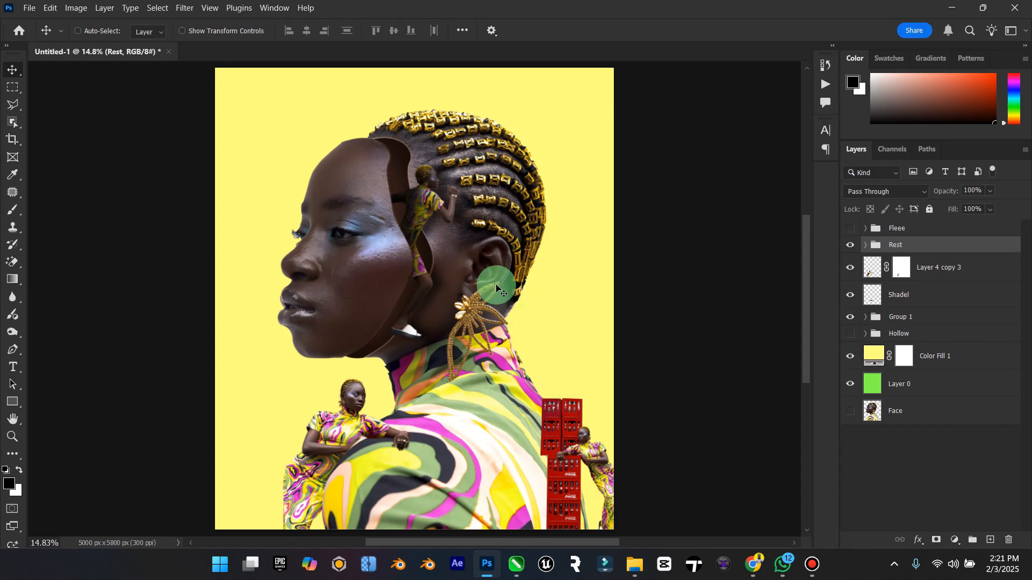
pyautogui.click(850, 247)
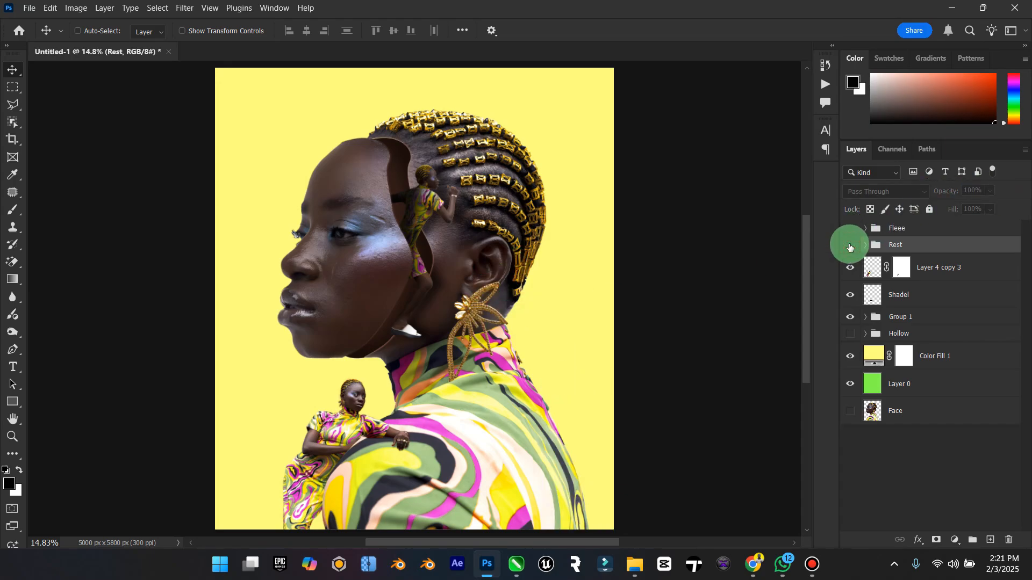
pyautogui.click(849, 245)
pyautogui.click(849, 245)
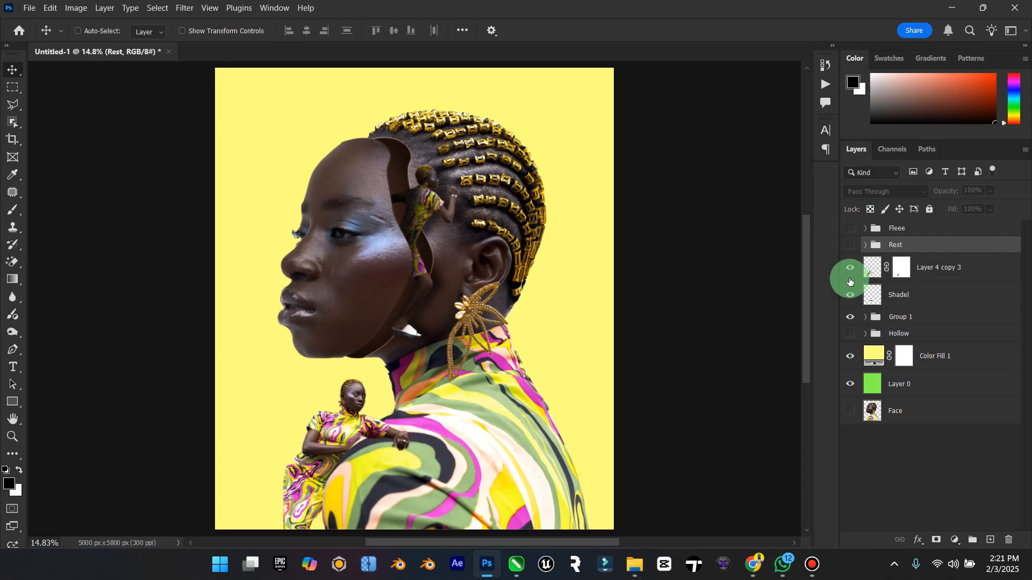
# Select Layer 4 copy 3, Shadel and Group 1 together and shift the whole portrait slightly left on the canvas.
pyautogui.click(937, 267)
pyautogui.keyDown('shift'); pyautogui.click(956, 317); pyautogui.keyUp('shift')
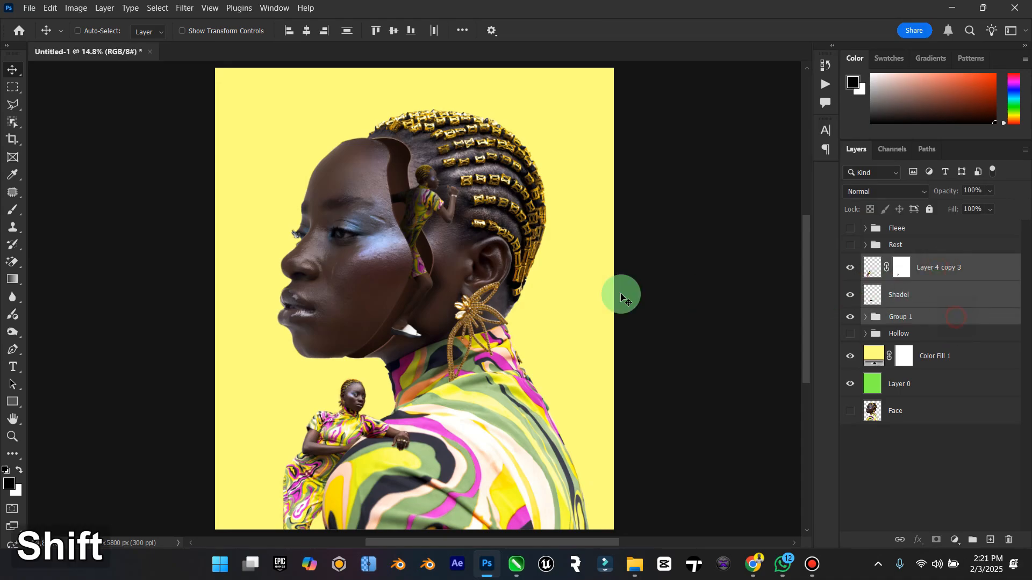
pyautogui.moveTo(620, 292); pyautogui.dragTo(570, 301)
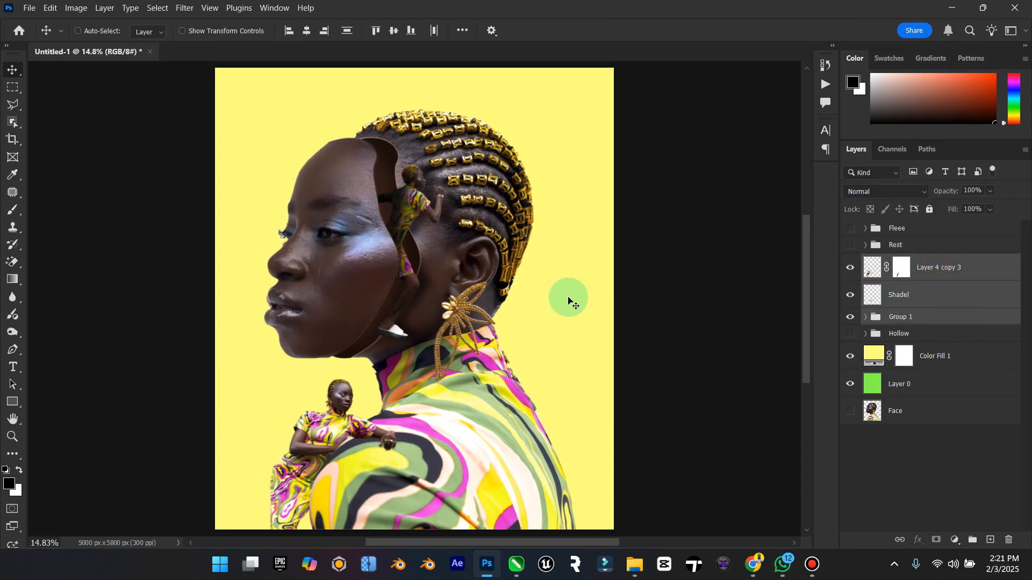
# Compare the composite with and without the Color Fill 1 background and open that layer's fill colour for editing.
pyautogui.click(858, 355)
pyautogui.click(848, 356)
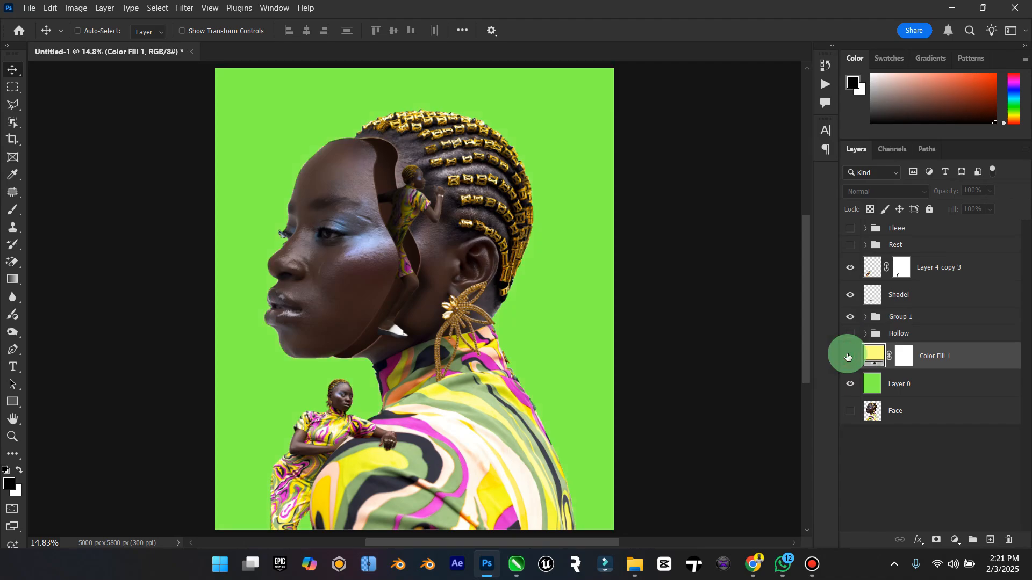
pyautogui.click(848, 357)
pyautogui.doubleClick(874, 355)
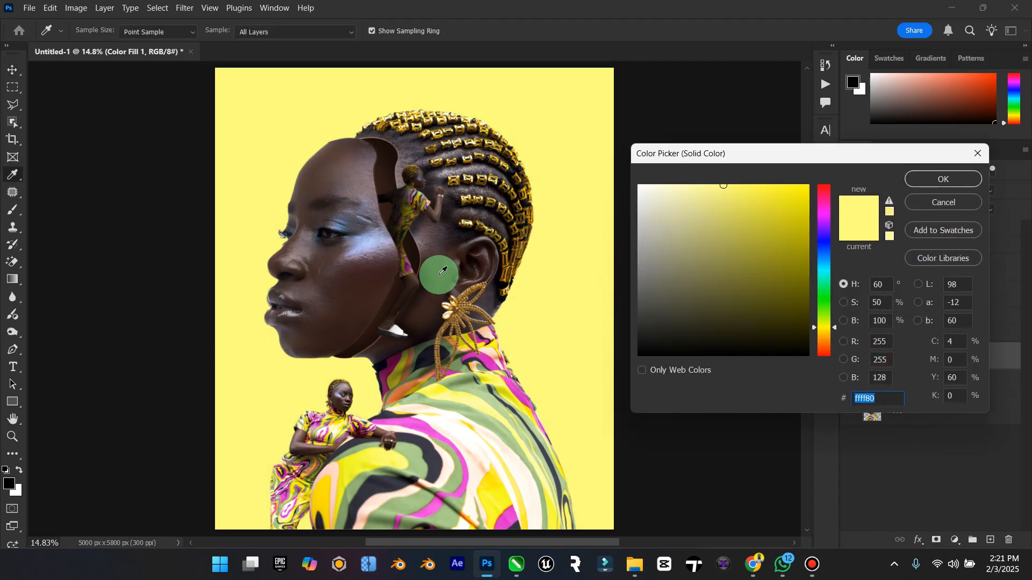
# Try background colours sampled from the large woman's skin, blue eye shadow, patterned collar and dark hair.
pyautogui.click(441, 272)
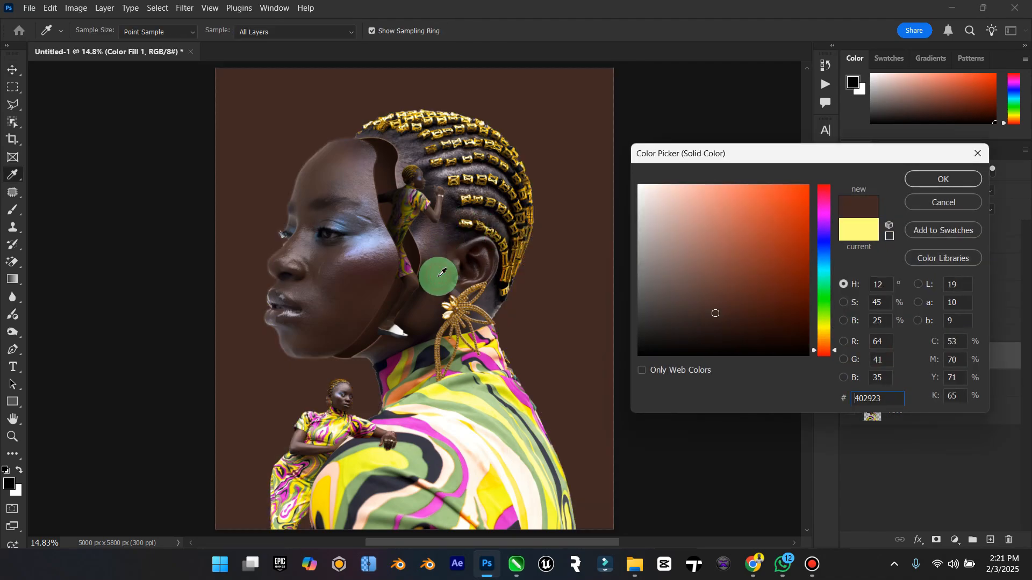
pyautogui.click(383, 278)
pyautogui.click(348, 225)
pyautogui.click(345, 228)
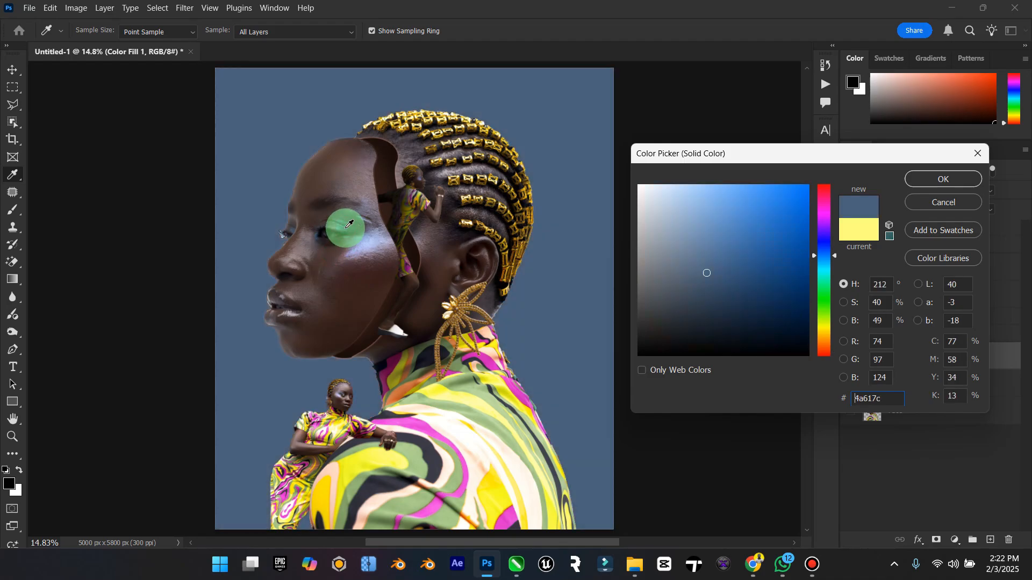
pyautogui.click(406, 361)
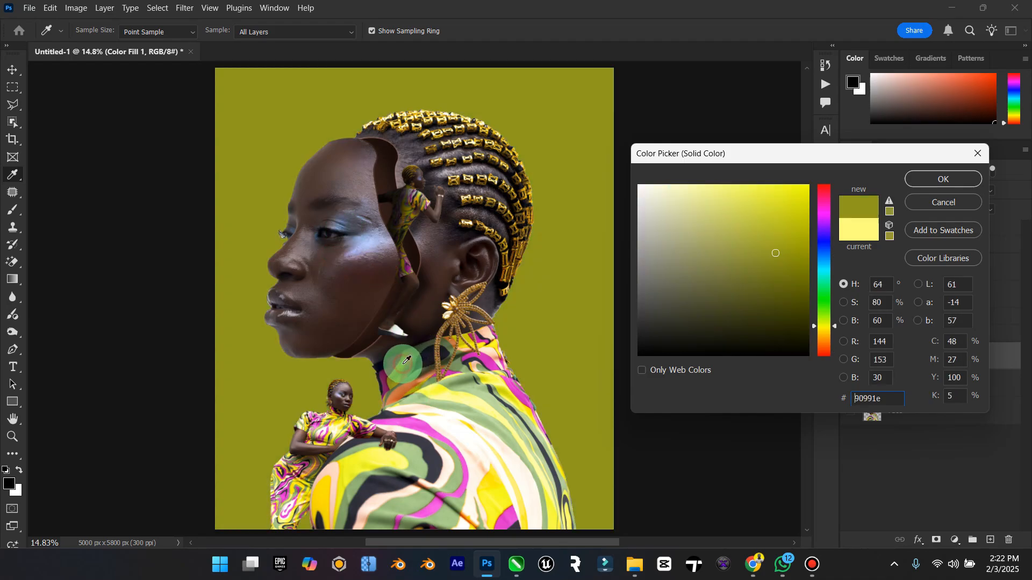
pyautogui.click(490, 226)
pyautogui.click(490, 228)
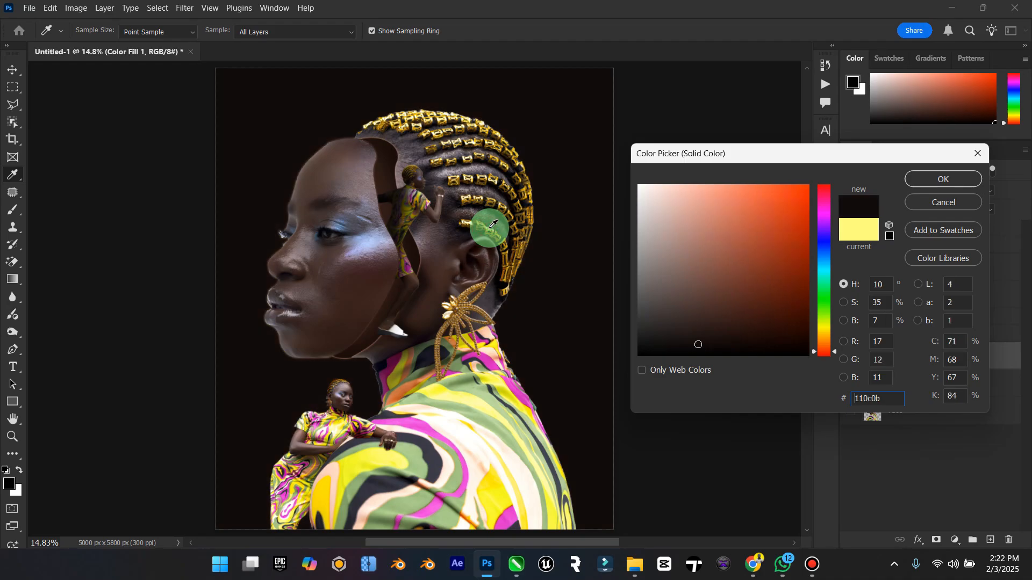
pyautogui.click(454, 138)
pyautogui.click(451, 127)
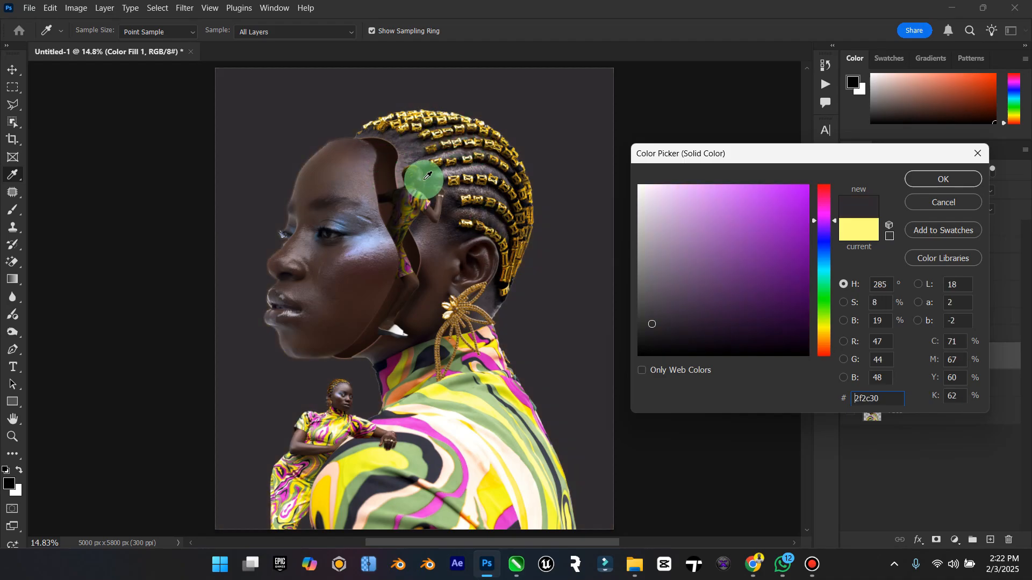
# Set the Color Fill 1 background to the soft yellow #fff488, sampled from the large woman's patterned blouse.
pyautogui.click(463, 414)
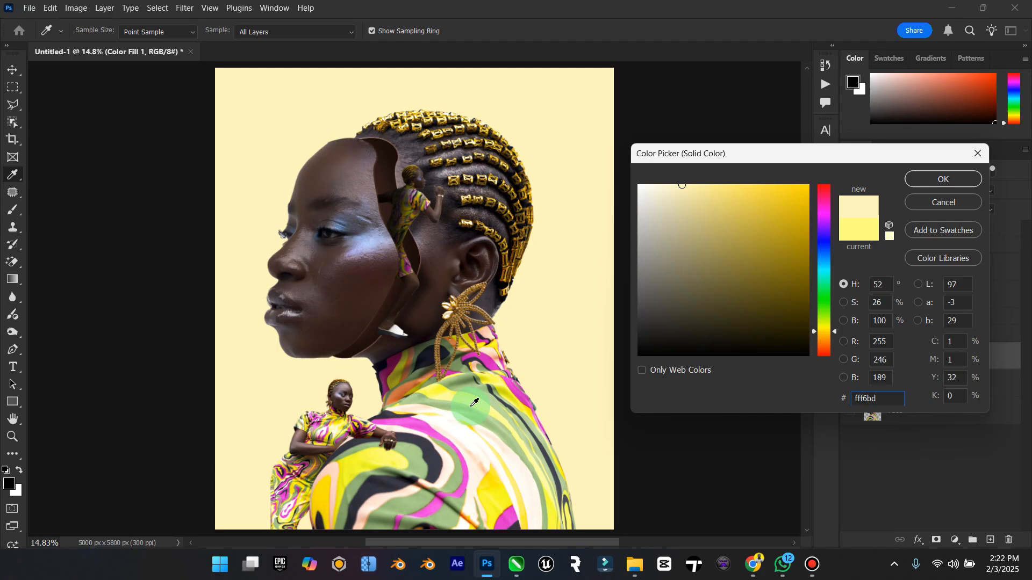
pyautogui.click(472, 406)
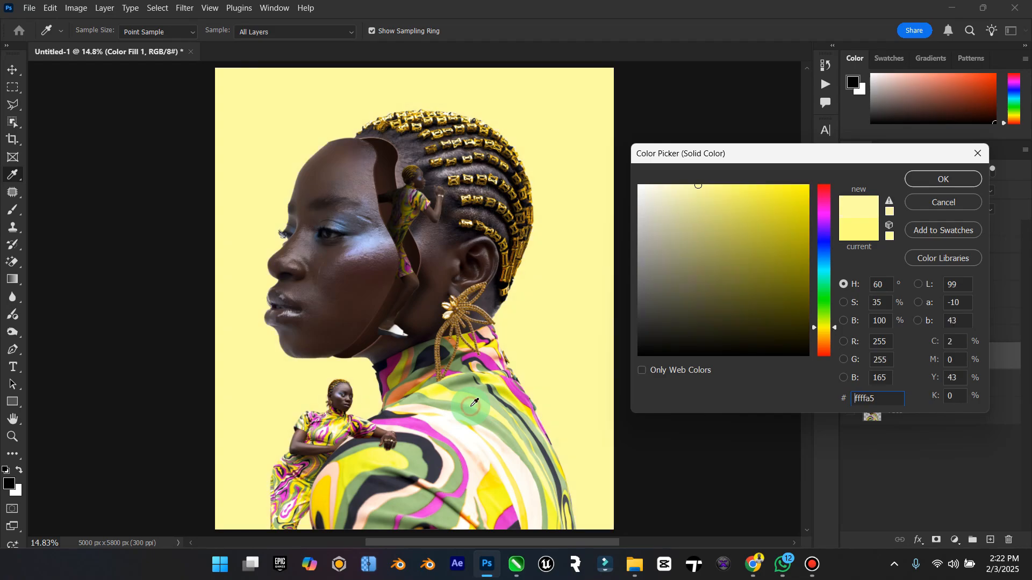
pyautogui.click(467, 425)
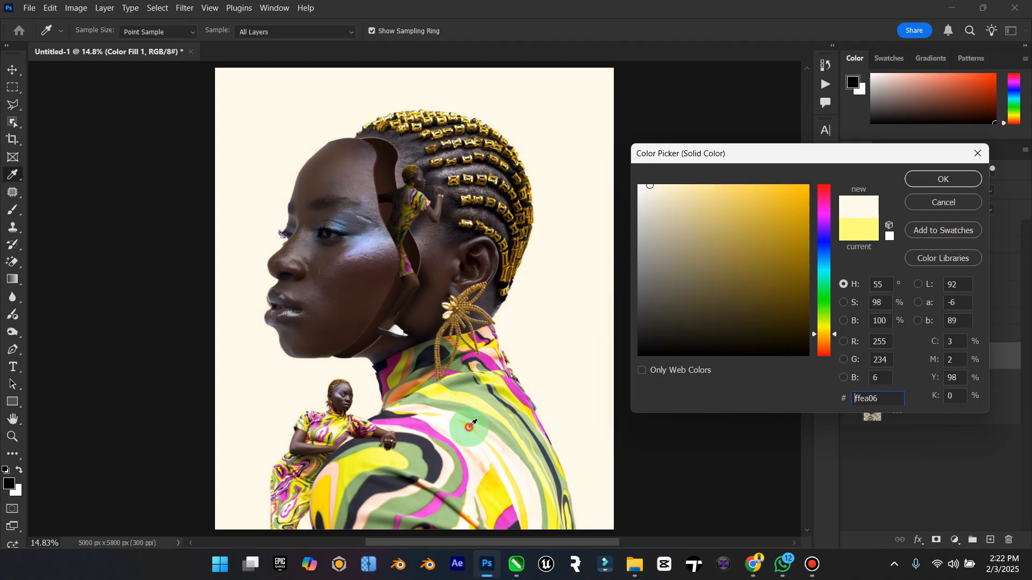
pyautogui.click(494, 447)
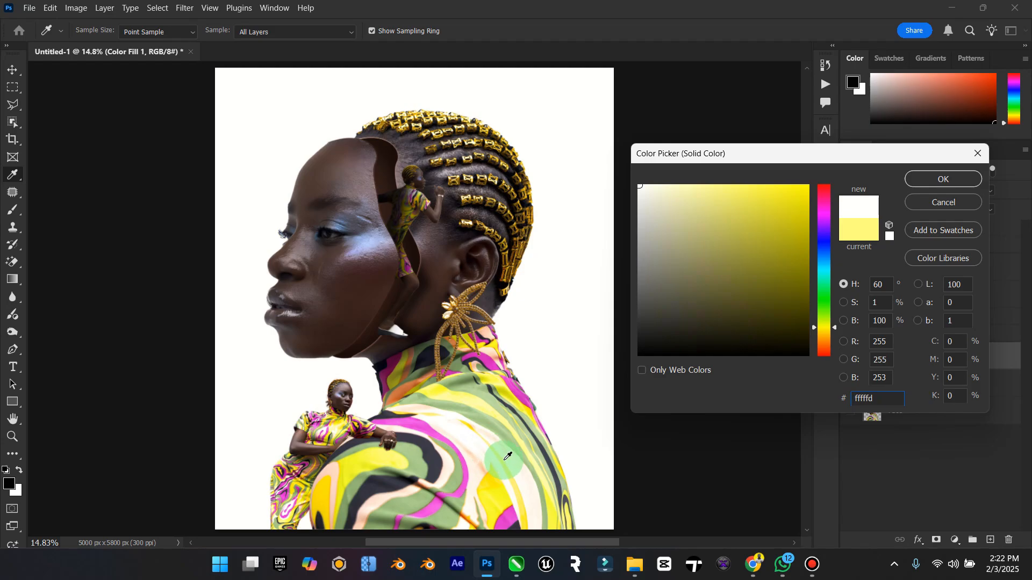
pyautogui.click(507, 460)
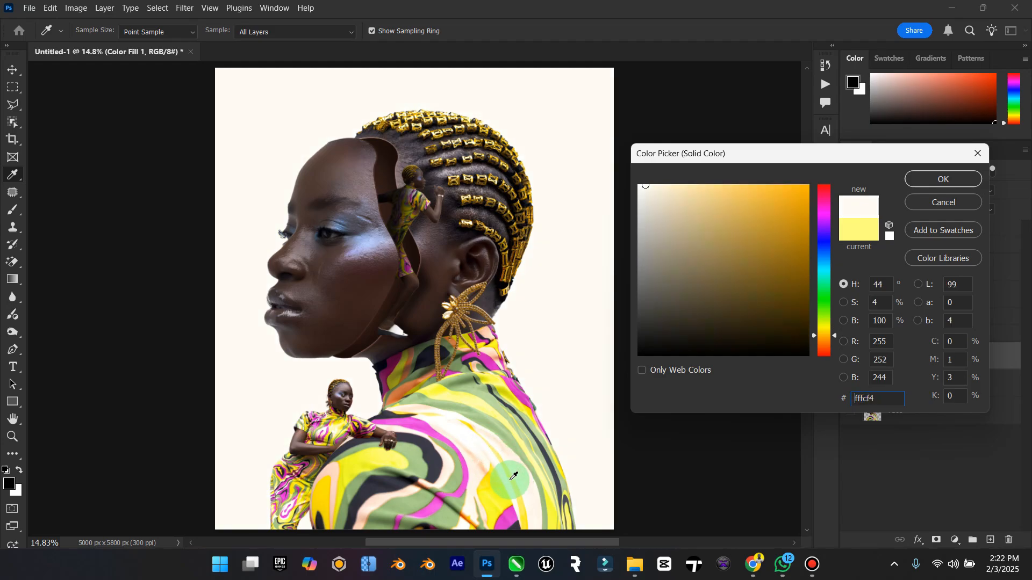
pyautogui.click(517, 474)
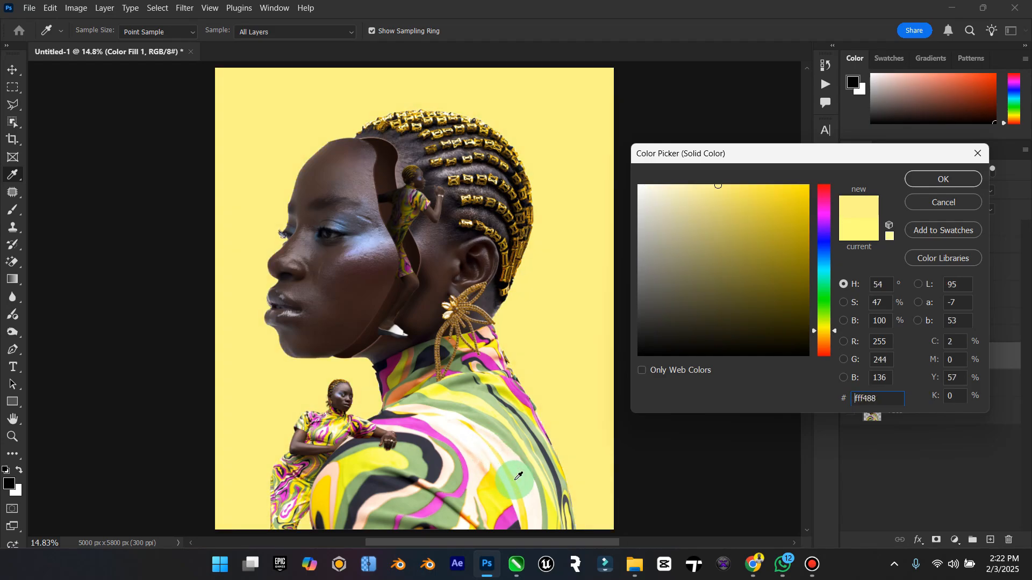
pyautogui.click(912, 184)
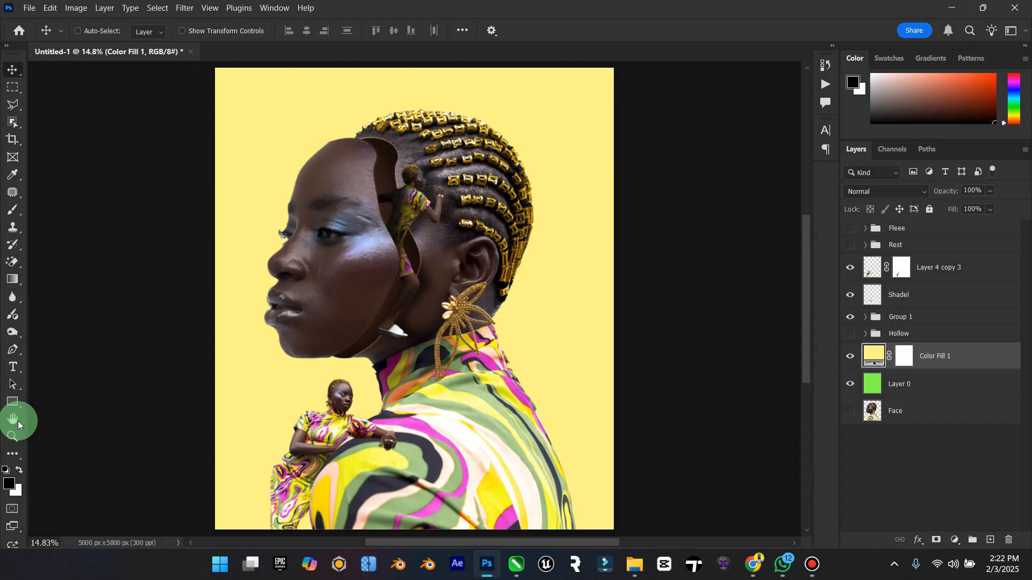
# Move the hidden Hollow group below Layer 0 in the layer stack.
pyautogui.click(13, 435)
pyautogui.moveTo(402, 358)
pyautogui.mouseDown()
pyautogui.moveTo(392, 357)
pyautogui.moveTo(401, 360)
pyautogui.mouseUp()
pyautogui.click(13, 70)
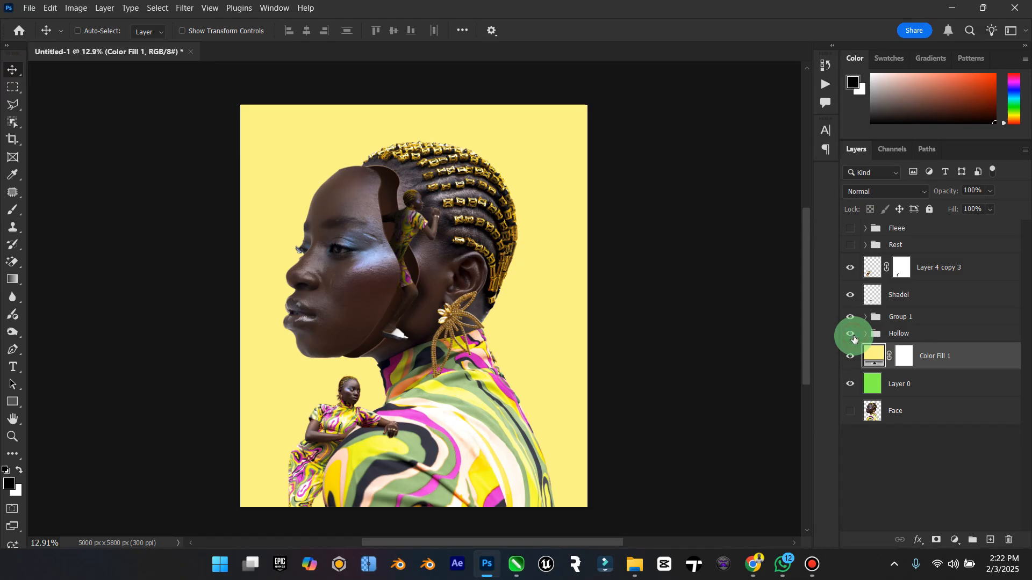
pyautogui.moveTo(854, 339); pyautogui.dragTo(918, 398)
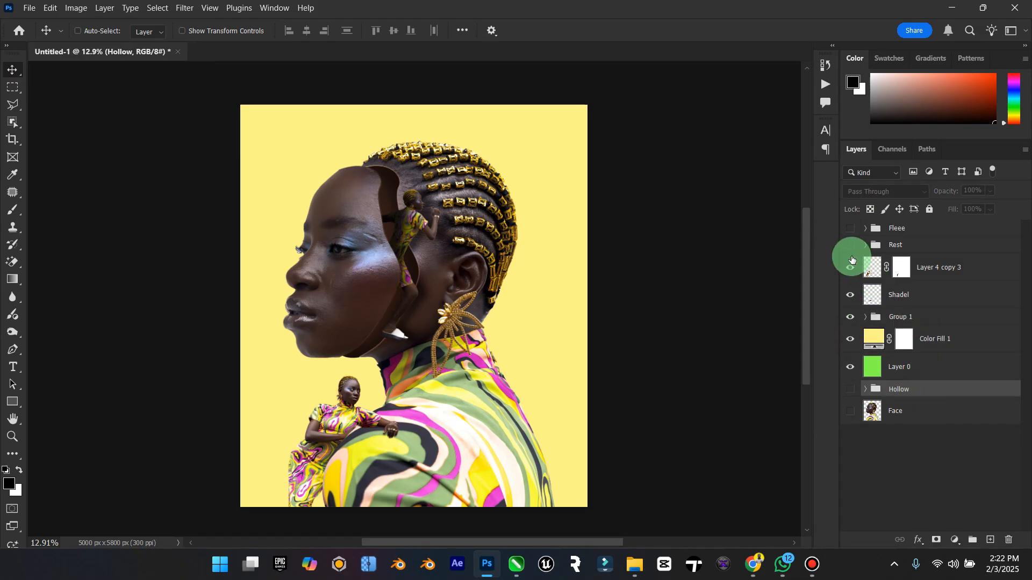
# Show the Rest group and reorder it between Group 1 and Color Fill 1 so its crates sit behind the portrait.
pyautogui.click(850, 245)
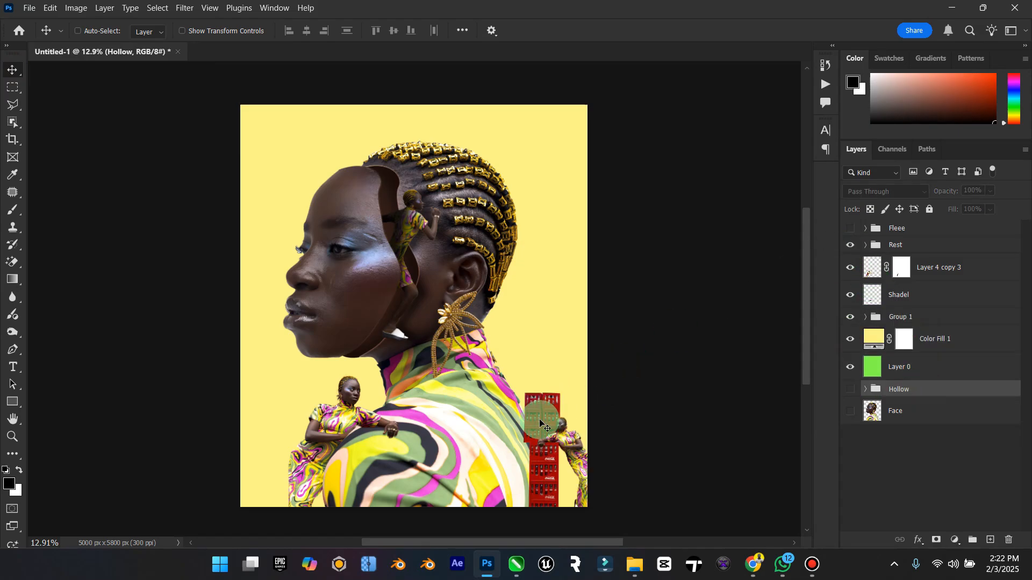
pyautogui.moveTo(535, 430); pyautogui.dragTo(532, 423)
pyautogui.hotkey('ctrl', 'z')
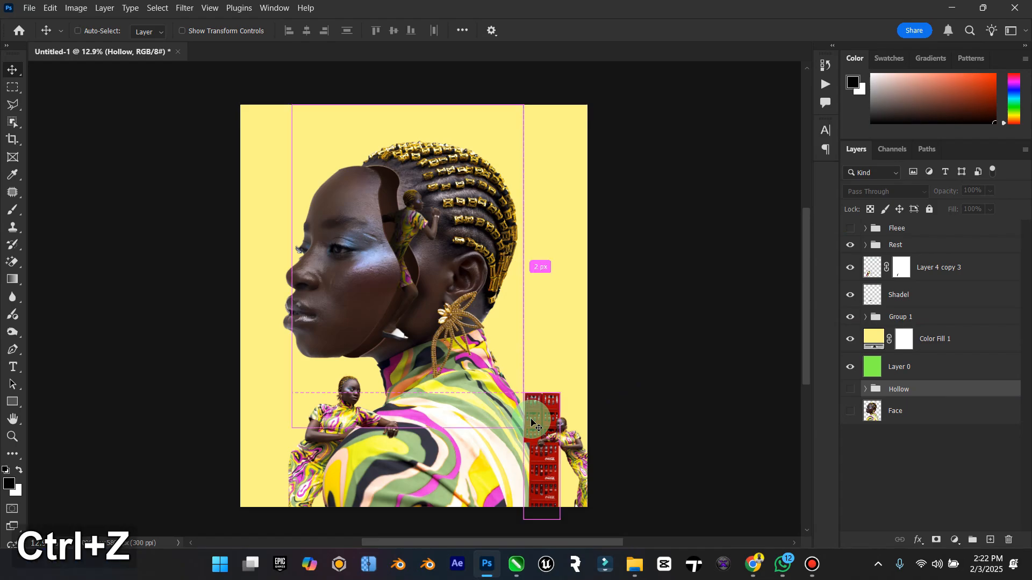
pyautogui.click(918, 325)
pyautogui.moveTo(910, 249); pyautogui.dragTo(926, 324)
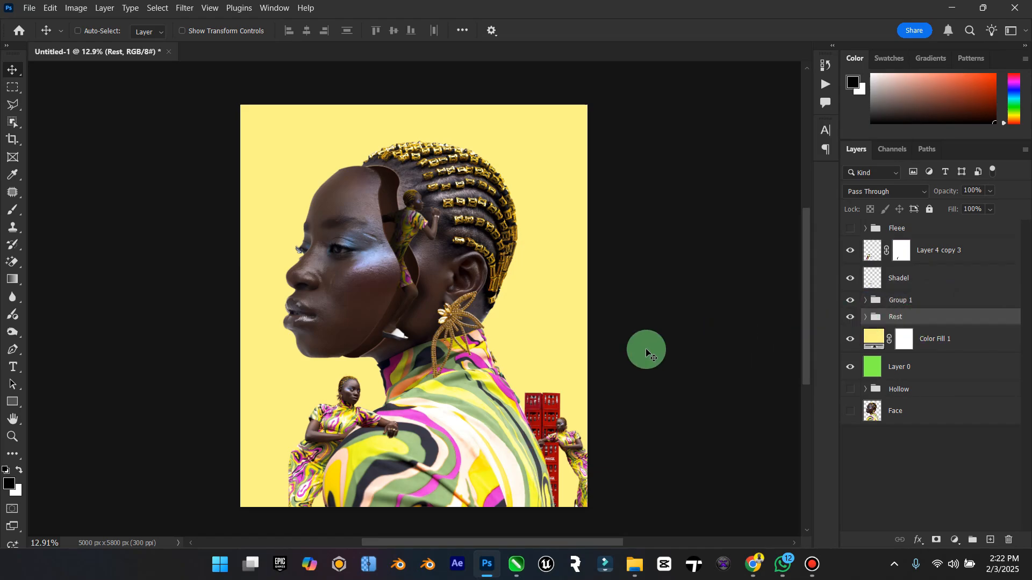
# Nudge the Rest group down and right, and shift it together with Group 1, Shadel and Layer 4 copy 3 slightly left.
pyautogui.moveTo(553, 380); pyautogui.dragTo(565, 395)
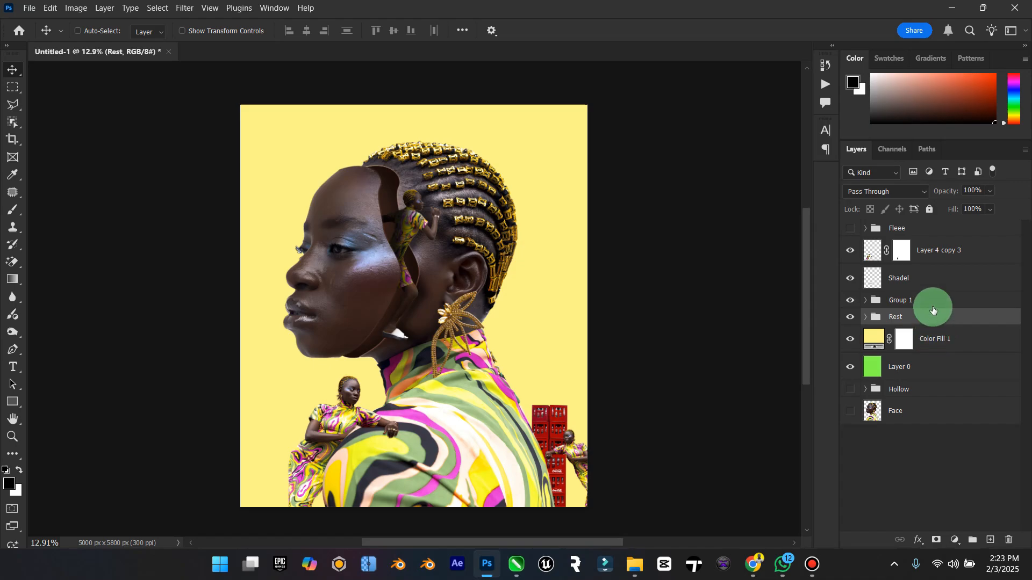
pyautogui.keyDown('shift'); pyautogui.click(940, 248); pyautogui.keyUp('shift')
pyautogui.moveTo(524, 329)
pyautogui.mouseDown()
pyautogui.moveTo(500, 327)
pyautogui.moveTo(511, 327)
pyautogui.mouseUp()
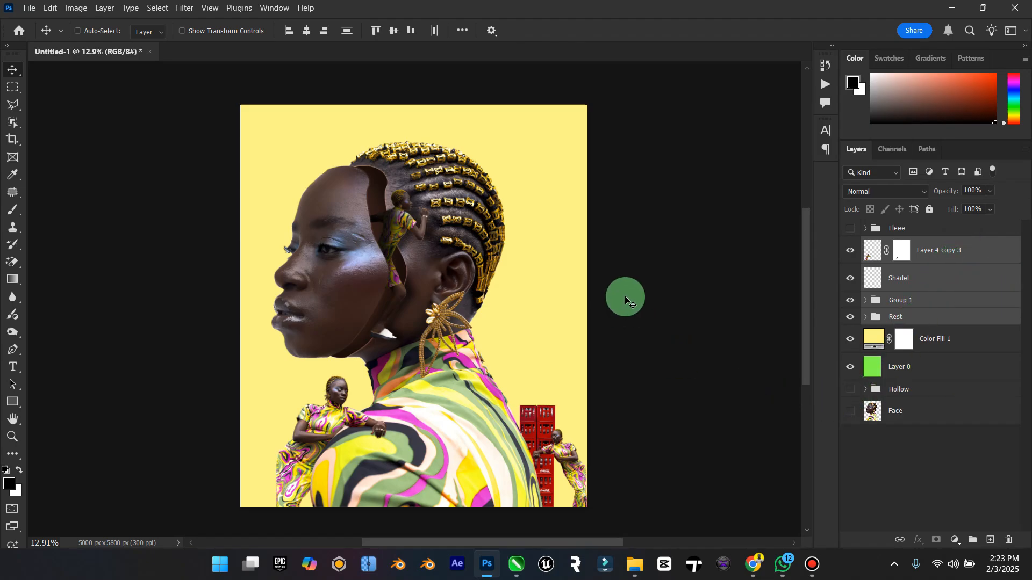
# Switch to Chrome and review the Day 1 design challenge post with its brief and source images.
pyautogui.click(753, 563)
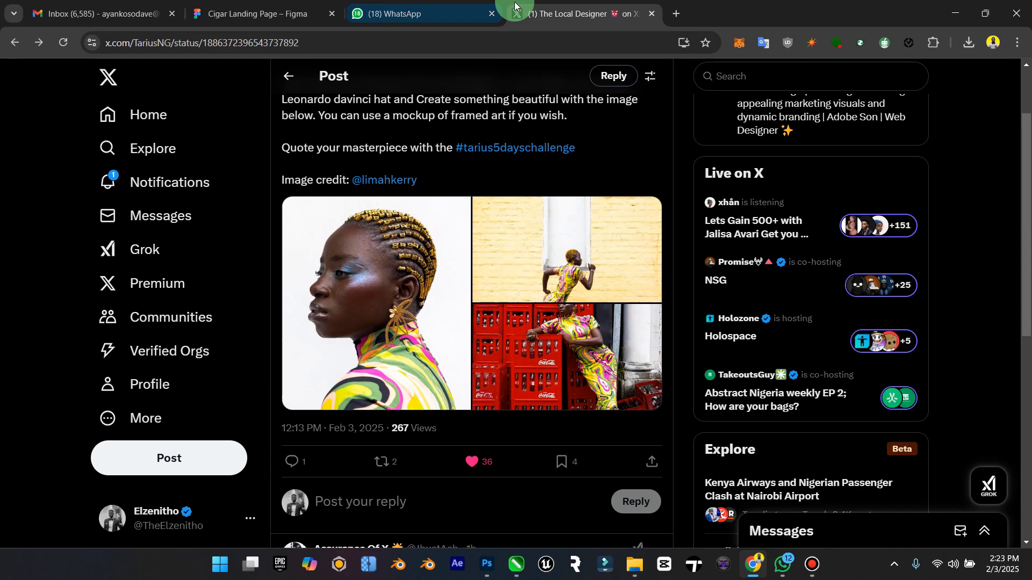
pyautogui.scroll(-5, 467, 321)
pyautogui.scroll(7, 476, 341)
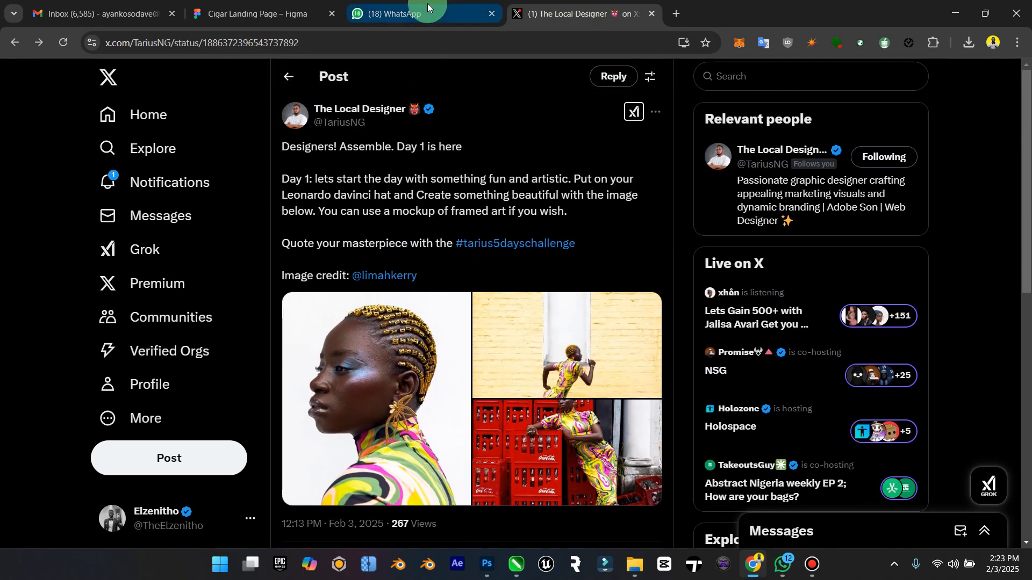
pyautogui.click(591, 42)
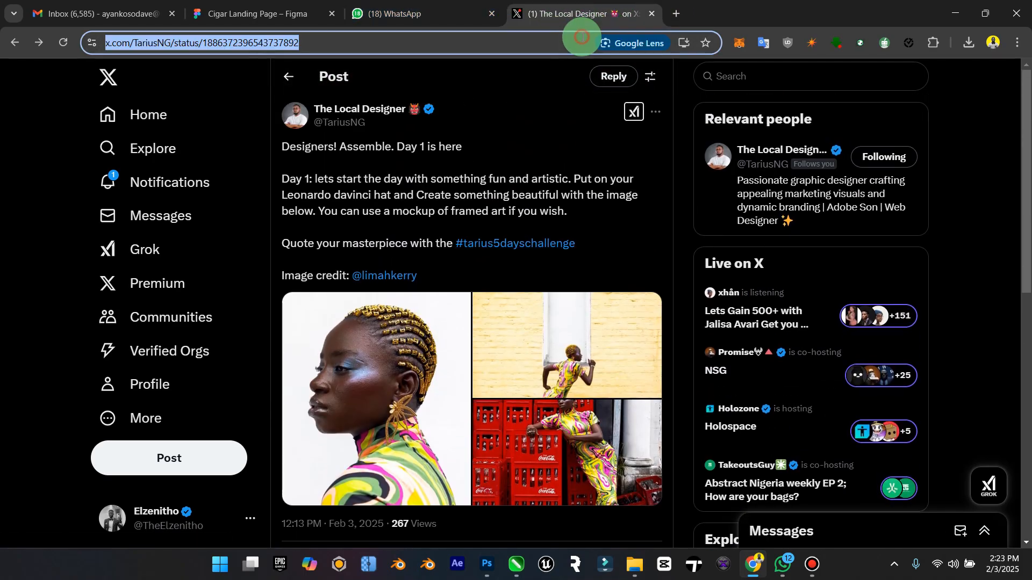
# Open africpix.com in a new browser tab and search its stock images for "money".
pyautogui.click(679, 17)
pyautogui.write('afri')
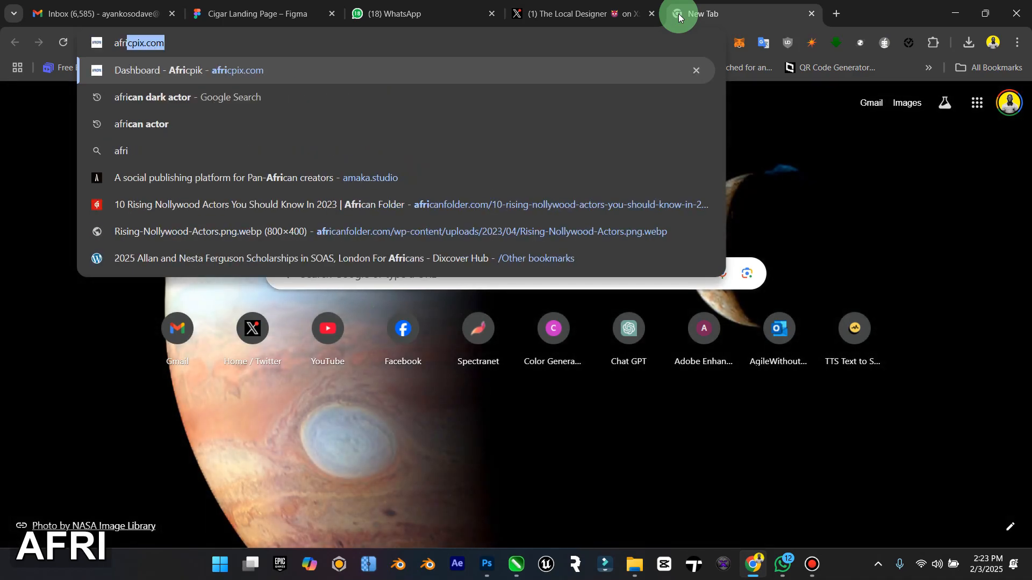
pyautogui.press('Return')
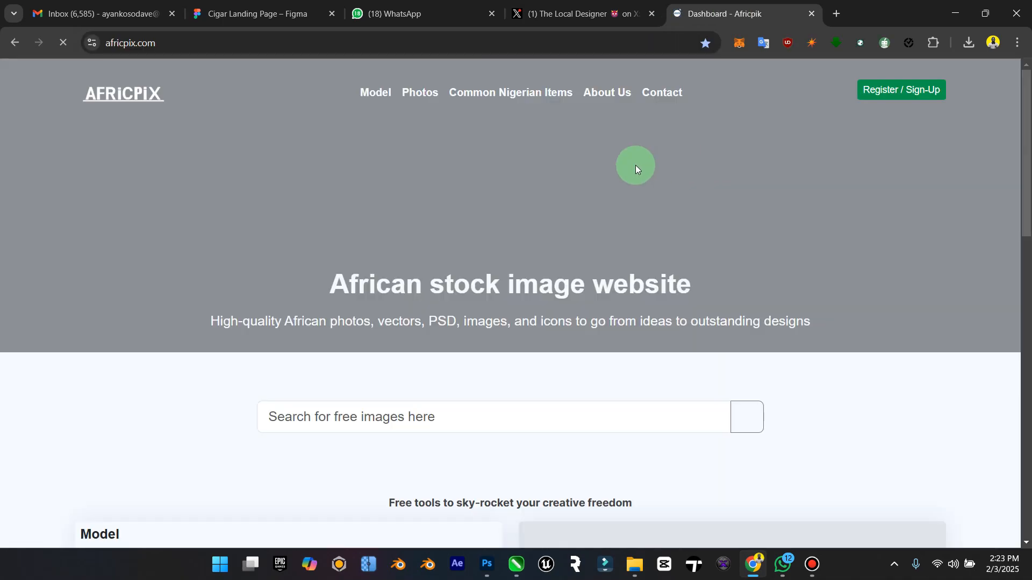
pyautogui.click(514, 417)
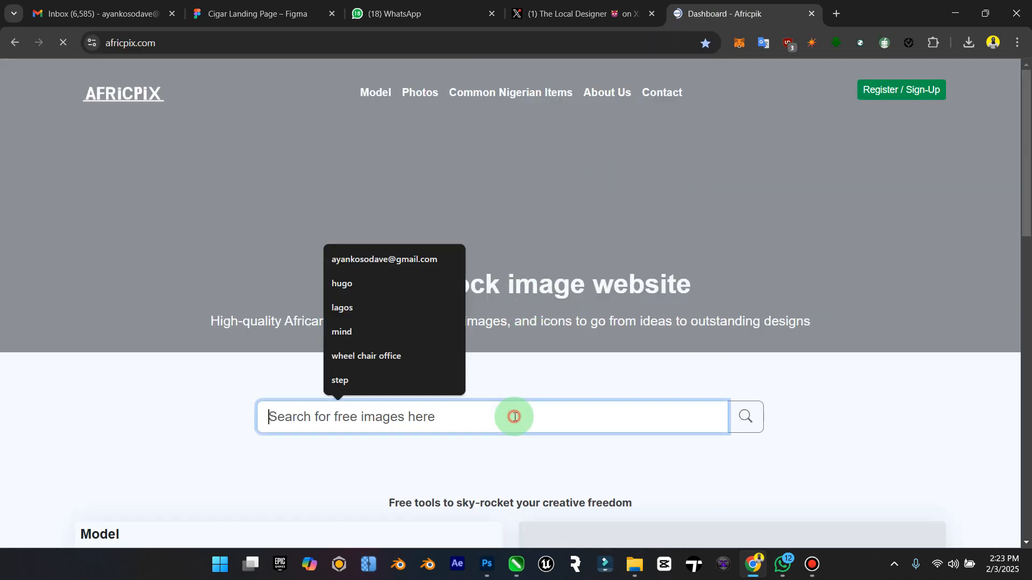
pyautogui.write('money')
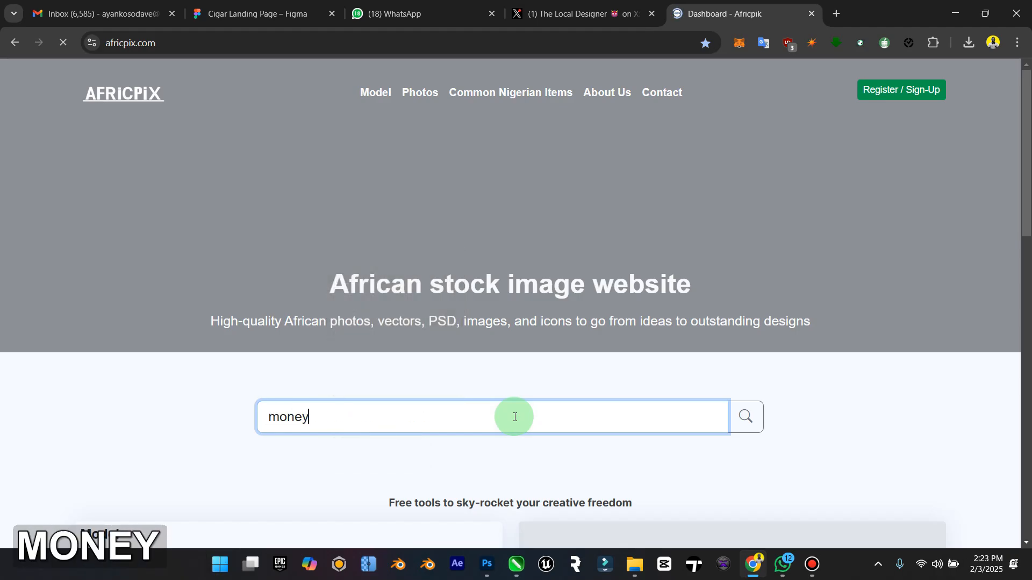
pyautogui.press('Return')
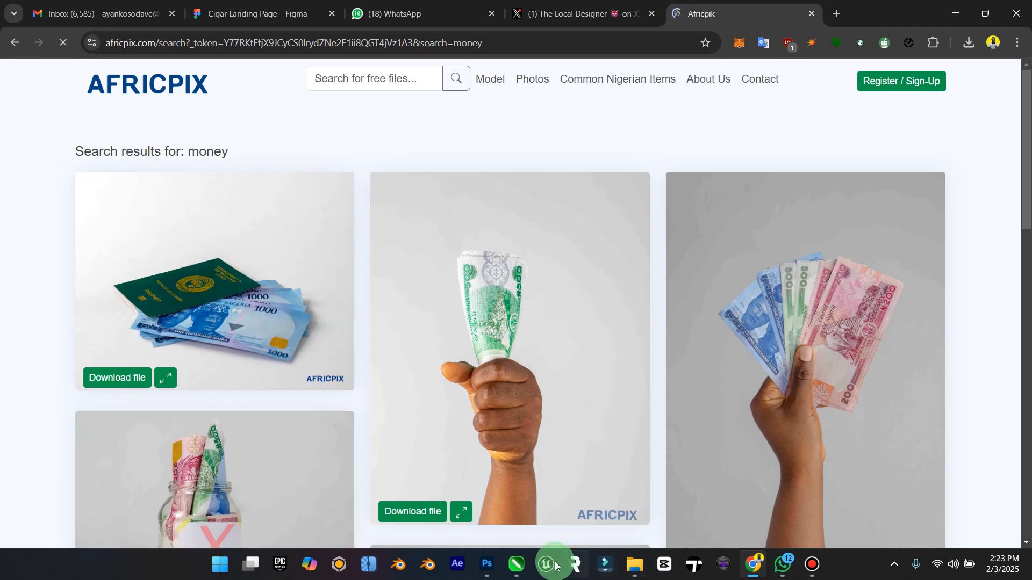
# Look through the money images on the first results page and go to page 2 of the results.
pyautogui.click(490, 566)
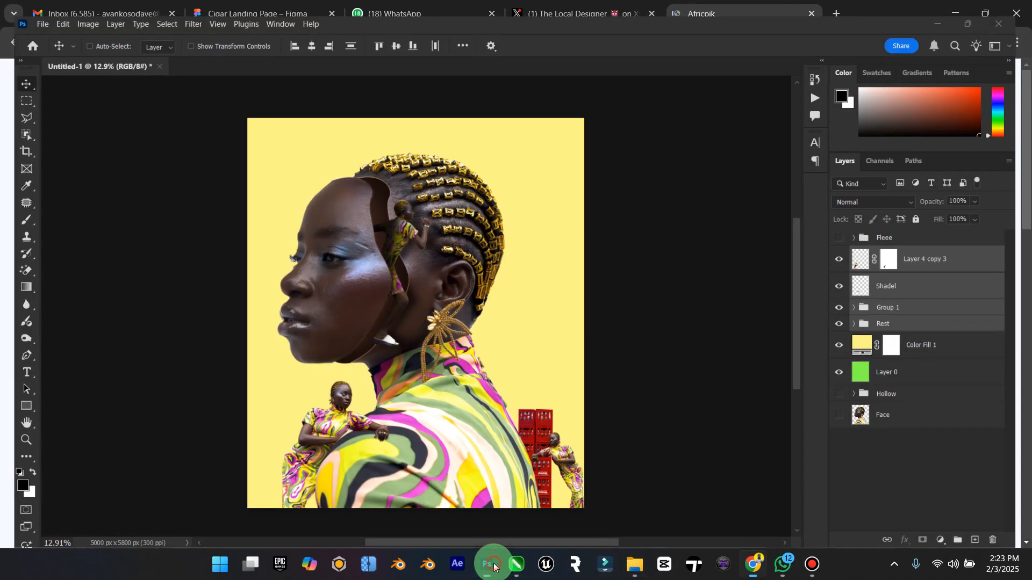
pyautogui.click(494, 567)
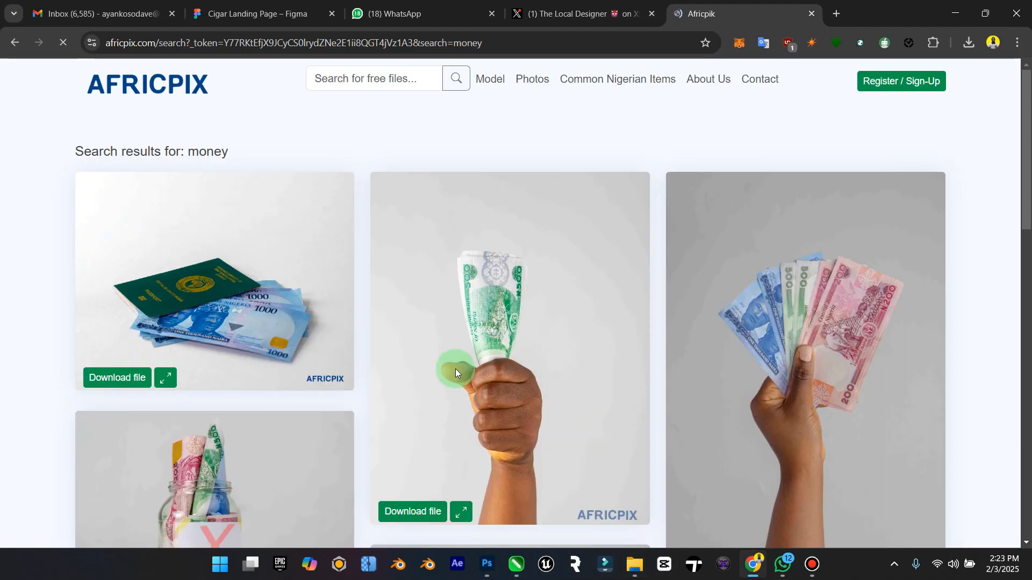
pyautogui.scroll(-10, 455, 369)
pyautogui.scroll(-8, 454, 368)
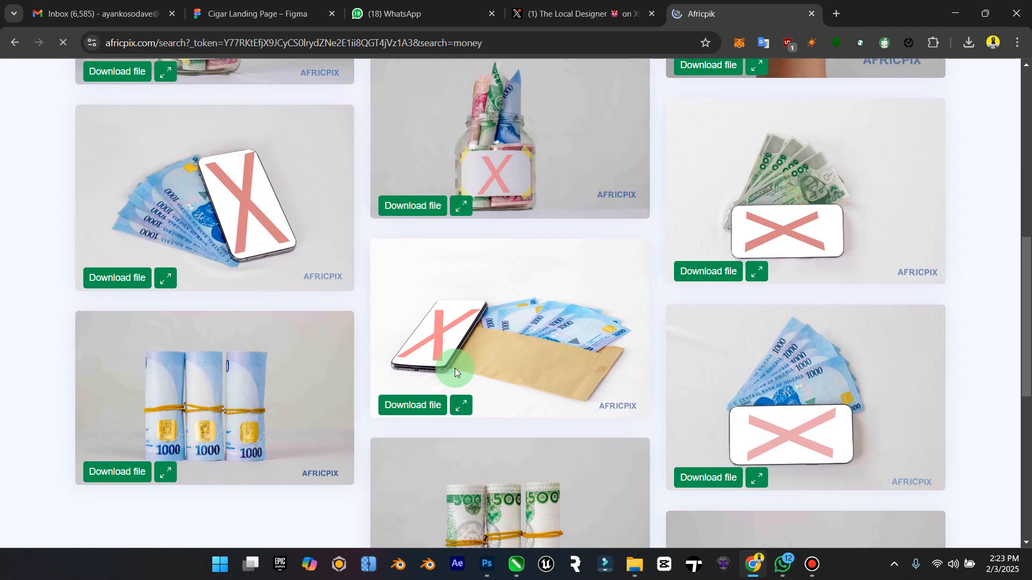
pyautogui.scroll(6, 455, 369)
pyautogui.scroll(10, 455, 369)
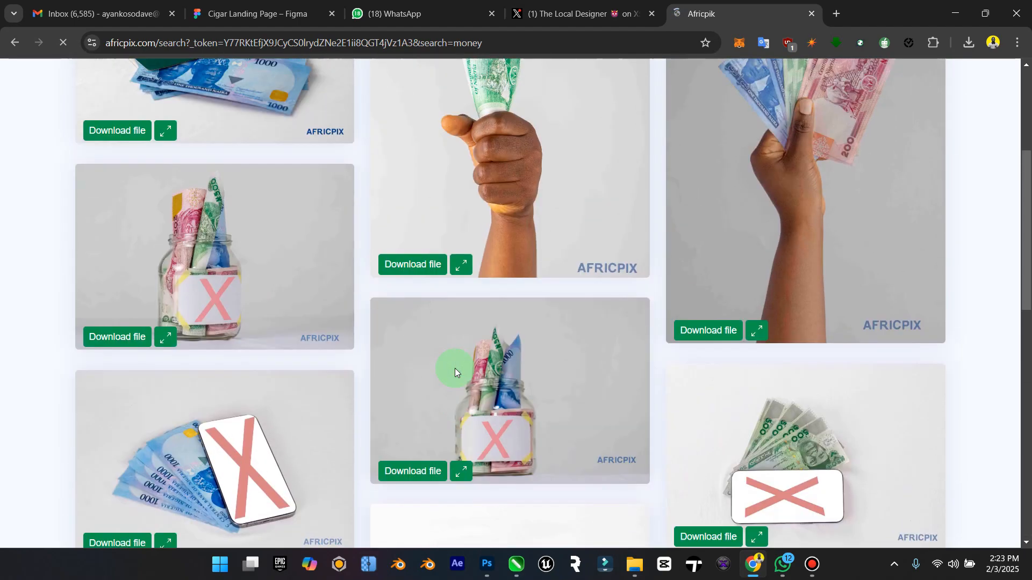
pyautogui.scroll(-10, 455, 371)
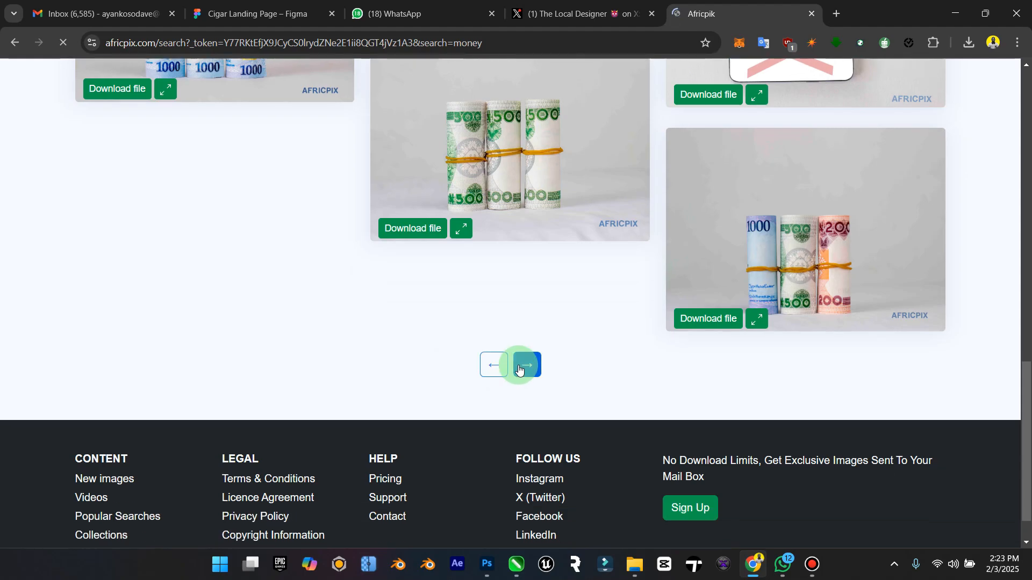
pyautogui.click(518, 365)
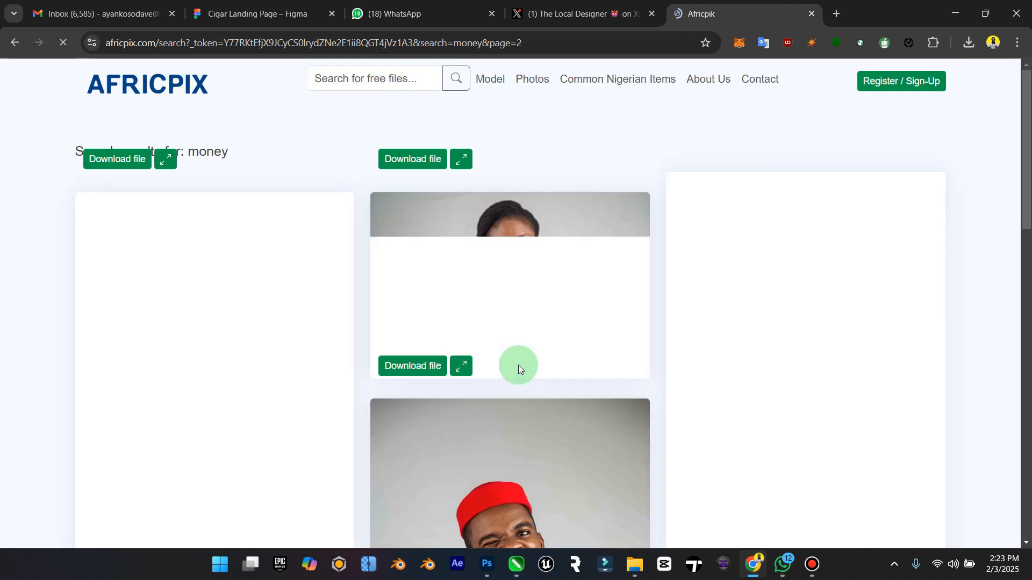
# Download the page 2 photo of the woman in a red headscarf holding a phone and banknotes, and check the Downloads folder.
pyautogui.scroll(-1, 523, 318)
pyautogui.scroll(-6, 521, 314)
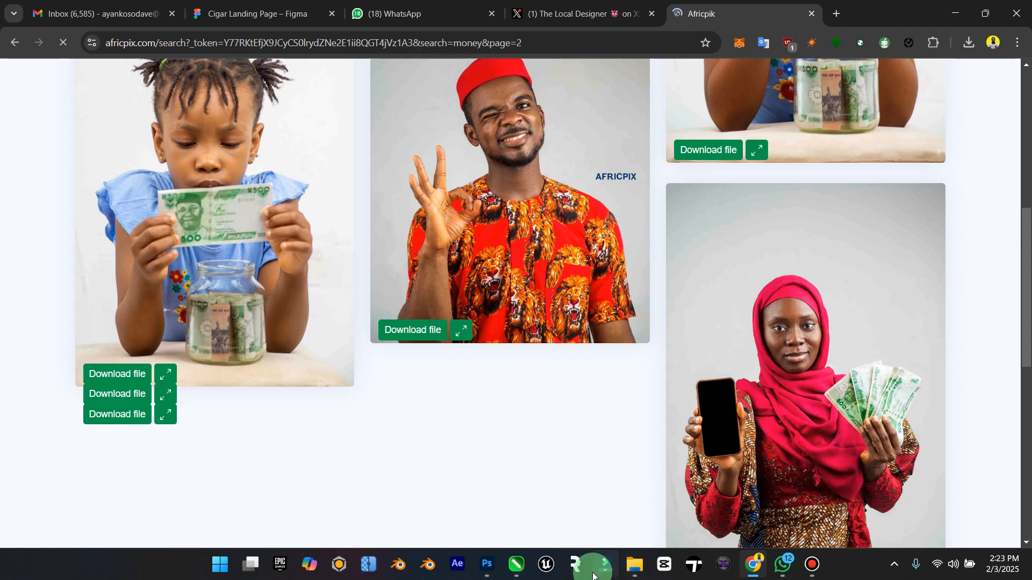
pyautogui.moveTo(634, 565)
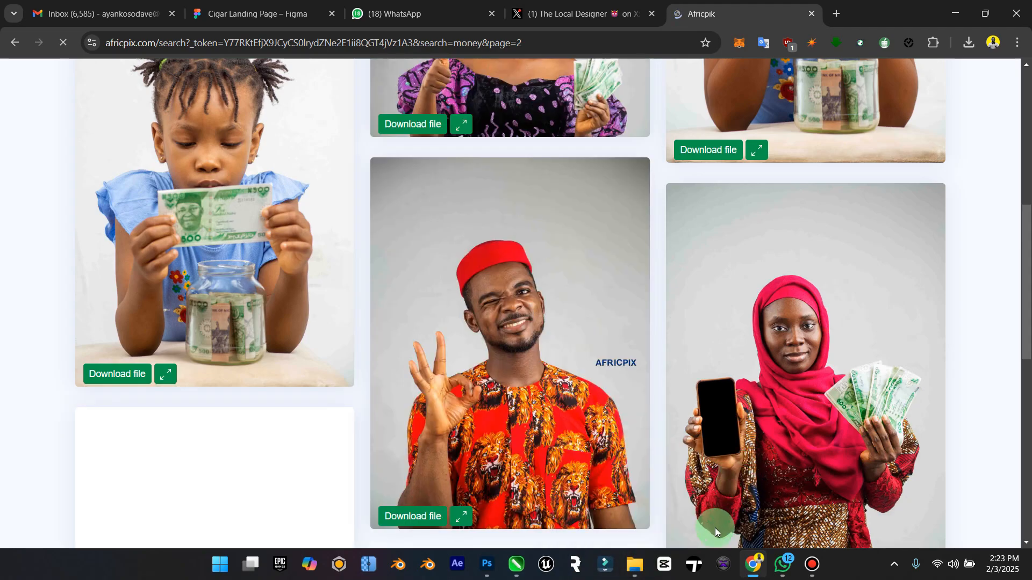
pyautogui.click(515, 565)
pyautogui.click(514, 564)
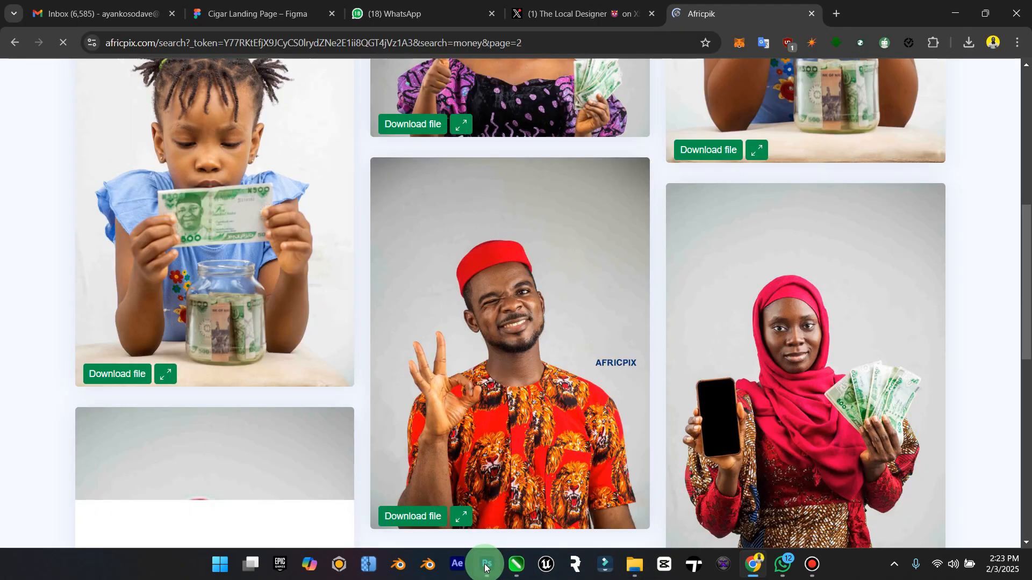
pyautogui.click(486, 564)
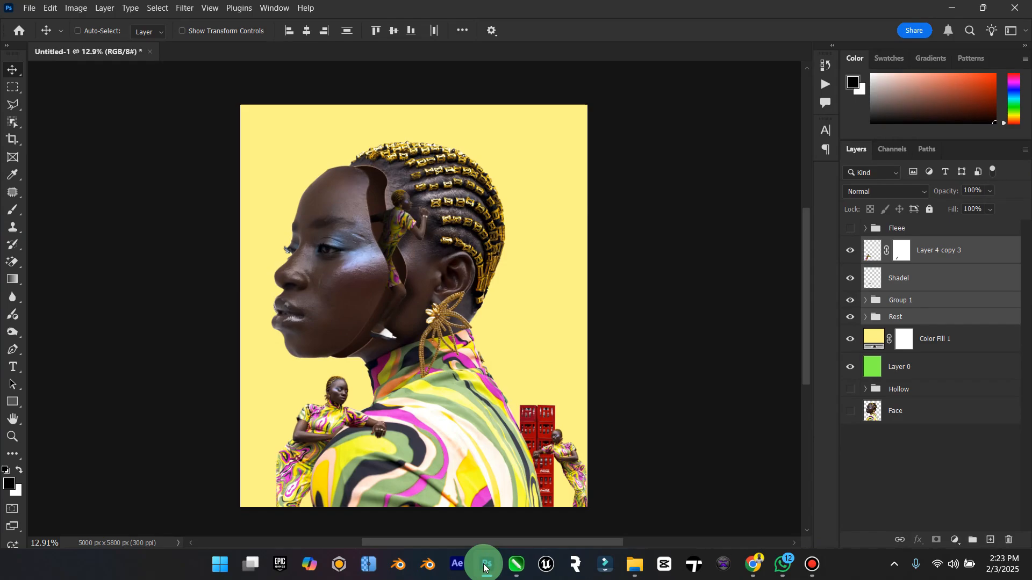
pyautogui.click(486, 564)
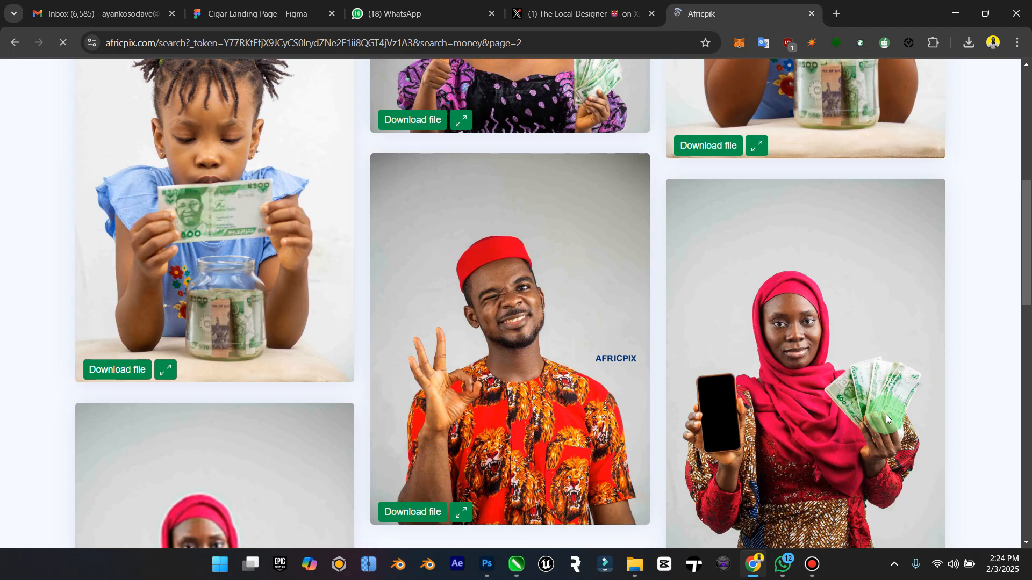
pyautogui.scroll(-3, 886, 414)
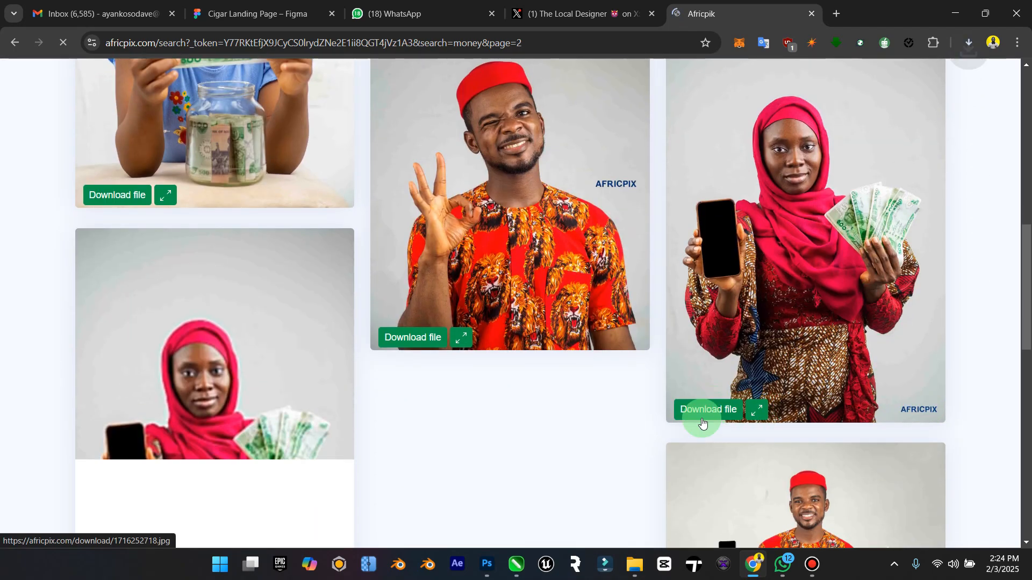
pyautogui.click(633, 564)
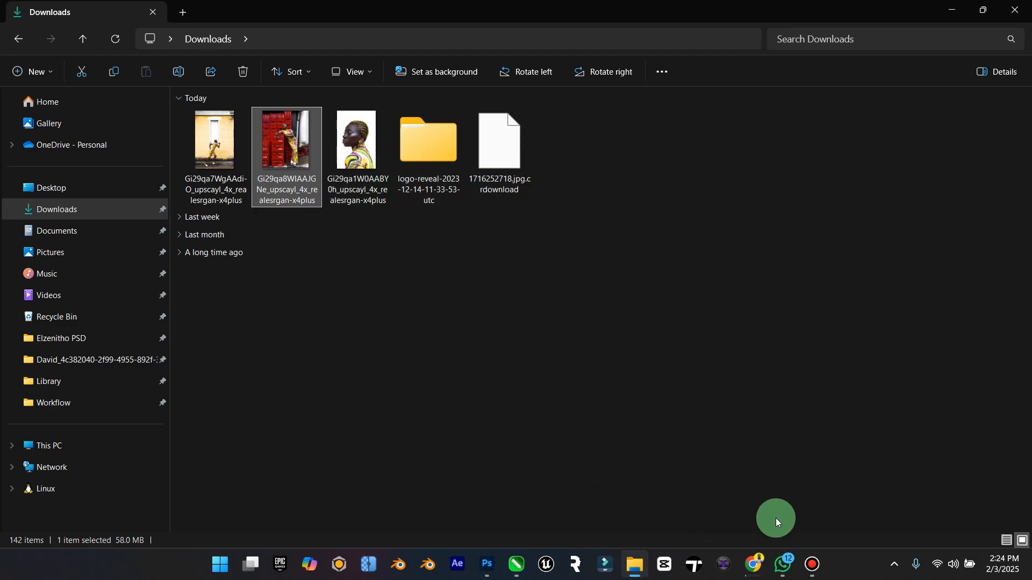
# Return to Chrome and search Google for "monday in Yoruba" in a new tab.
pyautogui.moveTo(749, 566)
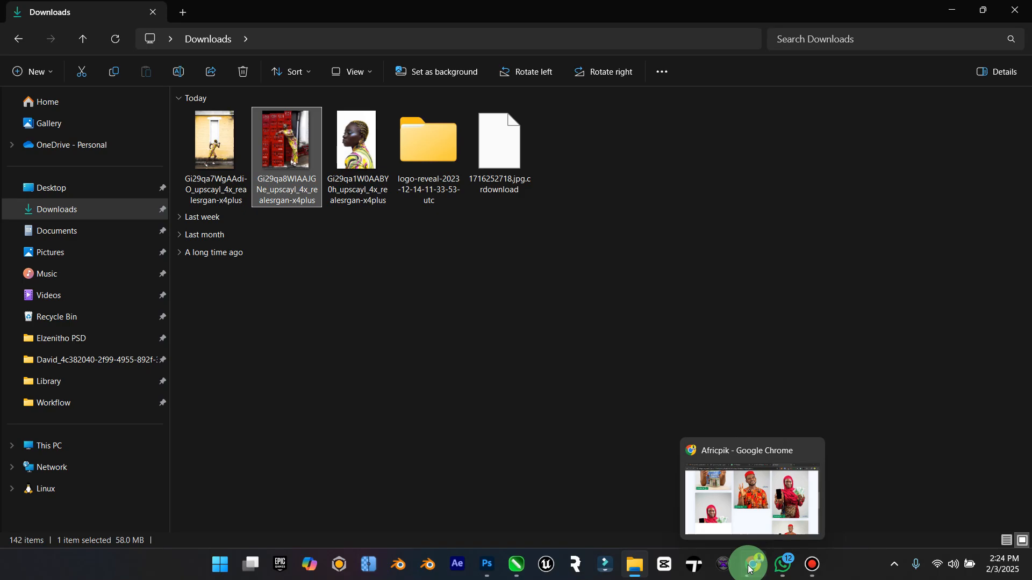
pyautogui.click(750, 566)
pyautogui.click(812, 12)
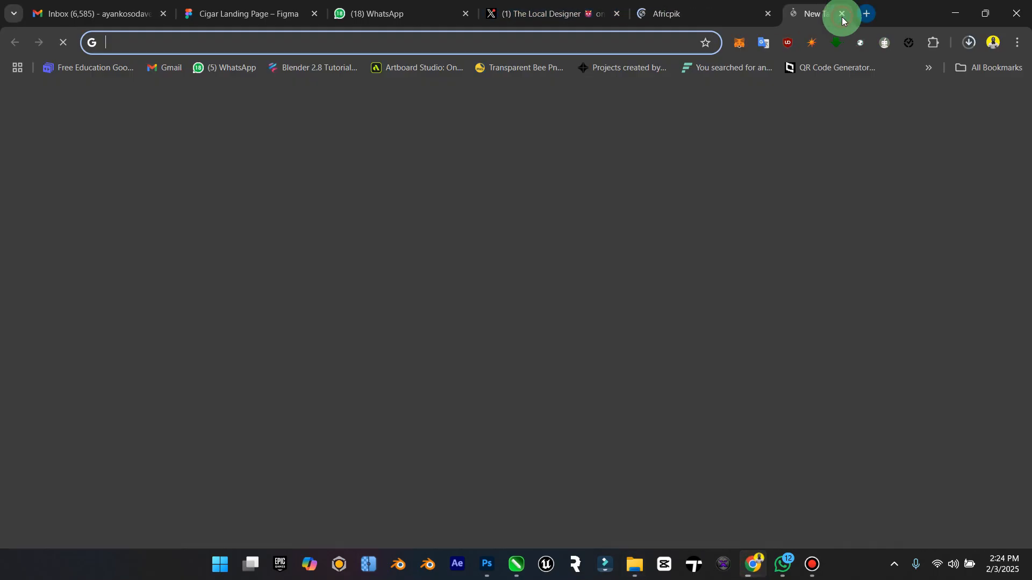
pyautogui.write('mondy')
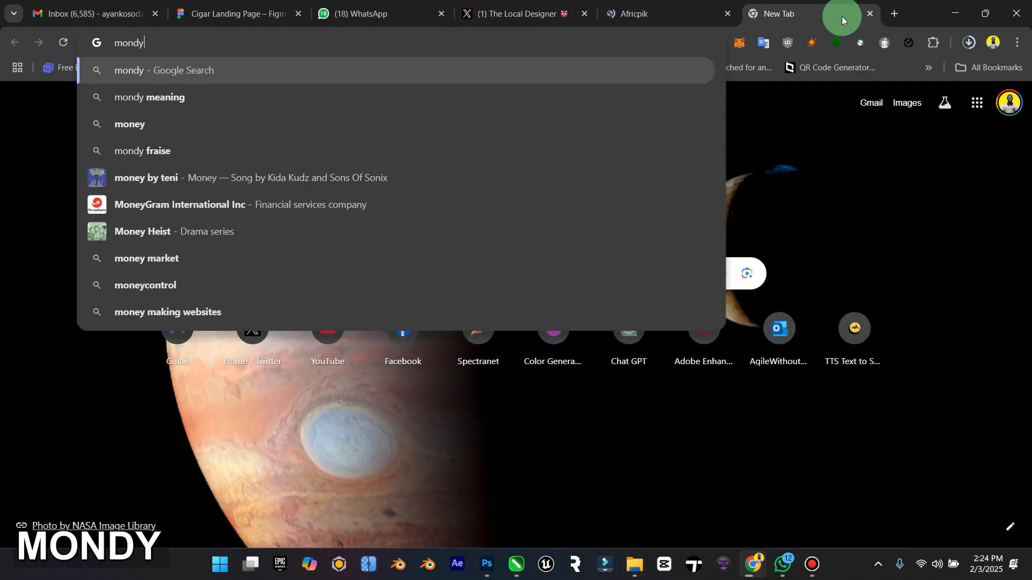
pyautogui.press('BackSpace')
pyautogui.write('ay in')
pyautogui.press('capslock')
pyautogui.write('Yourd')
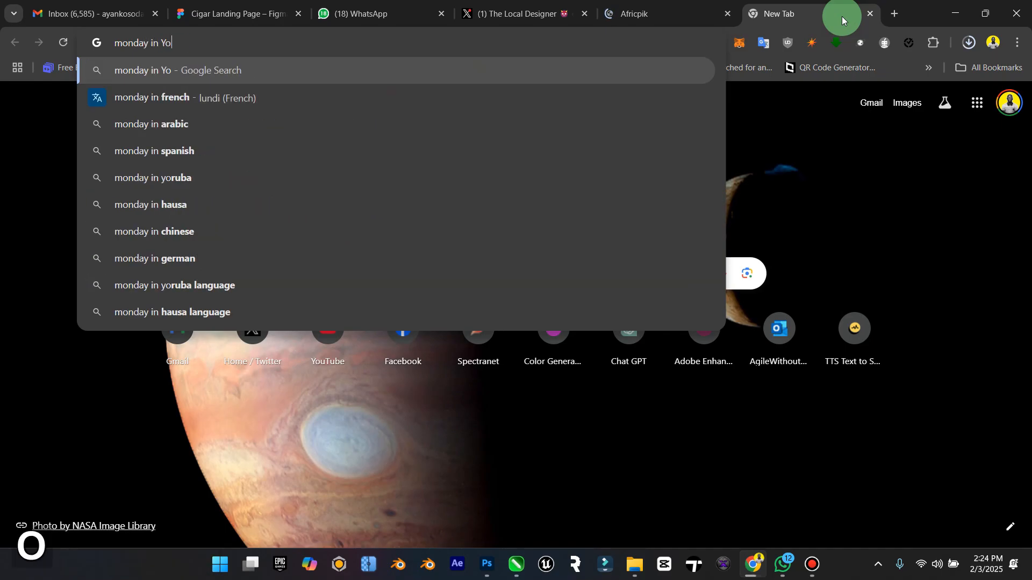
pyautogui.press('BackSpace')
pyautogui.press('BackSpace')
pyautogui.press('BackSpace')
pyautogui.write('ruba')
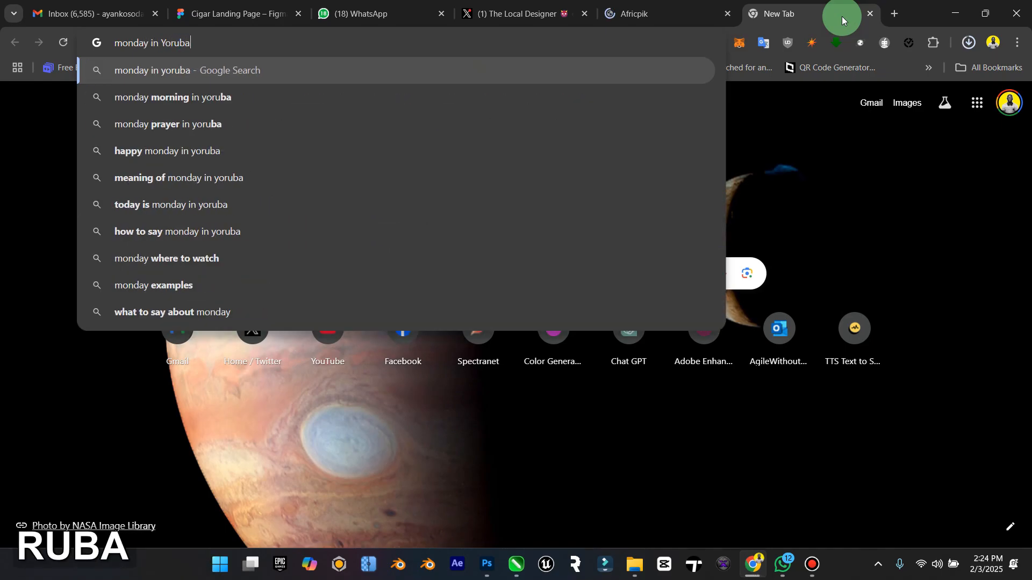
pyautogui.press('Return')
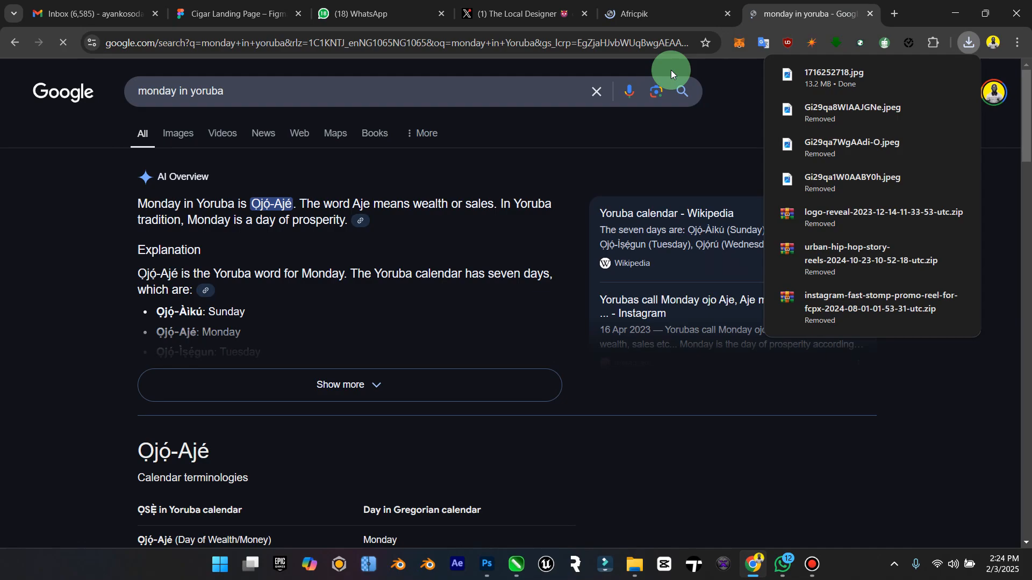
pyautogui.click(959, 12)
pyautogui.click(487, 564)
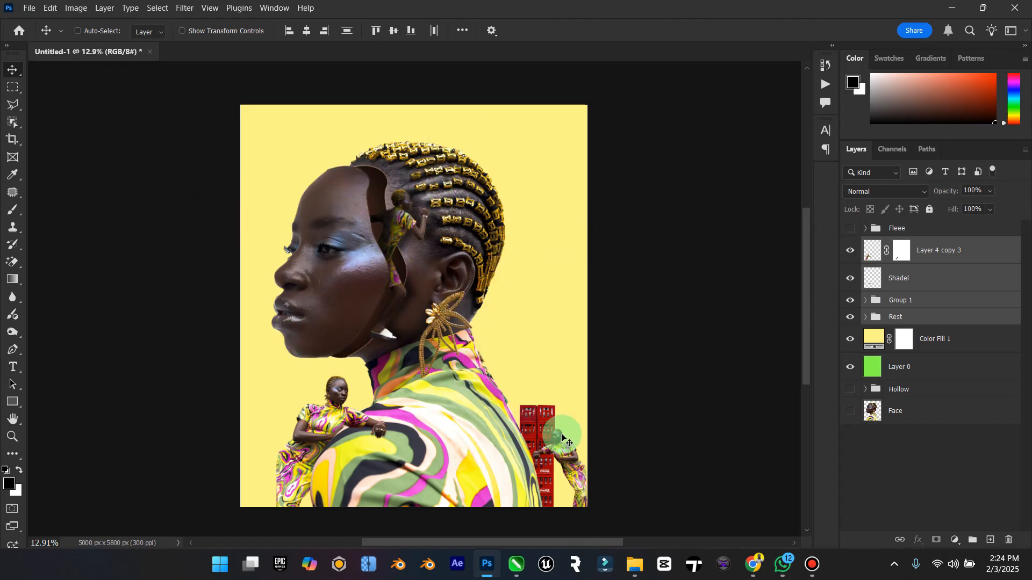
pyautogui.click(635, 564)
pyautogui.click(508, 153)
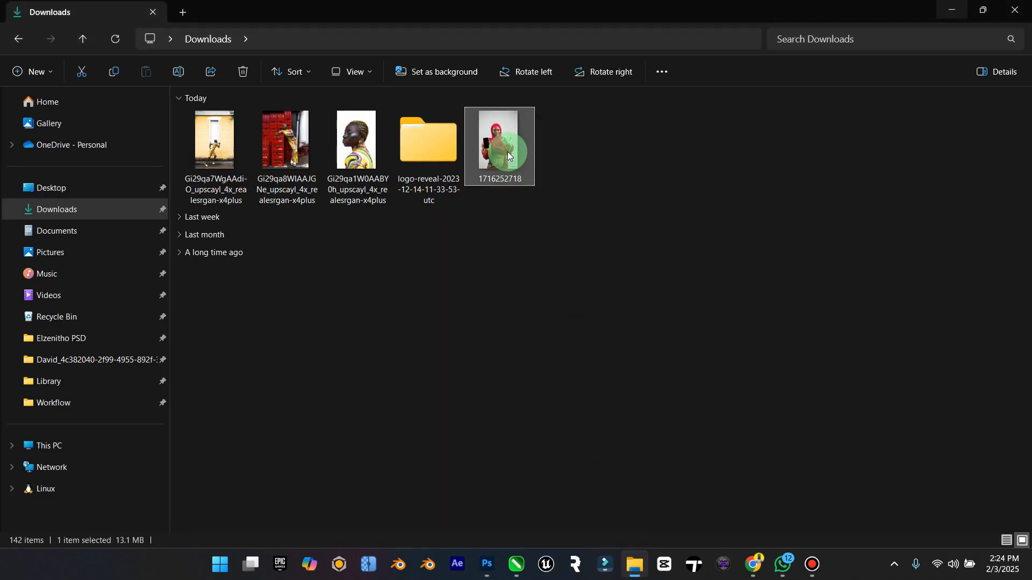
pyautogui.rightClick(507, 153)
pyautogui.moveTo(731, 68)
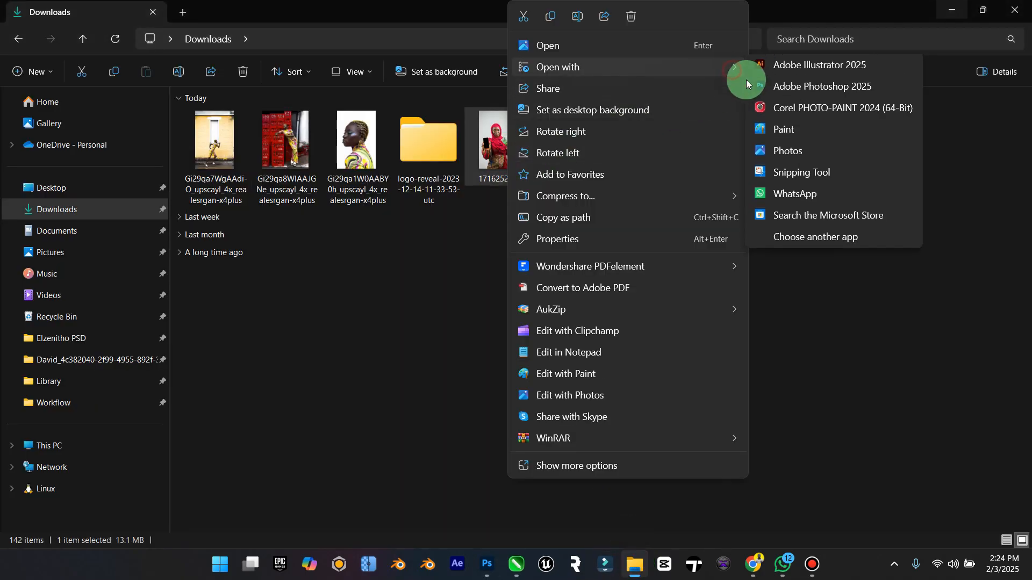
pyautogui.click(796, 86)
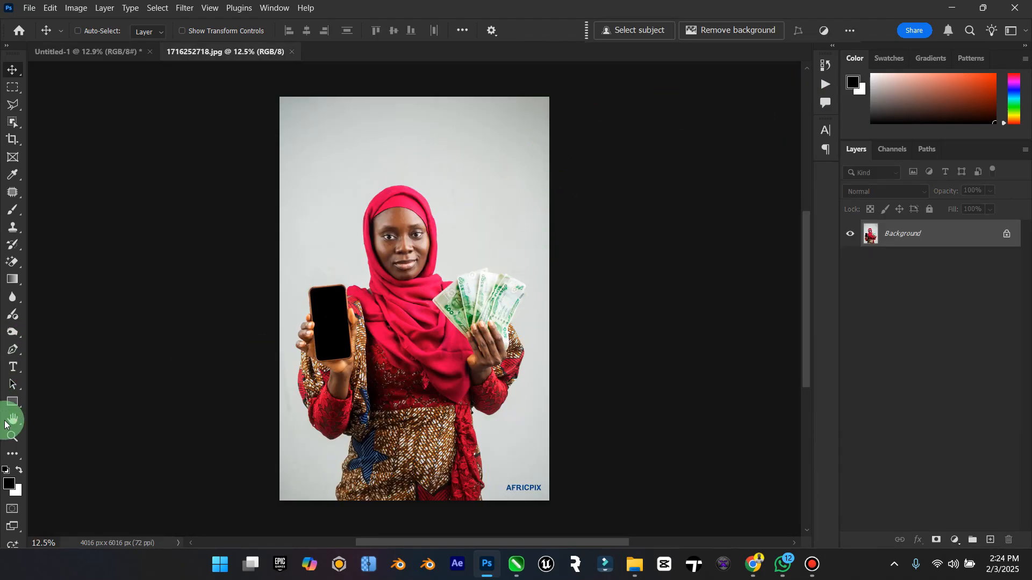
# Outline the fanned 500 naira notes above the fingers with the Polygonal Lasso and copy the selection to a new layer.
pyautogui.click(12, 437)
pyautogui.moveTo(502, 330); pyautogui.dragTo(565, 314)
pyautogui.moveTo(484, 310); pyautogui.dragTo(505, 303)
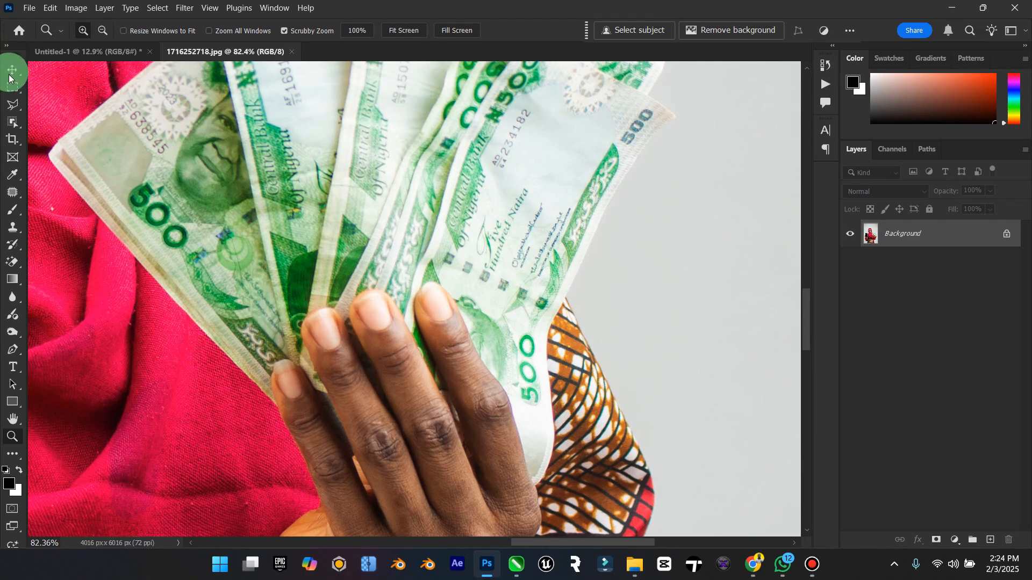
pyautogui.click(12, 105)
pyautogui.scroll(2, 66, 162)
pyautogui.click(48, 207)
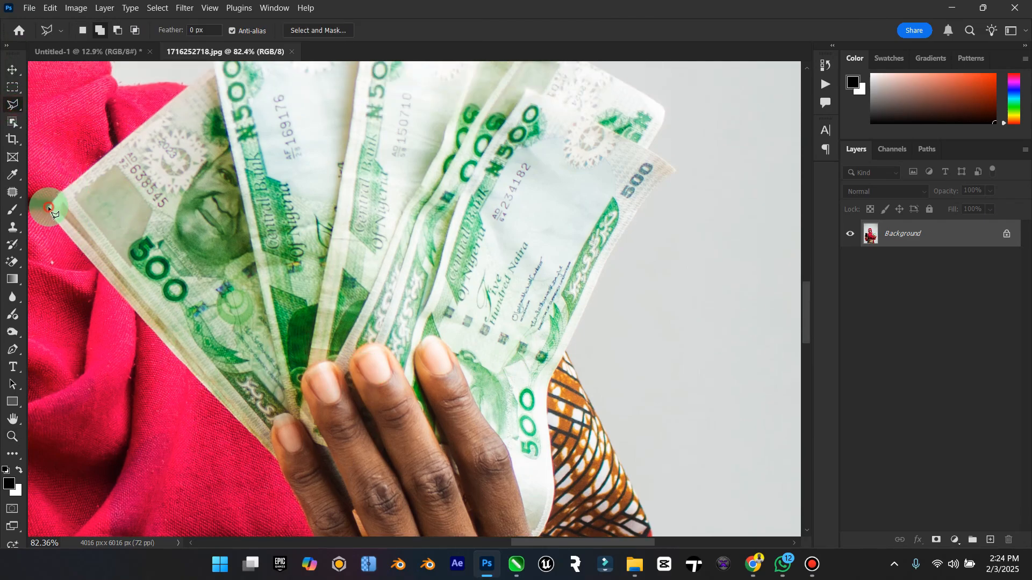
pyautogui.click(76, 178)
pyautogui.scroll(7, 256, 282)
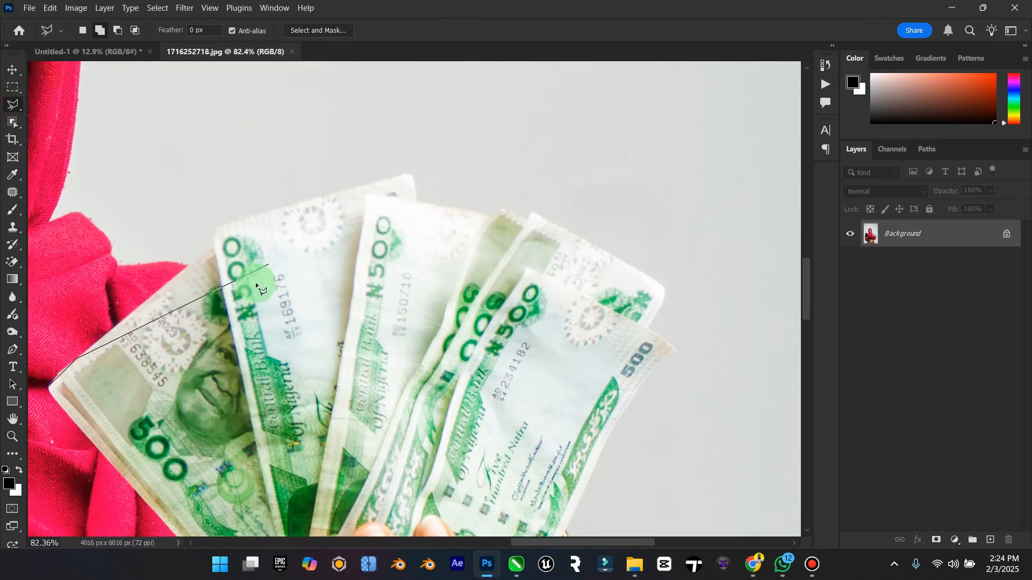
pyautogui.click(215, 247)
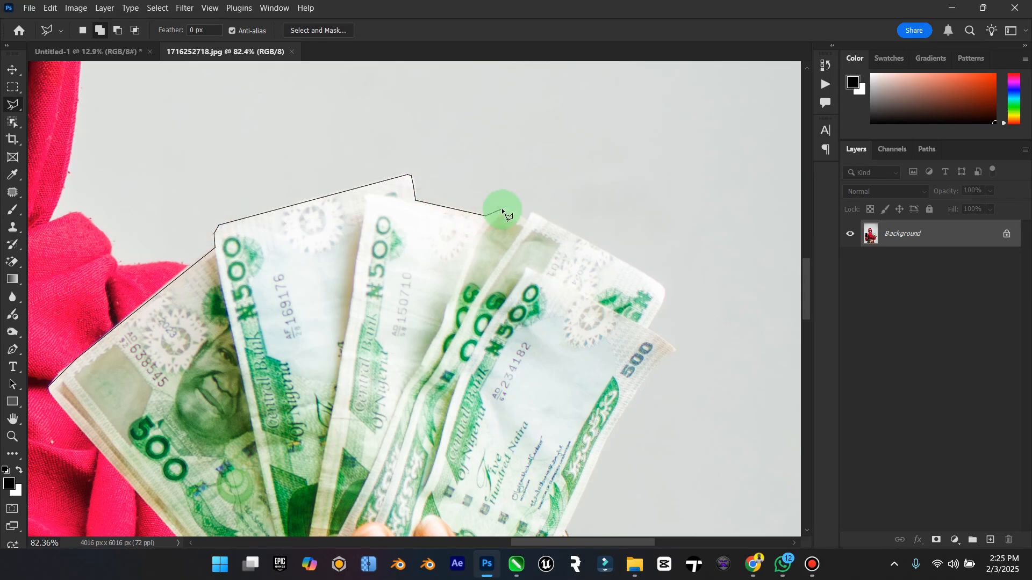
pyautogui.click(532, 213)
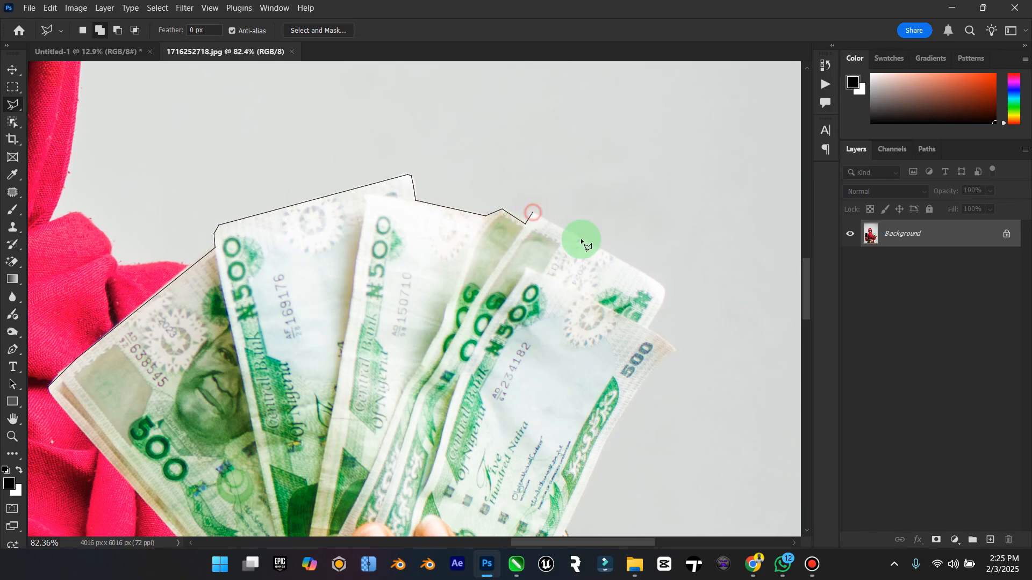
pyautogui.click(627, 262)
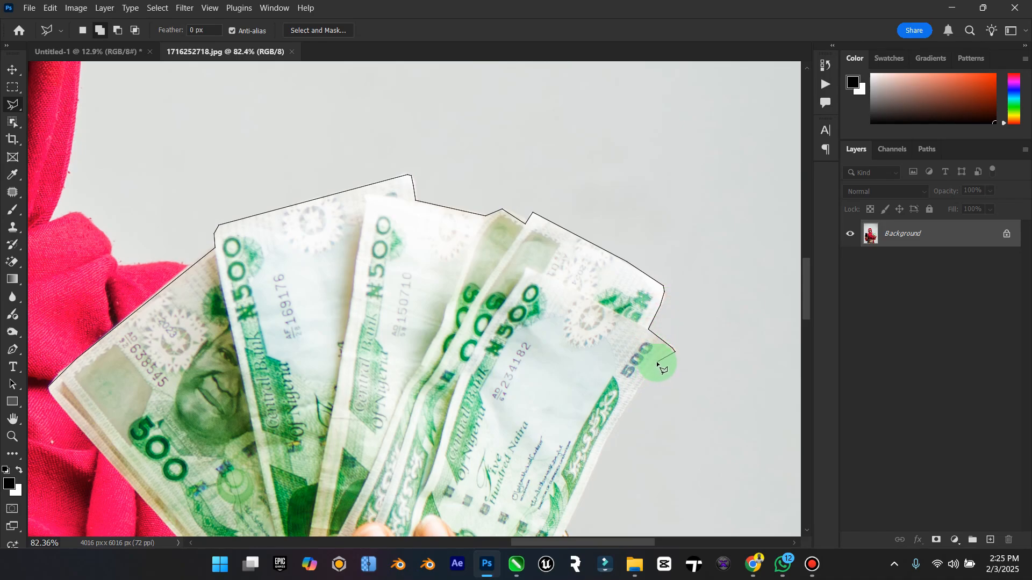
pyautogui.click(600, 449)
pyautogui.scroll(-1, 599, 449)
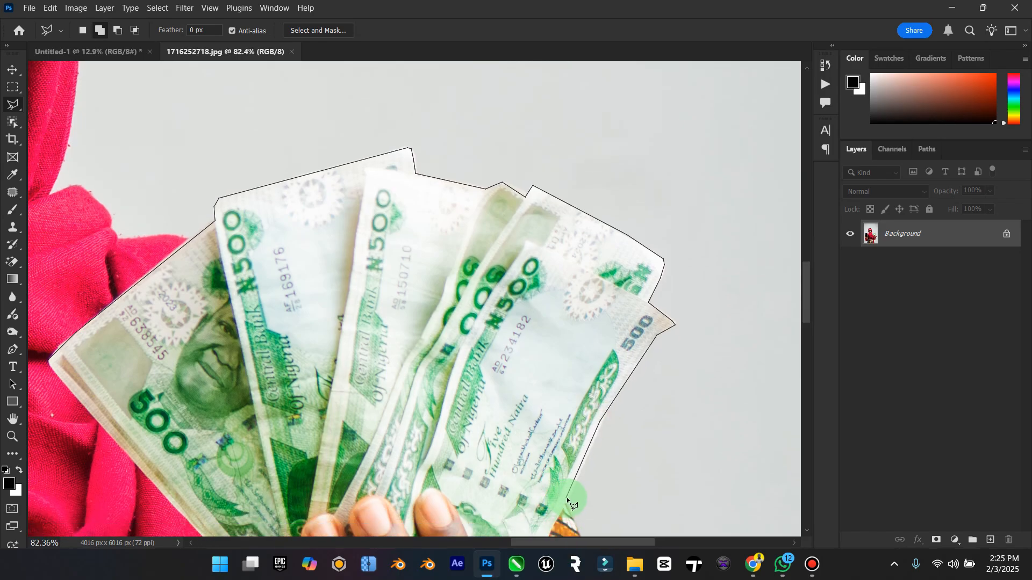
pyautogui.click(565, 498)
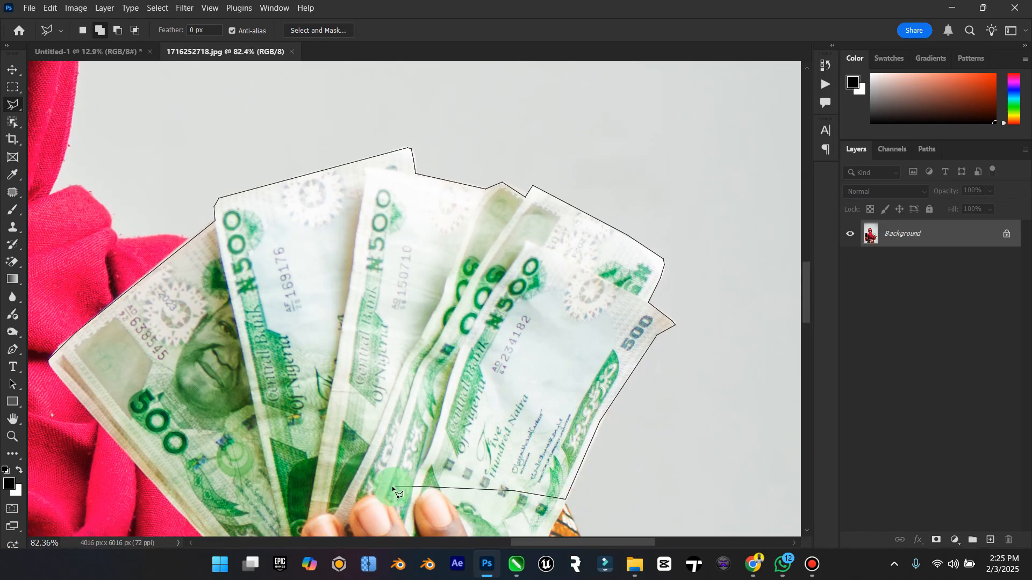
pyautogui.click(346, 488)
pyautogui.scroll(-3, 311, 517)
pyautogui.click(256, 465)
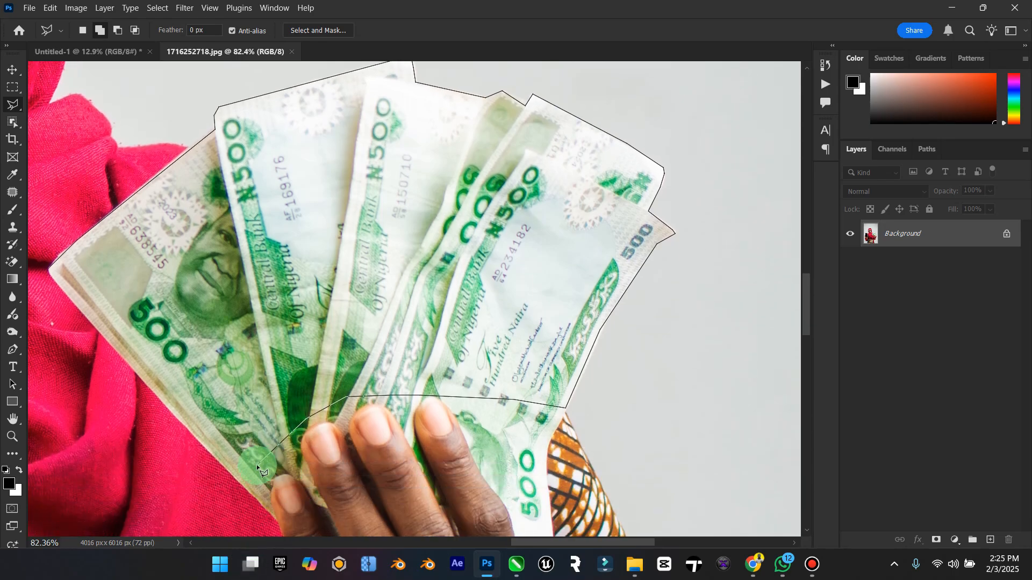
pyautogui.click(240, 482)
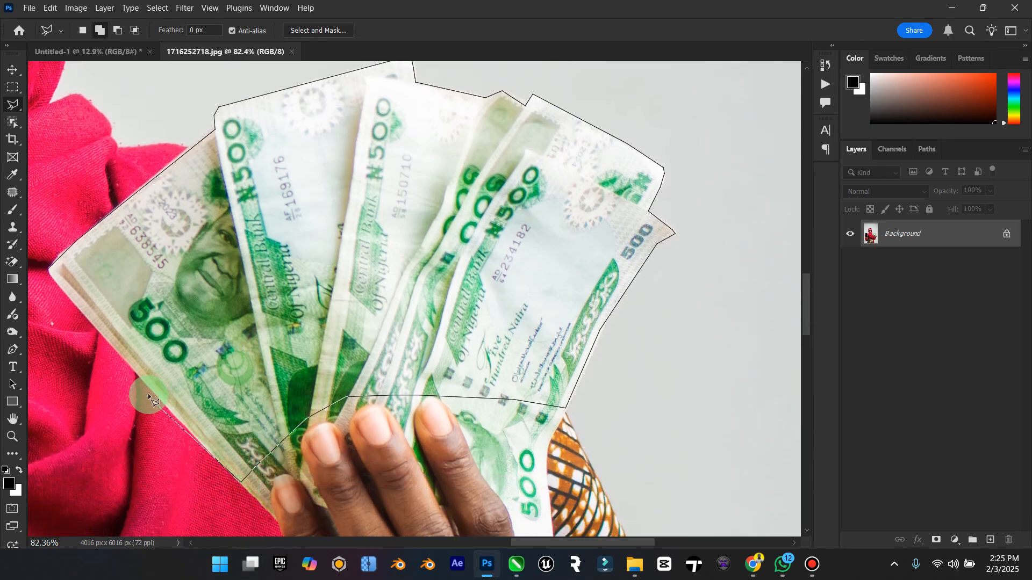
pyautogui.click(53, 279)
pyautogui.hotkey('ctrl', 'j')
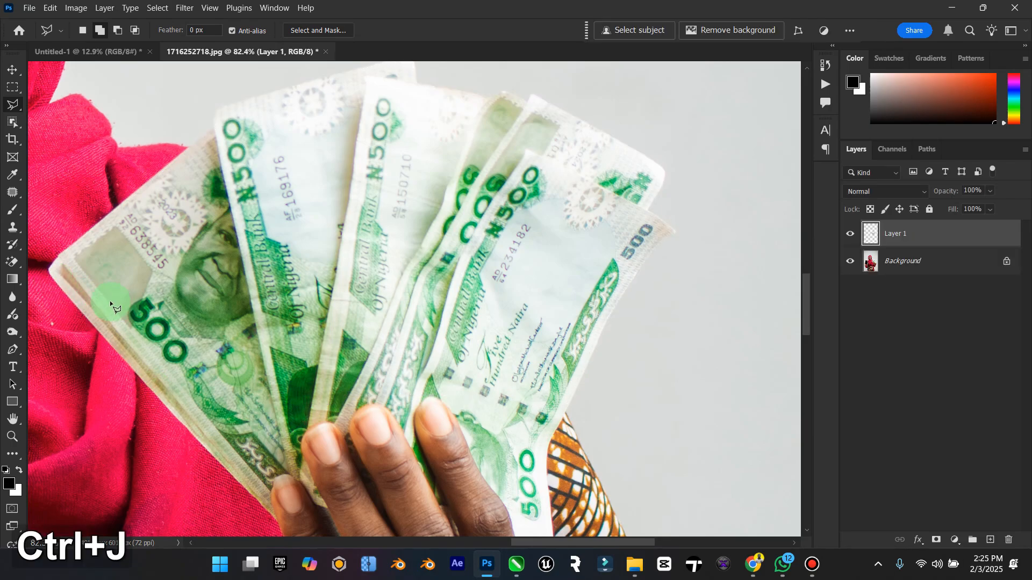
# Move the cut-out banknotes into the Untitled-1 composite and place them over the braids at the upper back of the head.
pyautogui.doubleClick(4, 426)
pyautogui.click(12, 70)
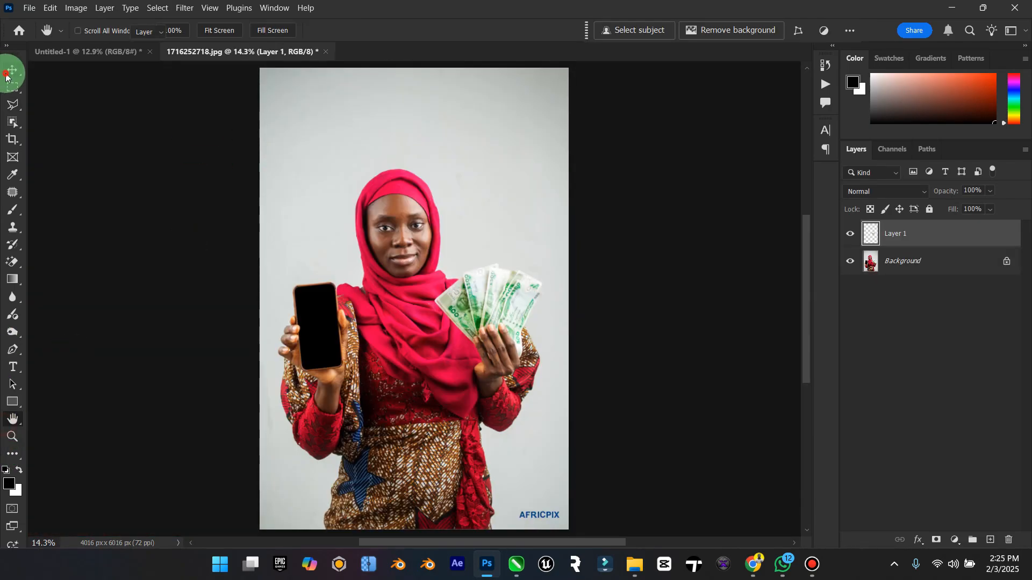
pyautogui.moveTo(486, 275); pyautogui.dragTo(513, 188)
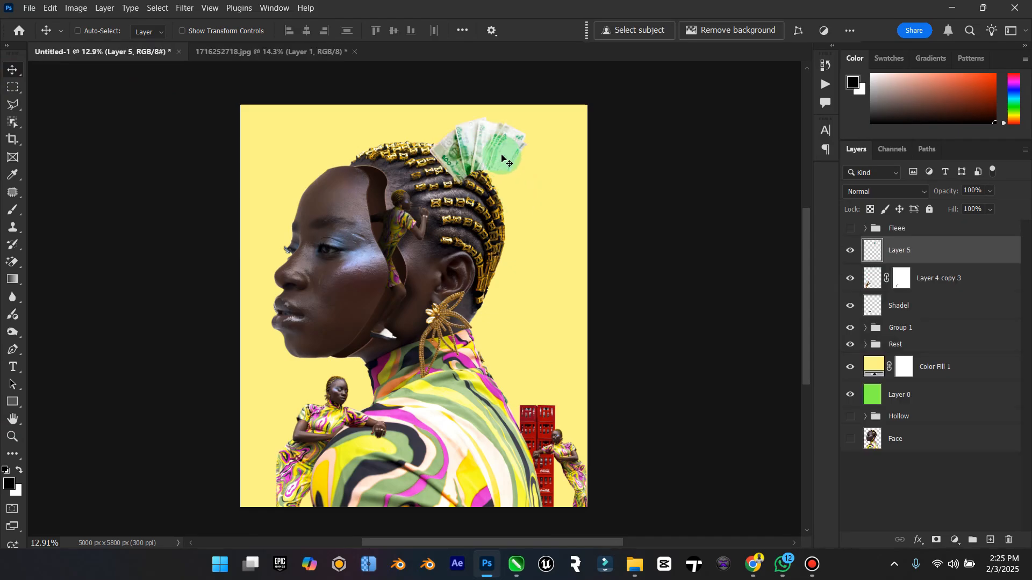
# Save the composite as a Photoshop PSD named "Ojo Aje" in the Elzenitho PSD folder with Maximize Compatibility on.
pyautogui.hotkey('ctrl', 's')
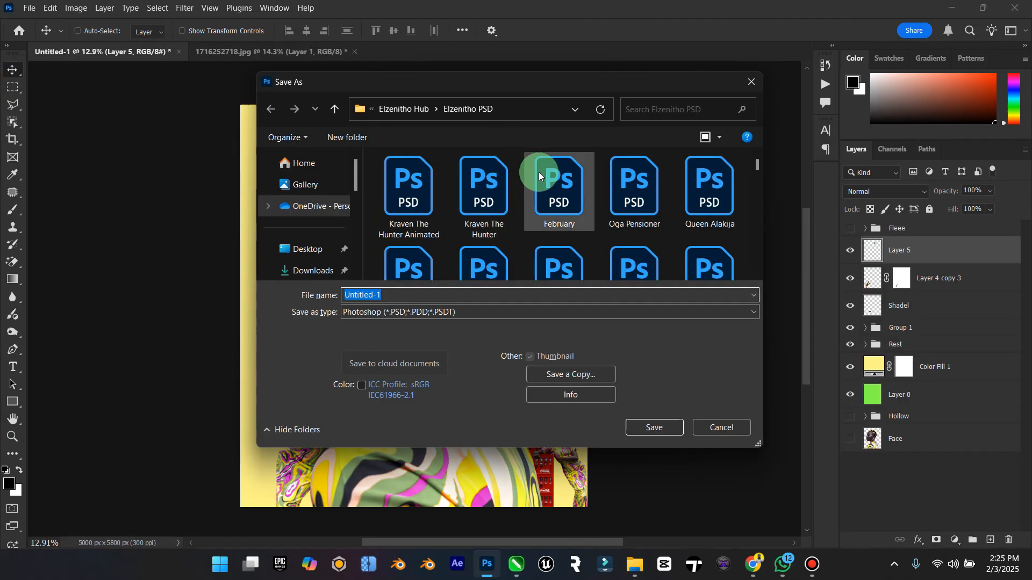
pyautogui.press('capslock')
pyautogui.write('O')
pyautogui.press('capslock')
pyautogui.write('jo')
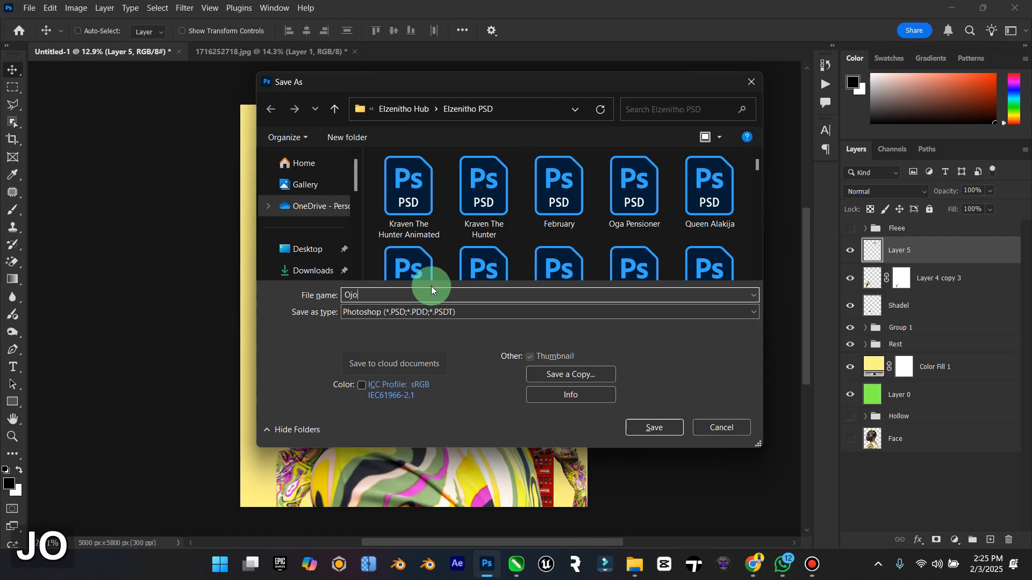
pyautogui.press('capslock')
pyautogui.write('AJE')
pyautogui.press('Return')
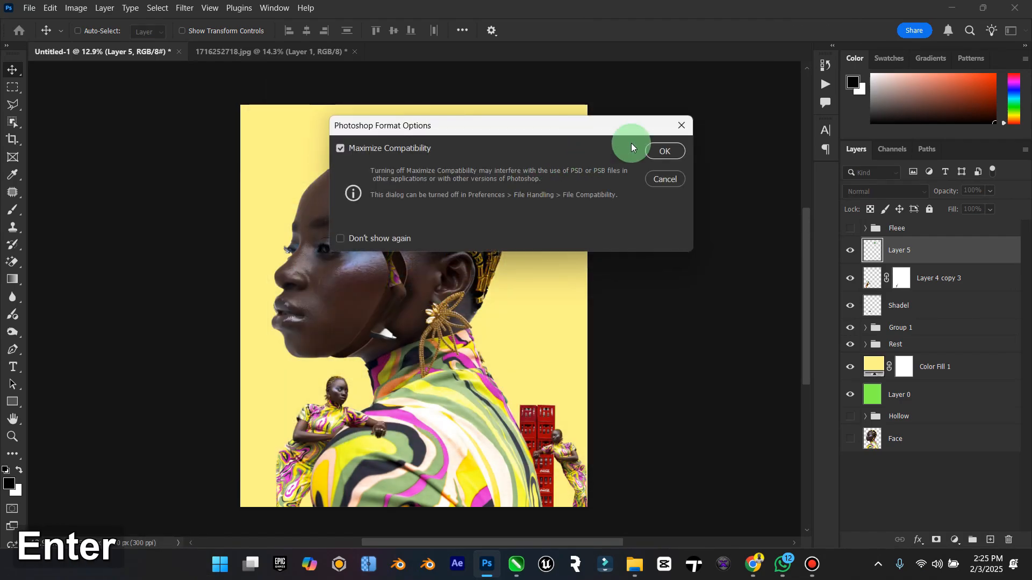
pyautogui.click(666, 154)
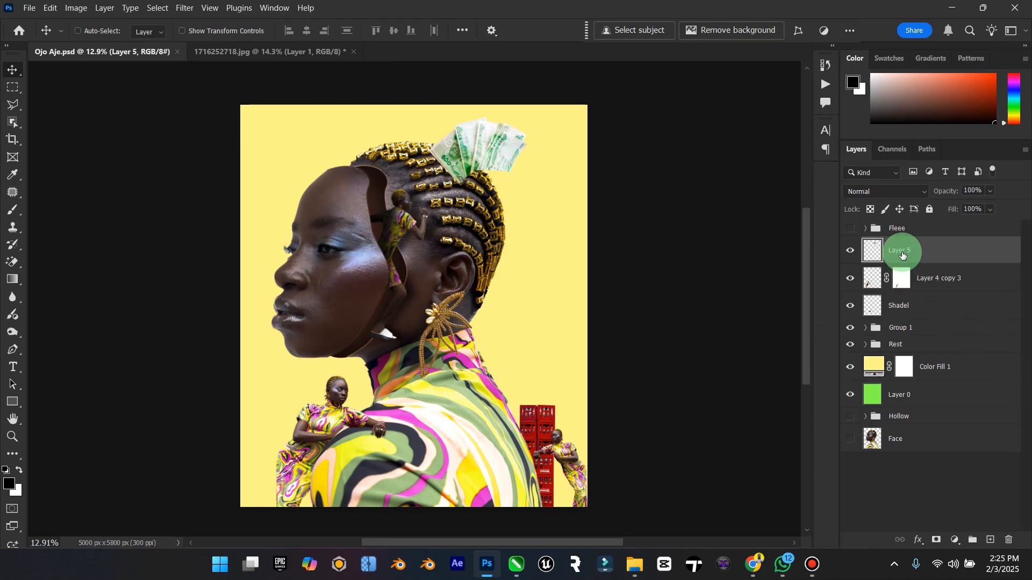
# Rename the banknotes layer as "Money".
pyautogui.write('Money')
pyautogui.press('Return')
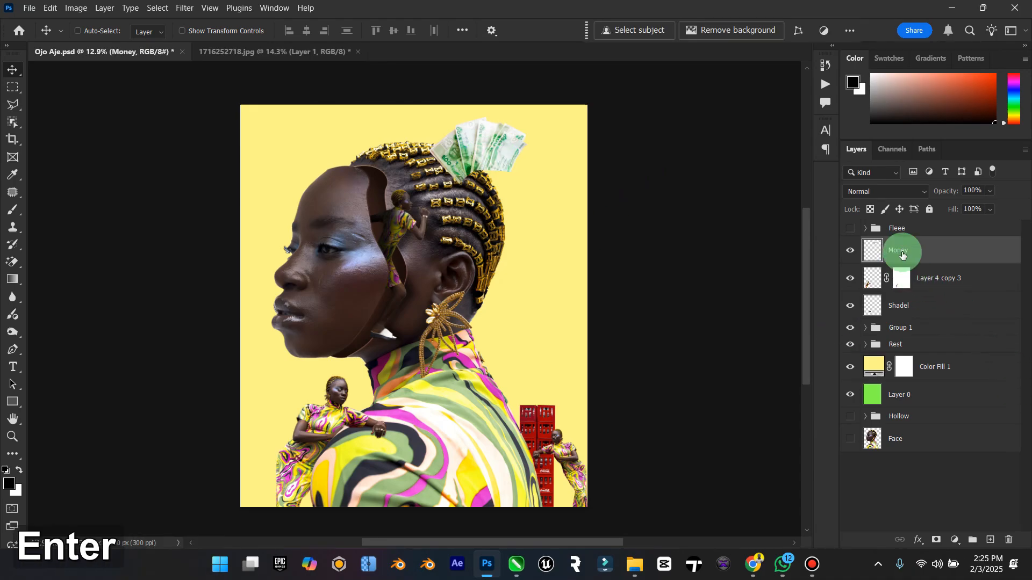
# Free Transform the Money layer, rotating it to about 79°, scaling it to about 106%, and placing it over the cheek and temple.
pyautogui.hotkey('ctrl', 't')
pyautogui.moveTo(589, 143); pyautogui.dragTo(536, 274)
pyautogui.moveTo(445, 157); pyautogui.dragTo(420, 188)
pyautogui.moveTo(469, 148); pyautogui.dragTo(371, 260)
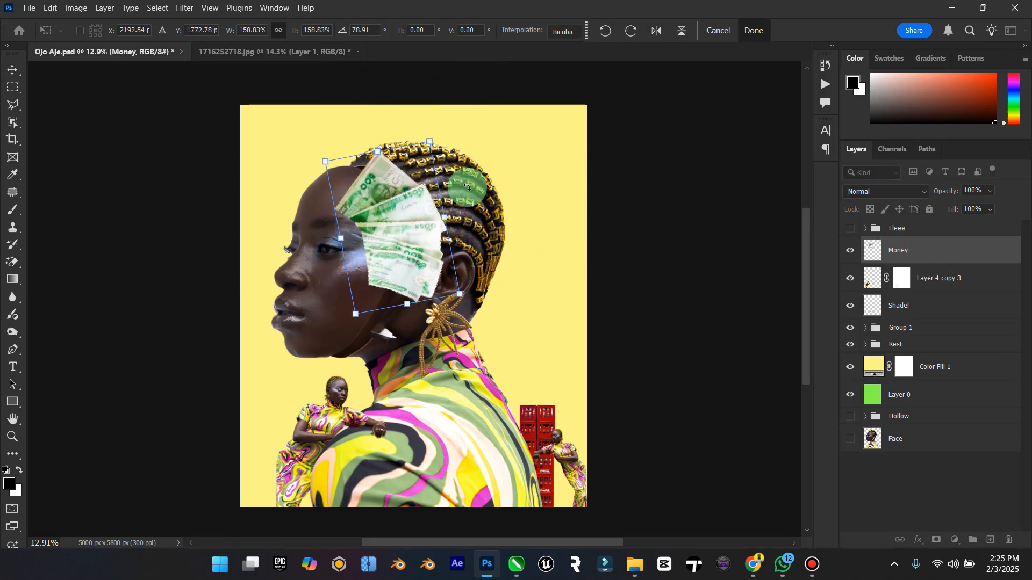
pyautogui.moveTo(429, 141); pyautogui.dragTo(404, 199)
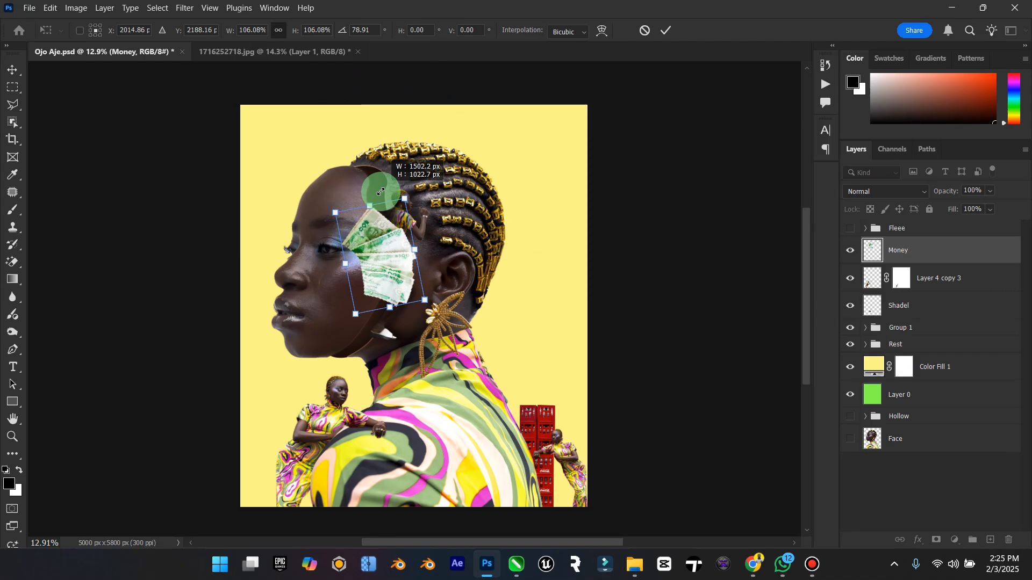
pyautogui.moveTo(389, 256); pyautogui.dragTo(390, 255)
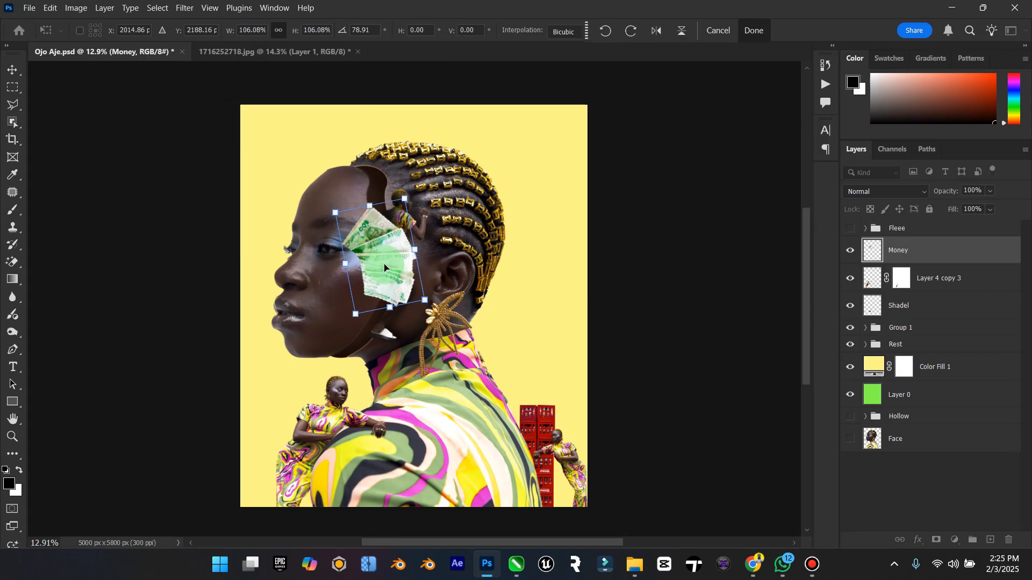
pyautogui.click(13, 68)
# Move the Money layer into Group 1 directly below the Face layer and position the banknotes behind the face's cut edge.
pyautogui.click(912, 249)
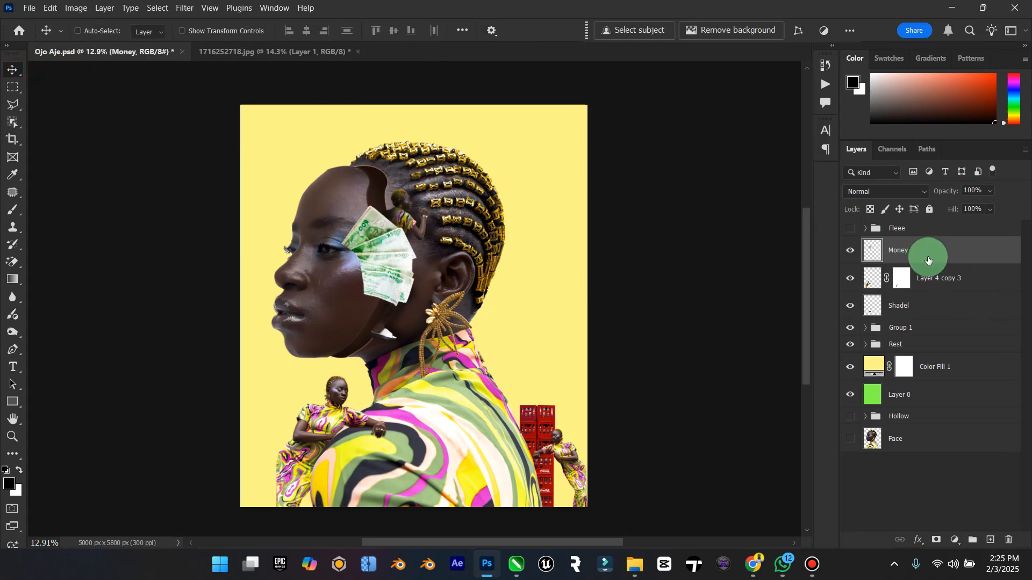
pyautogui.moveTo(928, 260); pyautogui.dragTo(928, 361)
pyautogui.click(865, 327)
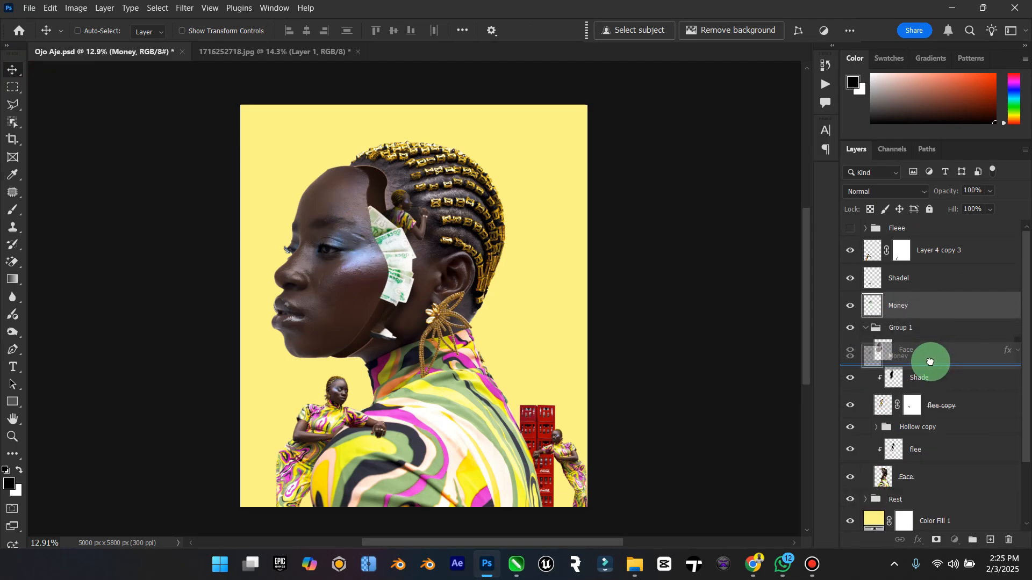
pyautogui.moveTo(406, 257); pyautogui.dragTo(403, 224)
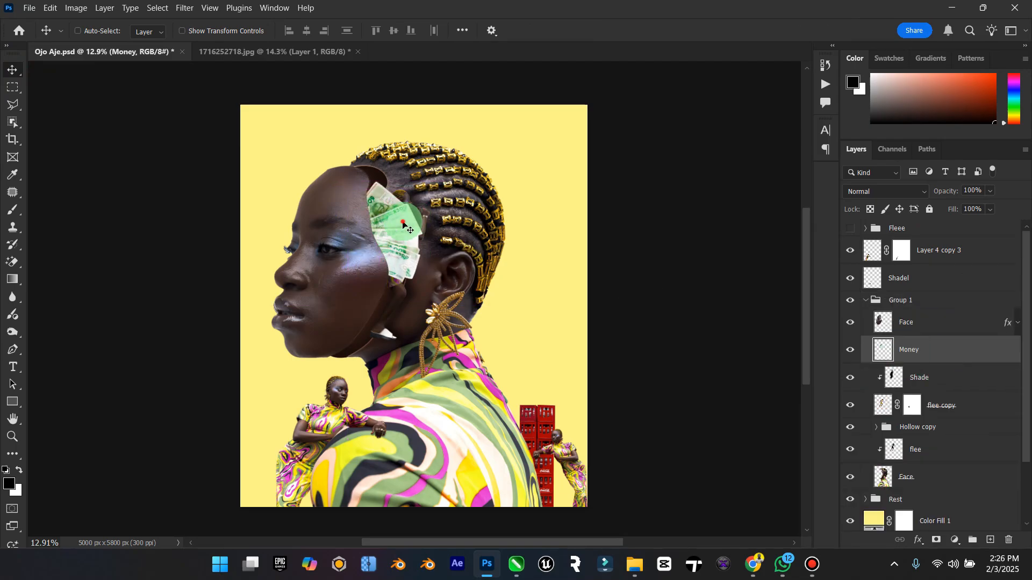
pyautogui.moveTo(951, 350); pyautogui.dragTo(976, 348)
pyautogui.moveTo(423, 253); pyautogui.dragTo(399, 262)
pyautogui.moveTo(398, 263)
pyautogui.mouseDown()
pyautogui.moveTo(411, 243)
pyautogui.moveTo(433, 252)
pyautogui.moveTo(387, 254)
pyautogui.moveTo(396, 252)
pyautogui.mouseUp()
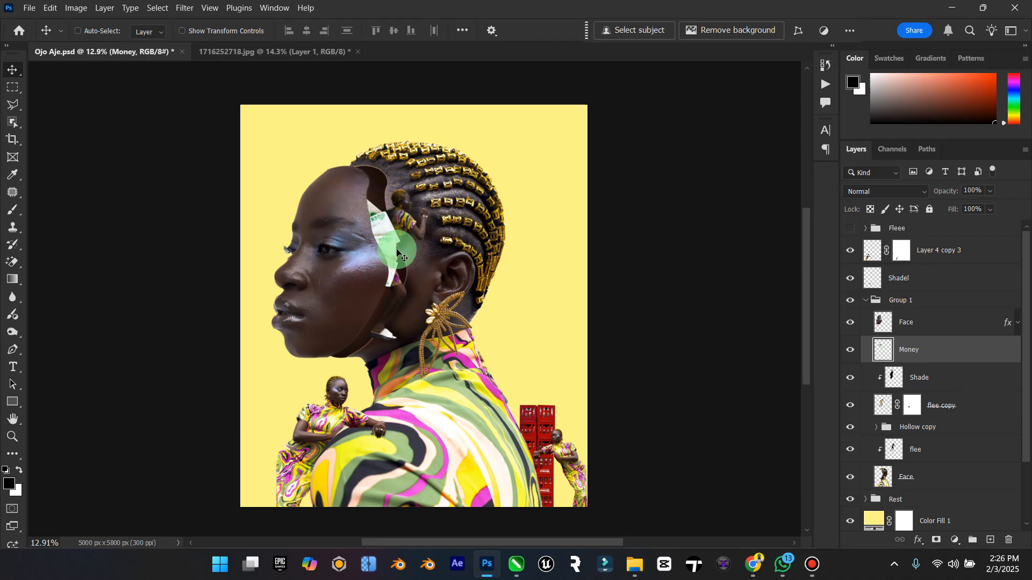
# Shift the Shade, flee copy and flee layers together farther back in the head, and move the banknotes farther out from behind the face.
pyautogui.click(935, 391)
pyautogui.keyDown('shift'); pyautogui.click(958, 404); pyautogui.keyUp('shift')
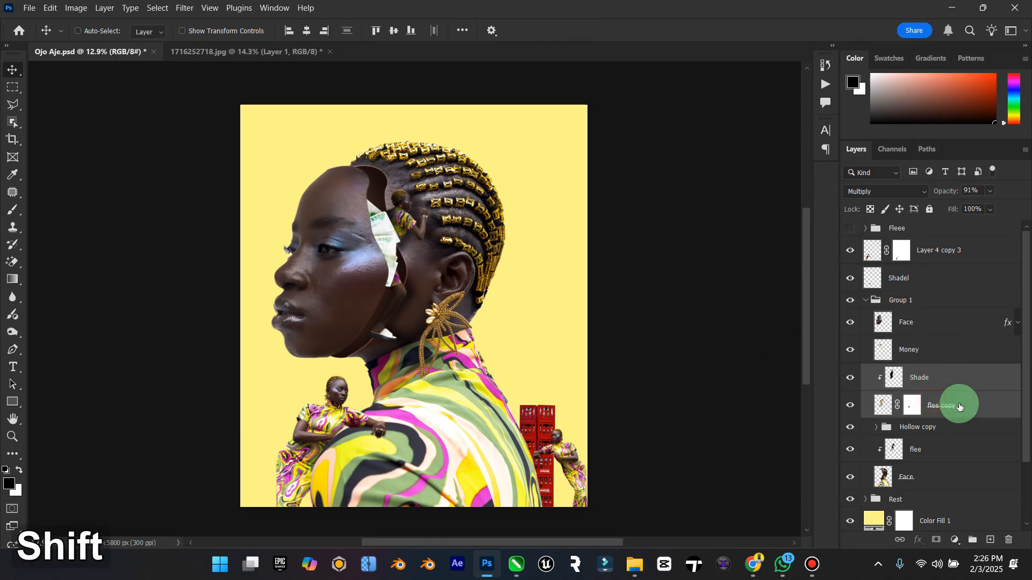
pyautogui.keyDown('ctrl'); pyautogui.click(945, 451); pyautogui.keyUp('ctrl')
pyautogui.moveTo(424, 280); pyautogui.dragTo(424, 259)
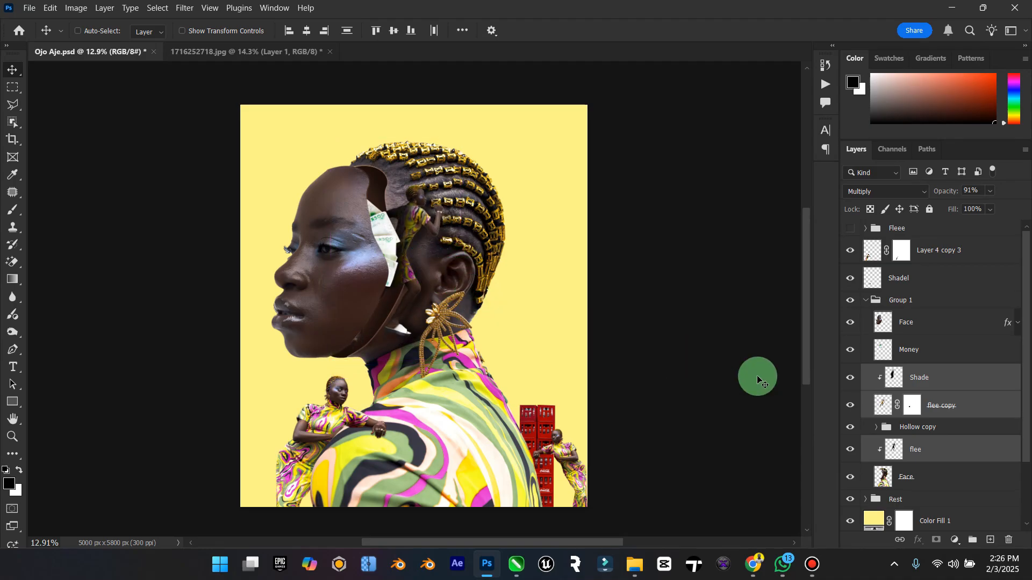
pyautogui.click(914, 350)
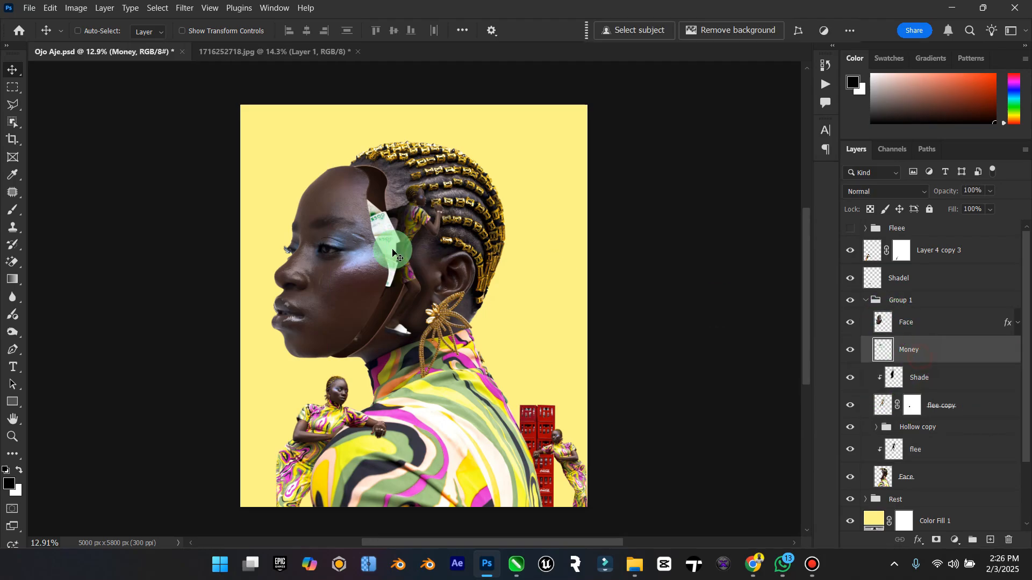
pyautogui.moveTo(382, 249); pyautogui.dragTo(404, 261)
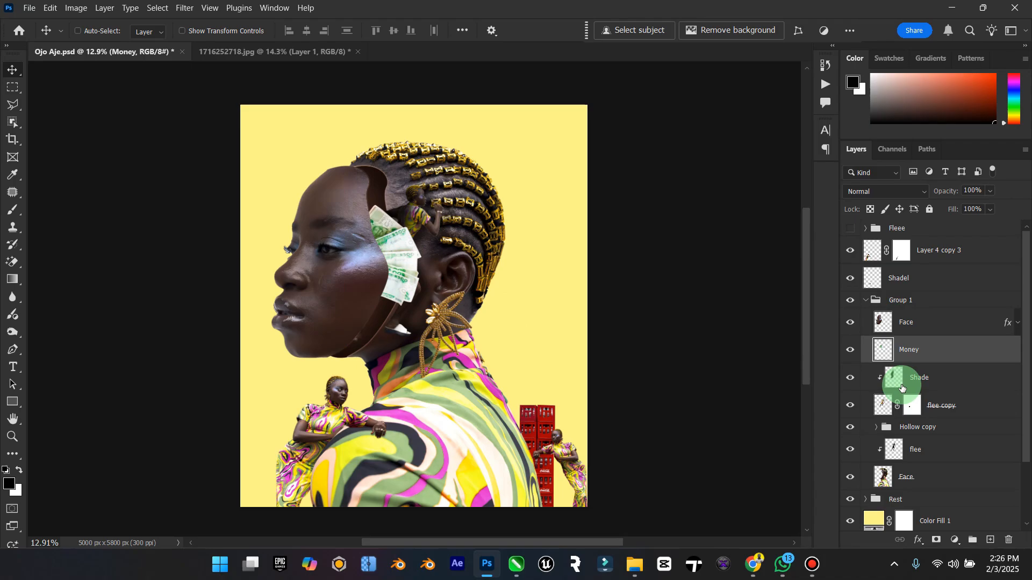
# Paint black on the flee copy layer's mask to hide the small woman's leftover parts around the banknotes.
pyautogui.click(902, 381)
pyautogui.click(912, 405)
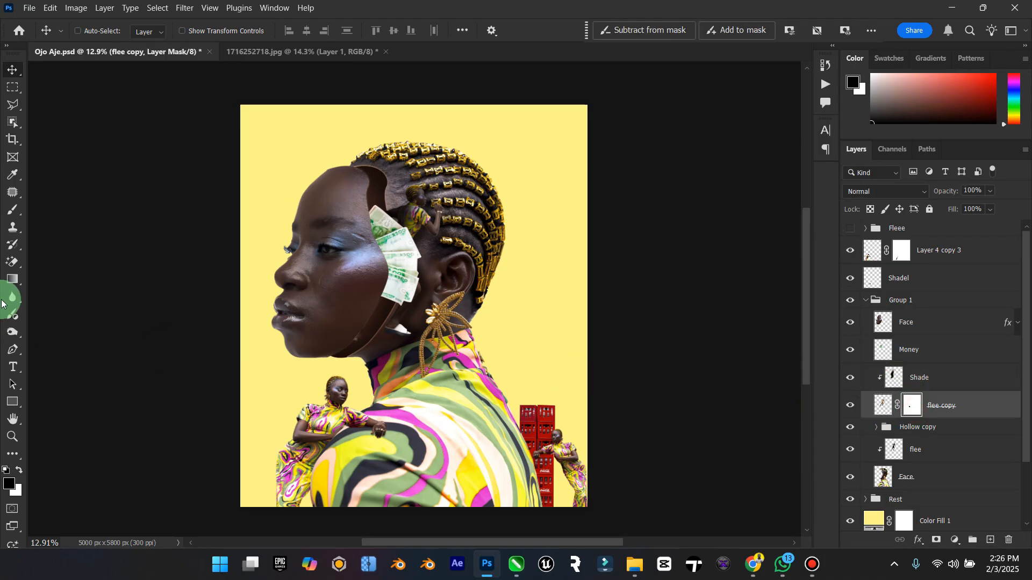
pyautogui.click(12, 210)
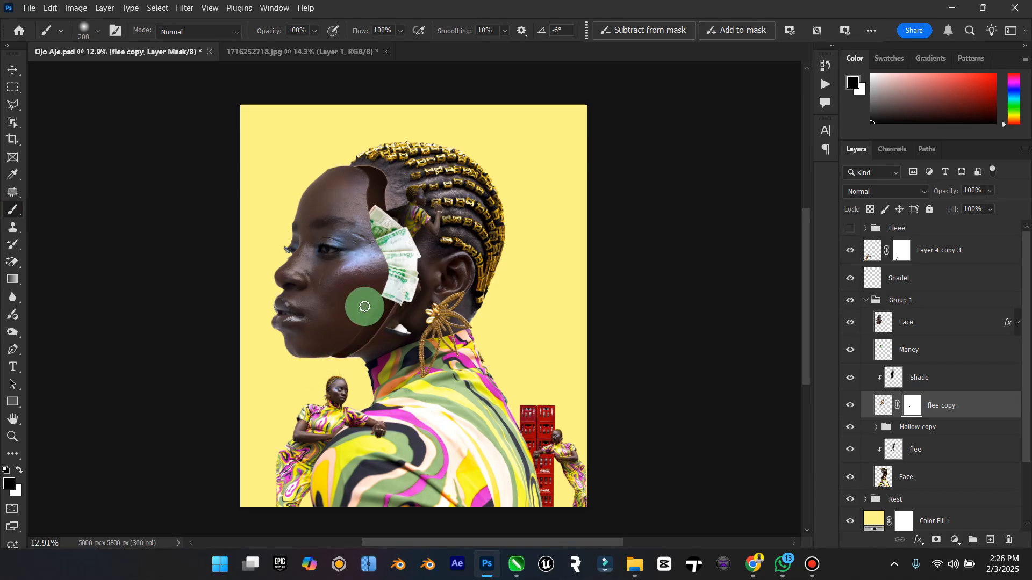
pyautogui.click(8, 68)
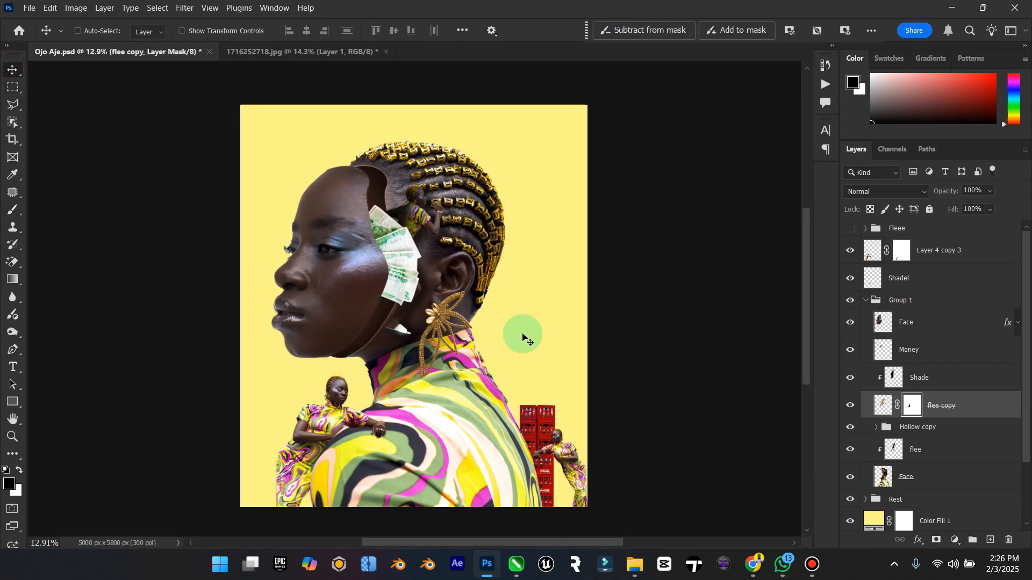
# Create a new layer named "Shade" directly above the Money layer and clip it to the banknotes.
pyautogui.click(934, 351)
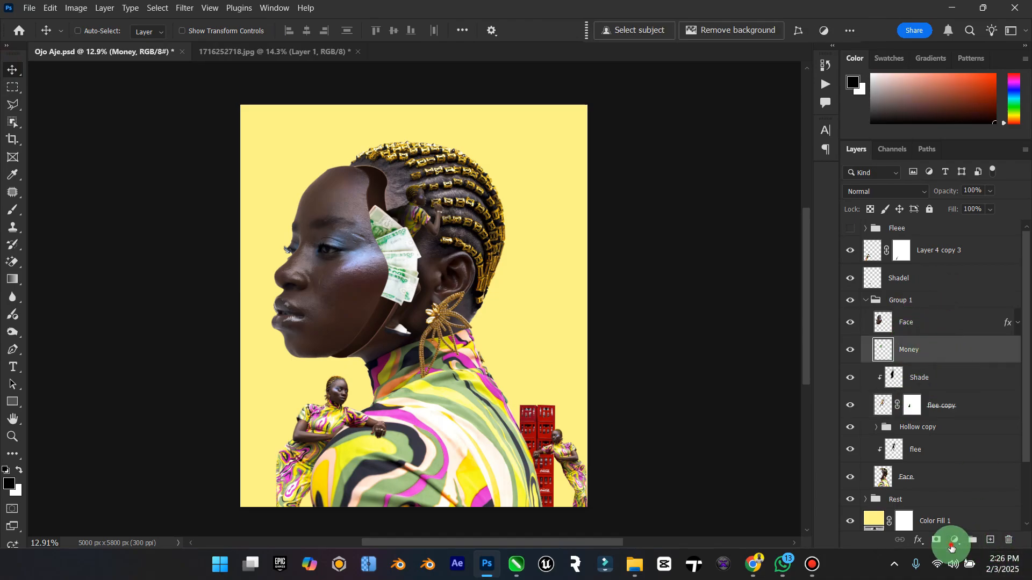
pyautogui.click(951, 549)
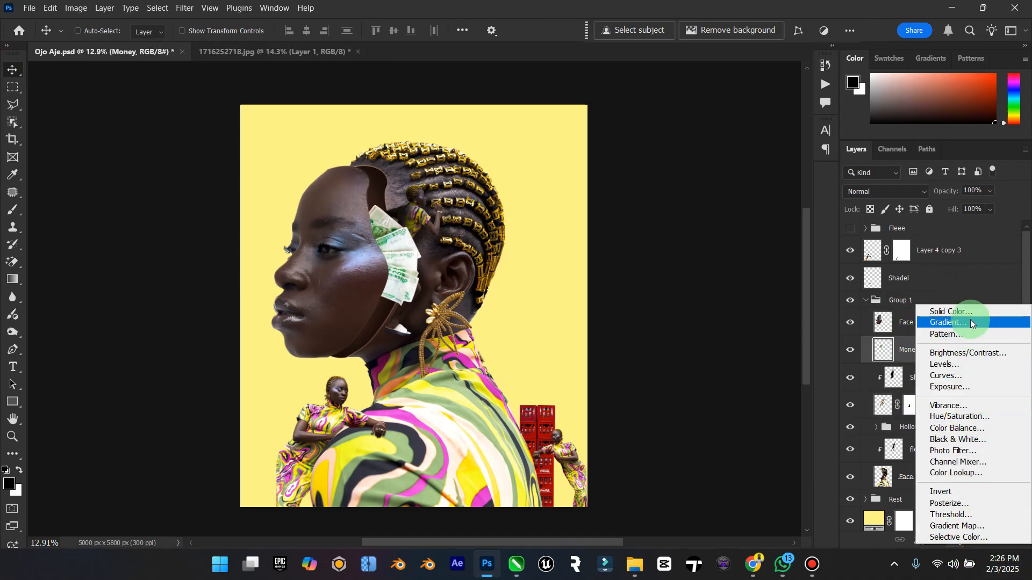
pyautogui.click(878, 542)
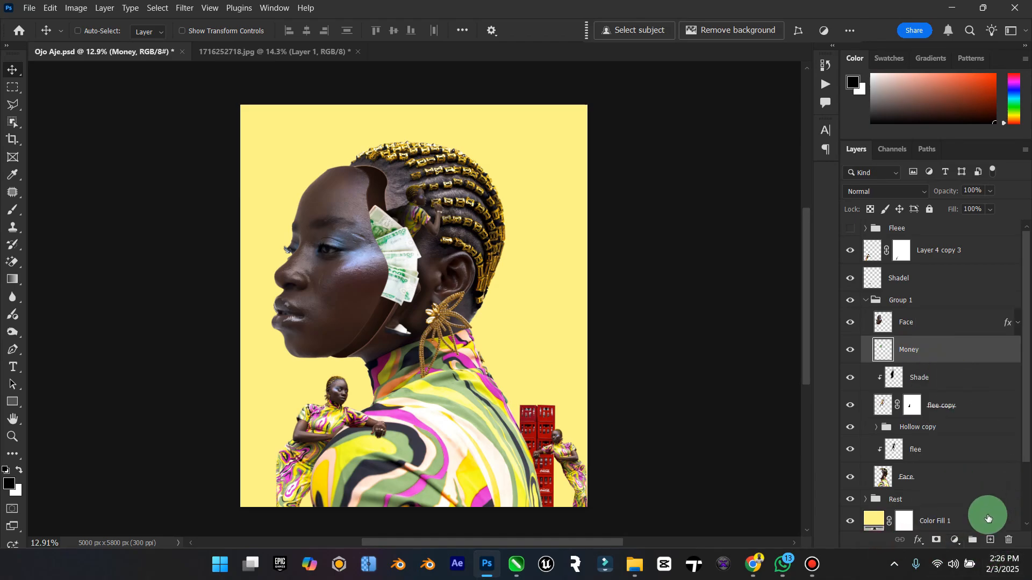
pyautogui.click(992, 536)
pyautogui.click(894, 344)
pyautogui.doubleClick(903, 349)
pyautogui.press('capslock')
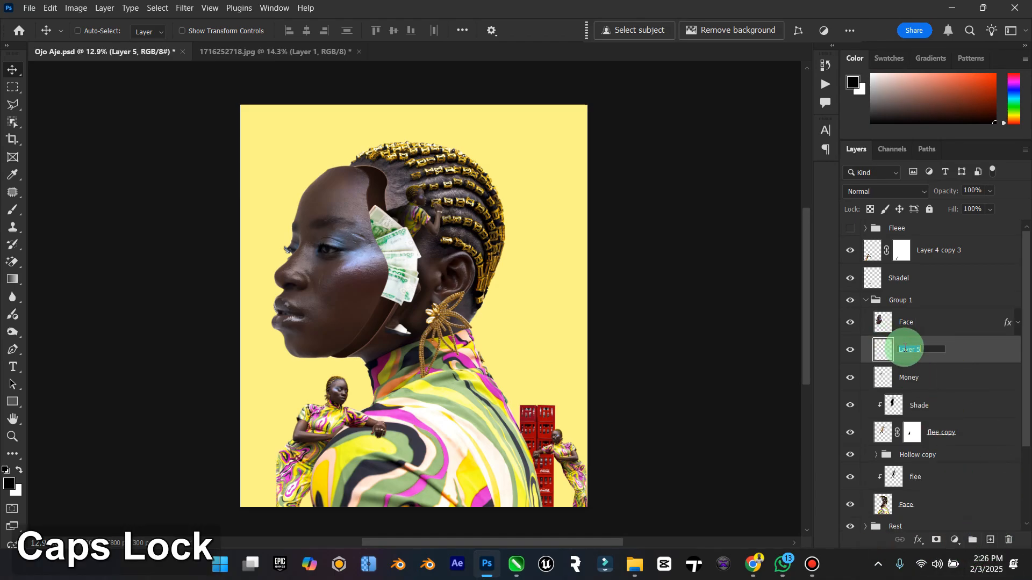
pyautogui.write('Shade')
pyautogui.press('Return')
pyautogui.rightClick(905, 350)
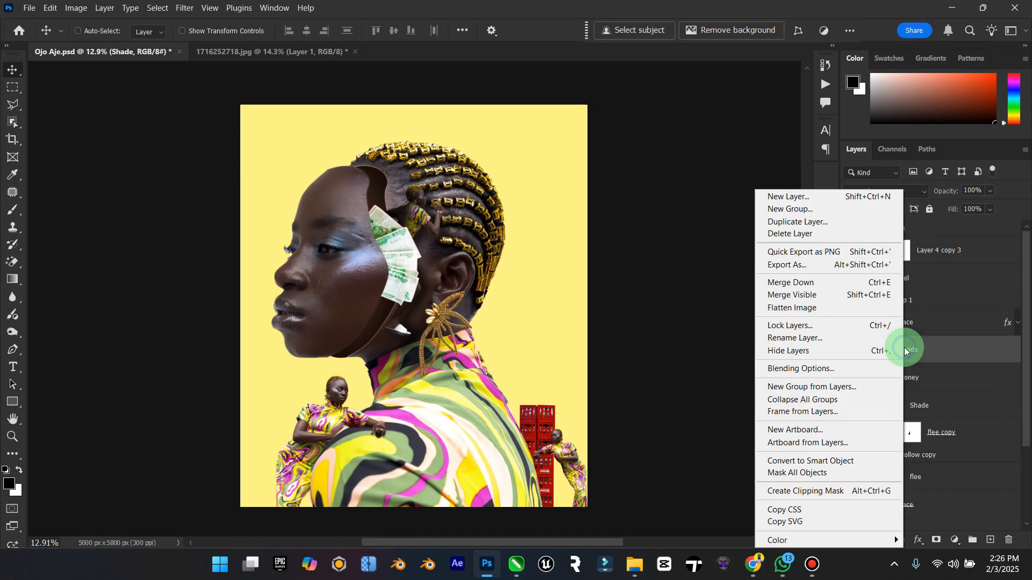
pyautogui.click(841, 491)
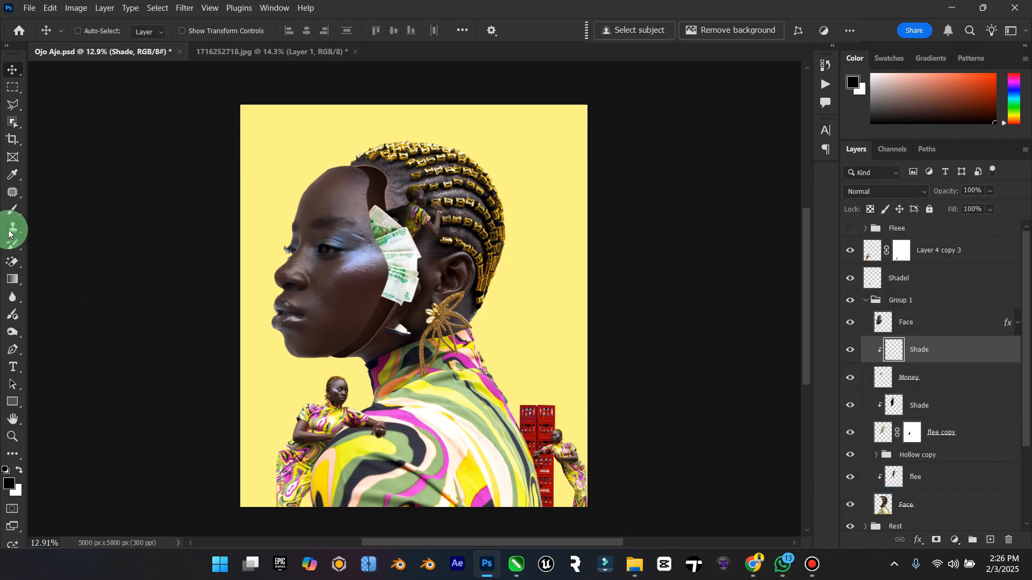
# Paint soft black over the banknotes with a 1500 px brush, and set the Shade layer to Multiply at 65% opacity.
pyautogui.click(12, 210)
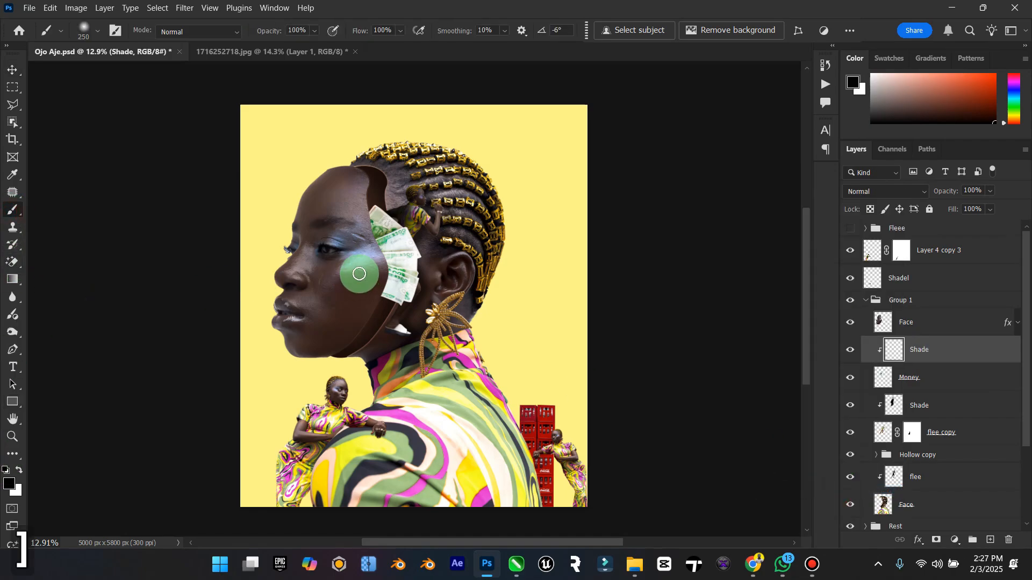
pyautogui.moveTo(360, 274)
pyautogui.mouseDown()
pyautogui.moveTo(343, 307)
pyautogui.moveTo(347, 270)
pyautogui.moveTo(371, 226)
pyautogui.moveTo(372, 275)
pyautogui.moveTo(337, 312)
pyautogui.moveTo(360, 307)
pyautogui.moveTo(366, 251)
pyautogui.moveTo(363, 310)
pyautogui.moveTo(396, 303)
pyautogui.moveTo(422, 328)
pyautogui.mouseUp()
pyautogui.click(892, 192)
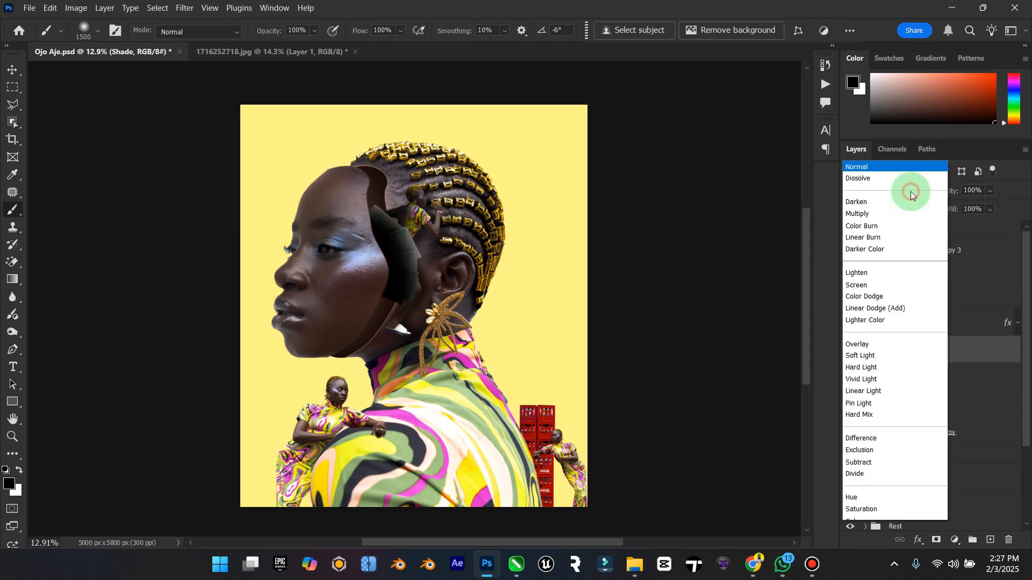
pyautogui.click(882, 215)
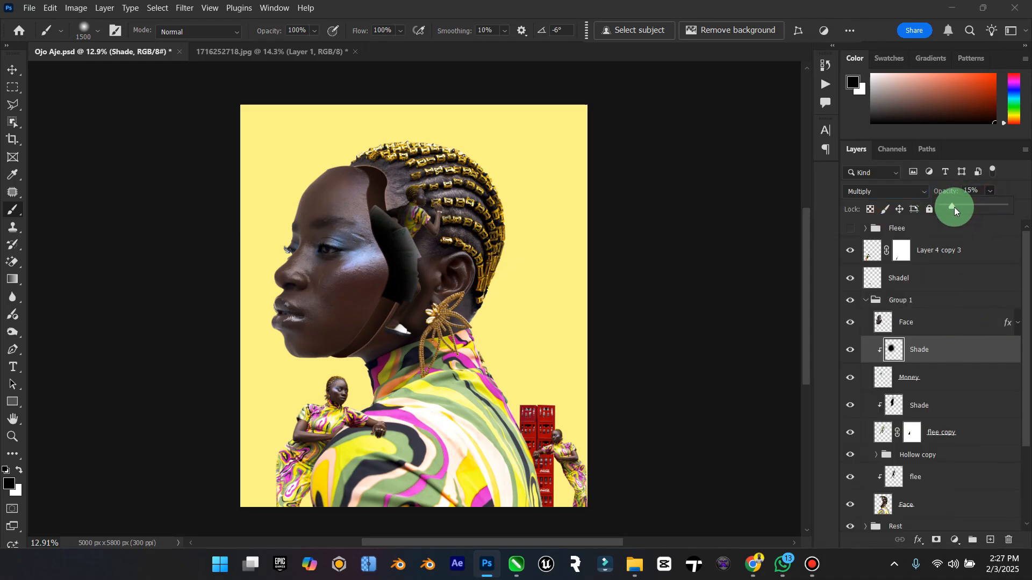
pyautogui.moveTo(954, 207); pyautogui.dragTo(984, 211)
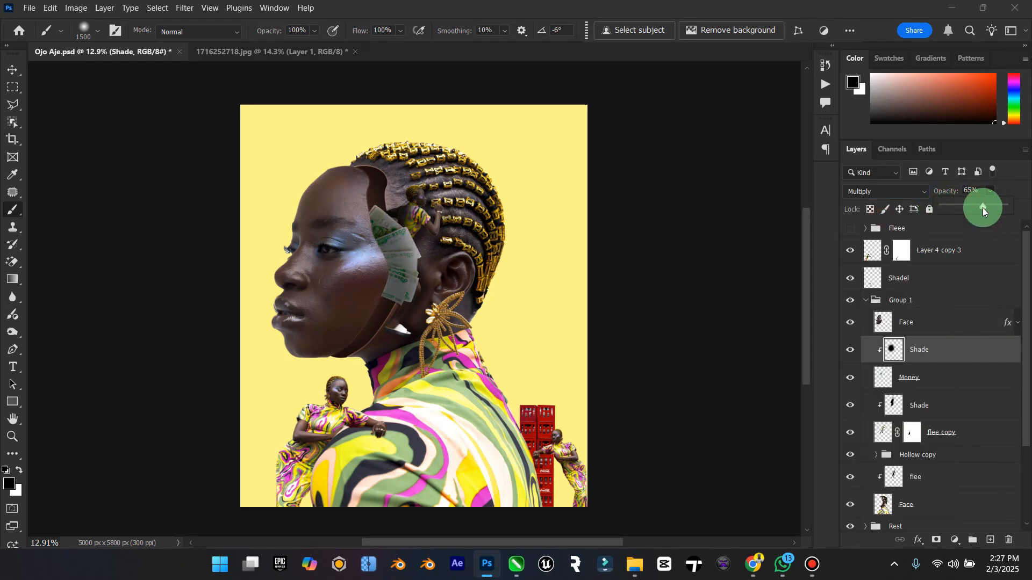
# Reposition the banknotes' shading toward the face edge and set the Shade layer's opacity to 95%.
pyautogui.click(9, 66)
pyautogui.moveTo(357, 267)
pyautogui.mouseDown()
pyautogui.moveTo(352, 274)
pyautogui.moveTo(387, 279)
pyautogui.moveTo(435, 258)
pyautogui.moveTo(1029, 247)
pyautogui.mouseUp()
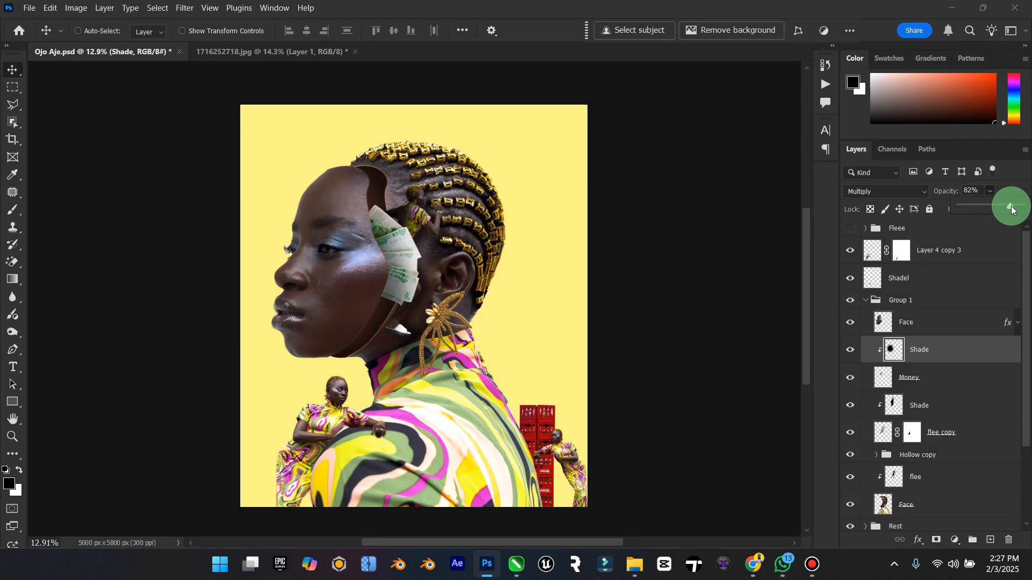
pyautogui.moveTo(1011, 208); pyautogui.dragTo(1021, 209)
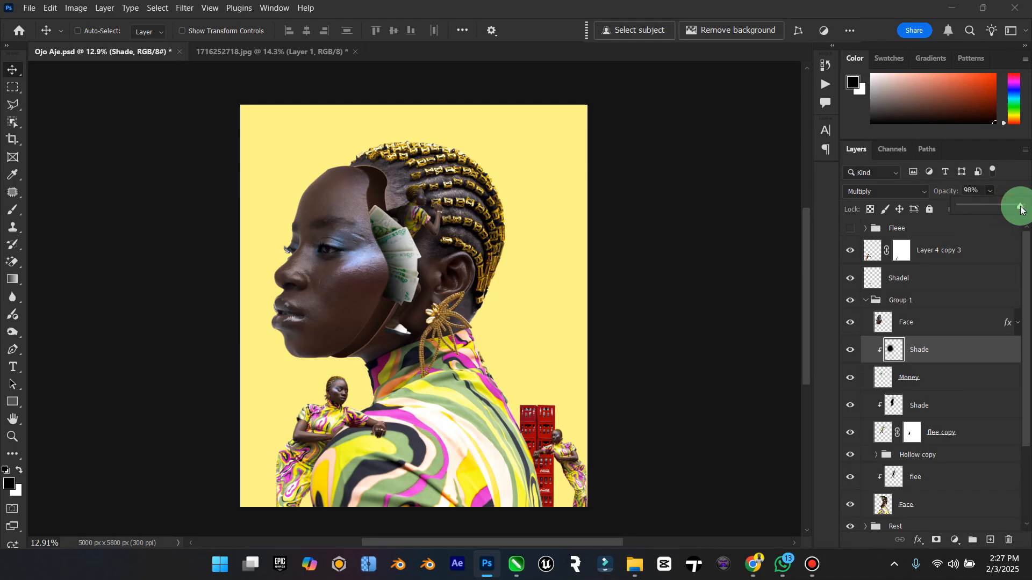
pyautogui.click(961, 357)
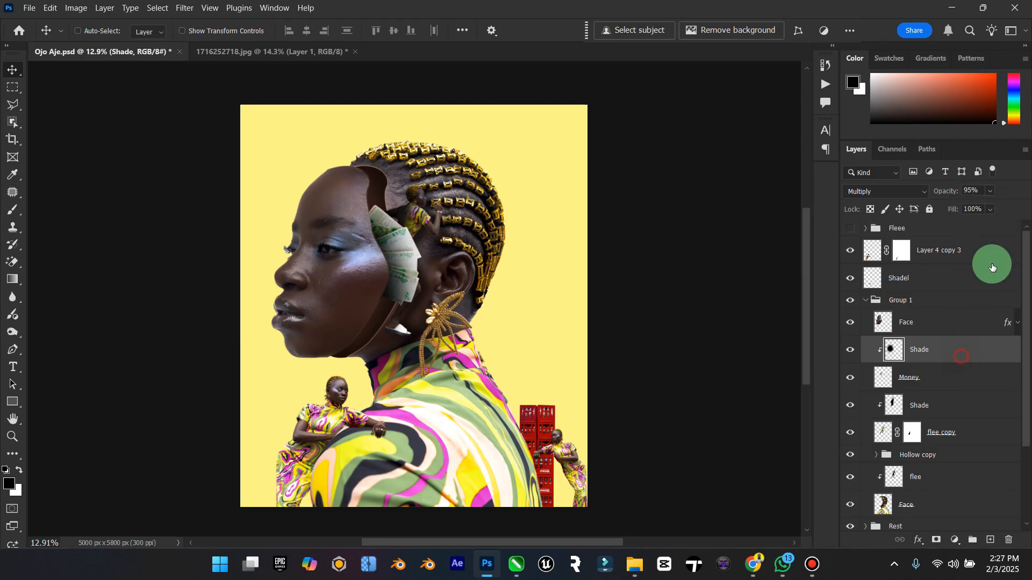
pyautogui.moveTo(989, 223); pyautogui.dragTo(1005, 224)
# Reposition the Shade layer clipped to flee copy to adjust the shadow on the small woman inside the head.
pyautogui.click(17, 72)
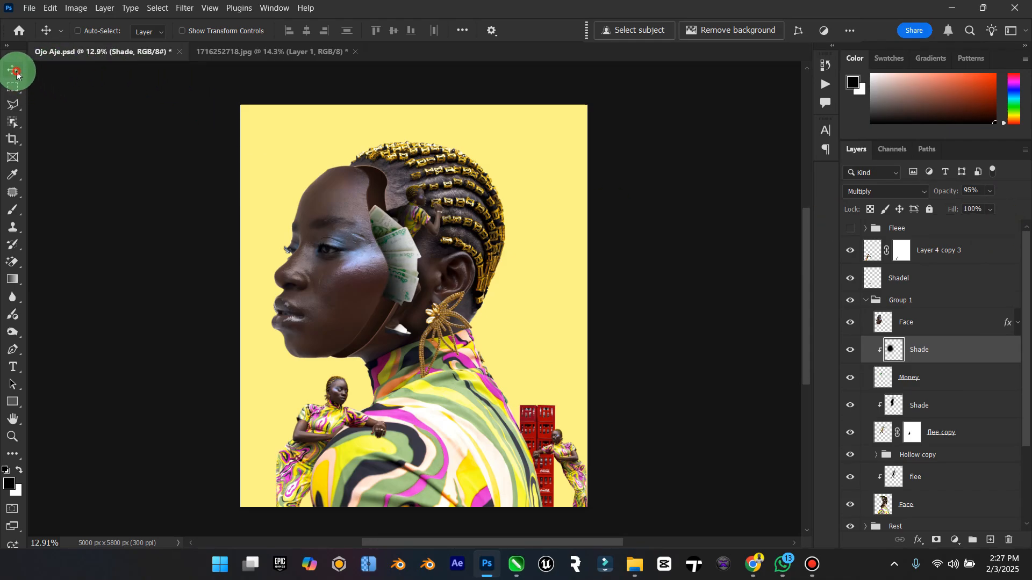
pyautogui.click(920, 405)
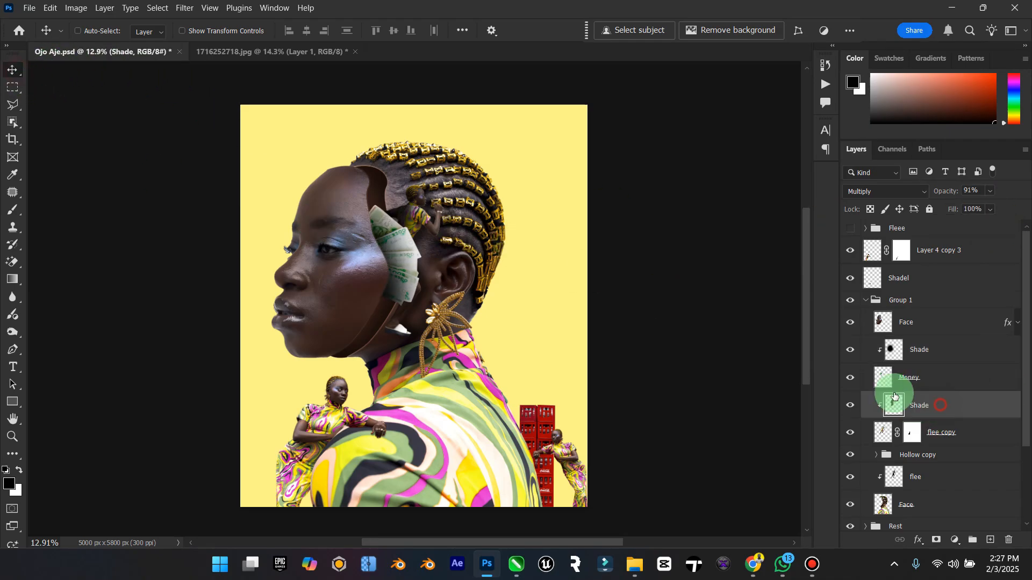
pyautogui.click(402, 216)
pyautogui.moveTo(397, 218); pyautogui.dragTo(171, 224)
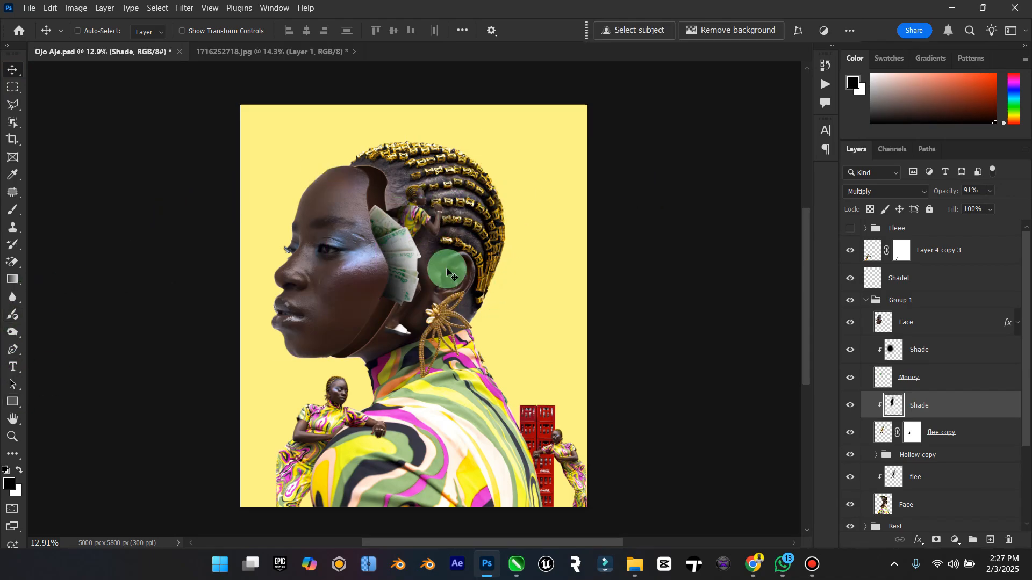
pyautogui.moveTo(446, 268); pyautogui.dragTo(2, 366)
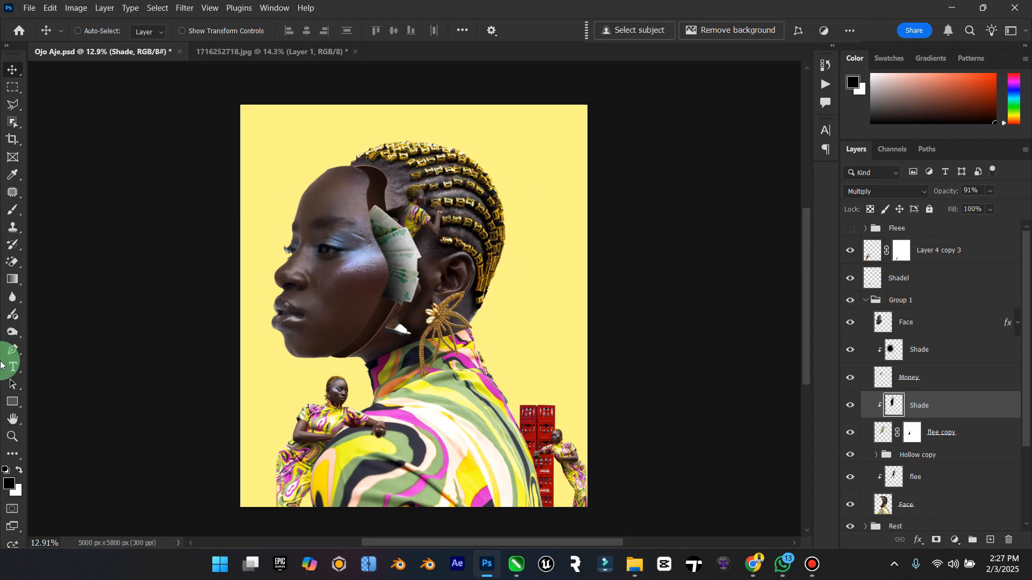
# Create a new layer directly above the lower Face layer in Group 1, clipped to the main portrait.
pyautogui.click(12, 443)
pyautogui.moveTo(495, 300)
pyautogui.mouseDown()
pyautogui.moveTo(473, 306)
pyautogui.moveTo(487, 304)
pyautogui.mouseUp()
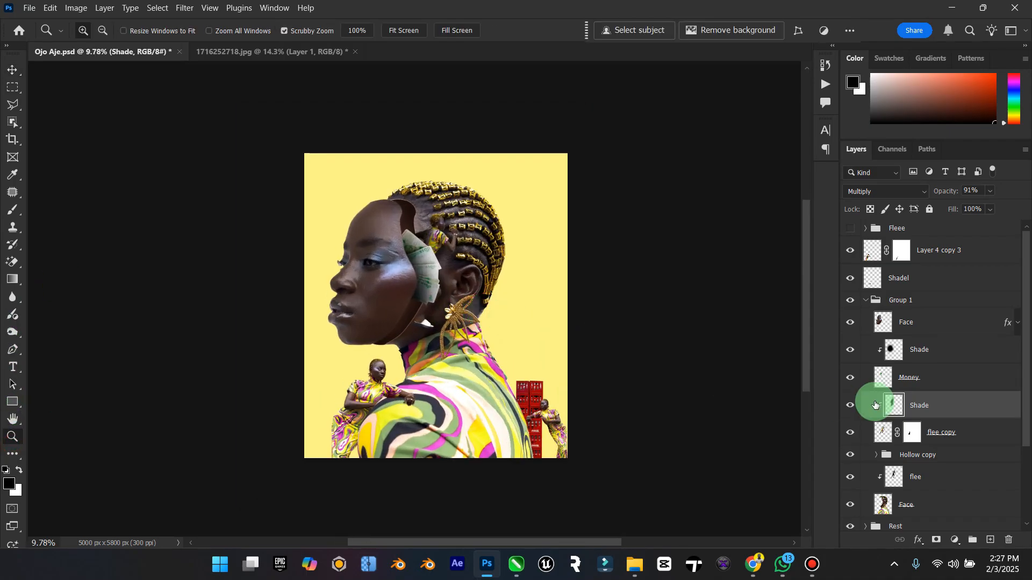
pyautogui.scroll(-1, 961, 453)
pyautogui.scroll(-1, 961, 453)
pyautogui.click(938, 473)
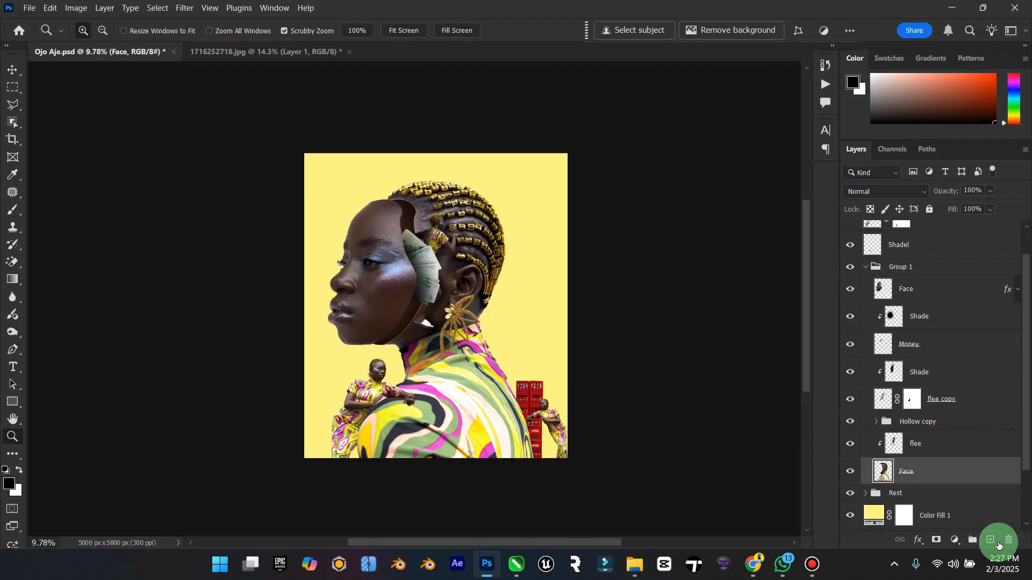
pyautogui.click(991, 541)
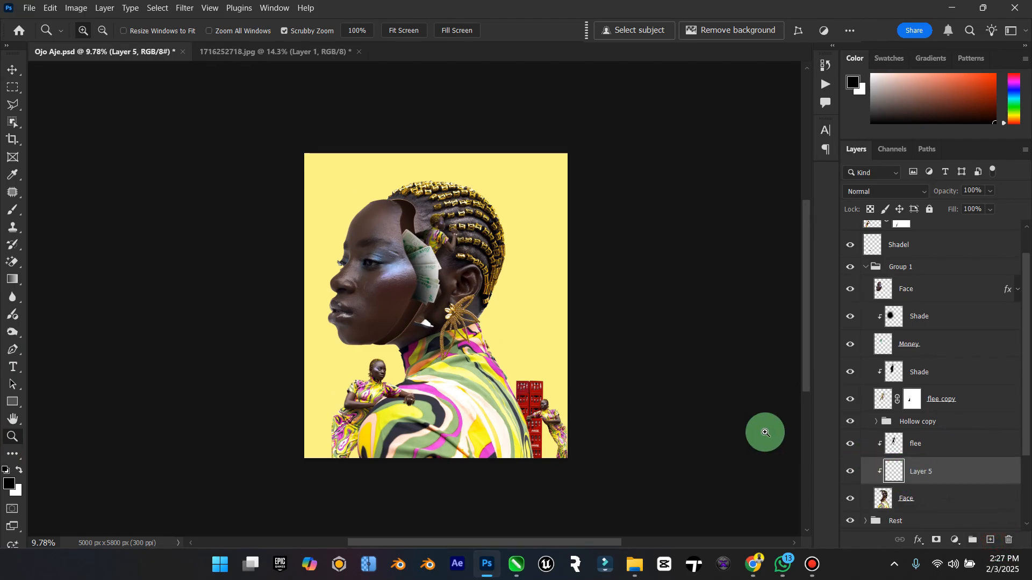
# Paint soft white along the back of the head and shoulder with a 1500 px brush, and set Layer 5 to Overlay.
pyautogui.click(19, 470)
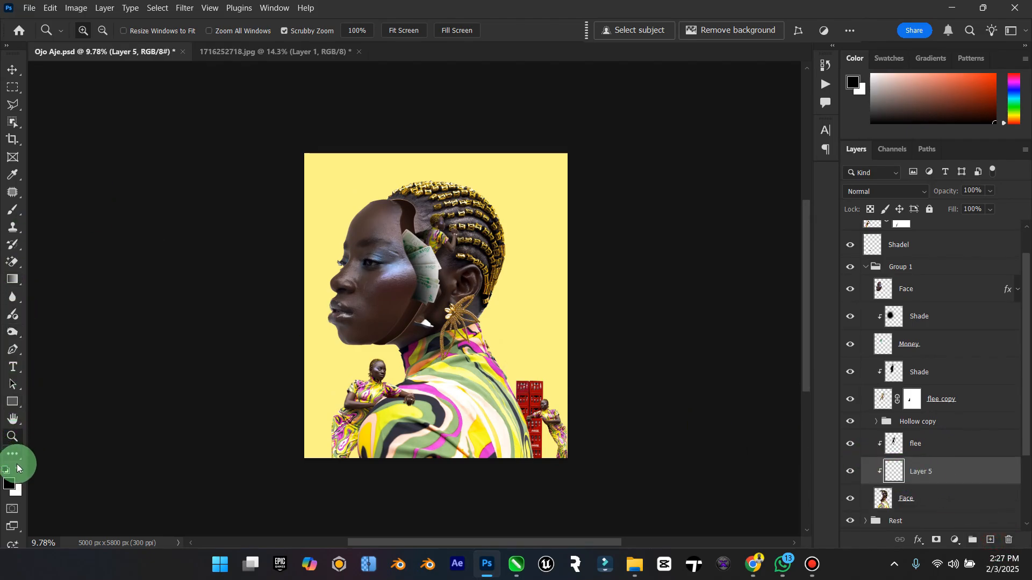
pyautogui.click(11, 213)
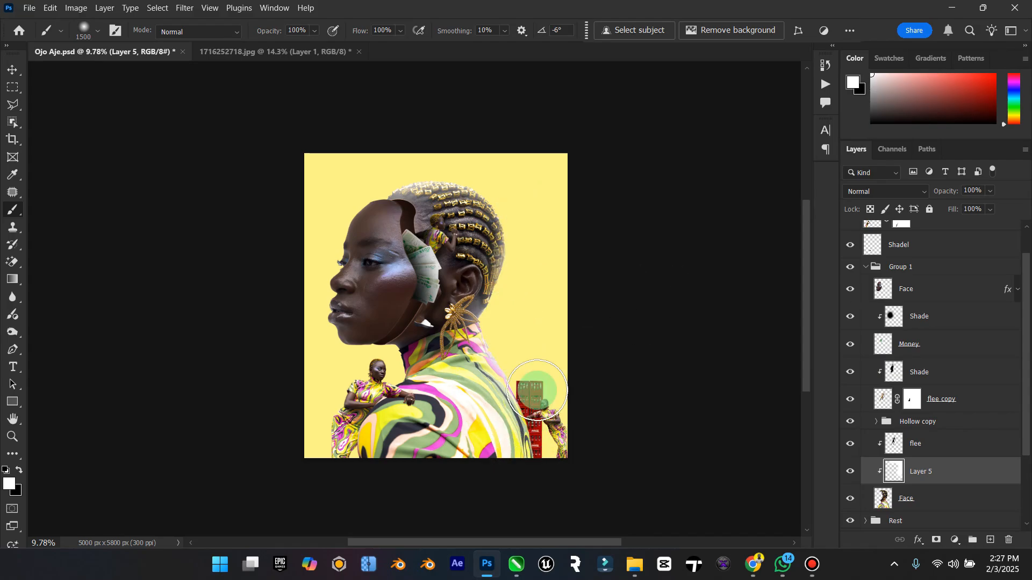
pyautogui.click(880, 194)
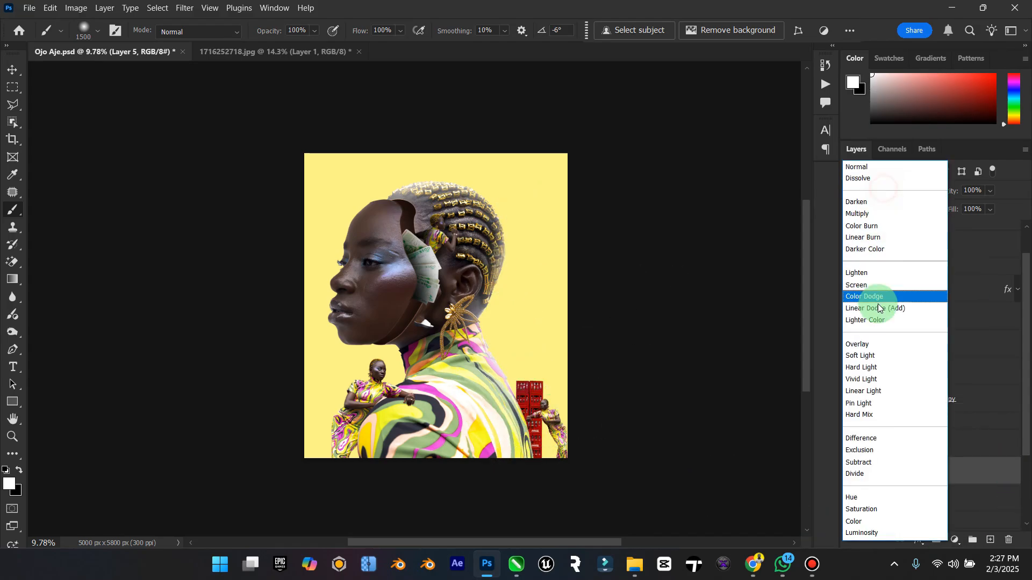
pyautogui.click(870, 346)
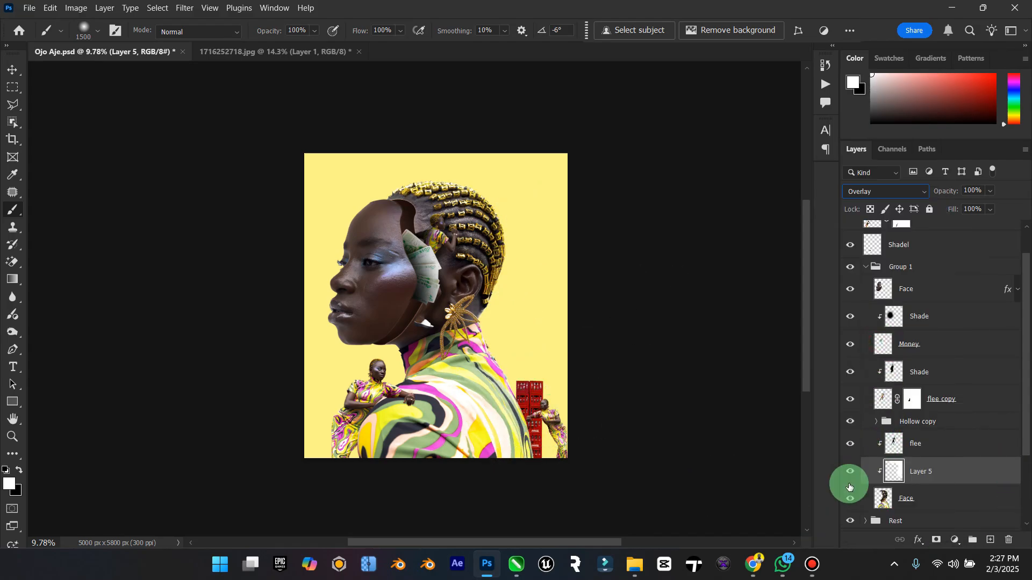
pyautogui.click(849, 477)
pyautogui.click(850, 477)
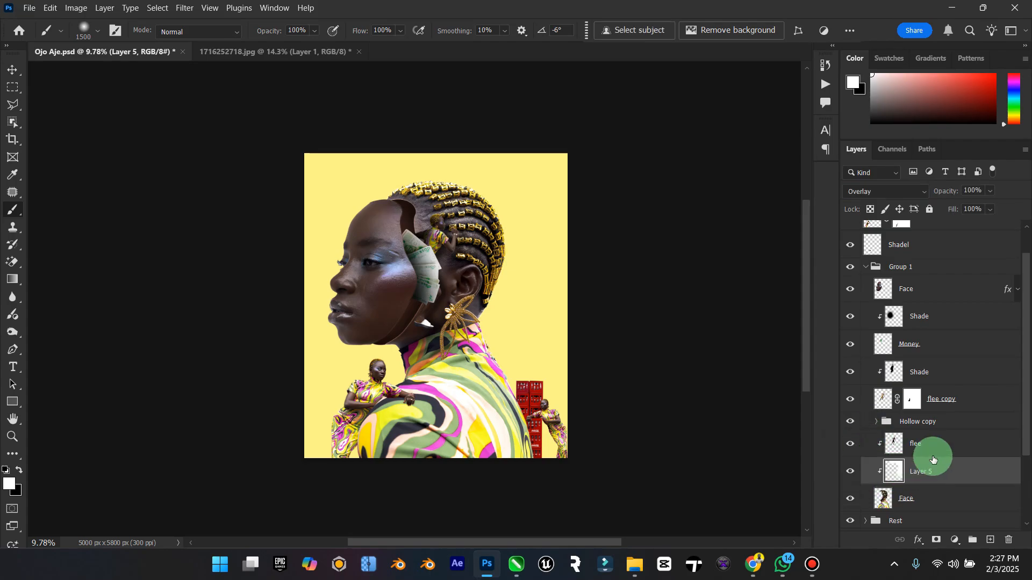
# Create a new layer directly above the upper Face layer in Group 1 and clip it to the face cutout.
pyautogui.click(951, 285)
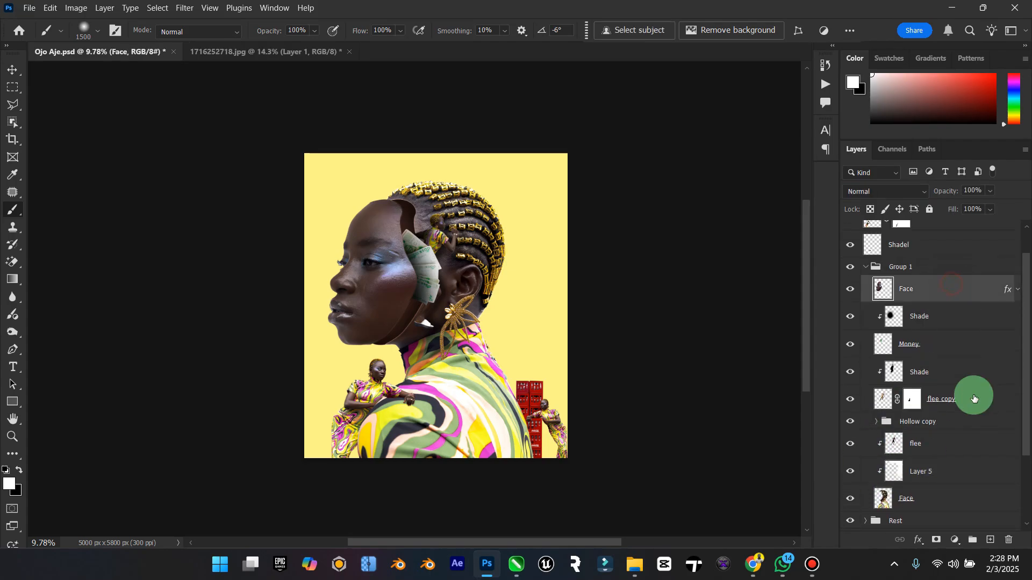
pyautogui.click(992, 541)
pyautogui.rightClick(930, 288)
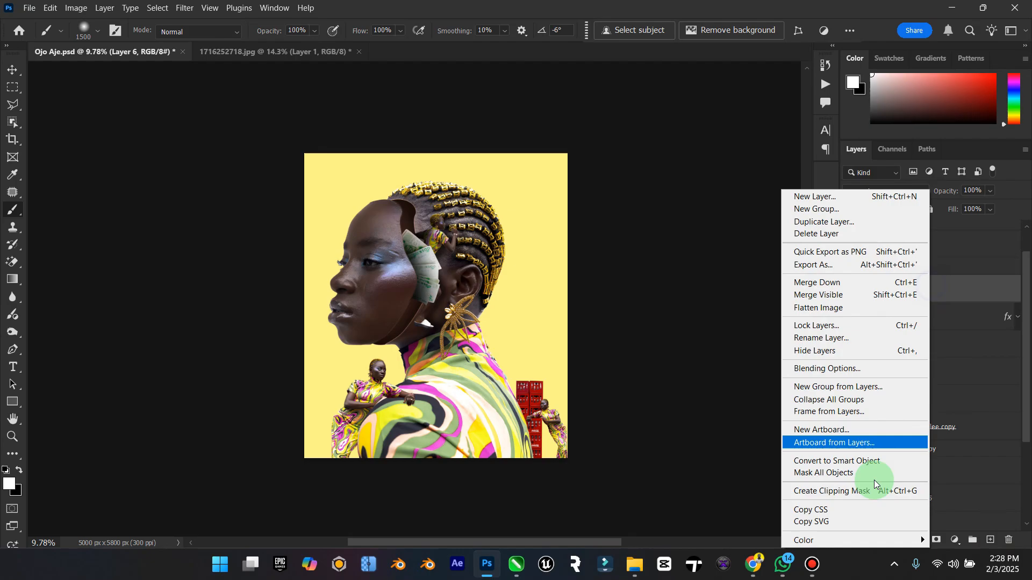
pyautogui.click(883, 491)
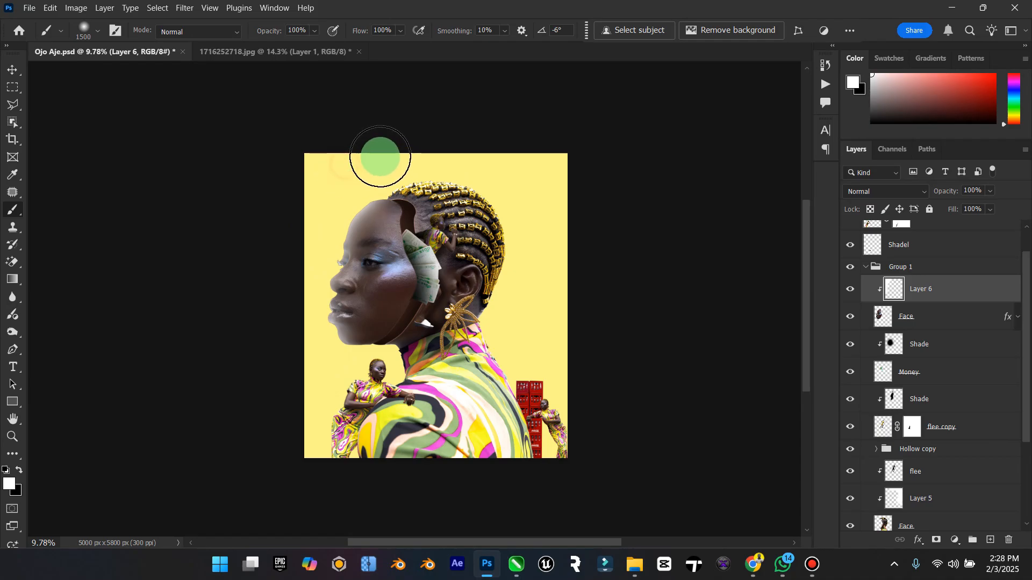
# Highlight the front edge of the face cutout with soft white paint and set Layer 6 to Overlay.
pyautogui.click(13, 72)
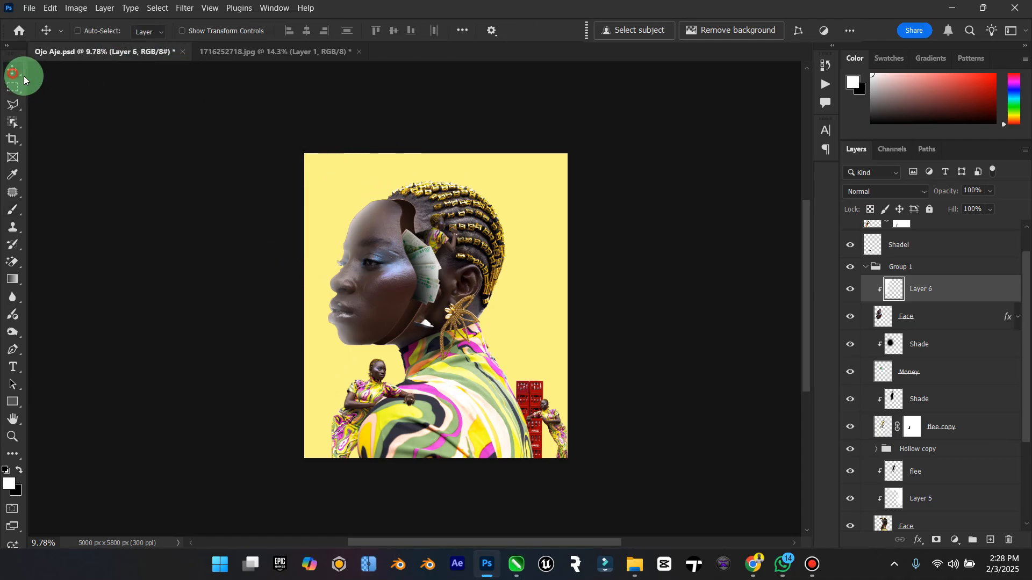
pyautogui.click(911, 192)
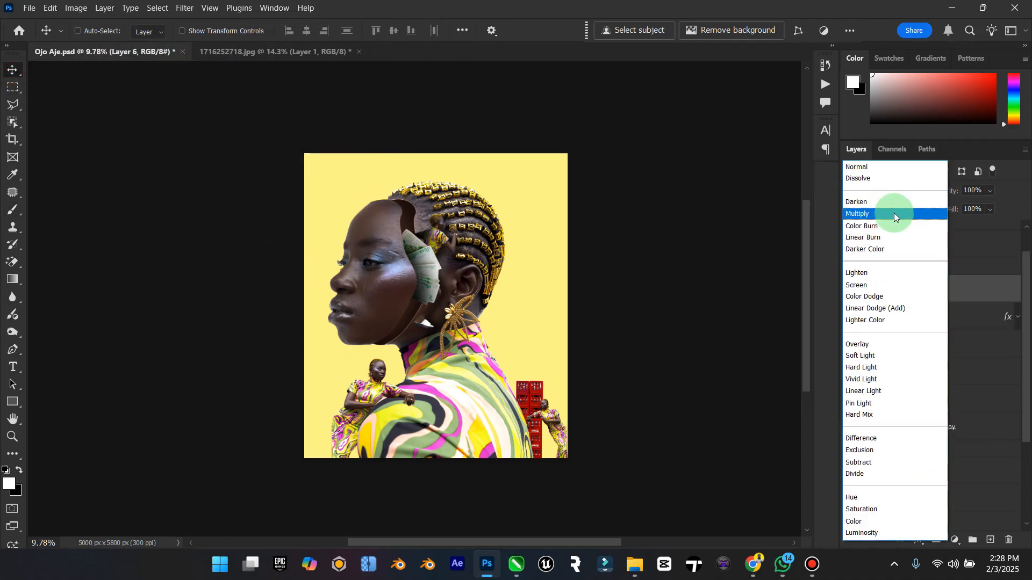
pyautogui.click(890, 342)
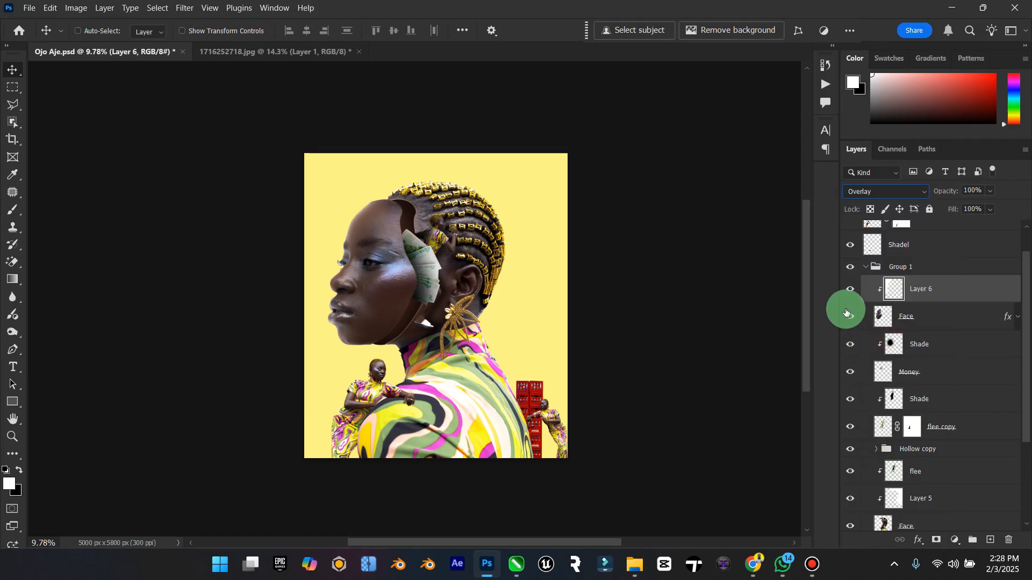
pyautogui.click(849, 290)
pyautogui.click(849, 291)
pyautogui.click(922, 305)
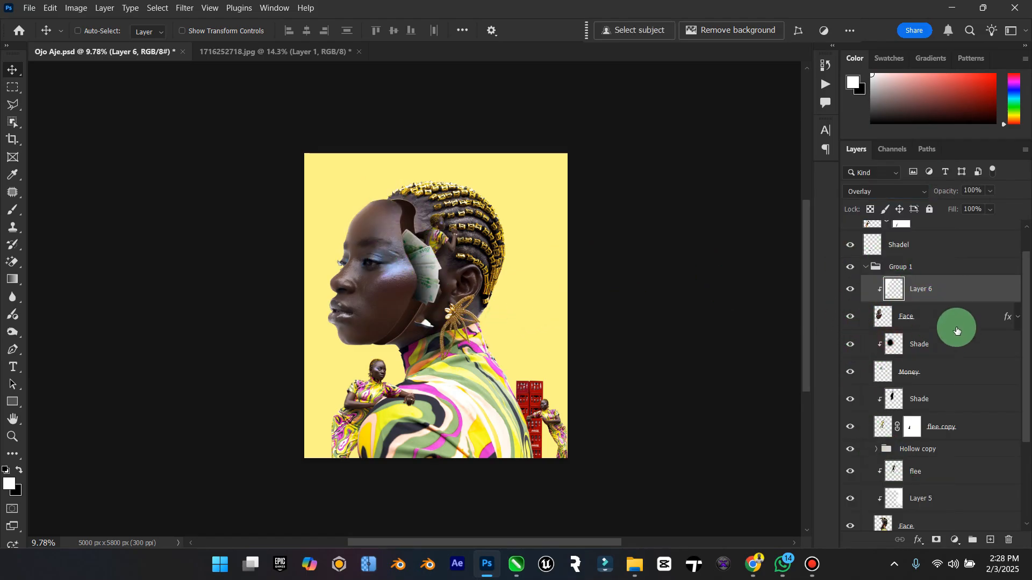
# Add a clipped layer below Layer 6 and paint soft black over the face's inner side with a 1500 px brush.
pyautogui.keyDown('ctrl'); pyautogui.click(991, 540); pyautogui.keyUp('ctrl')
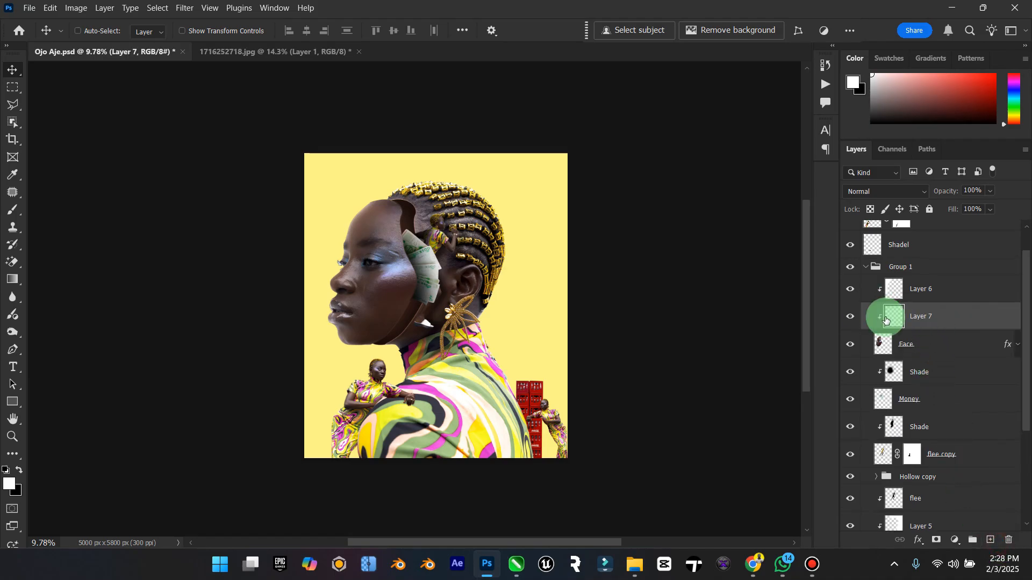
pyautogui.click(19, 470)
pyautogui.click(11, 209)
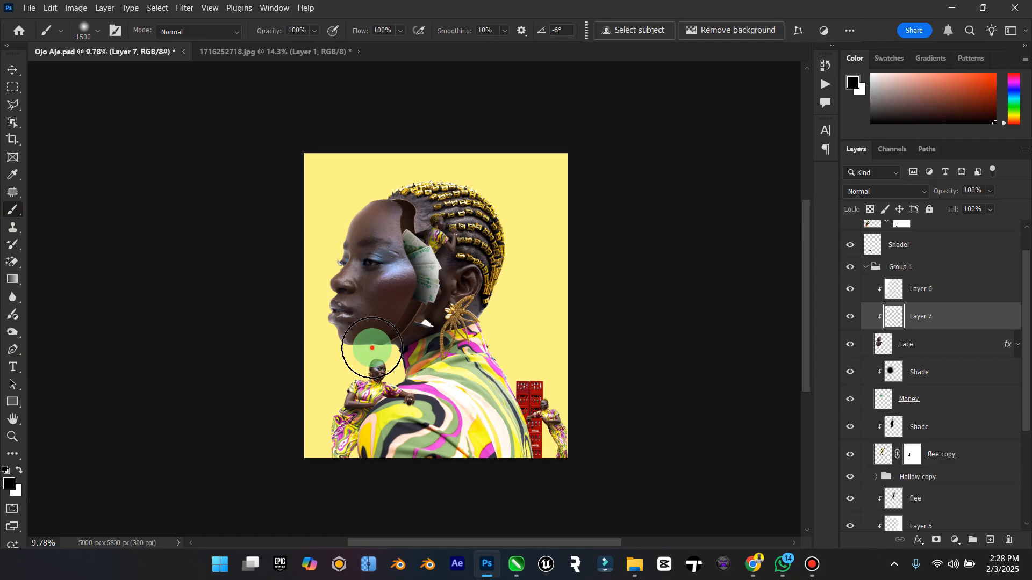
pyautogui.moveTo(372, 348)
pyautogui.mouseDown()
pyautogui.moveTo(410, 258)
pyautogui.moveTo(405, 207)
pyautogui.moveTo(393, 286)
pyautogui.moveTo(363, 353)
pyautogui.mouseUp()
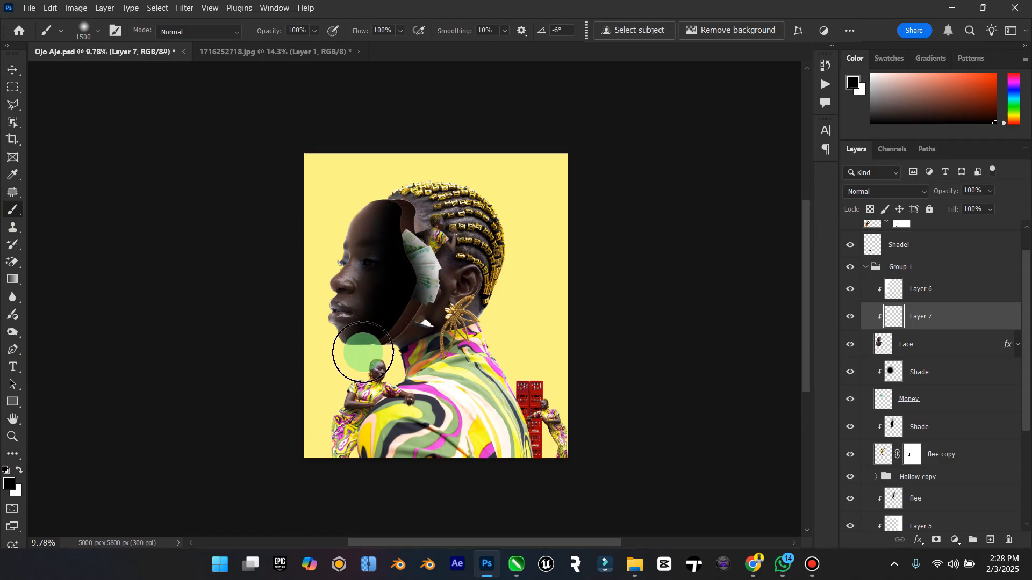
# Set Layer 7 to Multiply at 33% opacity and 68% fill, and compare the face with and without its shading.
pyautogui.click(13, 71)
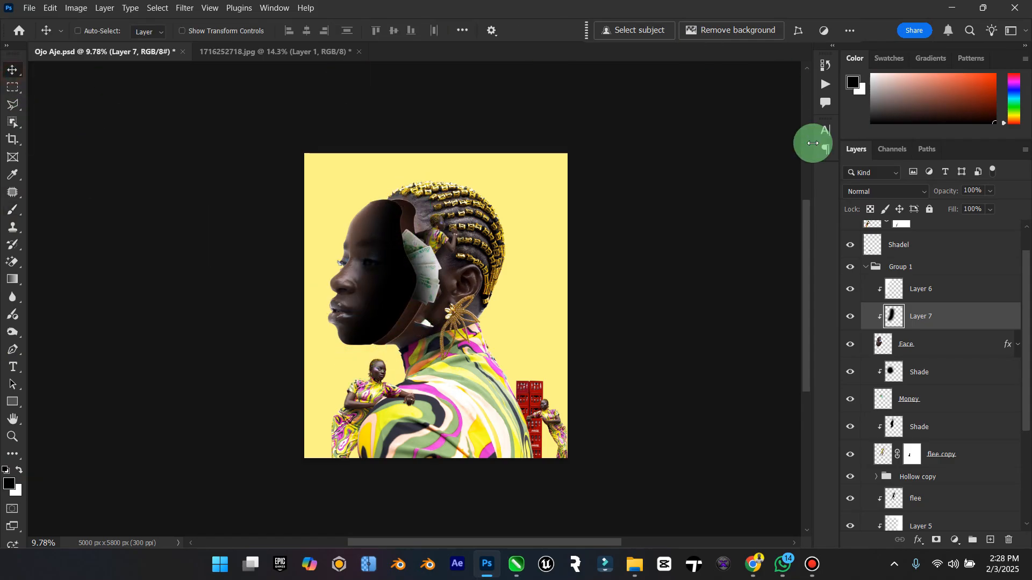
pyautogui.click(901, 190)
pyautogui.click(877, 215)
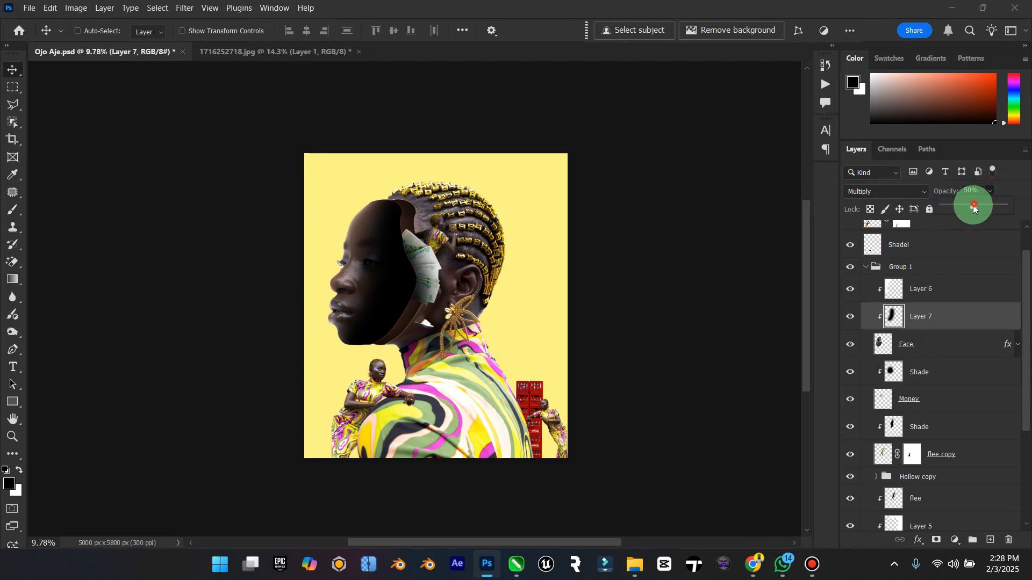
pyautogui.moveTo(974, 208); pyautogui.dragTo(965, 214)
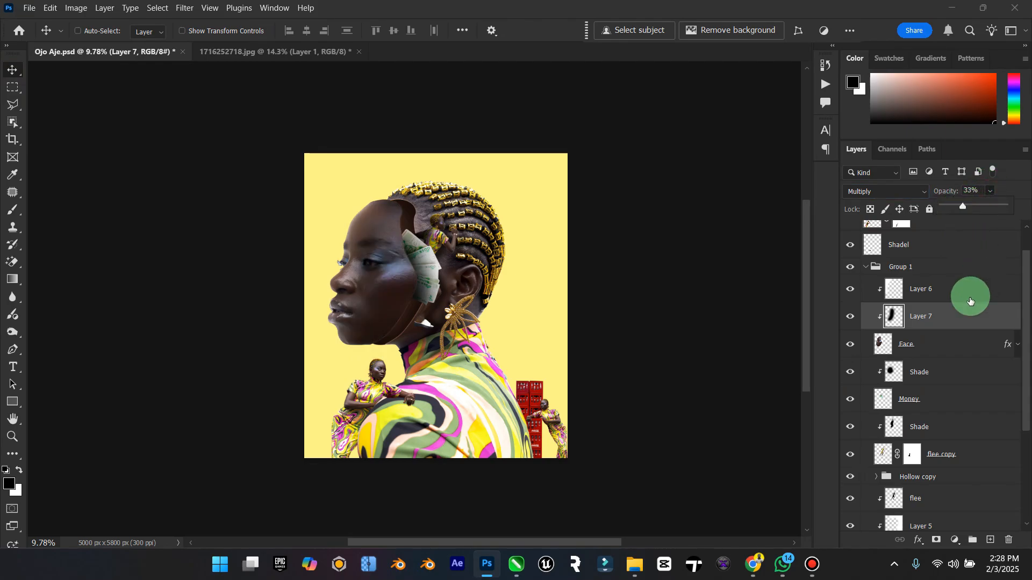
pyautogui.click(967, 307)
pyautogui.moveTo(967, 225); pyautogui.dragTo(984, 228)
pyautogui.click(853, 322)
pyautogui.click(853, 321)
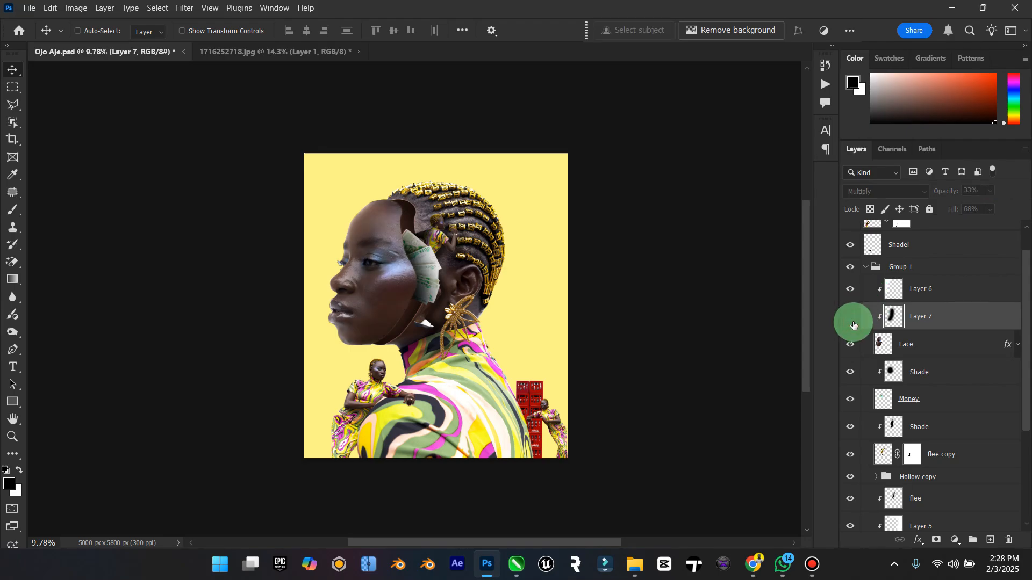
pyautogui.click(852, 321)
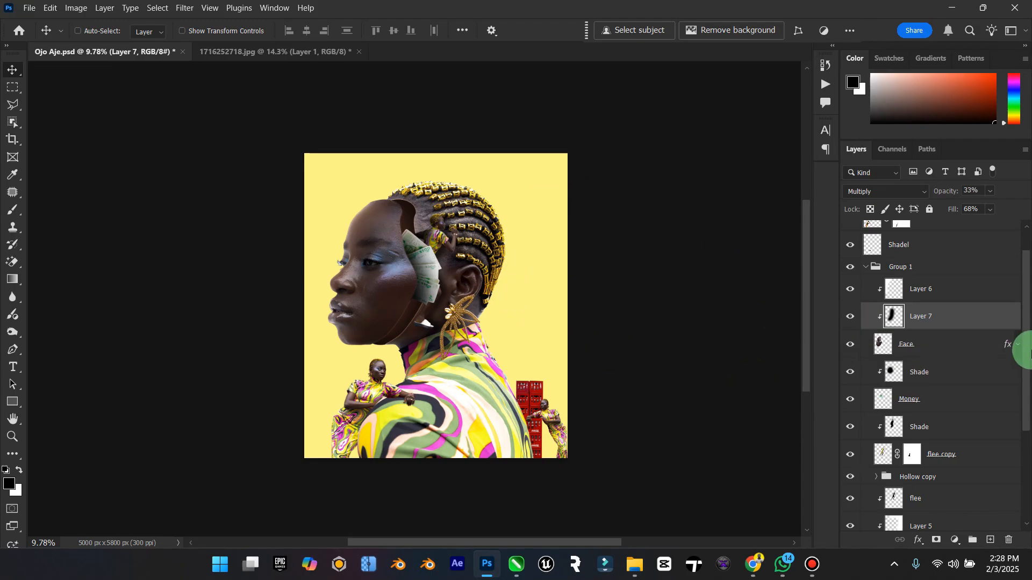
# Create a clipped layer above Layer 5 and paint soft black over the braided head, ear and neck with a 1500 px brush.
pyautogui.scroll(-3, 944, 415)
pyautogui.click(934, 473)
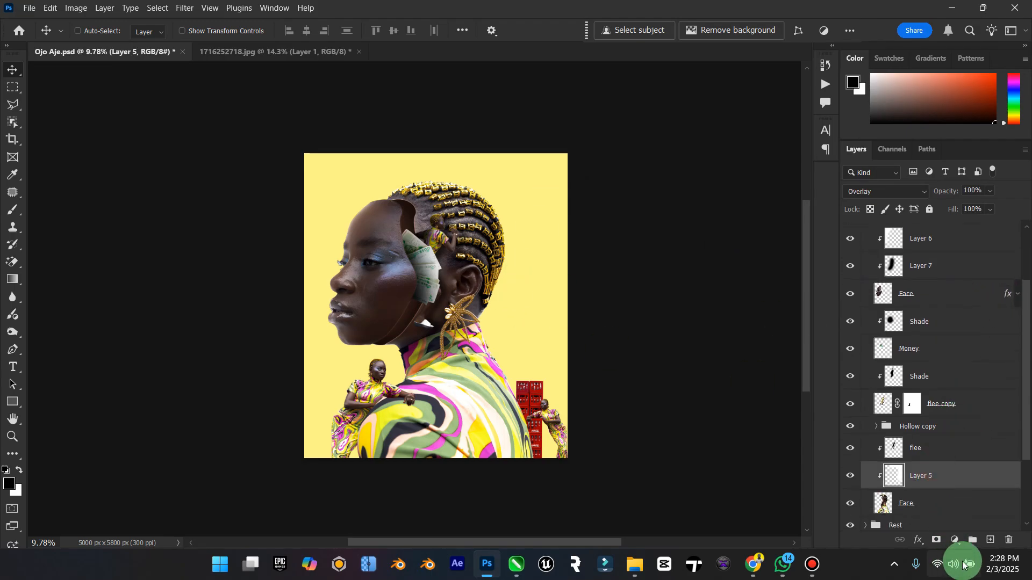
pyautogui.click(984, 540)
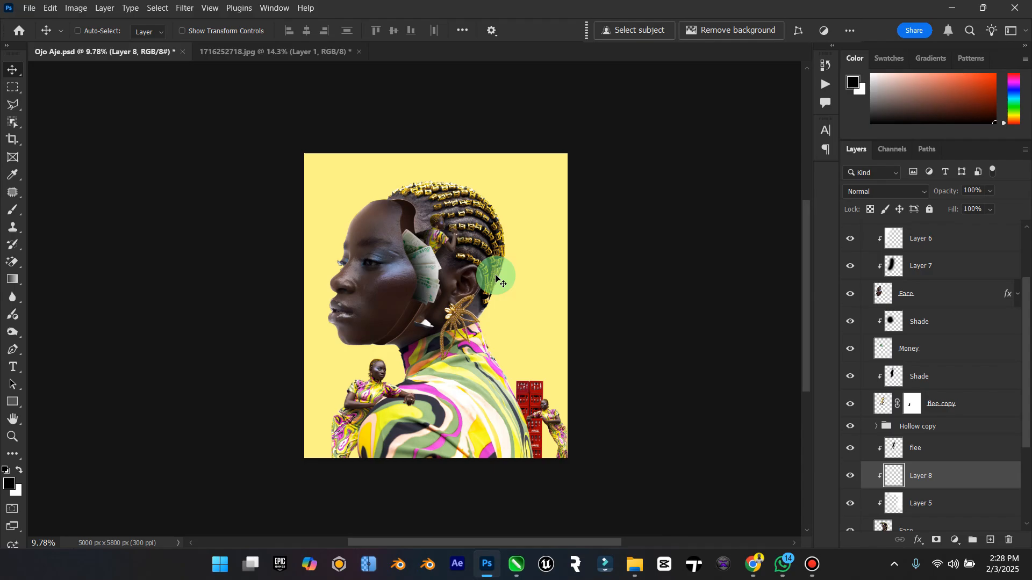
pyautogui.click(13, 211)
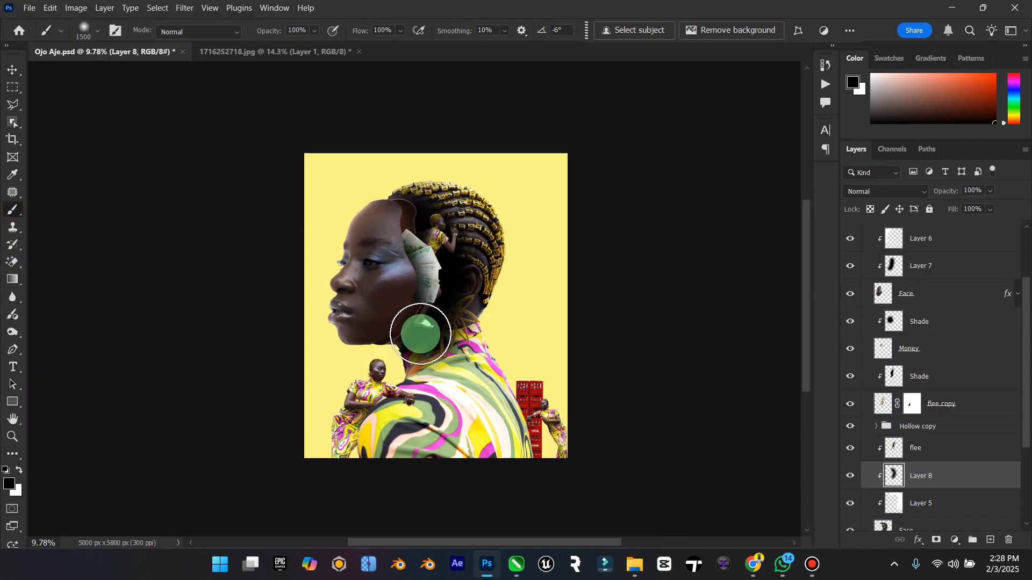
pyautogui.hotkey('ctrl', 'z')
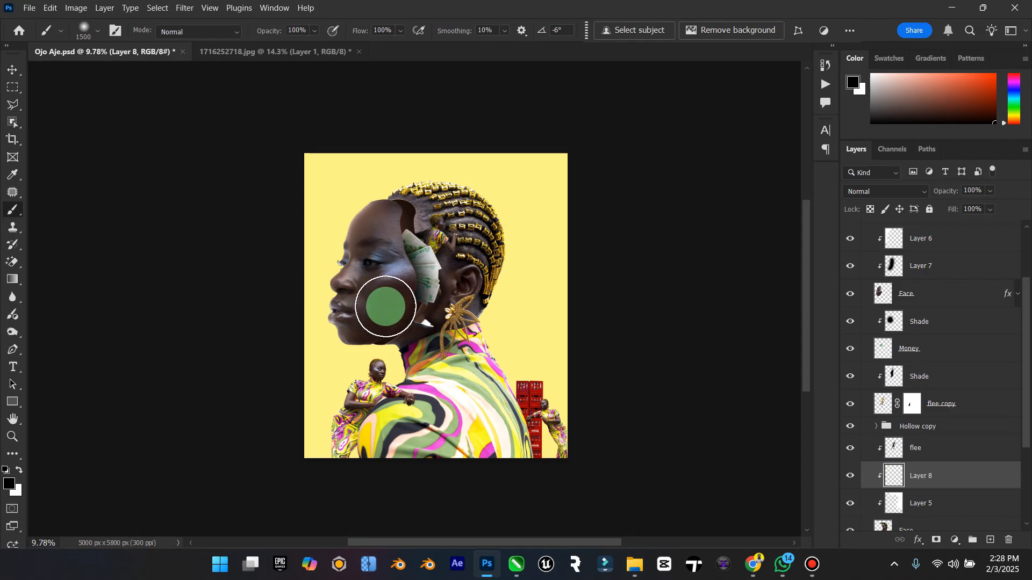
pyautogui.moveTo(384, 321)
pyautogui.mouseDown()
pyautogui.moveTo(439, 270)
pyautogui.moveTo(439, 236)
pyautogui.moveTo(407, 221)
pyautogui.moveTo(430, 230)
pyautogui.moveTo(424, 219)
pyautogui.moveTo(401, 232)
pyautogui.moveTo(438, 252)
pyautogui.moveTo(485, 247)
pyautogui.moveTo(474, 245)
pyautogui.moveTo(441, 301)
pyautogui.moveTo(461, 233)
pyautogui.moveTo(424, 224)
pyautogui.moveTo(443, 228)
pyautogui.moveTo(436, 217)
pyautogui.moveTo(392, 245)
pyautogui.moveTo(458, 324)
pyautogui.moveTo(458, 290)
pyautogui.moveTo(408, 317)
pyautogui.mouseUp()
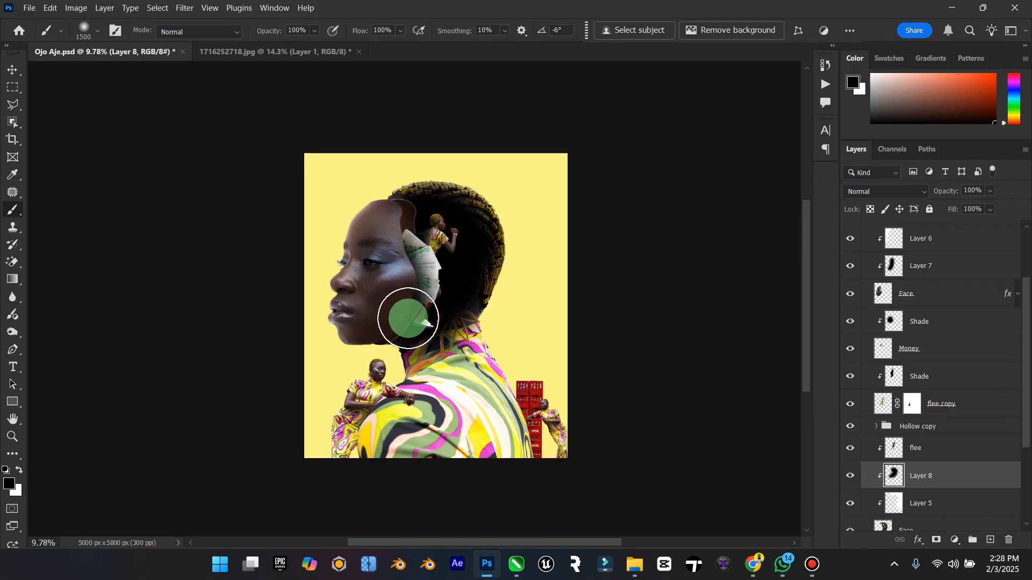
# Set Layer 8 to Multiply at 50% opacity and 35% fill, and compare the head with and without its shading.
pyautogui.click(914, 193)
pyautogui.click(865, 214)
pyautogui.moveTo(975, 224)
pyautogui.mouseDown()
pyautogui.moveTo(986, 202)
pyautogui.moveTo(974, 206)
pyautogui.mouseUp()
pyautogui.click(849, 477)
pyautogui.click(848, 477)
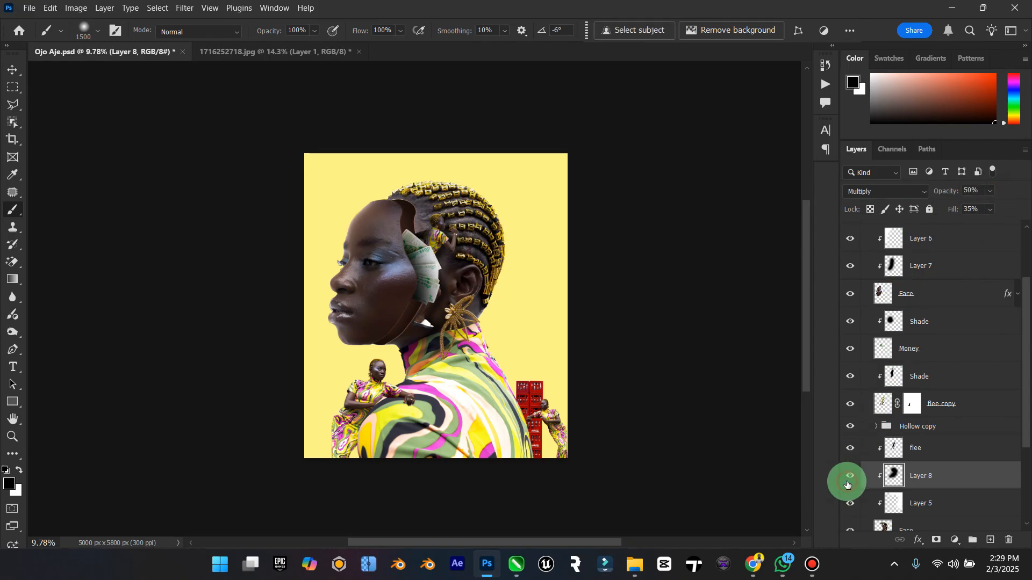
# Extend the soft black shading on Layer 8 over the lower part of the patterned garment and compare the result.
pyautogui.click(483, 473)
pyautogui.moveTo(484, 473)
pyautogui.mouseDown()
pyautogui.moveTo(464, 376)
pyautogui.moveTo(501, 484)
pyautogui.moveTo(461, 386)
pyautogui.moveTo(396, 471)
pyautogui.moveTo(431, 450)
pyautogui.moveTo(462, 457)
pyautogui.mouseUp()
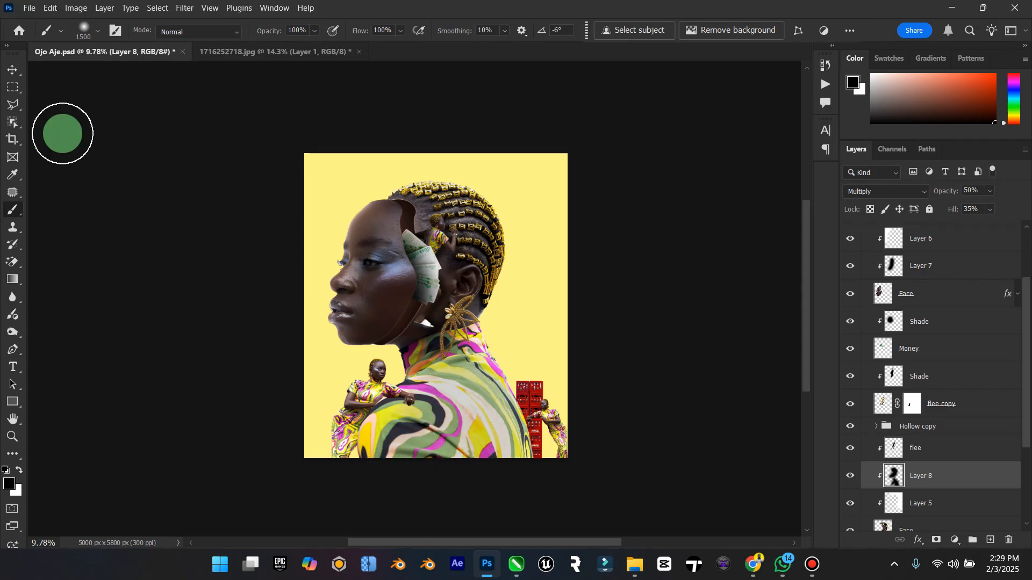
pyautogui.click(12, 70)
pyautogui.click(851, 477)
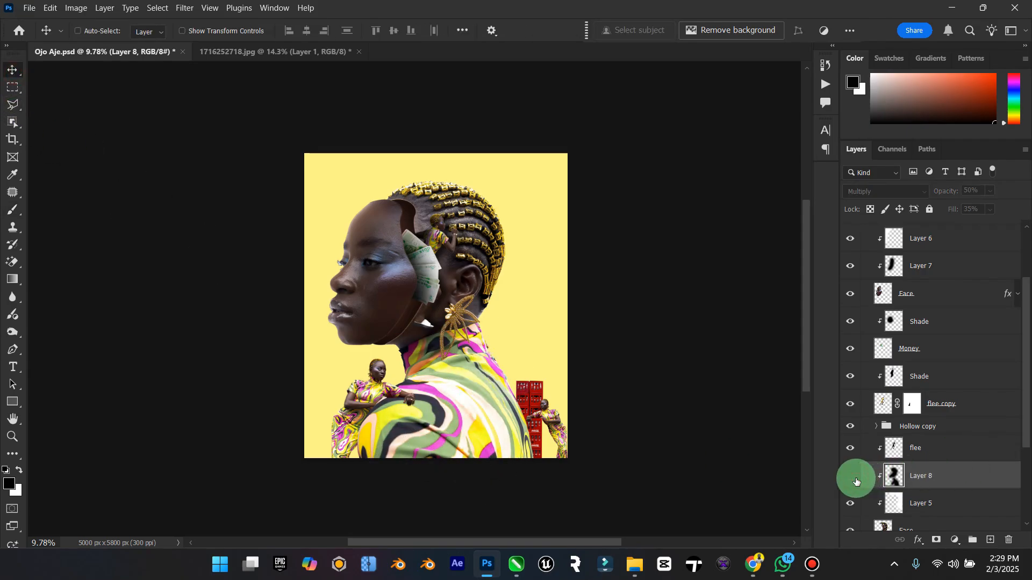
pyautogui.click(851, 477)
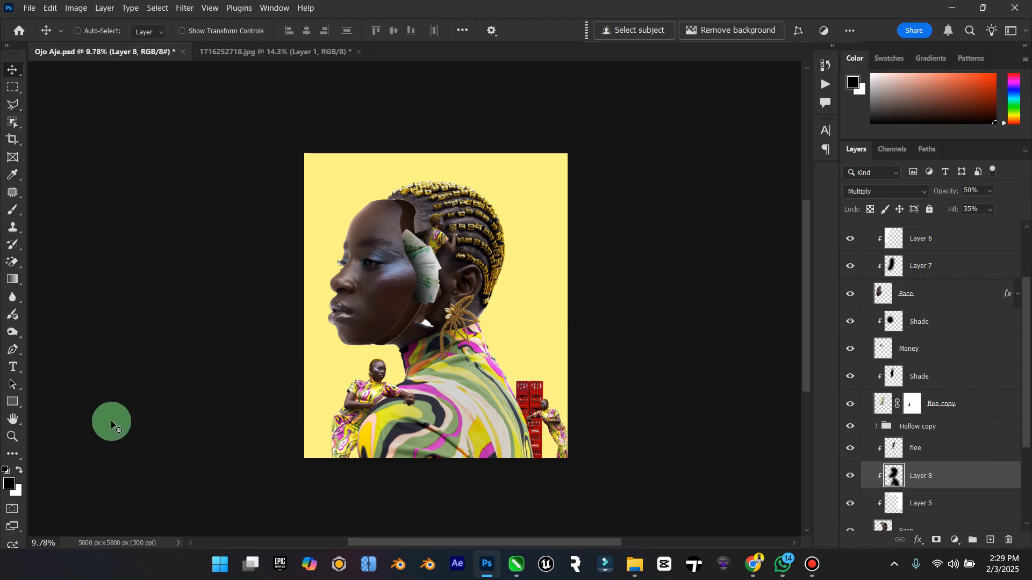
pyautogui.doubleClick(8, 421)
pyautogui.click(10, 436)
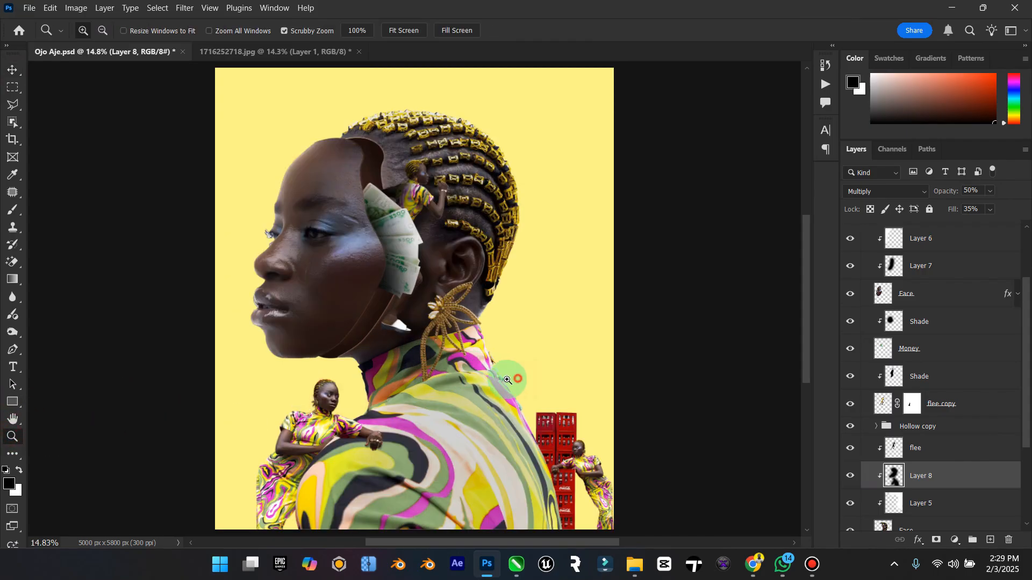
pyautogui.moveTo(516, 378); pyautogui.dragTo(500, 385)
pyautogui.click(12, 70)
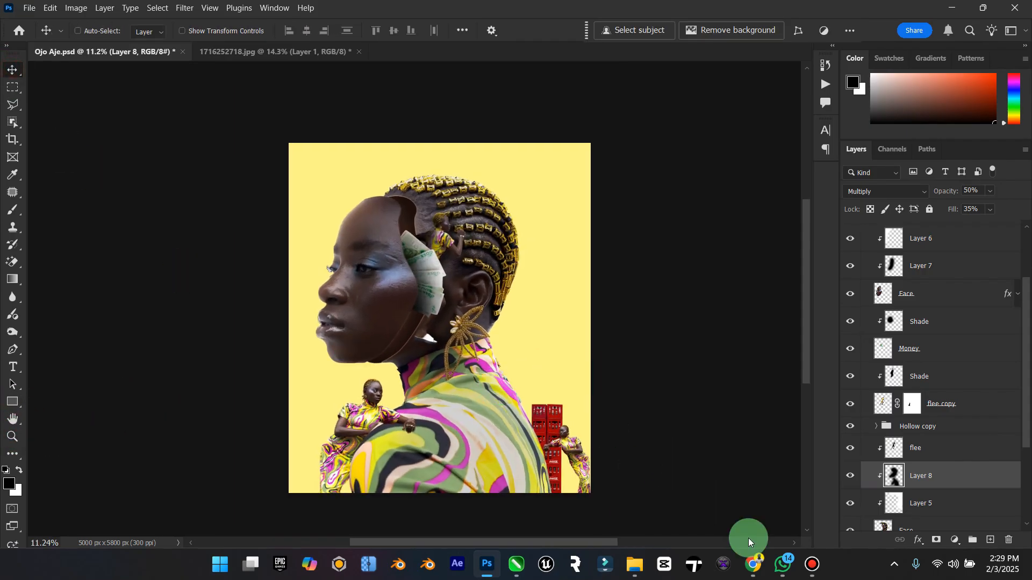
# Switch to Chrome, load the PNGWing site in place of the Yoruba search and close the Africpik tab.
pyautogui.click(754, 564)
pyautogui.click(602, 42)
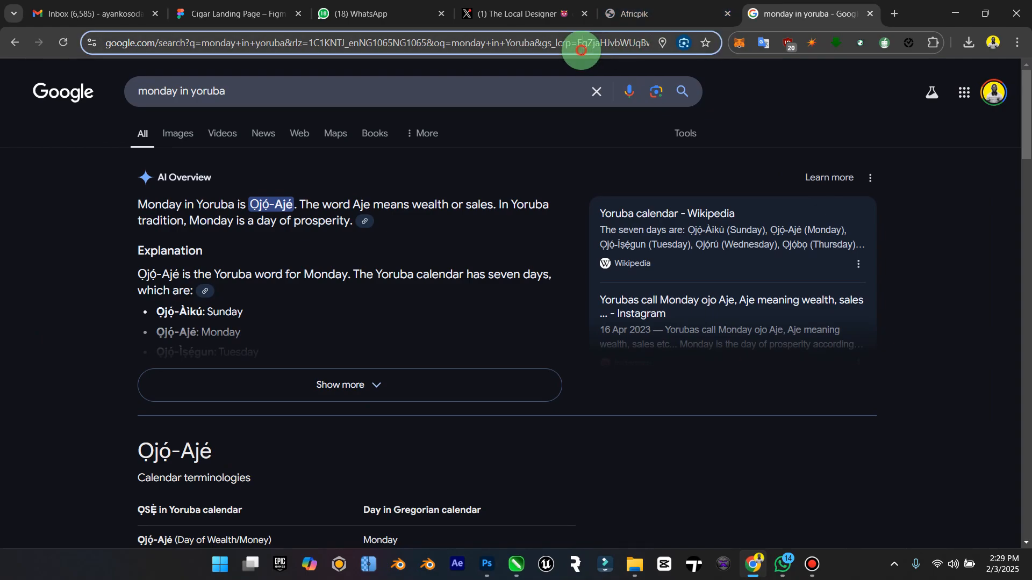
pyautogui.write('png')
pyautogui.press('Return')
pyautogui.press('capslock')
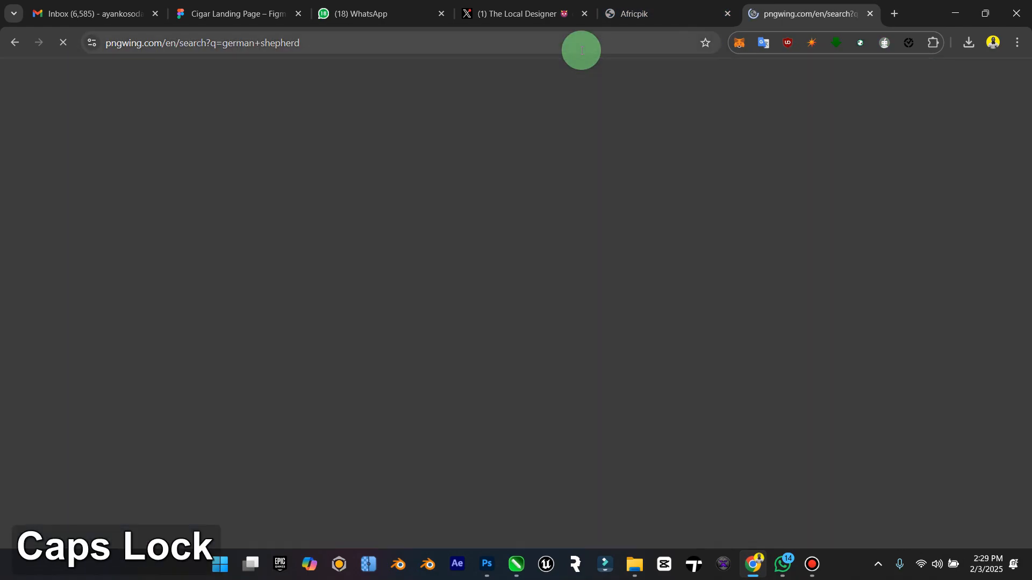
pyautogui.click(728, 14)
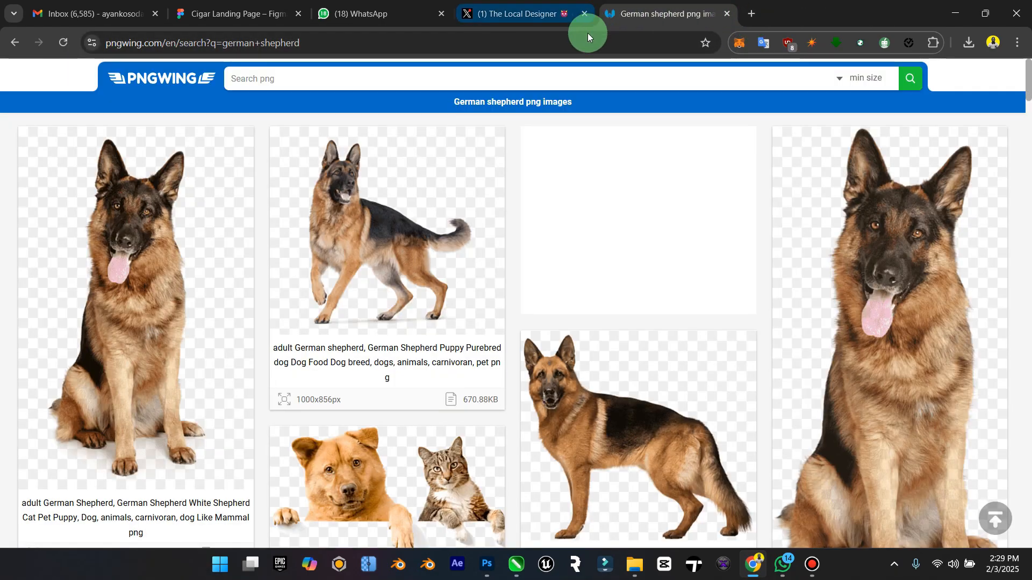
# Search PNGWing for "GRain" images.
pyautogui.click(438, 71)
pyautogui.write('GR')
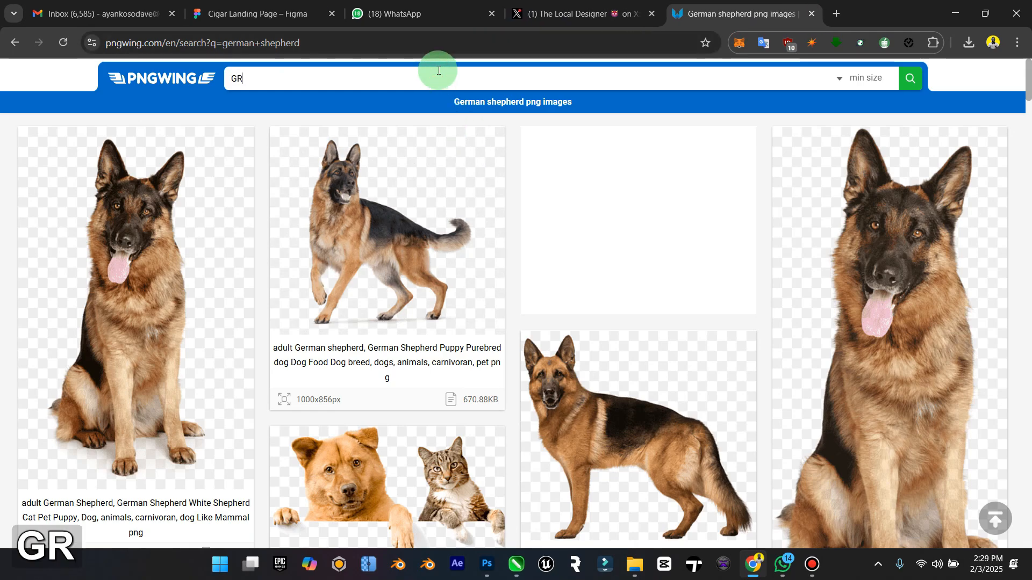
pyautogui.write('ain')
pyautogui.press('Return')
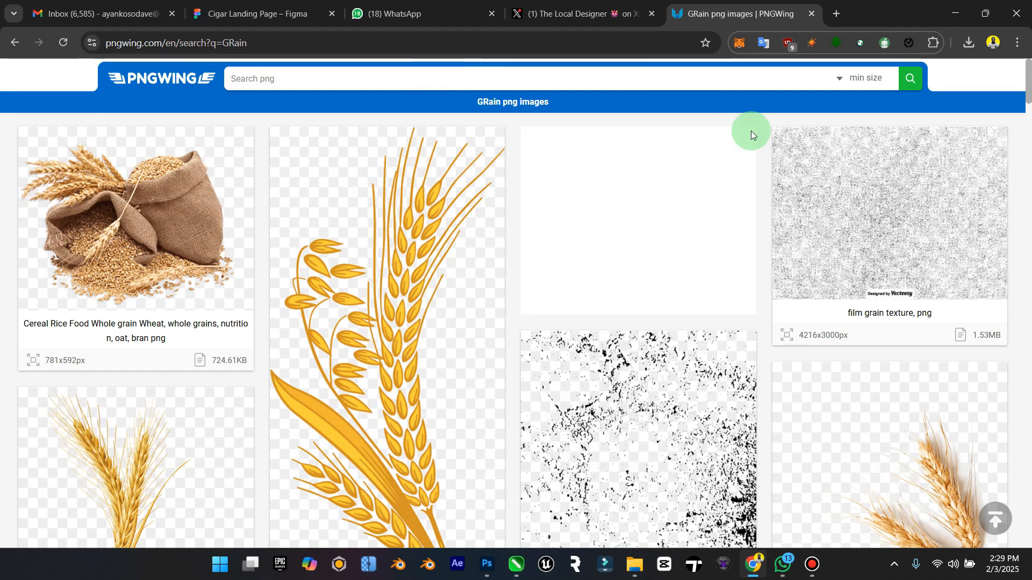
# Browse the grain results and open the page of the black-and-white "Paper Wood grain Drawing Pattern" image.
pyautogui.scroll(-10, 871, 226)
pyautogui.scroll(-12, 872, 228)
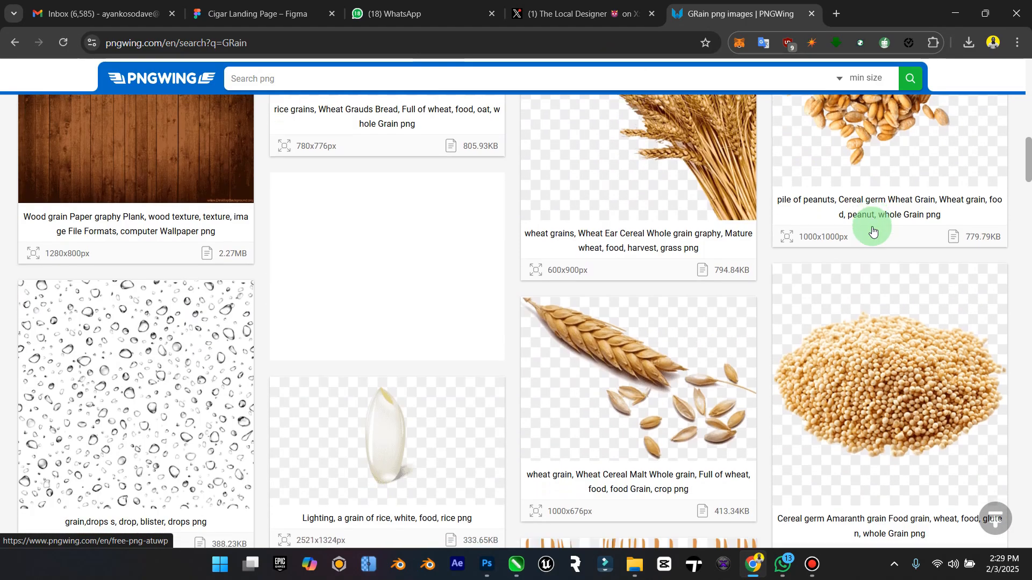
pyautogui.scroll(3, 870, 227)
pyautogui.scroll(-15, 870, 227)
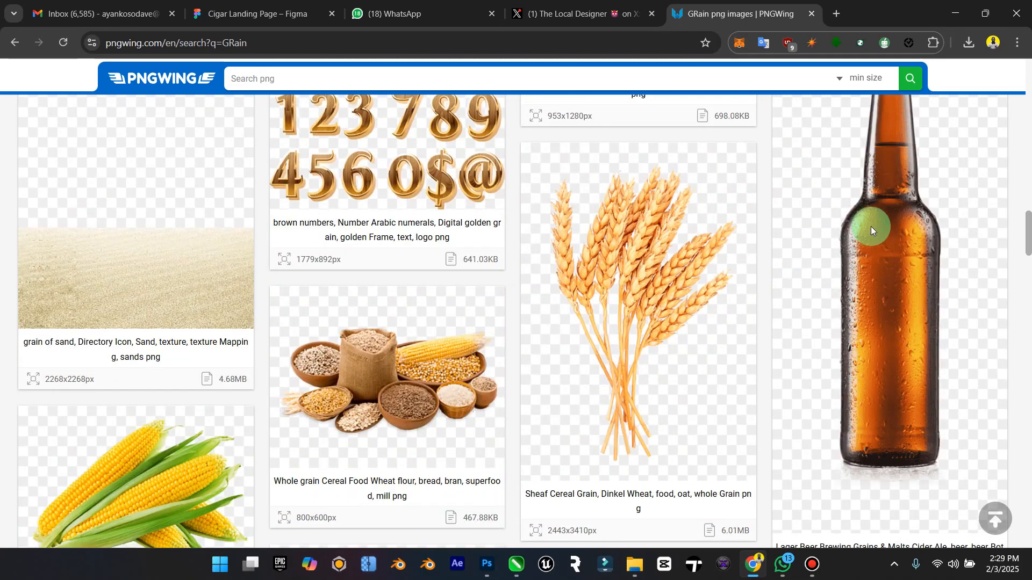
pyautogui.scroll(-6, 871, 231)
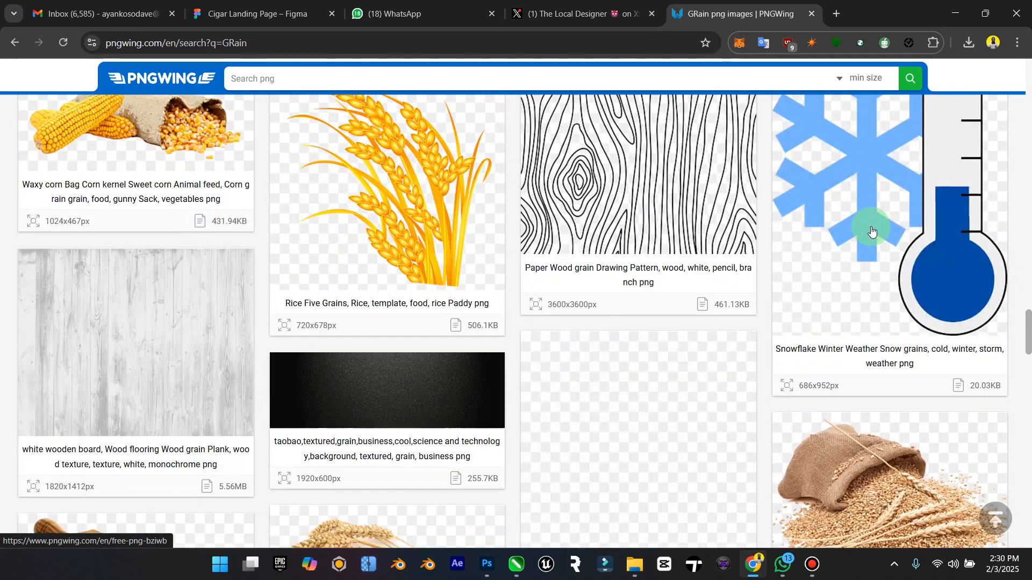
pyautogui.click(620, 184)
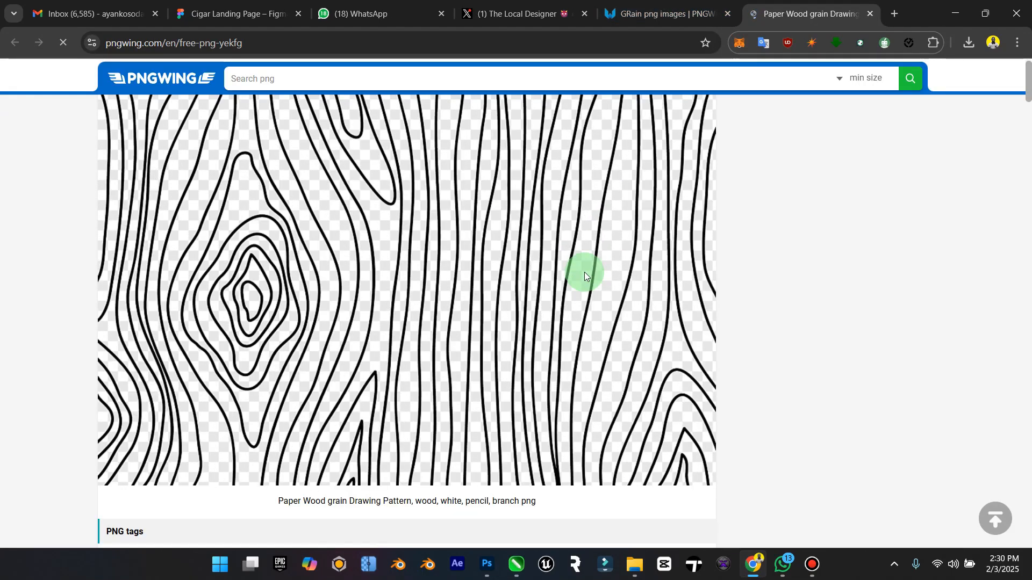
# Download the wood grain line pattern as a PNG, completing the captcha by picking its characters in the requested order.
pyautogui.scroll(-6, 564, 306)
pyautogui.click(577, 486)
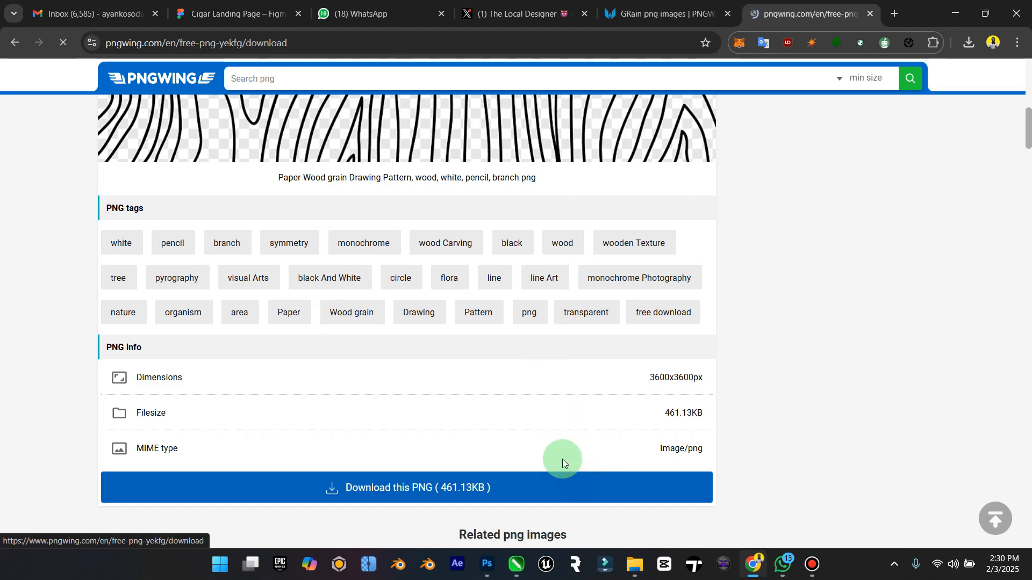
pyautogui.click(486, 435)
pyautogui.scroll(-3, 512, 361)
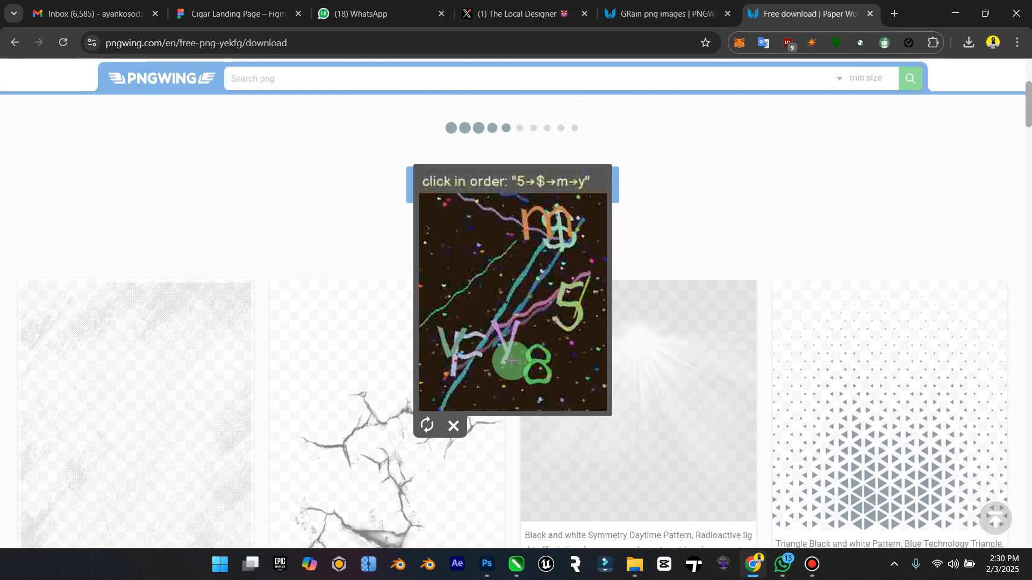
pyautogui.click(569, 306)
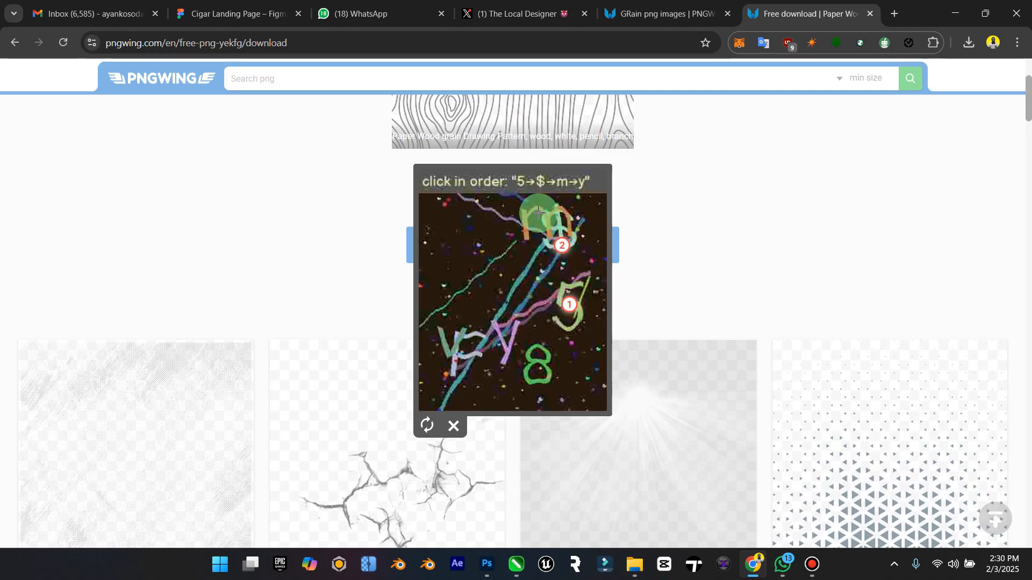
pyautogui.click(523, 216)
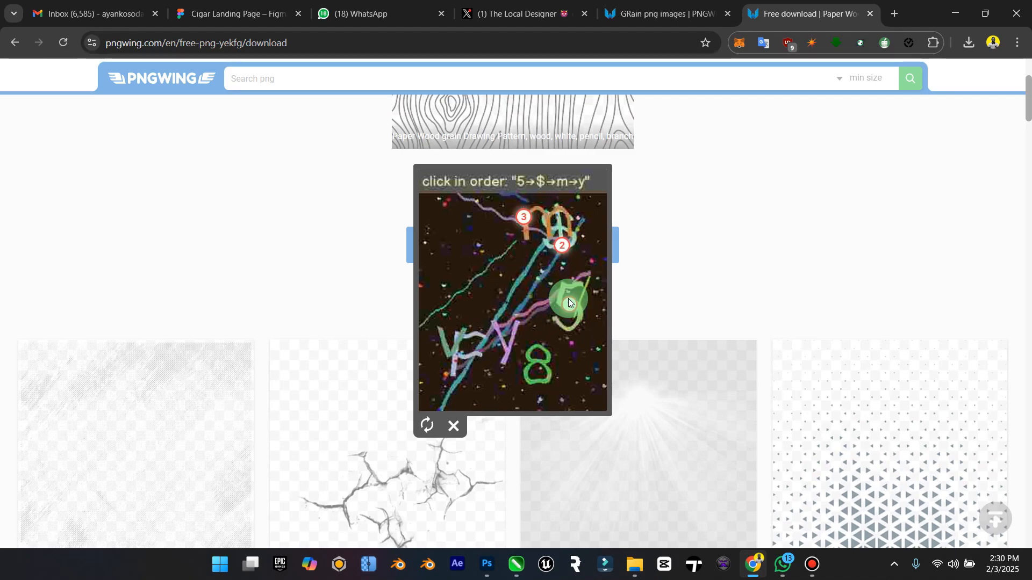
pyautogui.click(506, 346)
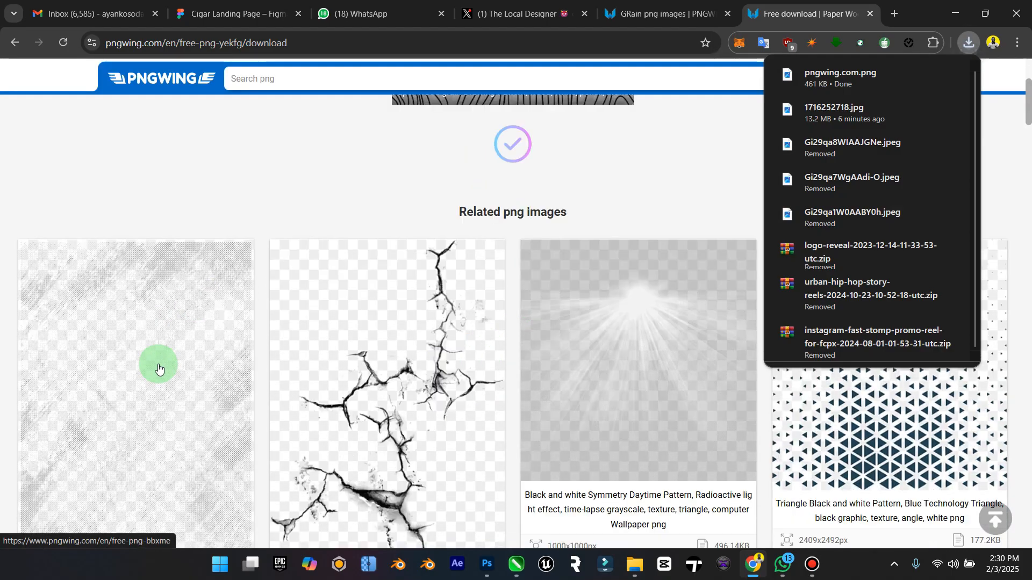
# Download the dotted "Texture mapping Paper, Retro paper particles superimposed background" PNG from the related images.
pyautogui.scroll(-4, 161, 333)
pyautogui.click(446, 312)
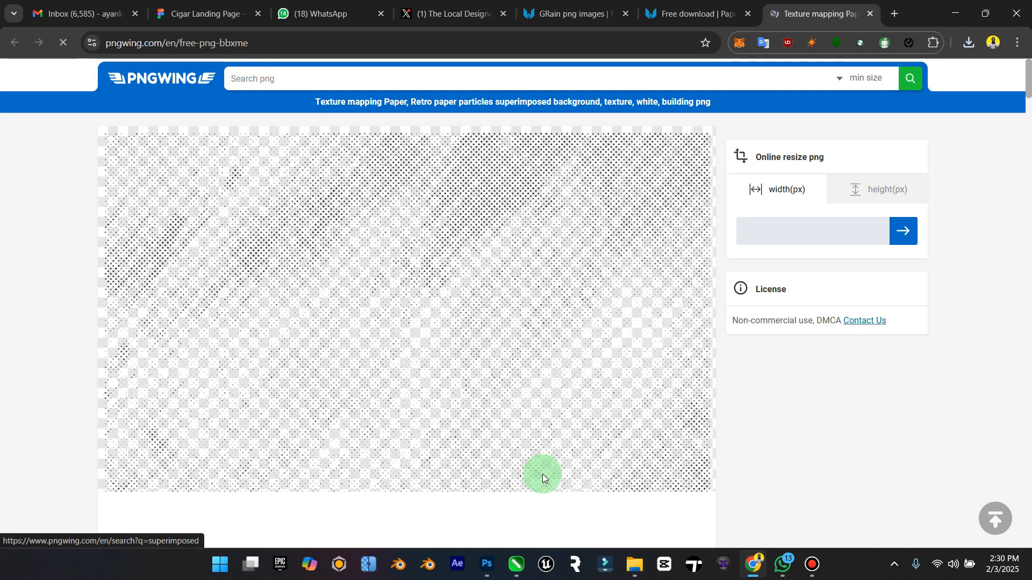
pyautogui.scroll(-3, 451, 453)
pyautogui.scroll(-4, 462, 441)
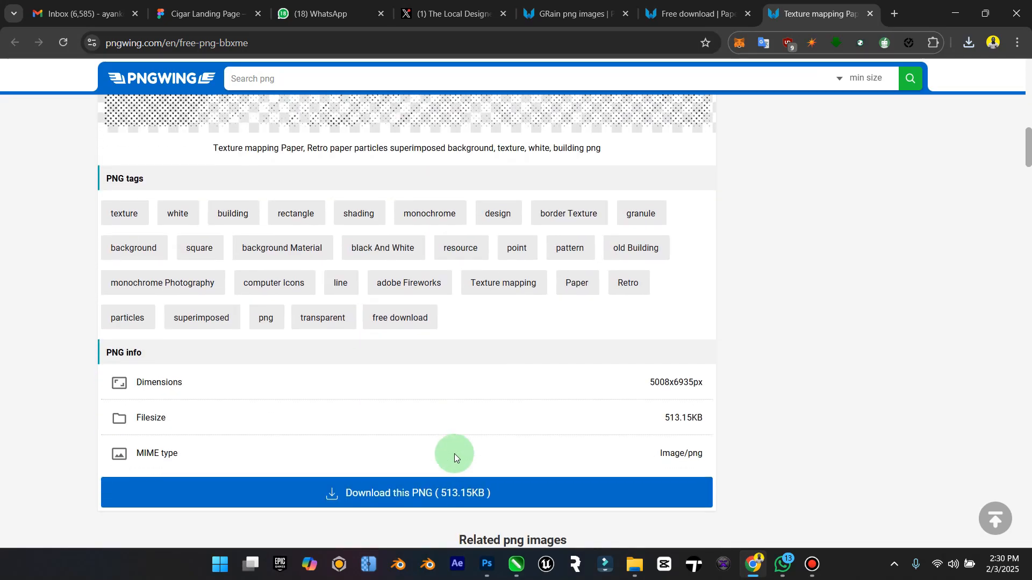
pyautogui.click(447, 487)
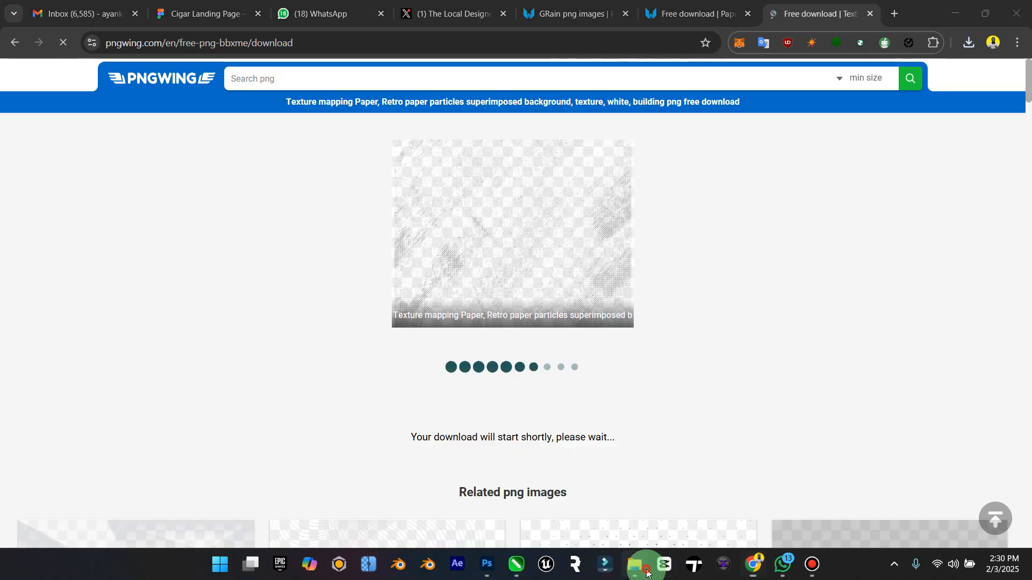
pyautogui.click(626, 571)
pyautogui.moveTo(576, 157); pyautogui.dragTo(488, 563)
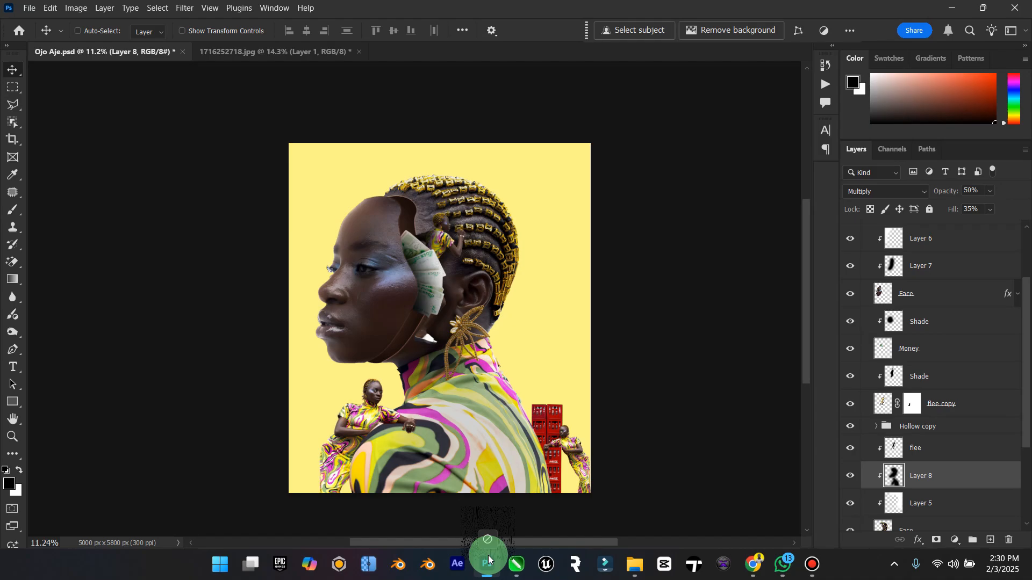
pyautogui.press('Escape')
# Place the wood-grain image pngwing.com from Downloads above Color Fill 1 in Ojo Aje.psd and scale it to about 42% to cover the canvas.
pyautogui.scroll(-5, 941, 472)
pyautogui.click(946, 449)
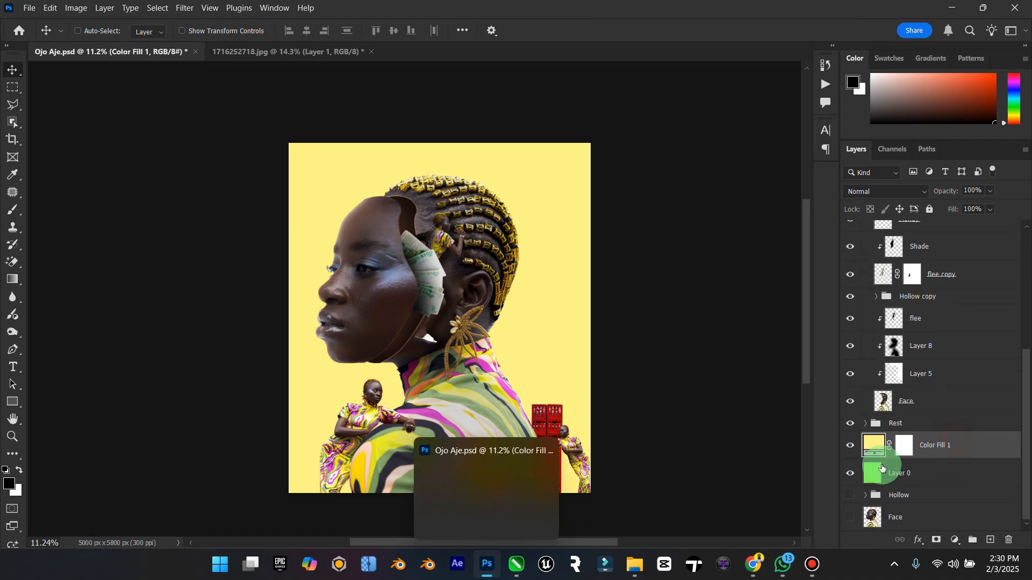
pyautogui.click(634, 565)
pyautogui.moveTo(530, 135); pyautogui.dragTo(467, 430)
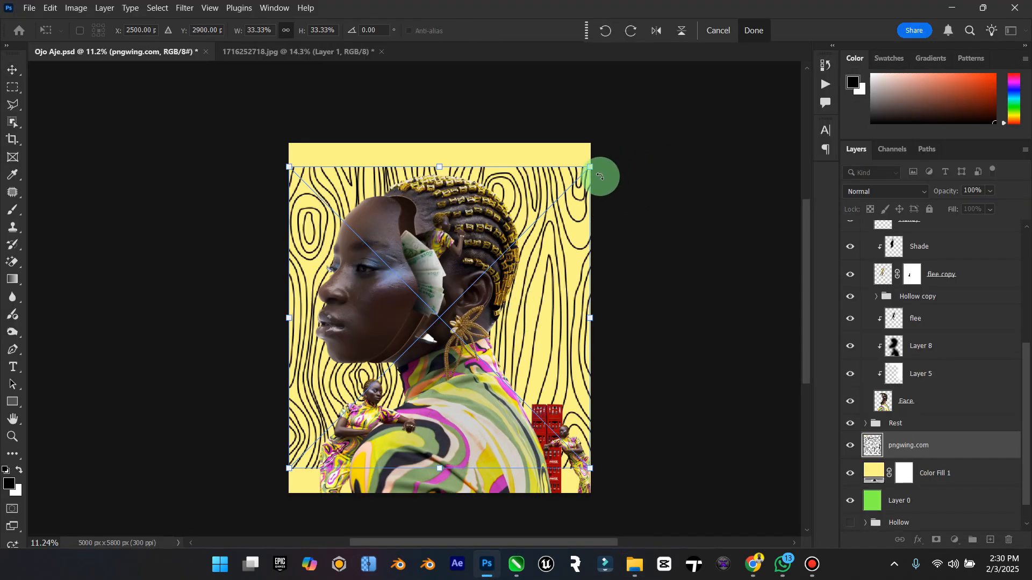
pyautogui.moveTo(593, 168); pyautogui.dragTo(644, 144)
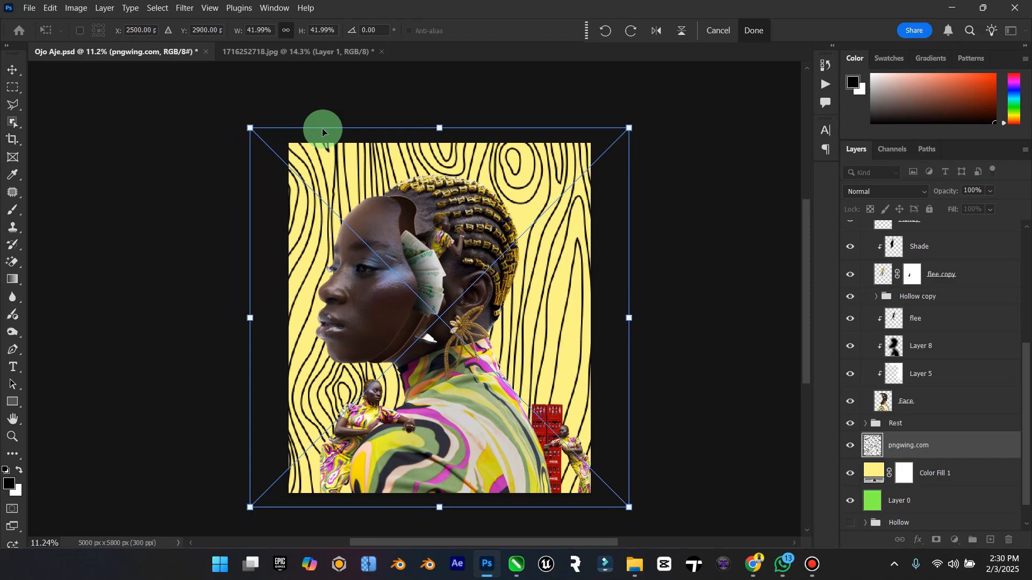
pyautogui.click(13, 71)
# Apply a Gaussian Blur of about 29 pixels to the wood-grain layer and set its blend mode to Soft Light.
pyautogui.rightClick(917, 452)
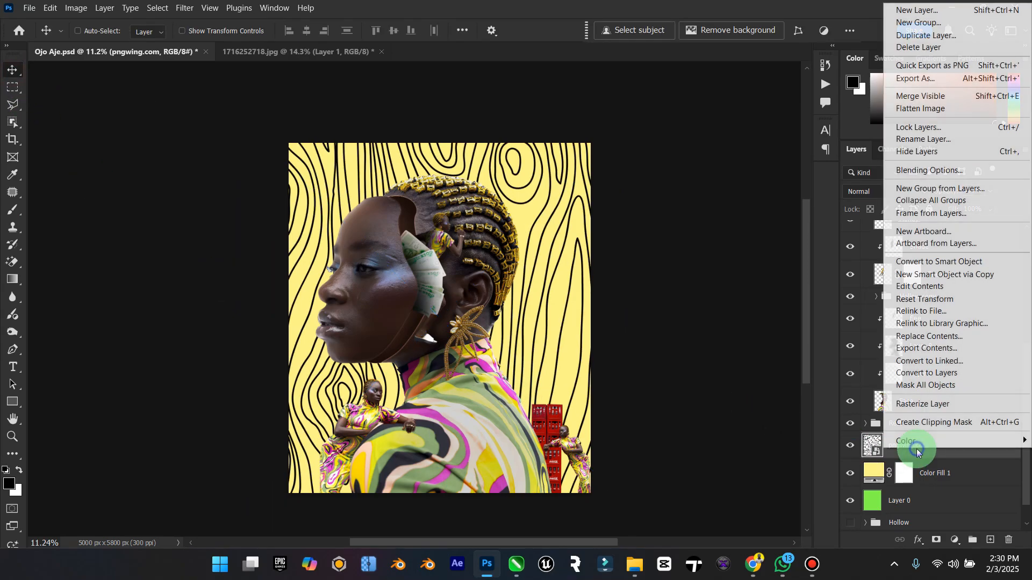
pyautogui.click(196, 11)
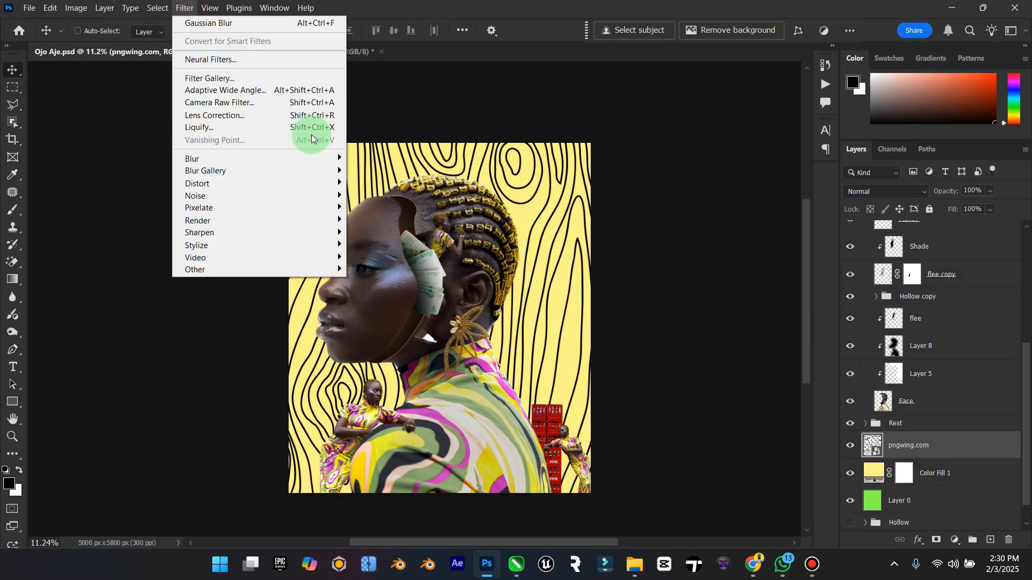
pyautogui.moveTo(299, 154)
pyautogui.click(404, 204)
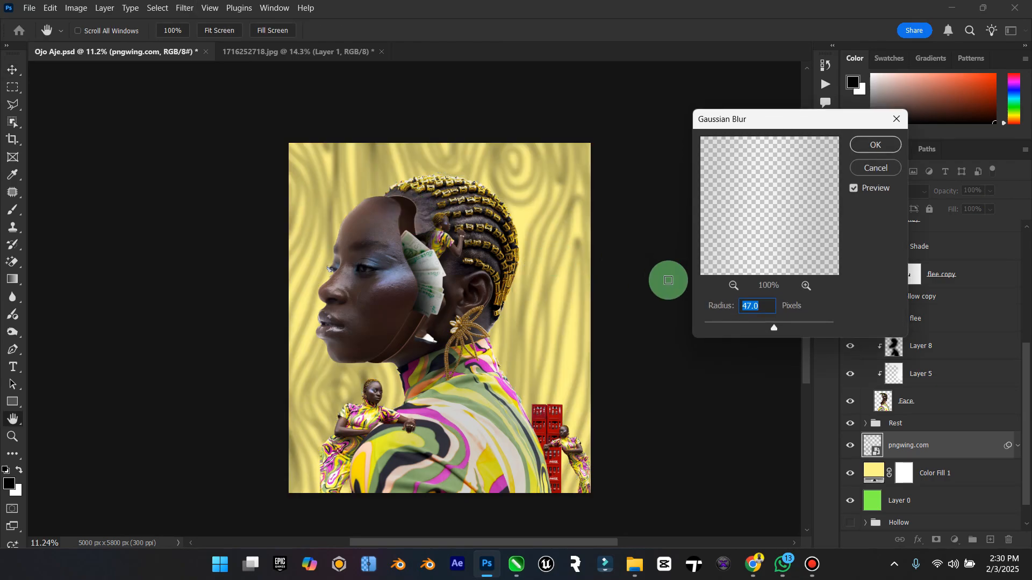
pyautogui.moveTo(734, 325); pyautogui.dragTo(767, 327)
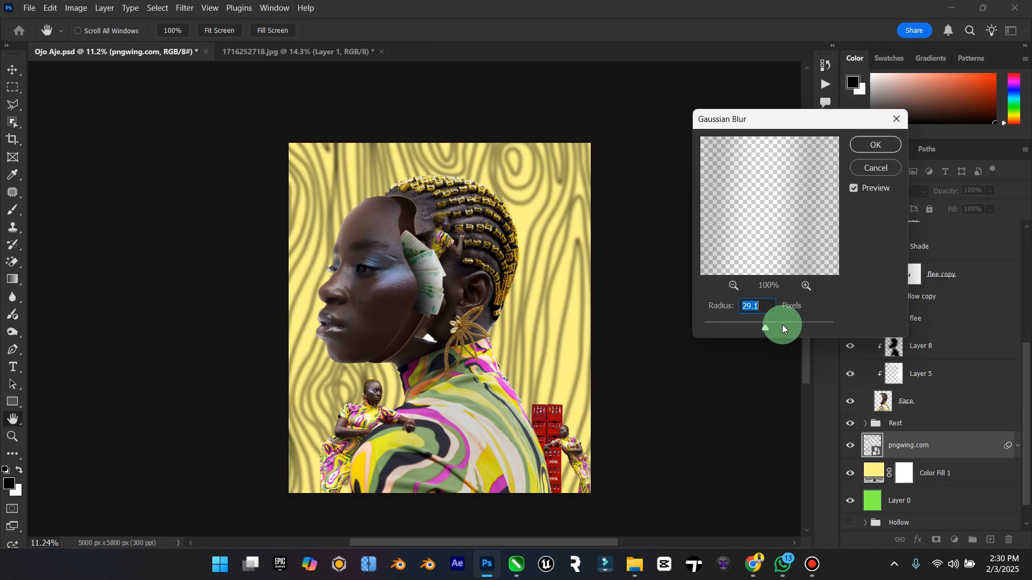
pyautogui.click(872, 146)
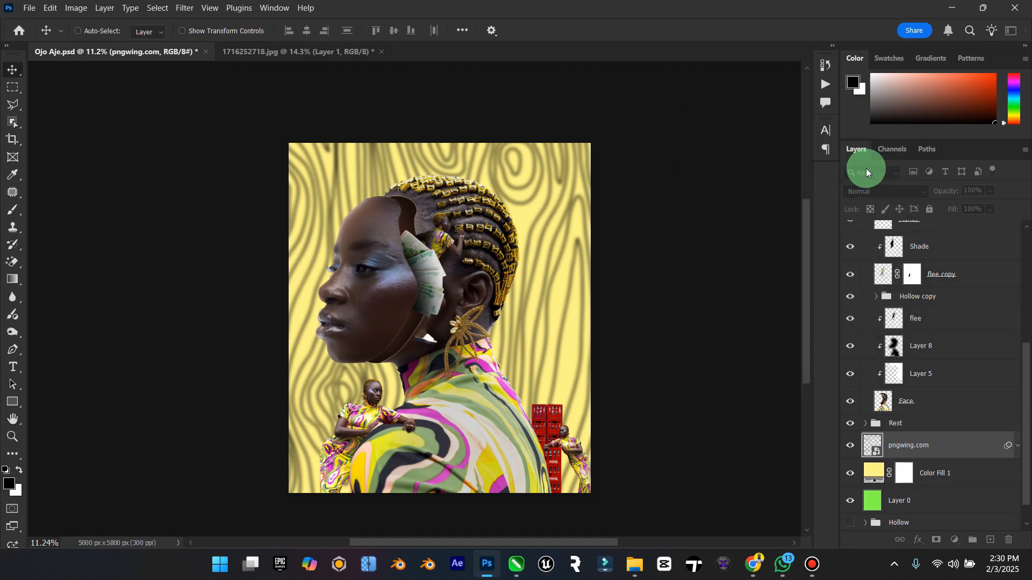
pyautogui.click(920, 194)
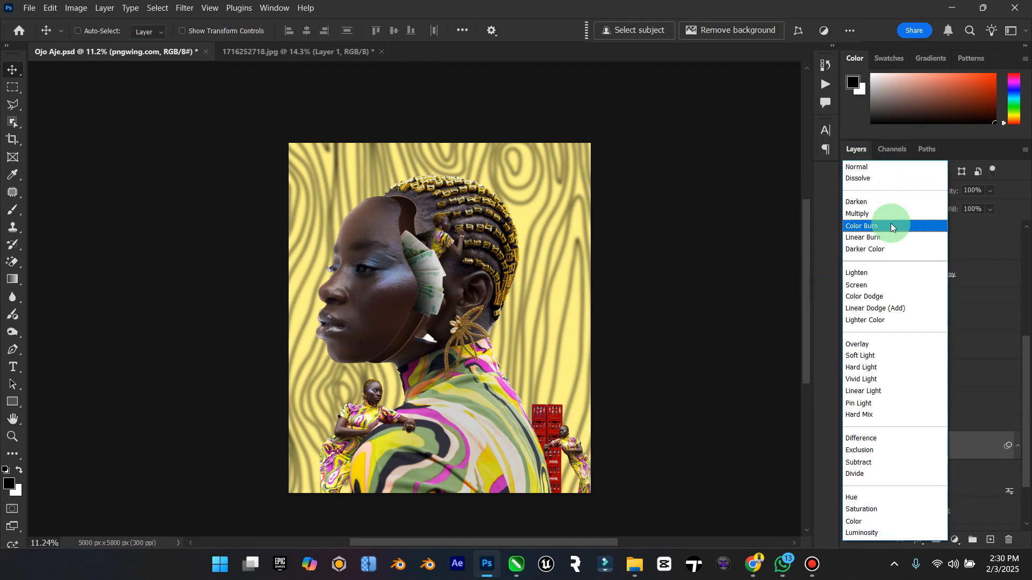
pyautogui.click(864, 358)
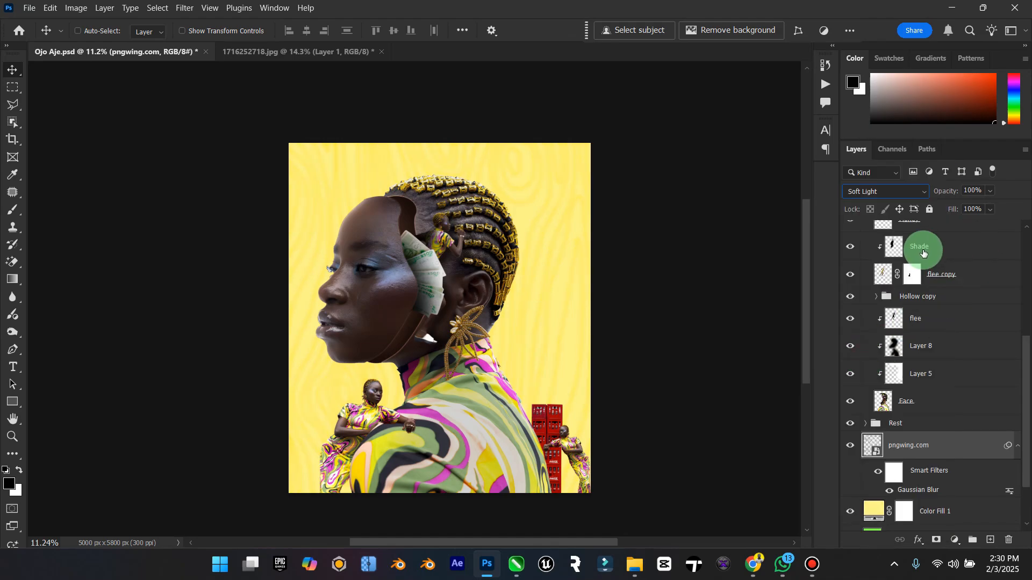
# Place the dotted texture pngwing.com (1) above the wood grain, enlarge it past the canvas height and shift it over the background behind the head.
pyautogui.click(632, 562)
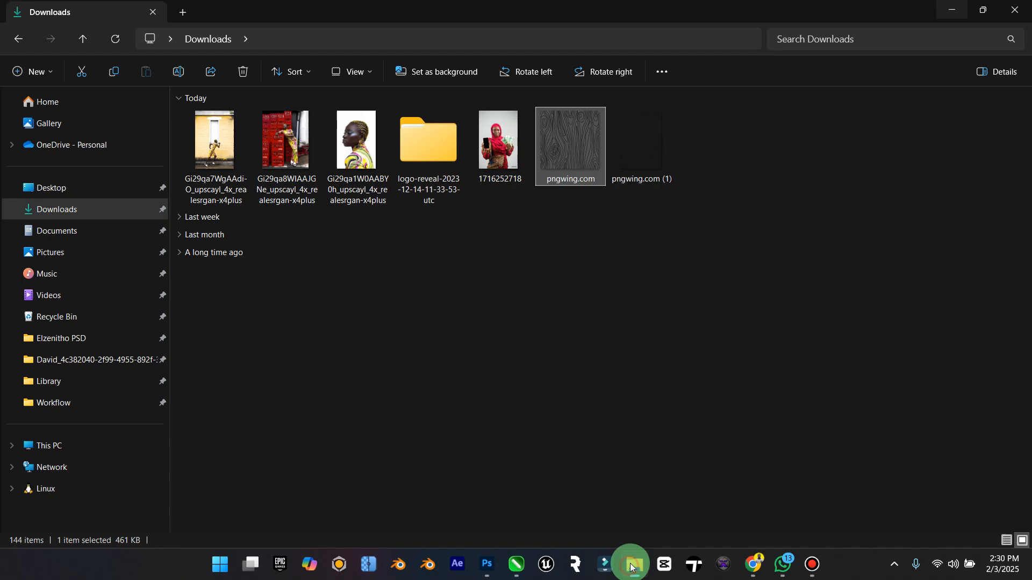
pyautogui.moveTo(631, 163); pyautogui.dragTo(440, 318)
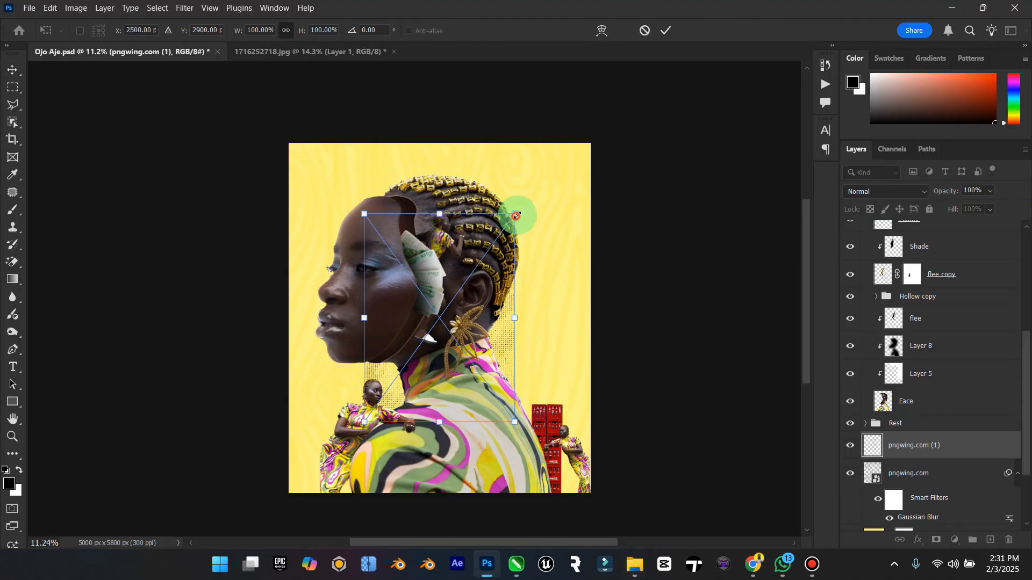
pyautogui.moveTo(516, 215); pyautogui.dragTo(680, 156)
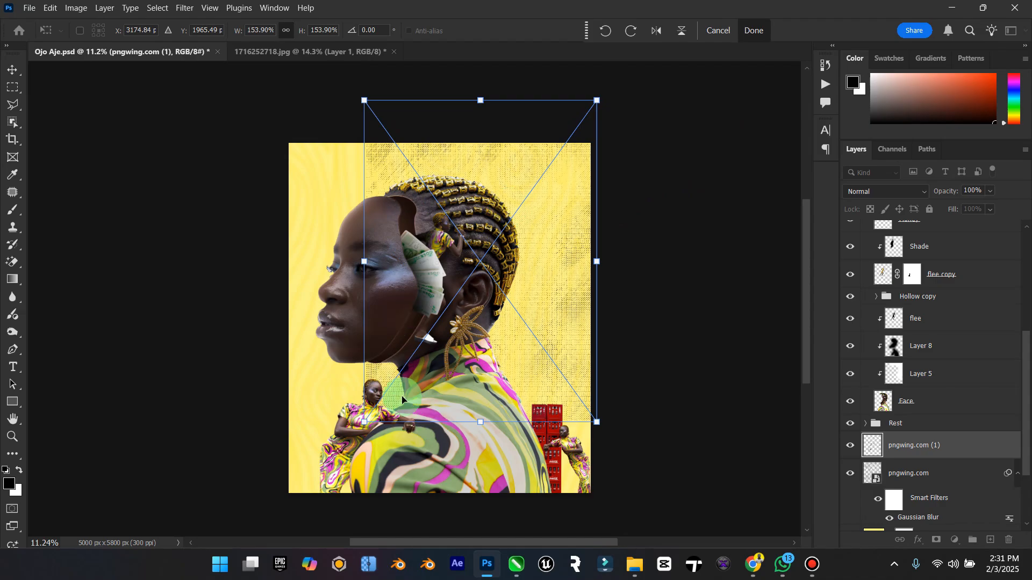
pyautogui.moveTo(362, 418); pyautogui.dragTo(290, 521)
pyautogui.moveTo(453, 345); pyautogui.dragTo(571, 355)
pyautogui.click(11, 69)
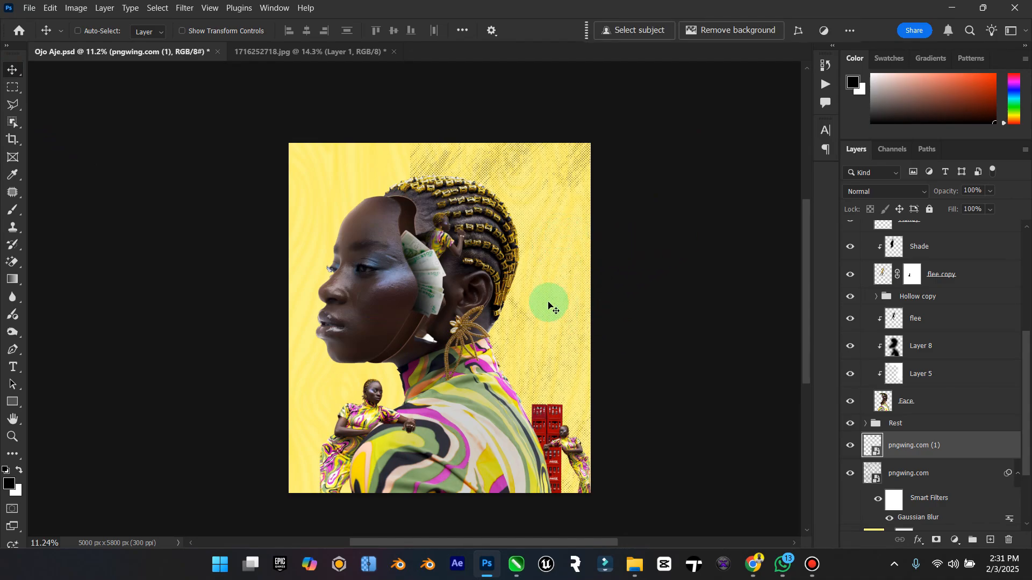
pyautogui.moveTo(500, 310); pyautogui.dragTo(570, 316)
pyautogui.moveTo(498, 304); pyautogui.dragTo(613, 308)
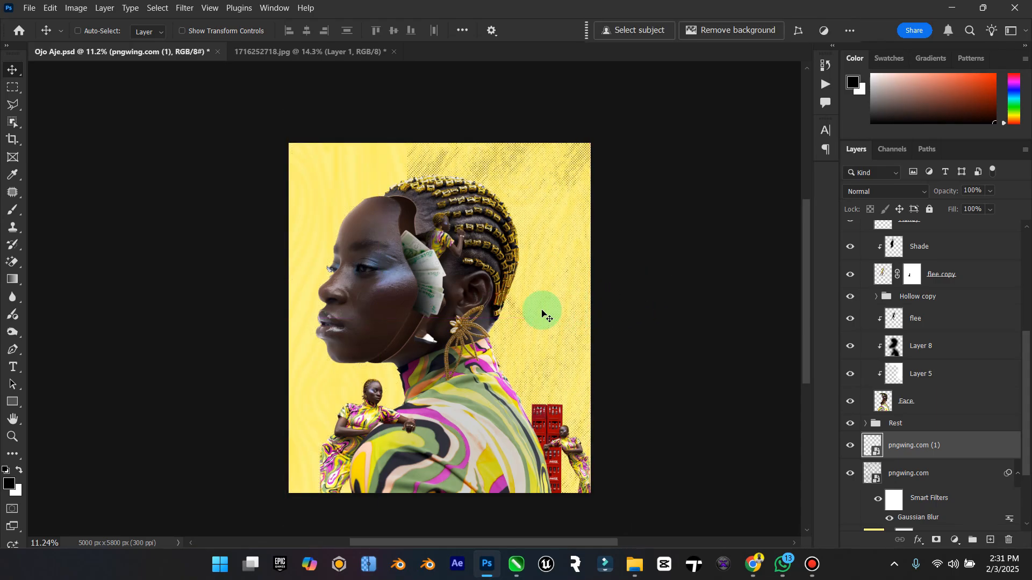
pyautogui.moveTo(538, 312); pyautogui.dragTo(560, 315)
# Rasterize the dotted texture layer and mask out its inner edge around the face with a soft black 1500-size brush.
pyautogui.rightClick(946, 450)
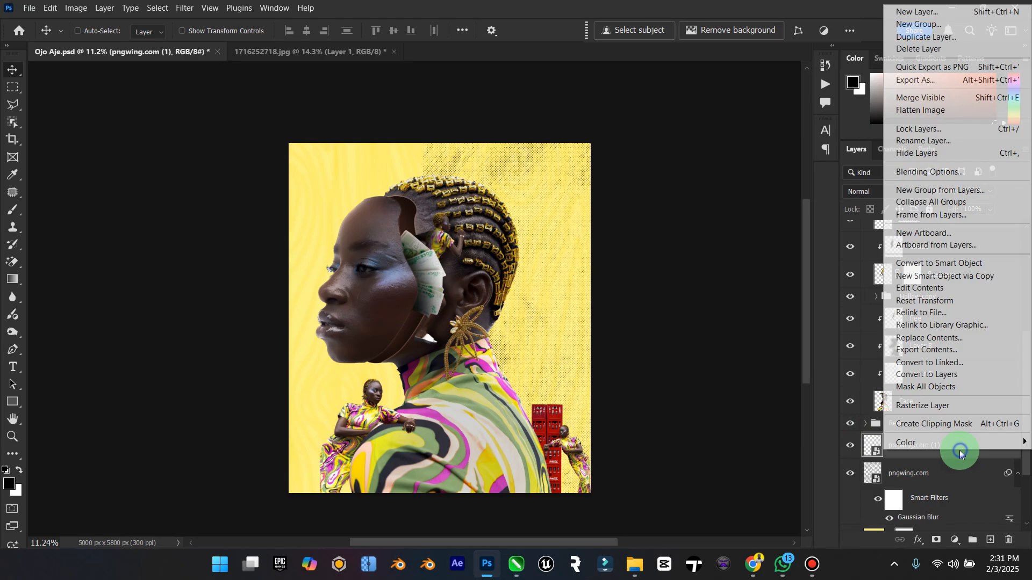
pyautogui.click(917, 406)
pyautogui.click(936, 540)
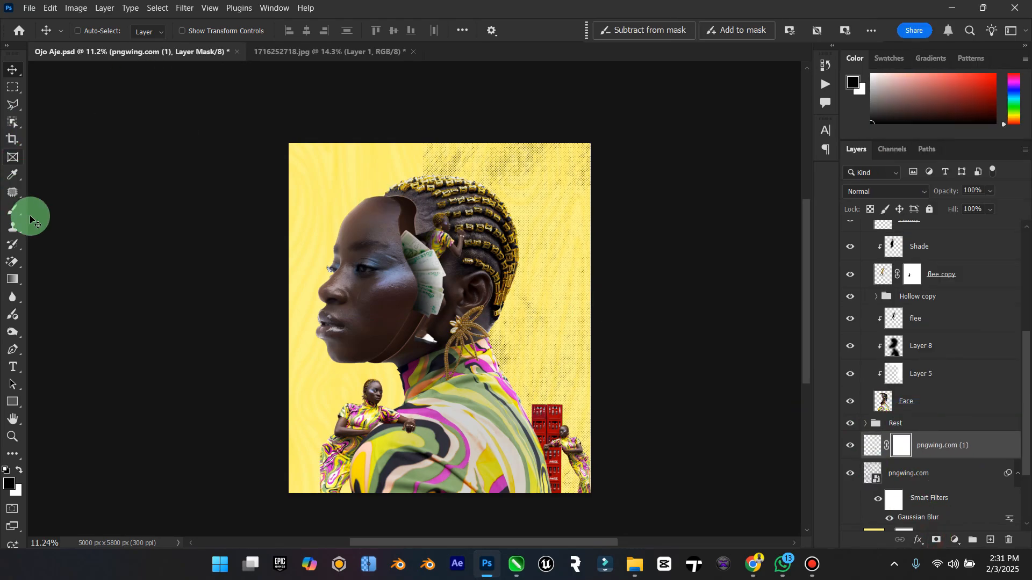
pyautogui.click(14, 208)
pyautogui.moveTo(414, 180); pyautogui.dragTo(372, 196)
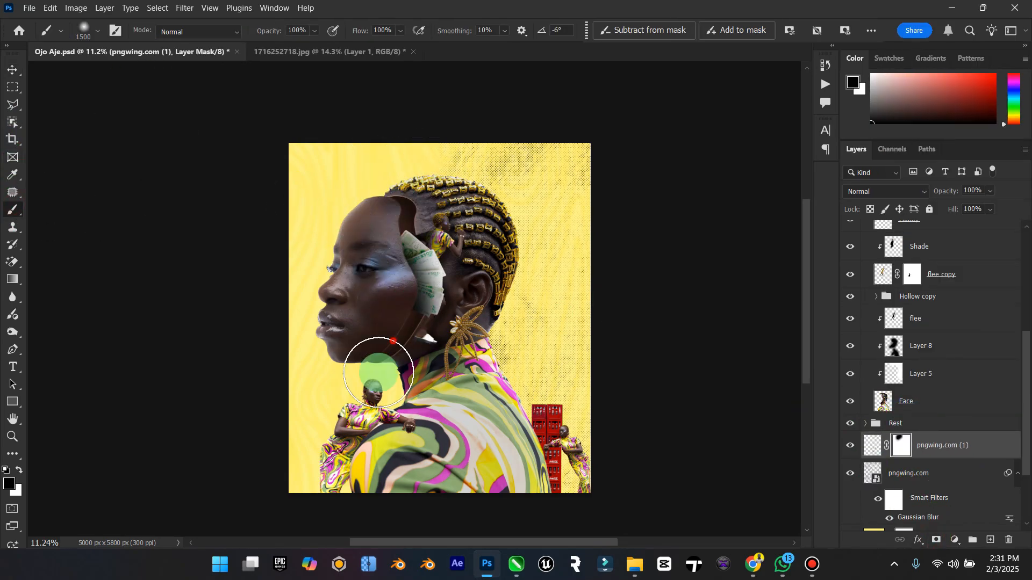
pyautogui.moveTo(332, 434); pyautogui.dragTo(333, 430)
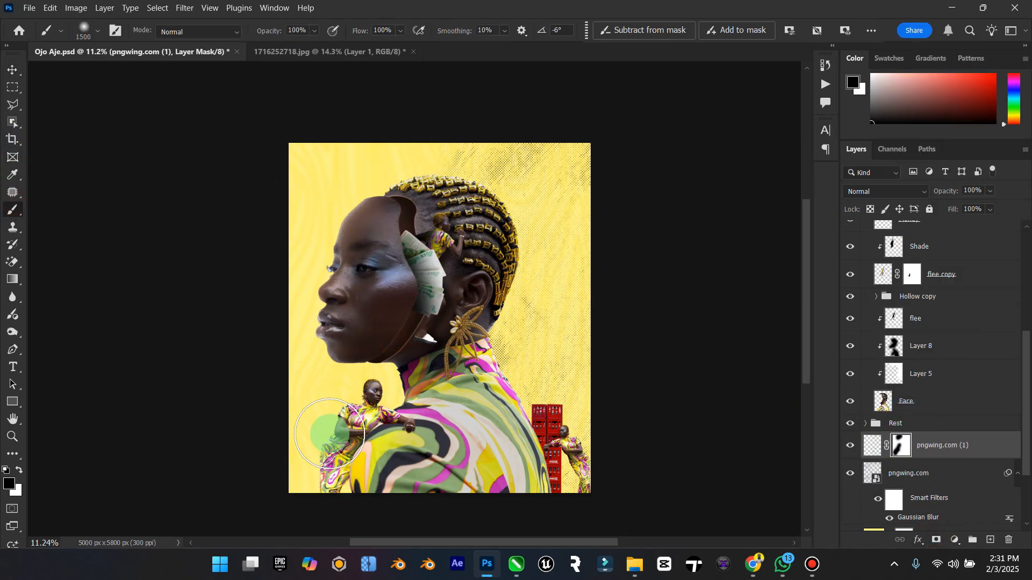
pyautogui.click(21, 73)
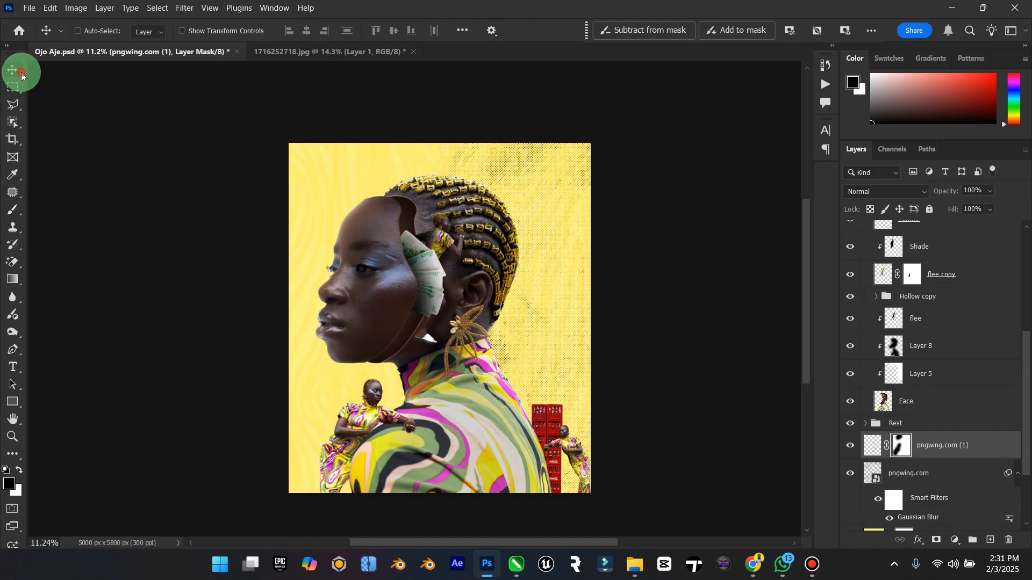
# Set the dotted texture layer's blend mode to Multiply and compare the artwork with the layer hidden and shown.
pyautogui.click(880, 192)
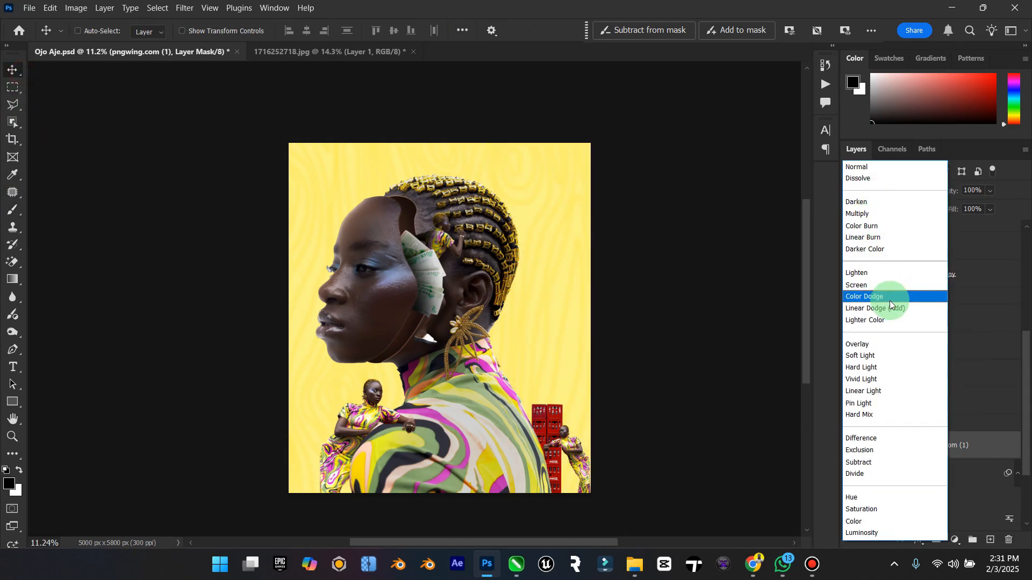
pyautogui.click(879, 216)
pyautogui.click(850, 445)
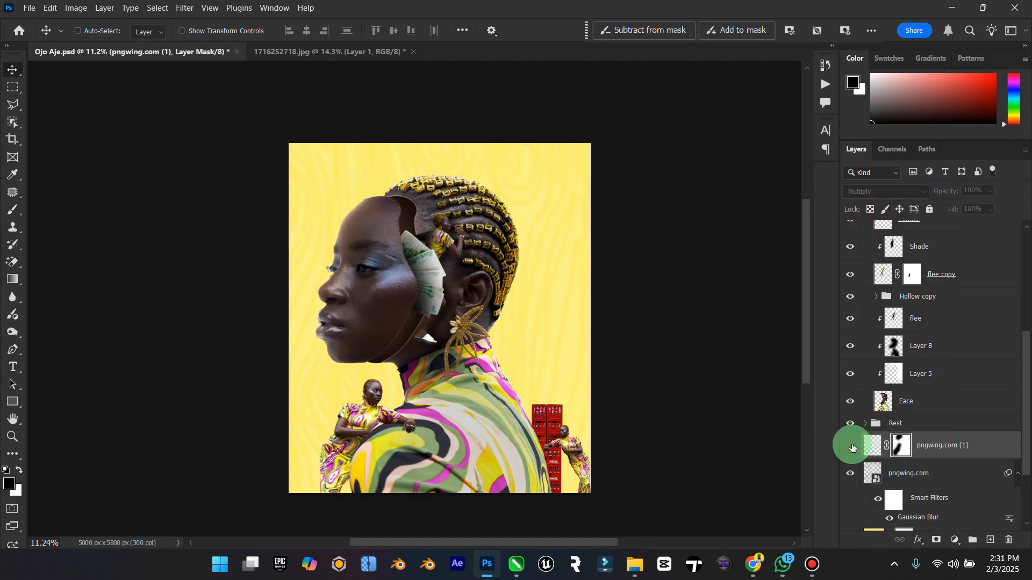
pyautogui.click(850, 445)
# Check the whole poster and collapse Group 1 in the layer stack.
pyautogui.click(13, 419)
pyautogui.click(12, 436)
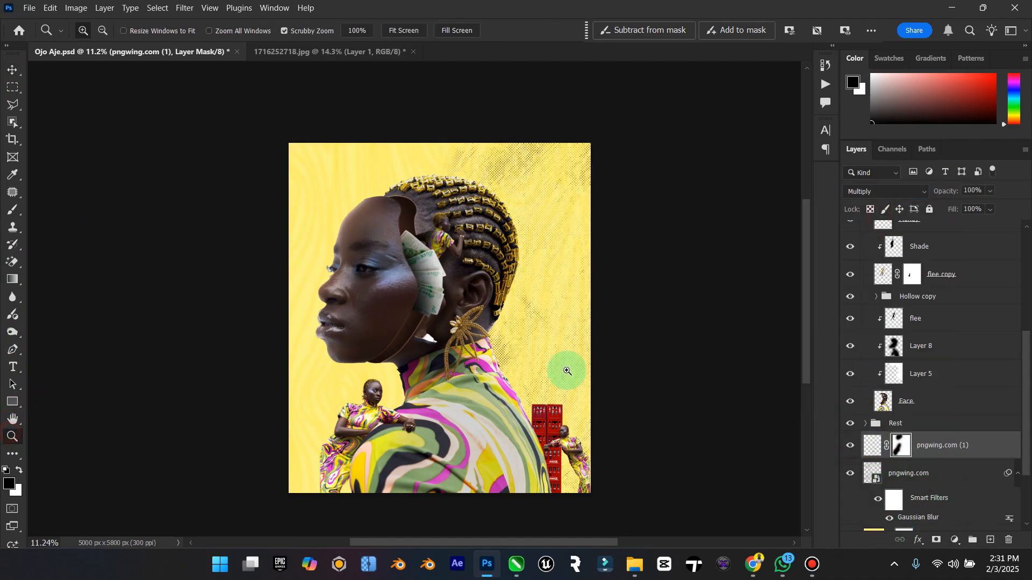
pyautogui.moveTo(562, 369)
pyautogui.mouseDown()
pyautogui.moveTo(495, 369)
pyautogui.moveTo(541, 369)
pyautogui.mouseUp()
pyautogui.click(12, 70)
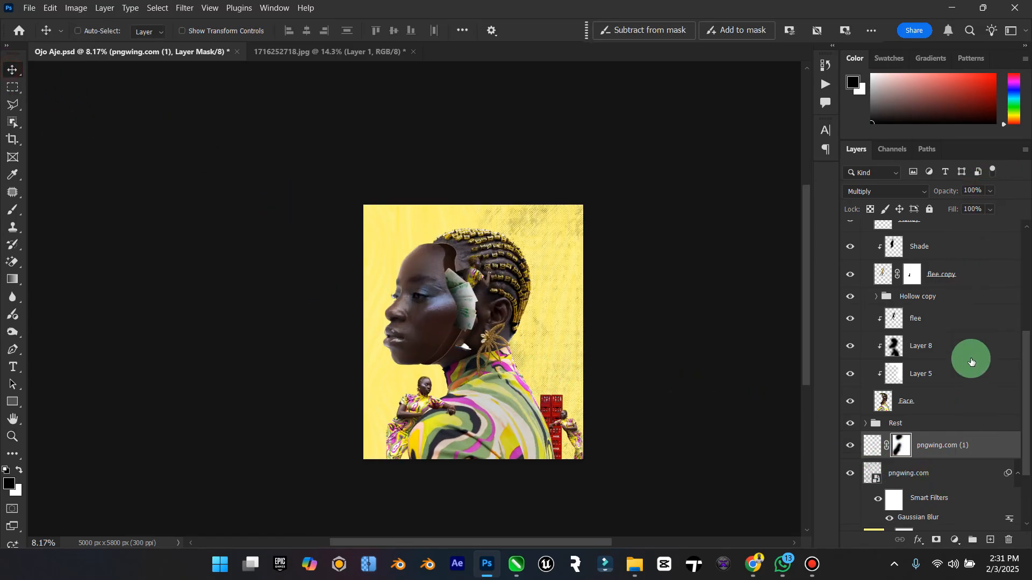
pyautogui.scroll(6, 971, 361)
pyautogui.click(865, 299)
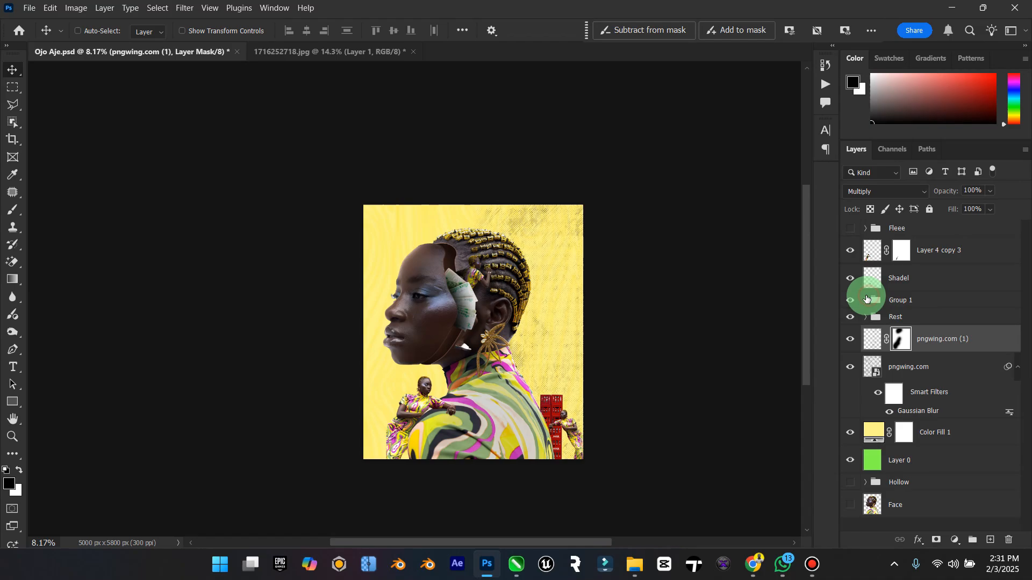
# Close the 1716252718.jpg document without saving its changes.
pyautogui.doubleClick(9, 419)
pyautogui.click(13, 434)
pyautogui.moveTo(401, 357); pyautogui.dragTo(373, 362)
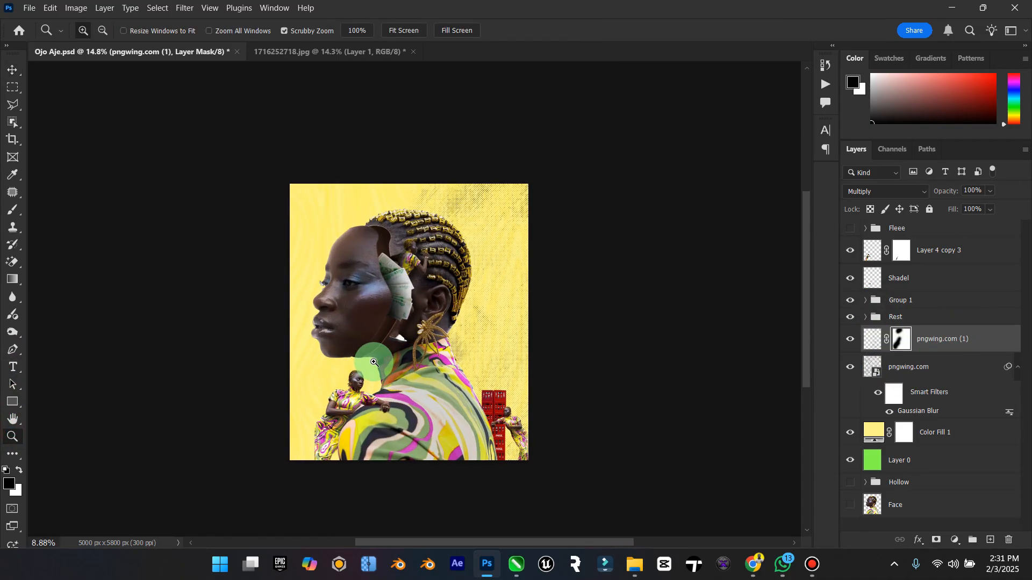
pyautogui.click(12, 71)
pyautogui.click(412, 53)
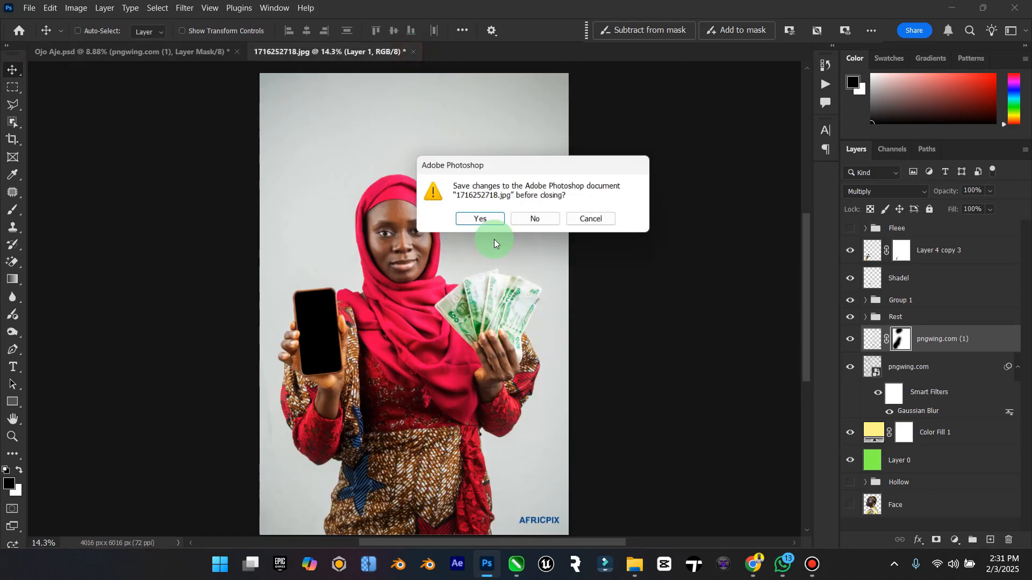
pyautogui.click(534, 221)
# Open Kobe Bryant.psd from the Elzenitho PSD folder inside Elzenitho Hub on the Desktop.
pyautogui.click(637, 565)
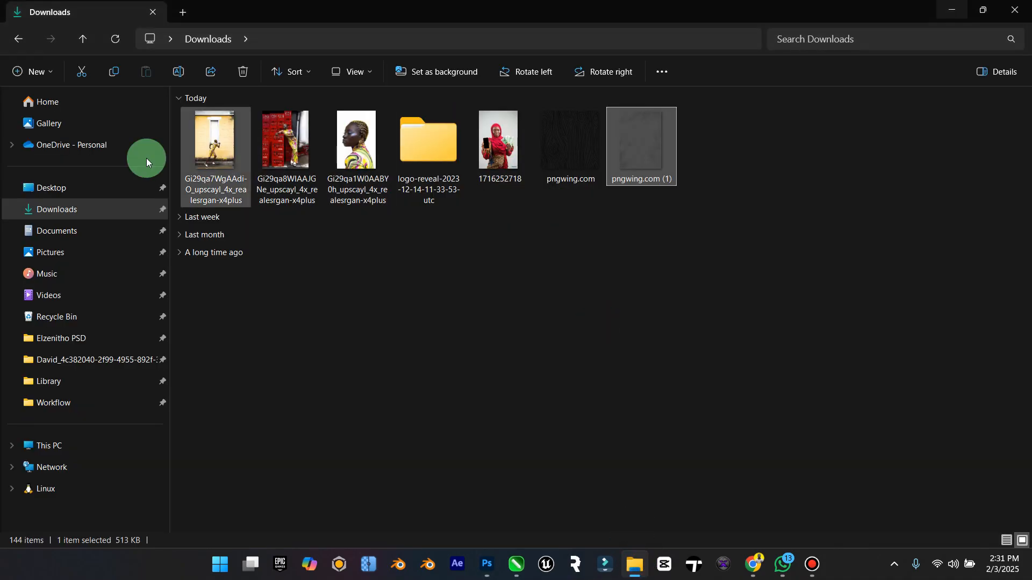
pyautogui.click(81, 194)
pyautogui.doubleClick(365, 124)
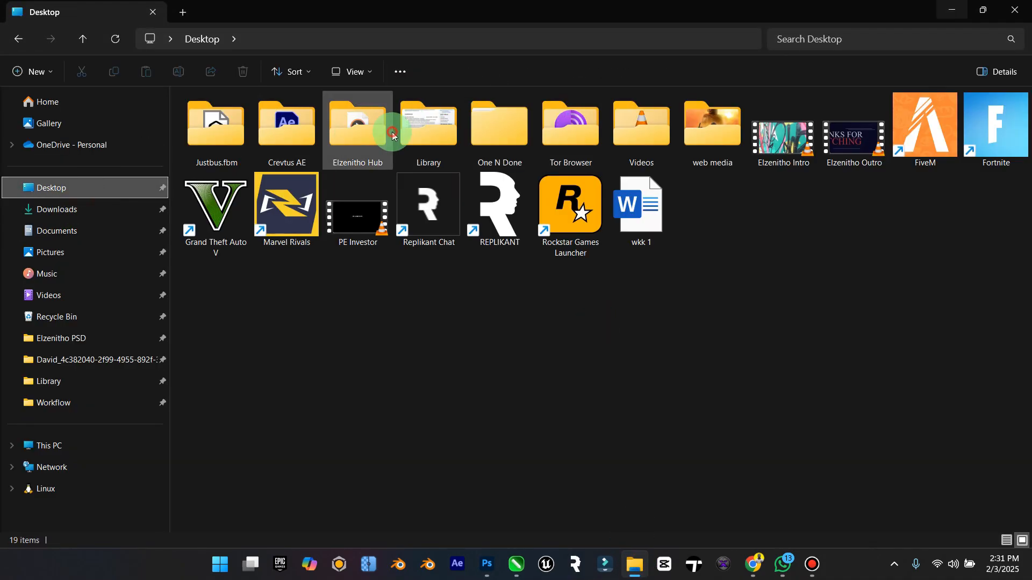
pyautogui.doubleClick(434, 134)
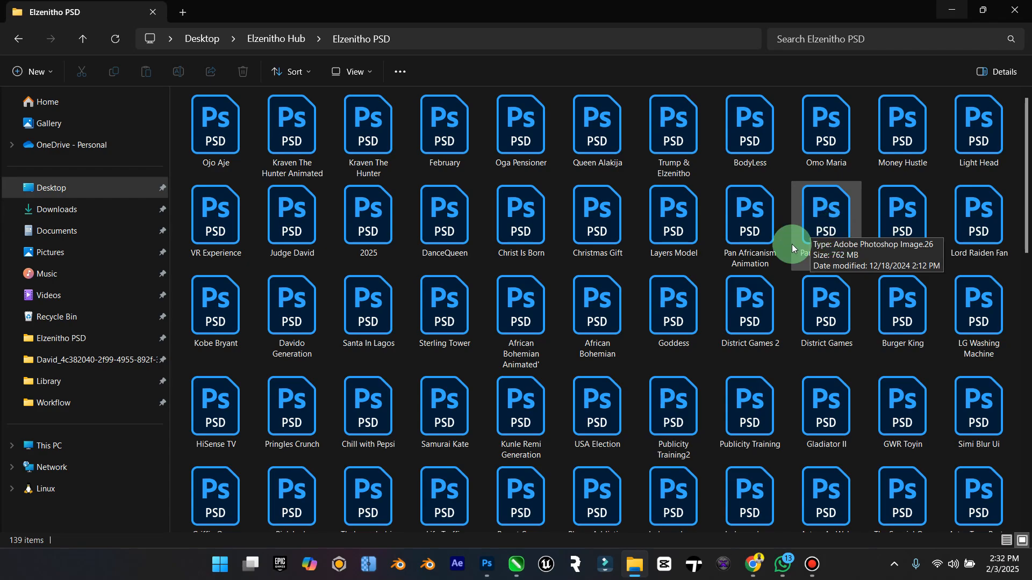
pyautogui.doubleClick(214, 291)
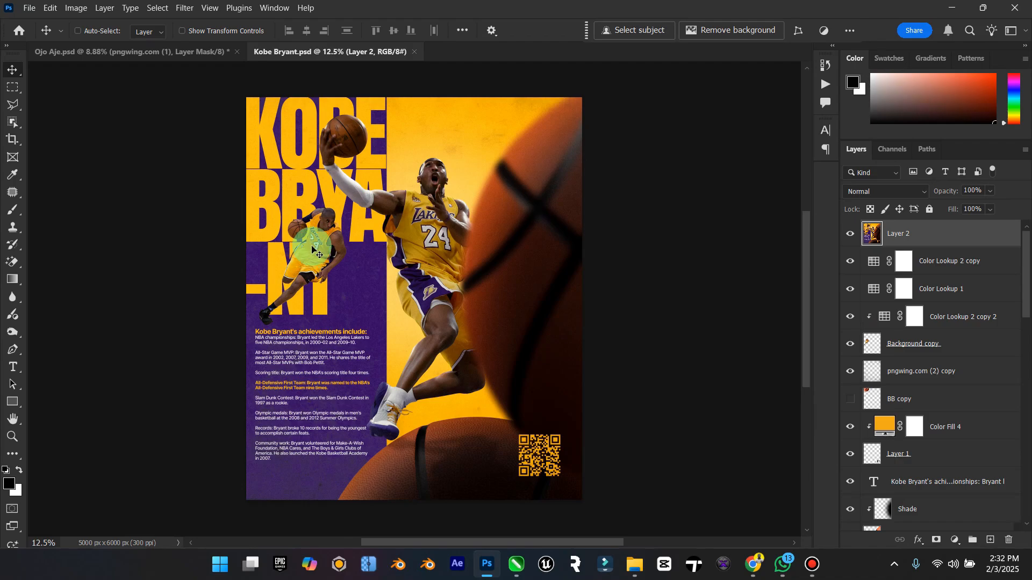
# Copy the pngwing.com (2) texture layer from Kobe Bryant.psd into the Ojo Aje poster.
pyautogui.scroll(-3, 912, 426)
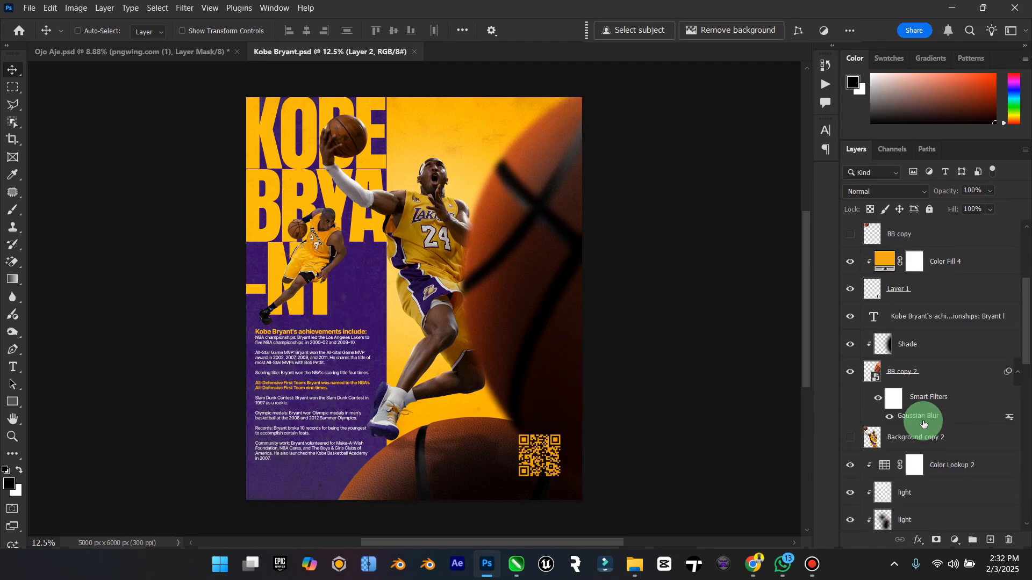
pyautogui.scroll(-8, 923, 424)
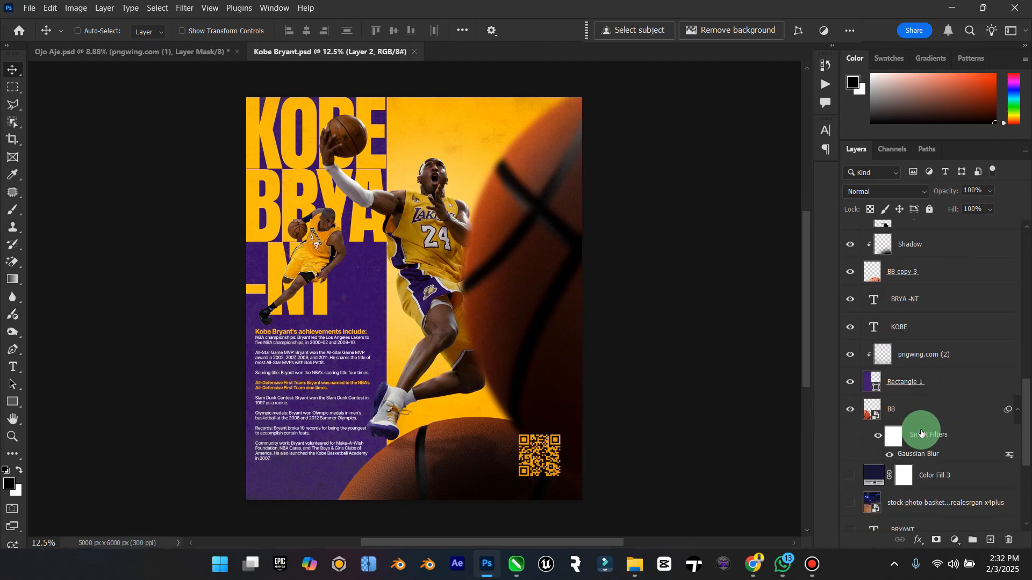
pyautogui.scroll(4, 921, 430)
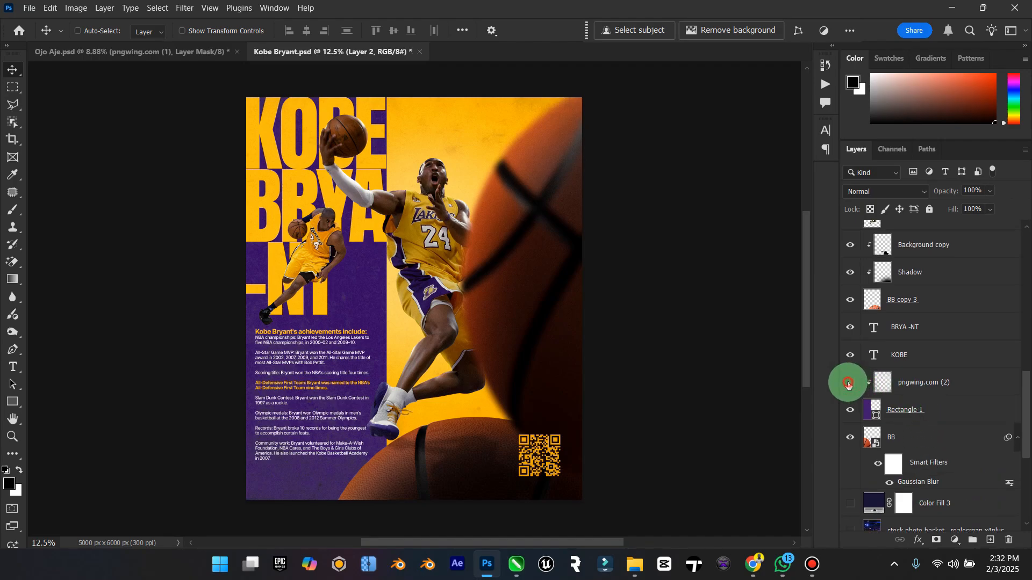
pyautogui.click(920, 384)
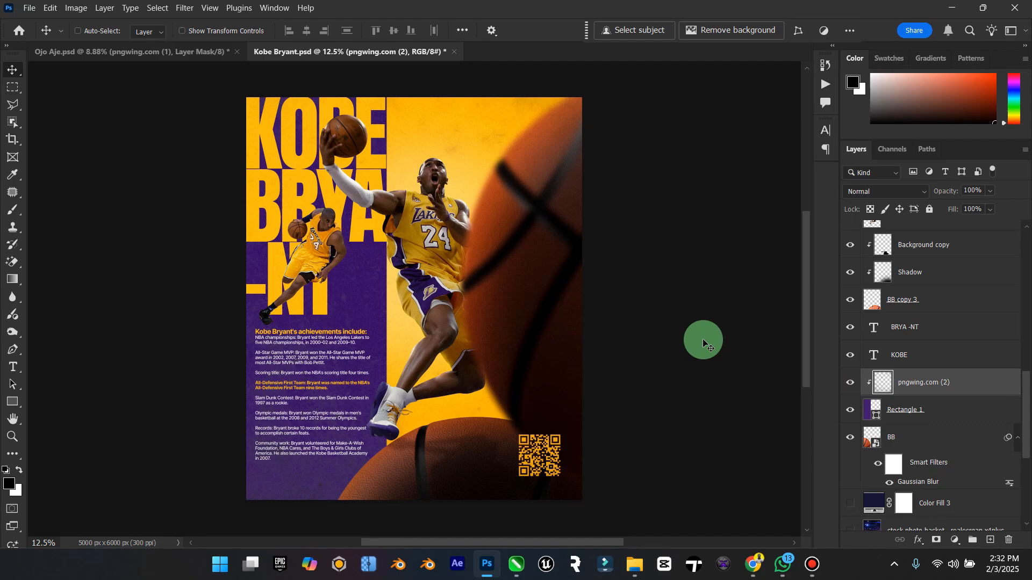
pyautogui.click(172, 57)
pyautogui.moveTo(283, 146); pyautogui.dragTo(404, 294)
# Place the copied texture layer directly below the Fleee group, position it over the poster and scale it to about 112%.
pyautogui.moveTo(942, 340); pyautogui.dragTo(946, 236)
pyautogui.moveTo(450, 296); pyautogui.dragTo(495, 396)
pyautogui.hotkey('ctrl', 't')
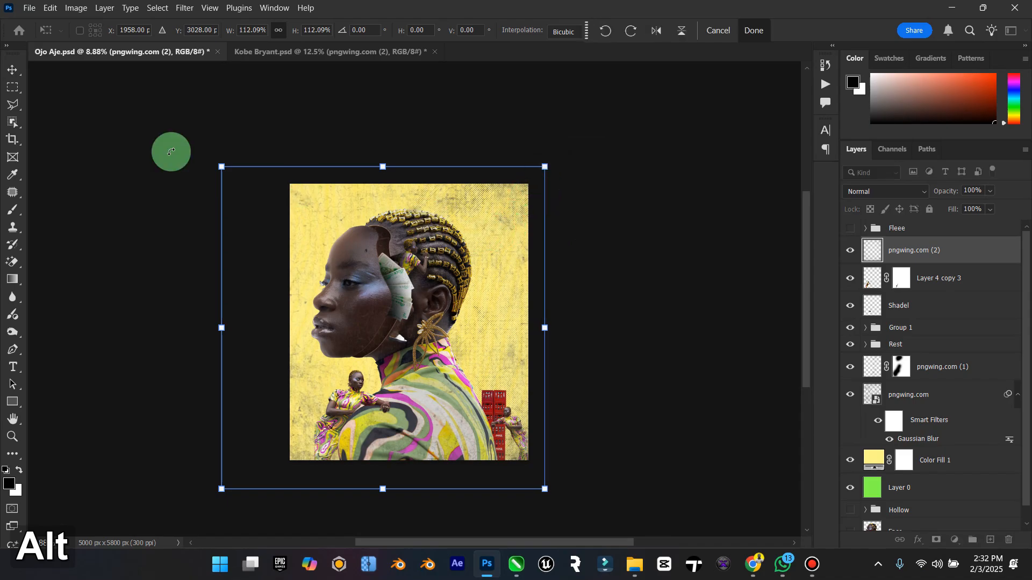
pyautogui.click(12, 70)
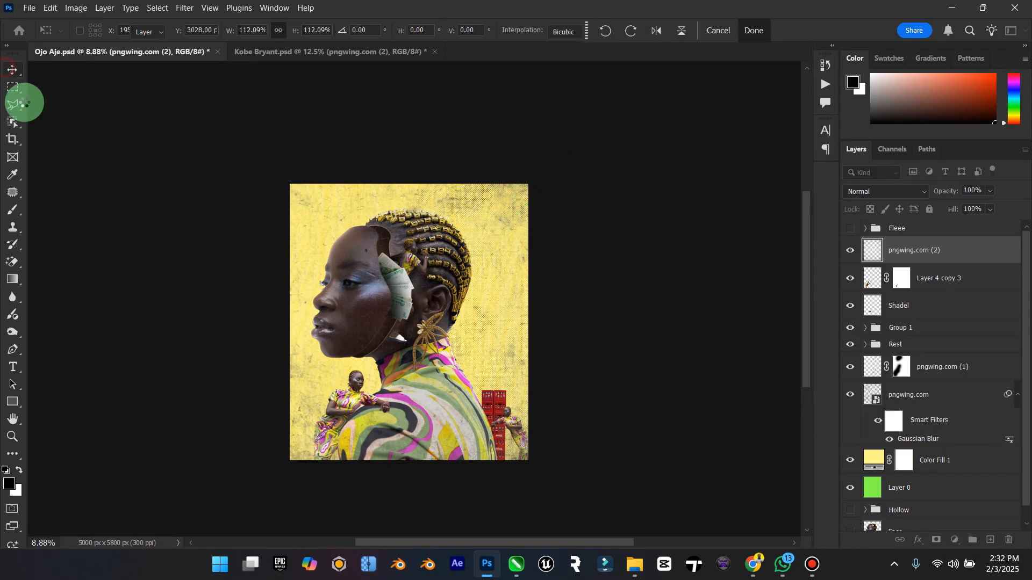
pyautogui.doubleClick(13, 419)
pyautogui.click(13, 436)
pyautogui.moveTo(509, 404); pyautogui.dragTo(478, 410)
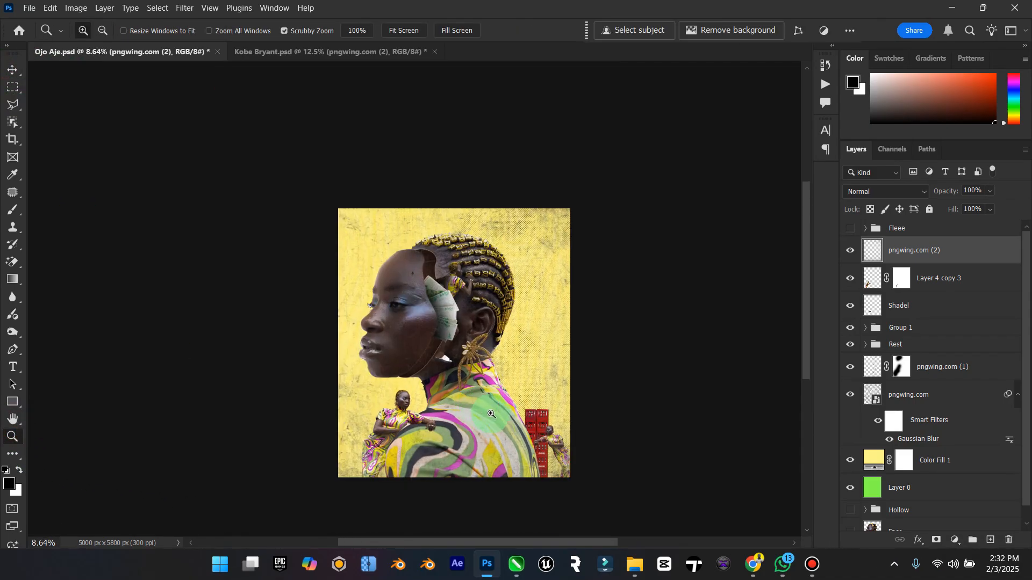
pyautogui.click(13, 70)
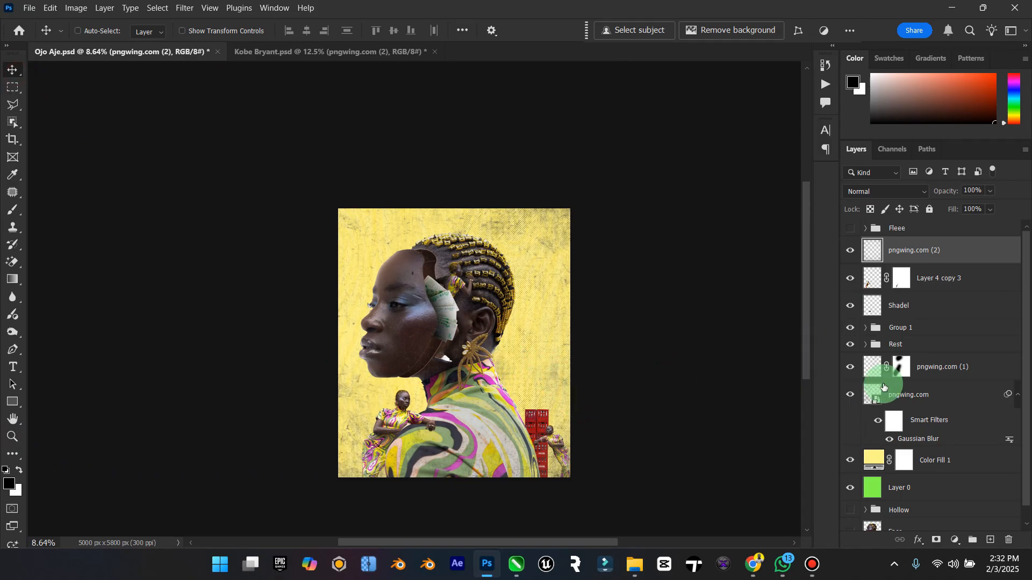
# Set the pngwing.com (2) texture to Multiply with 52% opacity and 65% fill, and compare the artwork with it hidden and shown.
pyautogui.click(902, 192)
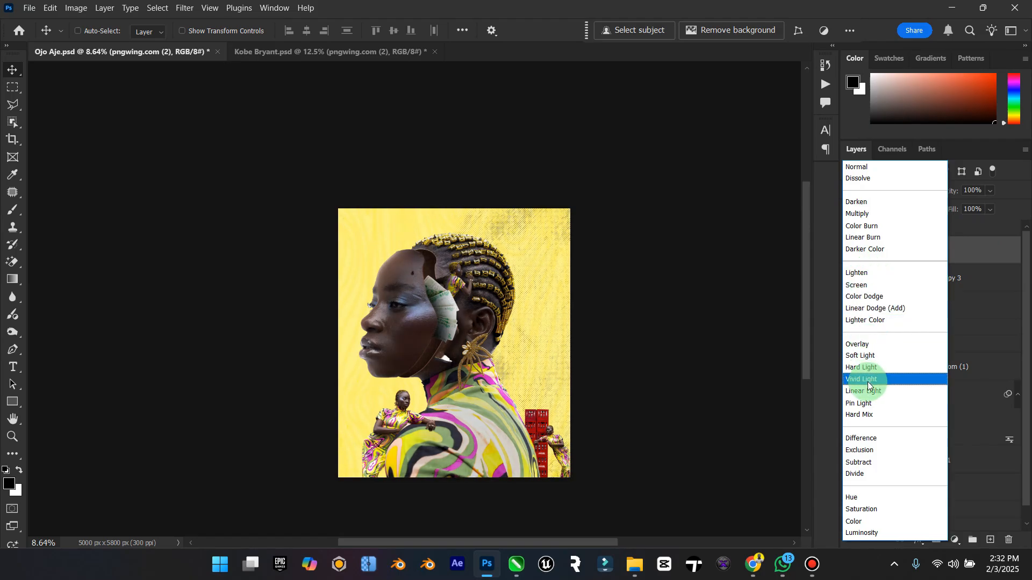
pyautogui.click(883, 213)
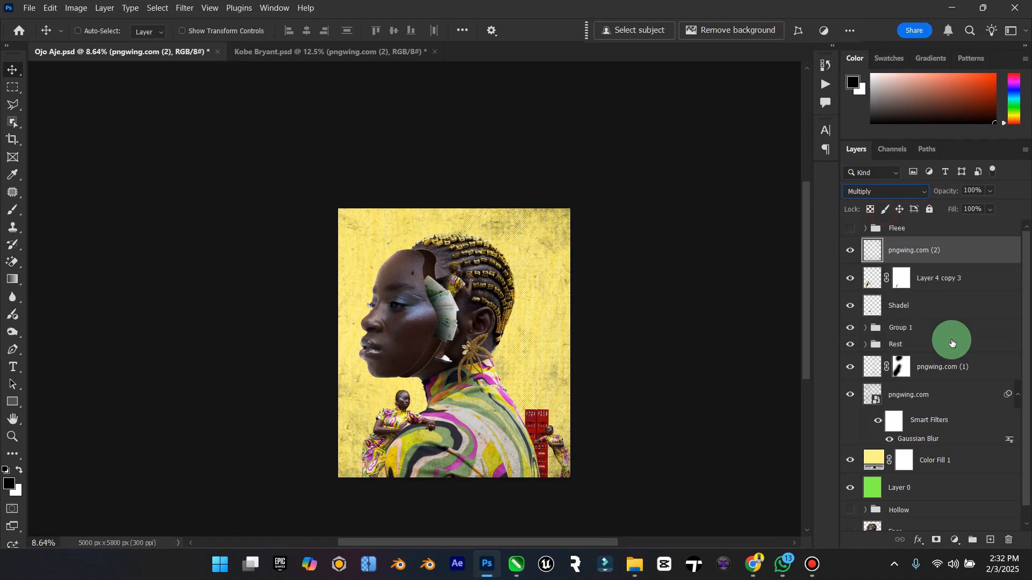
pyautogui.click(989, 191)
pyautogui.moveTo(981, 206); pyautogui.dragTo(975, 208)
pyautogui.click(976, 250)
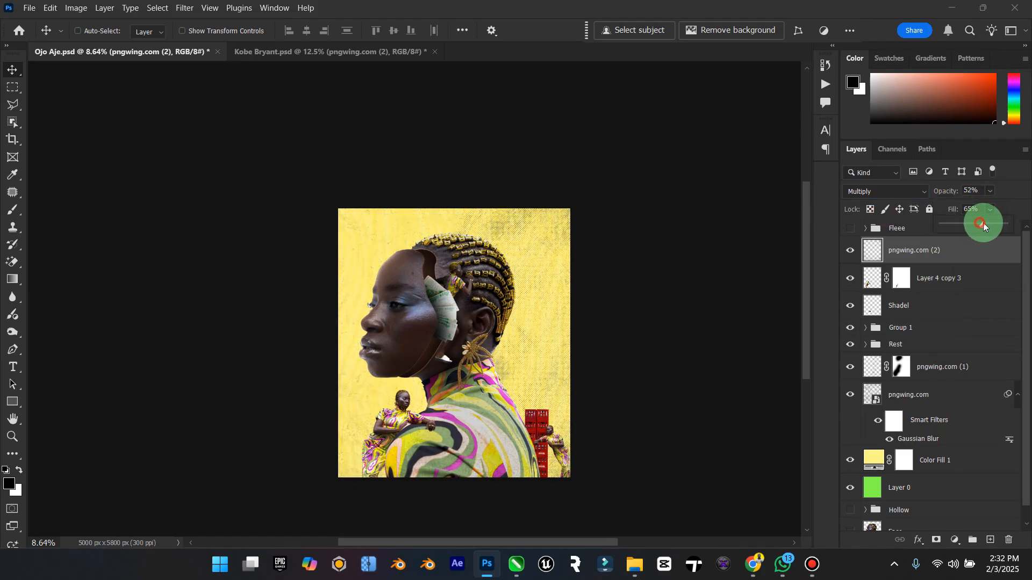
pyautogui.click(849, 254)
pyautogui.click(850, 254)
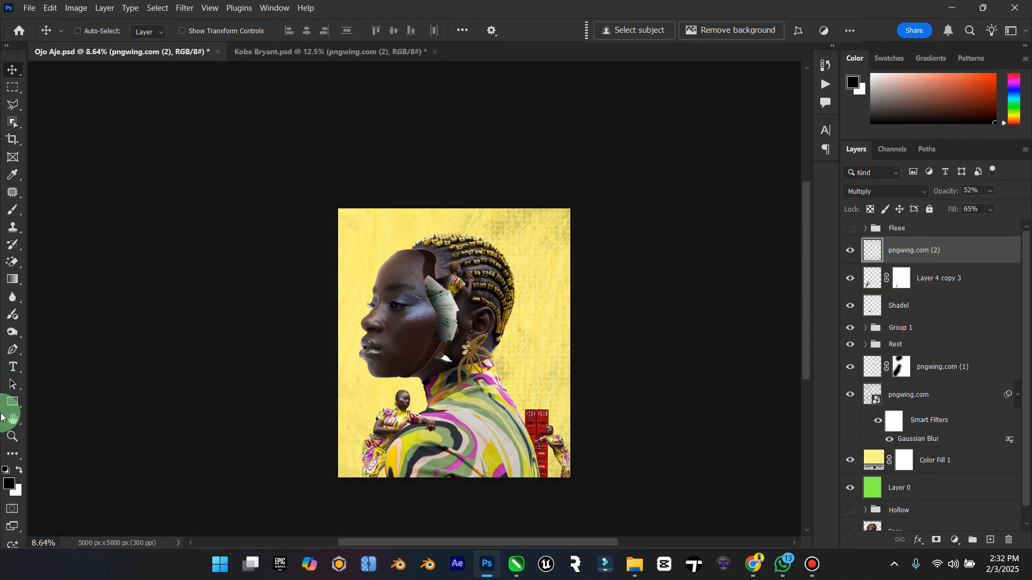
# Add a layer mask to pngwing.com (2) and brush black with the 1500 px brush over the woman's head and clothing.
pyautogui.click(13, 436)
pyautogui.hotkey('ctrl', '0')
pyautogui.click(470, 327)
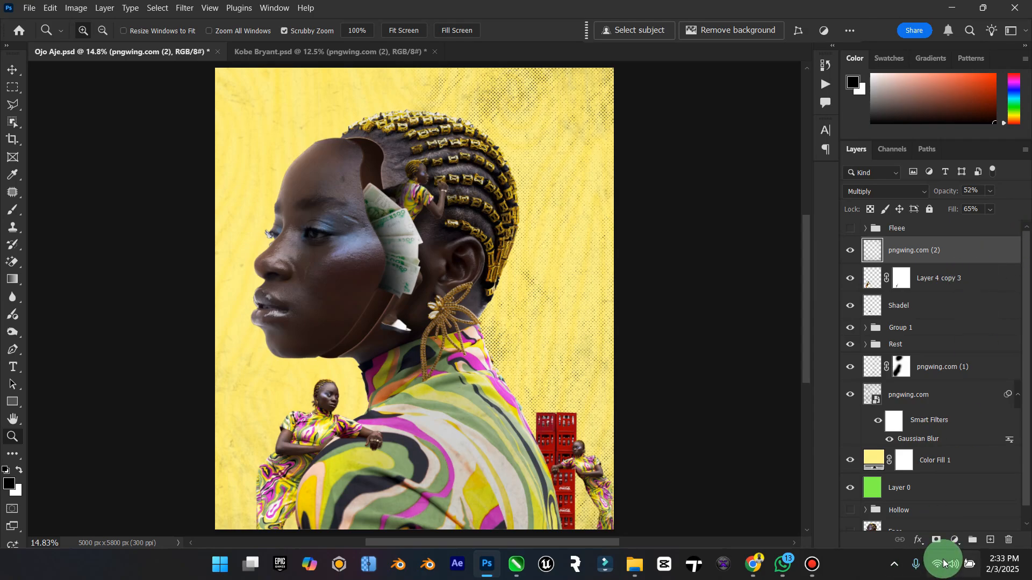
pyautogui.click(939, 541)
pyautogui.click(12, 210)
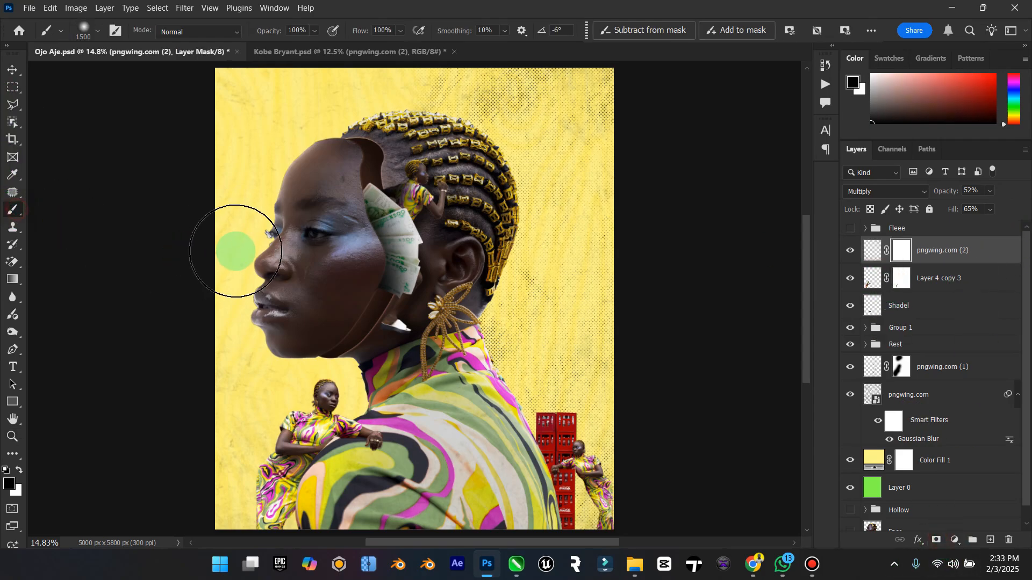
pyautogui.click(358, 279)
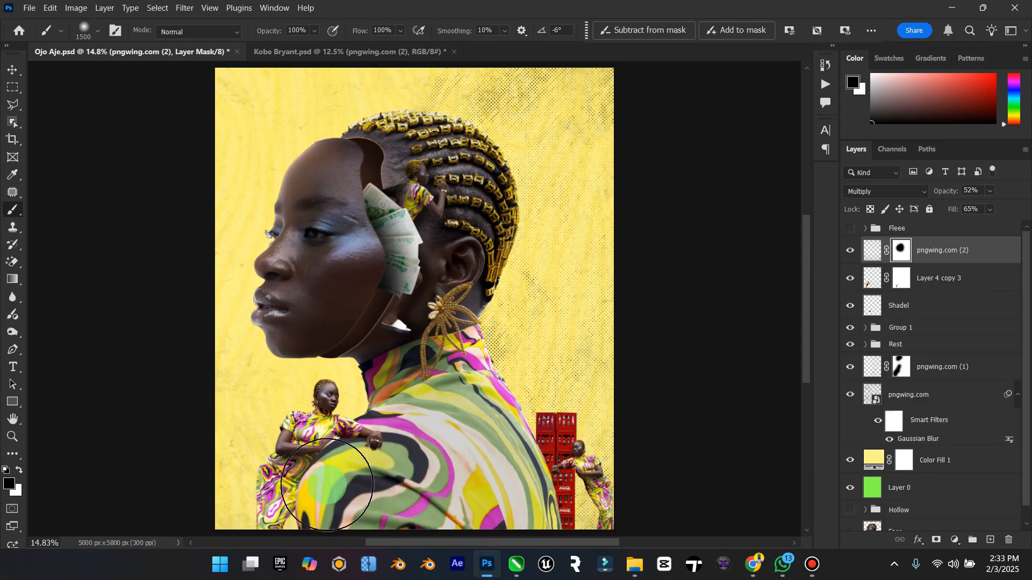
pyautogui.moveTo(409, 517)
pyautogui.mouseDown()
pyautogui.moveTo(445, 524)
pyautogui.moveTo(472, 507)
pyautogui.moveTo(483, 479)
pyautogui.moveTo(464, 406)
pyautogui.moveTo(438, 471)
pyautogui.moveTo(433, 421)
pyautogui.mouseUp()
# Collapse the smart filters under the pngwing.com layer and compare the poster with pngwing.com (1) hidden and shown.
pyautogui.click(11, 418)
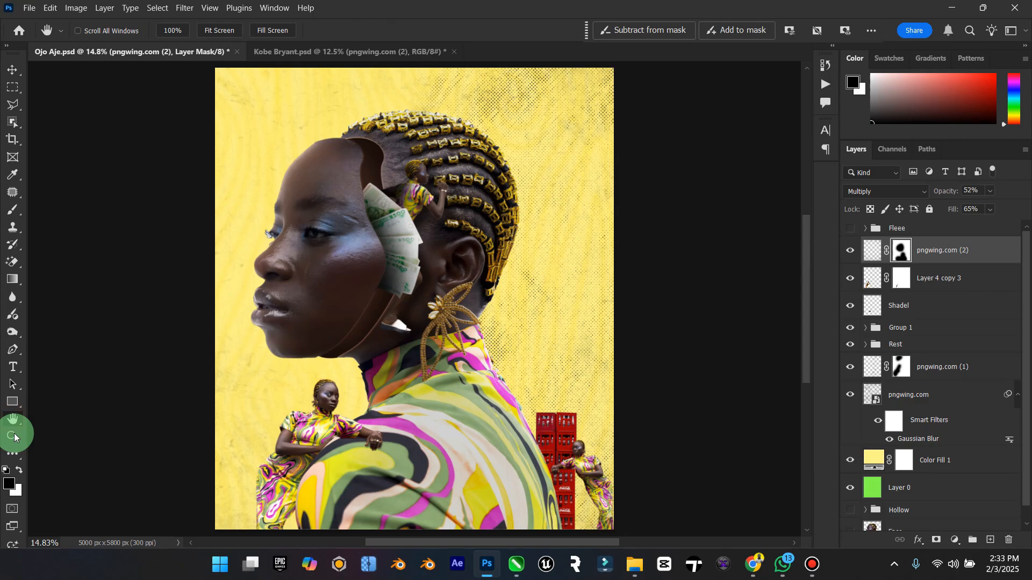
pyautogui.click(14, 437)
pyautogui.moveTo(431, 372)
pyautogui.mouseDown()
pyautogui.moveTo(396, 378)
pyautogui.moveTo(414, 379)
pyautogui.mouseUp()
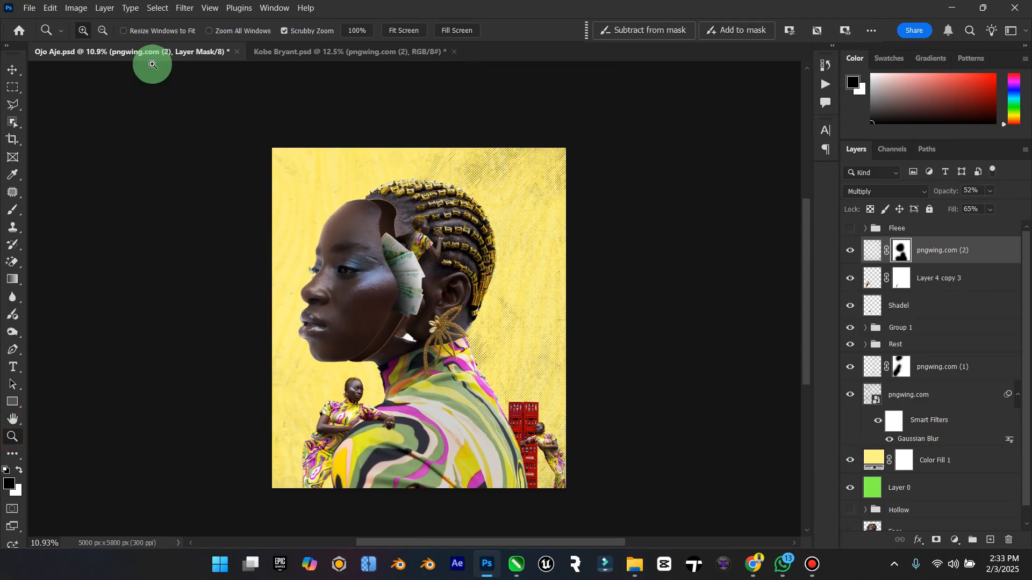
pyautogui.click(12, 69)
pyautogui.scroll(-1, 924, 359)
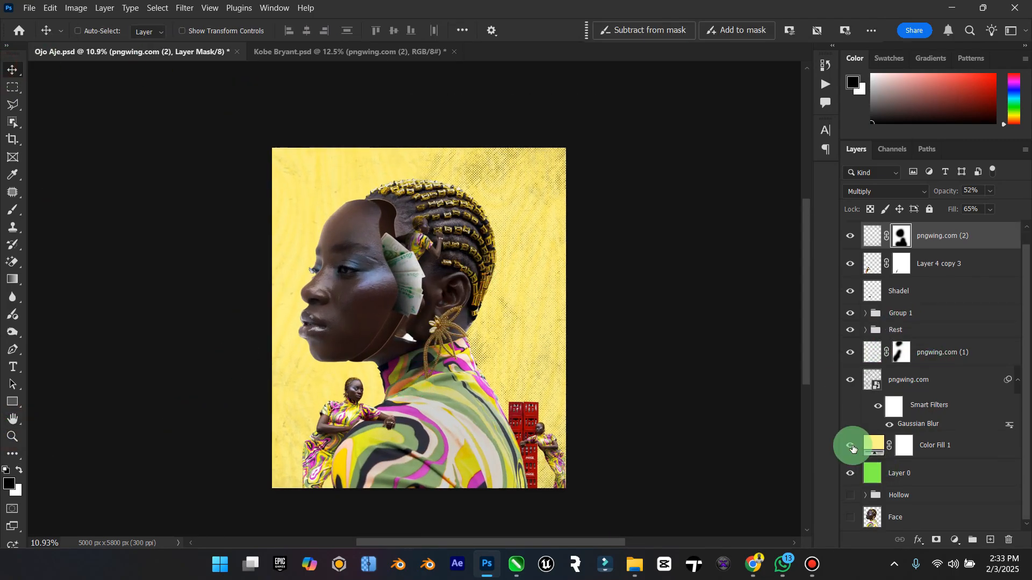
pyautogui.click(1017, 381)
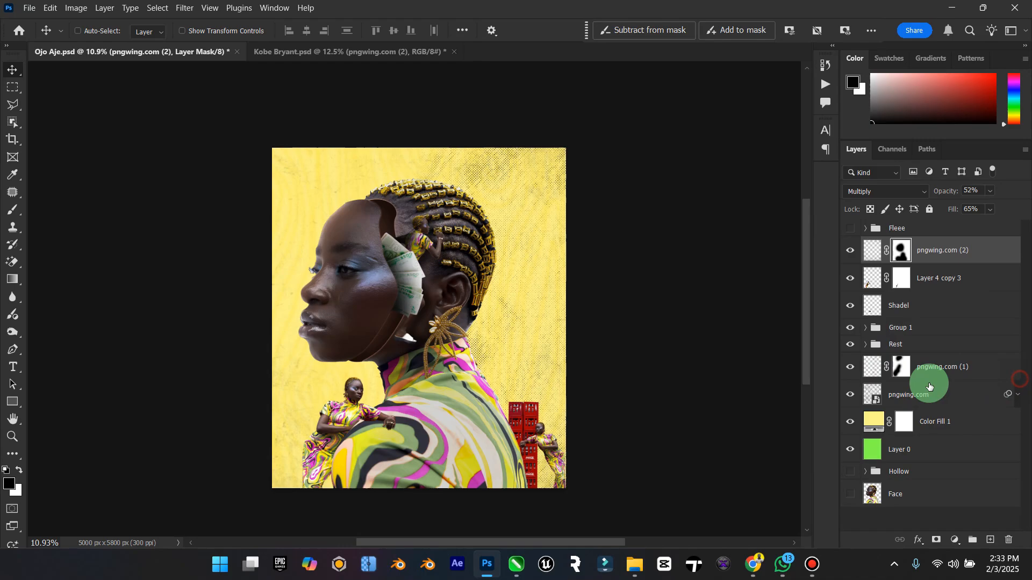
pyautogui.click(850, 370)
pyautogui.click(851, 369)
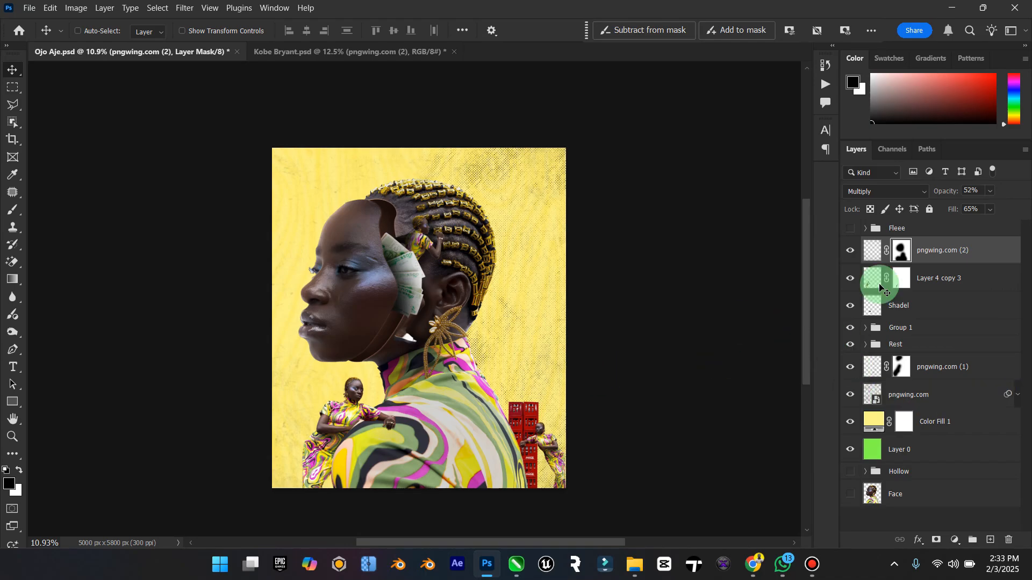
# Apply Brightness/Contrast to the Money layer inside Group 1 with brightness -75 and contrast 33.
pyautogui.scroll(2, 904, 318)
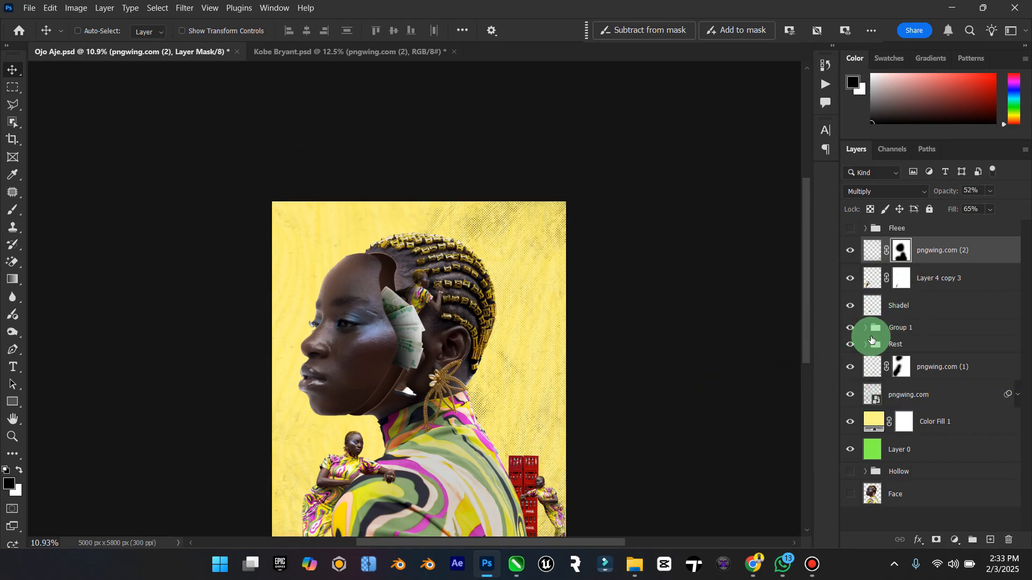
pyautogui.click(865, 329)
pyautogui.scroll(-2, 912, 429)
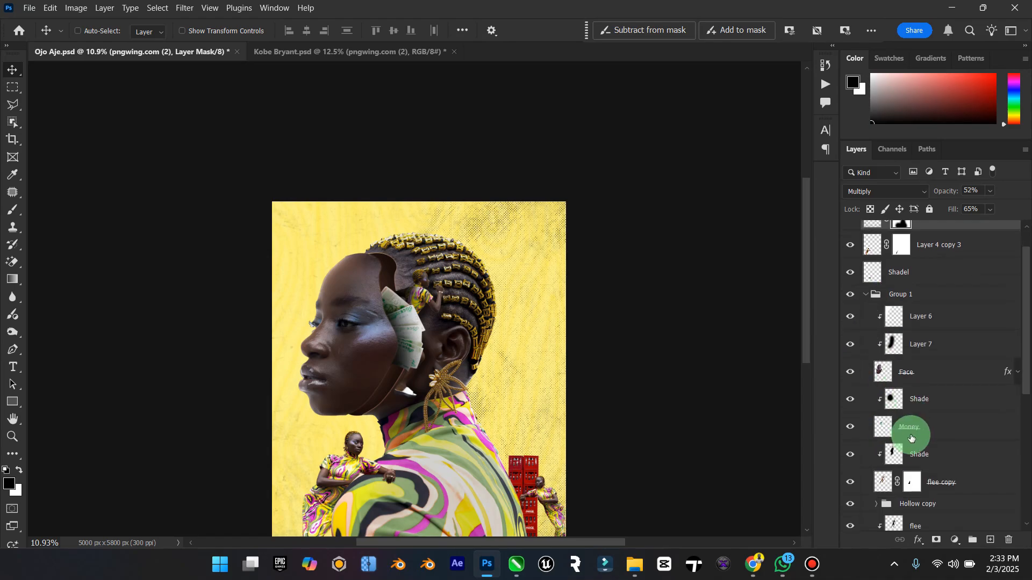
pyautogui.click(912, 427)
pyautogui.click(76, 7)
pyautogui.moveTo(143, 42)
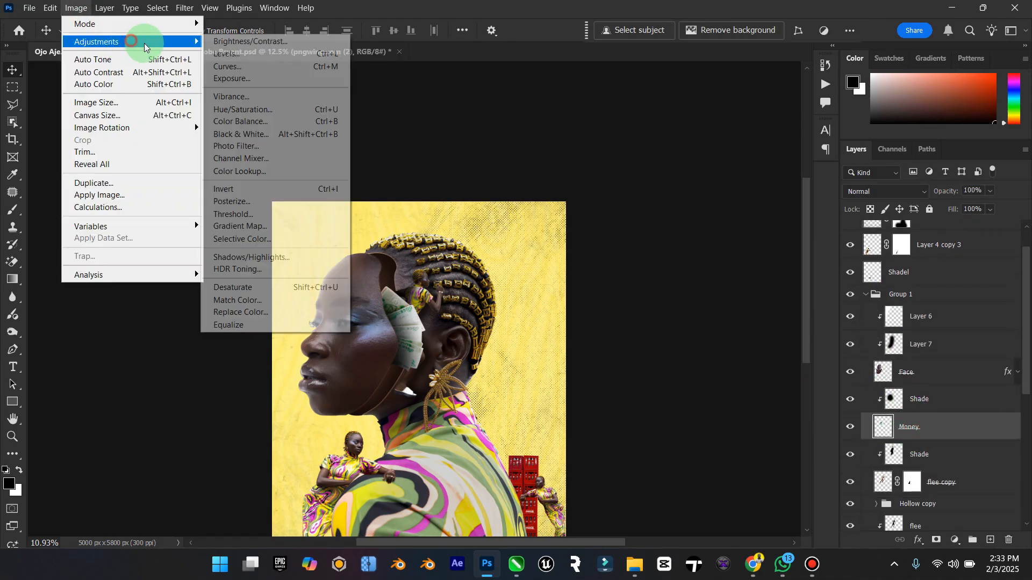
pyautogui.click(245, 42)
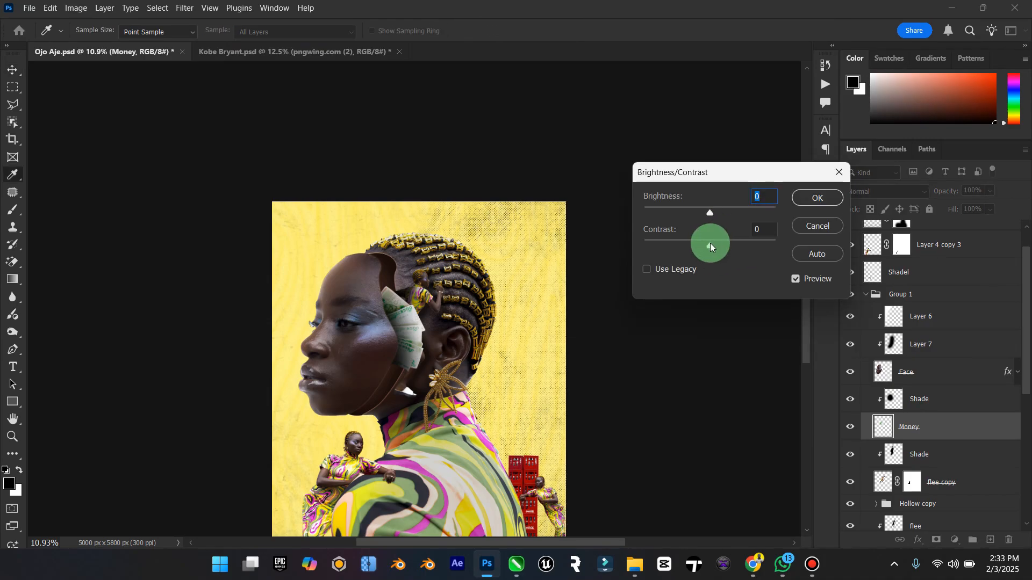
pyautogui.click(731, 244)
pyautogui.moveTo(708, 207); pyautogui.dragTo(682, 204)
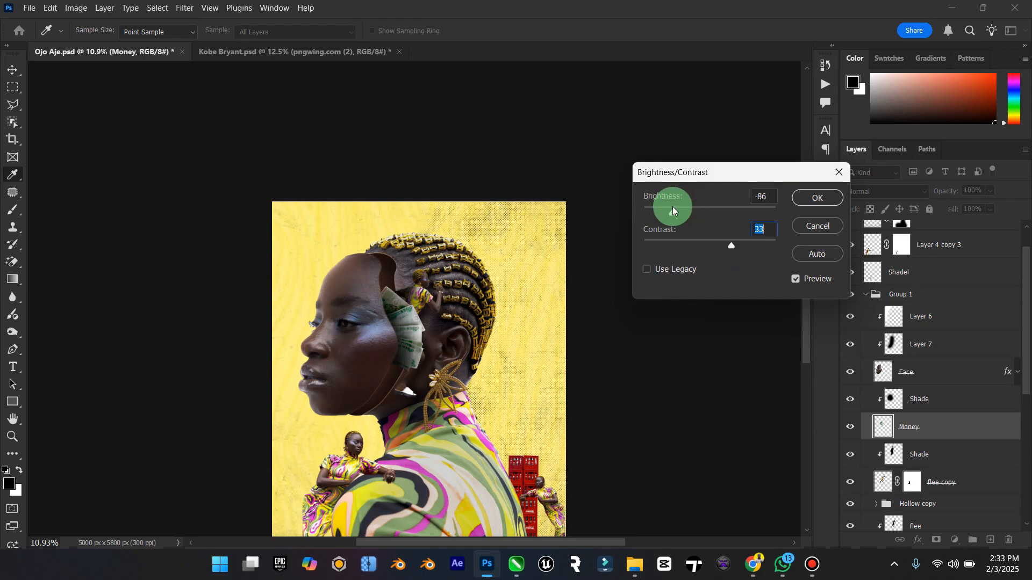
pyautogui.moveTo(673, 206); pyautogui.dragTo(677, 208)
pyautogui.click(814, 199)
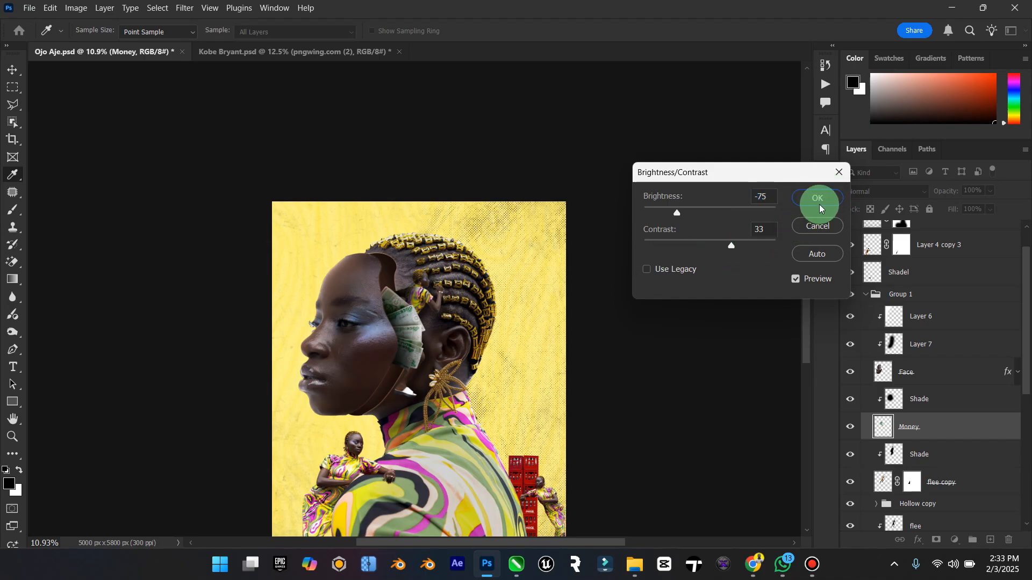
pyautogui.press('v')
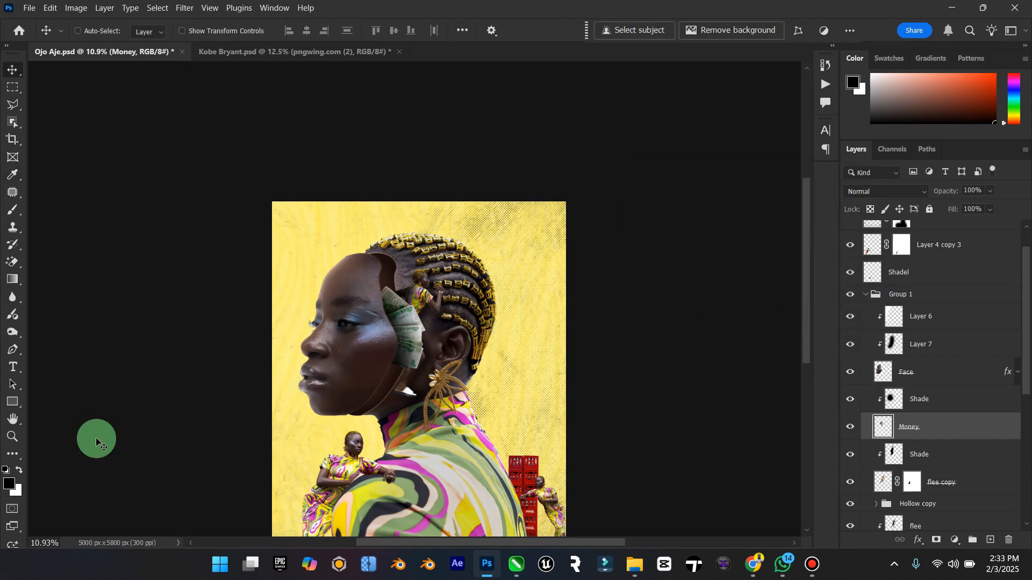
pyautogui.click(11, 435)
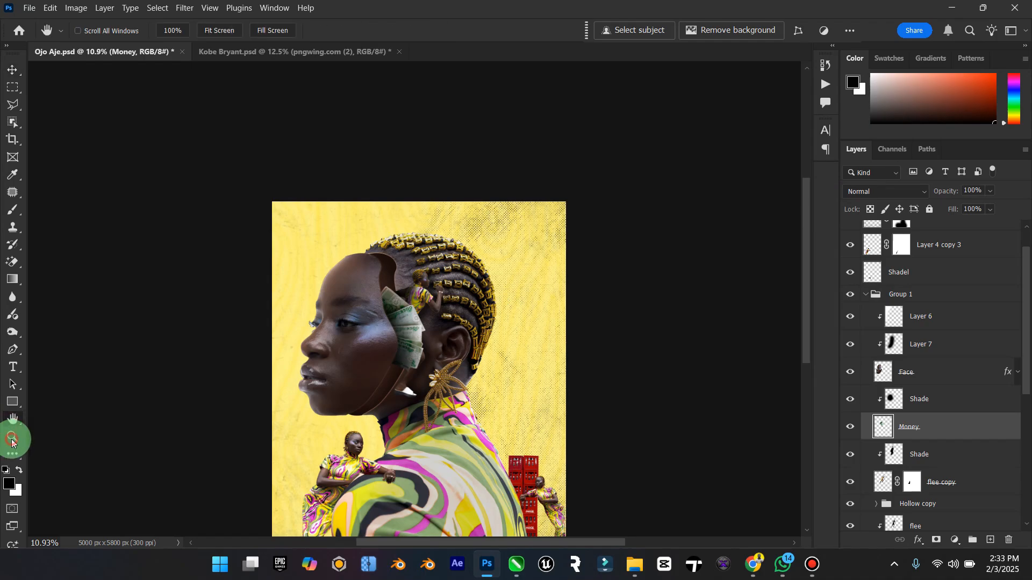
pyautogui.click(15, 424)
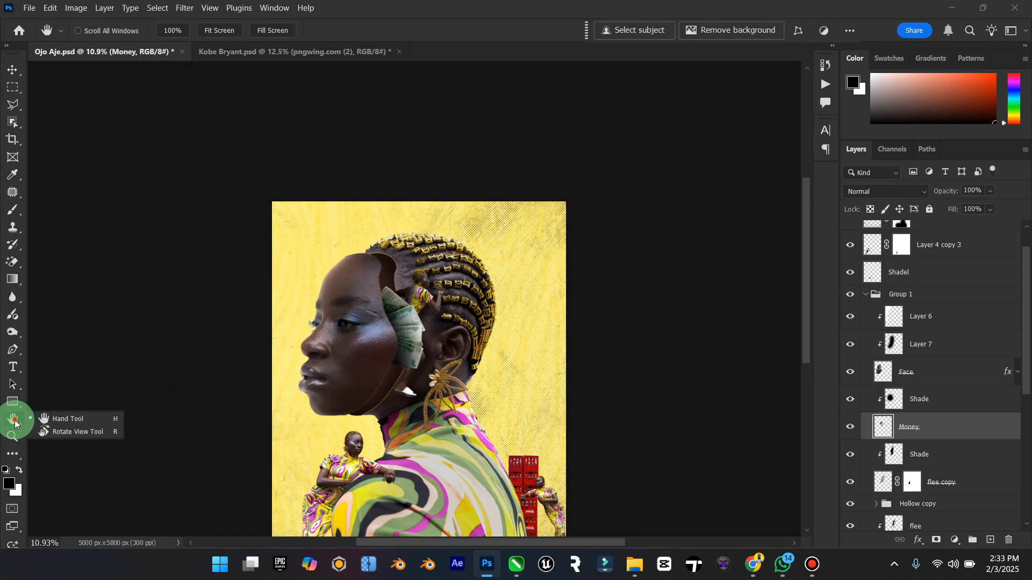
pyautogui.doubleClick(16, 423)
pyautogui.click(19, 434)
pyautogui.moveTo(498, 336); pyautogui.dragTo(476, 342)
pyautogui.click(6, 78)
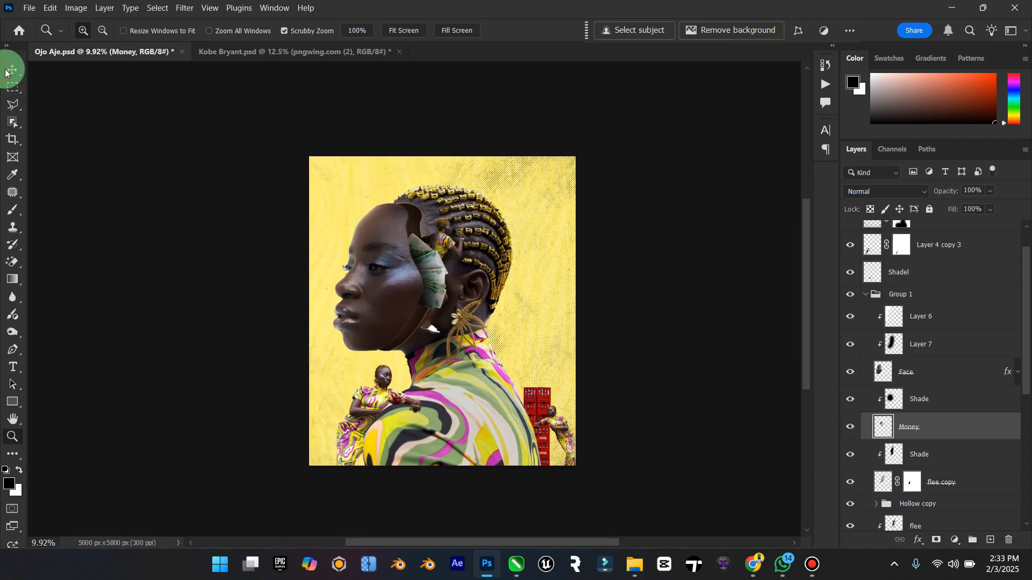
# Switch to the X challenge post in Chrome, open the profile given as the image credit and browse its posts.
pyautogui.click(759, 565)
pyautogui.click(438, 15)
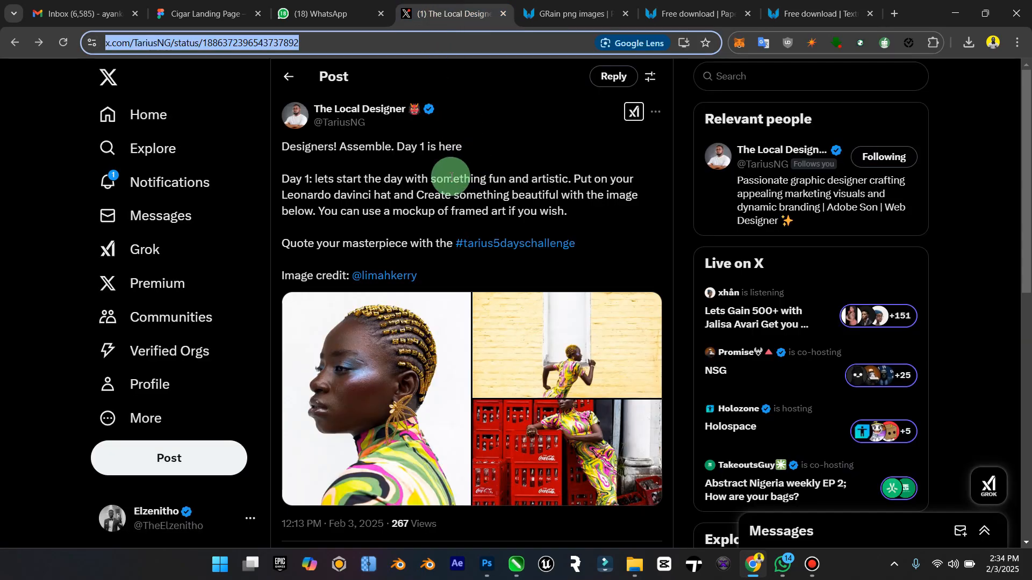
pyautogui.click(384, 274)
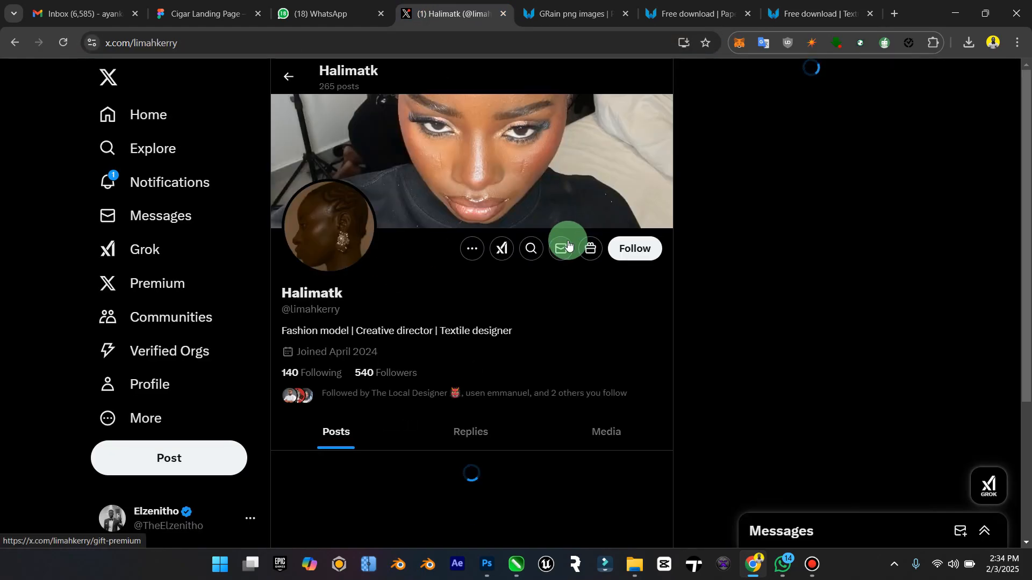
pyautogui.scroll(-10, 440, 338)
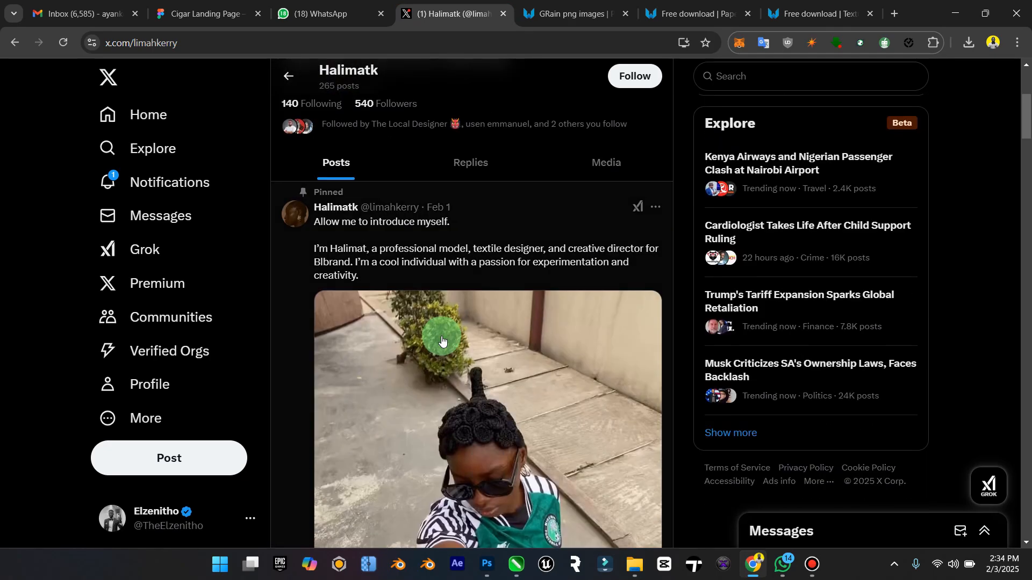
pyautogui.scroll(-13, 441, 339)
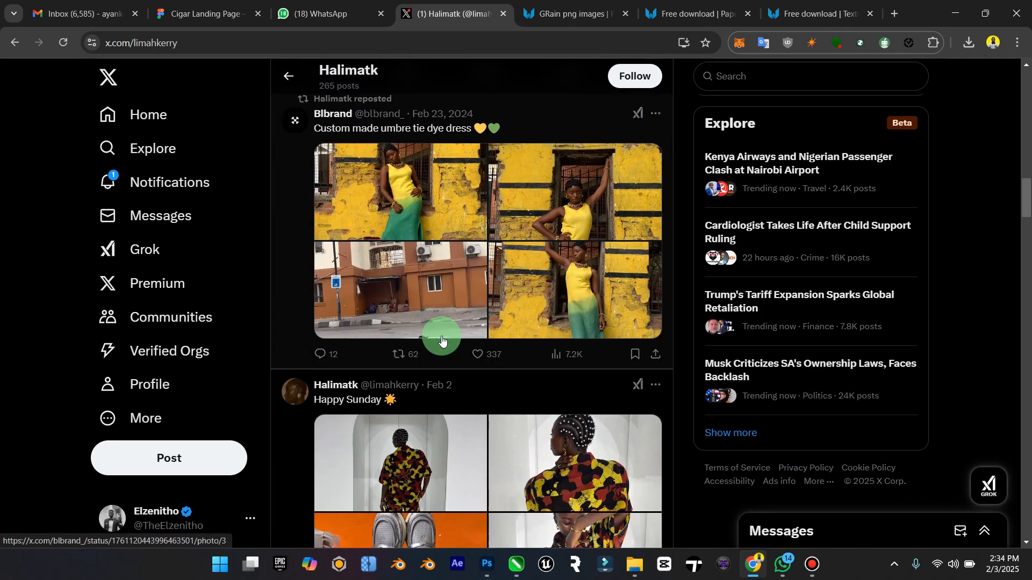
pyautogui.scroll(-10, 427, 247)
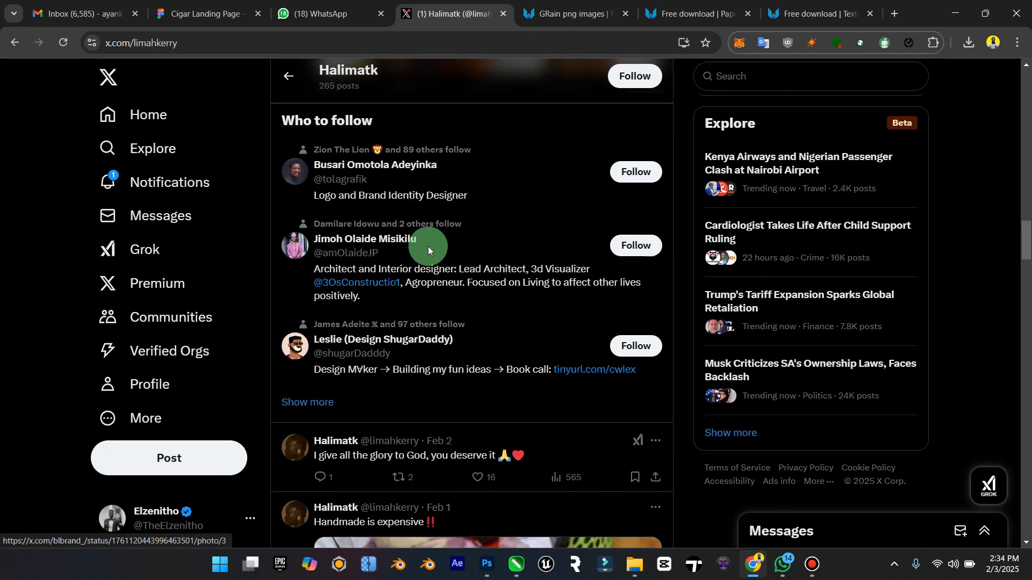
# Search Google for "monday in yoruba" and copy the word Ọjọ́-Ajé from the overview.
pyautogui.scroll(2, 428, 246)
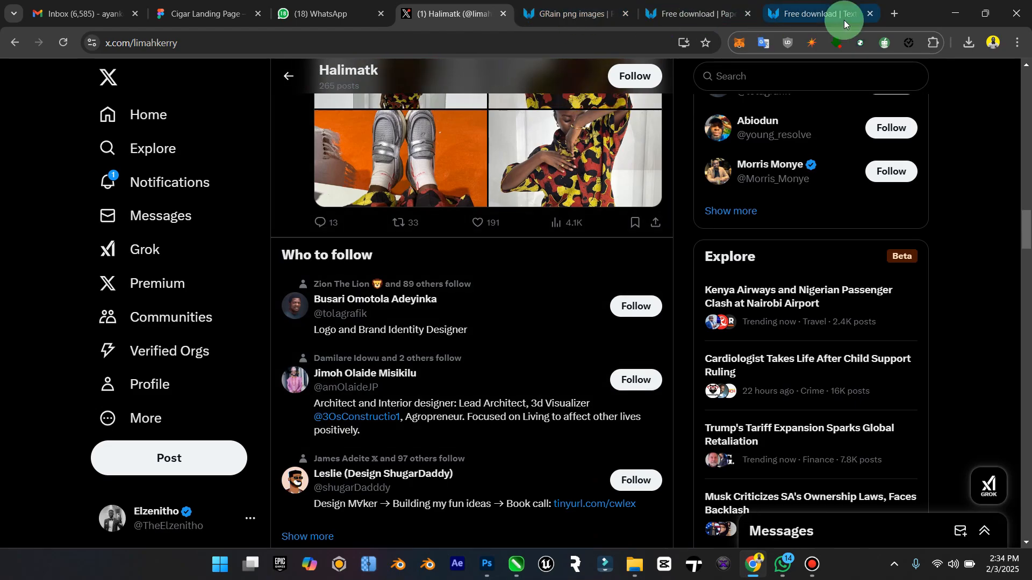
pyautogui.click(847, 20)
pyautogui.click(454, 86)
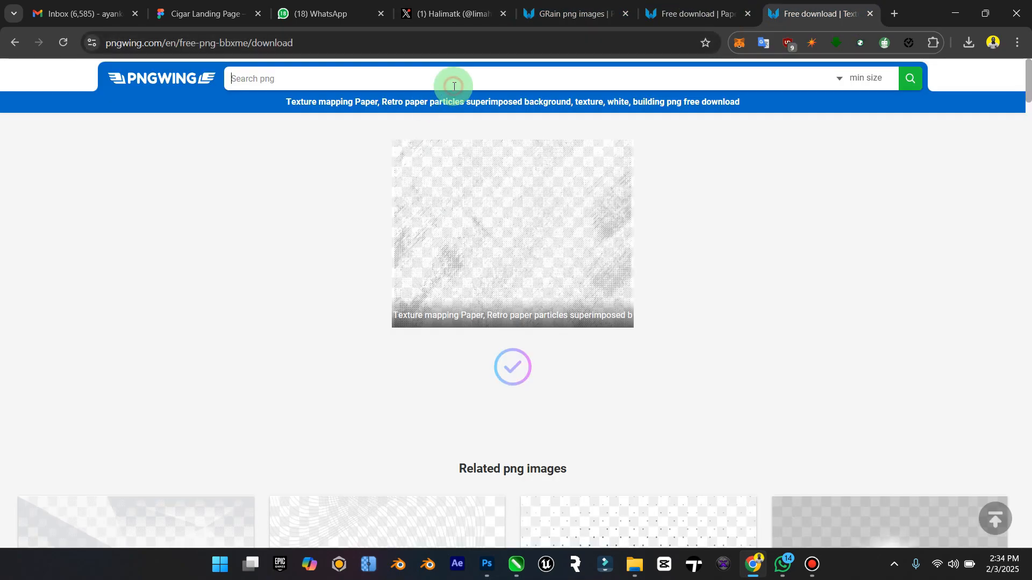
pyautogui.click(444, 48)
pyautogui.press('capslock')
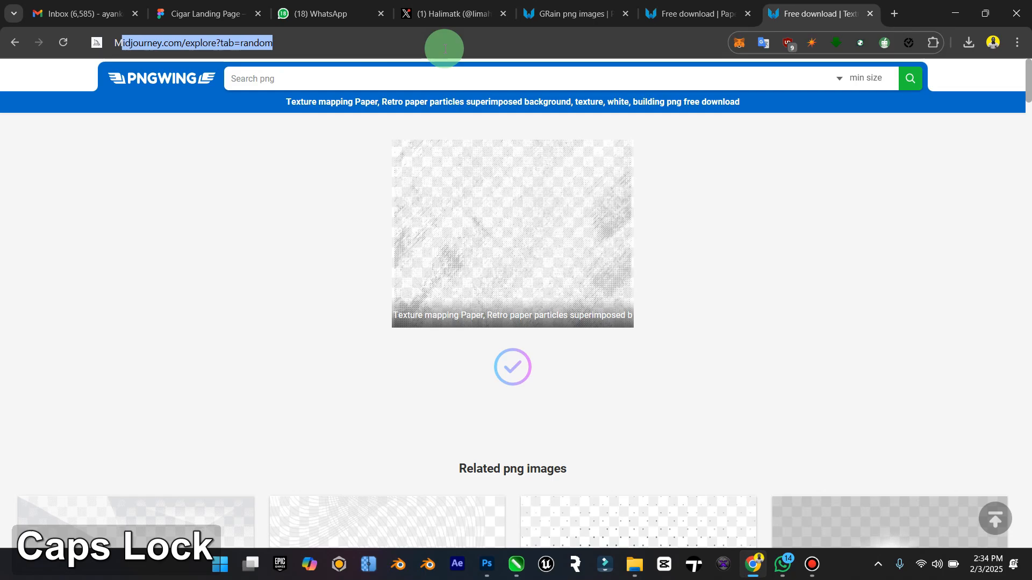
pyautogui.write('Monday')
pyautogui.press('Return')
pyautogui.press('capslock')
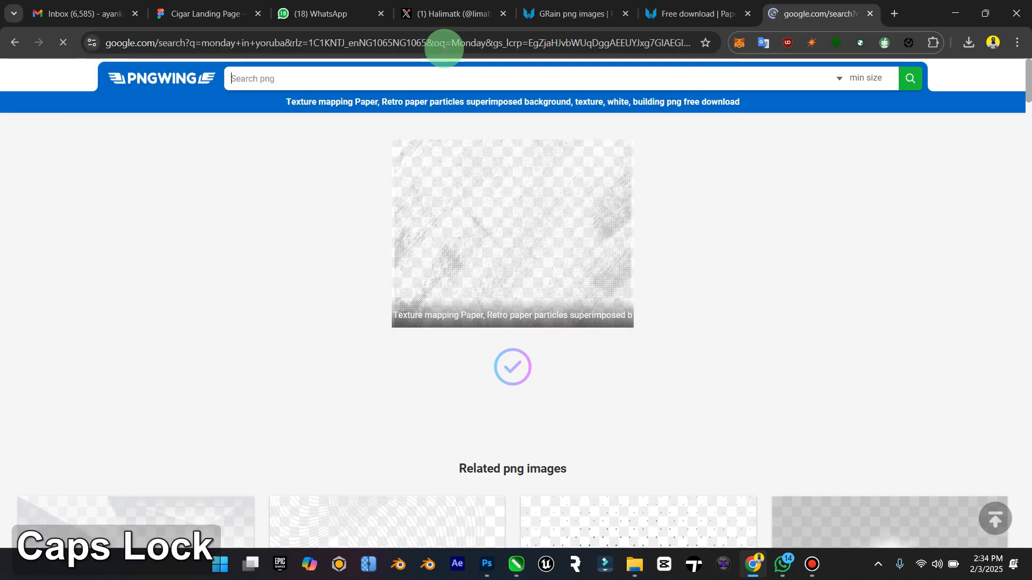
pyautogui.moveTo(254, 189); pyautogui.dragTo(290, 205)
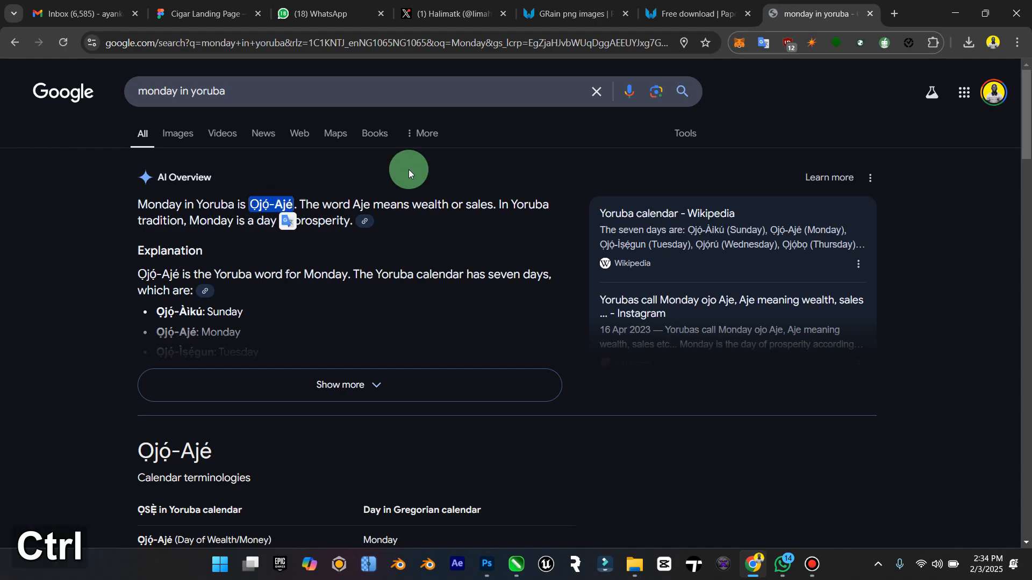
pyautogui.hotkey('ctrl', 'c')
# Switch to Photoshop, collapse Group 1 and paste the copied Ọjọ́-Ajé as a horizontal text layer above the Shadel layer, near the poster's top edge.
pyautogui.click(971, 17)
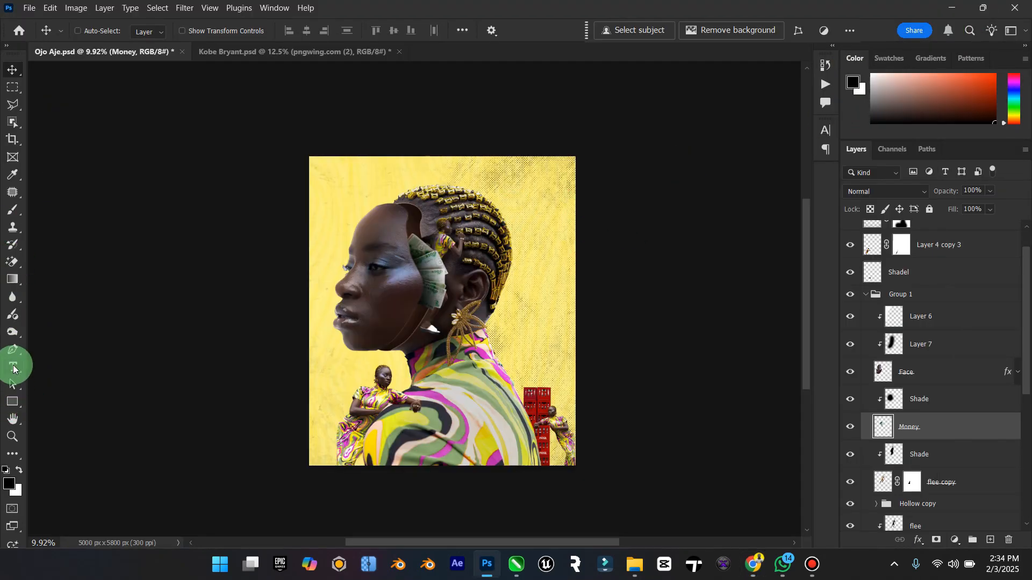
pyautogui.click(869, 297)
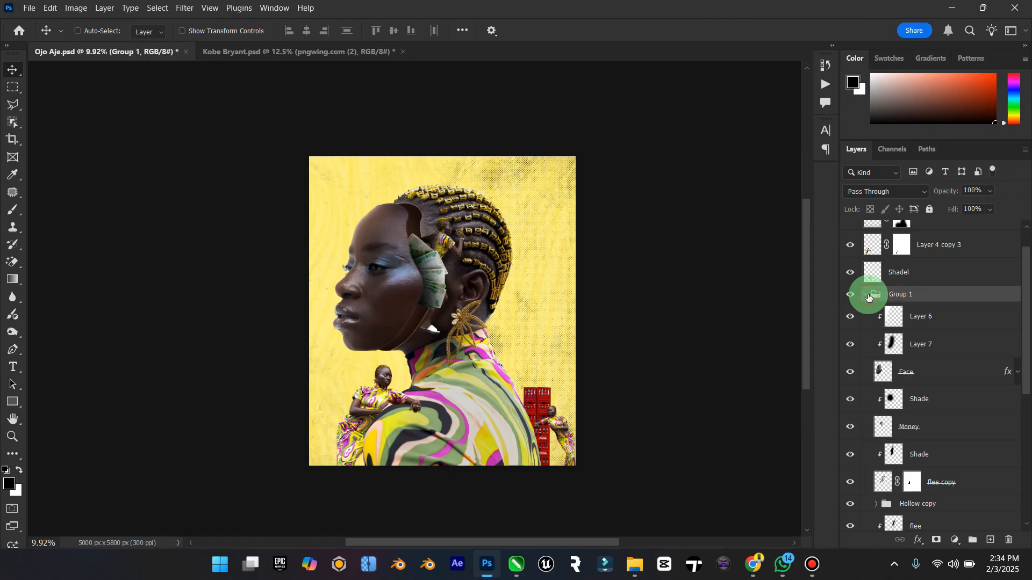
pyautogui.click(922, 302)
pyautogui.click(11, 370)
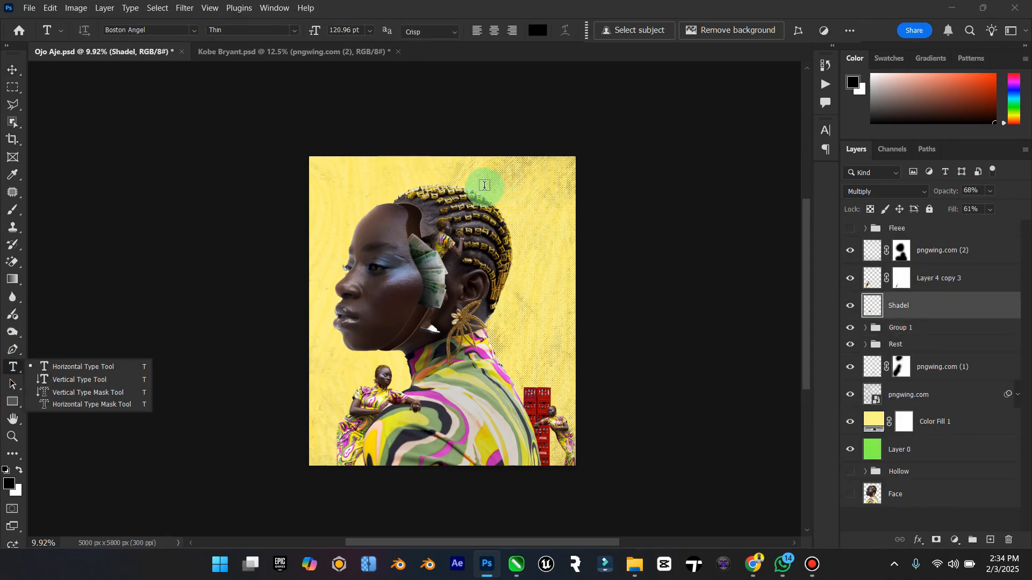
pyautogui.click(429, 184)
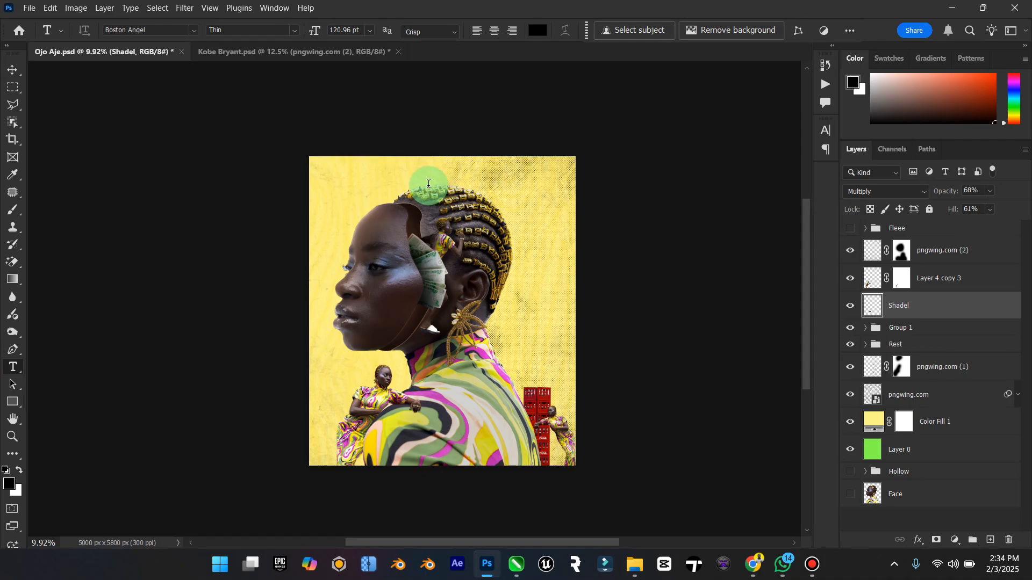
pyautogui.click(428, 184)
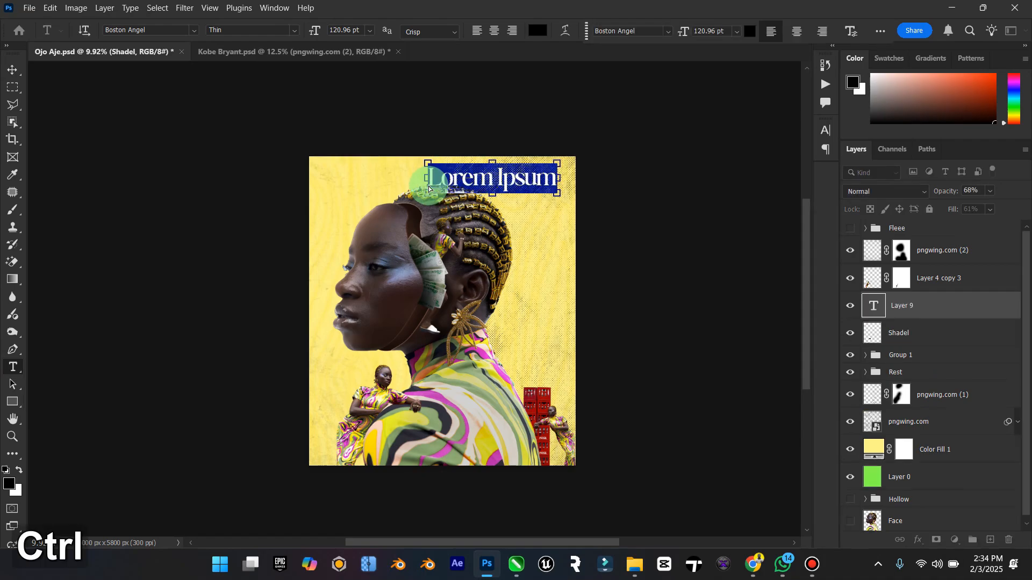
pyautogui.hotkey('ctrl', 'v')
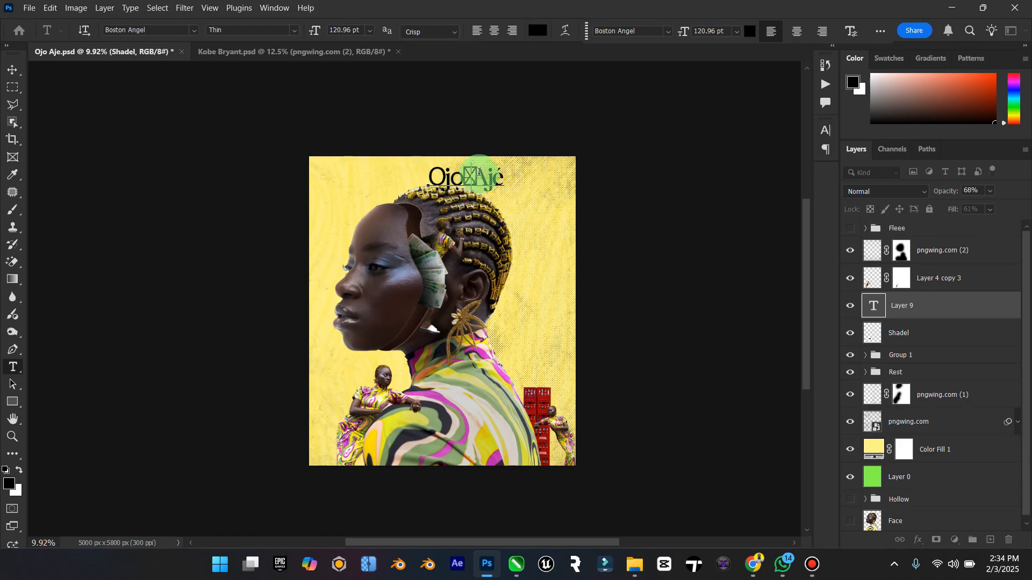
# Try deleting the missing-glyph box and neighbouring letters from the pasted title, and undo the deletions.
pyautogui.press('BackSpace')
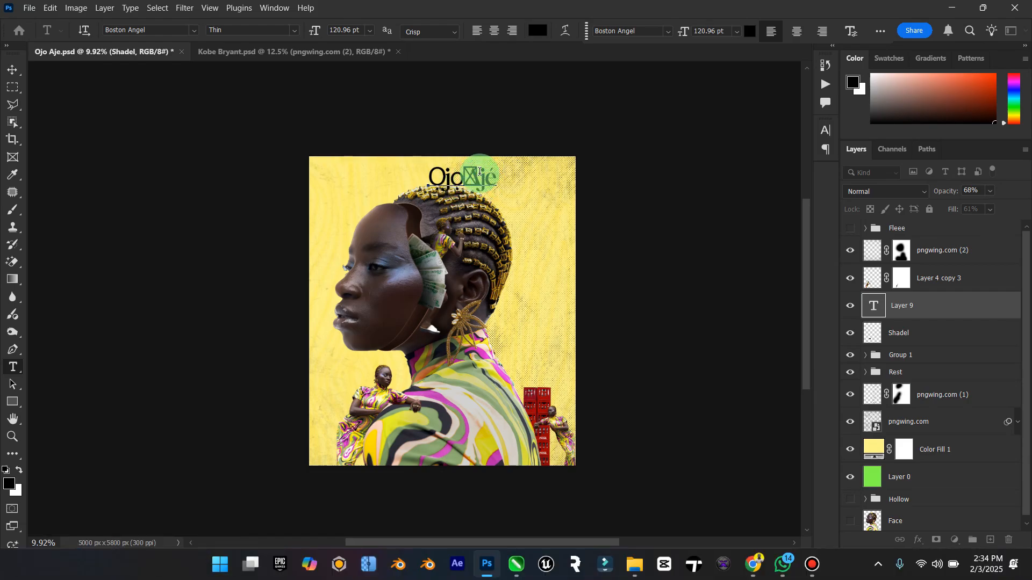
pyautogui.hotkey('ctrl', 'z')
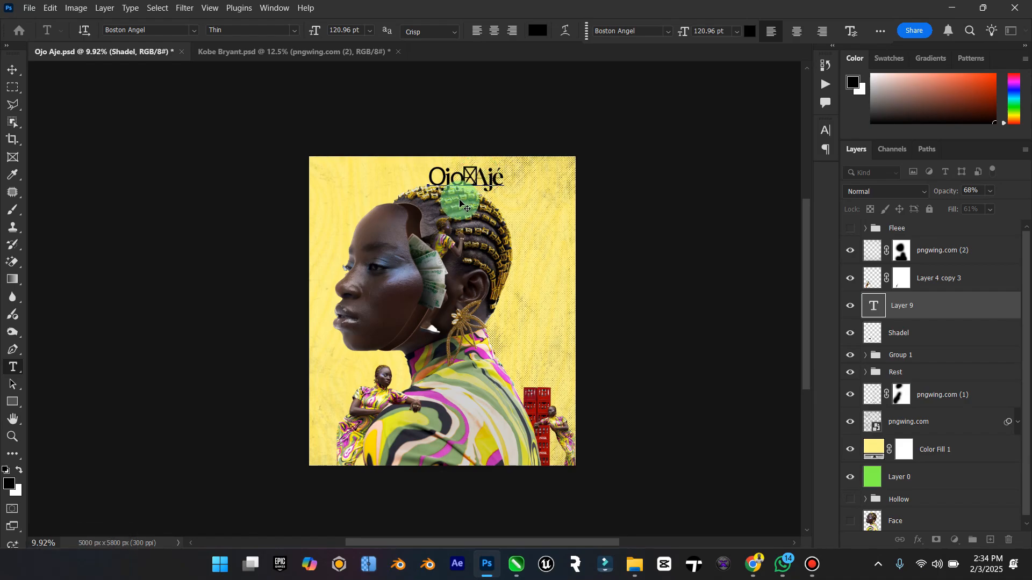
pyautogui.click(467, 178)
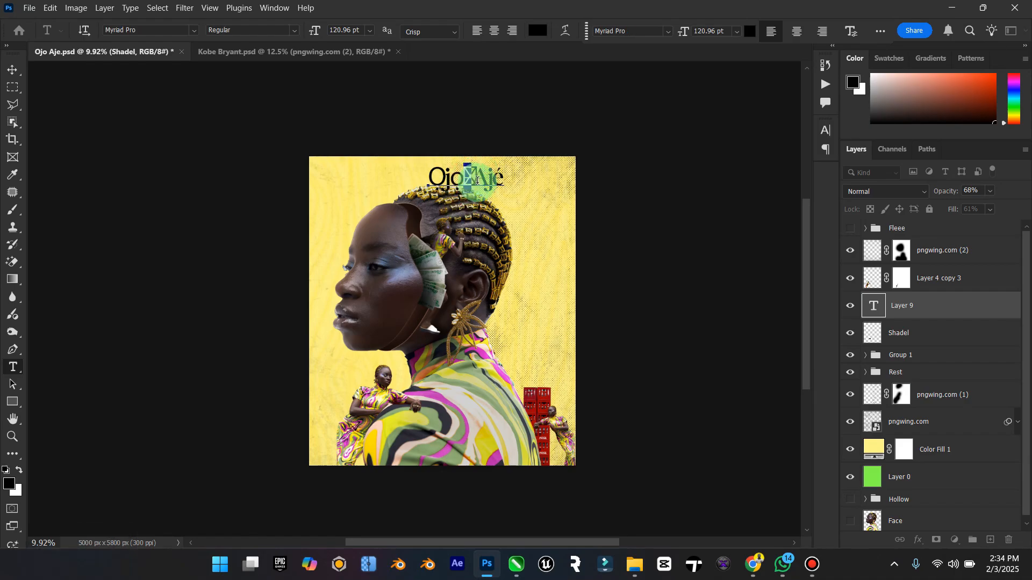
pyautogui.press('BackSpace')
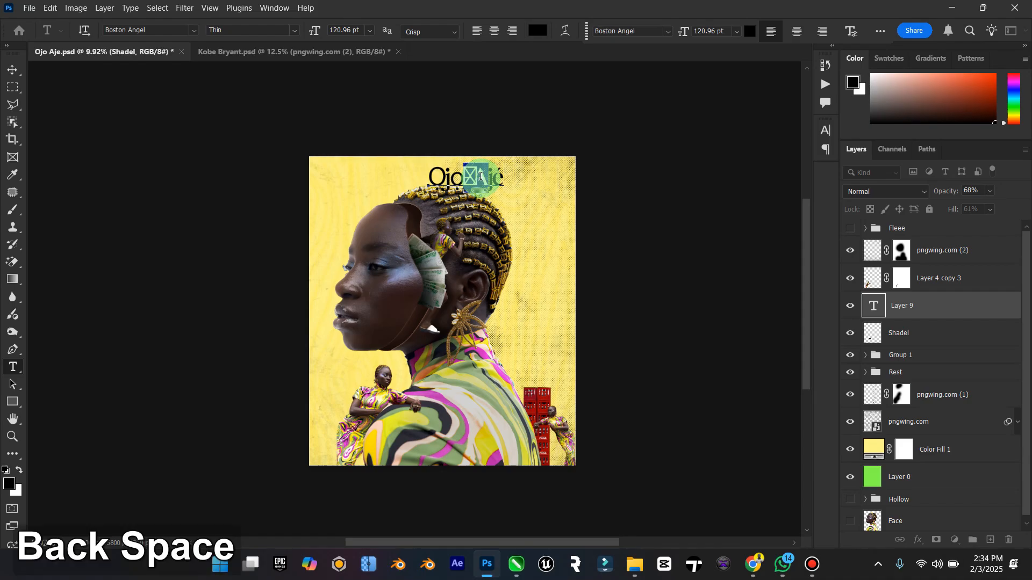
pyautogui.hotkey('ctrl', 'z')
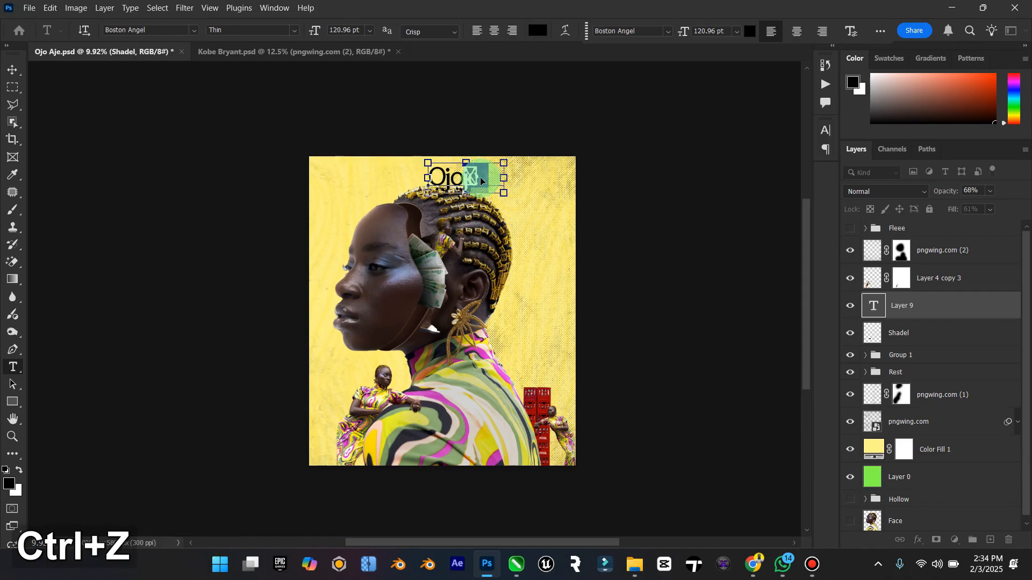
# Select the whole title text and set its font to Inter Semi Bold.
pyautogui.hotkey('ctrl', 'a')
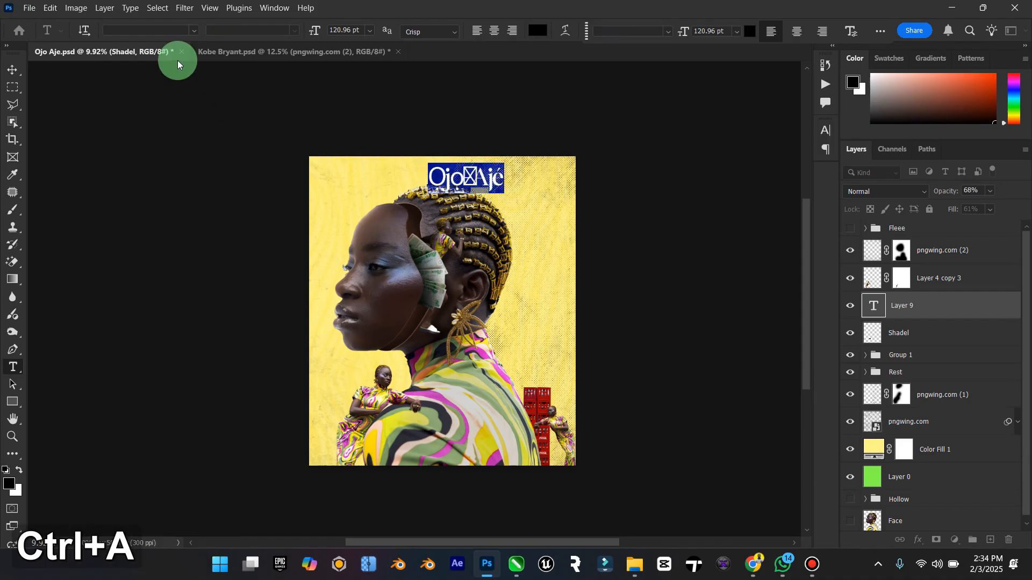
pyautogui.click(153, 29)
pyautogui.write('inter')
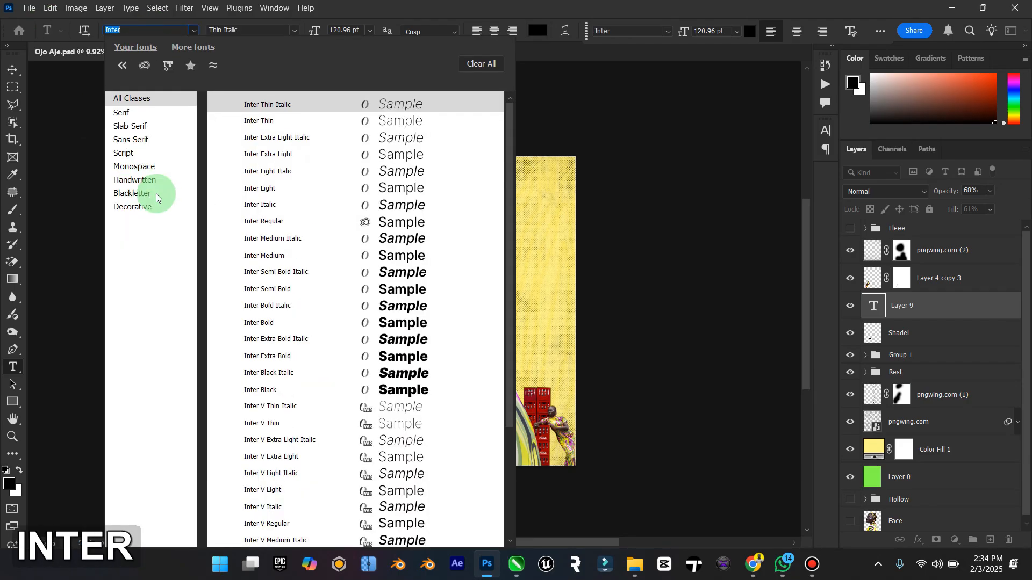
pyautogui.click(402, 290)
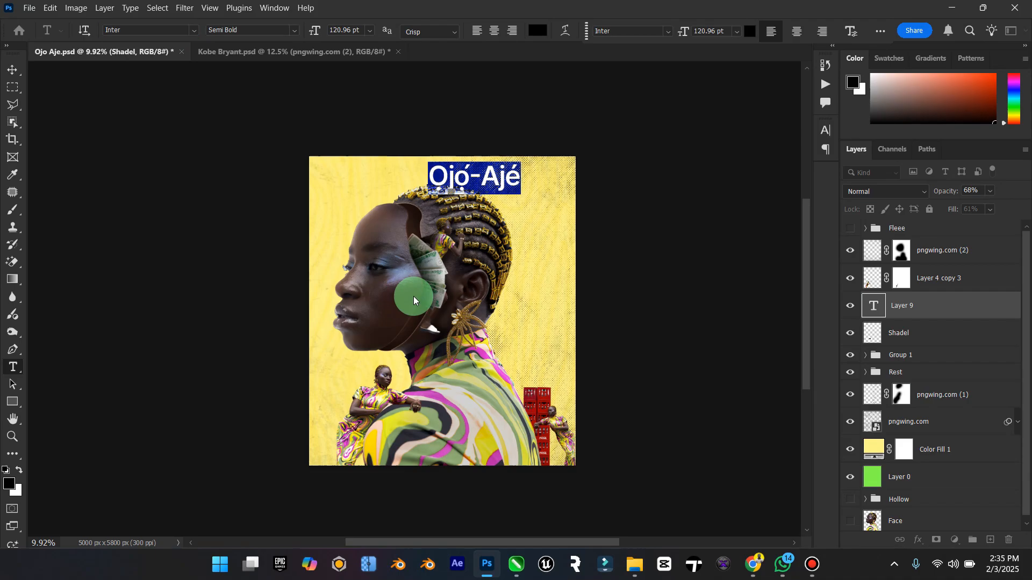
# Try the title in Panel Sans Black, AWConqueror Std Didot, Libre Baskerville Bold, Abril Fatface, Erotique Alternate Trial and Agency FB.
pyautogui.click(194, 30)
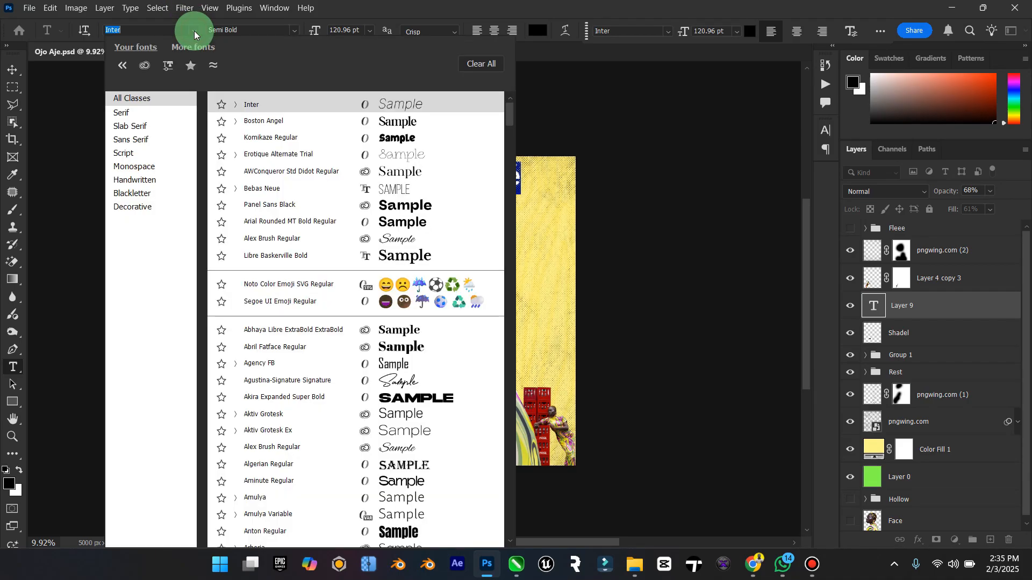
pyautogui.click(364, 206)
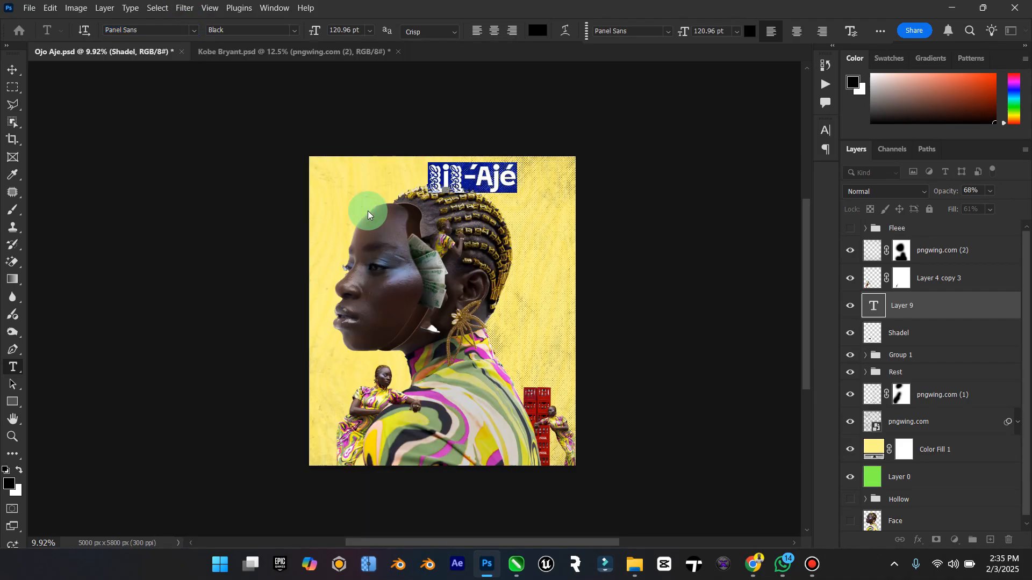
pyautogui.click(189, 37)
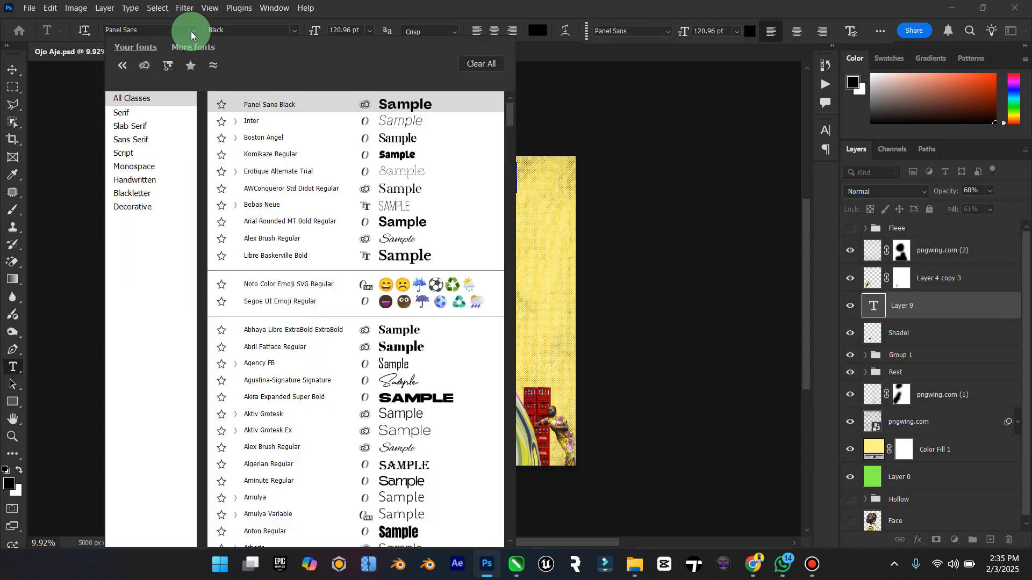
pyautogui.click(400, 193)
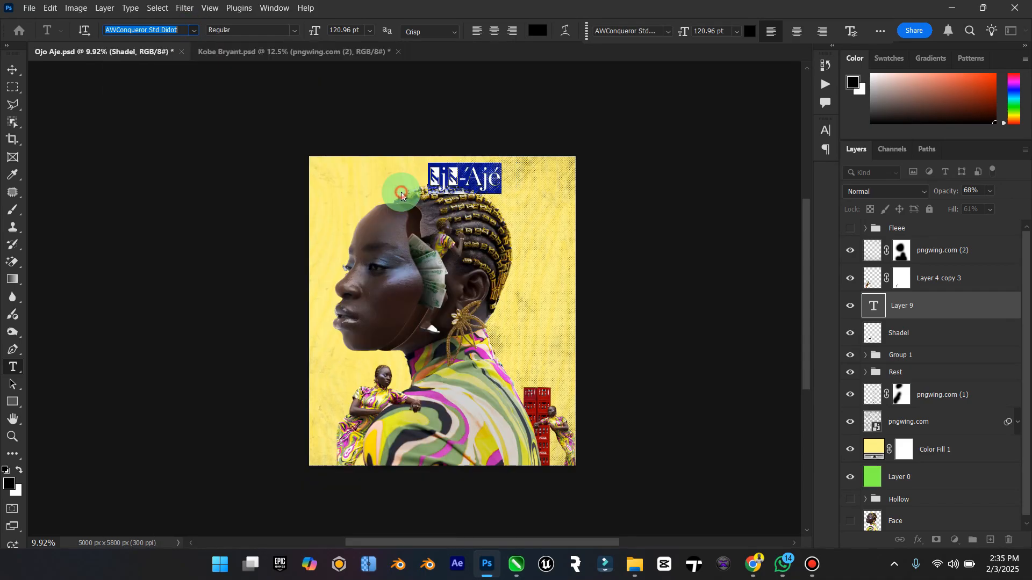
pyautogui.click(193, 32)
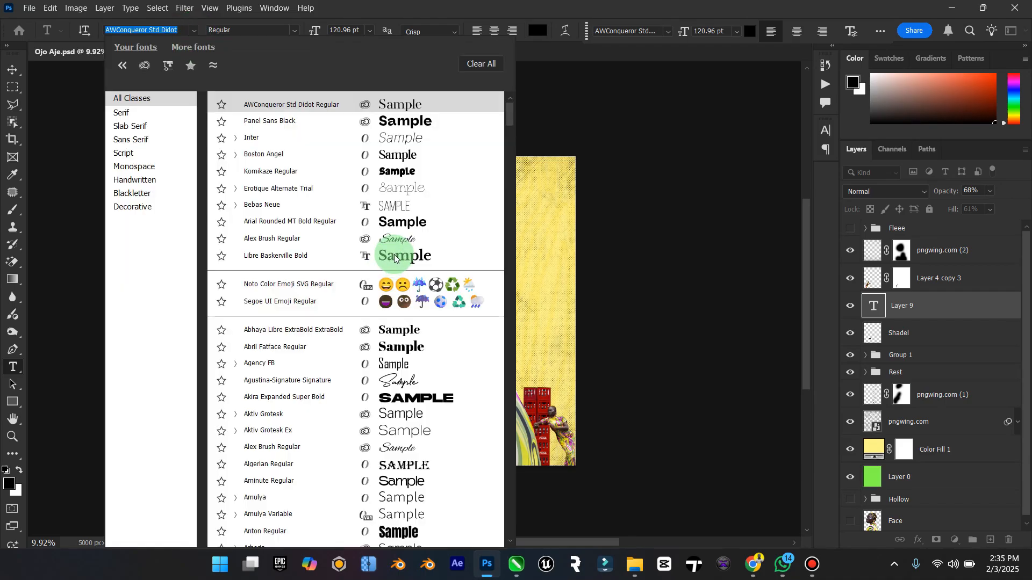
pyautogui.click(395, 257)
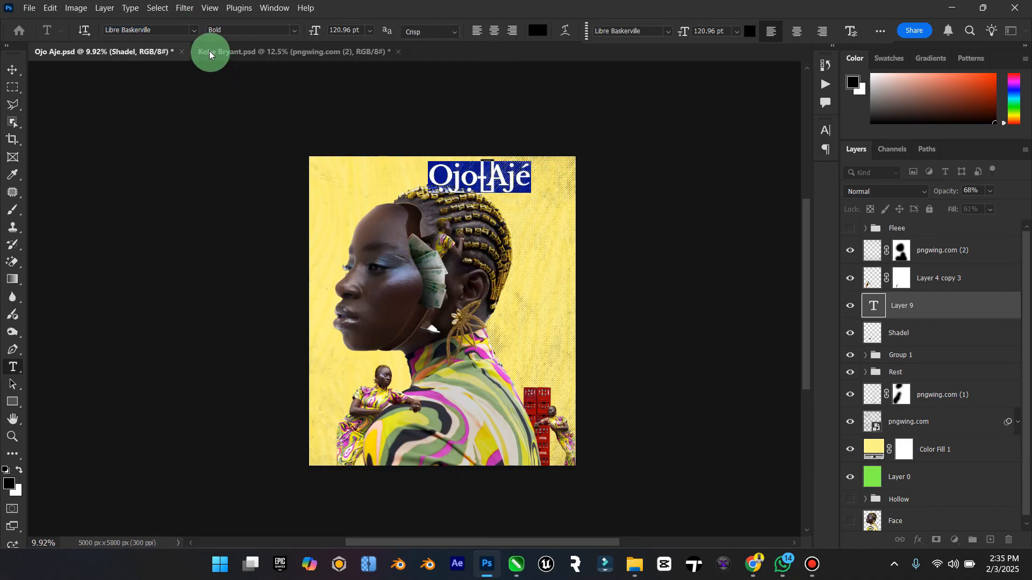
pyautogui.click(192, 30)
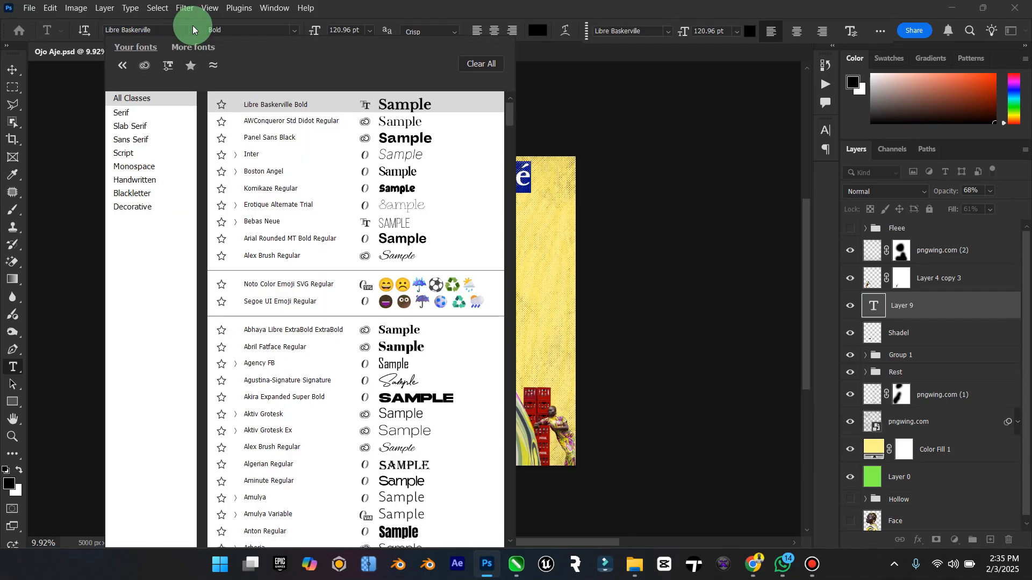
pyautogui.click(349, 348)
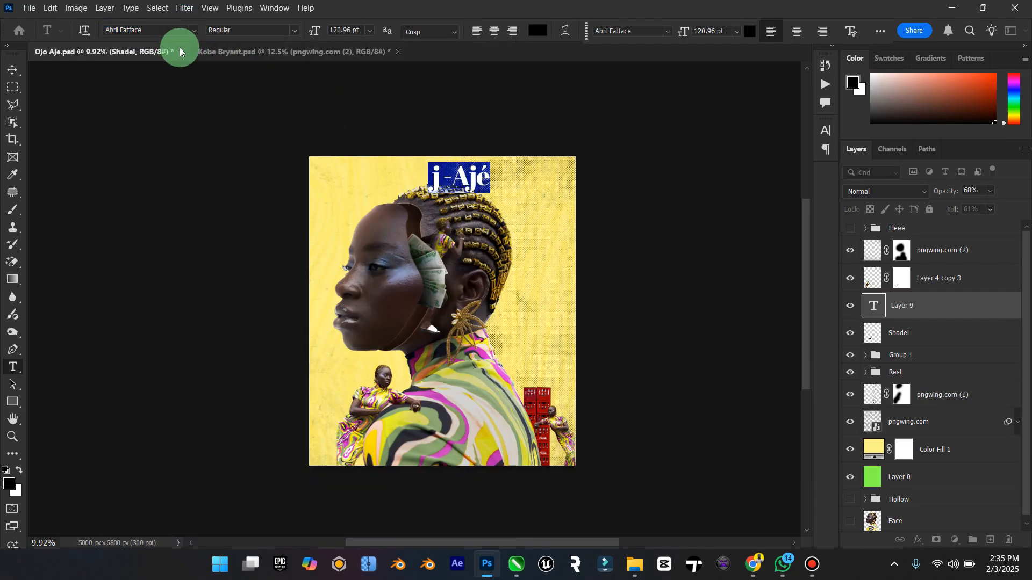
pyautogui.click(196, 37)
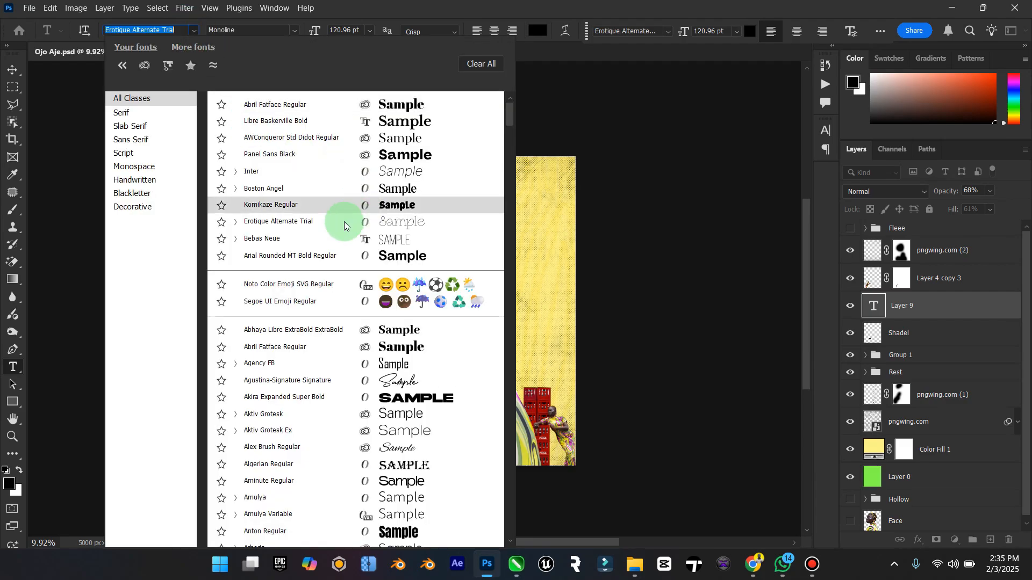
pyautogui.click(344, 222)
pyautogui.click(178, 39)
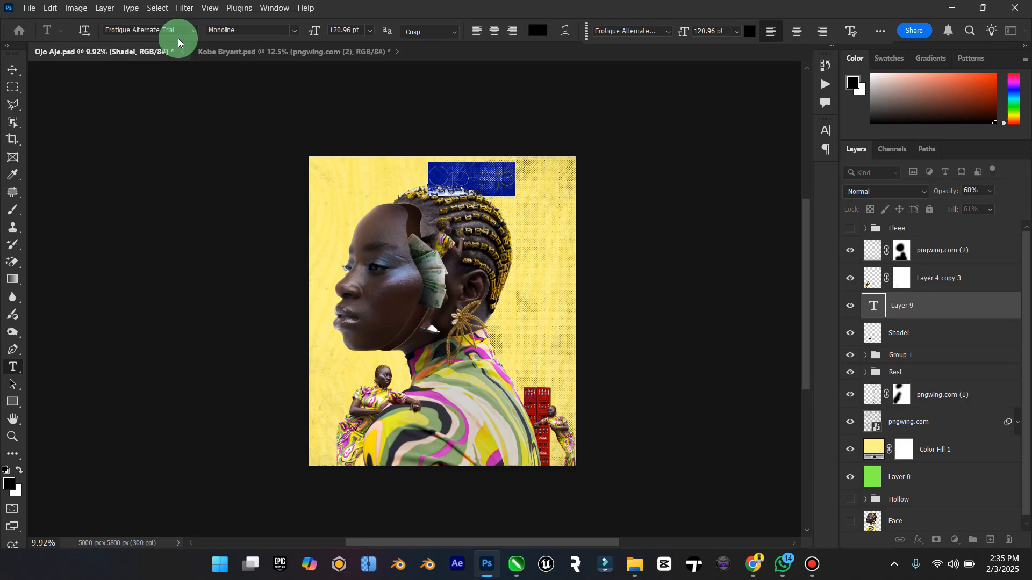
pyautogui.click(190, 34)
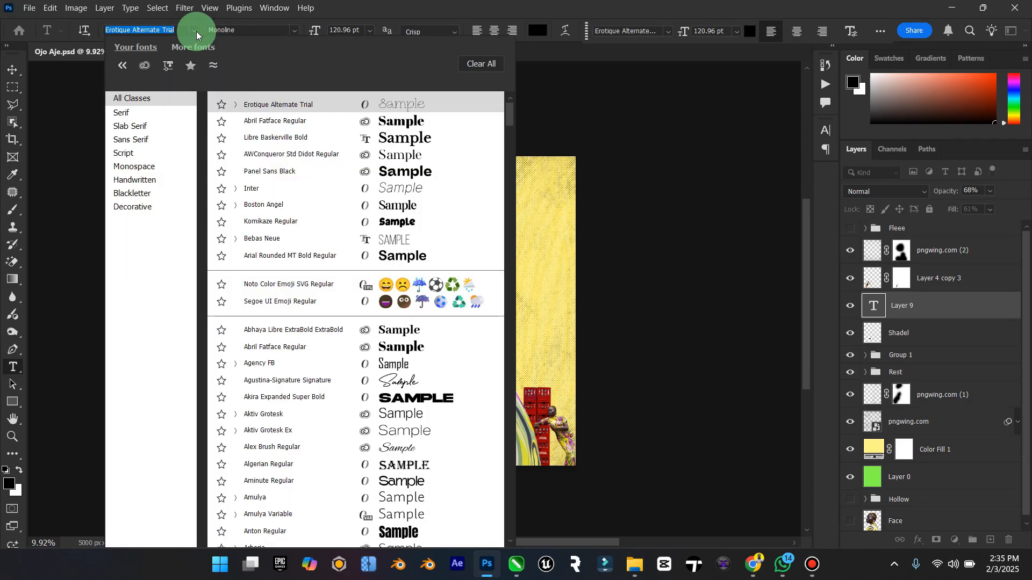
pyautogui.click(391, 375)
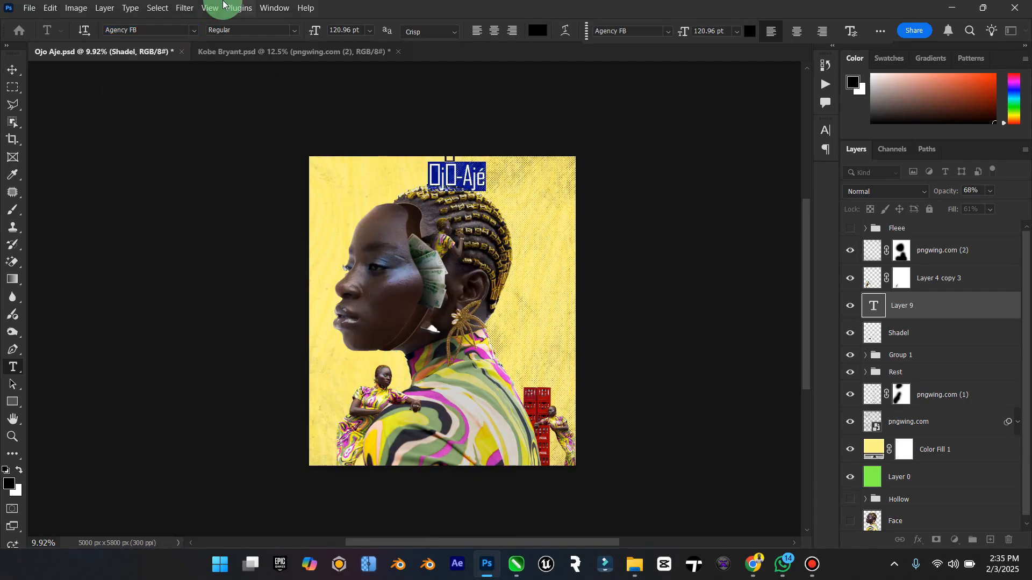
# Set the title's font to Inter Bold and move the title to the poster's upper-left corner.
pyautogui.click(194, 33)
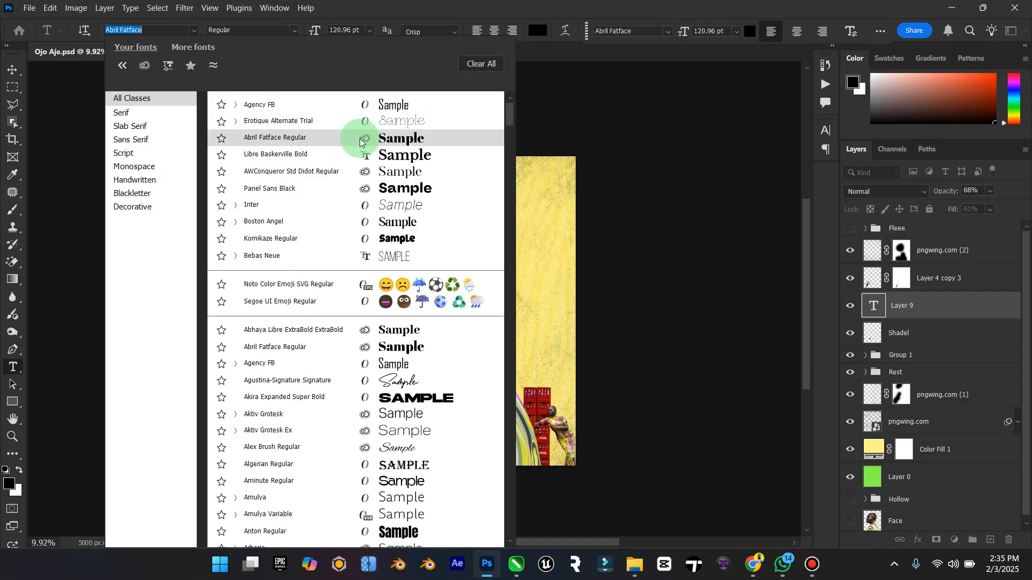
pyautogui.click(235, 205)
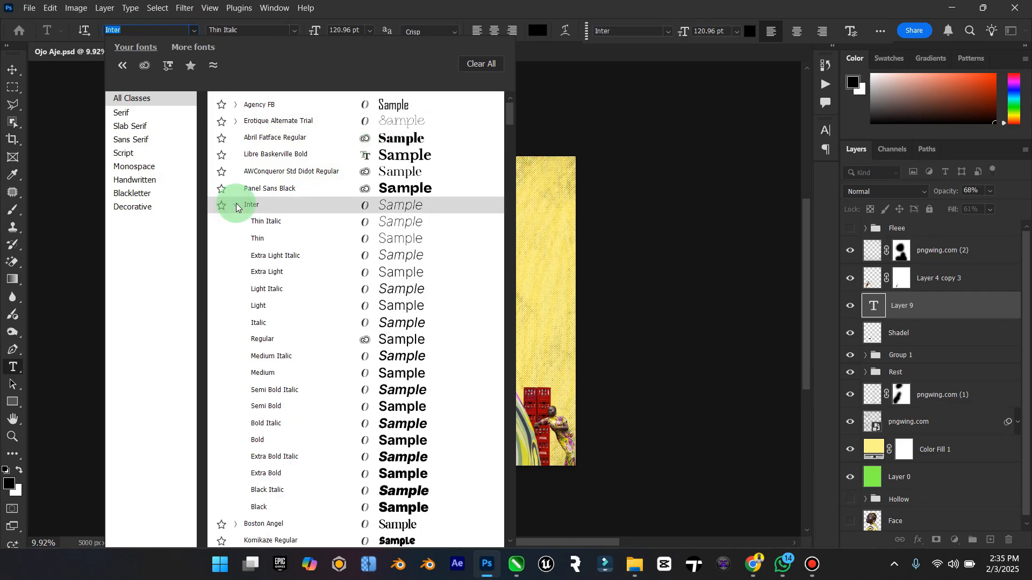
pyautogui.click(371, 440)
pyautogui.click(12, 70)
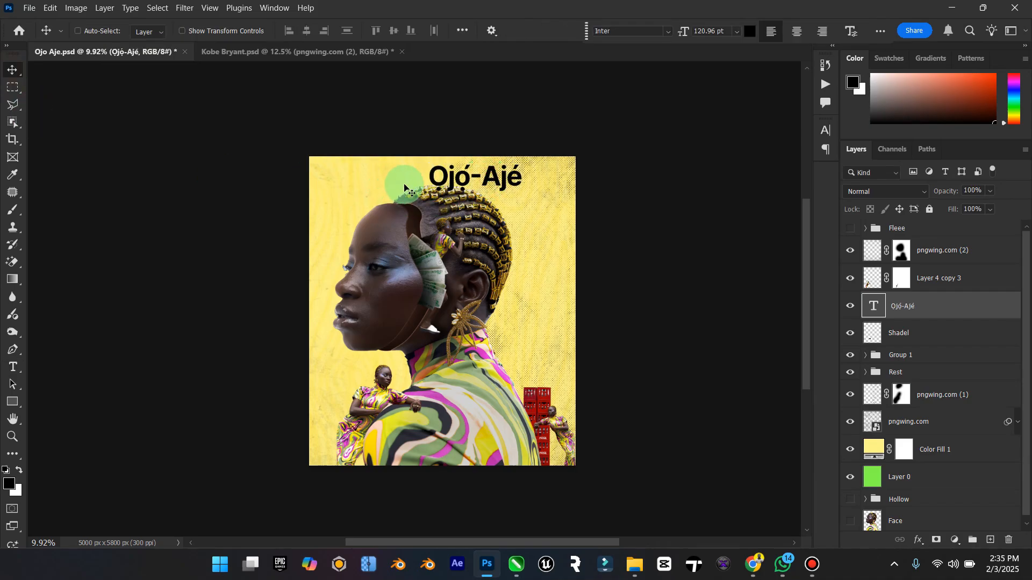
pyautogui.moveTo(429, 174); pyautogui.dragTo(311, 179)
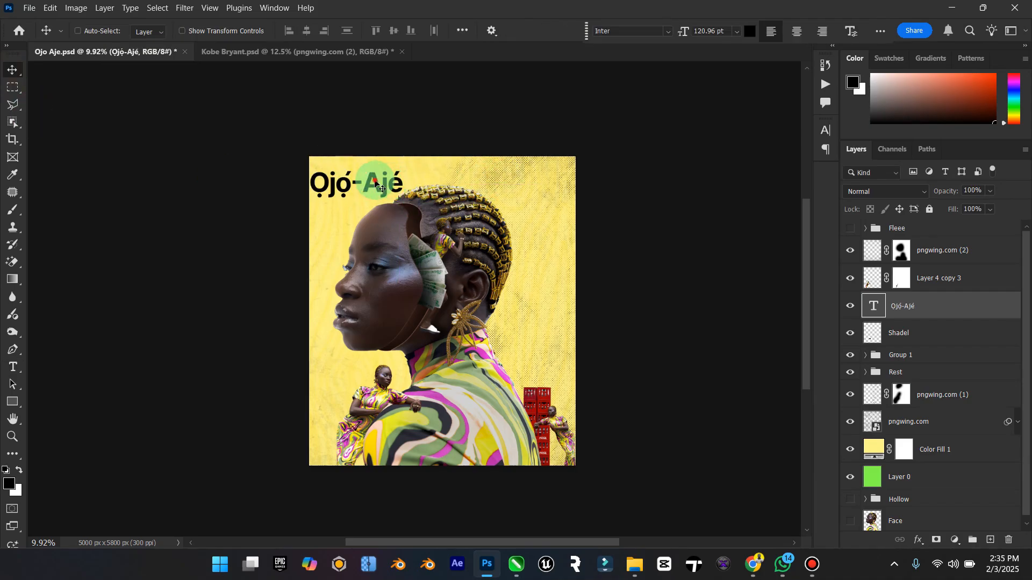
# Move the Ọjọ́-Ajé title to the empty yellow area beside the woman's neck and earring, near the poster's edge.
pyautogui.moveTo(374, 183); pyautogui.dragTo(539, 311)
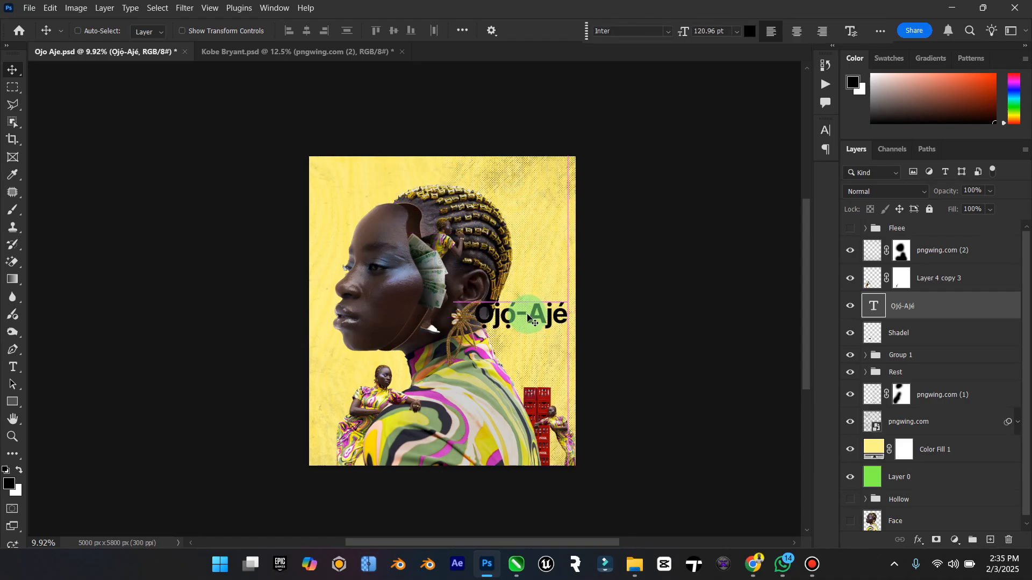
pyautogui.click(846, 308)
pyautogui.click(887, 313)
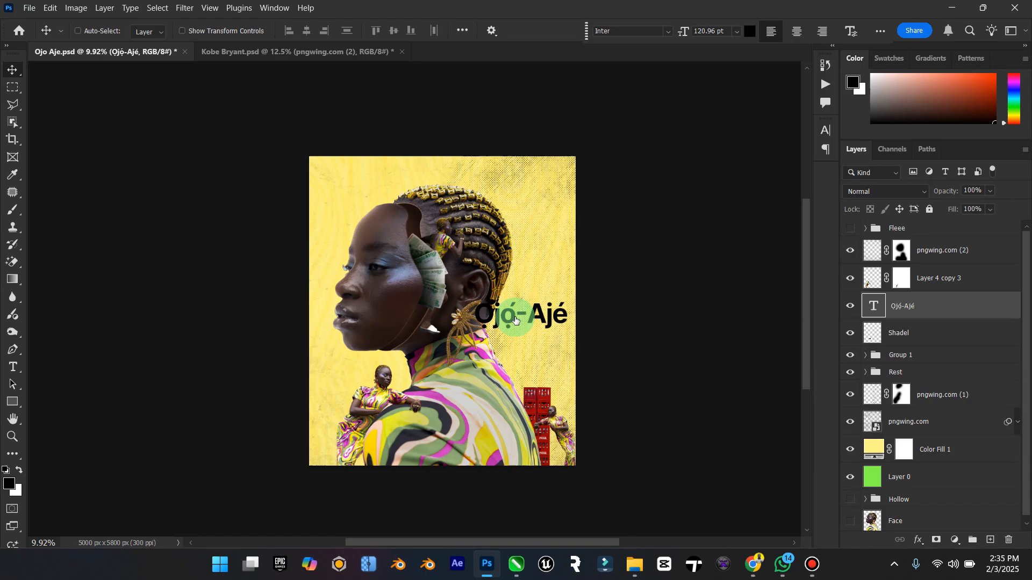
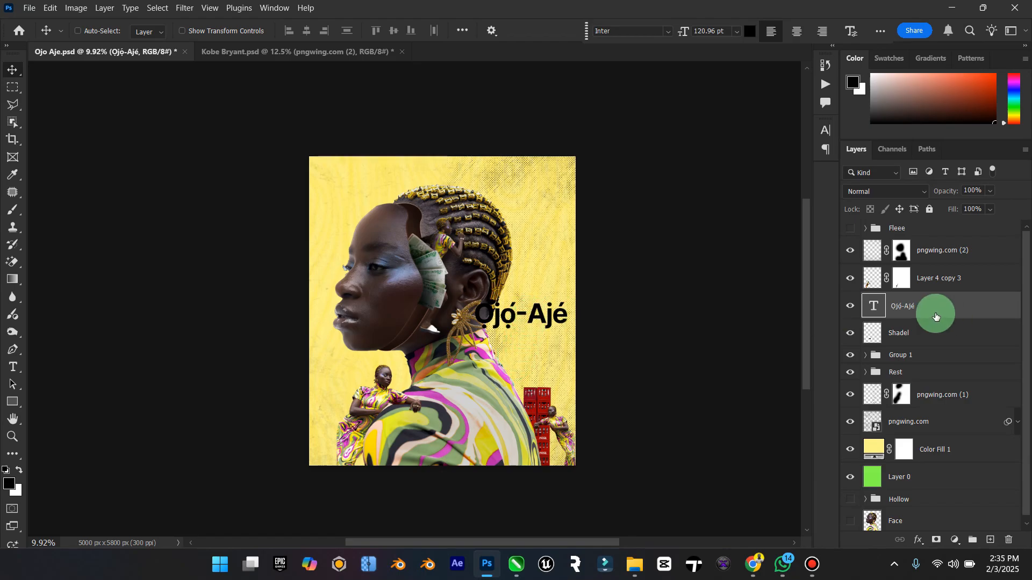
pyautogui.click(873, 312)
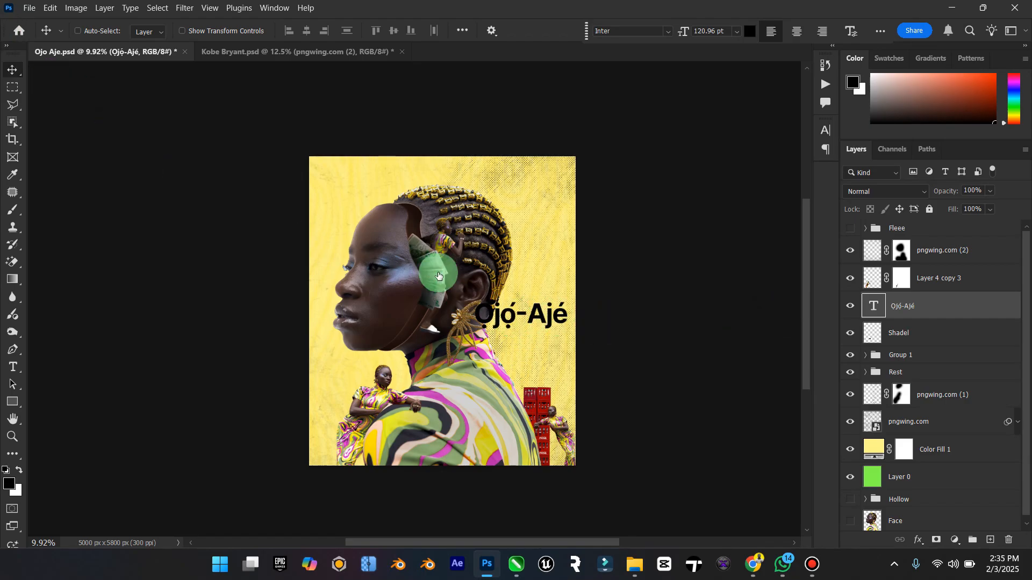
pyautogui.hotkey('ctrl', 's')
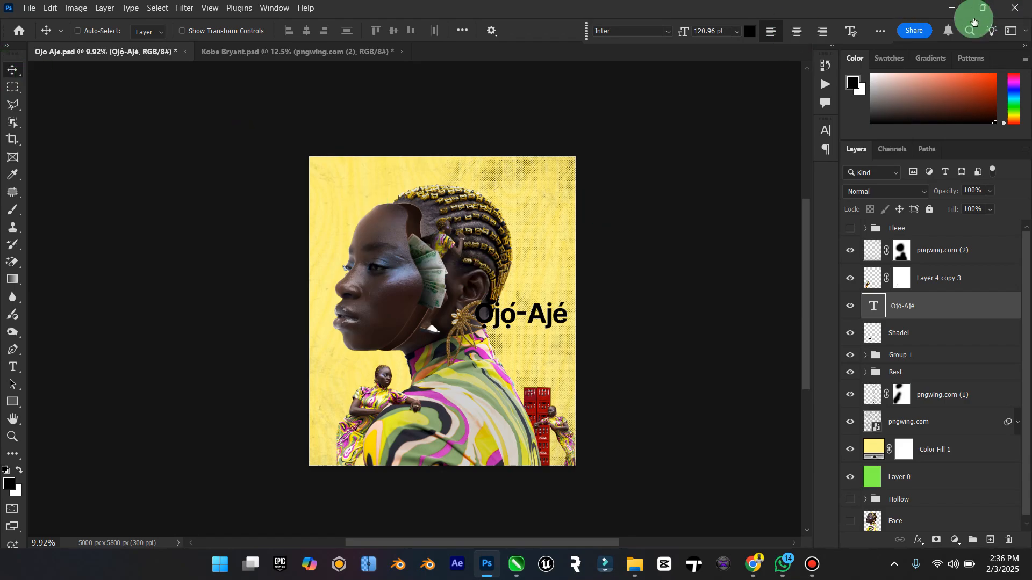
pyautogui.hotkey('alt', 'l')
pyautogui.press('y')
pyautogui.press('n')
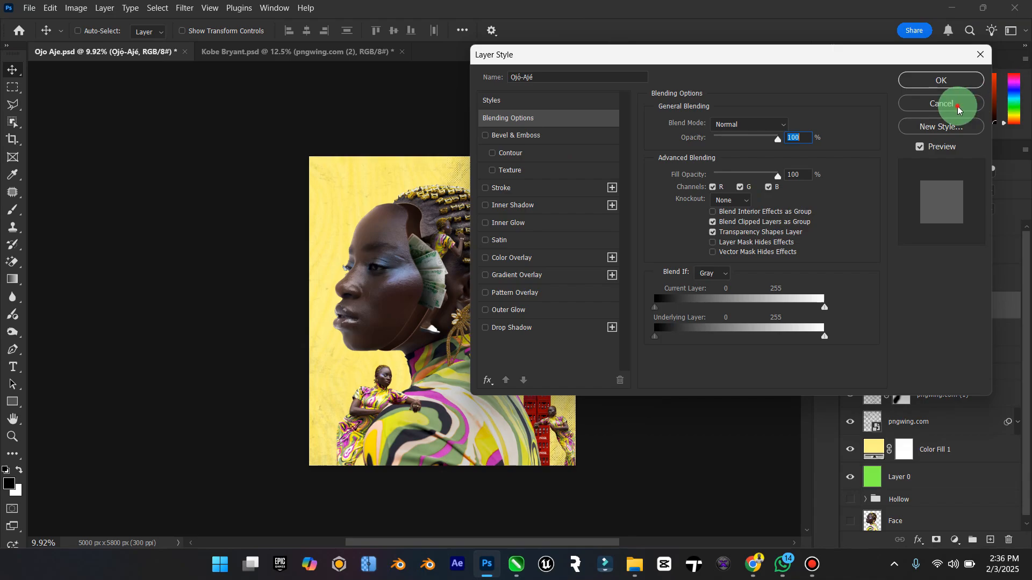
pyautogui.click(954, 109)
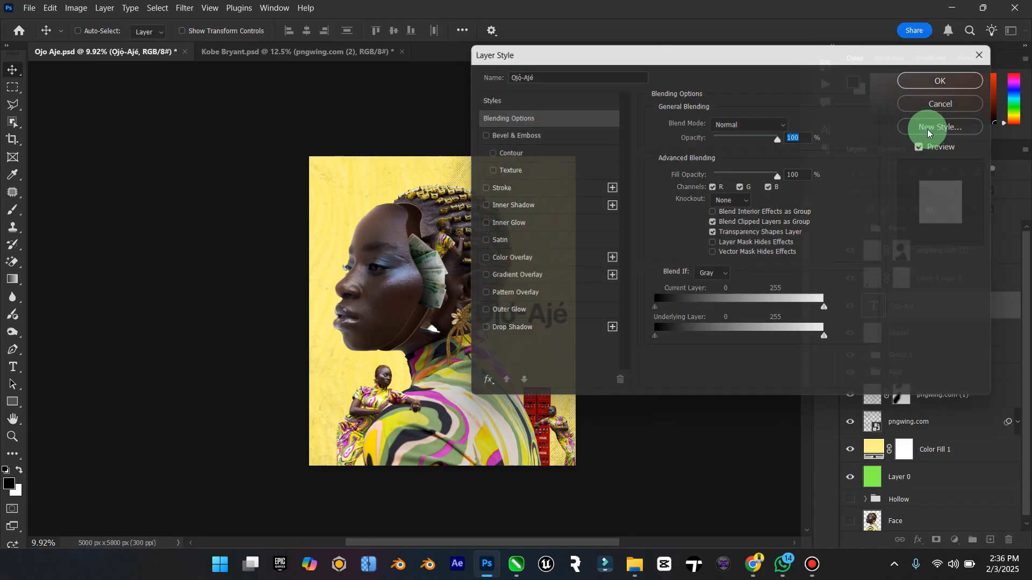
# Replace the hyphen in the title with a line break so Ọjọ́ and Ajé stand on two lines.
pyautogui.click(873, 308)
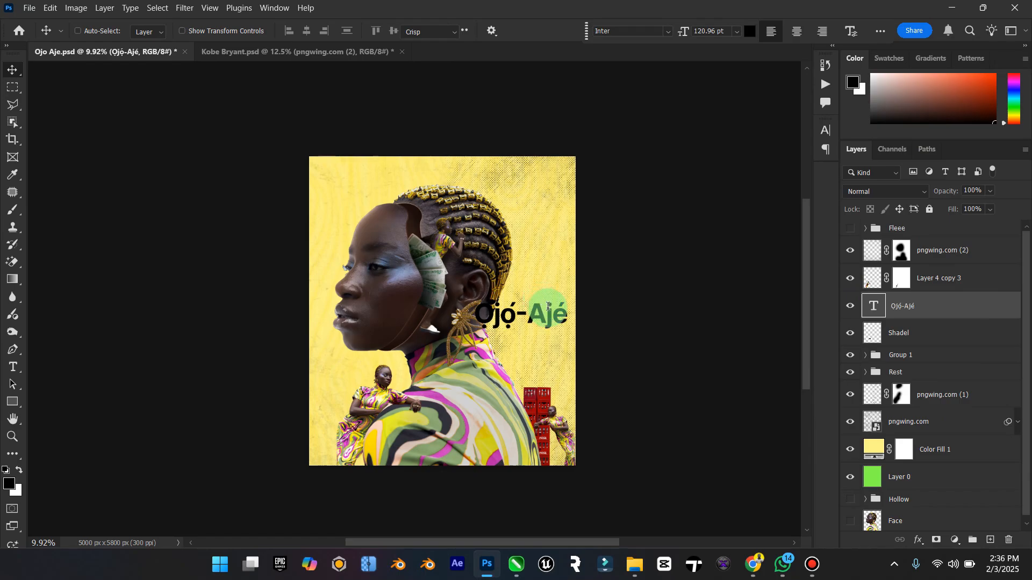
pyautogui.doubleClick(525, 313)
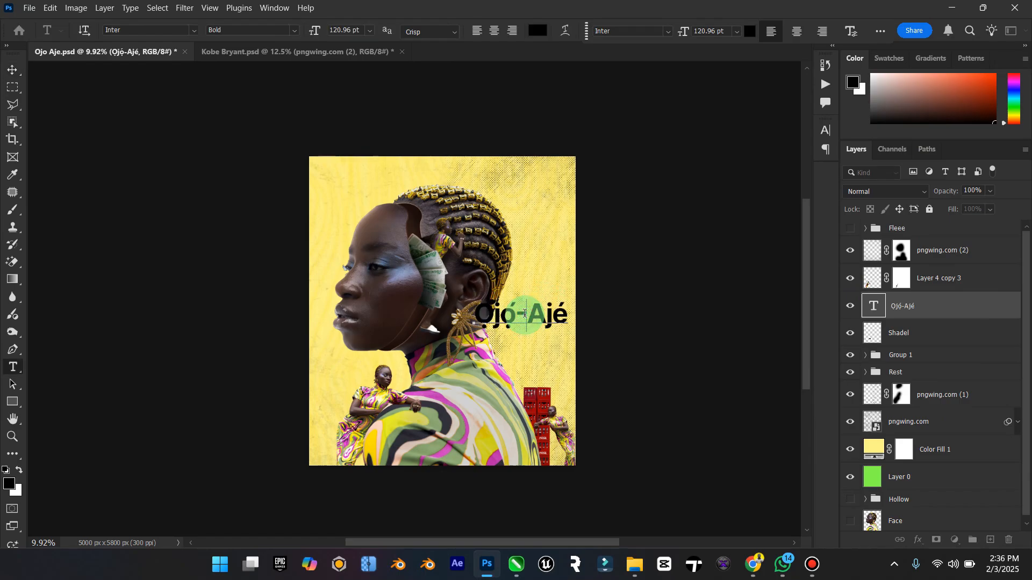
pyautogui.press('BackSpace')
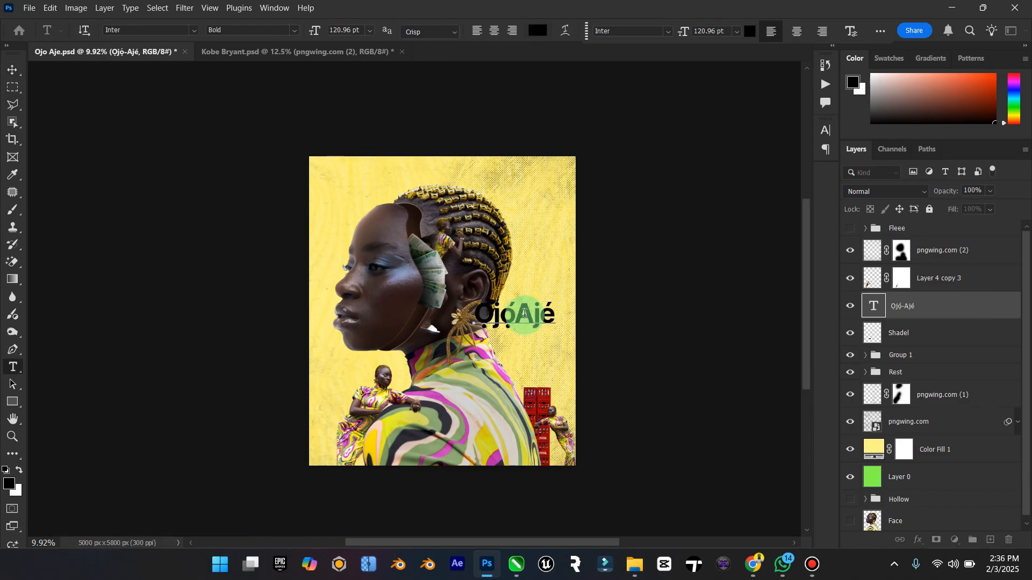
pyautogui.press('Return')
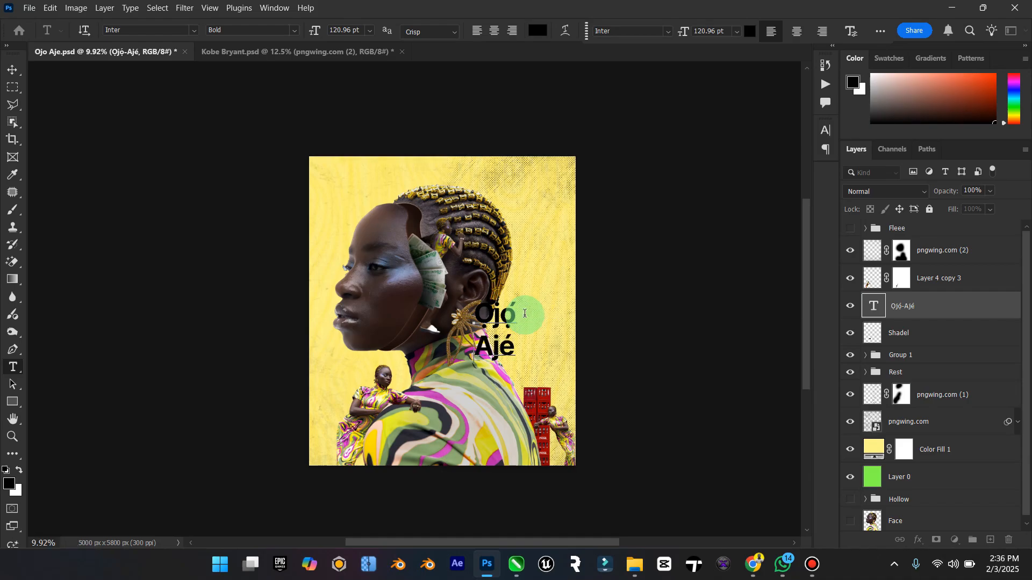
# Set the leading of the whole two-line title to 131 pt.
pyautogui.hotkey('ctrl', 'a')
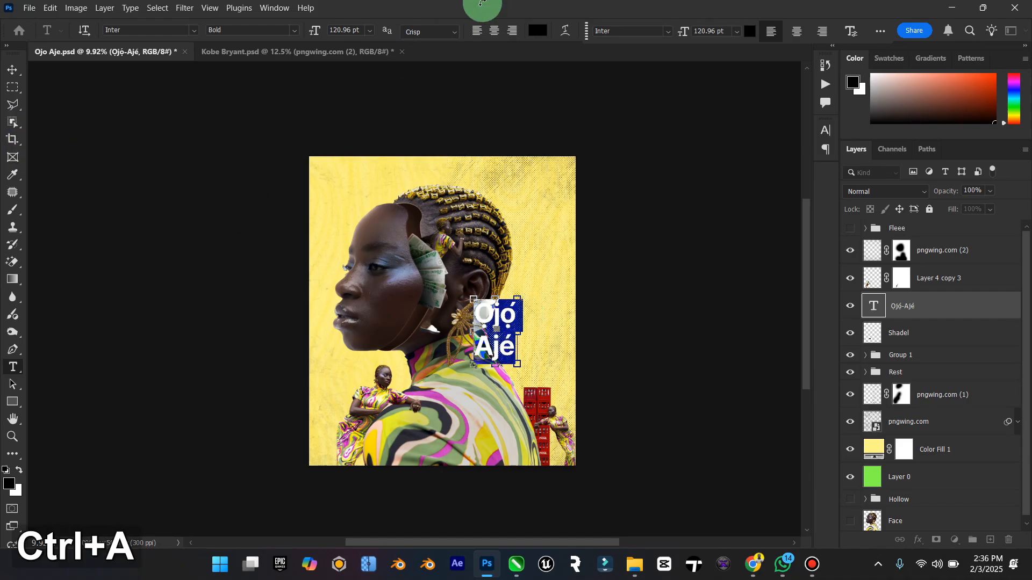
pyautogui.click(861, 32)
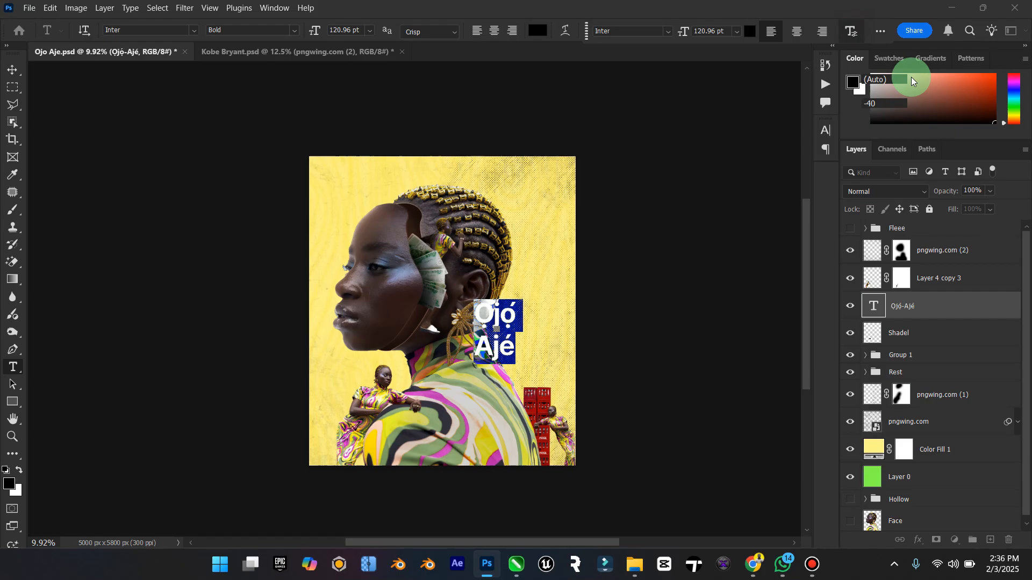
pyautogui.moveTo(852, 82)
pyautogui.mouseDown()
pyautogui.moveTo(868, 81)
pyautogui.moveTo(857, 80)
pyautogui.mouseUp()
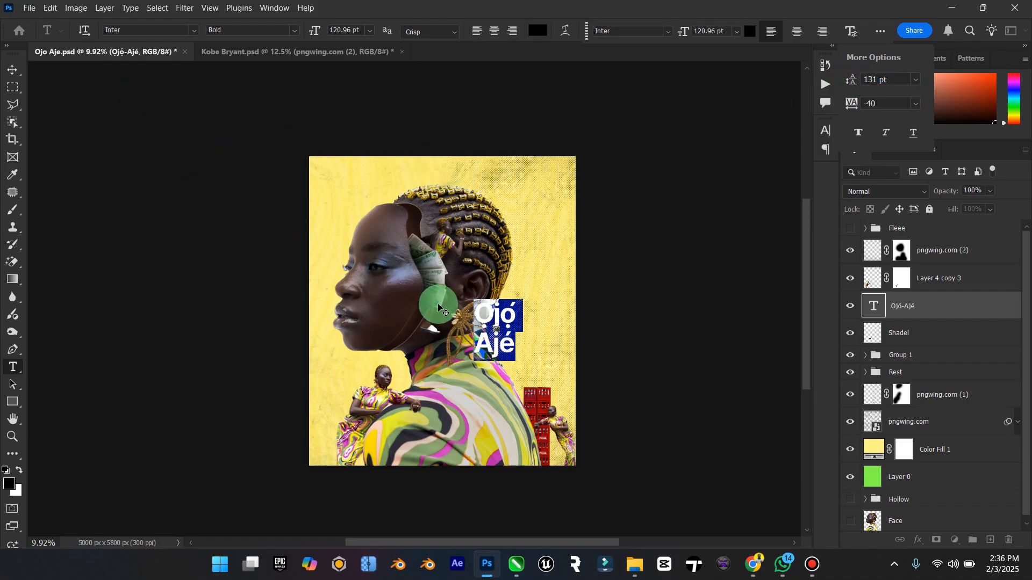
# Indent the second title line, Ajé, with spaces so it starts about under the j of Ọjọ́.
pyautogui.click(477, 347)
pyautogui.press('space')
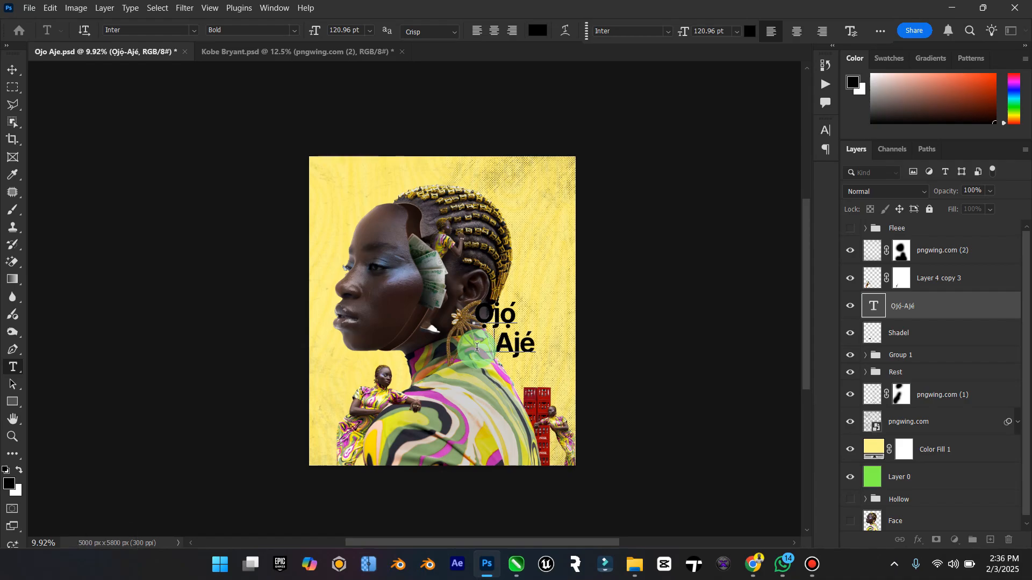
pyautogui.press('BackSpace')
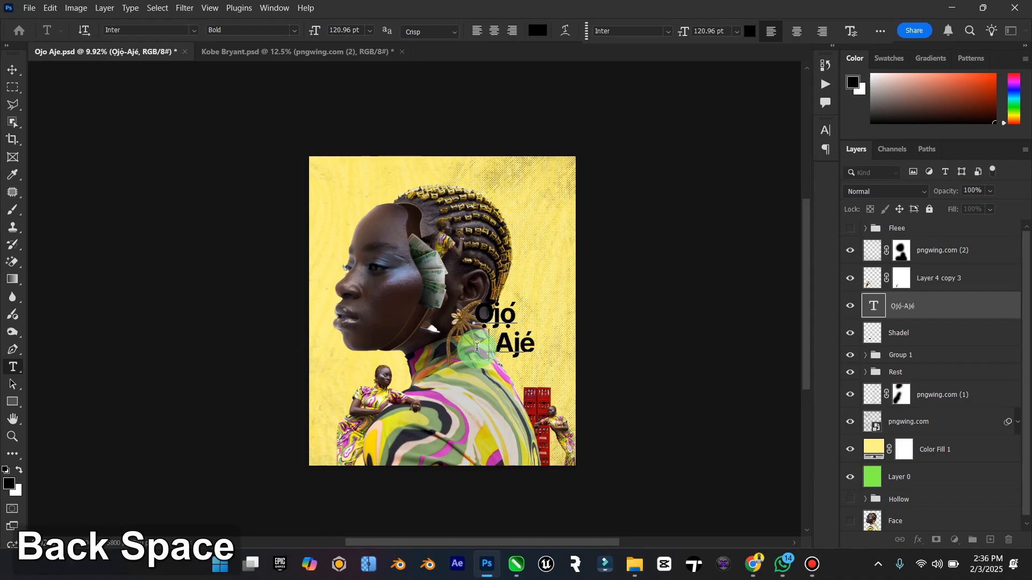
# Change the text colour of the whole title to white, ffffff.
pyautogui.hotkey('ctrl', 'a')
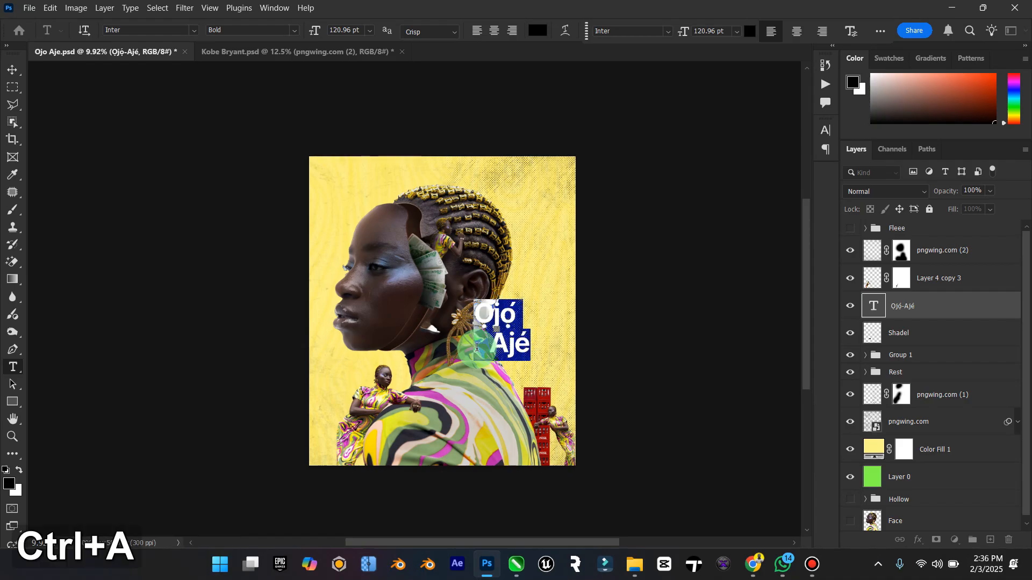
pyautogui.click(441, 87)
pyautogui.click(537, 30)
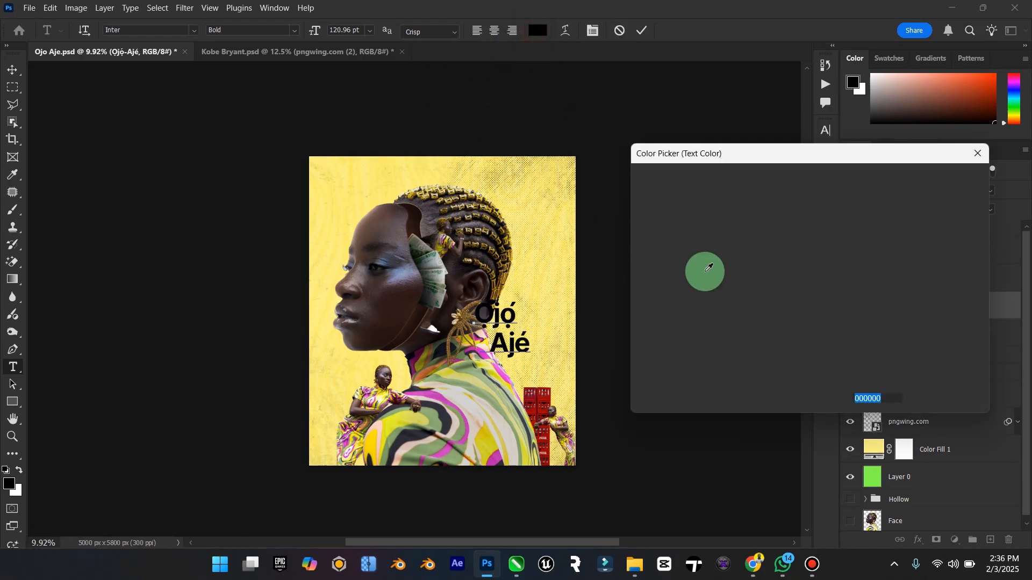
pyautogui.moveTo(689, 245); pyautogui.dragTo(606, 168)
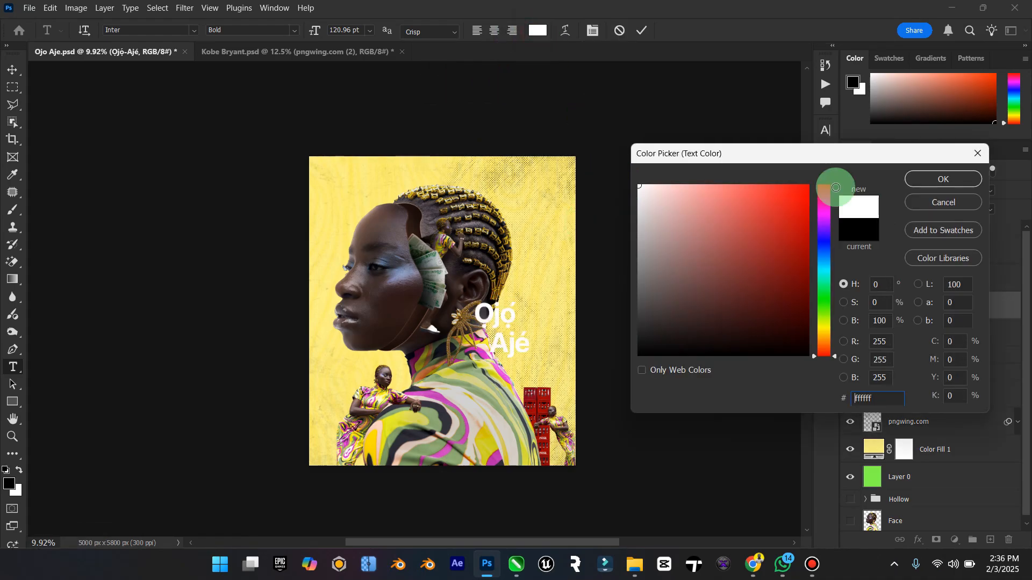
pyautogui.press('Return')
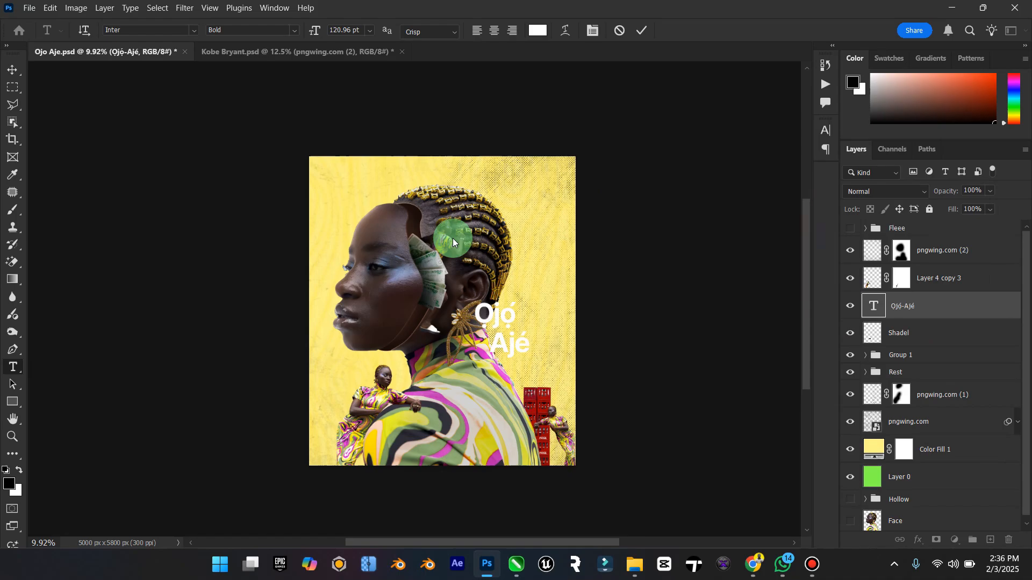
# Move the title onto the woman's neck and shoulder and scale it proportionally to about 215%.
pyautogui.click(12, 69)
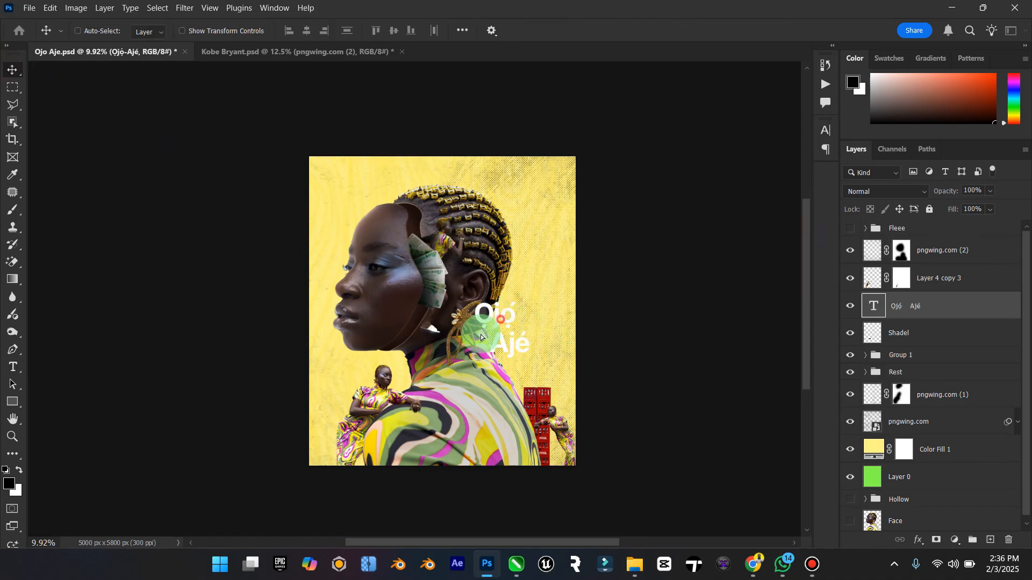
pyautogui.moveTo(507, 314); pyautogui.dragTo(484, 357)
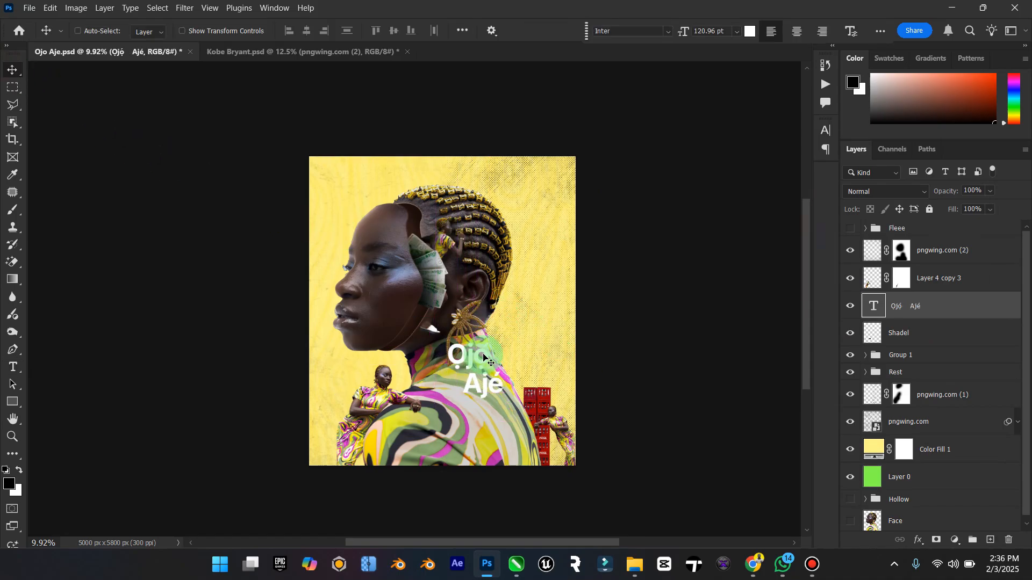
pyautogui.hotkey('ctrl', 't')
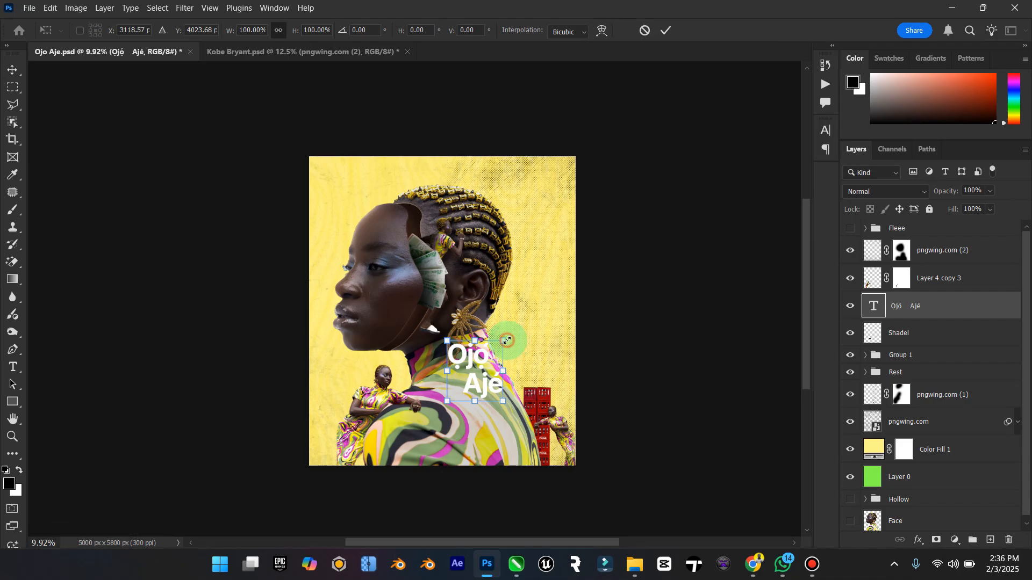
pyautogui.moveTo(507, 340); pyautogui.dragTo(541, 307)
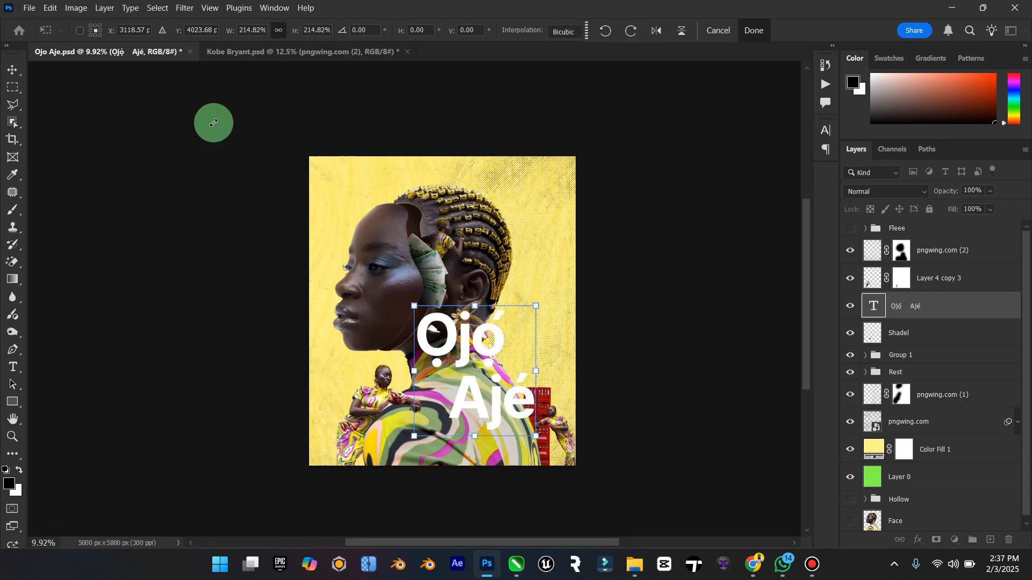
pyautogui.click(18, 67)
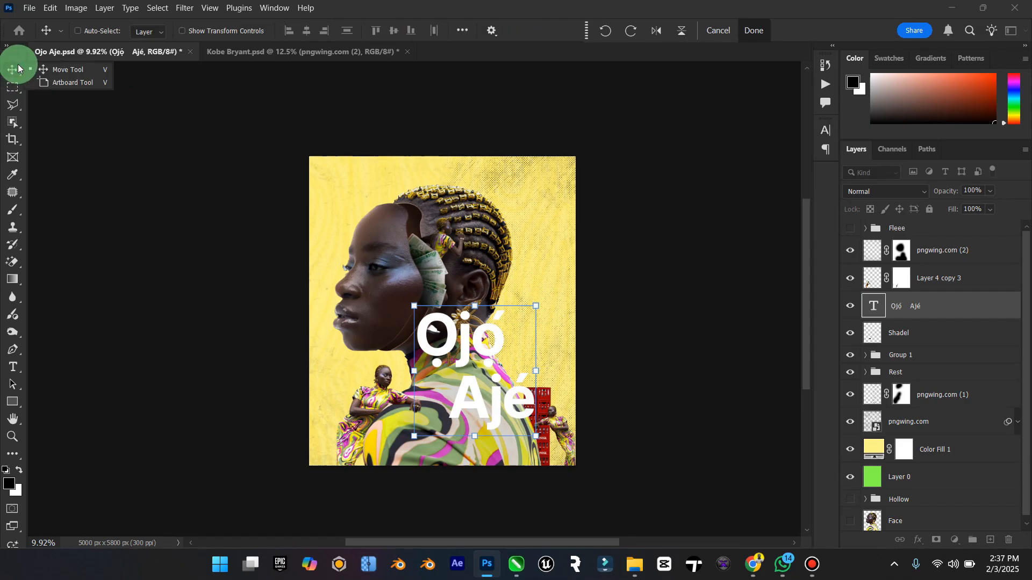
pyautogui.click(51, 70)
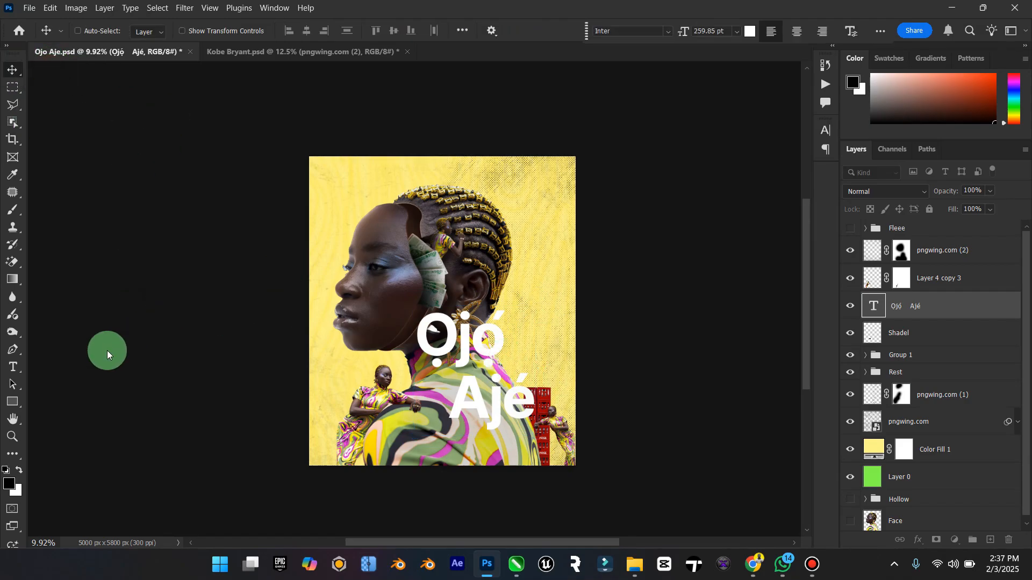
pyautogui.click(11, 422)
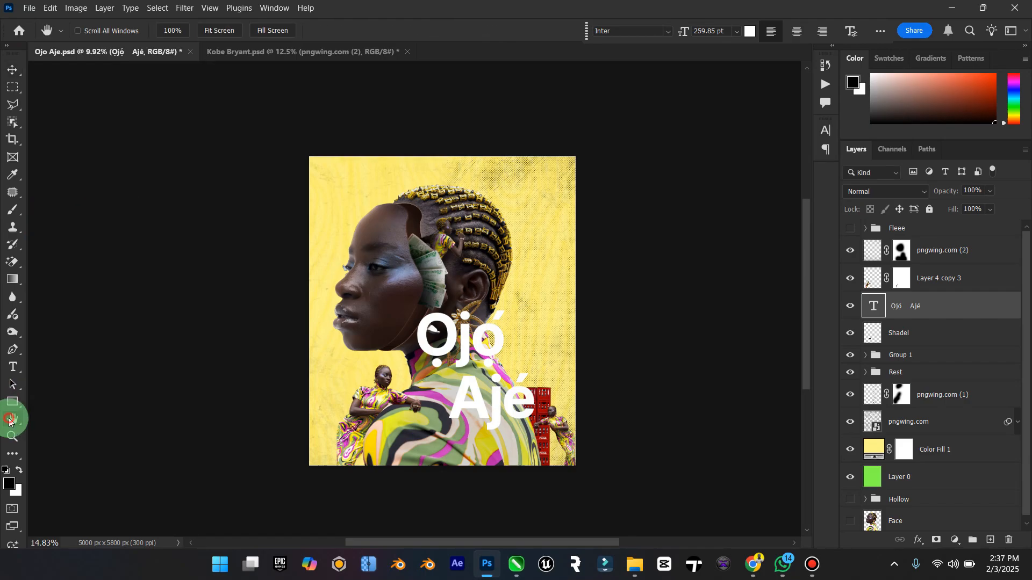
pyautogui.doubleClick(10, 422)
pyautogui.click(14, 436)
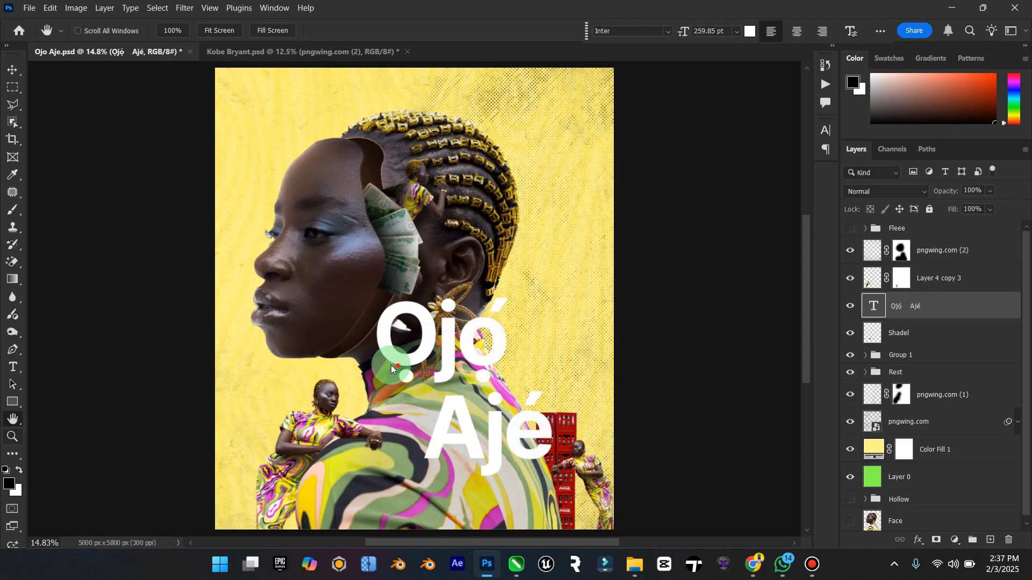
pyautogui.moveTo(391, 366); pyautogui.dragTo(368, 369)
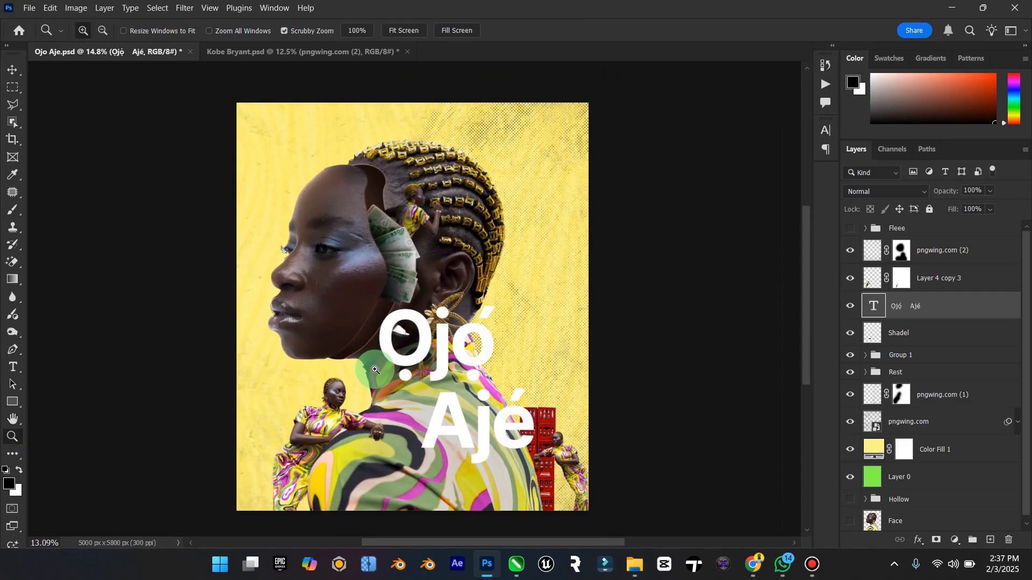
pyautogui.click(10, 71)
# Switch to Chrome and search Google for quote on hardwork on mondays.
pyautogui.click(753, 567)
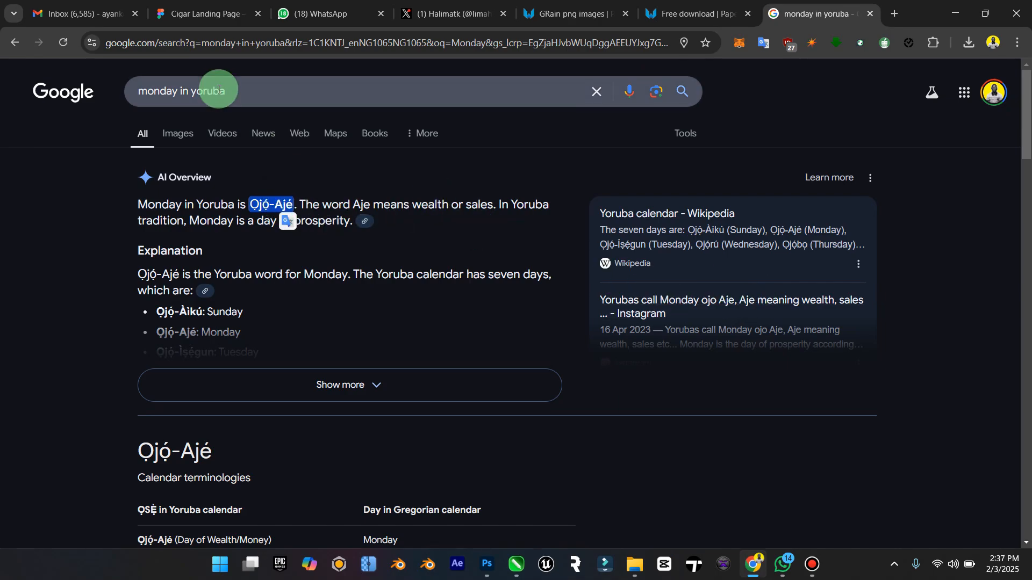
pyautogui.moveTo(242, 88); pyautogui.dragTo(111, 89)
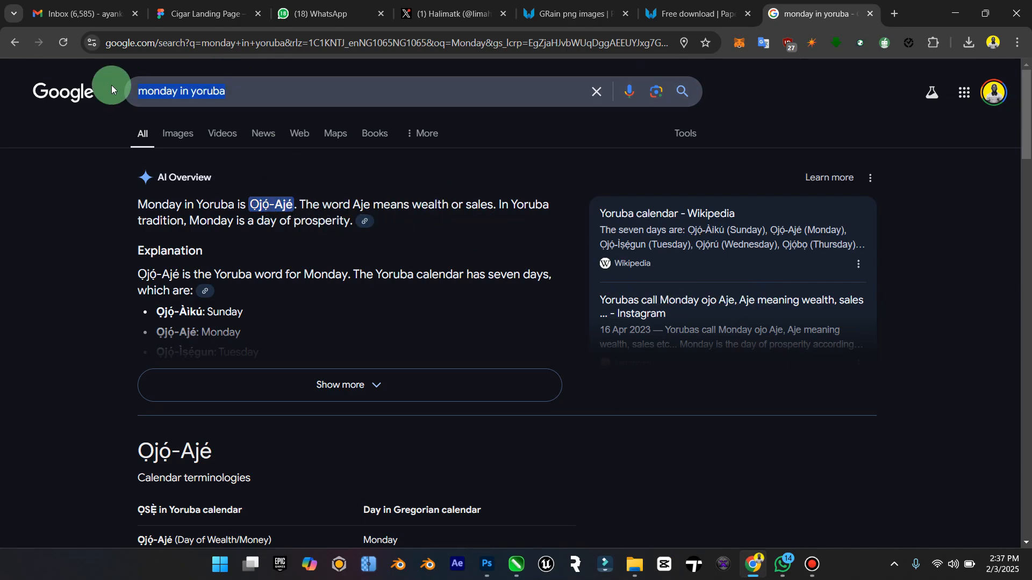
pyautogui.write('shor')
pyautogui.press('BackSpace')
pyautogui.press('BackSpace')
pyautogui.press('BackSpace')
pyautogui.press('BackSpace')
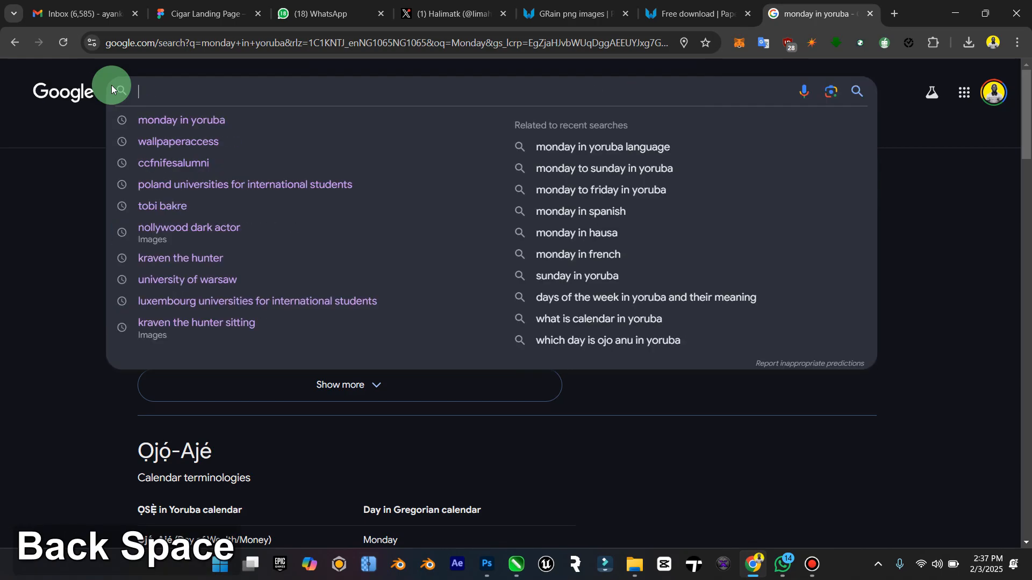
pyautogui.write('quo')
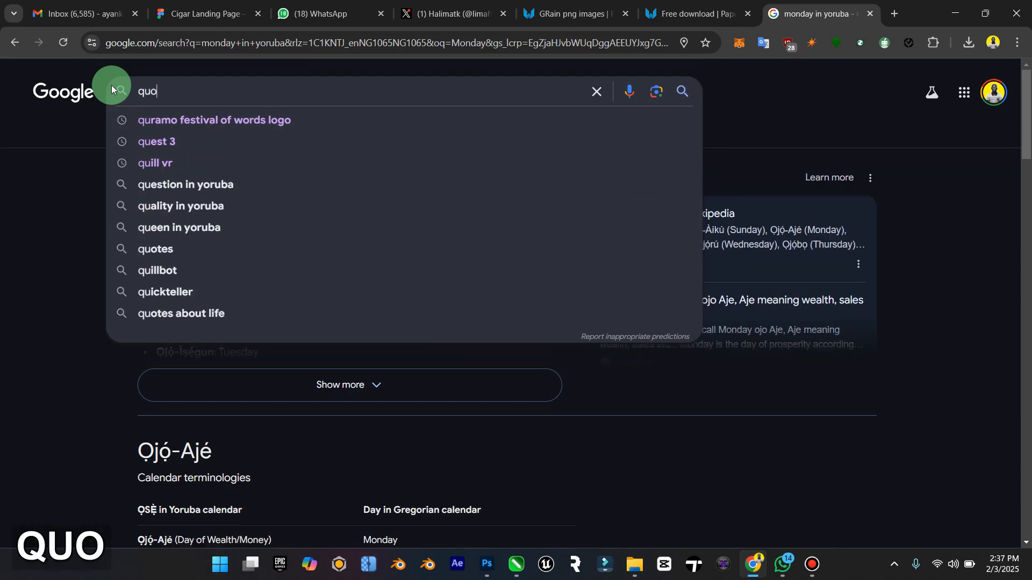
pyautogui.write('te on w')
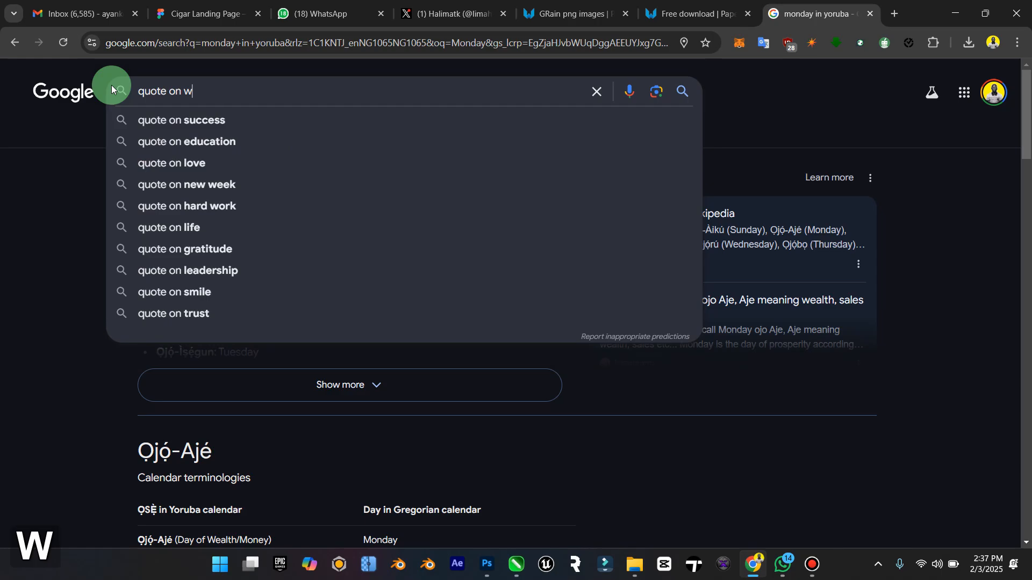
pyautogui.press('BackSpace')
pyautogui.write('hardw')
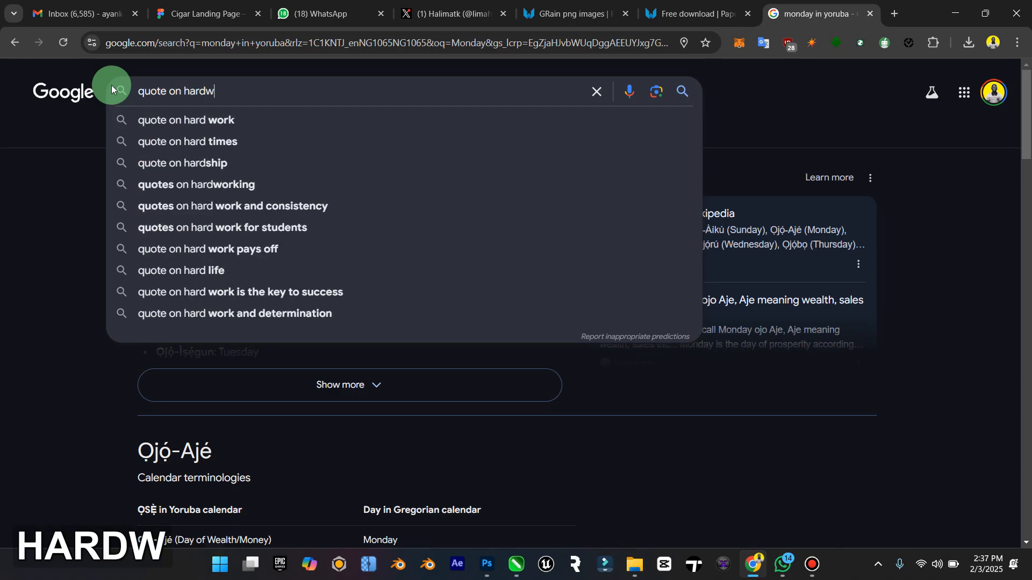
pyautogui.write('ork on')
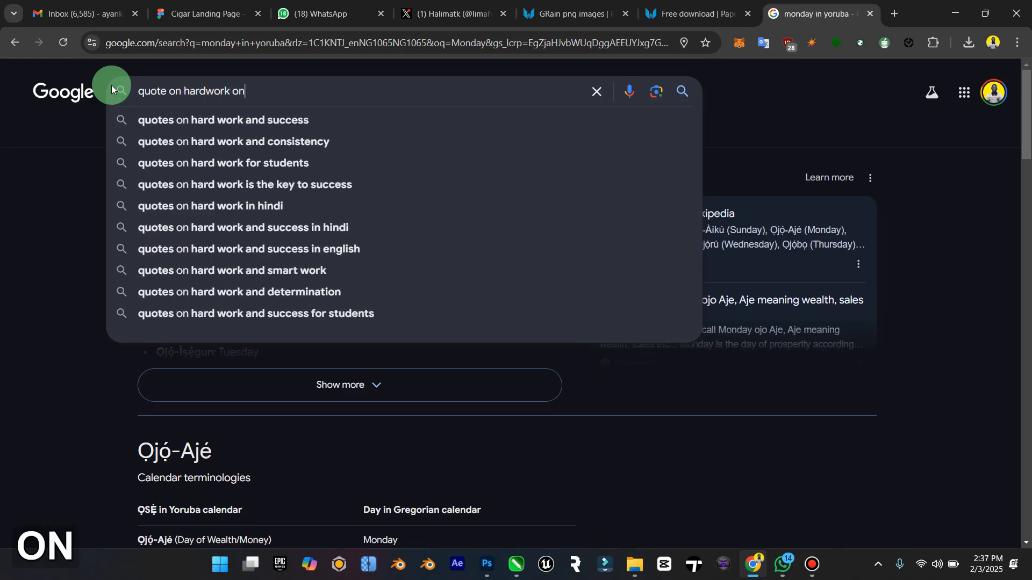
pyautogui.write(' monday')
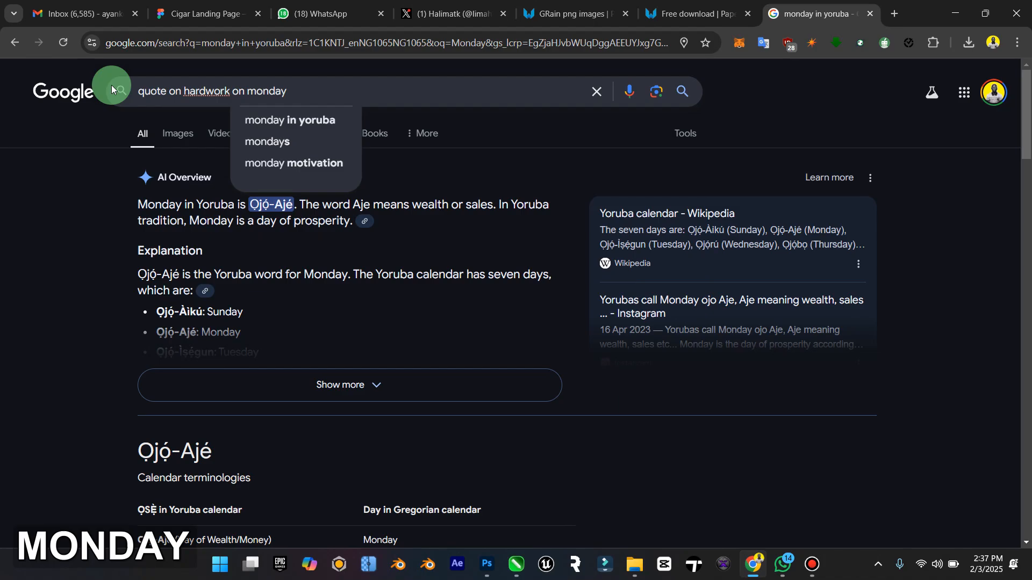
pyautogui.write('s')
pyautogui.press('Return')
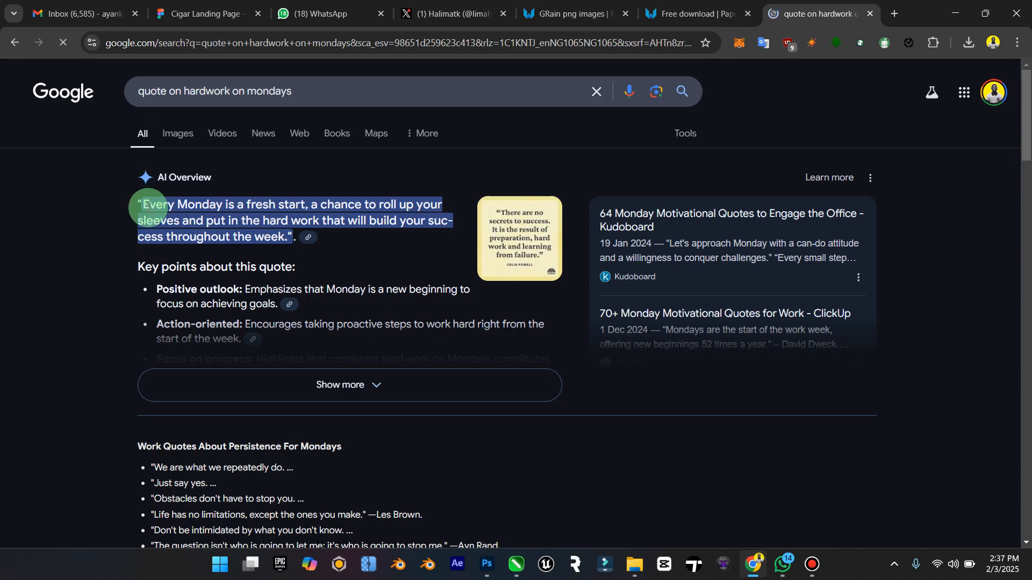
# Copy the quote starting "Every Monday is a fresh start" from the AI Overview and return to Photoshop.
pyautogui.moveTo(151, 207); pyautogui.dragTo(285, 240)
pyautogui.hotkey('ctrl', 'c')
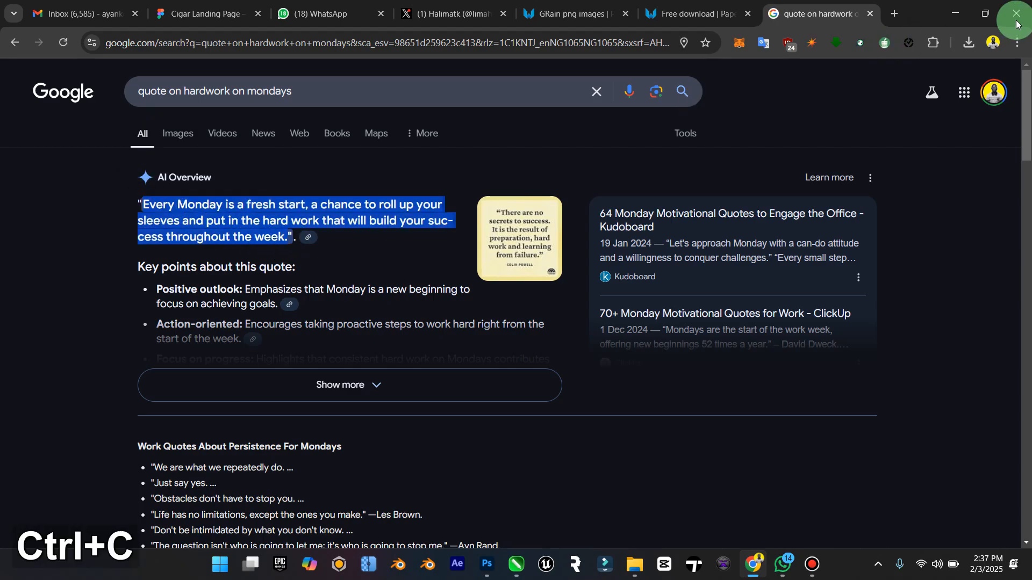
pyautogui.click(968, 11)
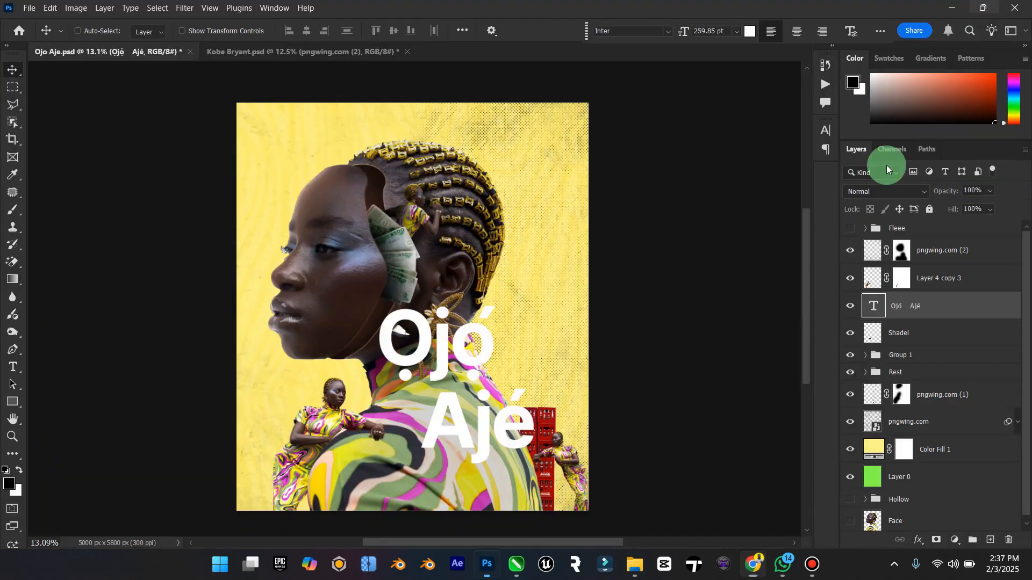
# Create a text box across the woman's head, above the pngwing.com (2) layer, and paste the copied Monday quote into it.
pyautogui.click(932, 250)
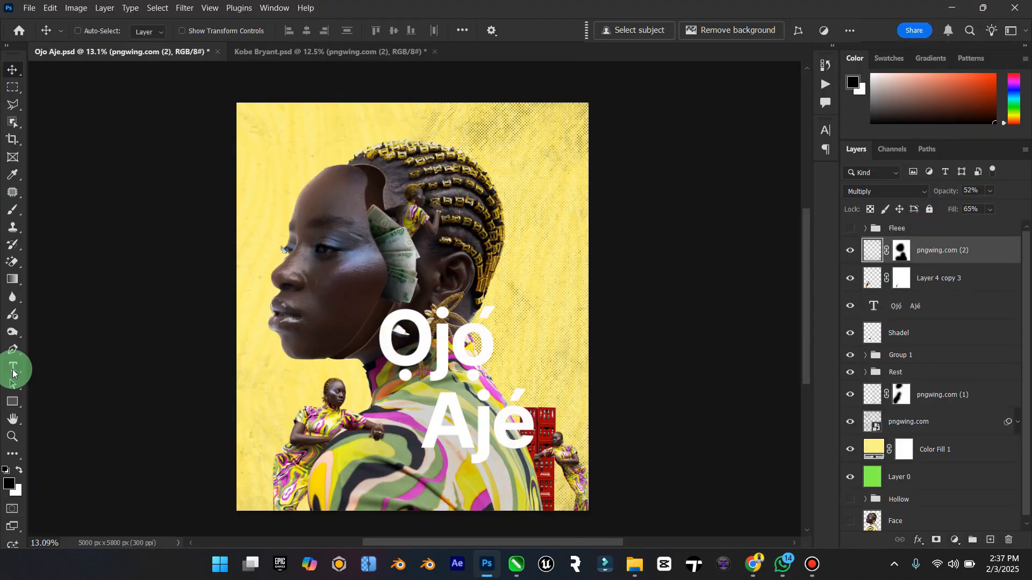
pyautogui.press('t')
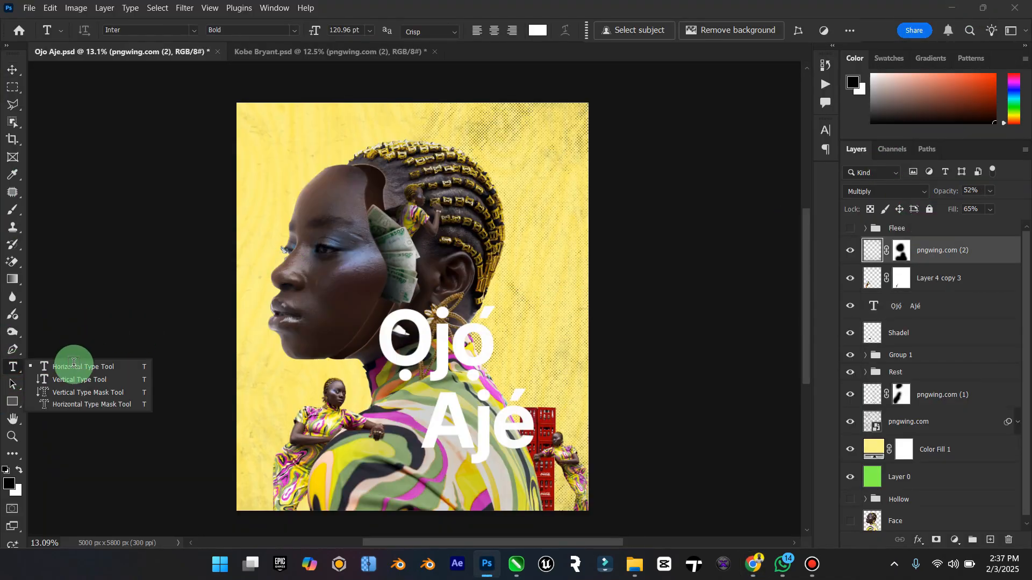
pyautogui.click(438, 245)
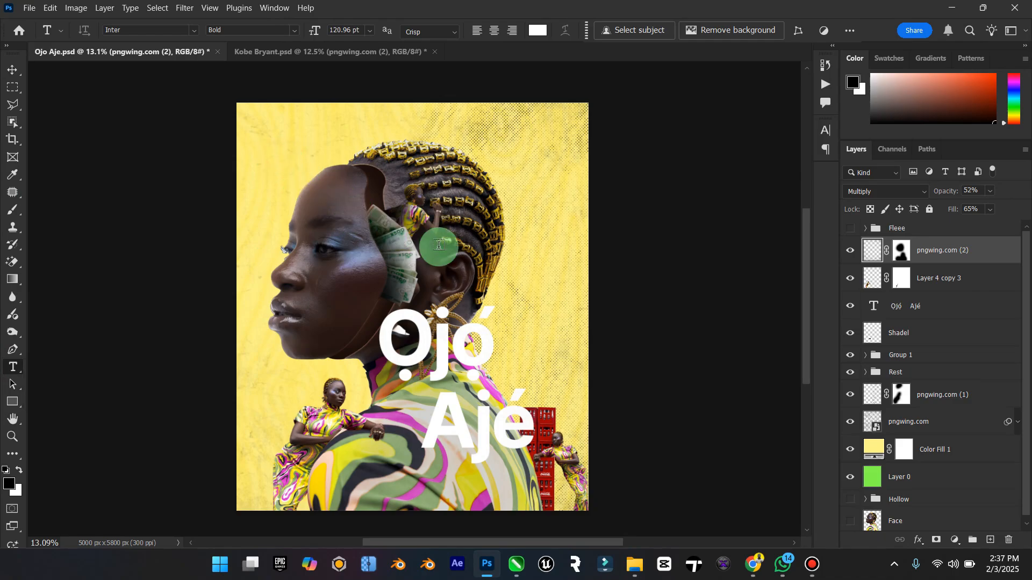
pyautogui.moveTo(270, 156); pyautogui.dragTo(499, 251)
pyautogui.hotkey('ctrl', 'v')
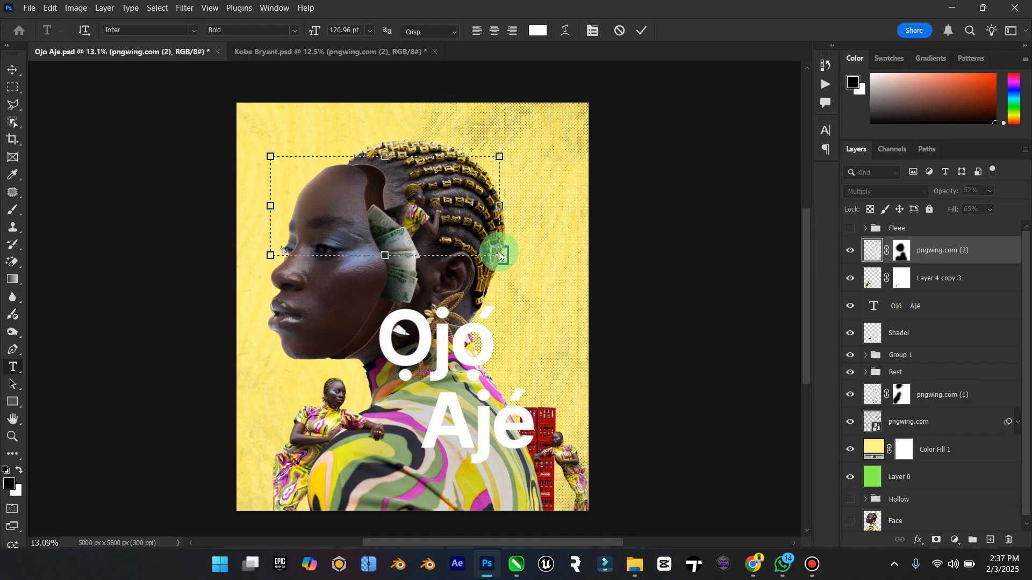
# Left-align the whole quote and set its font style to Medium.
pyautogui.hotkey('ctrl', 'a')
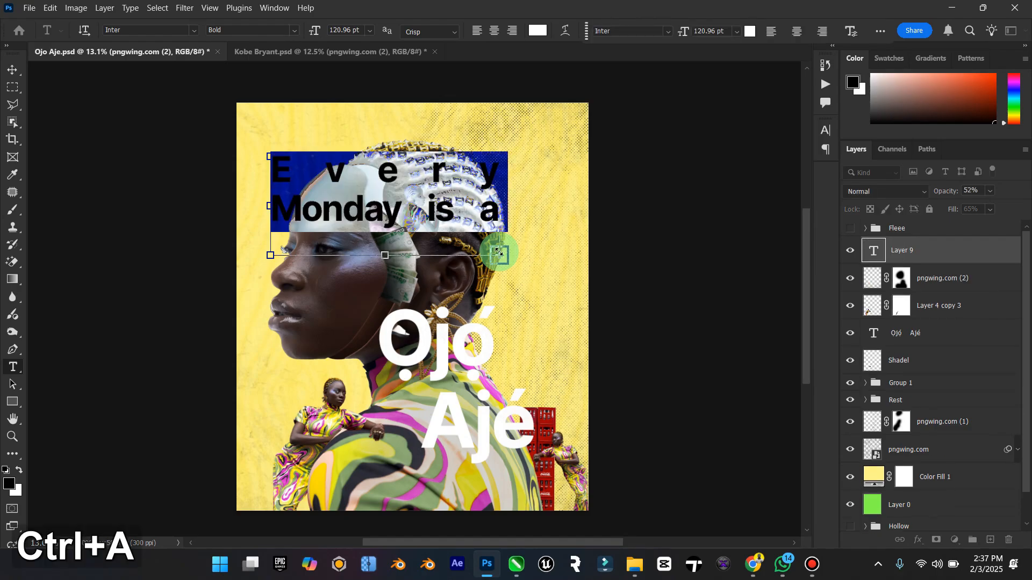
pyautogui.click(475, 33)
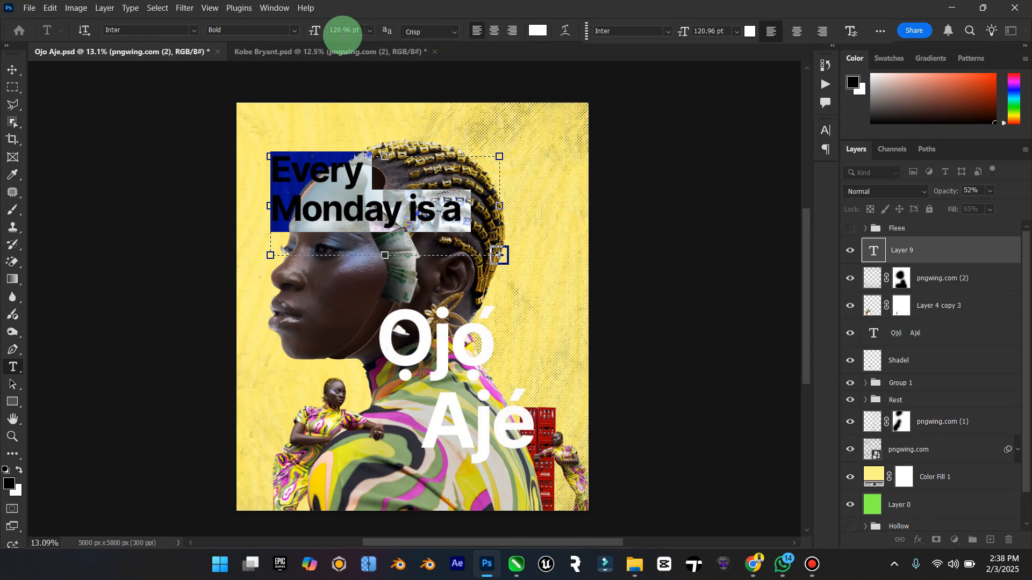
pyautogui.click(295, 31)
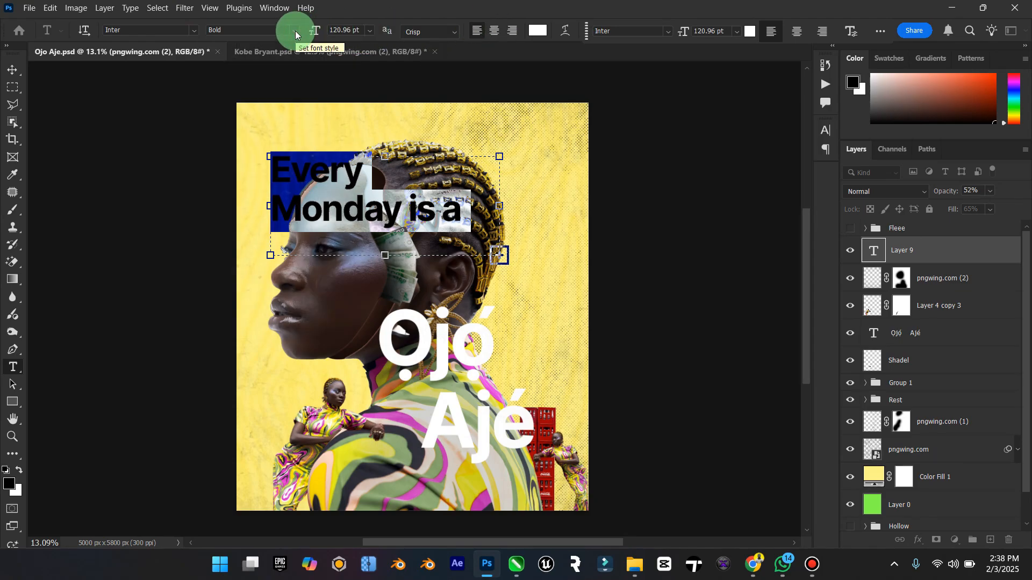
pyautogui.moveTo(299, 35); pyautogui.dragTo(279, 197)
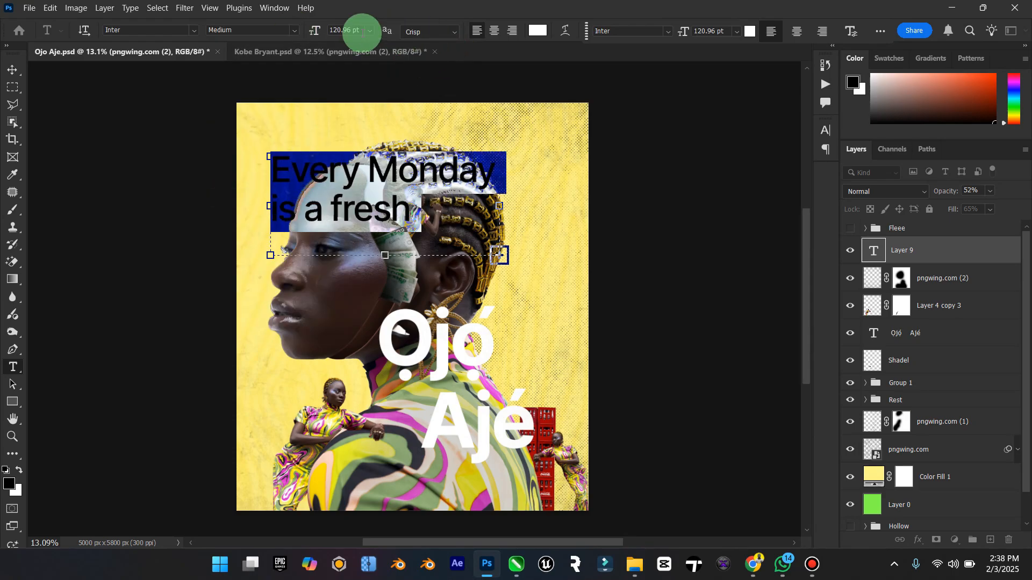
# Set the quote's font size to 36 pt, leading to 50 pt and tracking to -100.
pyautogui.moveTo(373, 36); pyautogui.dragTo(373, 180)
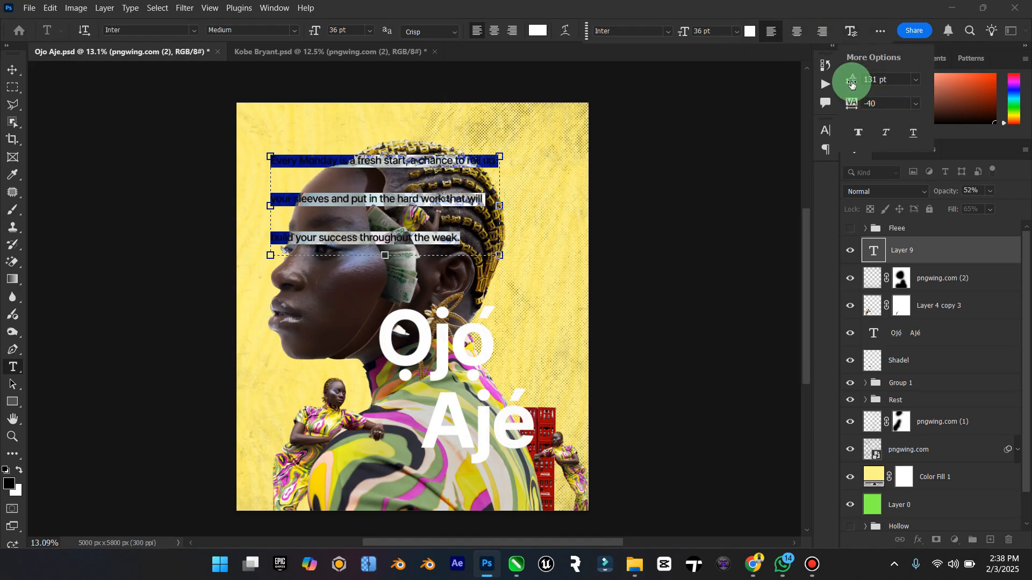
pyautogui.moveTo(854, 81); pyautogui.dragTo(797, 81)
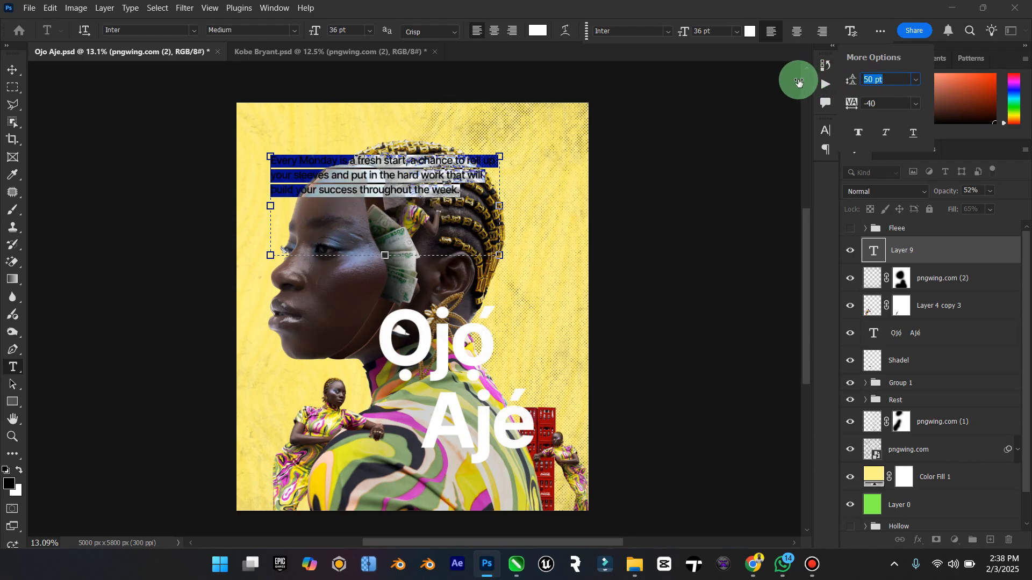
pyautogui.moveTo(846, 108); pyautogui.dragTo(850, 108)
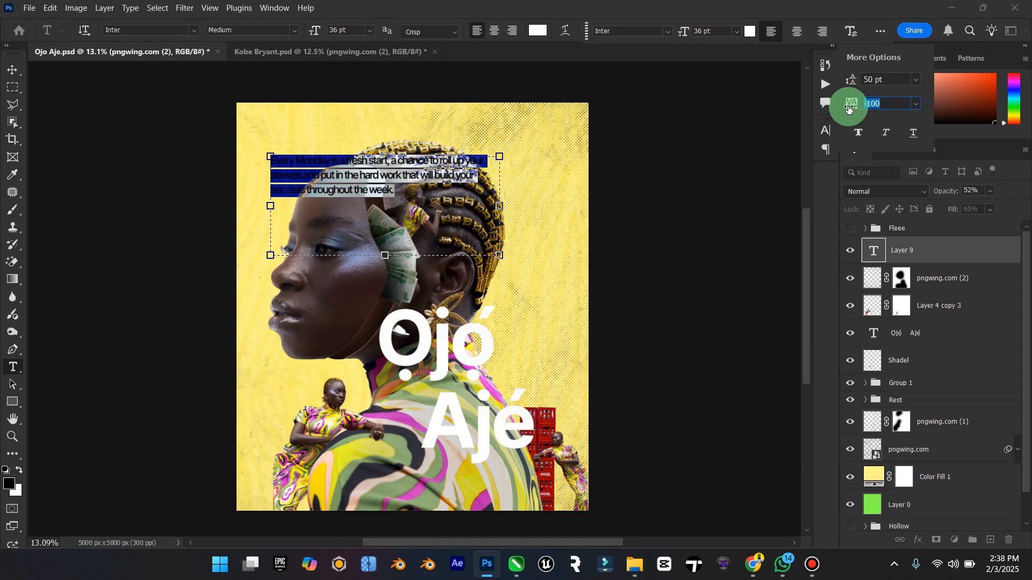
# Make the quote Bold and place its shortened text box at the poster's bottom edge, below the title.
pyautogui.click(191, 58)
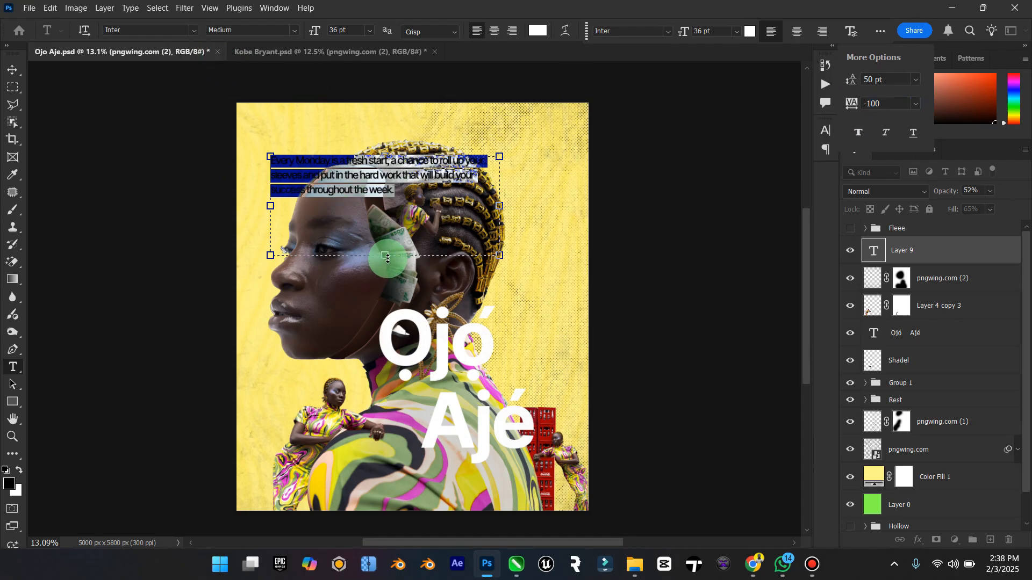
pyautogui.click(293, 31)
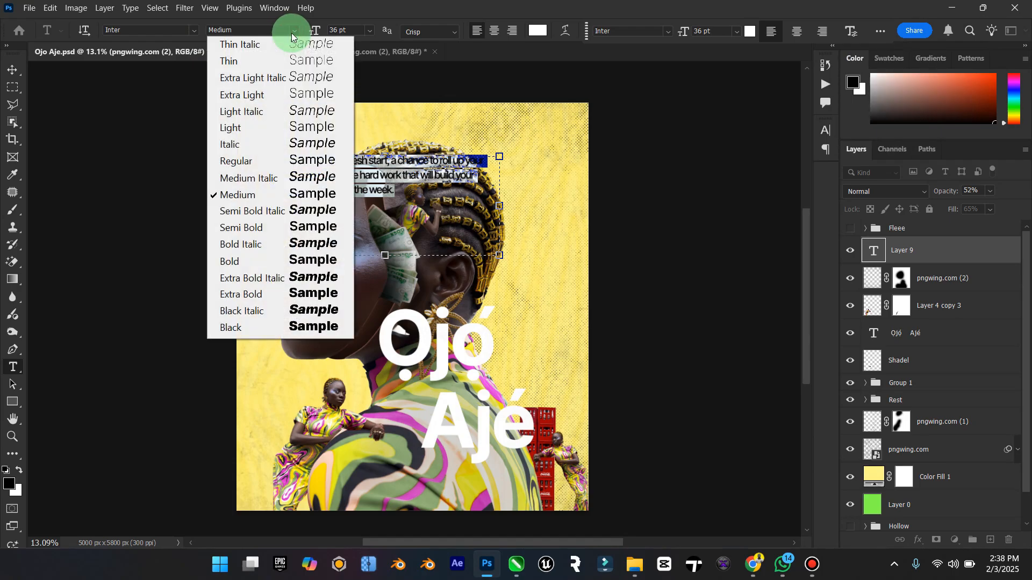
pyautogui.click(258, 262)
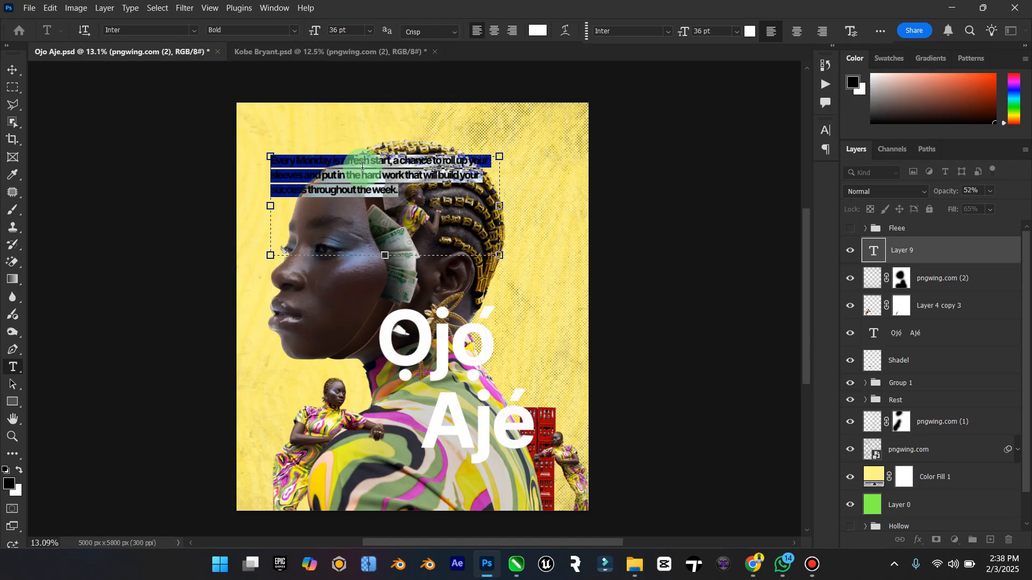
pyautogui.moveTo(386, 255); pyautogui.dragTo(358, 487)
pyautogui.click(11, 70)
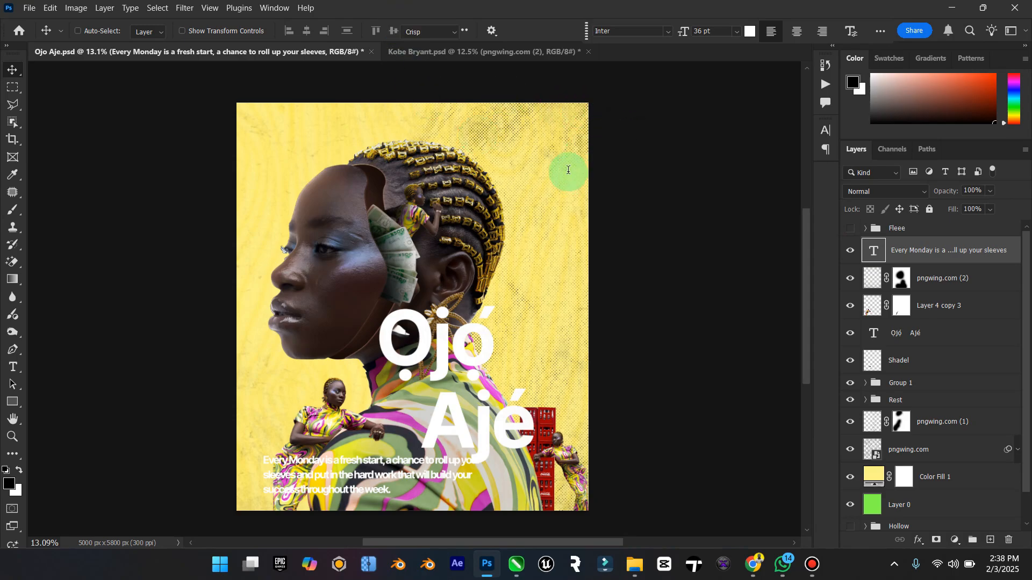
# Reduce the whole quote to a font size of 24 pt with 30 pt leading.
pyautogui.press('Return')
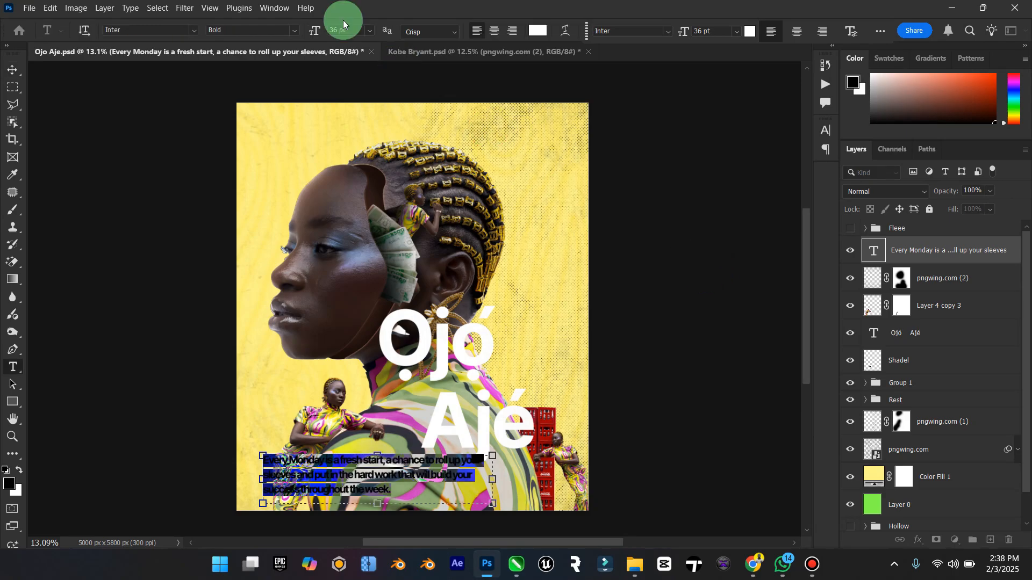
pyautogui.click(367, 31)
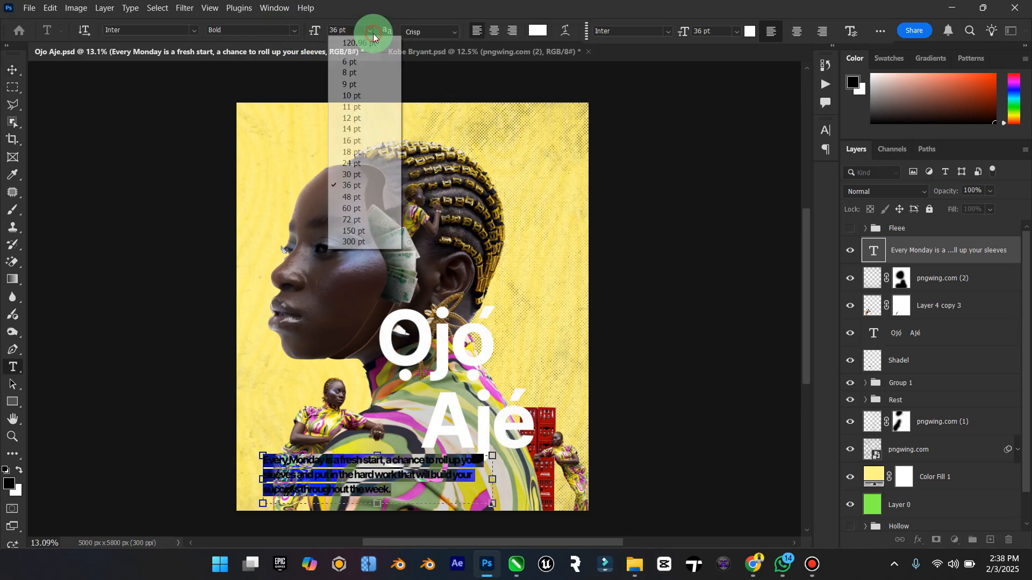
pyautogui.click(369, 165)
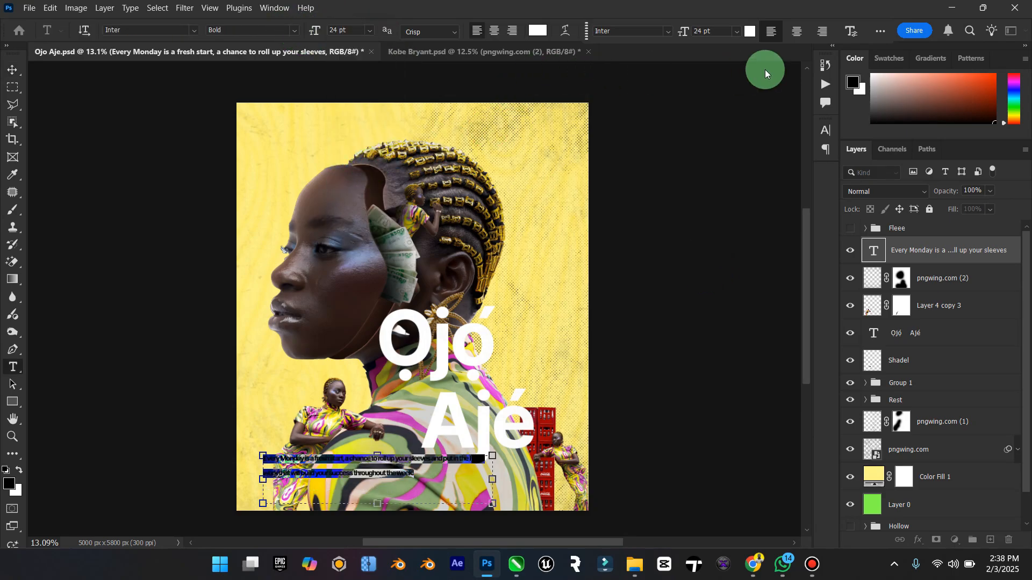
pyautogui.click(855, 33)
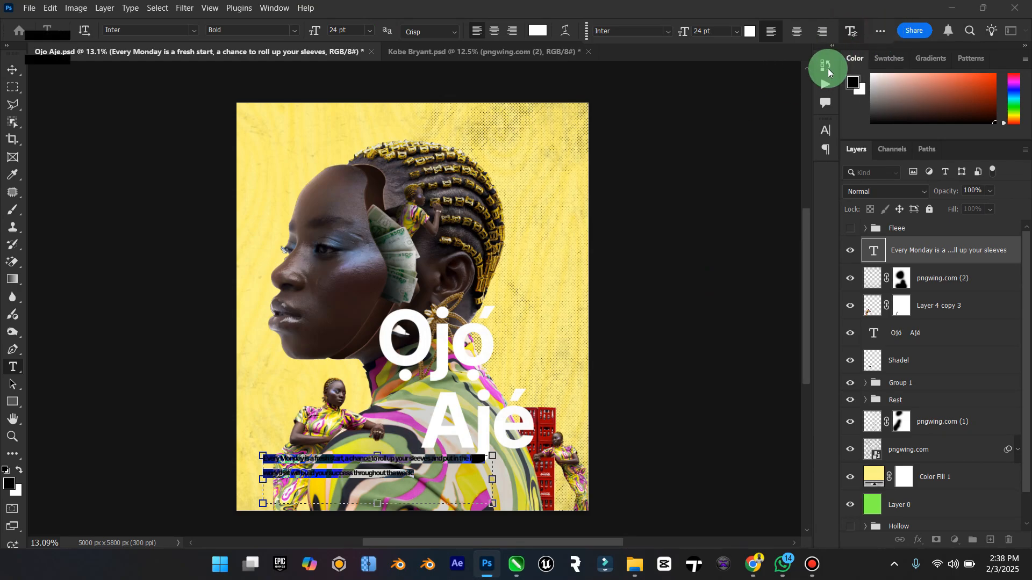
pyautogui.moveTo(843, 83); pyautogui.dragTo(835, 85)
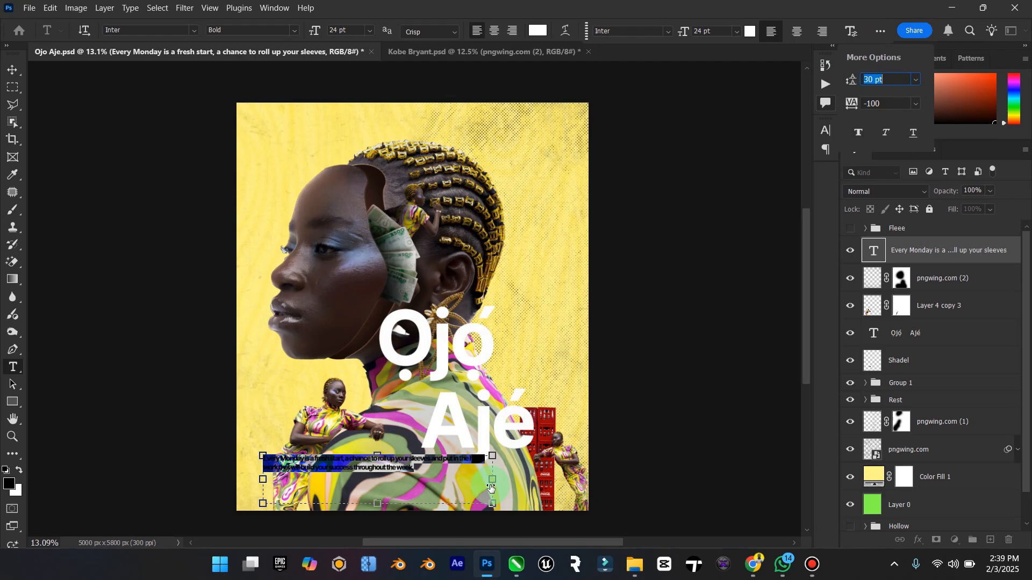
# Change the quote's text color to black, 000000.
pyautogui.click(538, 30)
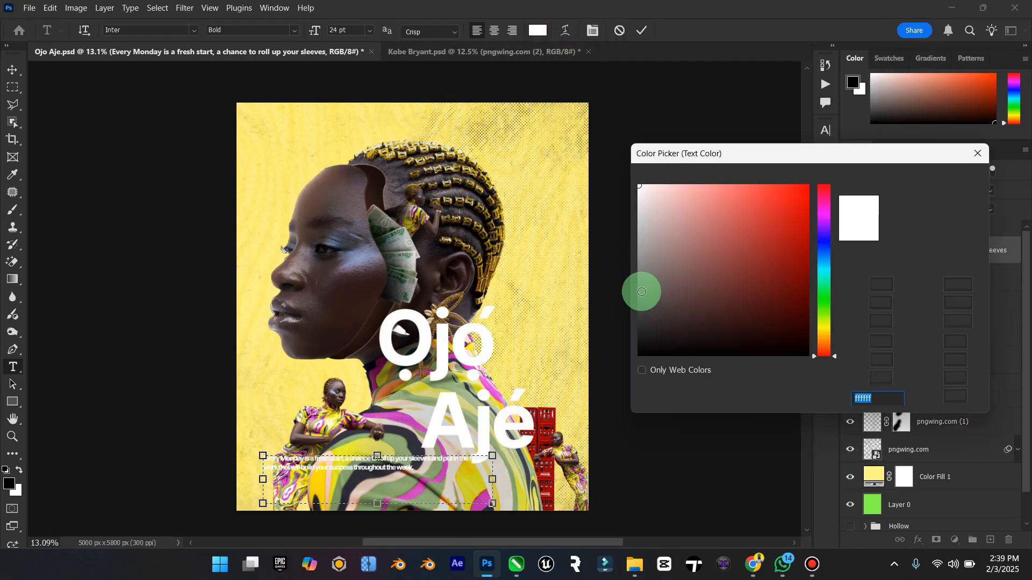
pyautogui.click(779, 355)
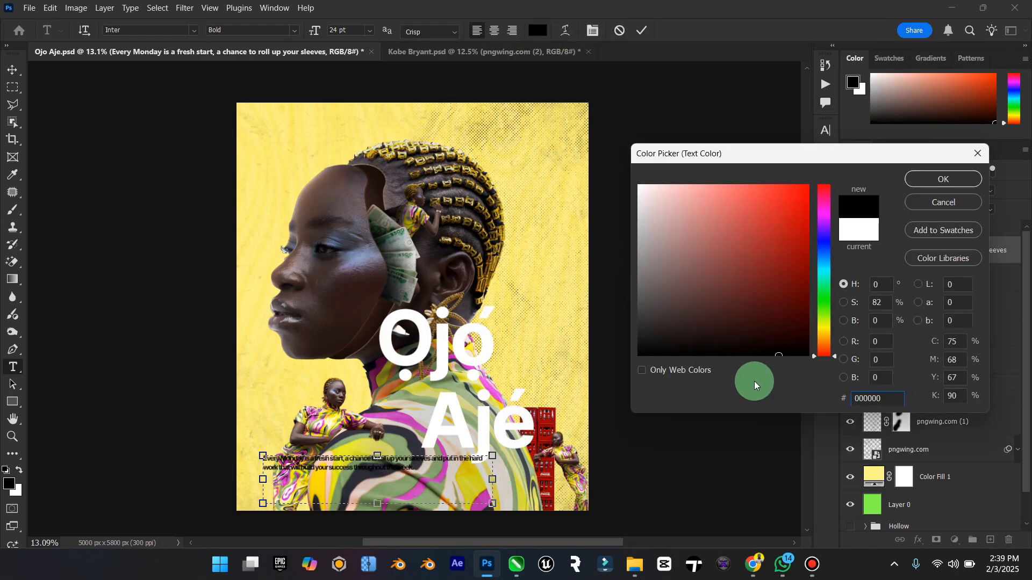
pyautogui.moveTo(650, 223); pyautogui.dragTo(604, 156)
pyautogui.click(785, 346)
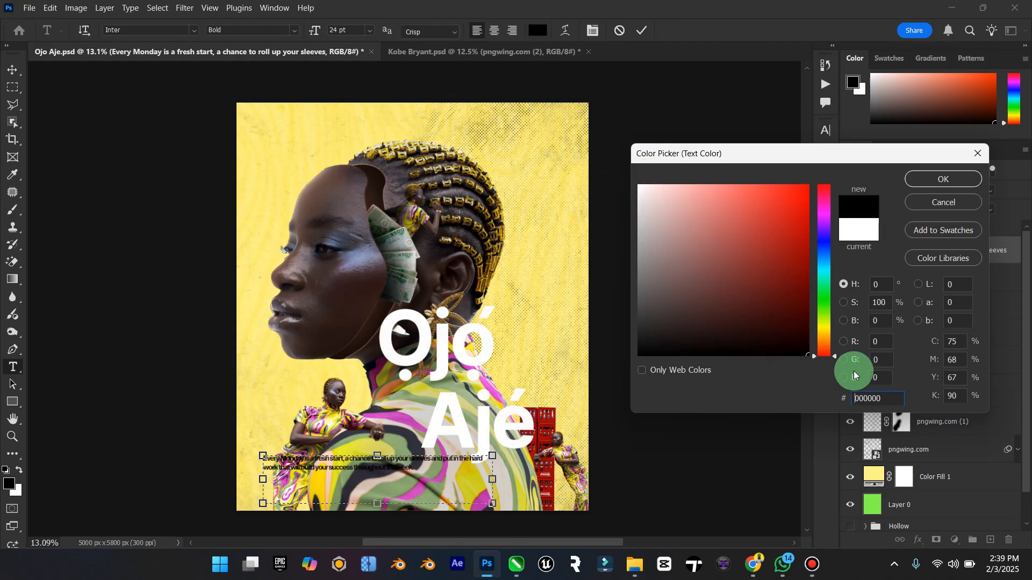
pyautogui.click(946, 178)
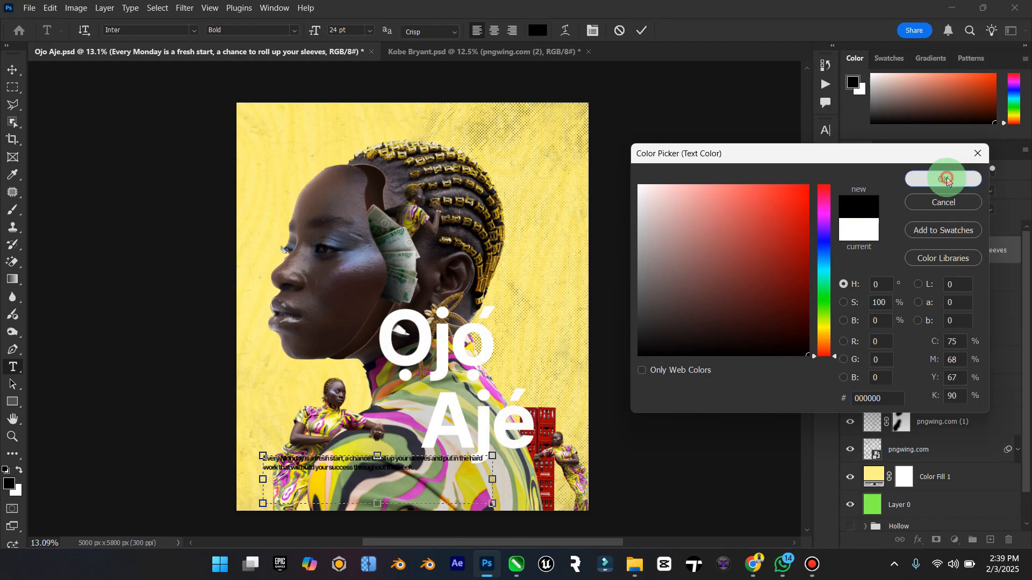
# Apply black 000000 as the Monday quote's text color and commit the text edit.
pyautogui.click(957, 179)
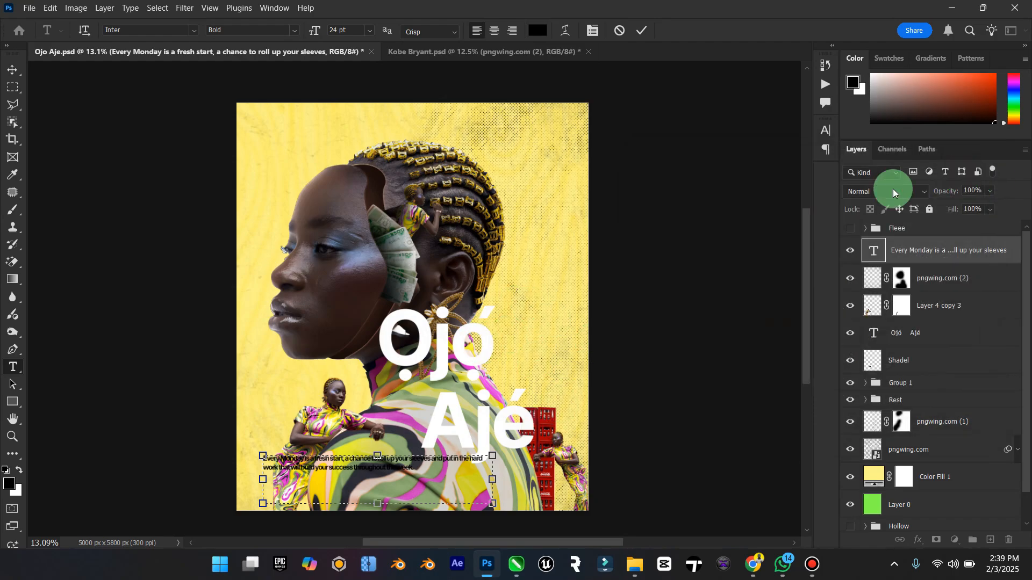
pyautogui.click(571, 394)
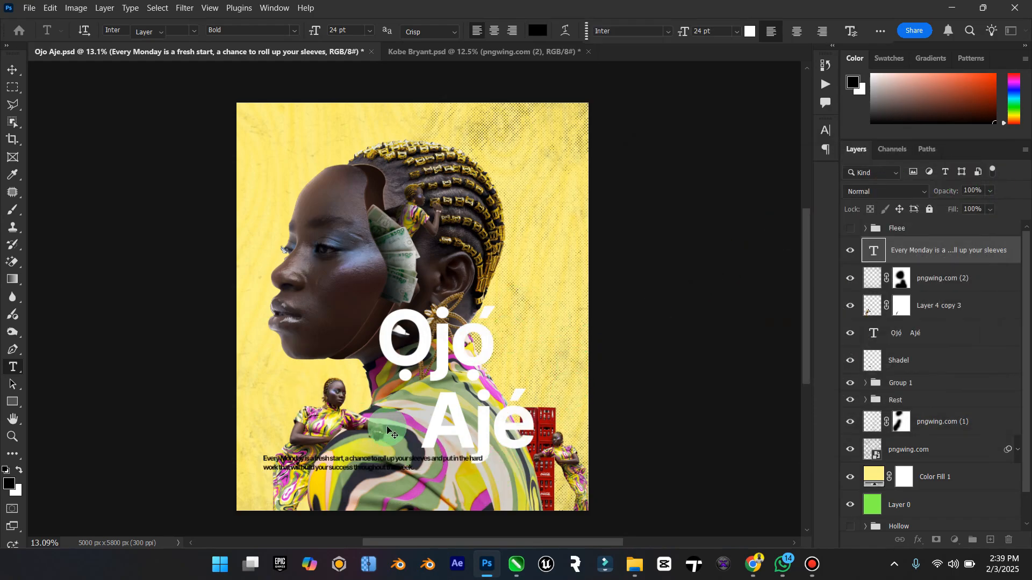
pyautogui.press('v')
pyautogui.click(871, 250)
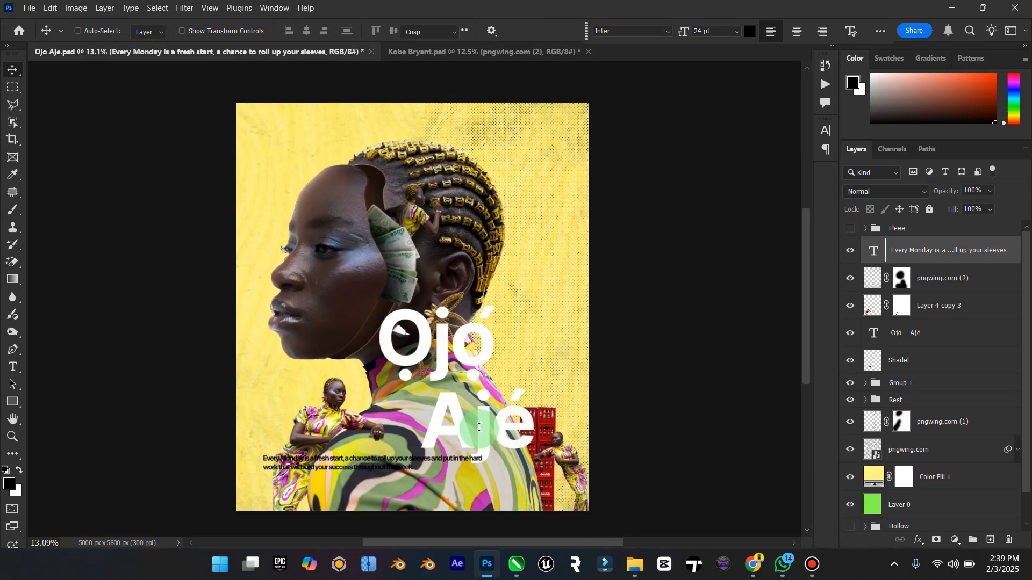
# Narrow the quote's text box to about 1312 px wide and place the quote between the title words Ọjọ́ and Ajé, toward their right side.
pyautogui.doubleClick(430, 461)
pyautogui.moveTo(493, 480); pyautogui.dragTo(357, 480)
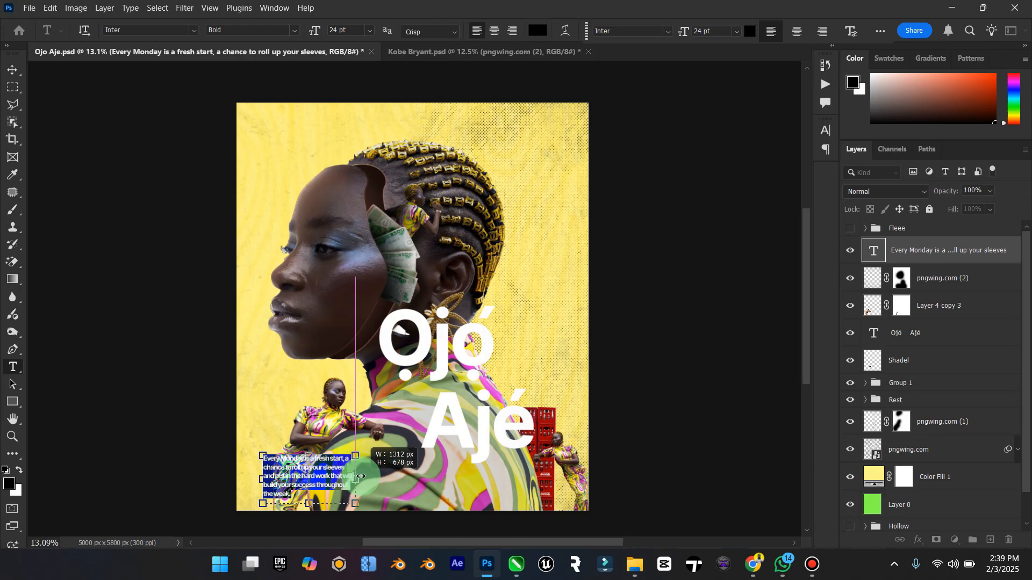
pyautogui.click(12, 70)
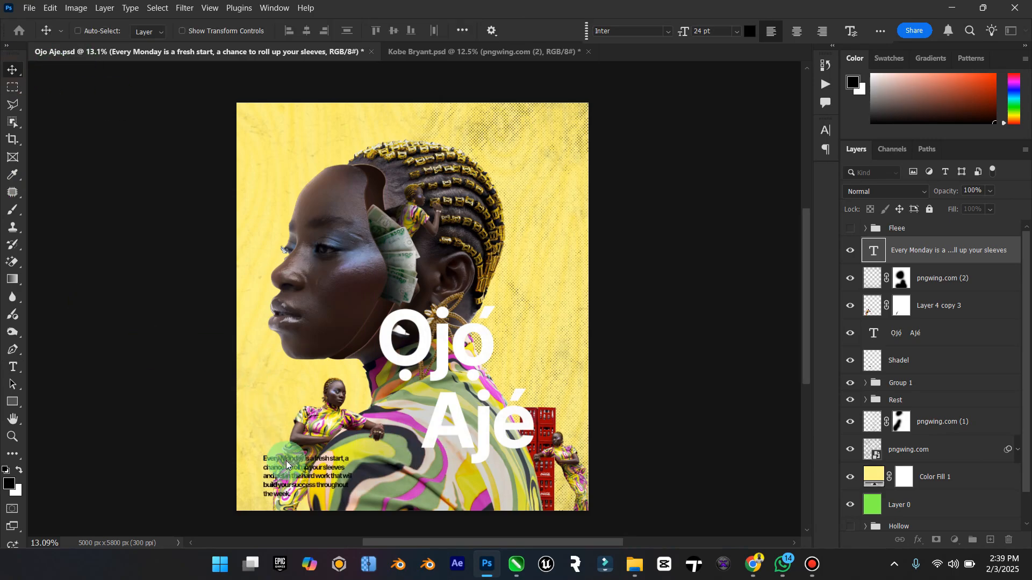
pyautogui.moveTo(300, 472); pyautogui.dragTo(494, 372)
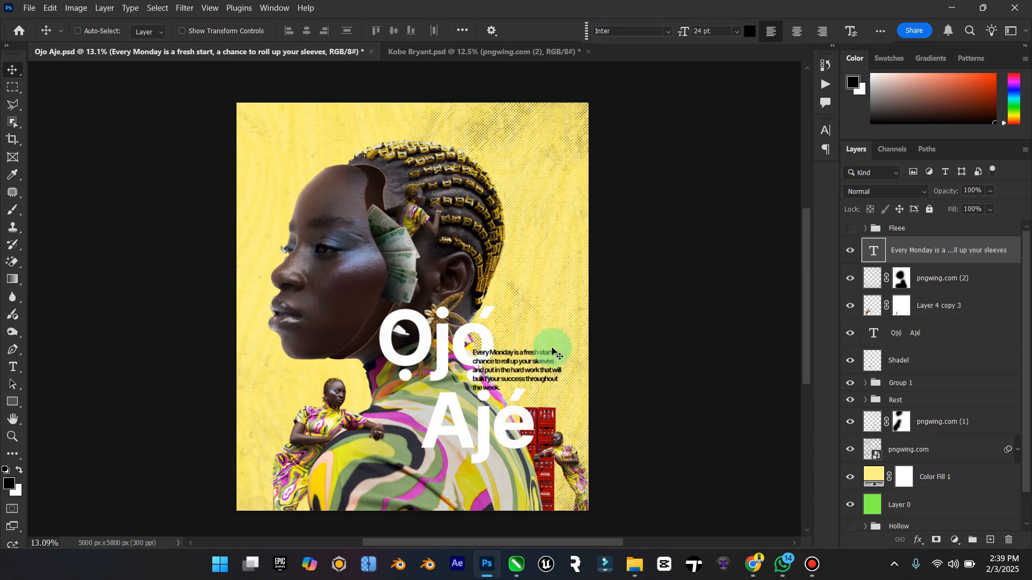
# Move the Ọjọ́ Ajé title layer up the layer stack, directly below the quote layer and above pngwing.com (2).
pyautogui.click(12, 436)
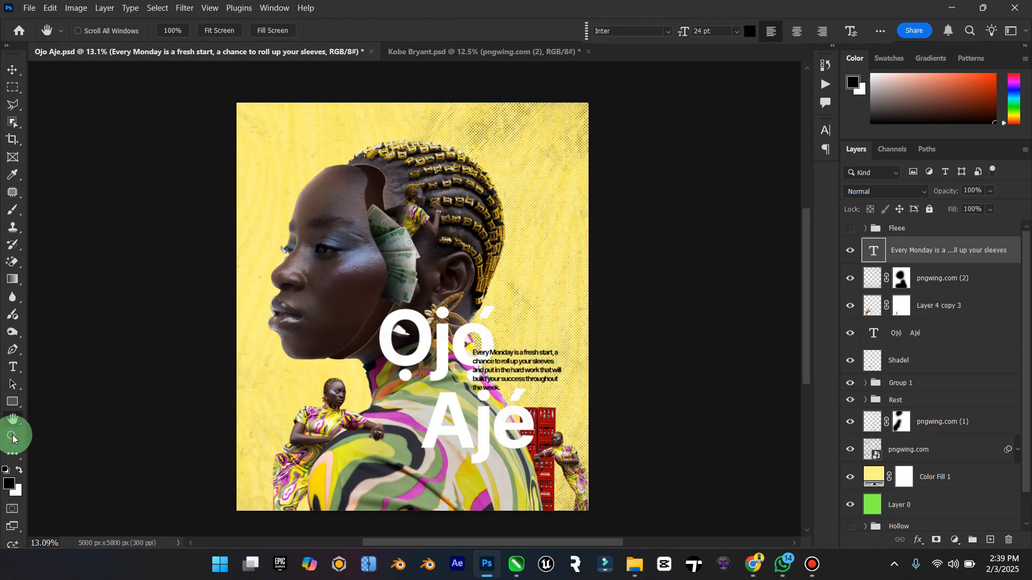
pyautogui.moveTo(466, 369)
pyautogui.mouseDown()
pyautogui.moveTo(437, 370)
pyautogui.moveTo(449, 369)
pyautogui.mouseUp()
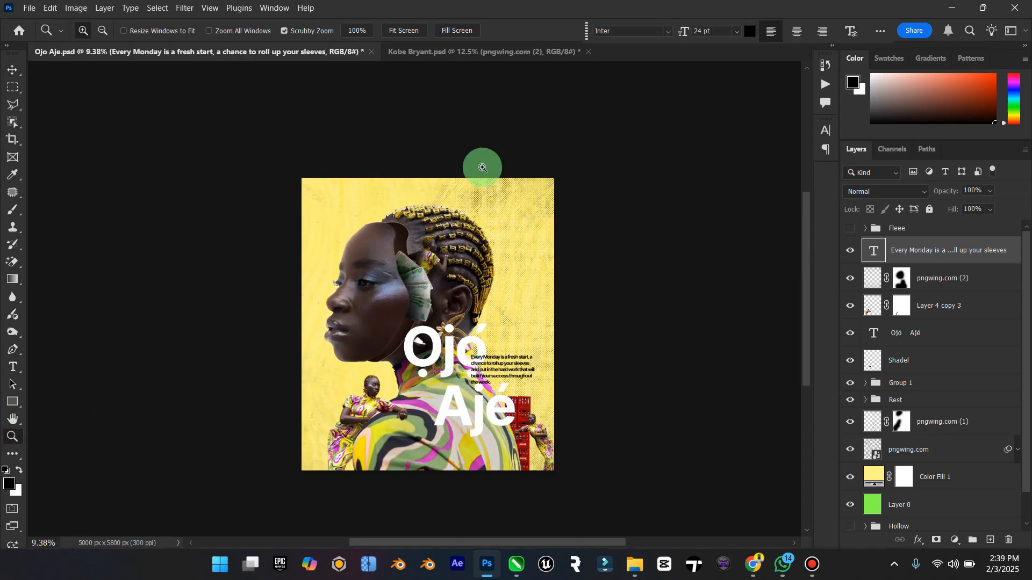
pyautogui.click(12, 70)
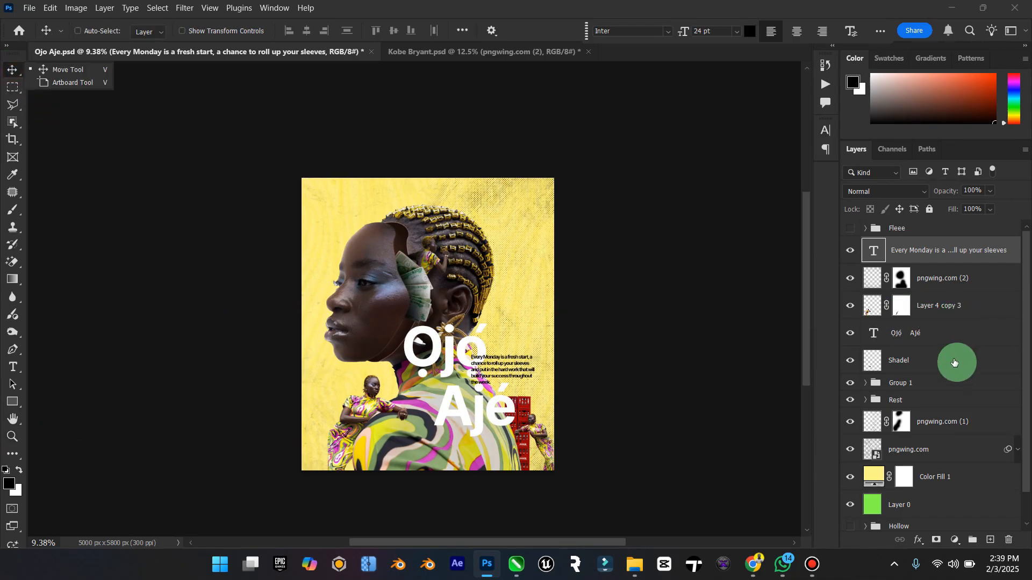
pyautogui.click(921, 333)
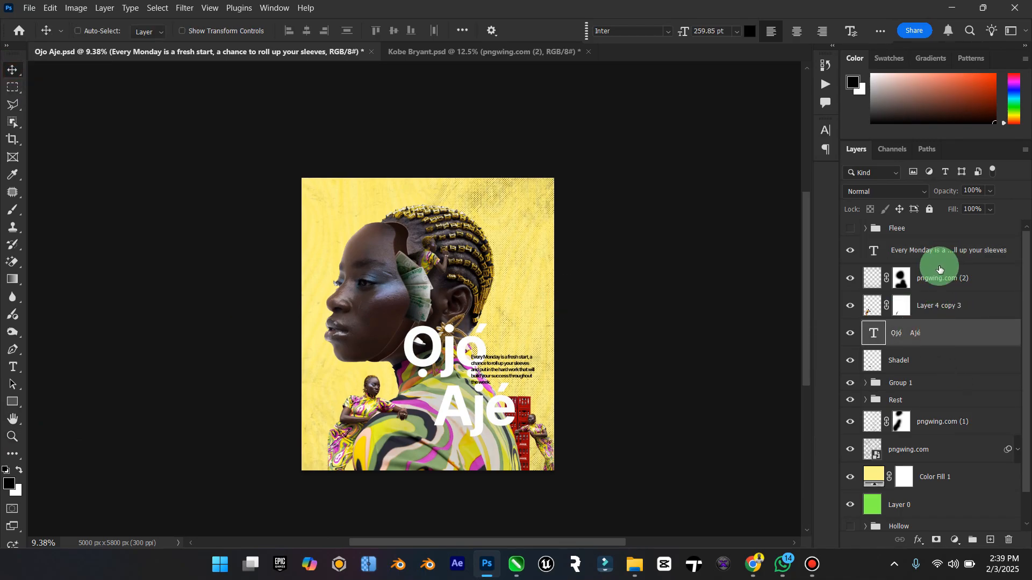
pyautogui.moveTo(932, 268); pyautogui.dragTo(935, 271)
# Add a Color Lookup adjustment above pngwing.com (2) using the "_Orange and Blue" 3DLUT, and compare the poster with and without it.
pyautogui.click(966, 303)
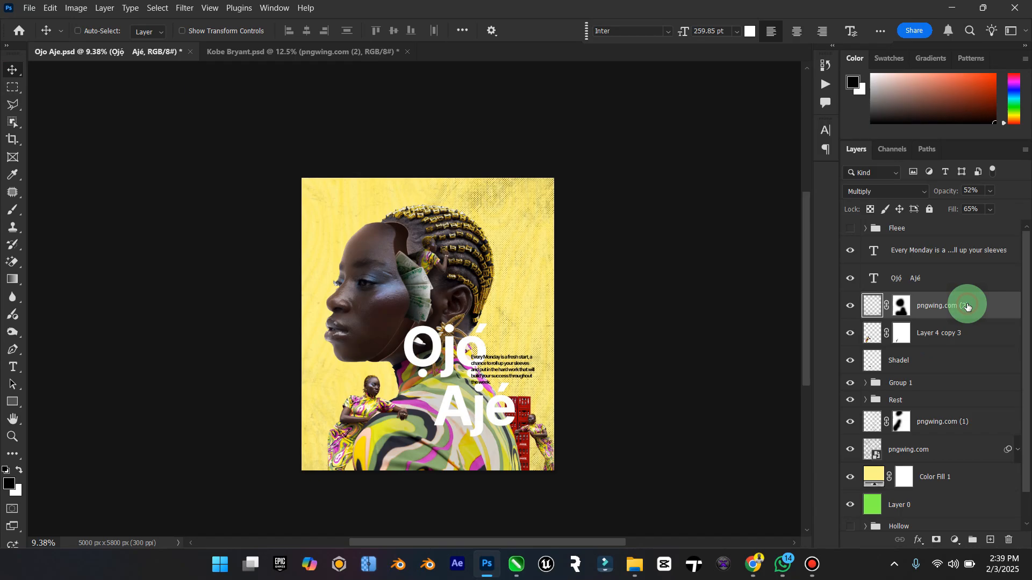
pyautogui.click(949, 524)
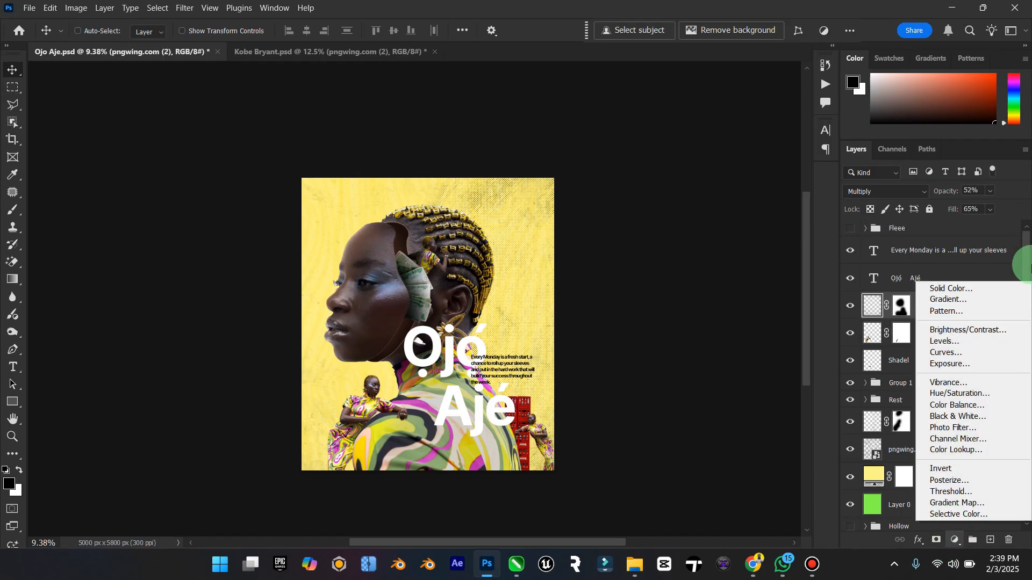
pyautogui.click(985, 450)
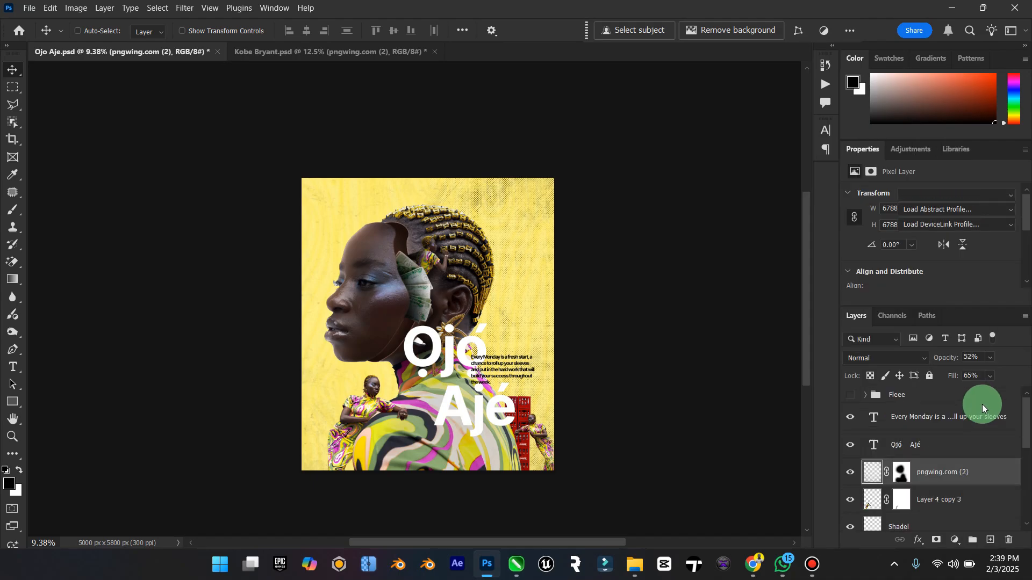
pyautogui.click(926, 196)
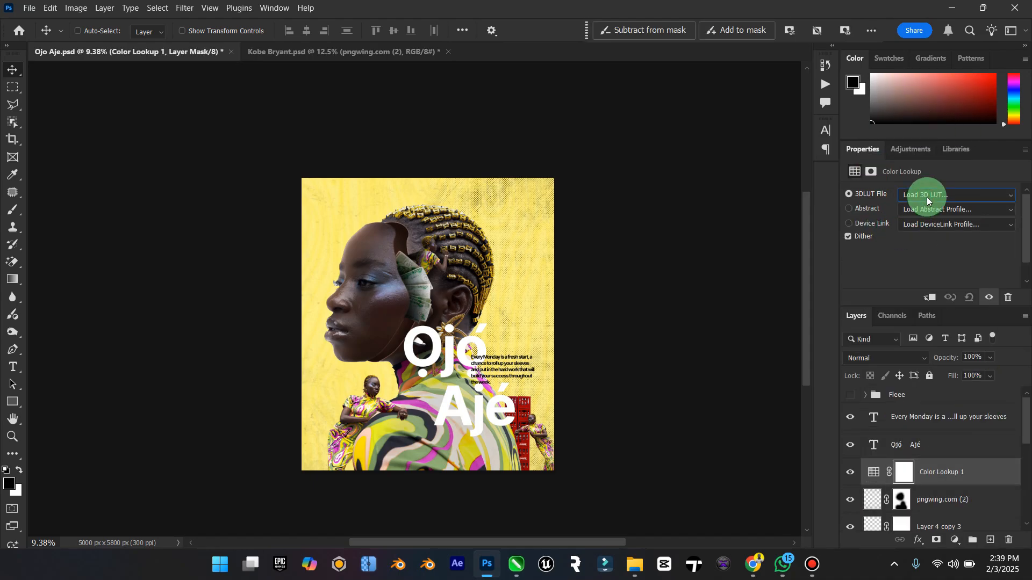
pyautogui.click(927, 51)
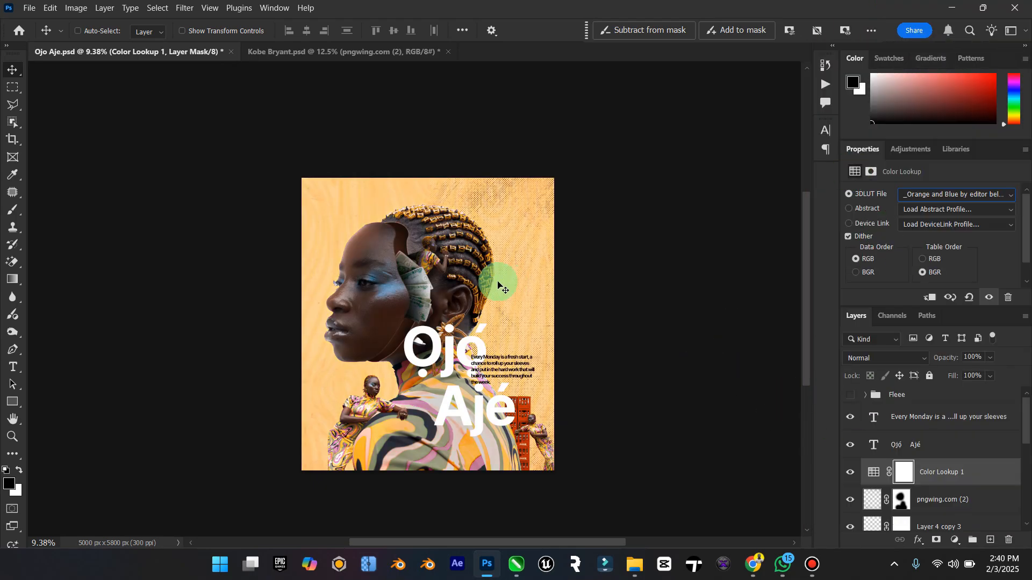
pyautogui.click(849, 473)
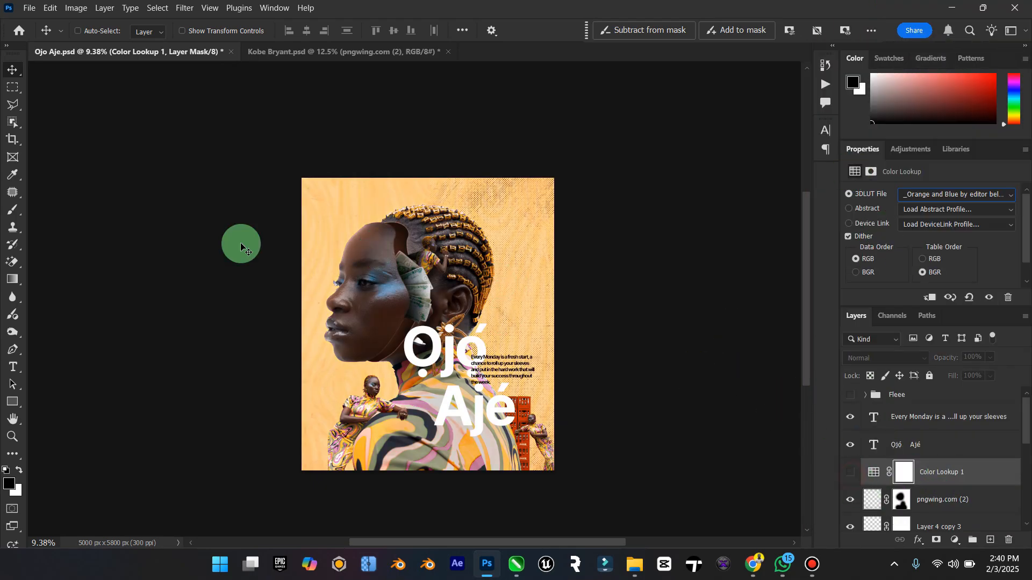
pyautogui.click(849, 470)
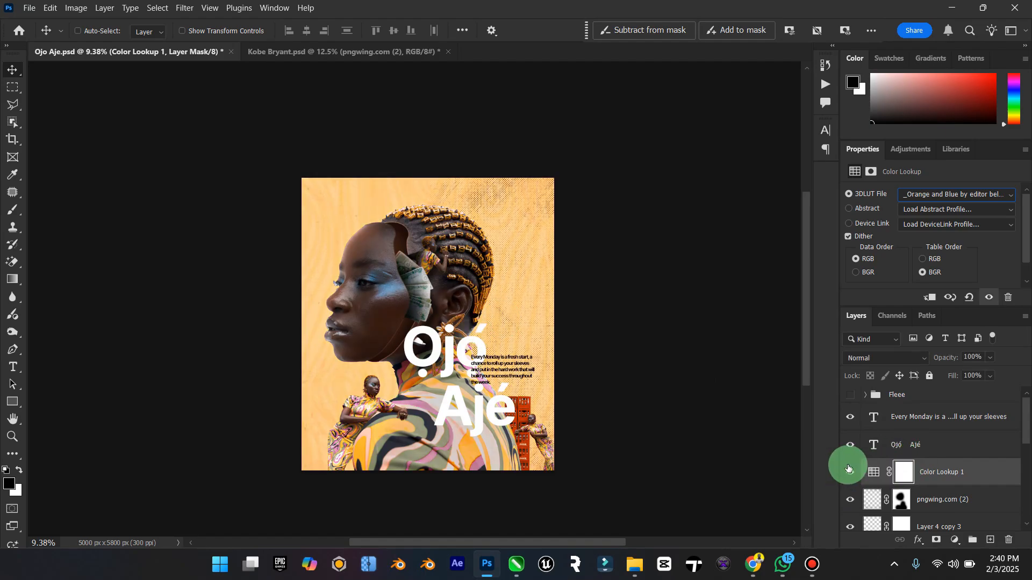
# Add a second Color Lookup adjustment directly above pngwing.com (2) with the FoggyNight.3DL 3DLUT file.
pyautogui.click(944, 499)
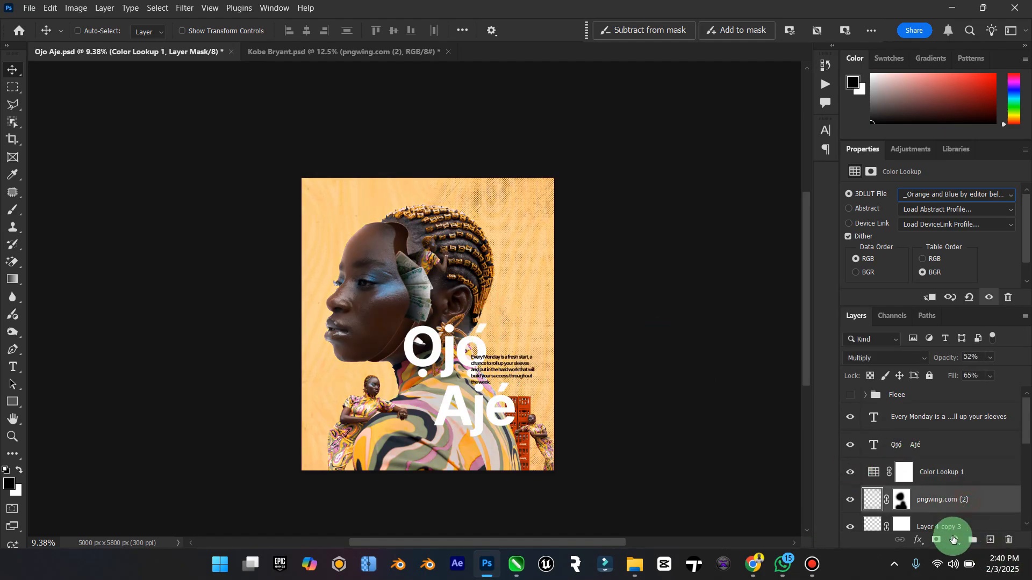
pyautogui.click(954, 540)
pyautogui.click(966, 462)
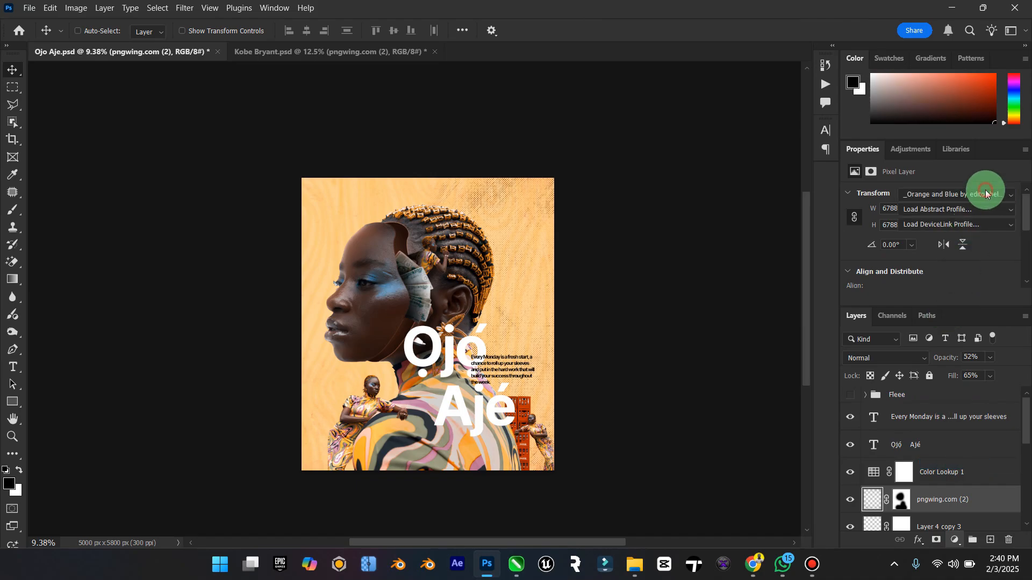
pyautogui.click(986, 194)
pyautogui.scroll(-6, 912, 293)
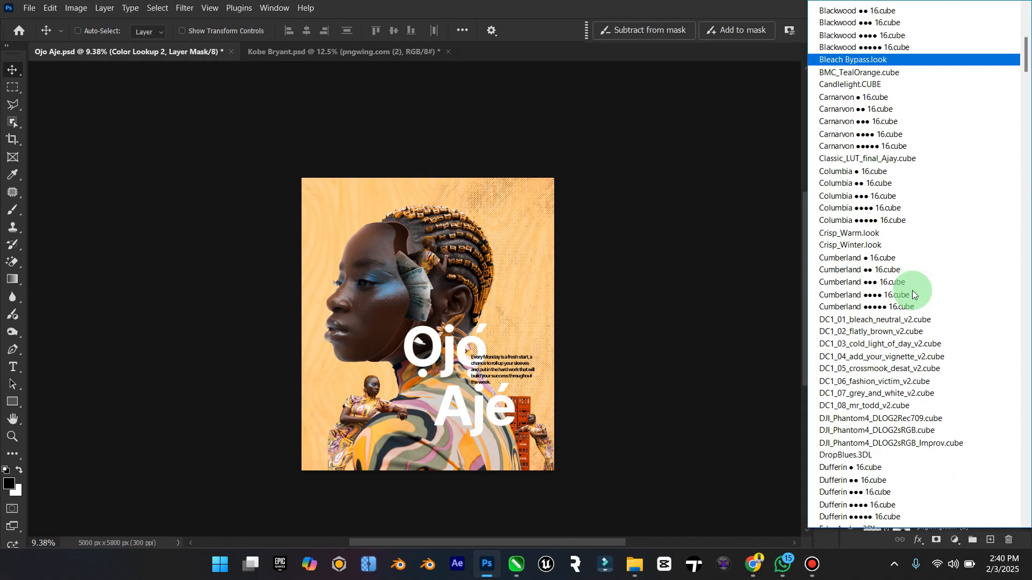
pyautogui.scroll(-12, 912, 291)
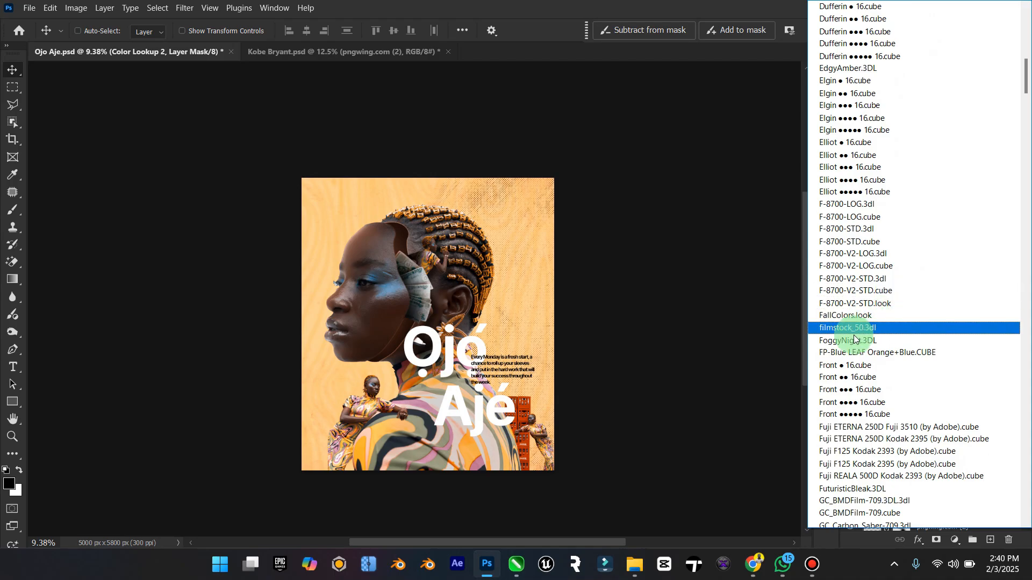
pyautogui.click(854, 340)
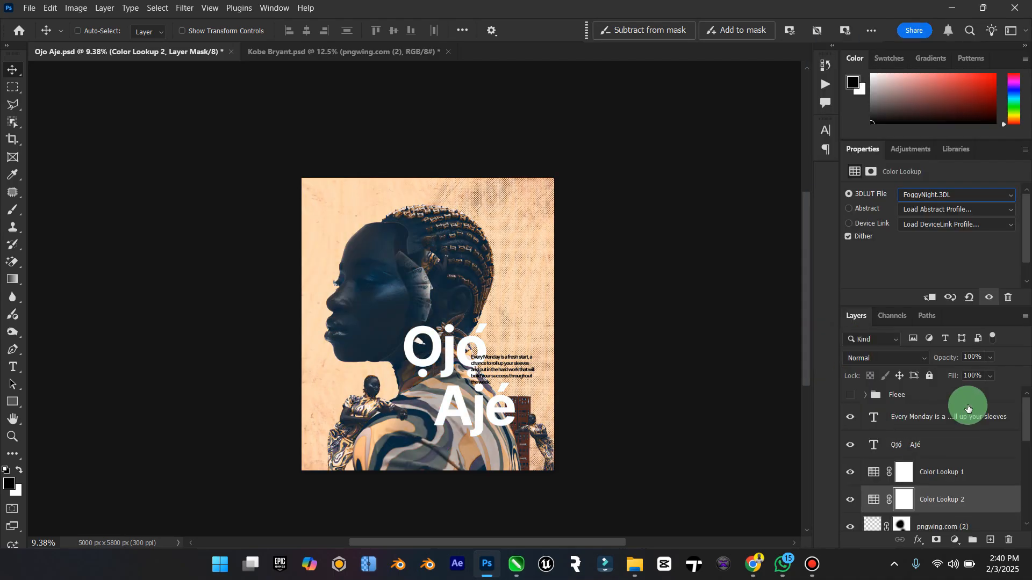
# Keep the FoggyNight lookup layer in Normal blend mode and set its opacity to 45% and its fill to 84%.
pyautogui.click(918, 360)
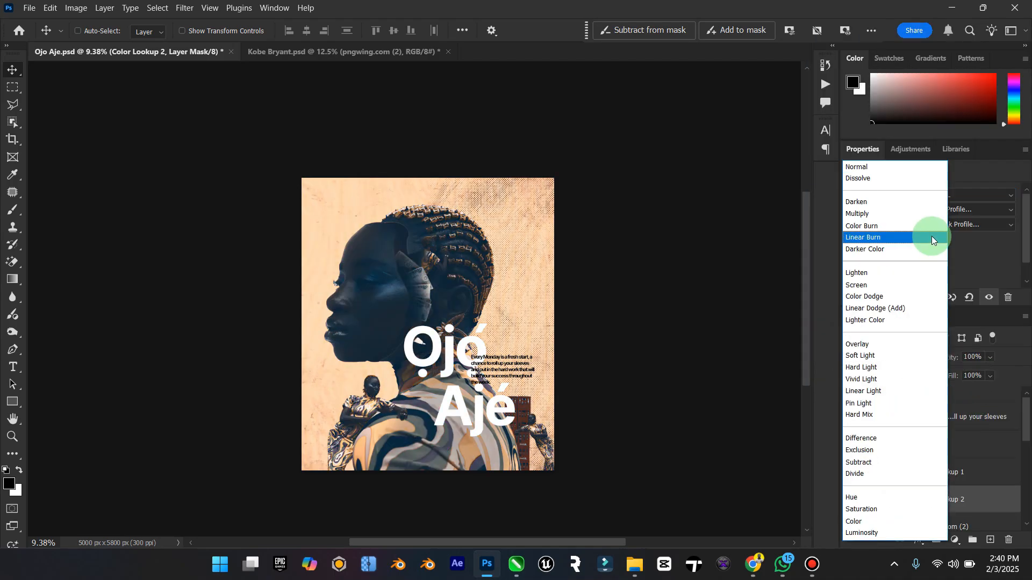
pyautogui.click(890, 167)
pyautogui.click(991, 358)
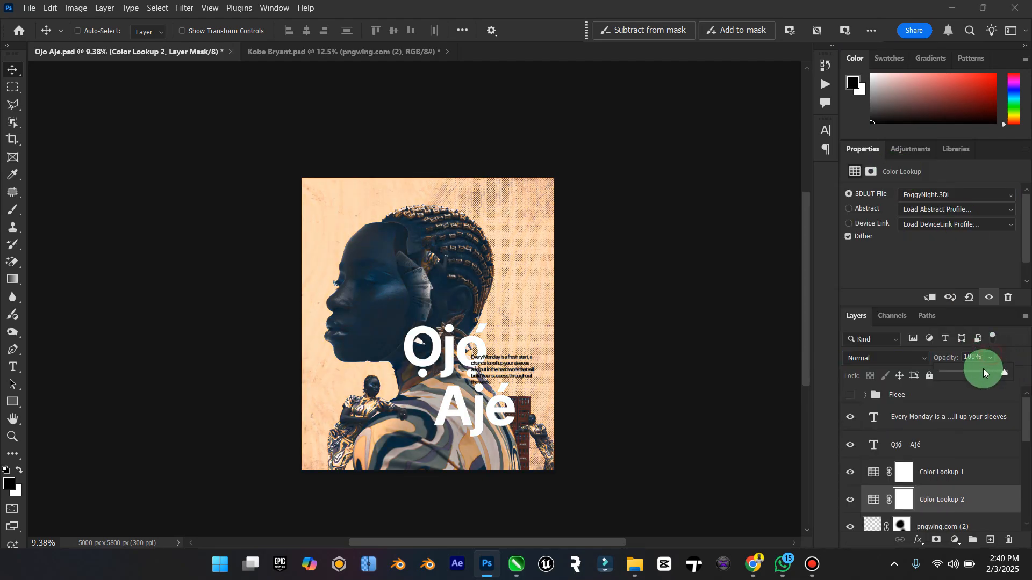
pyautogui.moveTo(971, 374); pyautogui.dragTo(996, 388)
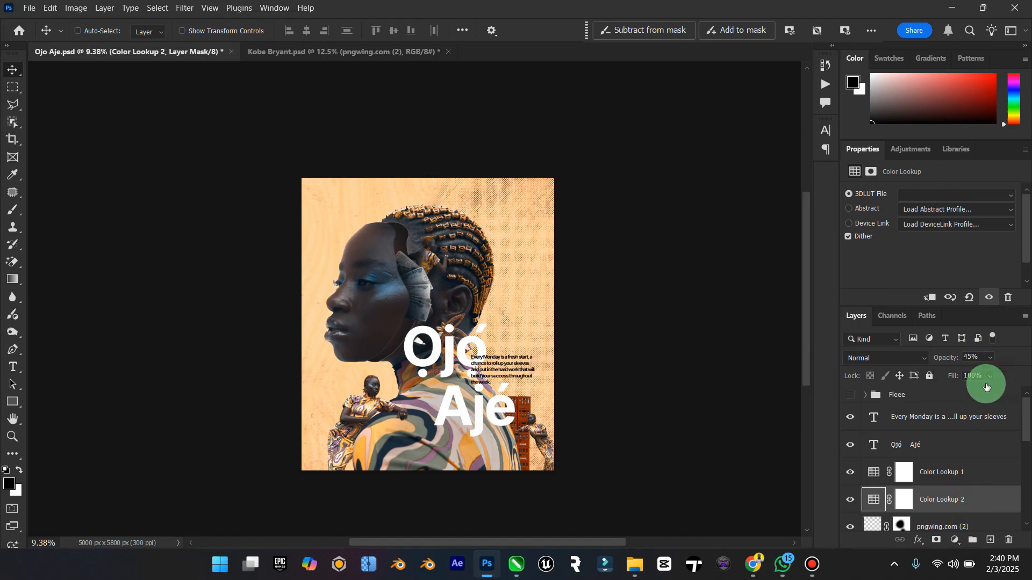
pyautogui.click(990, 376)
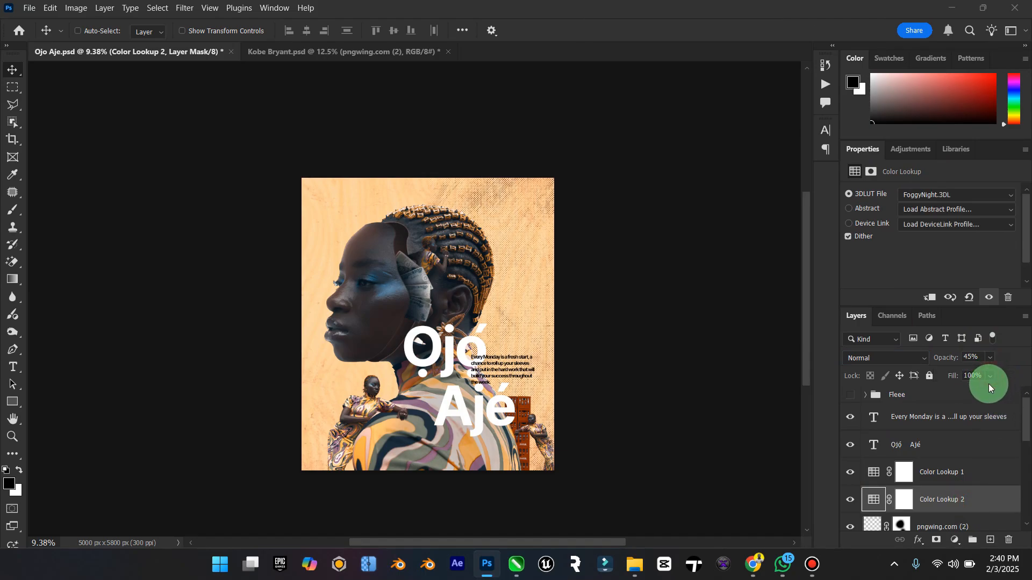
pyautogui.click(991, 376)
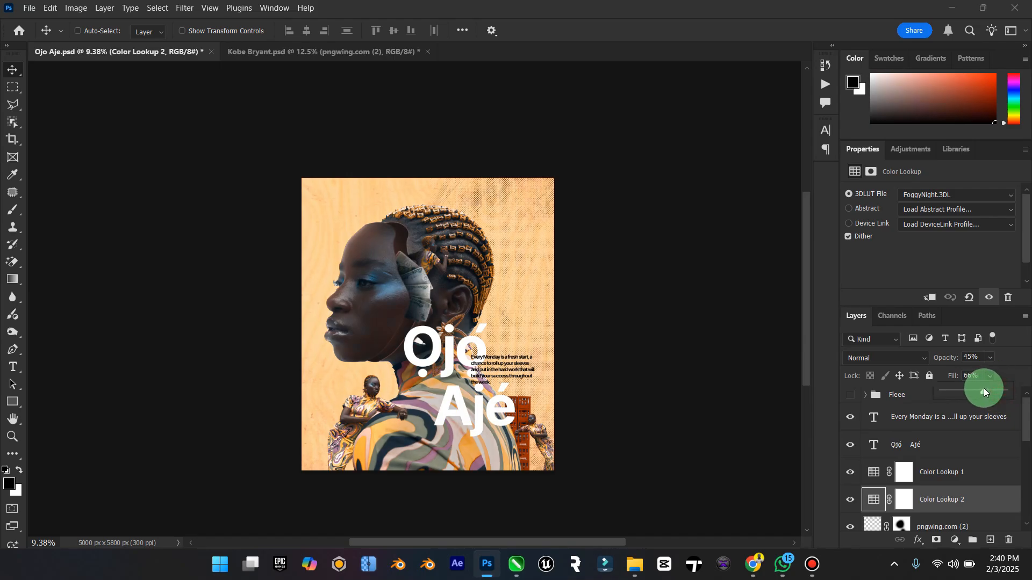
# Move Color Lookup 1 below Color Lookup 2 and compare the poster with Color Lookup 2 hidden and shown.
pyautogui.click(940, 471)
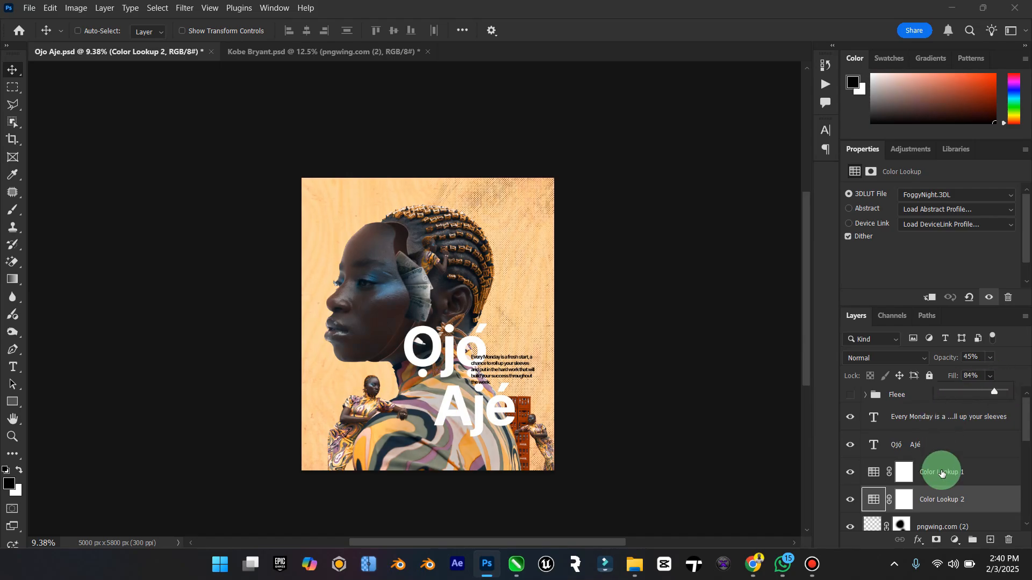
pyautogui.click(947, 462)
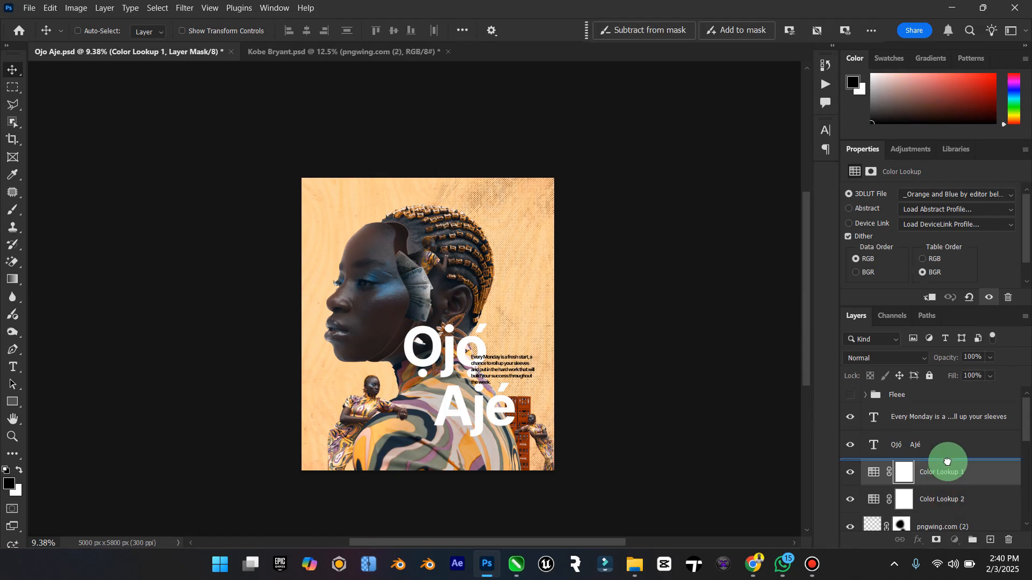
pyautogui.moveTo(947, 462); pyautogui.dragTo(968, 499)
pyautogui.click(855, 473)
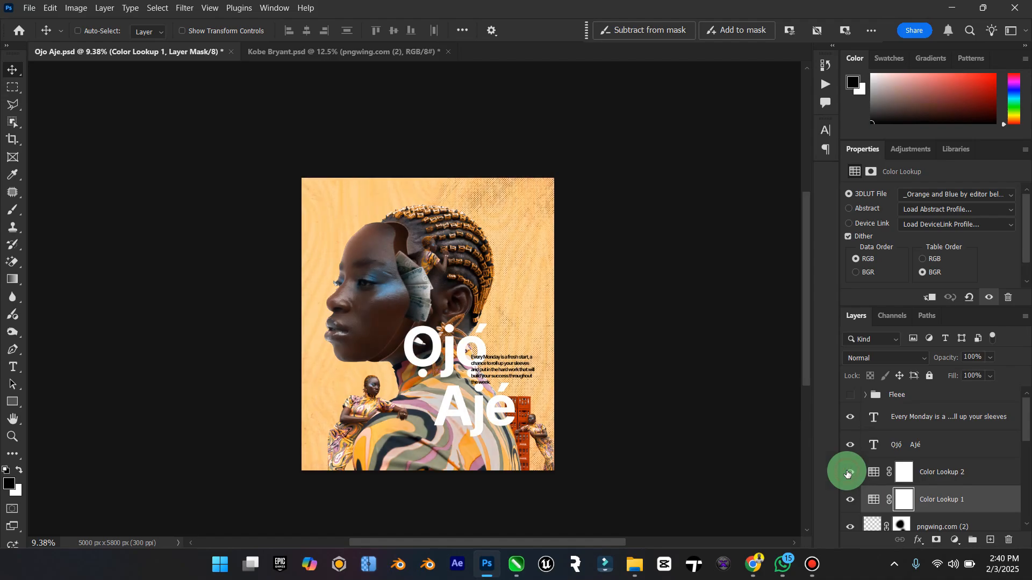
pyautogui.click(850, 472)
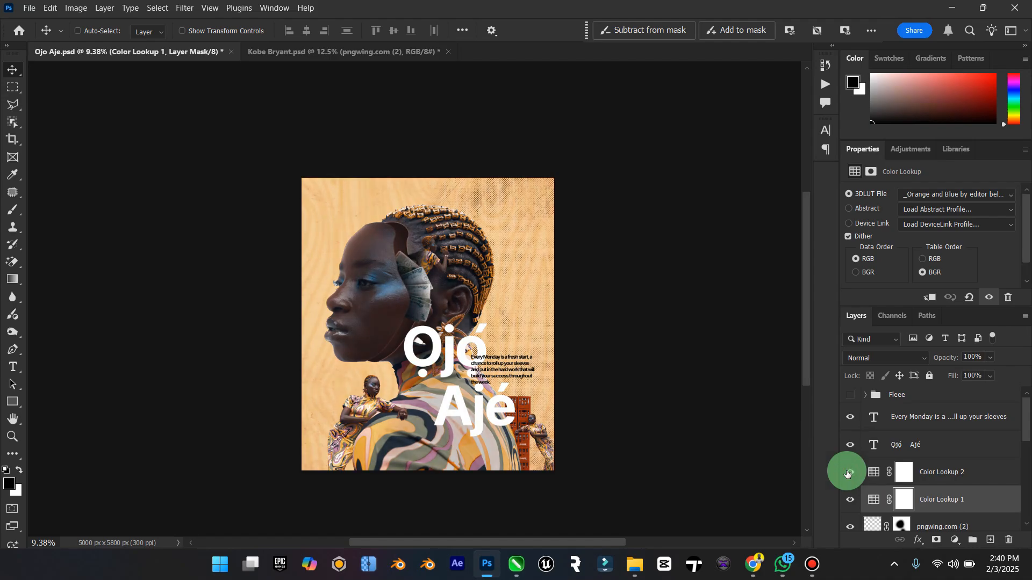
pyautogui.click(12, 420)
pyautogui.doubleClick(11, 422)
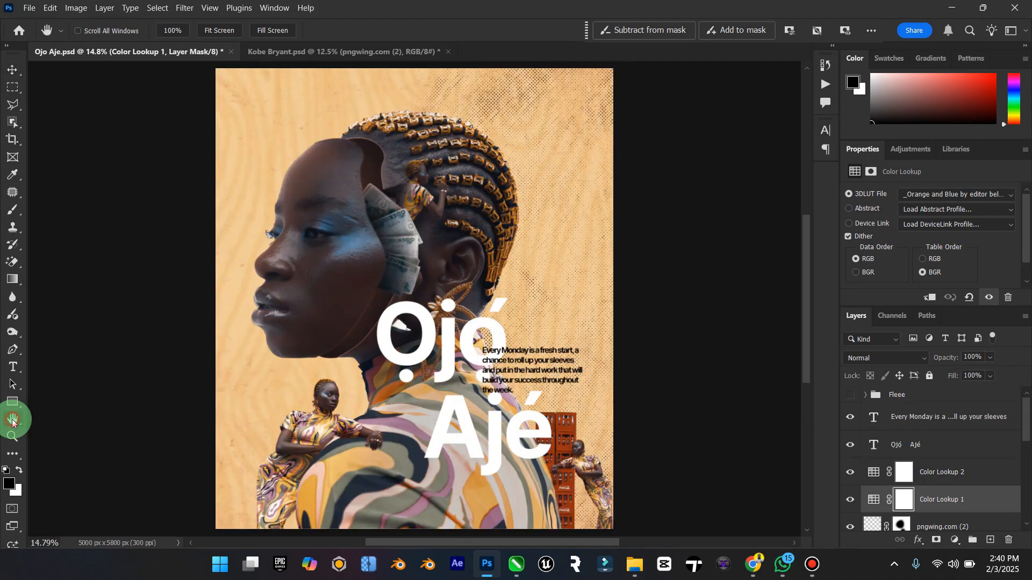
pyautogui.click(12, 438)
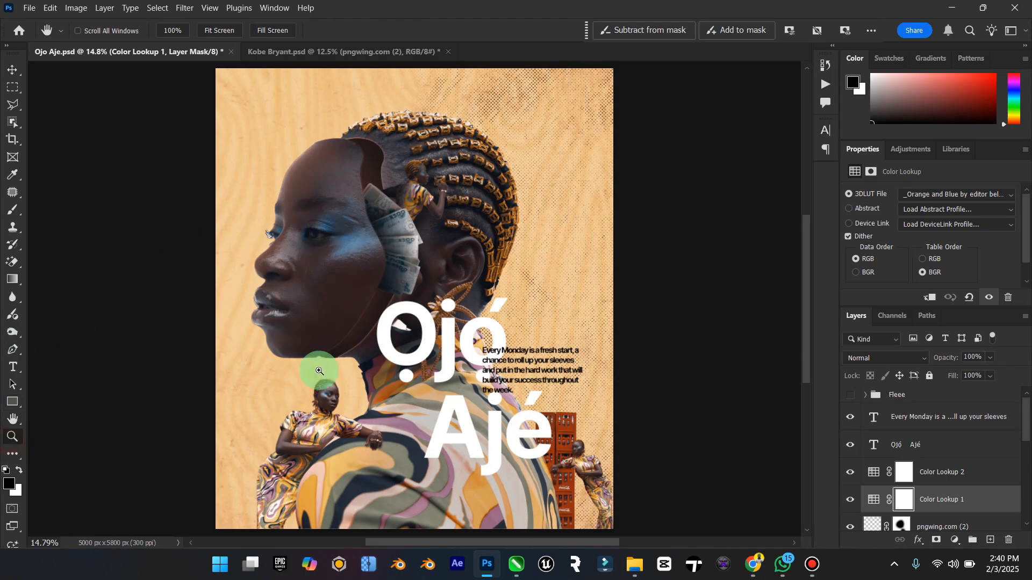
pyautogui.moveTo(397, 349); pyautogui.dragTo(381, 358)
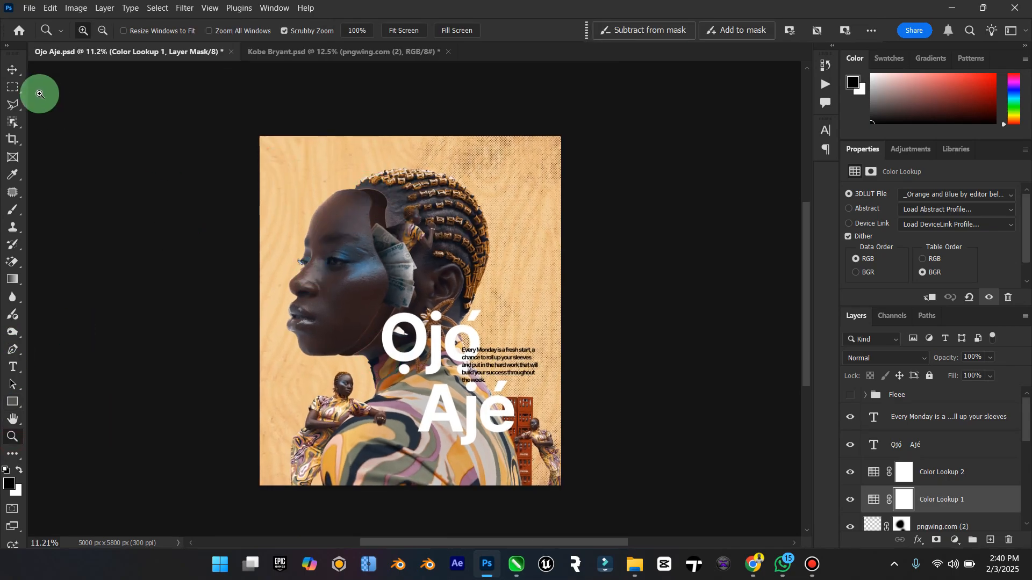
pyautogui.click(12, 70)
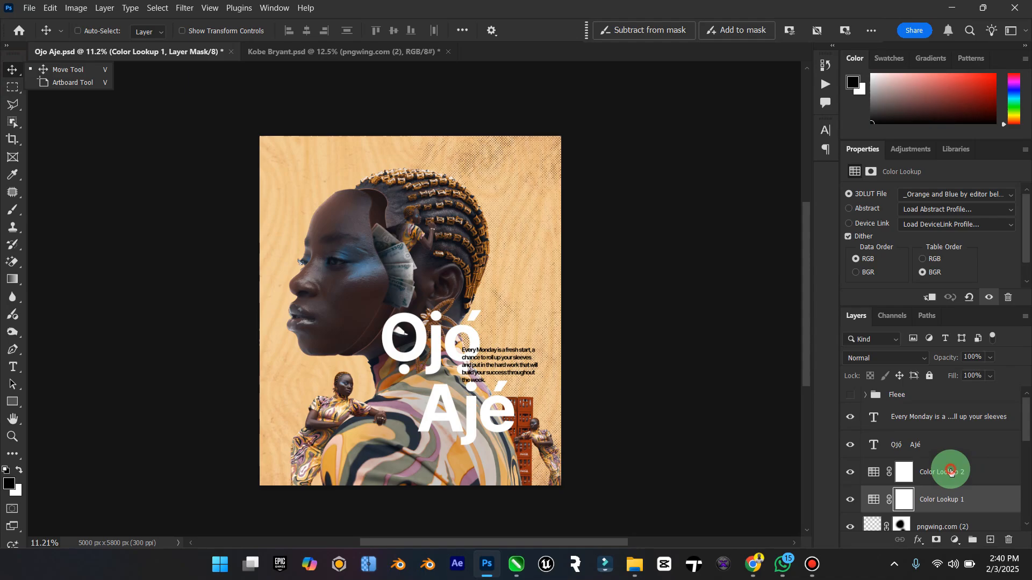
# Add a third Color Lookup adjustment directly above Color Lookup 2 using the Urban Reflections LUT #4.cube 3DLUT file.
pyautogui.click(950, 471)
pyautogui.click(954, 540)
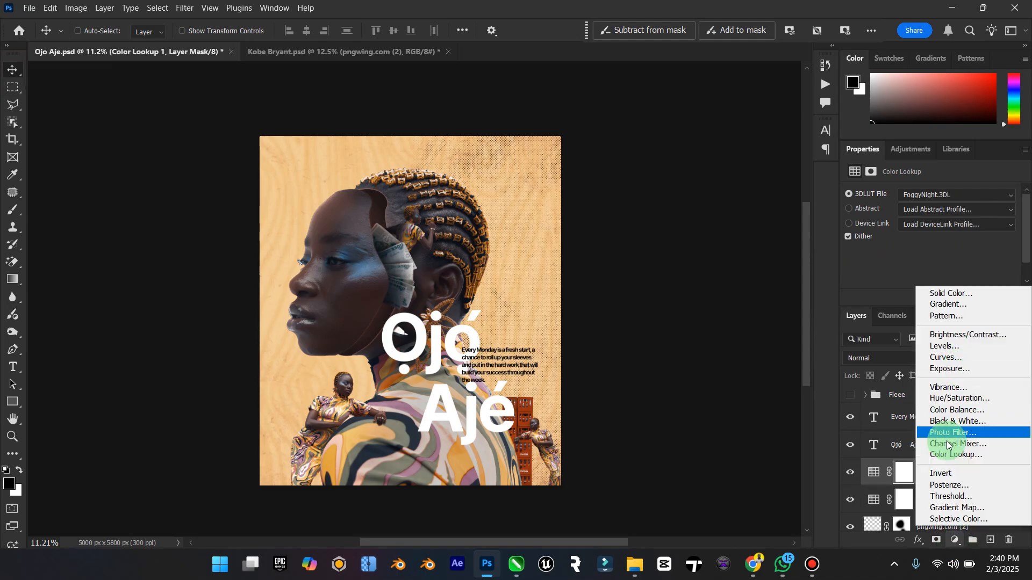
pyautogui.click(950, 455)
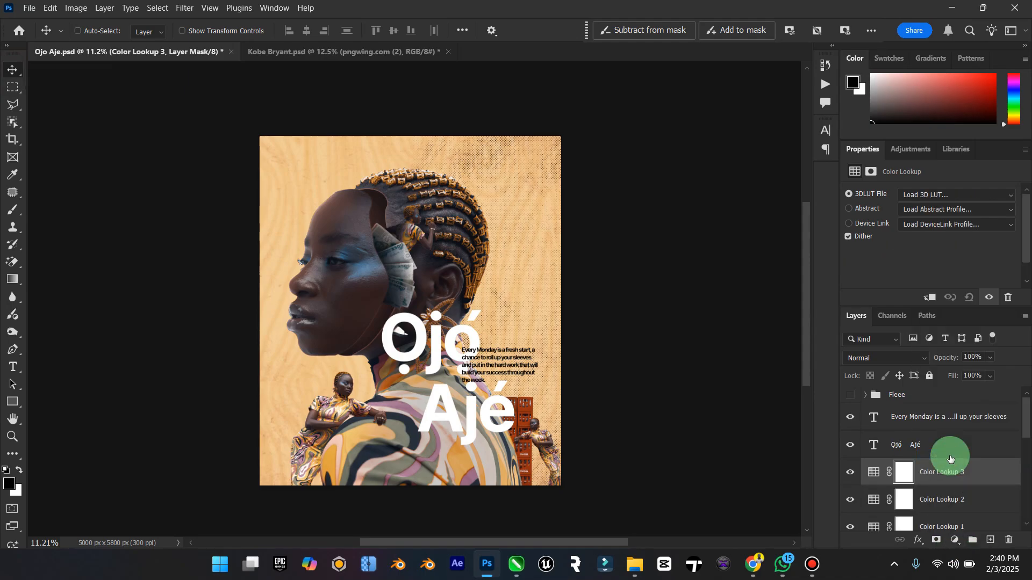
pyautogui.click(1004, 199)
pyautogui.moveTo(1022, 40); pyautogui.dragTo(1021, 398)
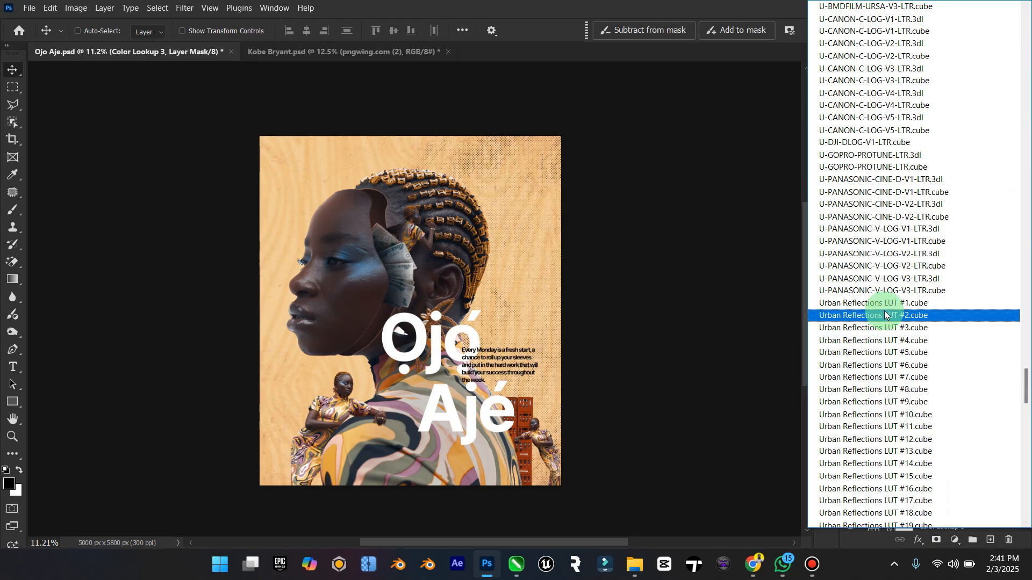
pyautogui.click(884, 302)
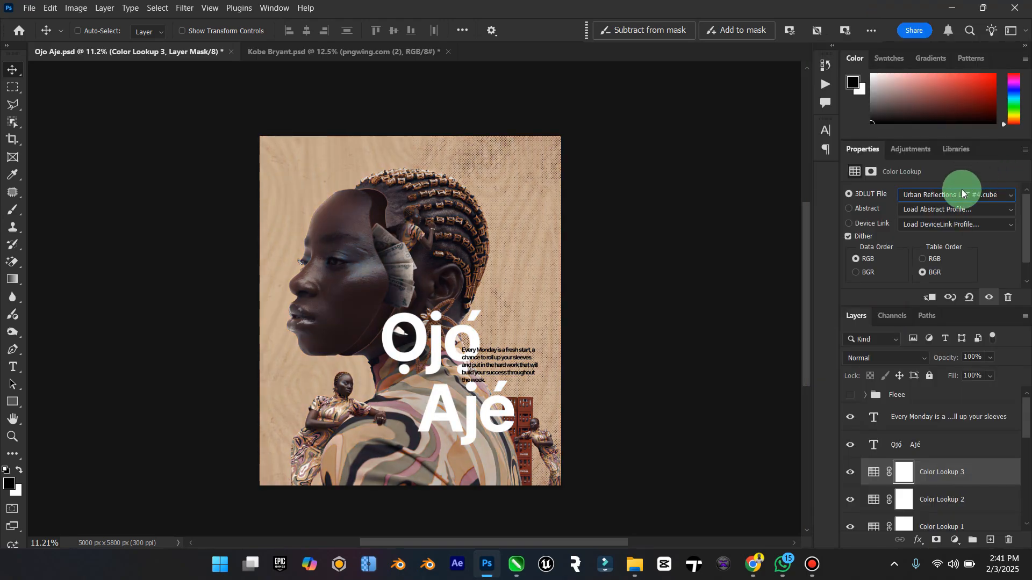
pyautogui.press('Down')
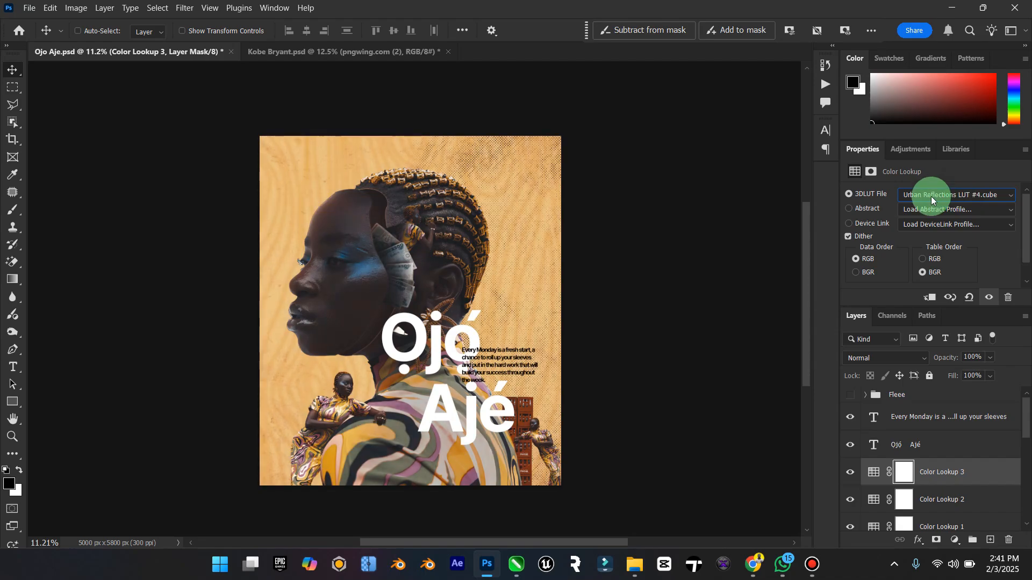
# Close the Properties tab group and set Color Lookup 3 to 64% opacity and 67% fill.
pyautogui.click(1025, 157)
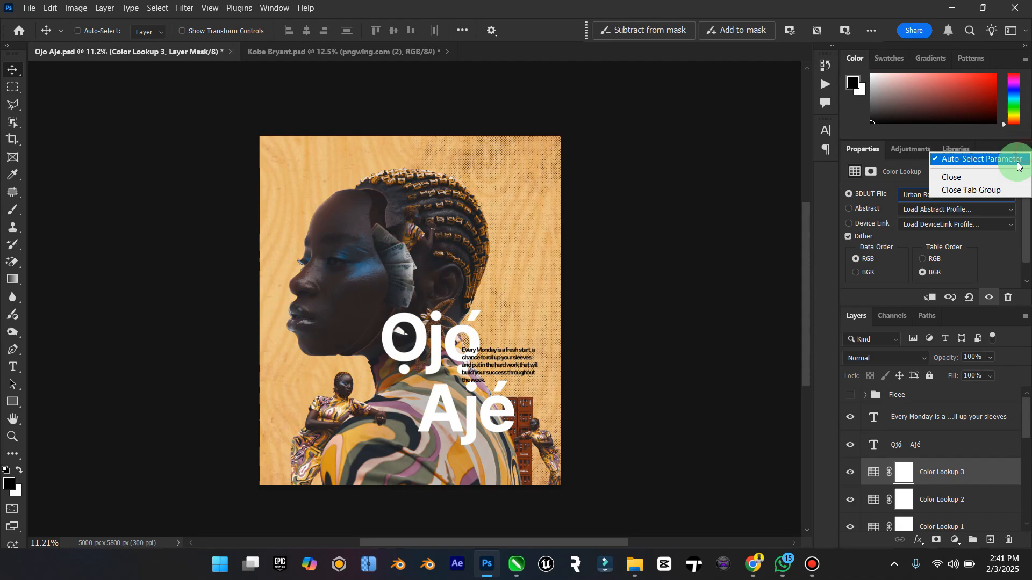
pyautogui.click(987, 186)
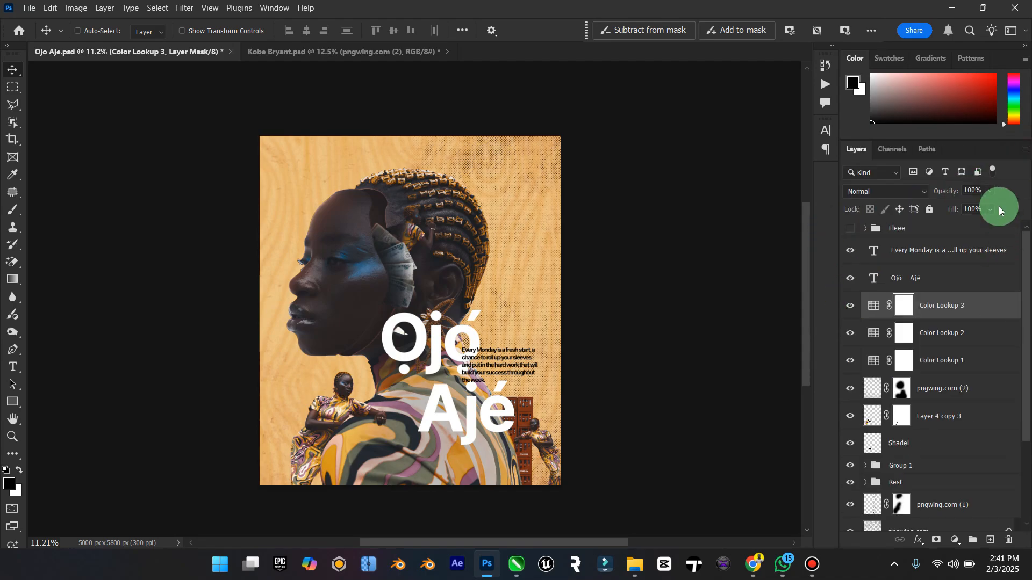
pyautogui.click(989, 209)
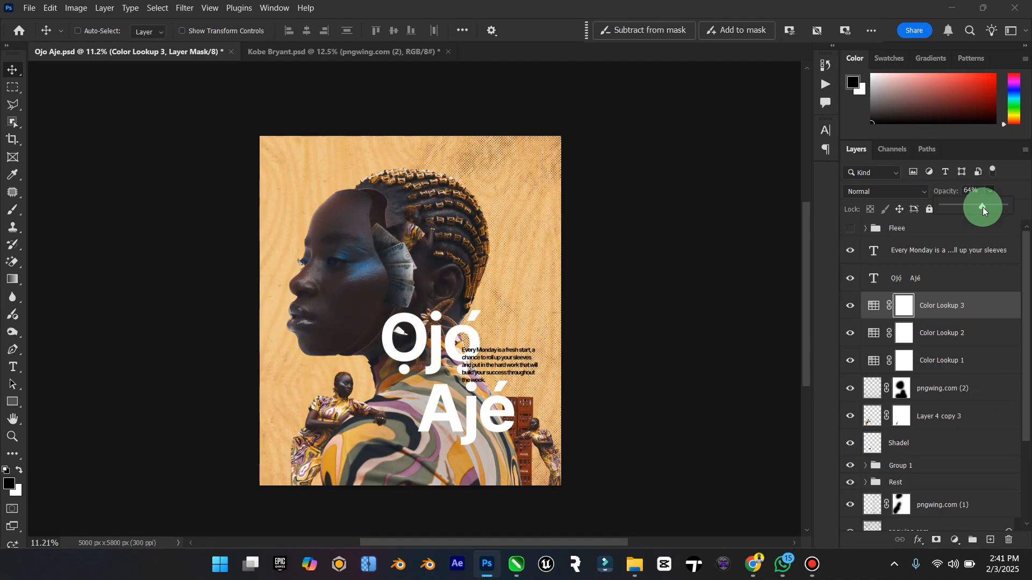
pyautogui.click(949, 298)
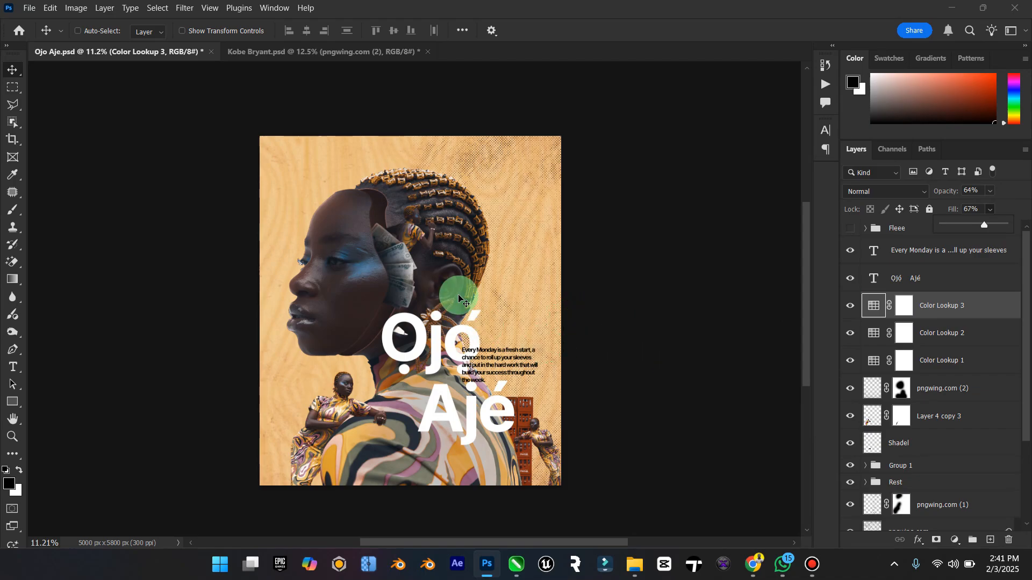
# In Kobe Bryant.psd, group the QR code's Layer 1 with Color Fill 4 and copy the group to the Ojo Aje poster's upper-right corner.
pyautogui.click(362, 53)
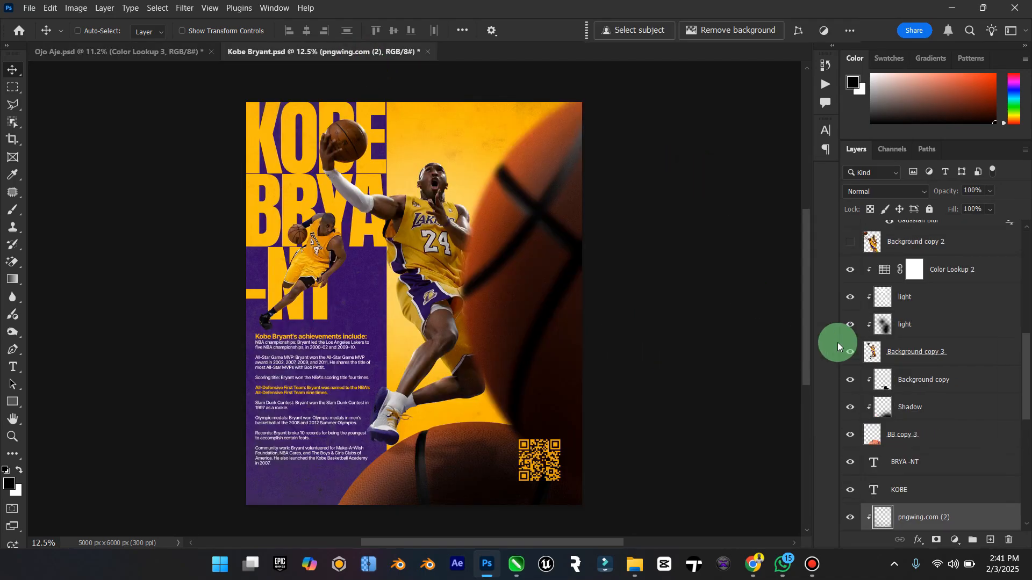
pyautogui.scroll(2, 883, 308)
pyautogui.scroll(10, 883, 308)
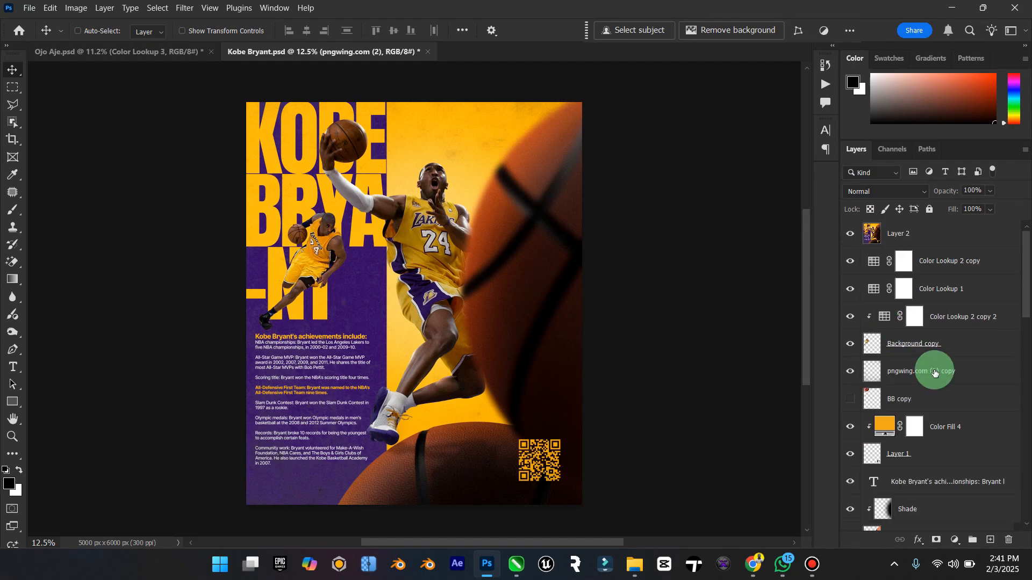
pyautogui.click(902, 456)
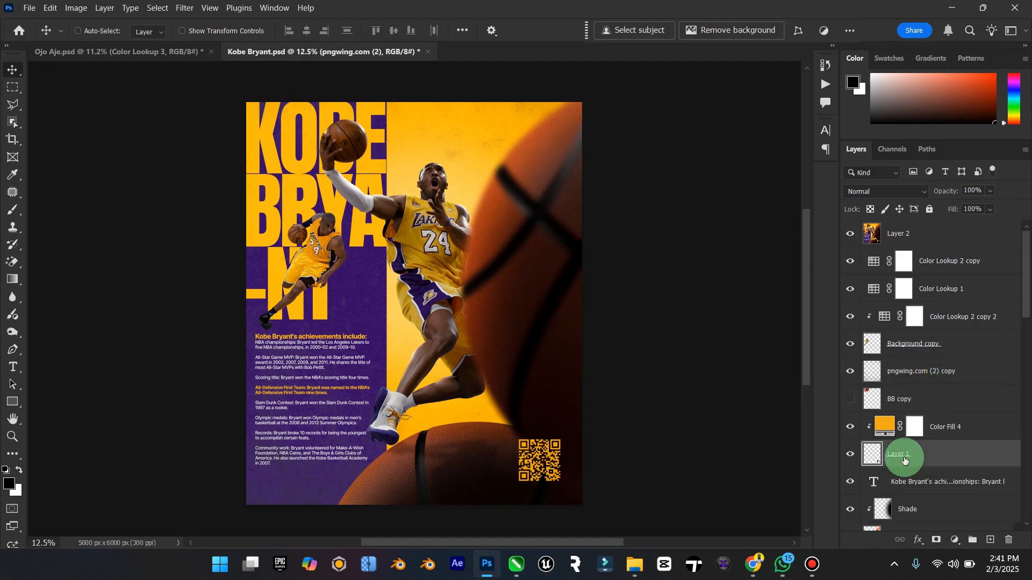
pyautogui.keyDown('shift'); pyautogui.click(944, 435); pyautogui.keyUp('shift')
pyautogui.hotkey('ctrl', 'g')
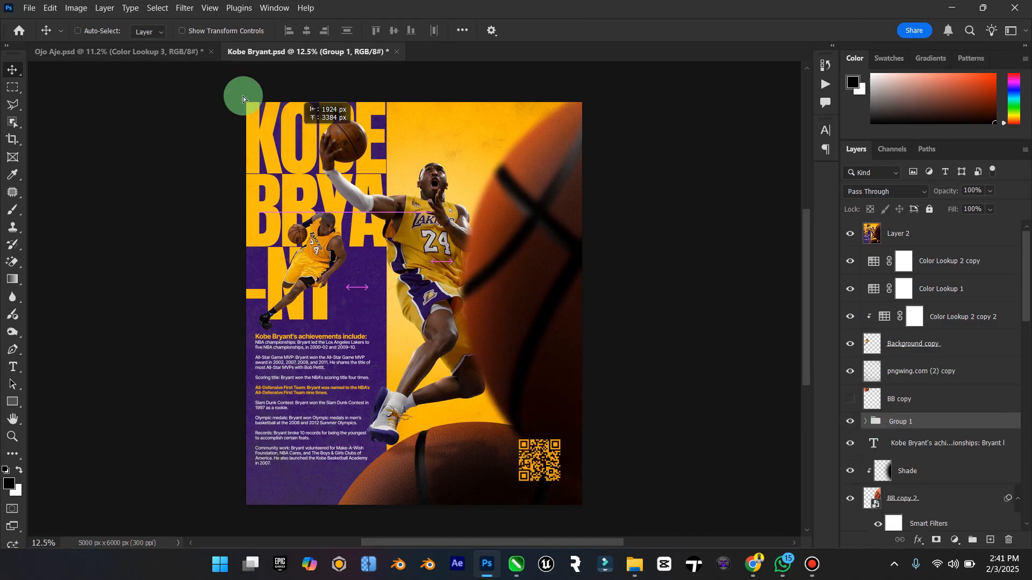
pyautogui.scroll(2, 195, 66)
pyautogui.moveTo(201, 57); pyautogui.dragTo(504, 183)
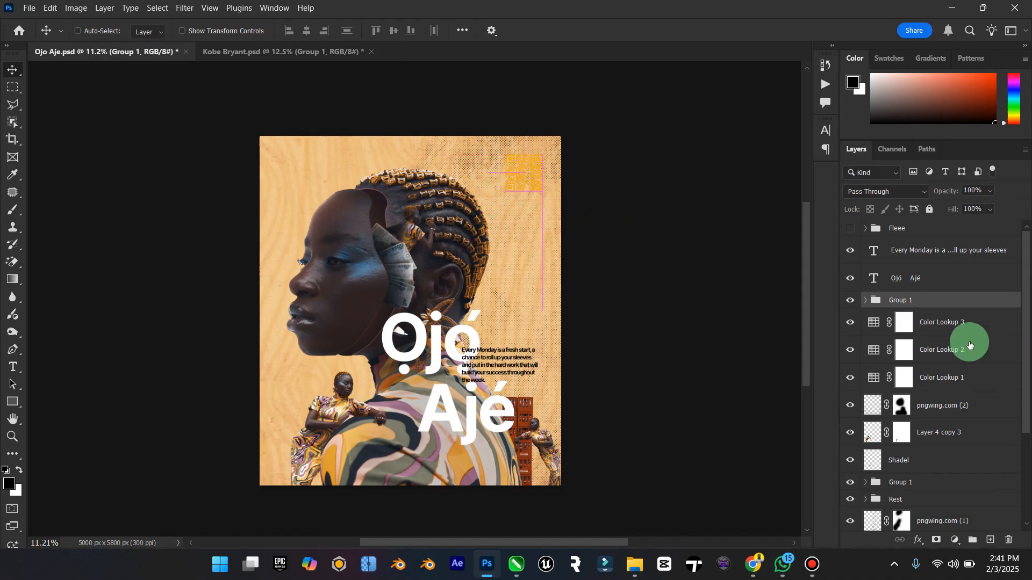
# Change the QR code's Color Fill 4 to black (000000) inside the copied group.
pyautogui.click(860, 305)
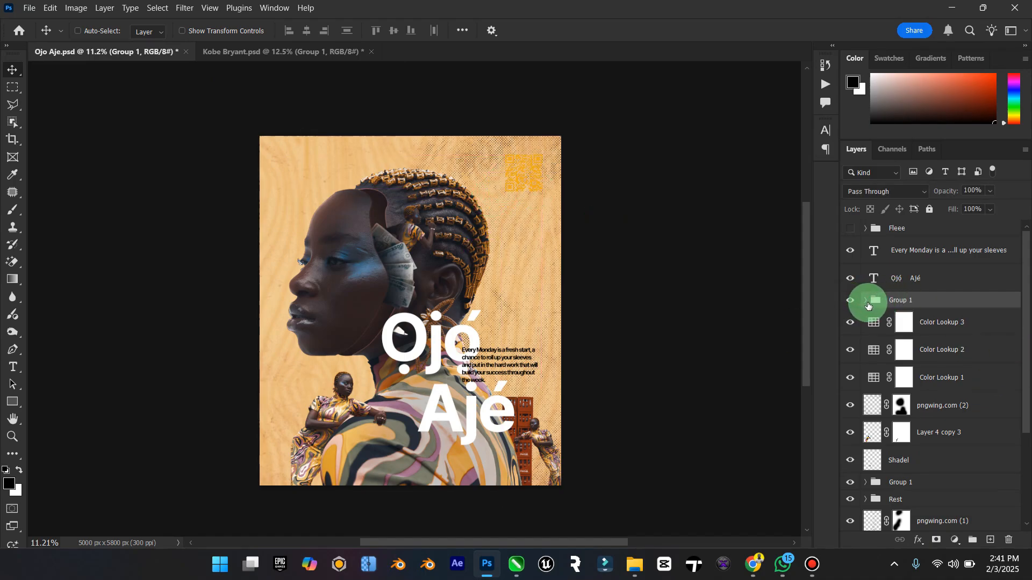
pyautogui.click(865, 302)
pyautogui.click(896, 322)
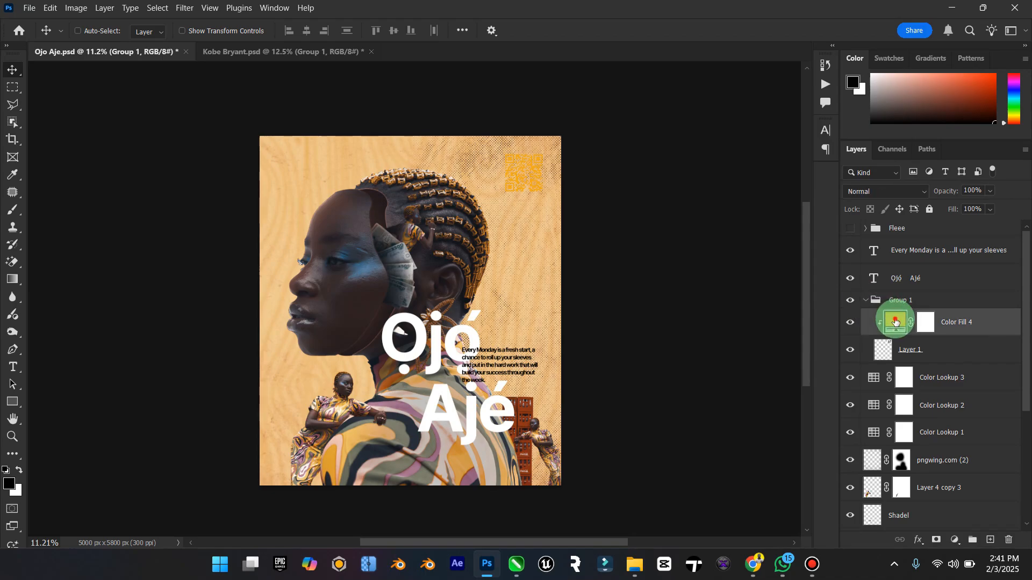
pyautogui.doubleClick(895, 322)
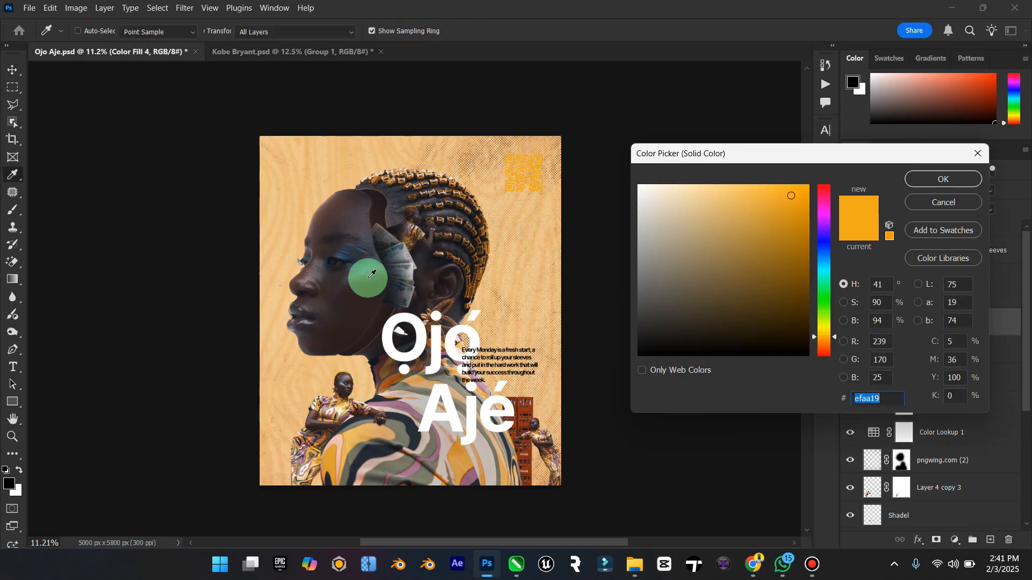
pyautogui.click(371, 275)
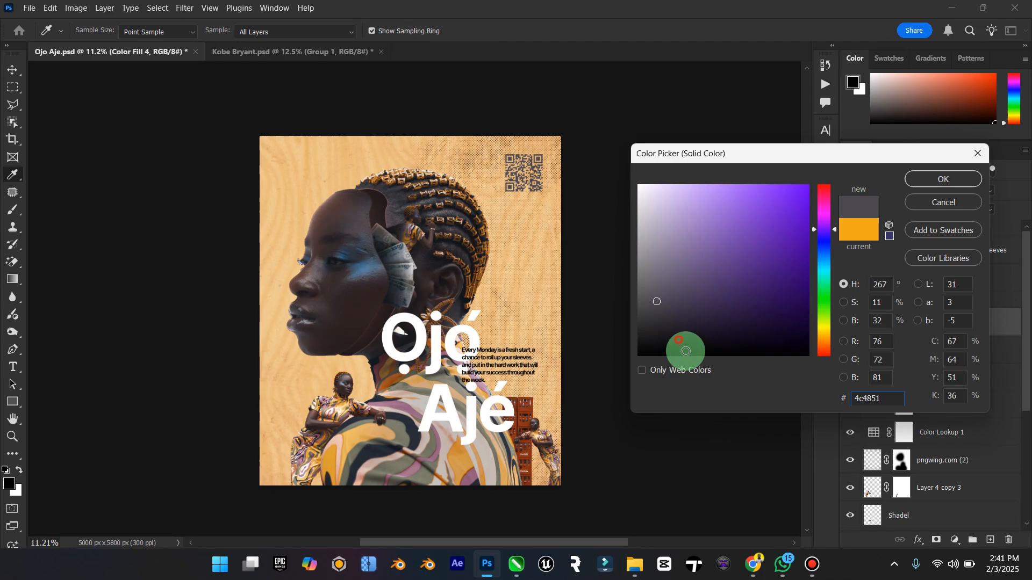
pyautogui.moveTo(686, 351); pyautogui.dragTo(705, 369)
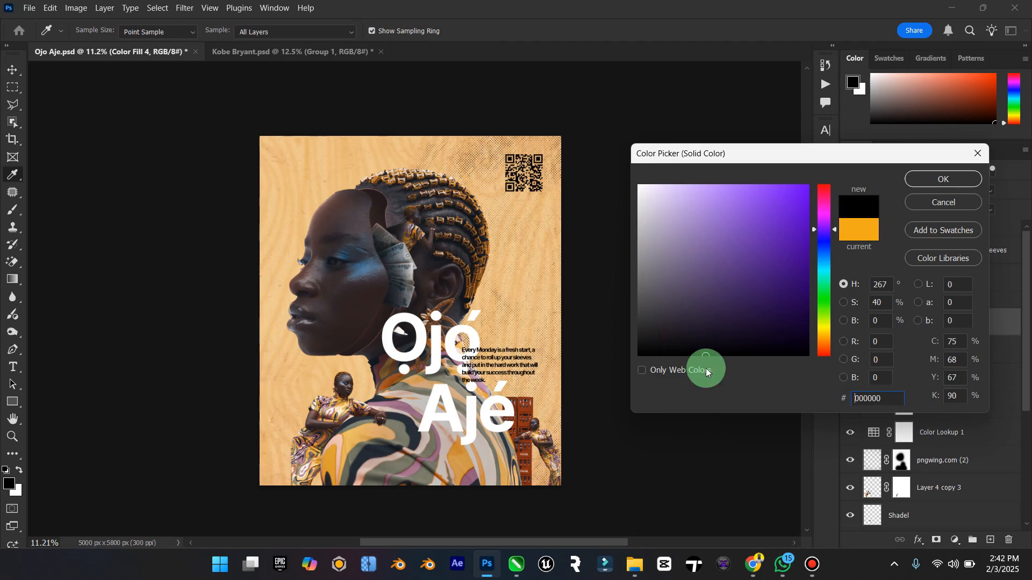
pyautogui.click(933, 182)
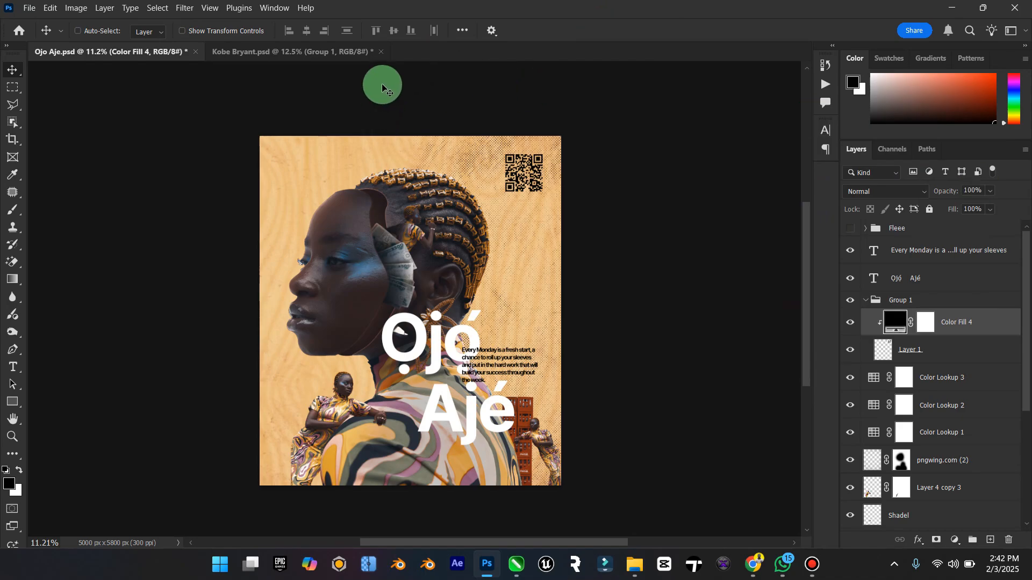
# Close the Kobe Bryant.psd document without saving its changes.
pyautogui.click(381, 51)
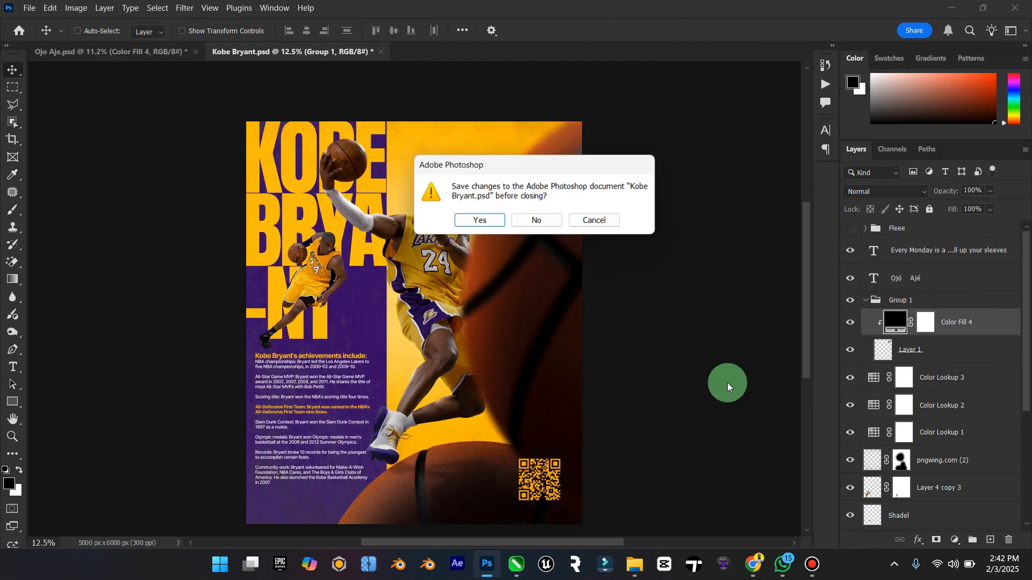
pyautogui.click(558, 229)
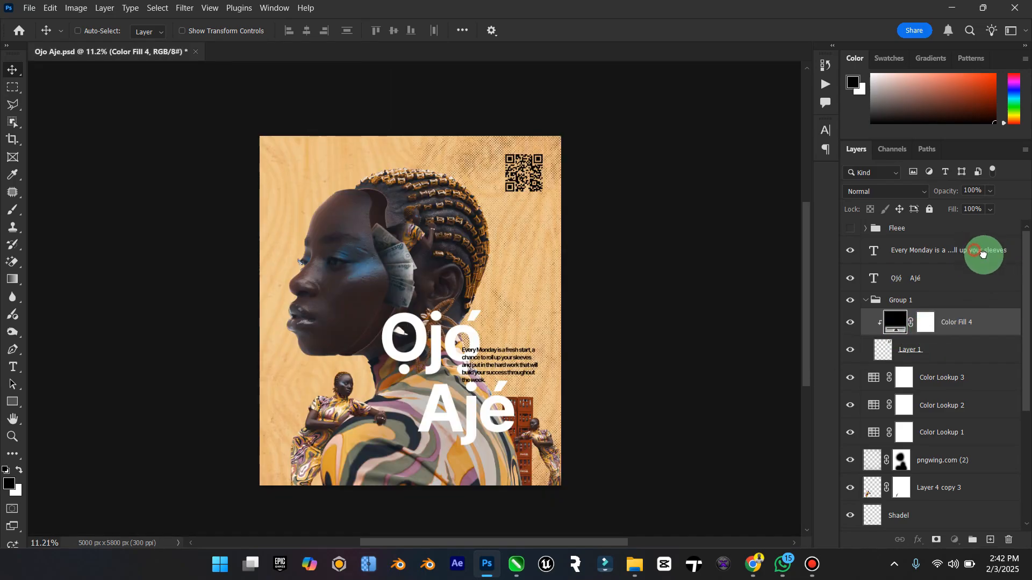
# Select the layers from the Monday quote text down to Layer 0 and stamp the visible artwork into a new merged layer above the quote.
pyautogui.click(982, 253)
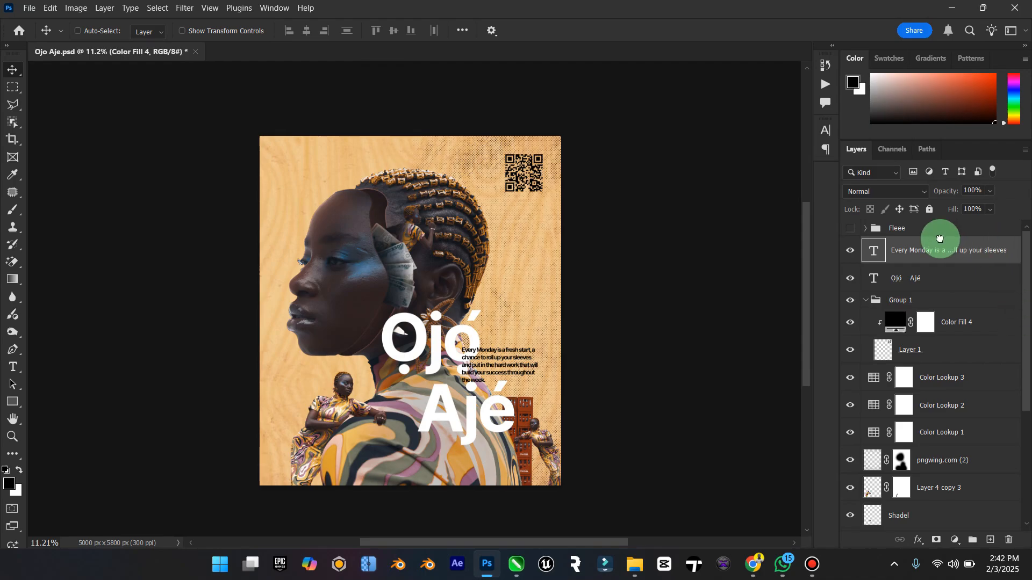
pyautogui.press('Escape')
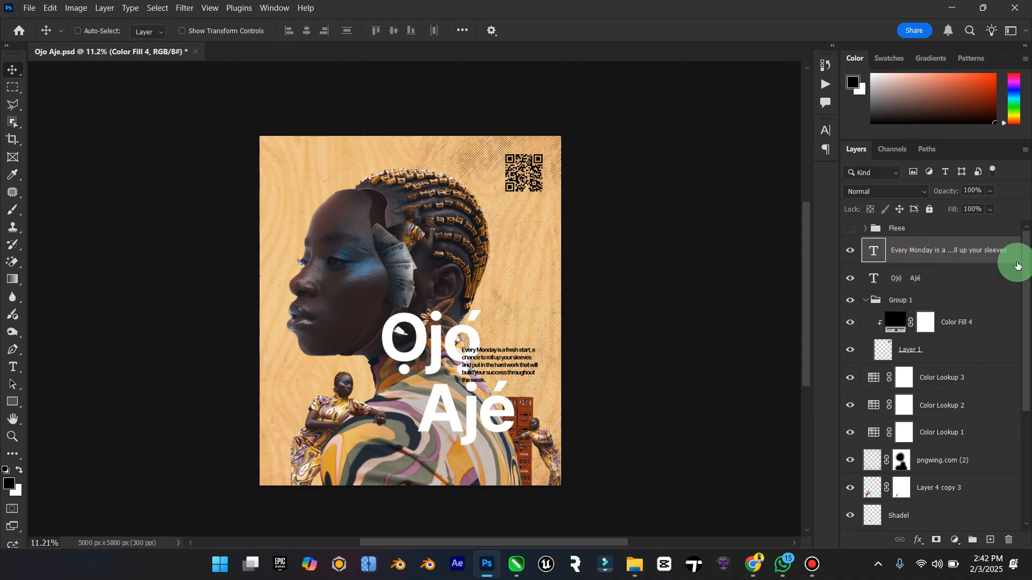
pyautogui.click(910, 250)
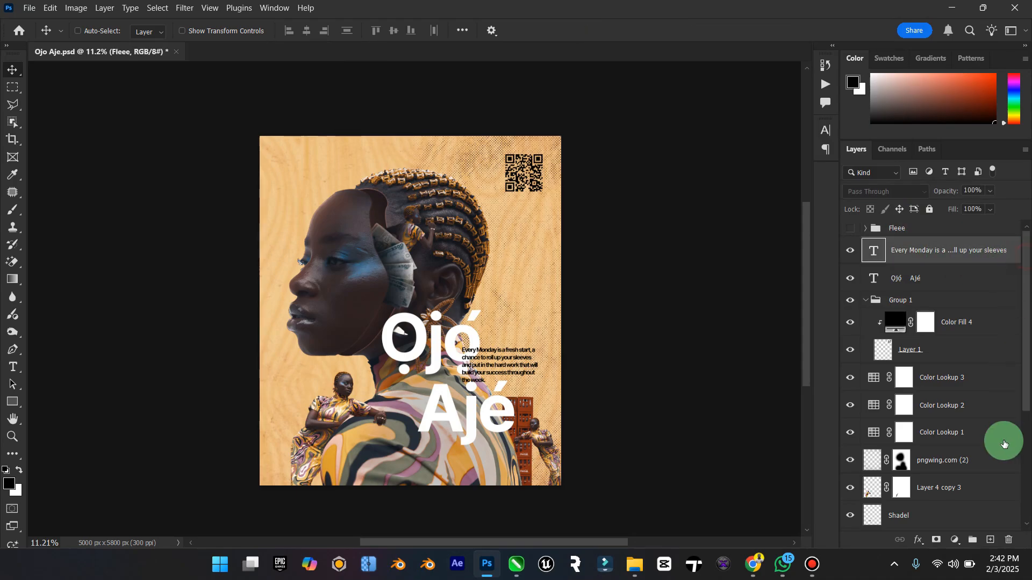
pyautogui.scroll(-3, 1023, 521)
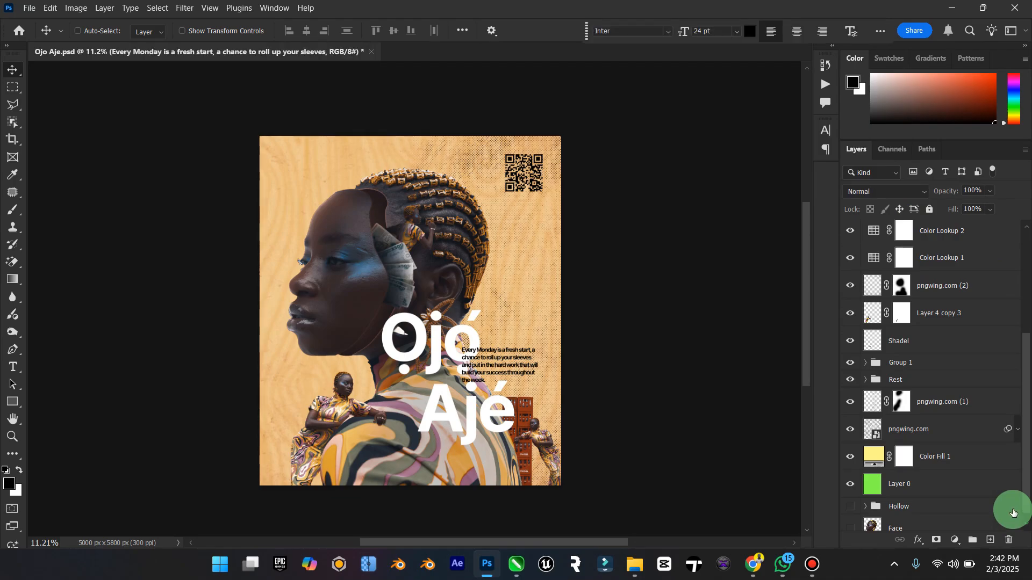
pyautogui.keyDown('shift'); pyautogui.click(929, 486); pyautogui.keyUp('shift')
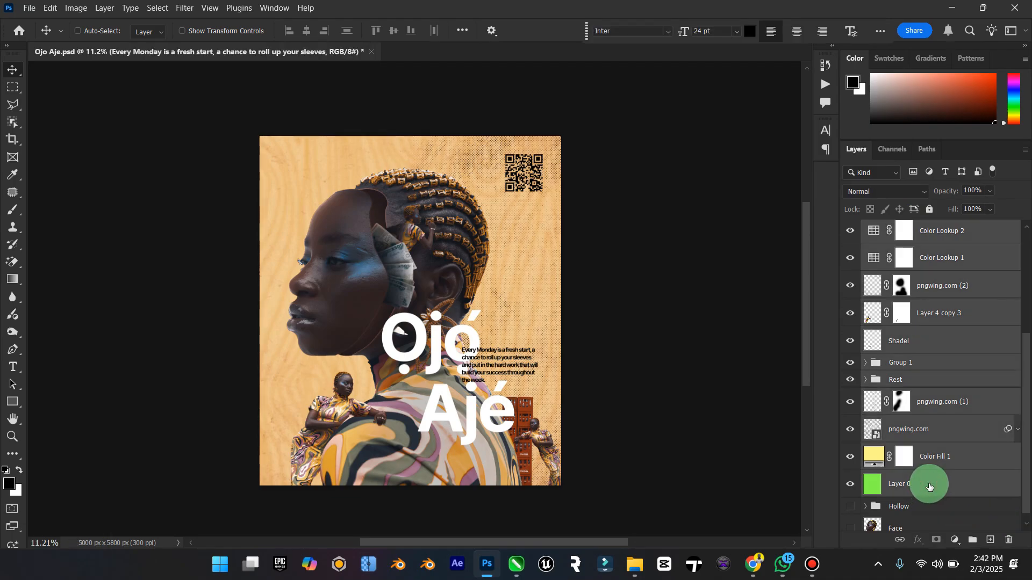
pyautogui.press('ctrl')
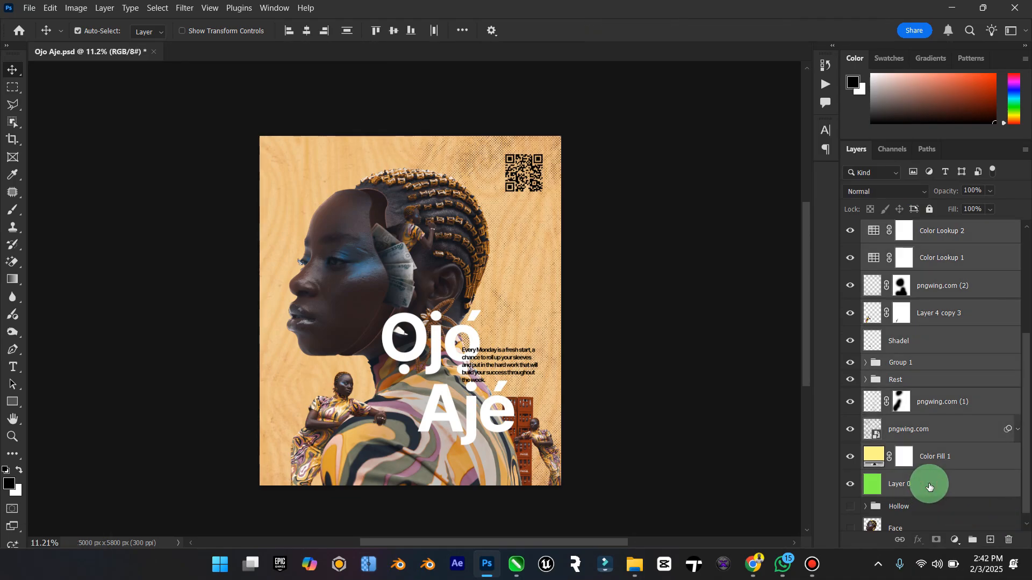
pyautogui.hotkey('ctrl', 'shift', 'alt', 'e')
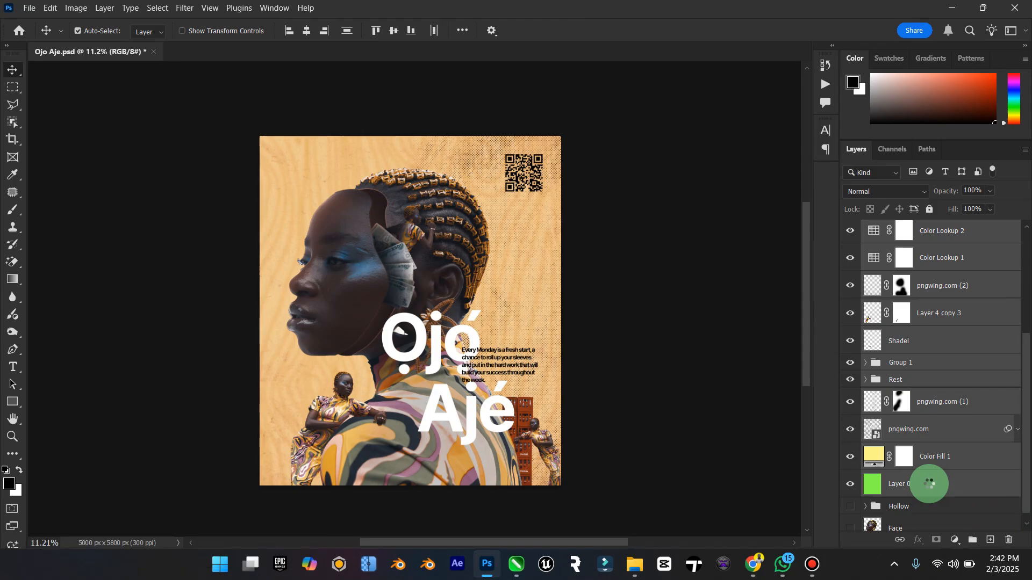
pyautogui.hotkey('ctrl', 'alt', 'shift', 'e')
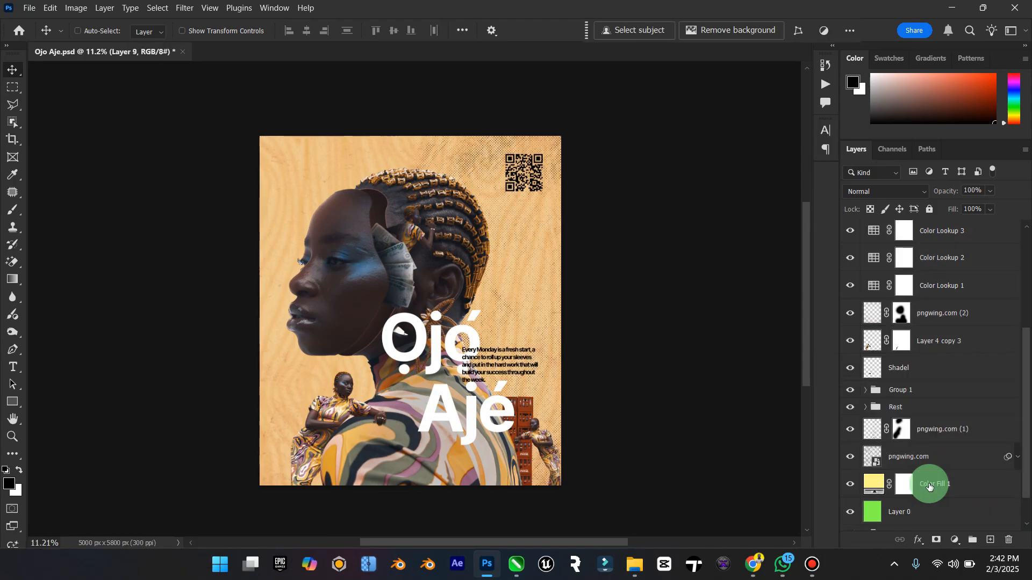
pyautogui.scroll(5, 951, 446)
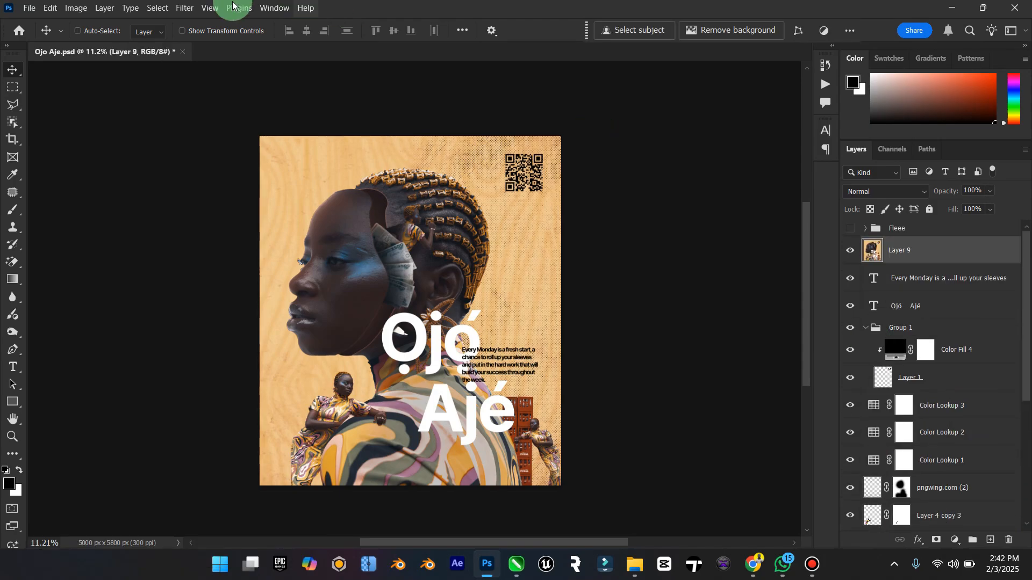
# Open the Camera Raw Filter on the merged layer, set Exposure to +0.15, and fine-tune the remaining Light tones, including Whites.
pyautogui.click(184, 7)
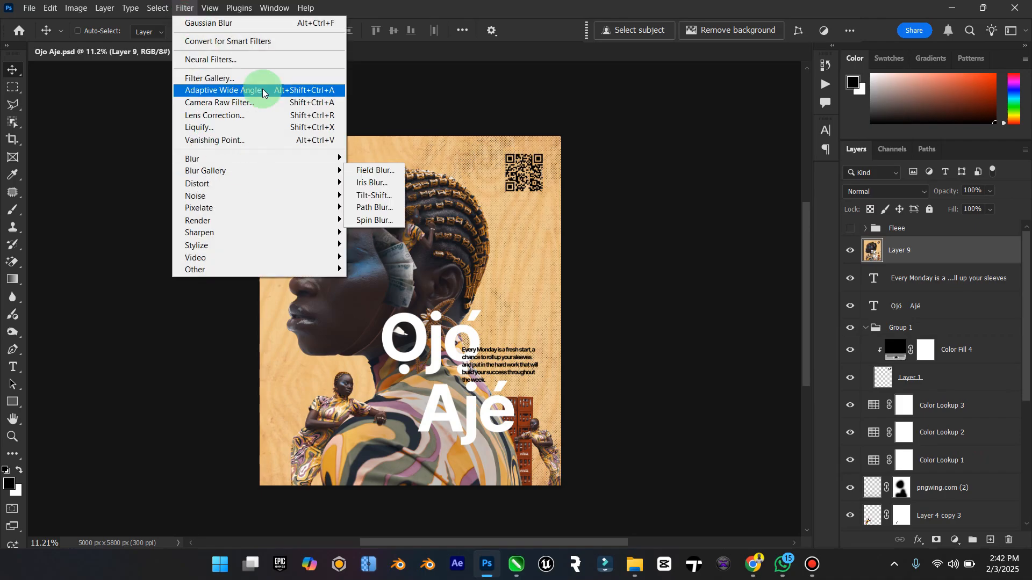
pyautogui.click(238, 103)
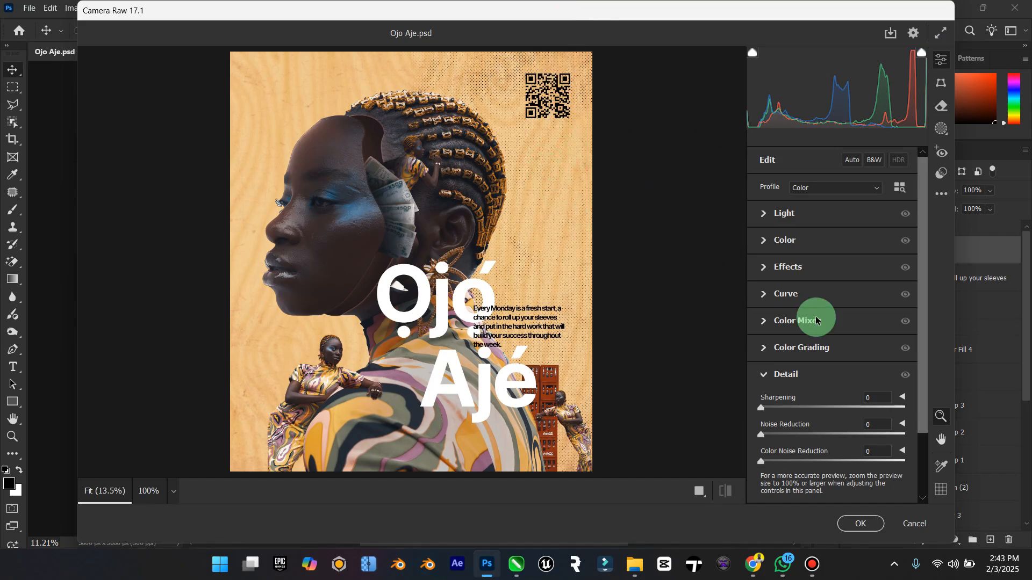
pyautogui.click(770, 214)
pyautogui.moveTo(833, 243)
pyautogui.mouseDown()
pyautogui.moveTo(823, 243)
pyautogui.moveTo(842, 244)
pyautogui.moveTo(834, 247)
pyautogui.mouseUp()
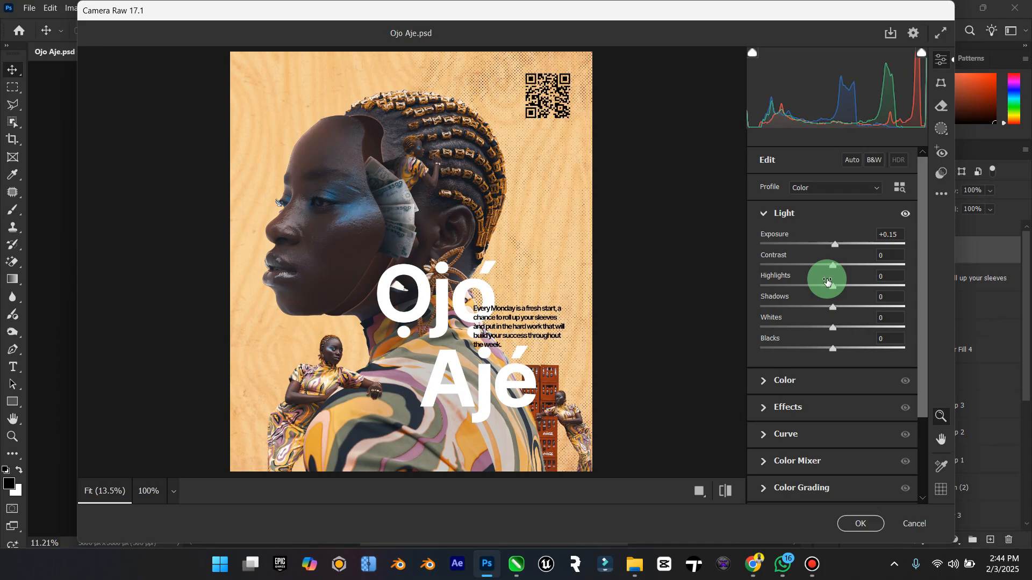
pyautogui.moveTo(834, 266); pyautogui.dragTo(821, 306)
pyautogui.moveTo(832, 332)
pyautogui.mouseDown()
pyautogui.moveTo(817, 347)
pyautogui.moveTo(834, 333)
pyautogui.mouseUp()
# Set Vibrance +35, Texture -16, Clarity +8, Dehaze +11 and Grain 49 in Camera Raw and apply the filter to the merged layer.
pyautogui.click(767, 215)
pyautogui.click(794, 241)
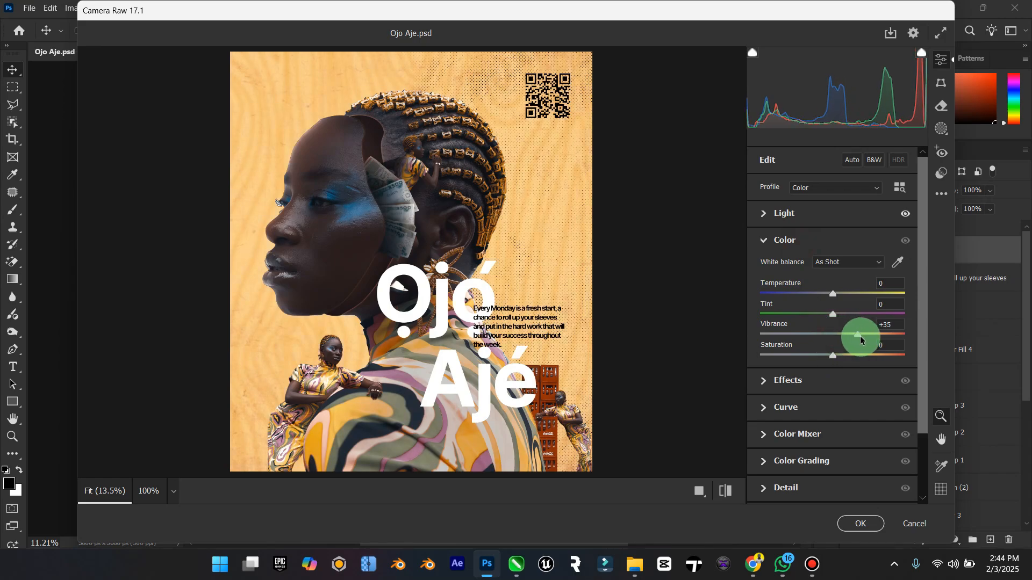
pyautogui.click(767, 240)
pyautogui.click(797, 275)
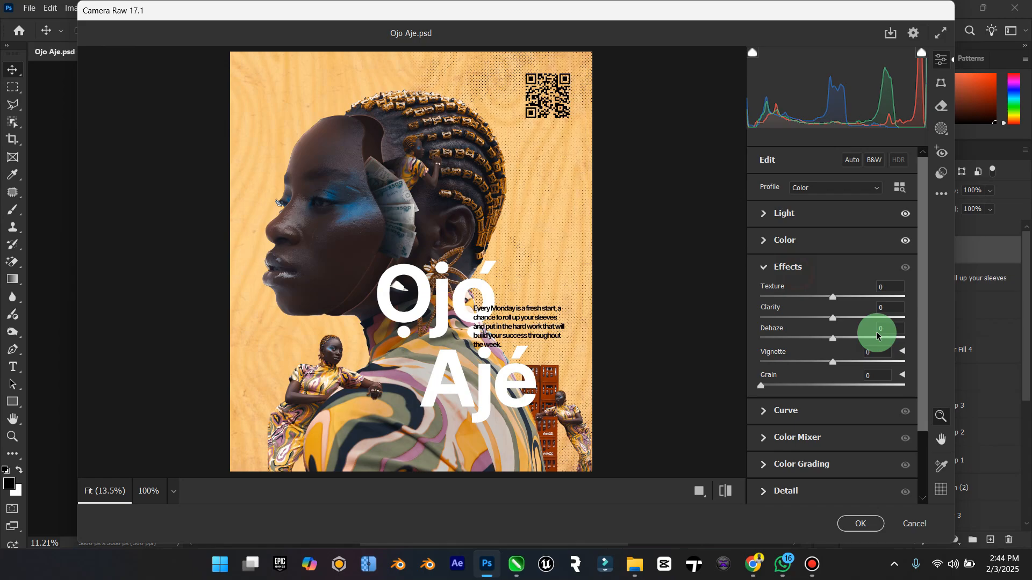
pyautogui.moveTo(761, 387); pyautogui.dragTo(833, 389)
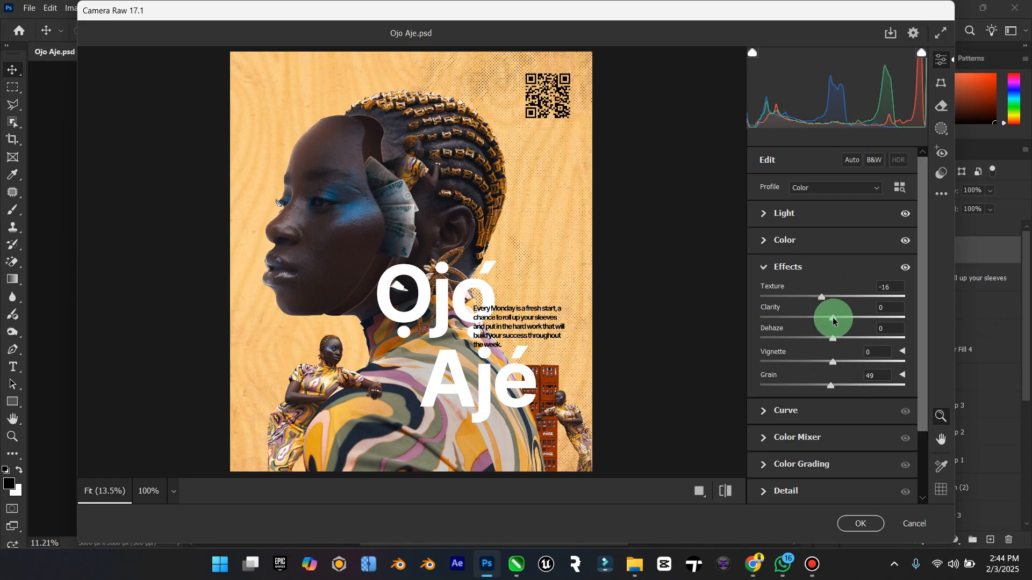
pyautogui.moveTo(833, 318); pyautogui.dragTo(850, 319)
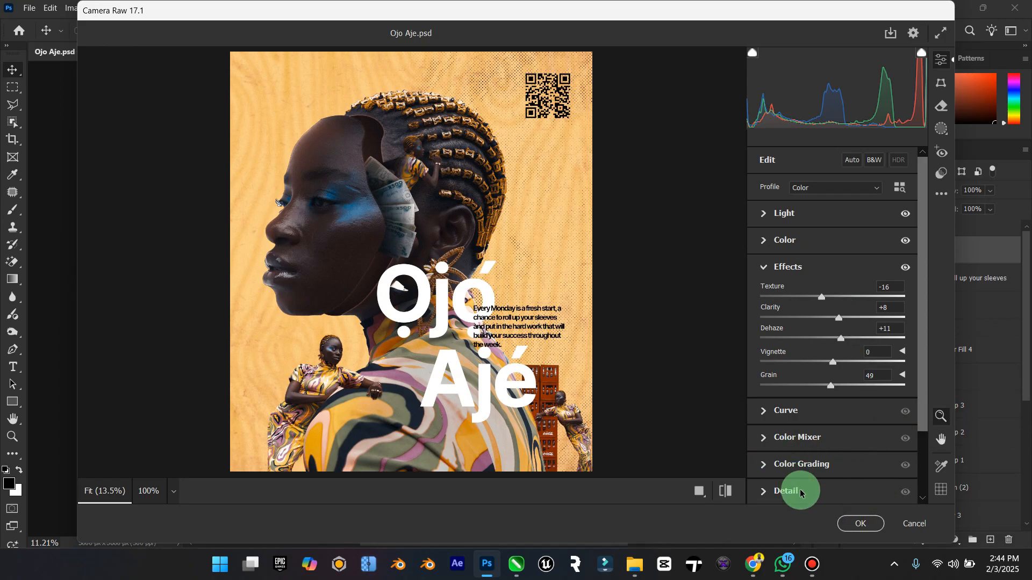
pyautogui.click(850, 518)
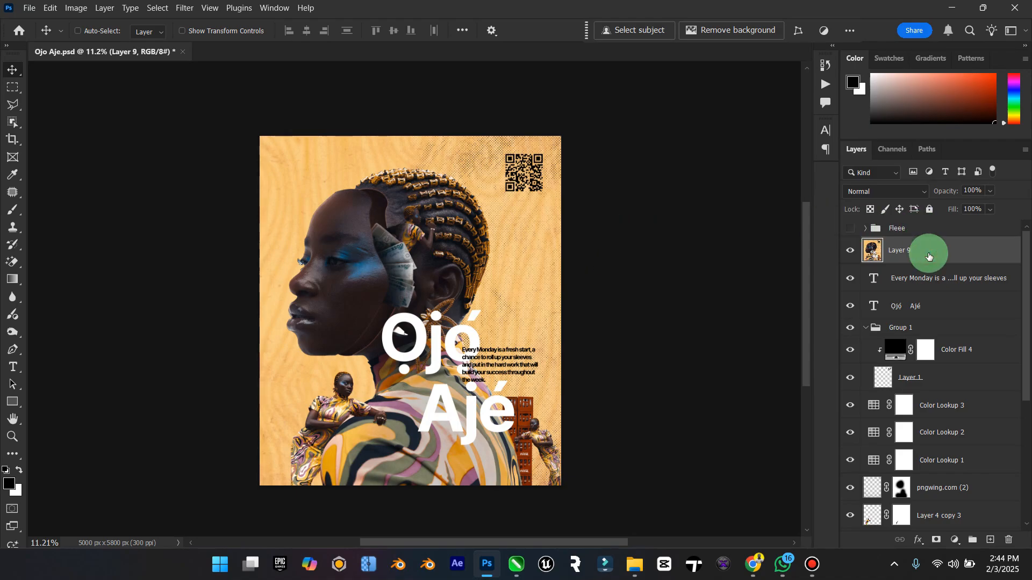
# Delete the merged Layer 9 that carries the Camera Raw adjustment.
pyautogui.press('Delete')
pyautogui.scroll(-1, 886, 341)
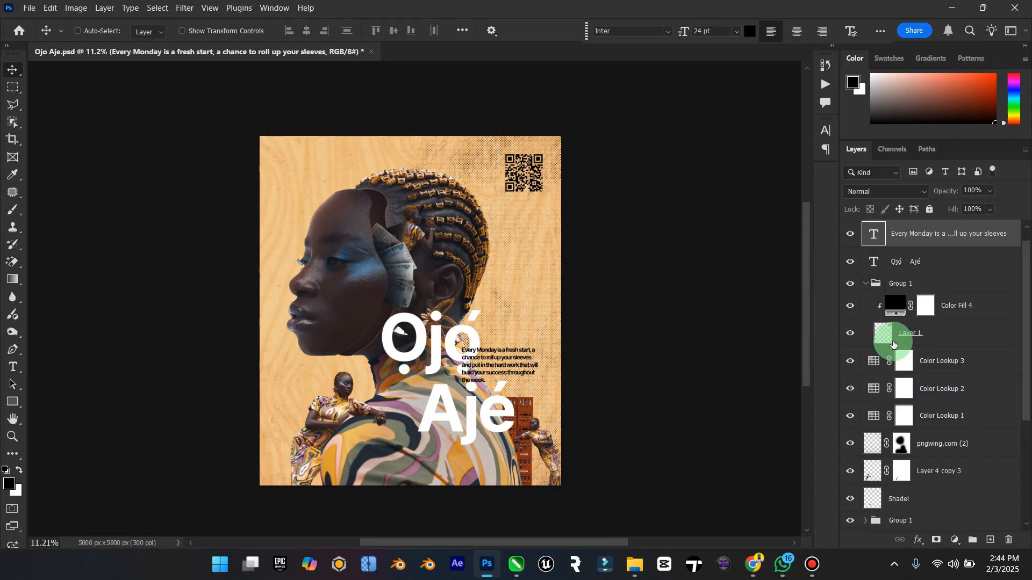
# Inside the face's Group 1, group the flee copy layer with its clipped Shade layer and duplicate the new group.
pyautogui.click(865, 477)
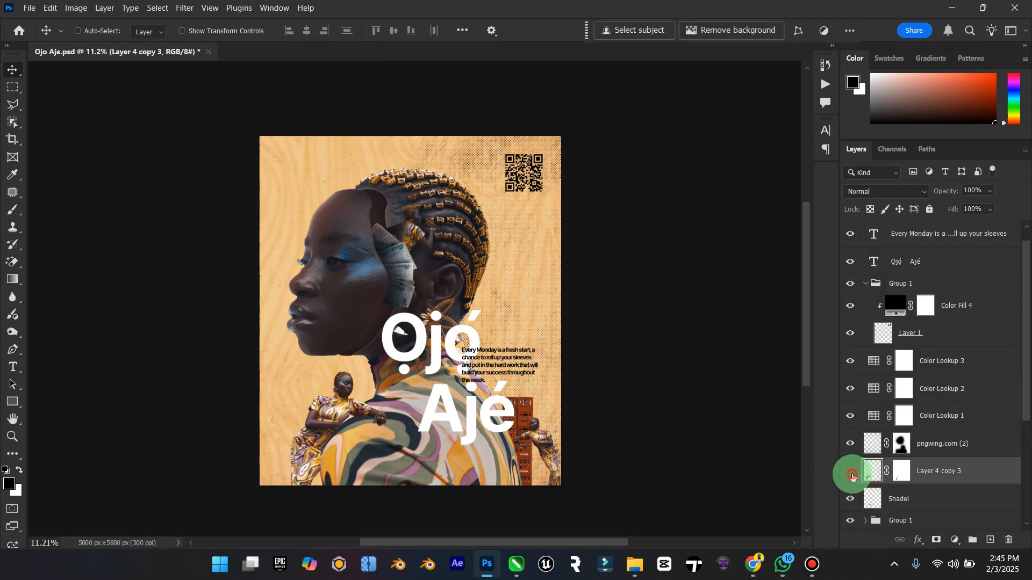
pyautogui.scroll(-1, 884, 462)
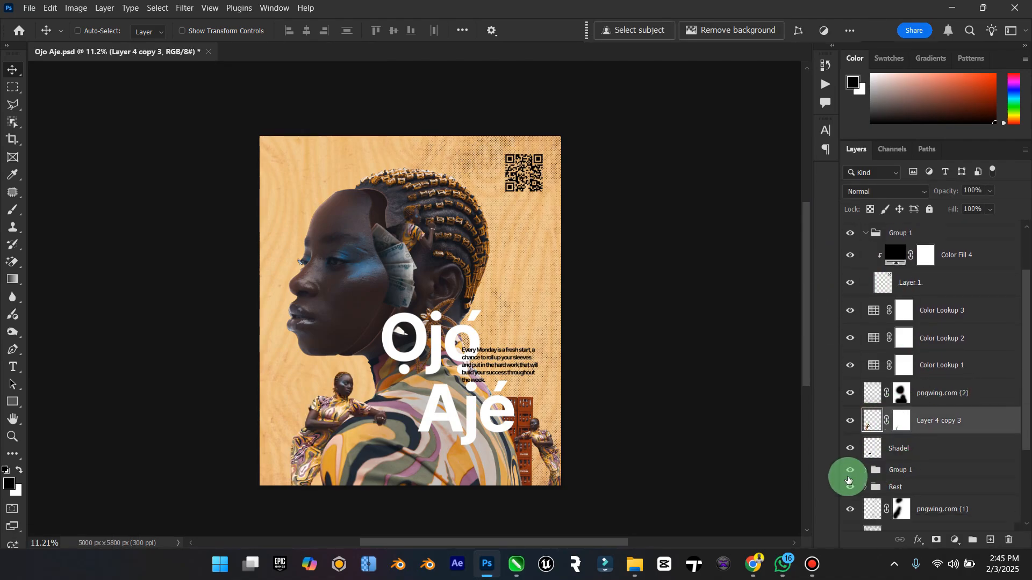
pyautogui.click(865, 470)
pyautogui.scroll(-3, 865, 472)
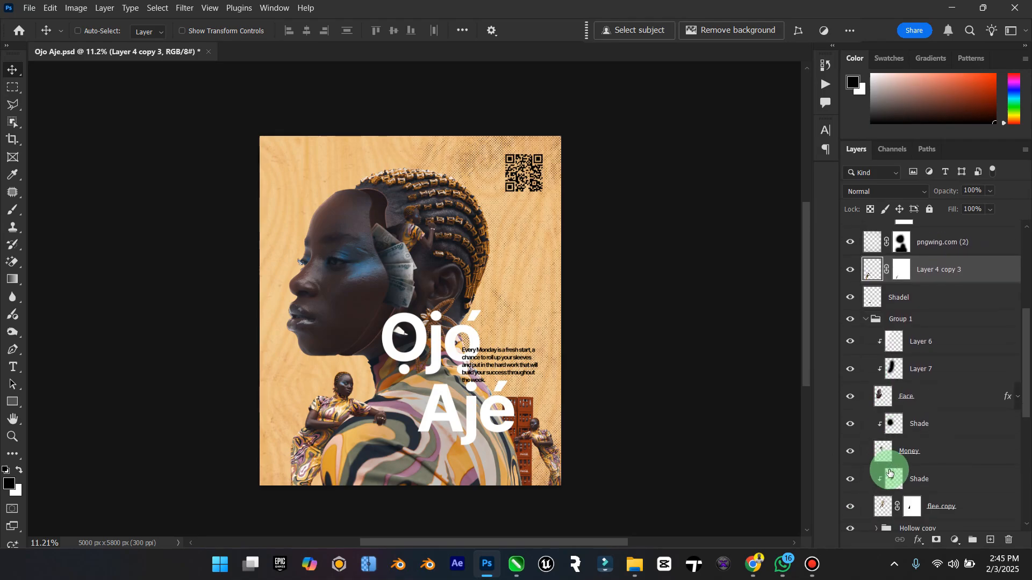
pyautogui.scroll(-1, 864, 471)
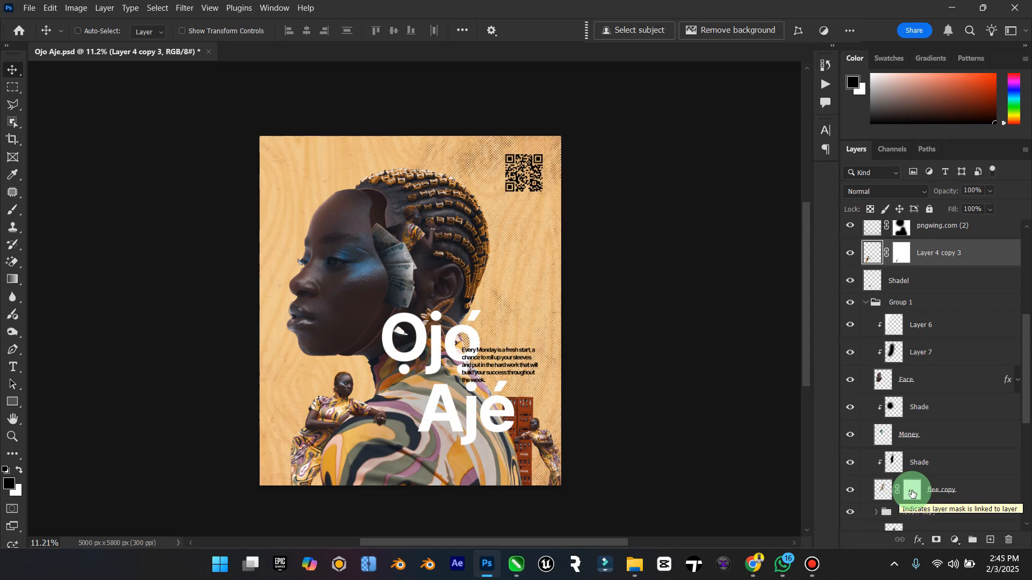
pyautogui.click(938, 492)
pyautogui.keyDown('shift'); pyautogui.click(940, 467); pyautogui.keyUp('shift')
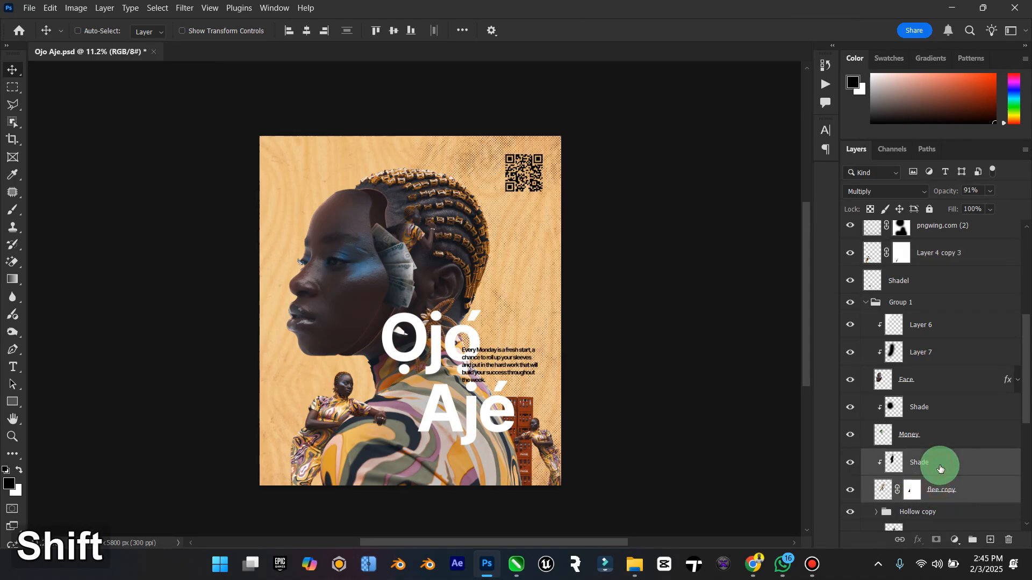
pyautogui.hotkey('ctrl', 'g')
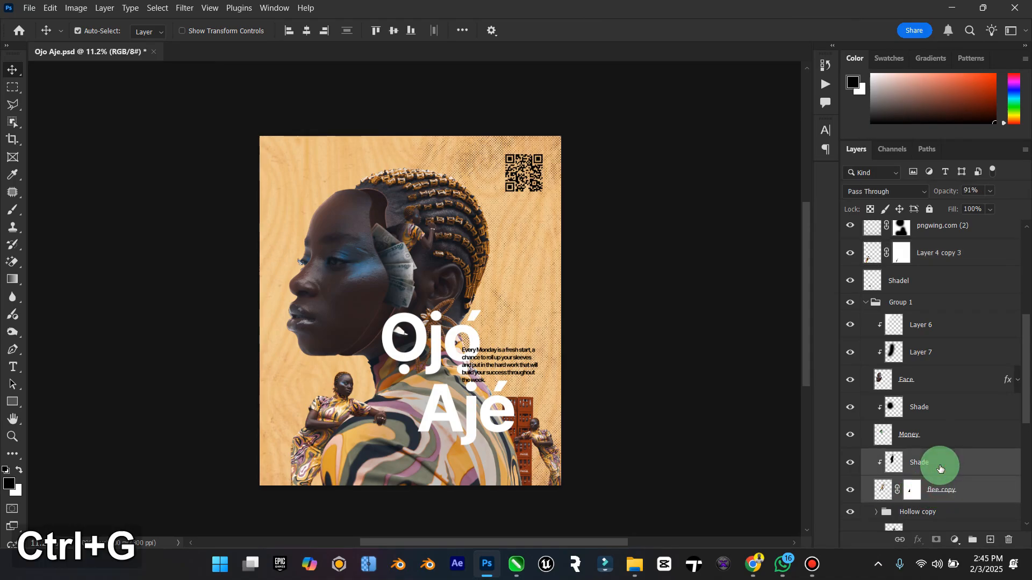
pyautogui.hotkey('ctrl', 'j')
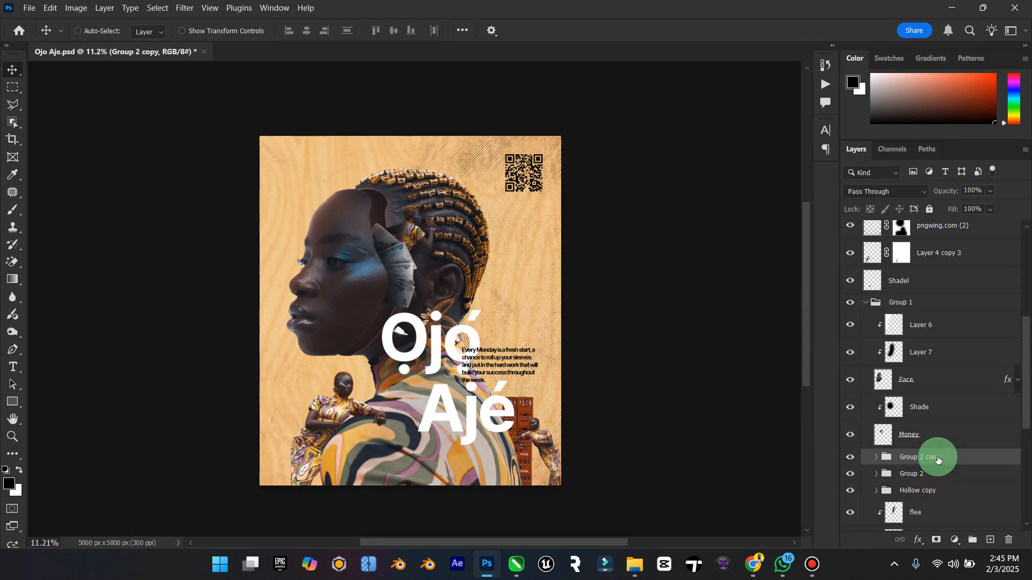
# Move Group 2 copy out of the face's Group 1, placing it directly above that group and beneath Shadel.
pyautogui.moveTo(937, 459); pyautogui.dragTo(967, 456)
pyautogui.click(863, 484)
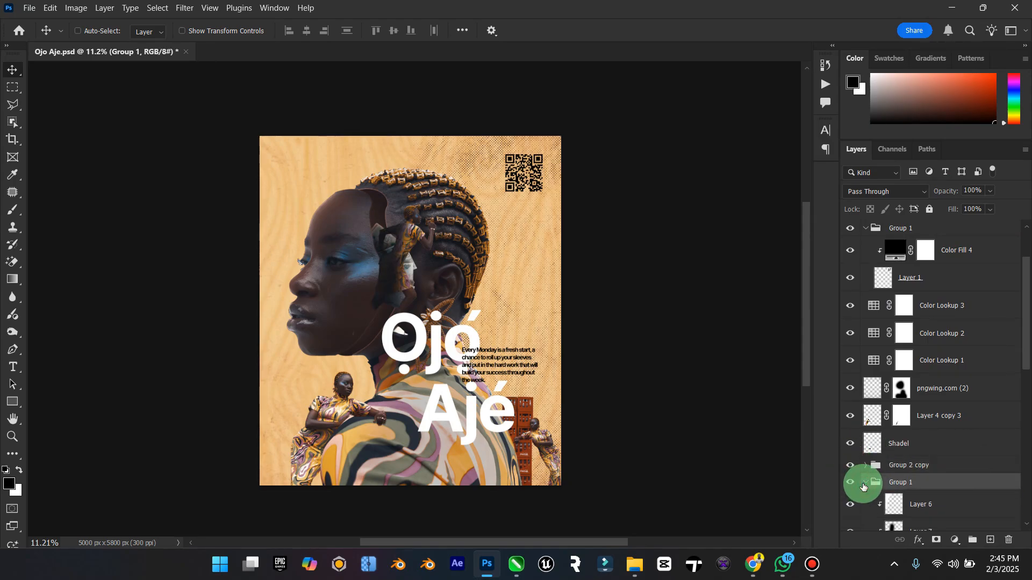
# Move the Monday quote and Ojó Ajé text layers below Layer 1 inside the QR code's group.
pyautogui.scroll(3, 895, 465)
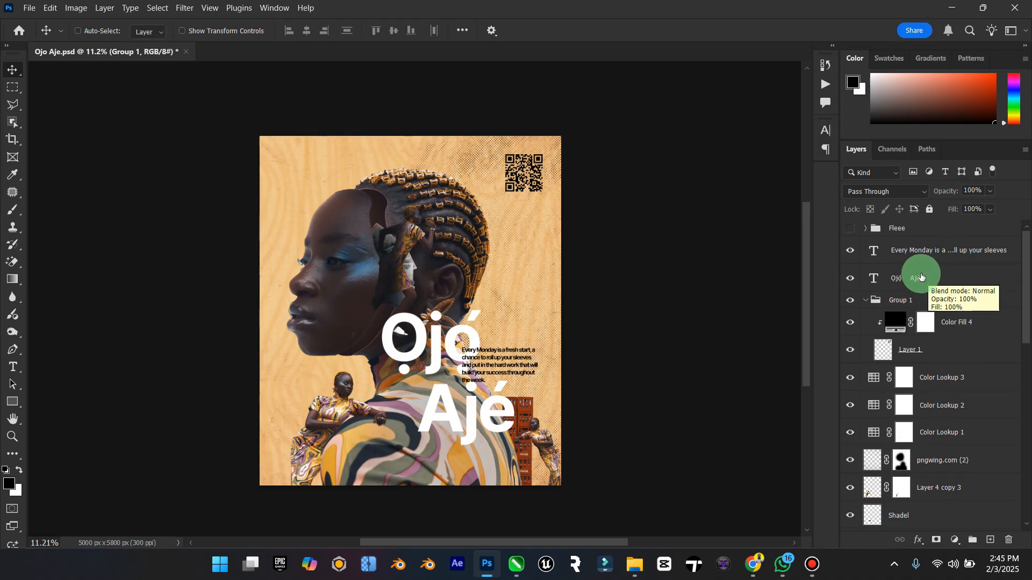
pyautogui.click(921, 277)
pyautogui.keyDown('shift'); pyautogui.click(933, 253); pyautogui.keyUp('shift')
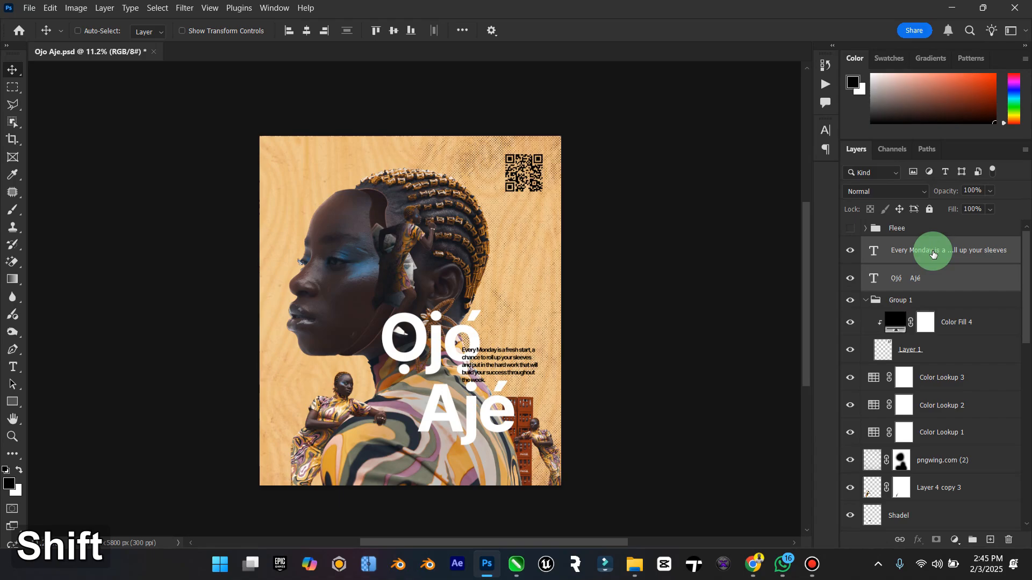
pyautogui.moveTo(933, 254); pyautogui.dragTo(928, 361)
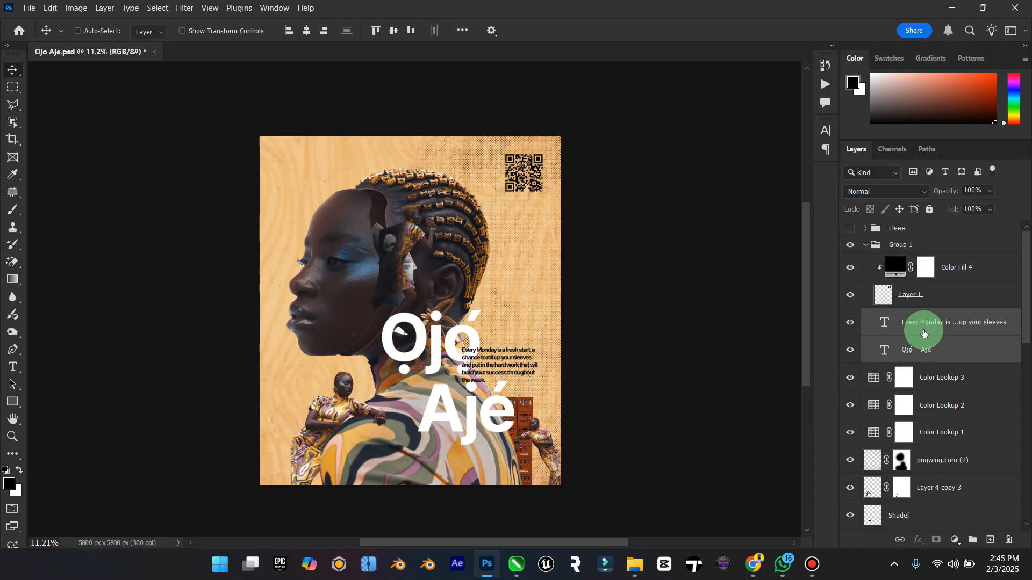
# Move Group 2 copy between the Monday quote and the Ojó Ajé title layers.
pyautogui.scroll(-2, 949, 452)
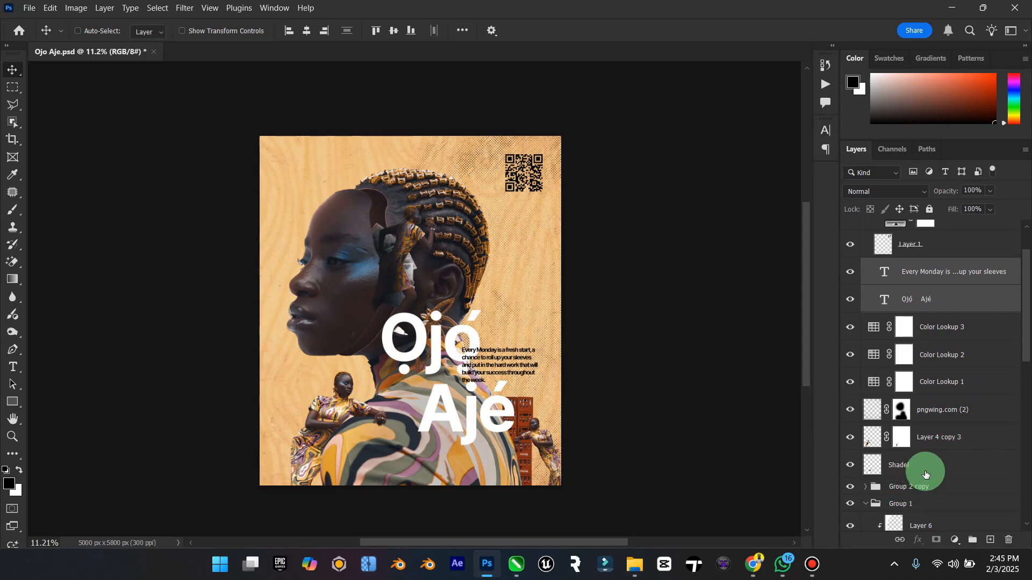
pyautogui.click(925, 475)
pyautogui.click(916, 490)
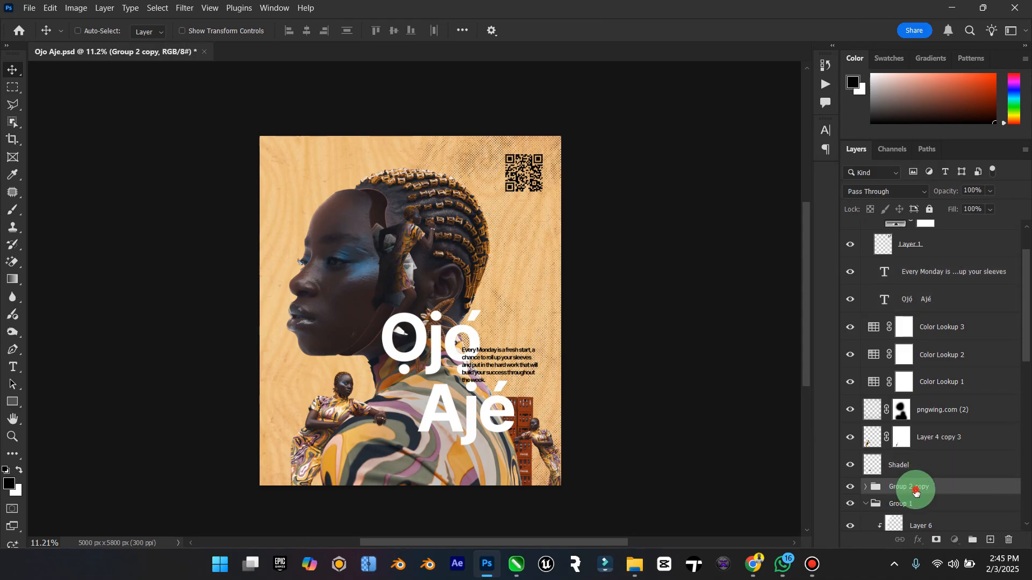
pyautogui.moveTo(916, 490); pyautogui.dragTo(946, 292)
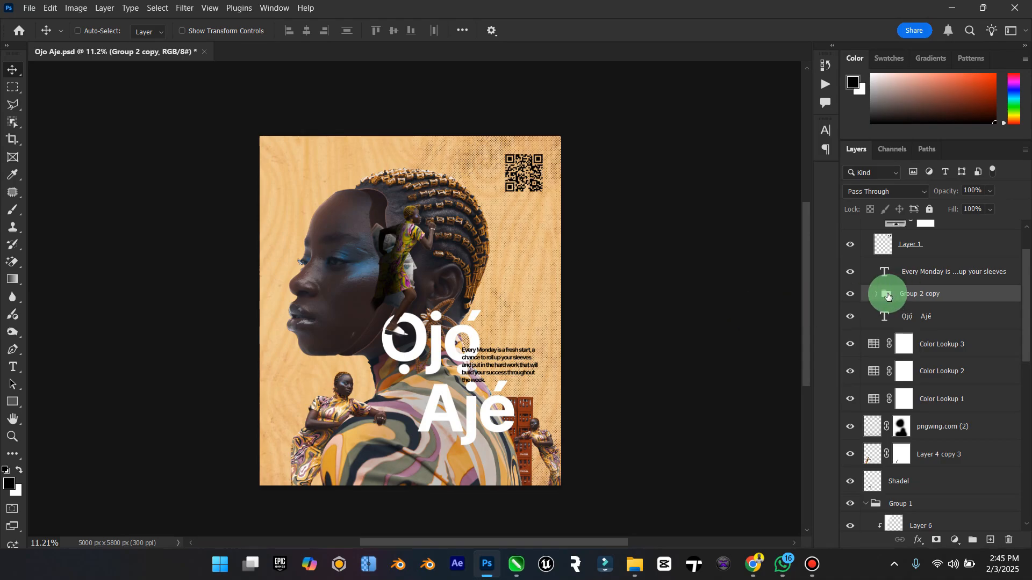
# Compare the running figure with and without its shading, and delete the Shade layer from Group 2 copy.
pyautogui.click(877, 295)
pyautogui.click(12, 436)
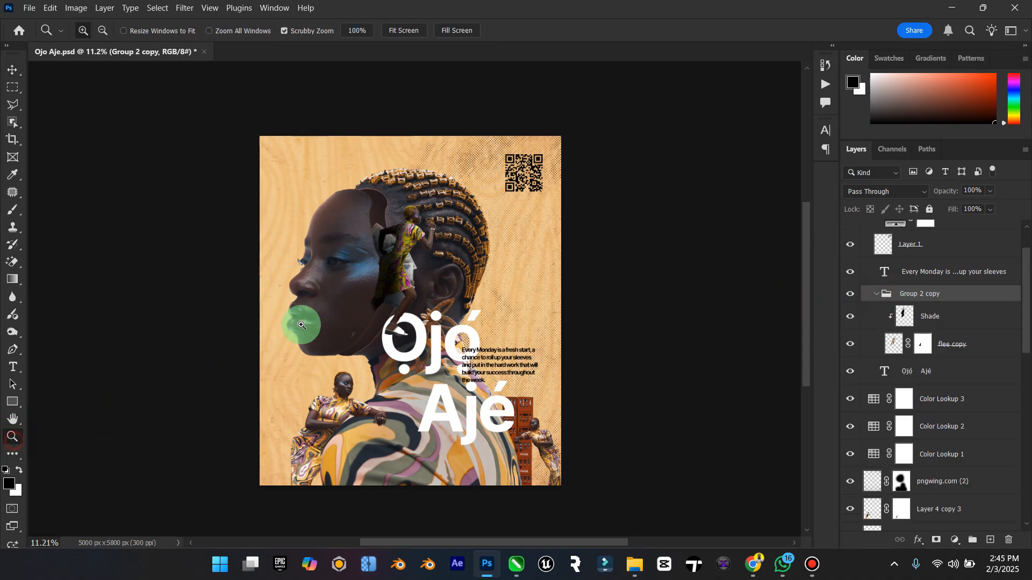
pyautogui.moveTo(394, 291); pyautogui.dragTo(438, 281)
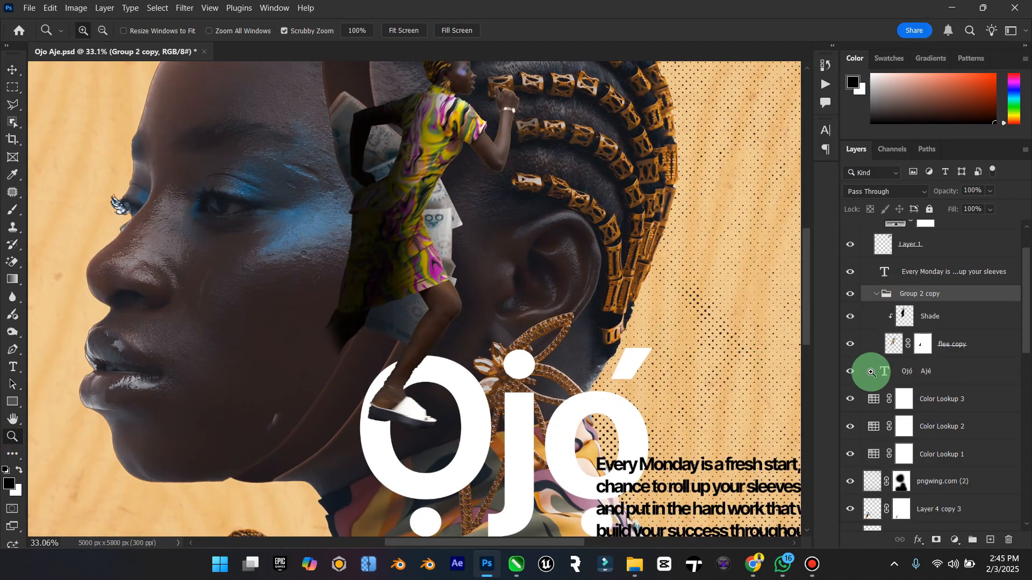
pyautogui.click(848, 316)
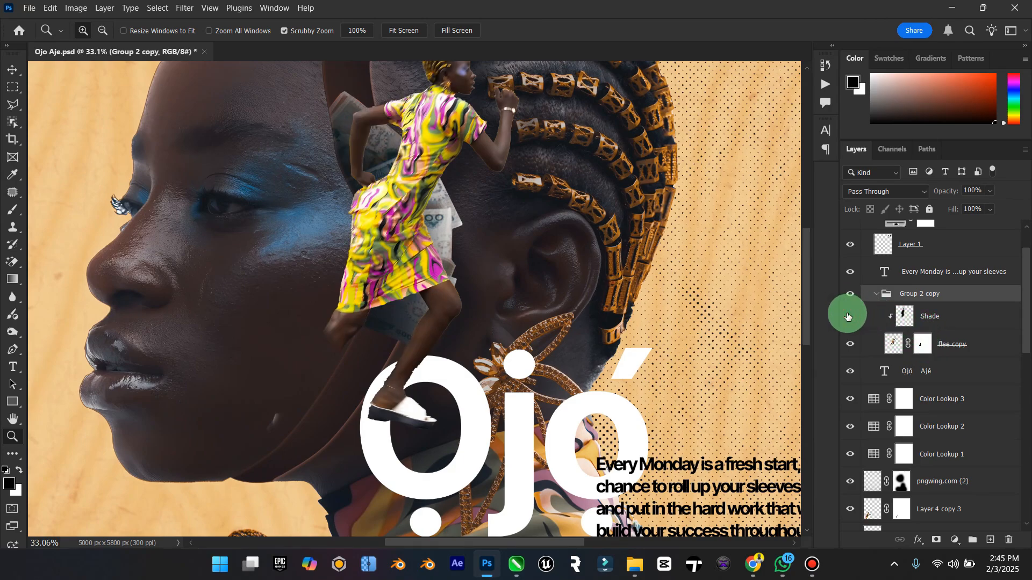
pyautogui.click(848, 316)
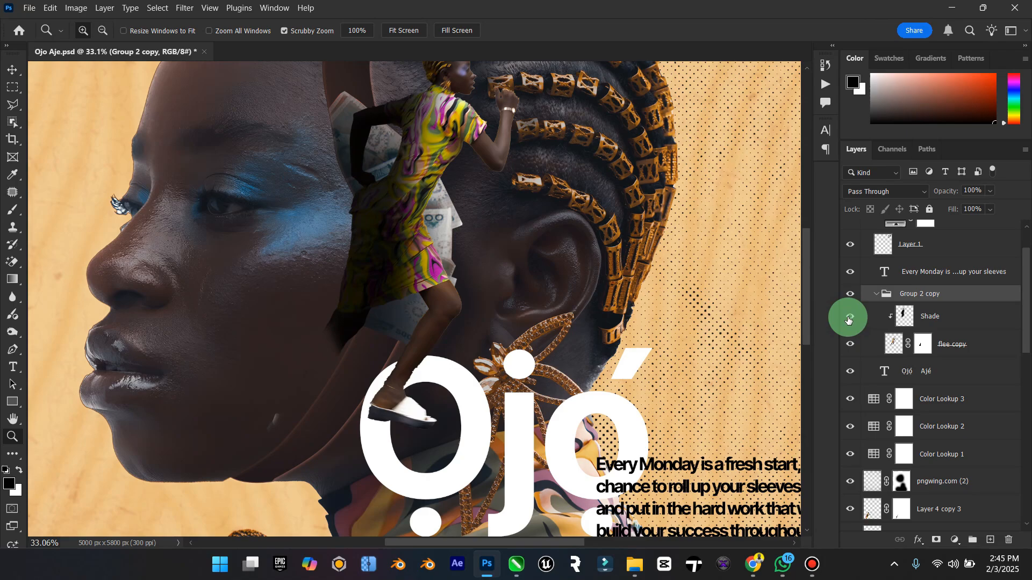
pyautogui.click(957, 318)
pyautogui.press('Delete')
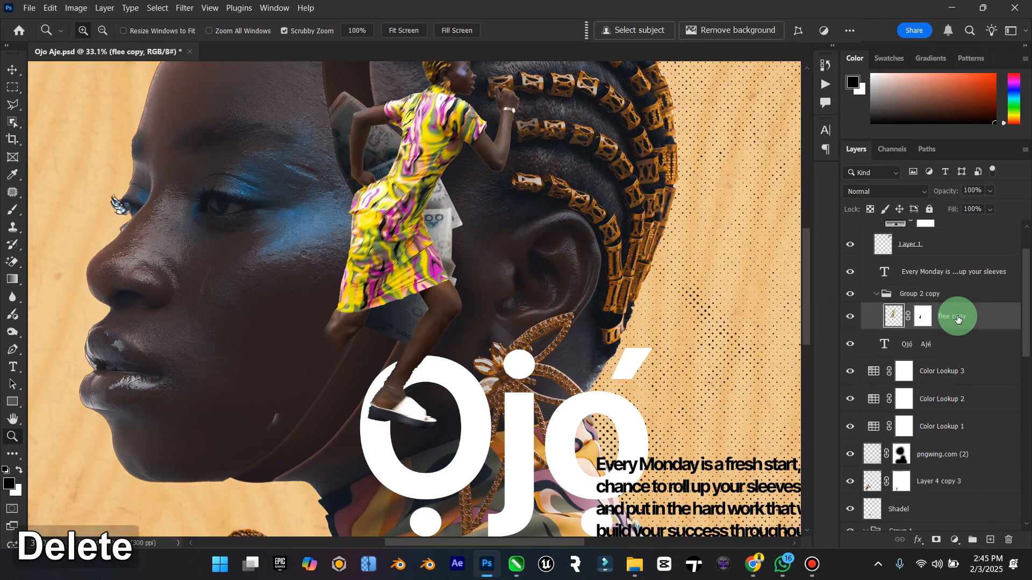
# Delete the existing layer mask of flee copy in Group 2 copy and add a new white mask.
pyautogui.rightClick(921, 318)
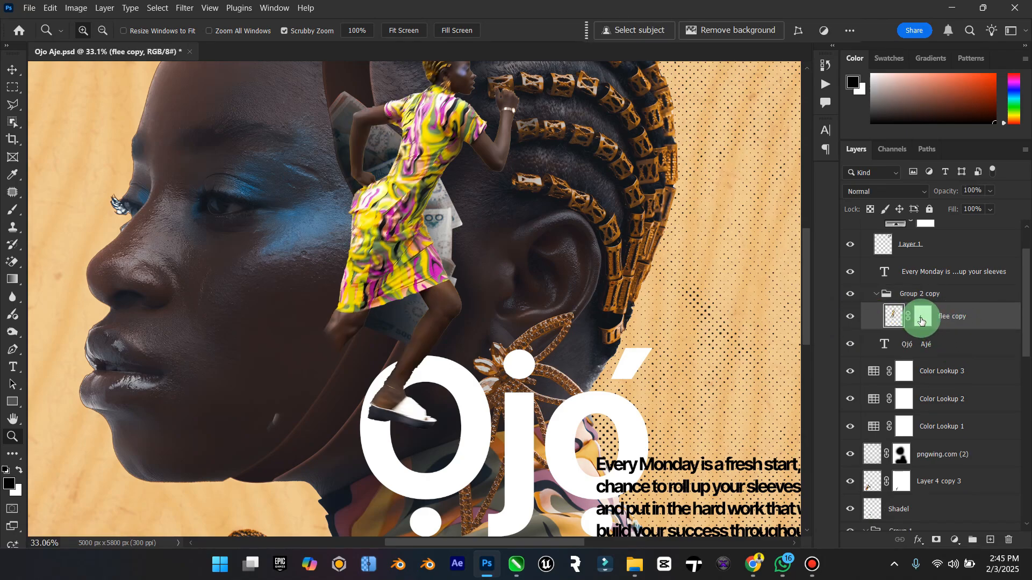
pyautogui.click(952, 358)
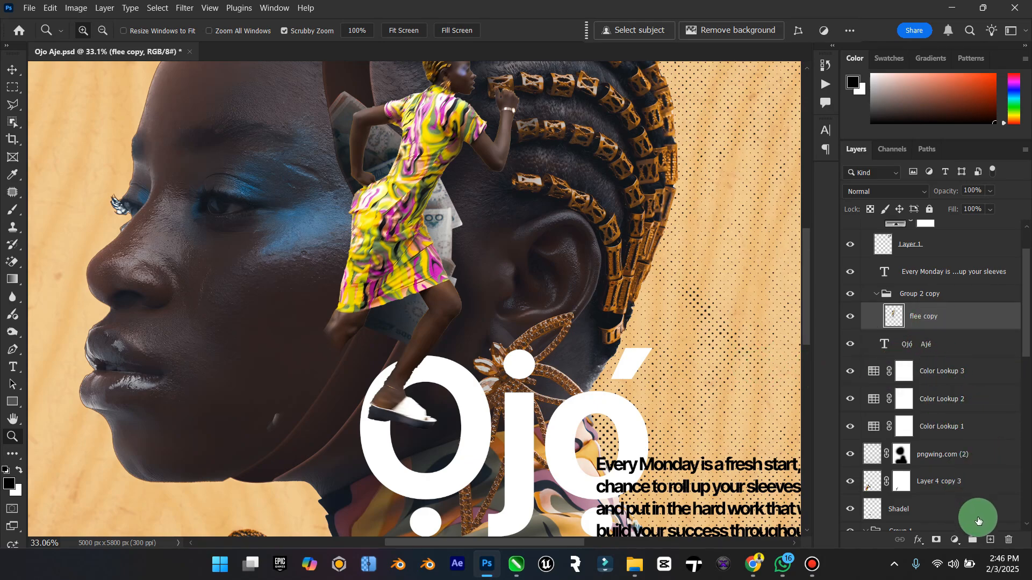
pyautogui.click(937, 540)
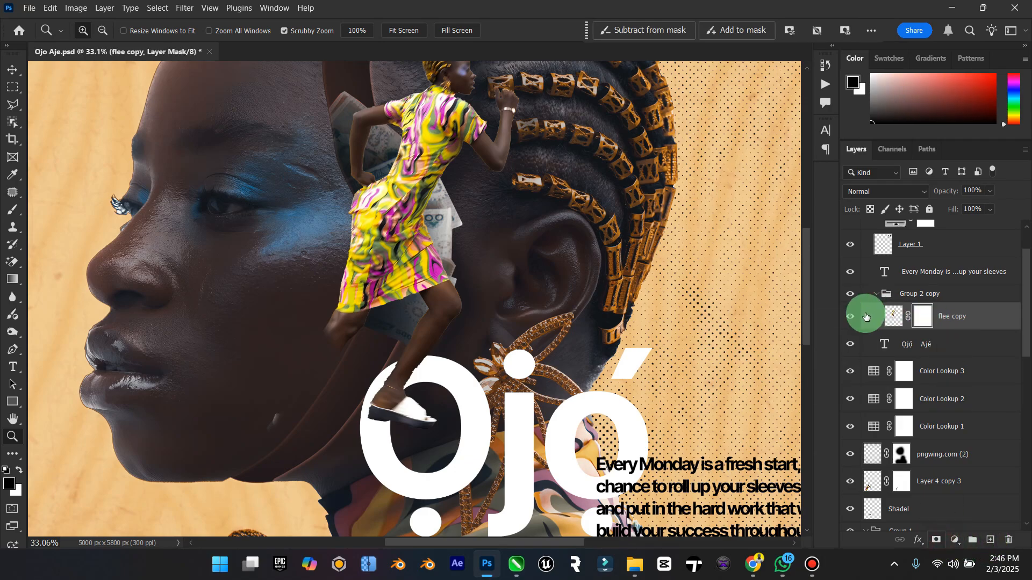
# Paint black on the flee copy mask with a 200 px brush to hide the figure's legs just above the title's O.
pyautogui.click(11, 209)
pyautogui.press('[')
pyautogui.press('[')
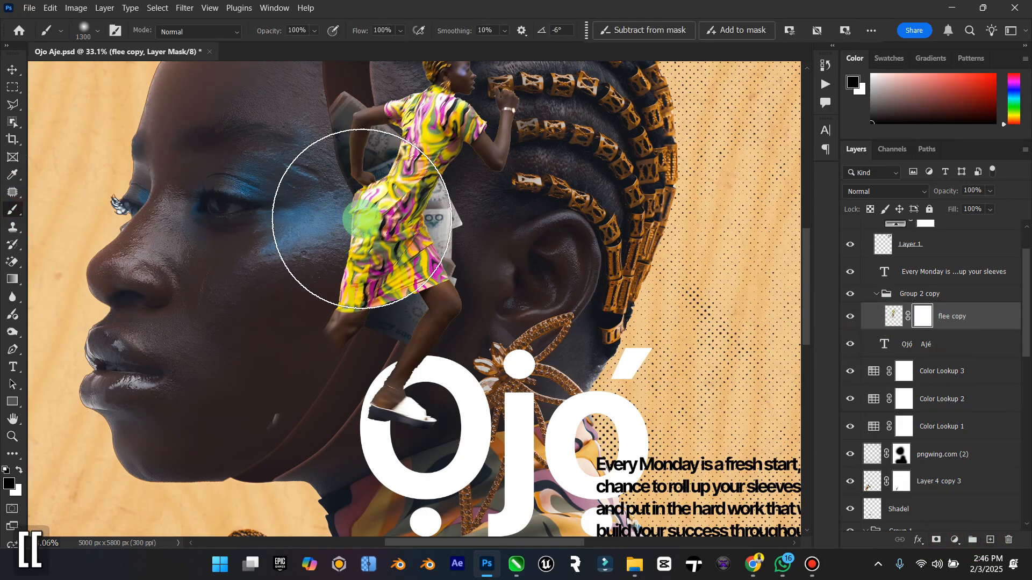
pyautogui.press('[')
pyautogui.press('[')
pyautogui.press('[')
pyautogui.press('[')
pyautogui.press('[')
pyautogui.press('[')
pyautogui.press('[')
pyautogui.press('[')
pyautogui.press('[')
pyautogui.press('[')
pyautogui.press('[')
pyautogui.press('[')
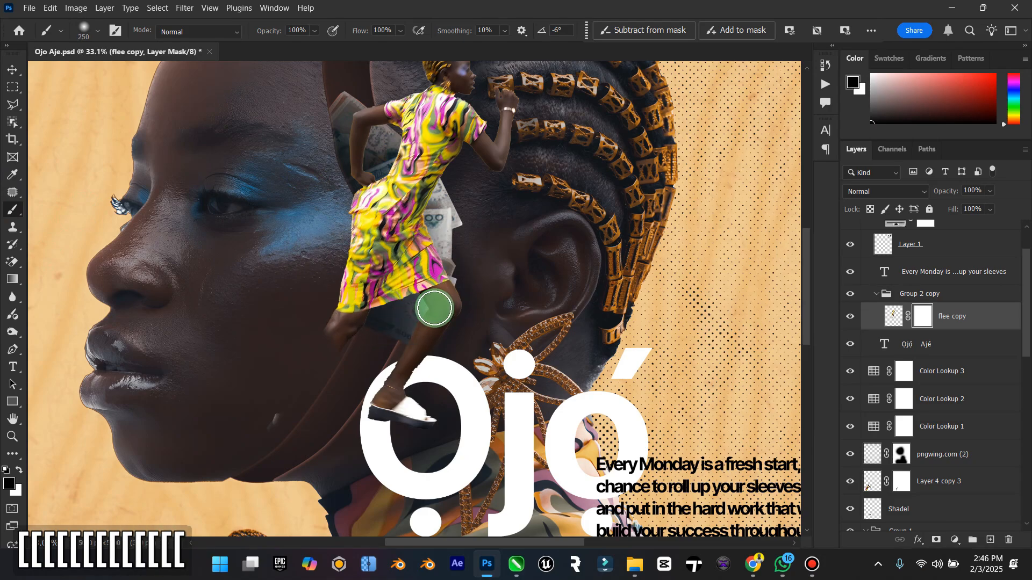
pyautogui.press('[')
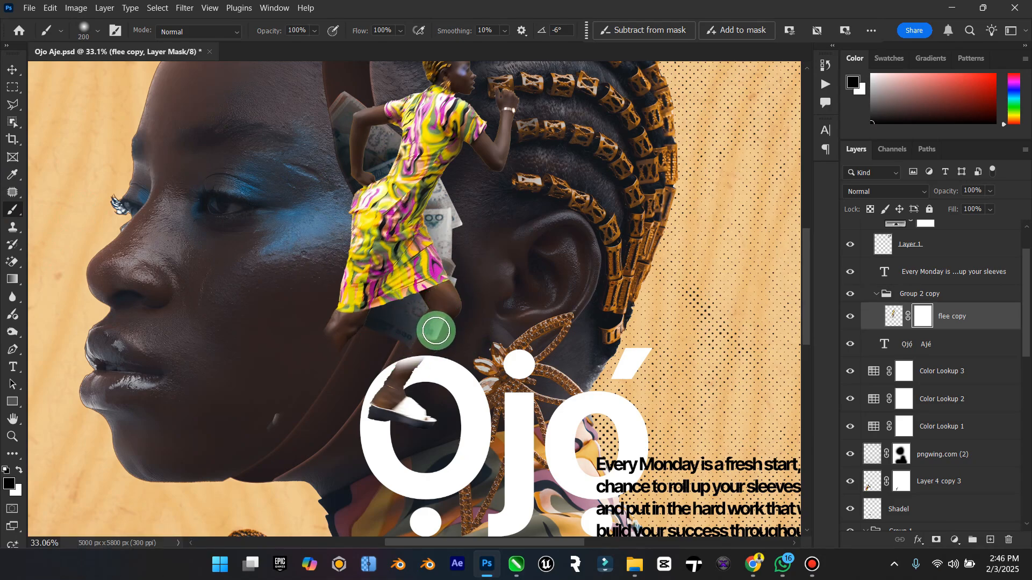
pyautogui.moveTo(436, 331)
pyautogui.mouseDown()
pyautogui.moveTo(463, 327)
pyautogui.moveTo(289, 333)
pyautogui.moveTo(342, 319)
pyautogui.moveTo(362, 333)
pyautogui.mouseUp()
# Mask out the rest of the copied figure's body with a 600 px black brush, keeping only the foot inside the O.
pyautogui.scroll(2, 342, 320)
pyautogui.press(']')
pyautogui.press(']')
pyautogui.press(']')
pyautogui.press(']')
pyautogui.press(']')
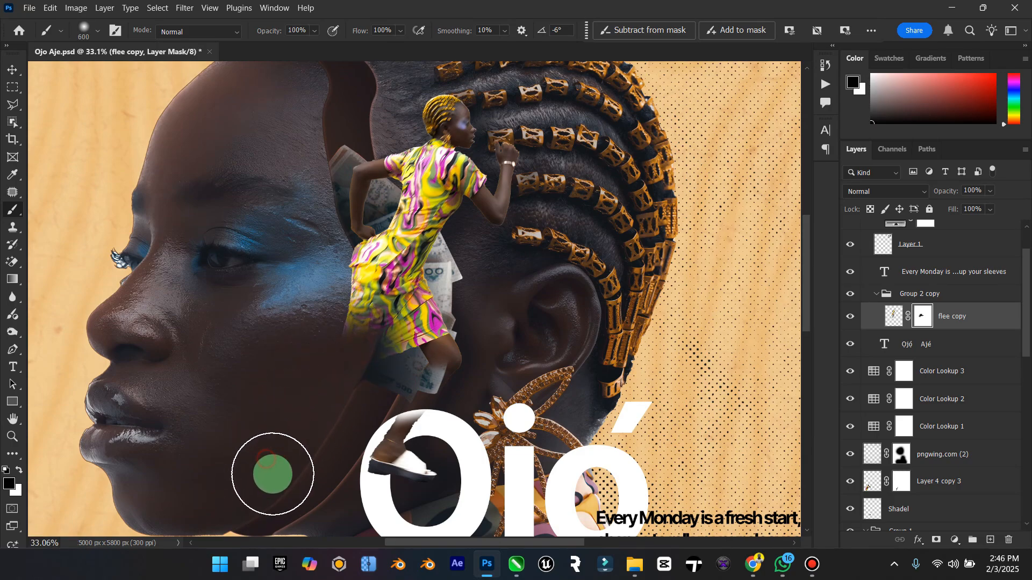
pyautogui.moveTo(497, 307)
pyautogui.mouseDown()
pyautogui.moveTo(407, 357)
pyautogui.moveTo(439, 329)
pyautogui.moveTo(437, 282)
pyautogui.moveTo(581, 246)
pyautogui.moveTo(358, 269)
pyautogui.moveTo(388, 223)
pyautogui.moveTo(594, 182)
pyautogui.moveTo(392, 167)
pyautogui.moveTo(531, 144)
pyautogui.moveTo(476, 113)
pyautogui.moveTo(482, 129)
pyautogui.moveTo(511, 134)
pyautogui.moveTo(411, 122)
pyautogui.moveTo(509, 159)
pyautogui.moveTo(461, 224)
pyautogui.mouseUp()
# Paint white on the flee copy mask with a 70 px brush to restore the ankle across the O's upper edge.
pyautogui.scroll(-4, 461, 224)
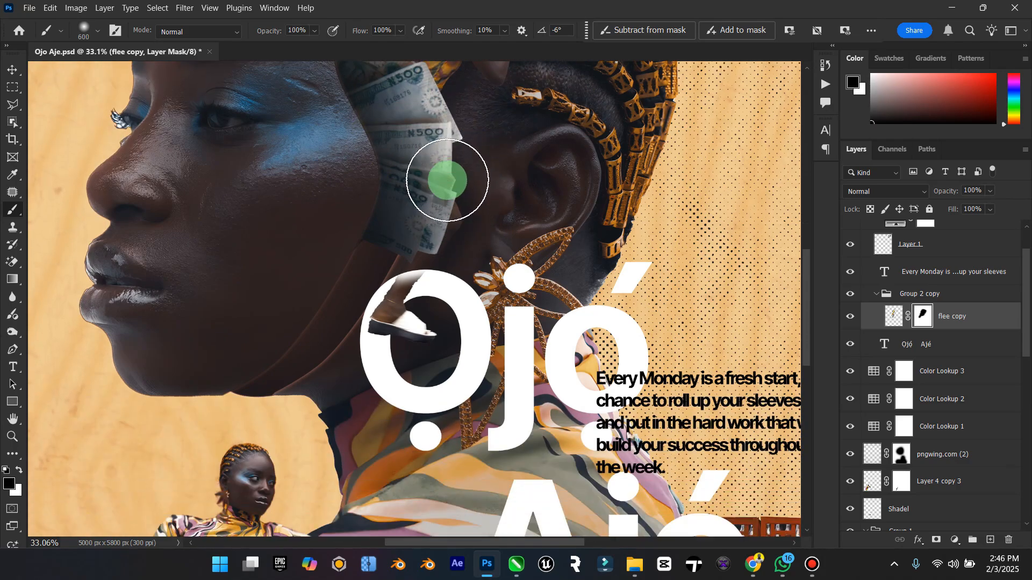
pyautogui.scroll(-2, 450, 173)
pyautogui.scroll(1, 450, 175)
pyautogui.press(']')
pyautogui.press(']')
pyautogui.press(']')
pyautogui.press(']')
pyautogui.press(']')
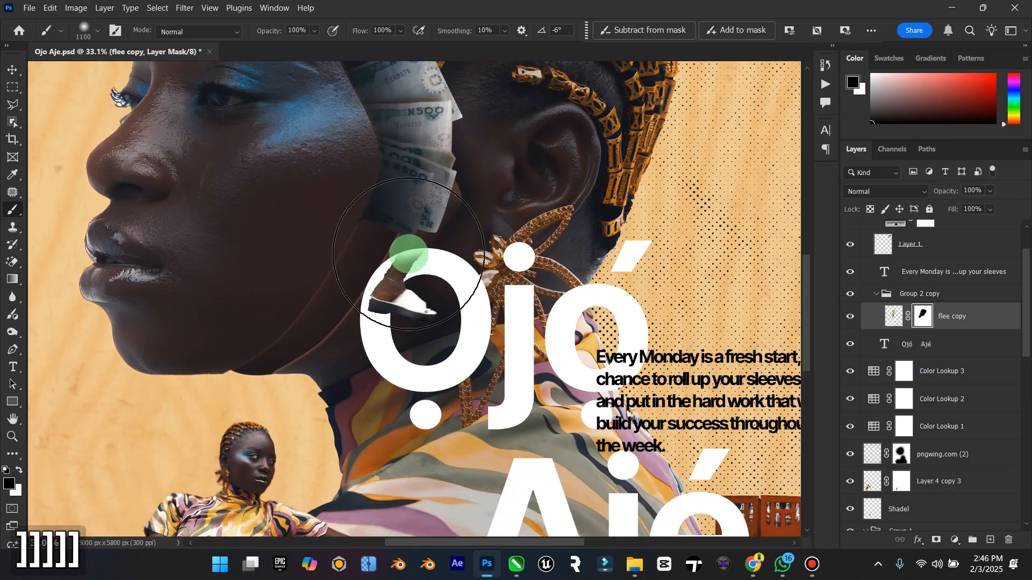
pyautogui.press(']')
pyautogui.press('[')
pyautogui.press('[')
pyautogui.press('[')
pyautogui.press('[')
pyautogui.press('[')
pyautogui.press('[')
pyautogui.press('[')
pyautogui.press('[')
pyautogui.press('[')
pyautogui.press('[')
pyautogui.press('[')
pyautogui.press('[')
pyautogui.press('[')
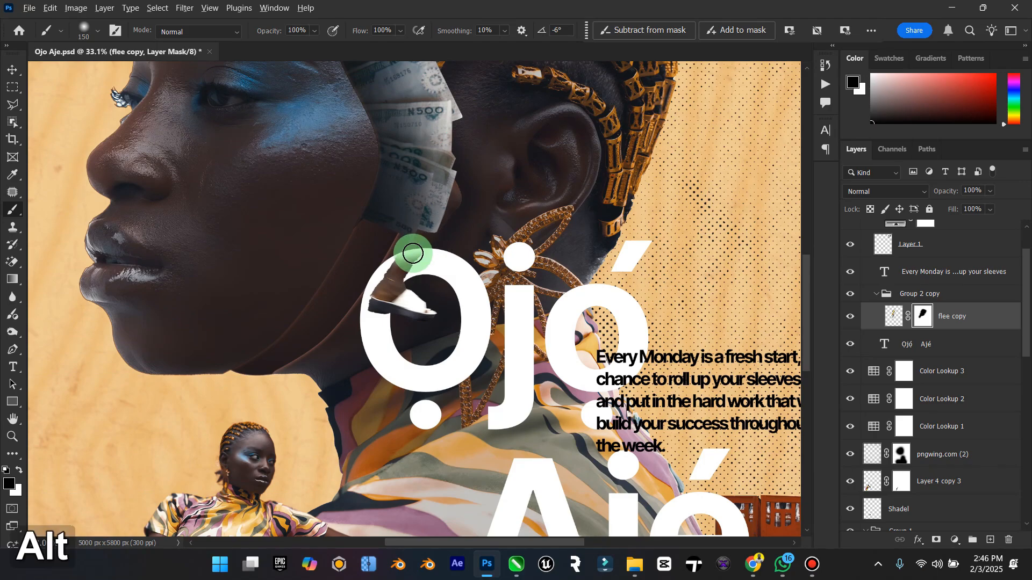
pyautogui.scroll(10, 412, 253)
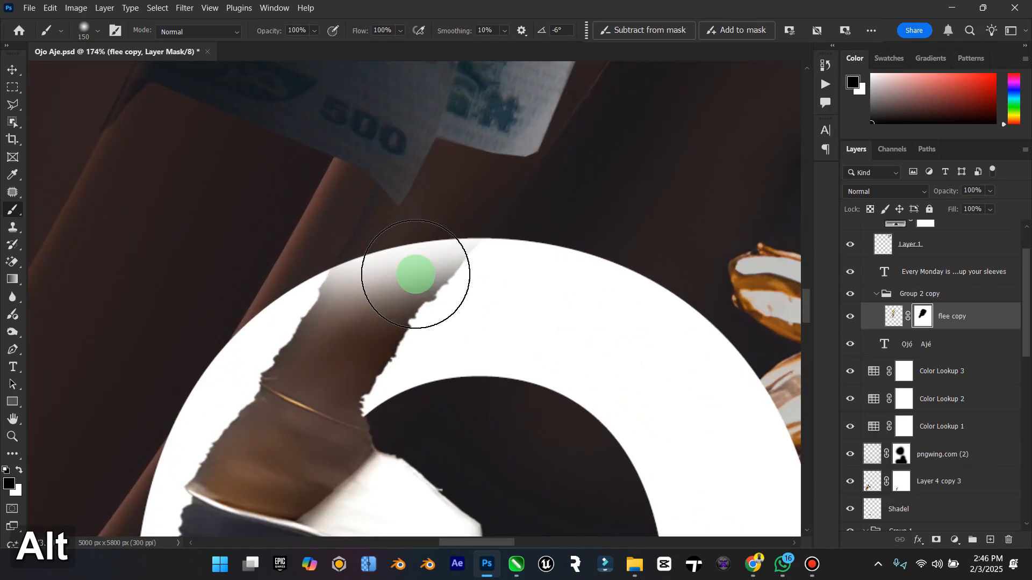
pyautogui.press('[')
pyautogui.press('[')
pyautogui.press('[')
pyautogui.press('[')
pyautogui.press('[')
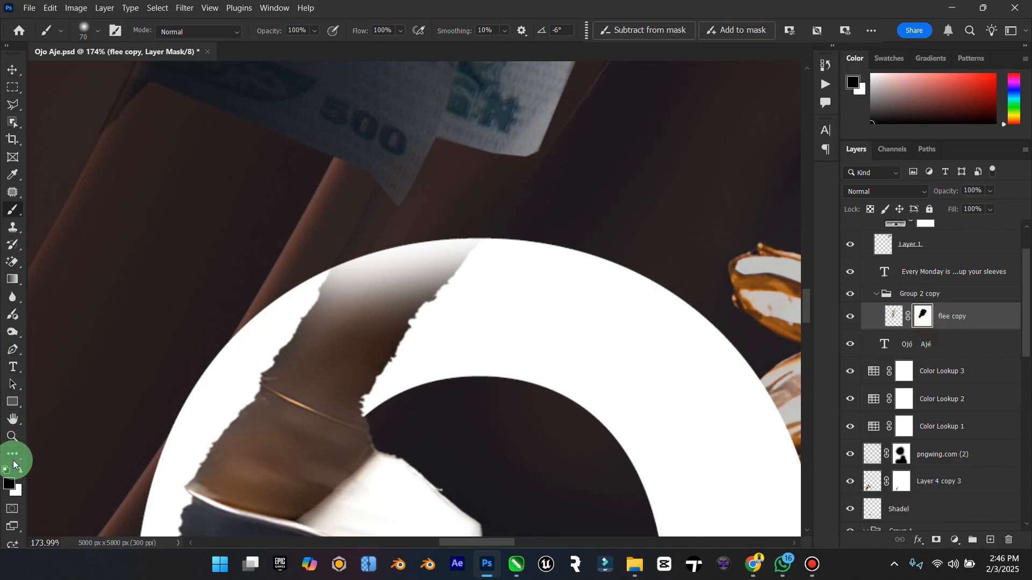
pyautogui.moveTo(403, 303)
pyautogui.mouseDown()
pyautogui.moveTo(437, 301)
pyautogui.moveTo(452, 278)
pyautogui.moveTo(437, 268)
pyautogui.moveTo(410, 275)
pyautogui.moveTo(444, 265)
pyautogui.moveTo(332, 291)
pyautogui.moveTo(466, 255)
pyautogui.moveTo(376, 264)
pyautogui.moveTo(484, 258)
pyautogui.moveTo(465, 251)
pyautogui.moveTo(361, 282)
pyautogui.moveTo(332, 305)
pyautogui.moveTo(358, 285)
pyautogui.moveTo(309, 349)
pyautogui.moveTo(338, 396)
pyautogui.moveTo(308, 411)
pyautogui.moveTo(331, 388)
pyautogui.mouseUp()
pyautogui.scroll(-2, 225, 431)
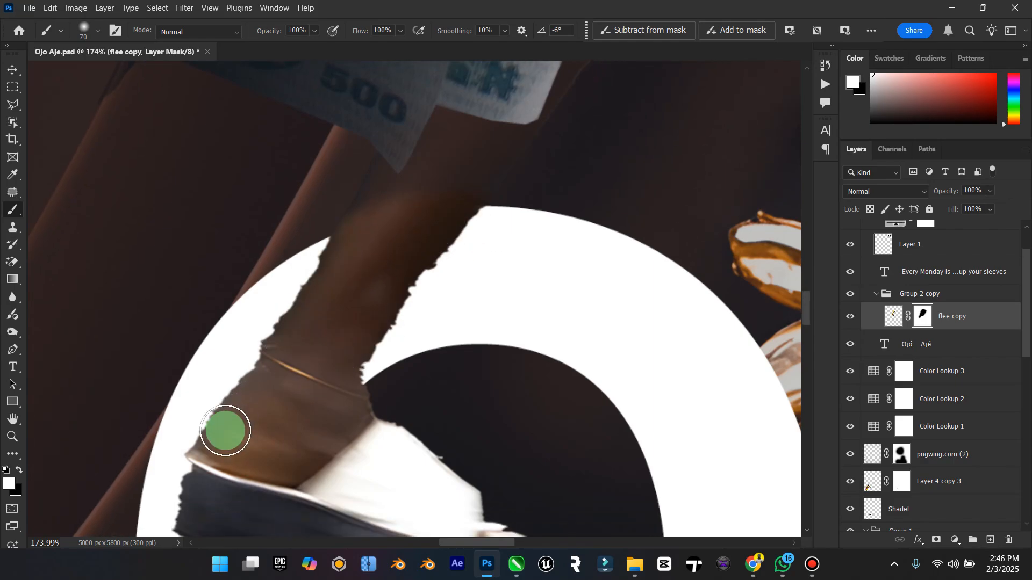
pyautogui.scroll(-2, 248, 422)
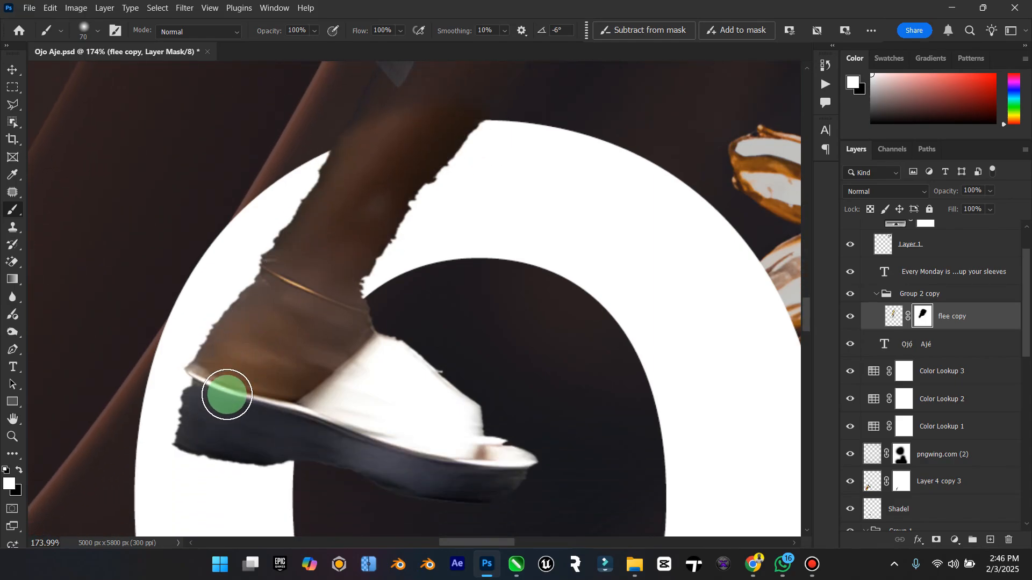
# Move the Color Lookup 1, 2 and 3 adjustment layers above Group 1 so they also affect the title and foot.
pyautogui.doubleClick(21, 421)
pyautogui.click(13, 436)
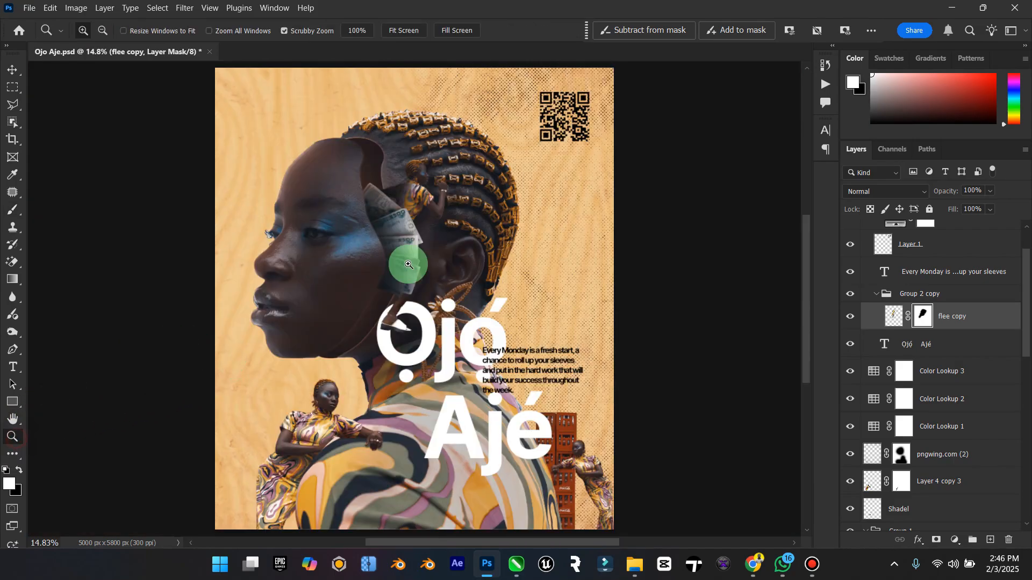
pyautogui.moveTo(408, 265); pyautogui.dragTo(436, 285)
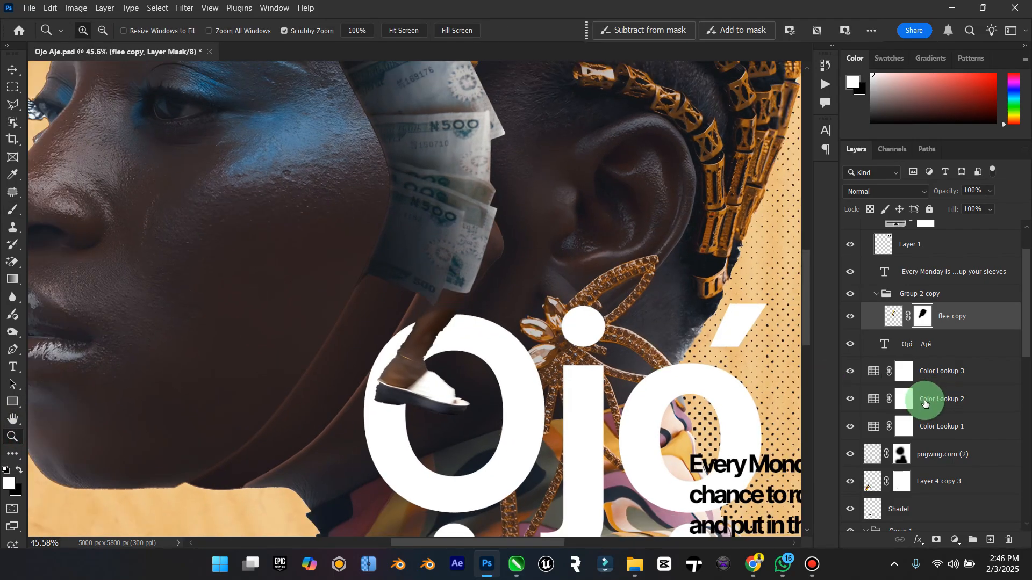
pyautogui.scroll(-2, 925, 402)
pyautogui.scroll(2, 923, 425)
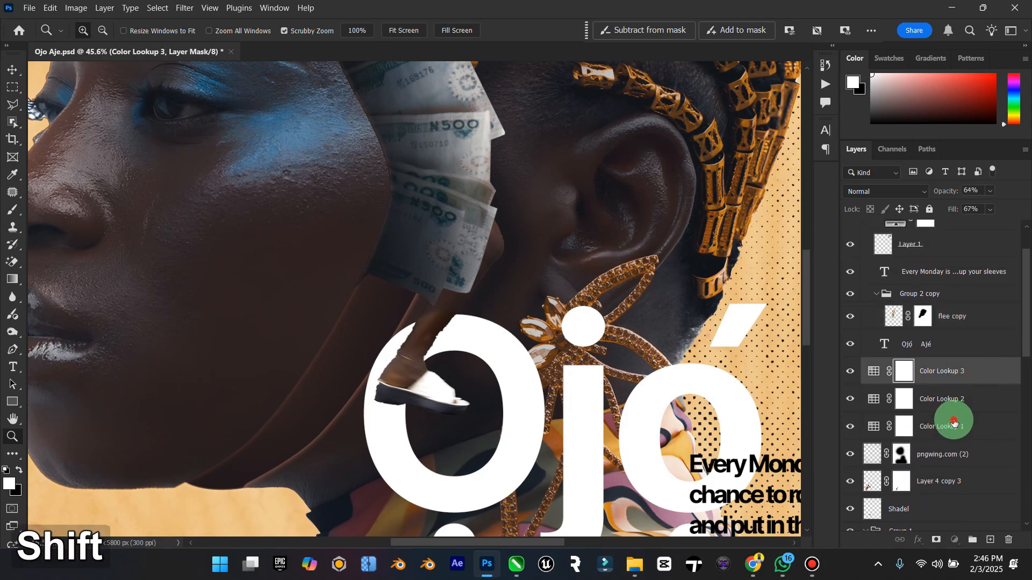
pyautogui.keyDown('shift'); pyautogui.click(958, 418); pyautogui.keyUp('shift')
pyautogui.scroll(1, 954, 420)
pyautogui.moveTo(948, 422); pyautogui.dragTo(977, 240)
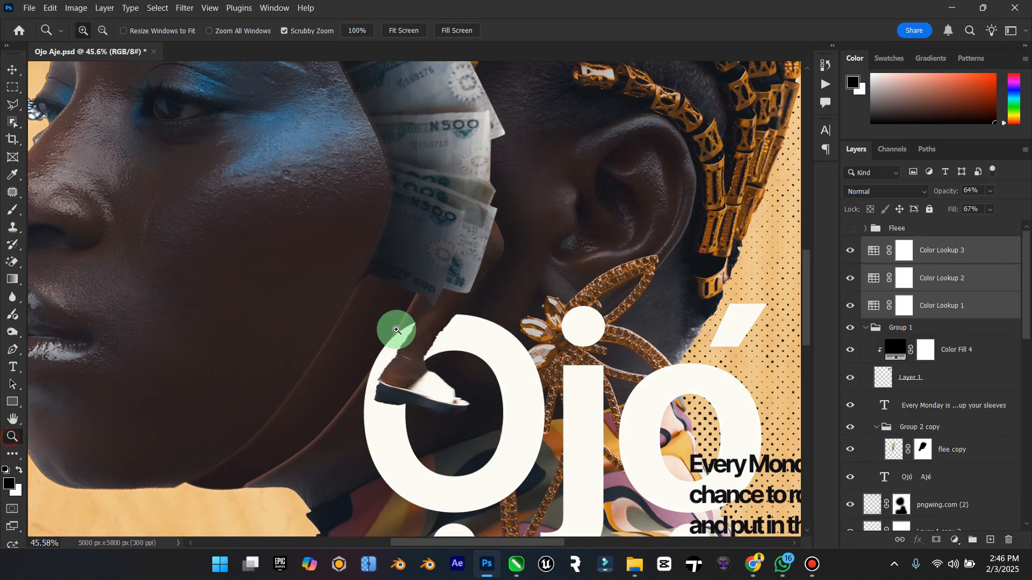
# Soften the jagged edges of the leg and sandal on flee copy with the Blur tool at 70 px and 83% strength.
pyautogui.moveTo(396, 330); pyautogui.dragTo(454, 352)
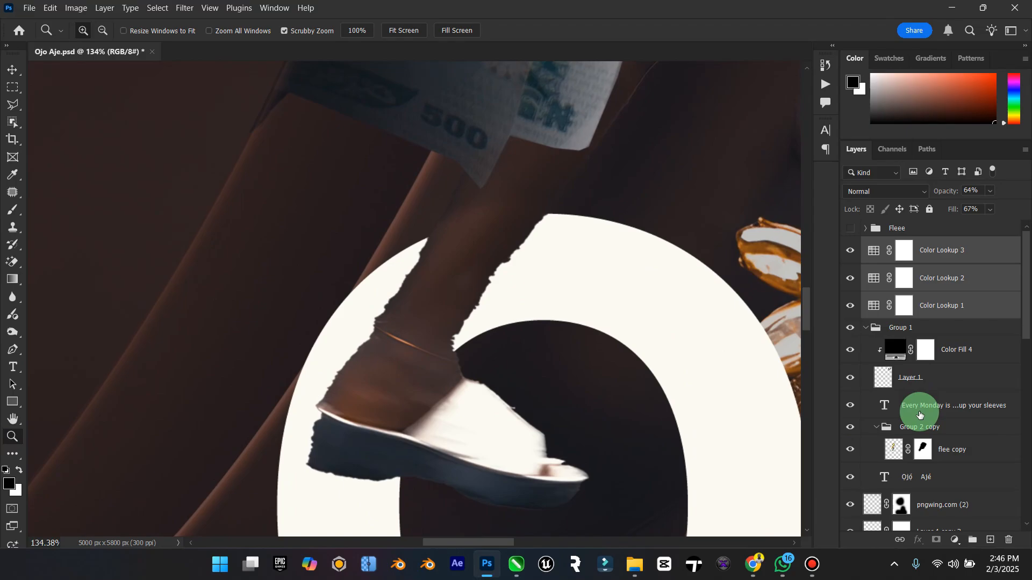
pyautogui.click(914, 377)
pyautogui.click(892, 451)
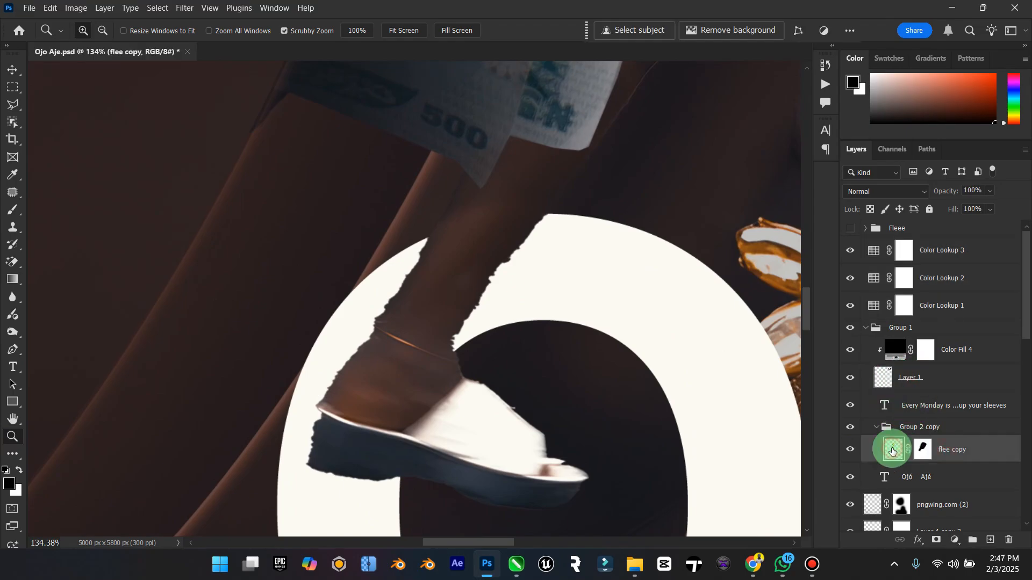
pyautogui.click(13, 297)
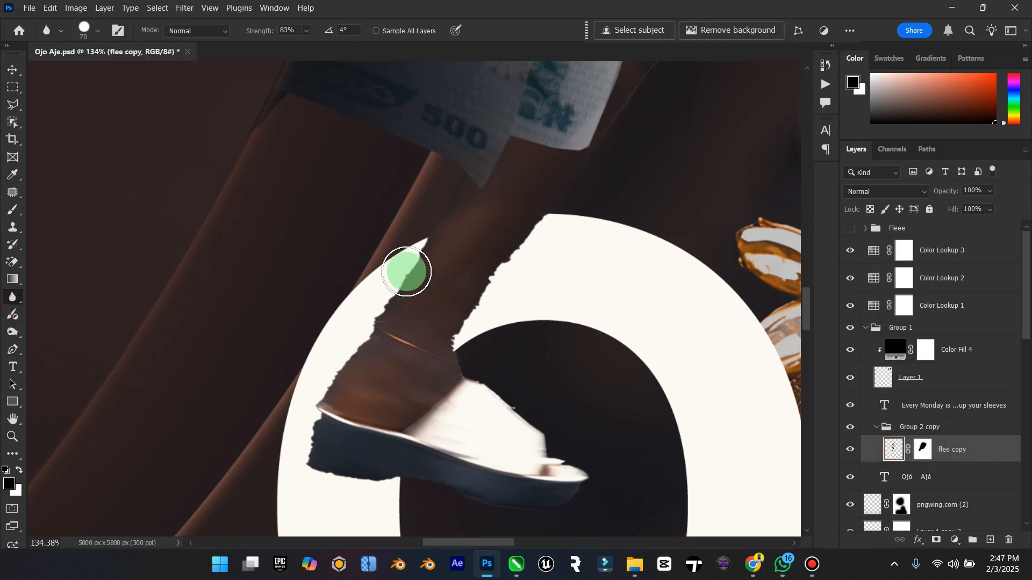
pyautogui.moveTo(425, 258)
pyautogui.mouseDown()
pyautogui.moveTo(377, 296)
pyautogui.moveTo(313, 430)
pyautogui.moveTo(385, 484)
pyautogui.mouseUp()
pyautogui.moveTo(567, 458)
pyautogui.mouseDown()
pyautogui.moveTo(487, 370)
pyautogui.moveTo(495, 303)
pyautogui.moveTo(461, 326)
pyautogui.moveTo(529, 228)
pyautogui.moveTo(467, 341)
pyautogui.mouseUp()
# Smooth the leg and heel outlines on flee copy with the Smudge tool at 50 px and 50% strength.
pyautogui.rightClick(13, 297)
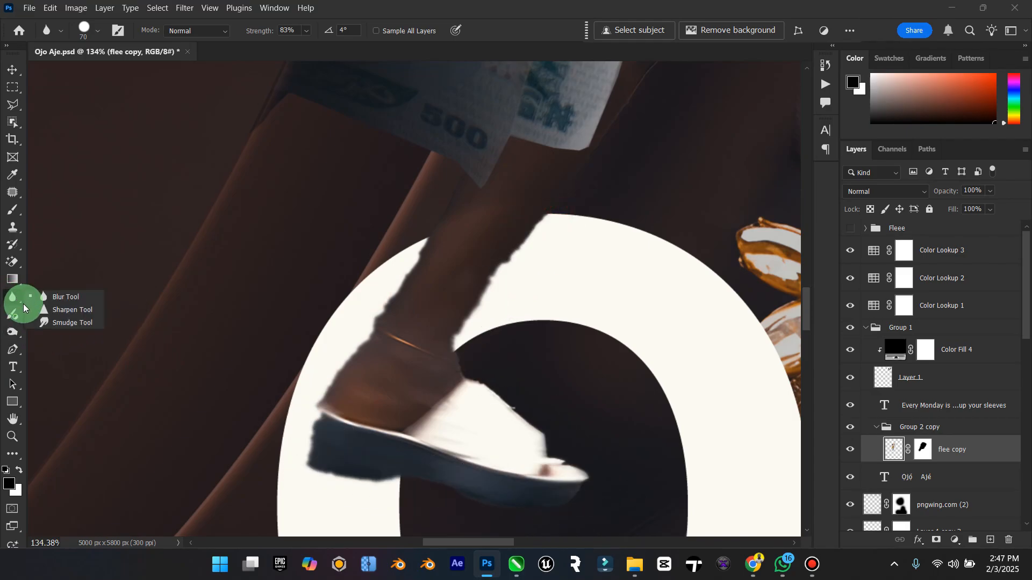
pyautogui.click(59, 320)
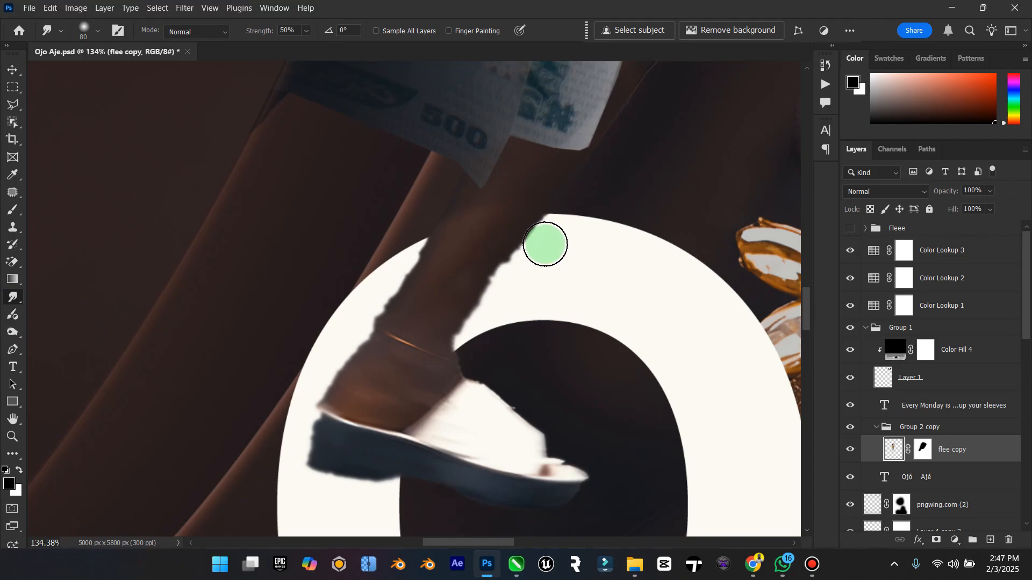
pyautogui.moveTo(546, 227)
pyautogui.mouseDown()
pyautogui.moveTo(463, 308)
pyautogui.moveTo(472, 296)
pyautogui.mouseUp()
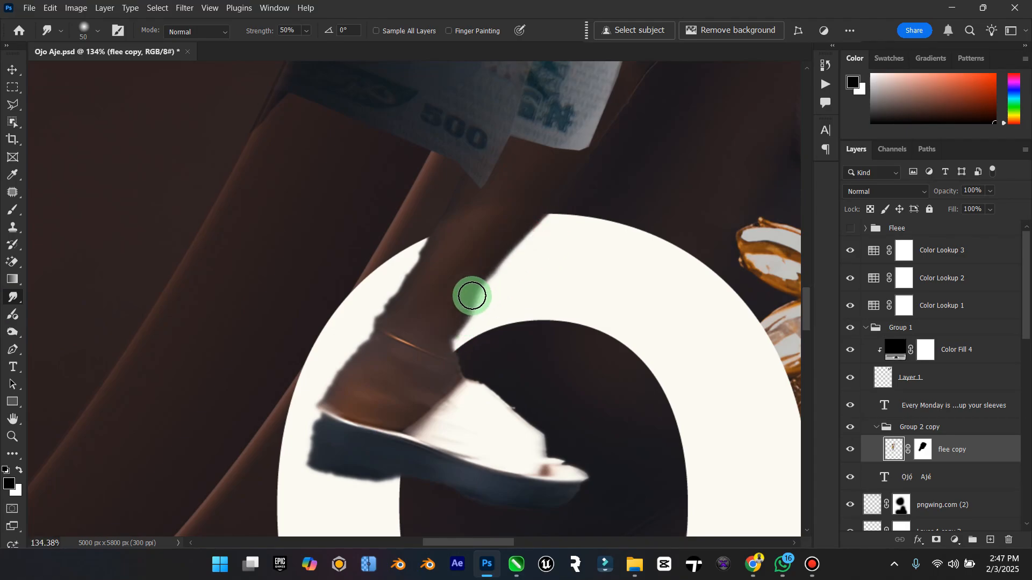
pyautogui.moveTo(401, 288); pyautogui.dragTo(322, 396)
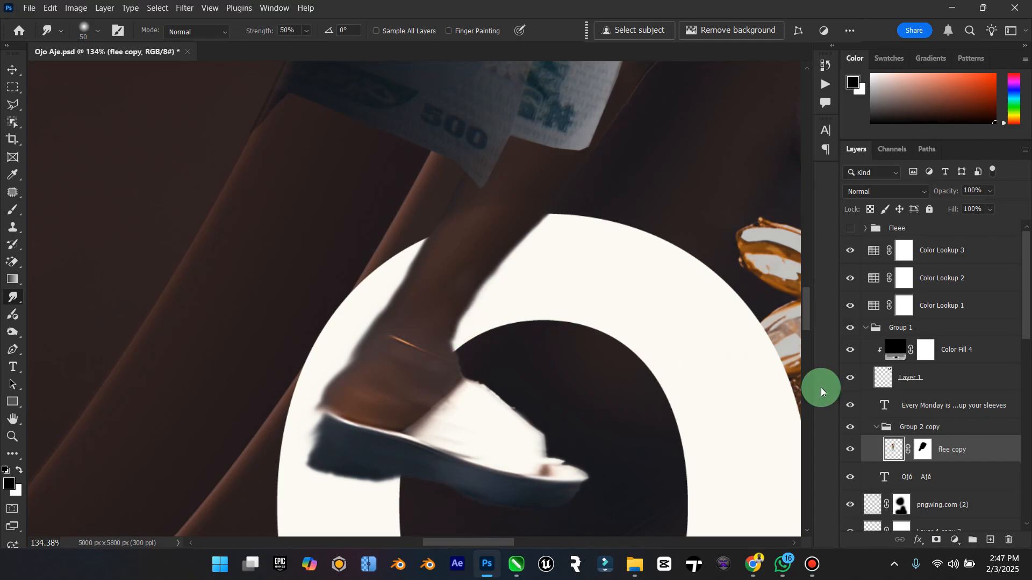
# Toggle Group 2's visibility to identify the running figure, and select the flee copy layer inside that group.
pyautogui.doubleClick(10, 425)
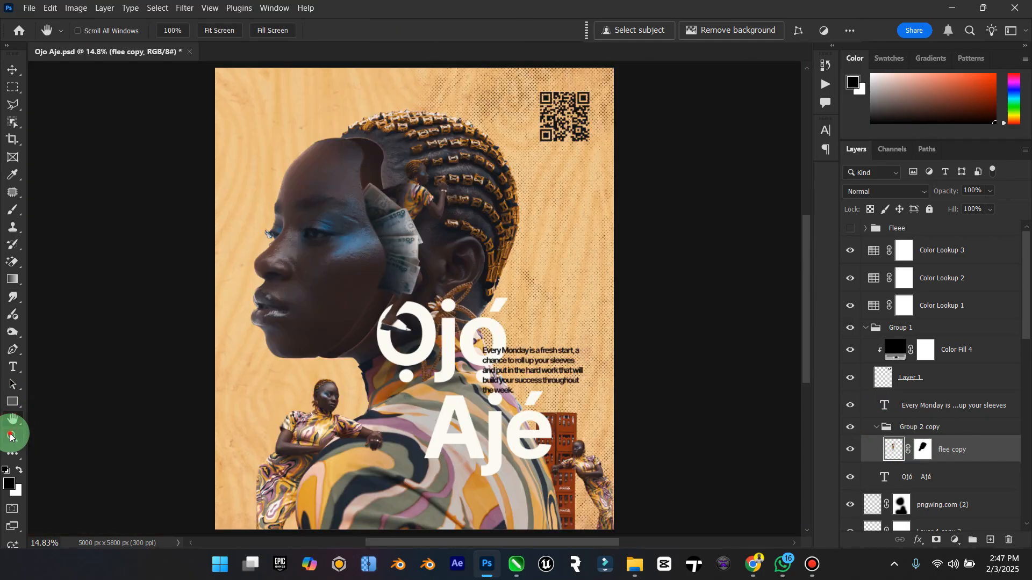
pyautogui.click(12, 437)
pyautogui.moveTo(405, 180); pyautogui.dragTo(516, 157)
pyautogui.scroll(-10, 913, 457)
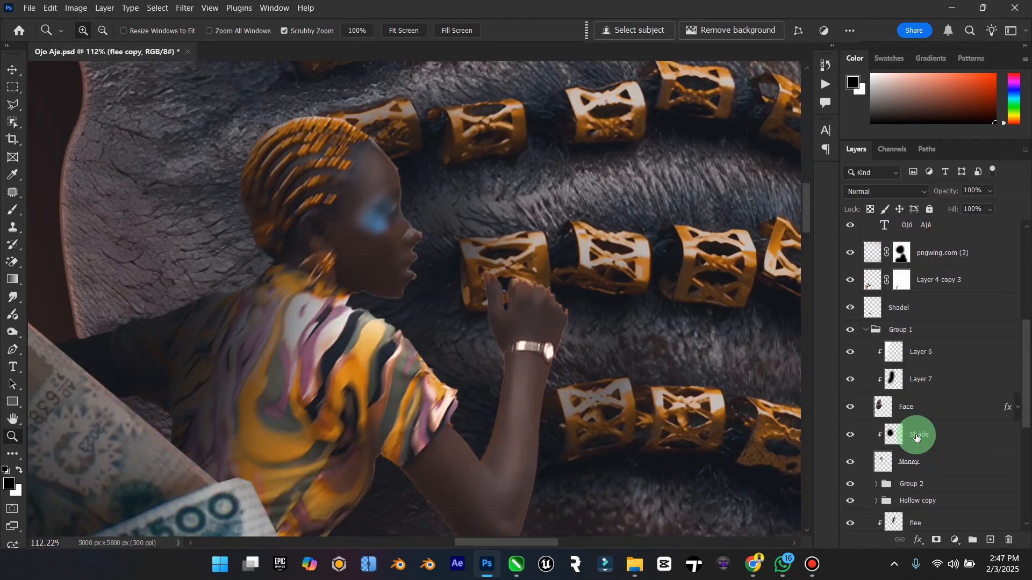
pyautogui.click(923, 440)
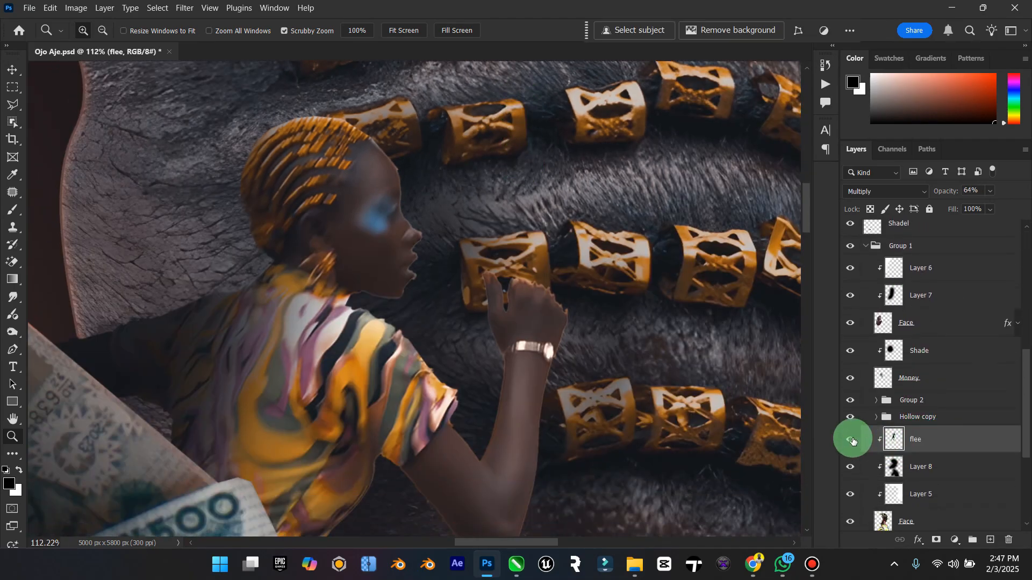
pyautogui.scroll(-4, 914, 446)
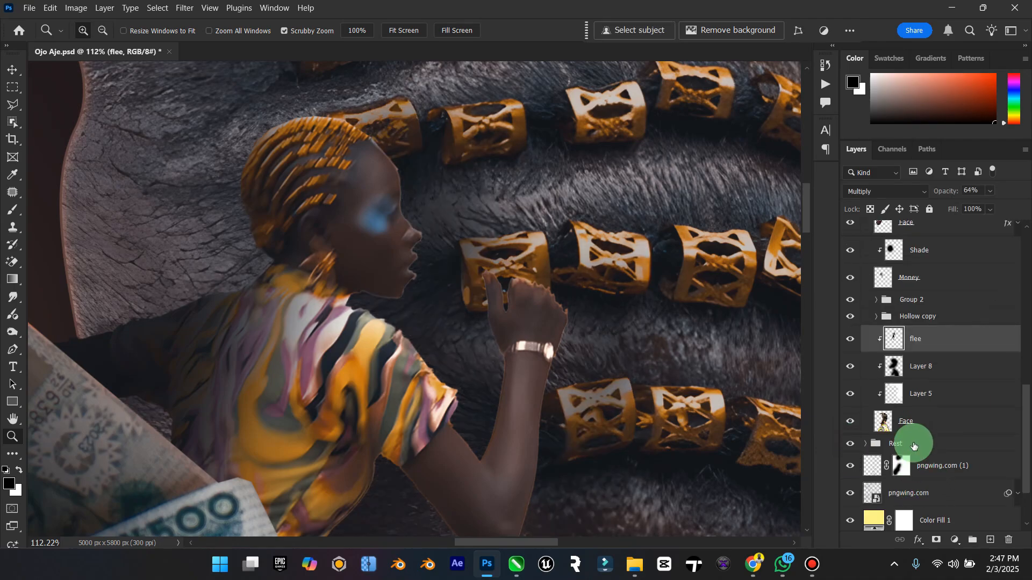
pyautogui.scroll(1, 918, 310)
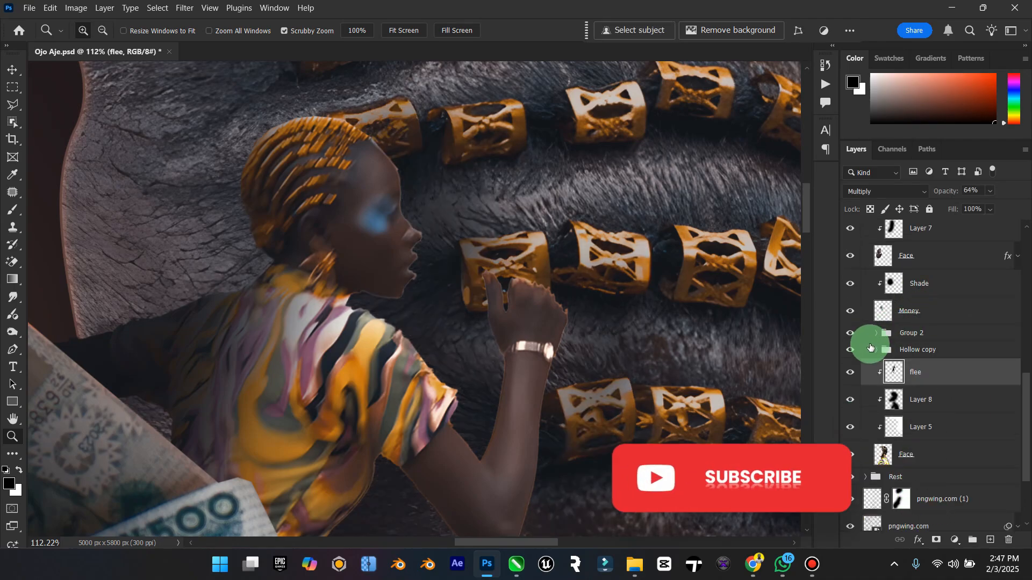
pyautogui.click(851, 335)
pyautogui.click(852, 336)
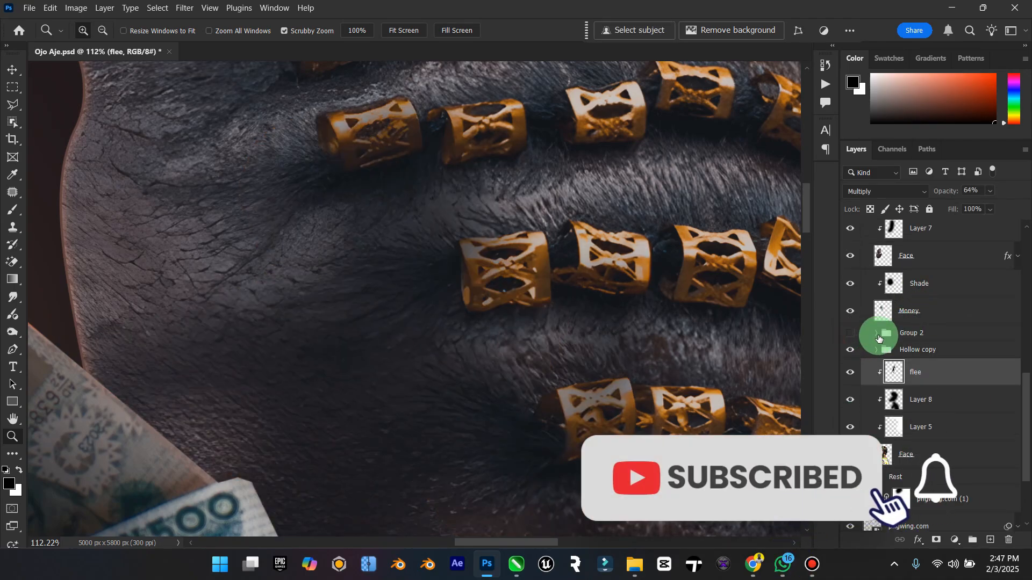
pyautogui.click(877, 336)
pyautogui.keyDown('ctrl'); pyautogui.click(889, 382); pyautogui.keyUp('ctrl')
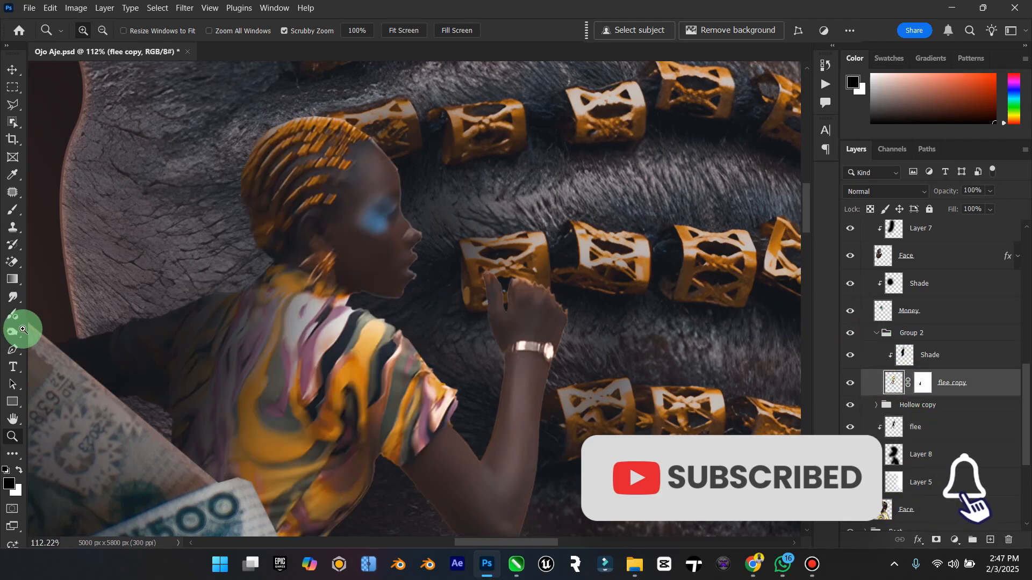
# Blur the outline of the running figure's head, face, back and raised hand with a 70 px Blur tool at 83% strength.
pyautogui.click(11, 296)
pyautogui.click(64, 296)
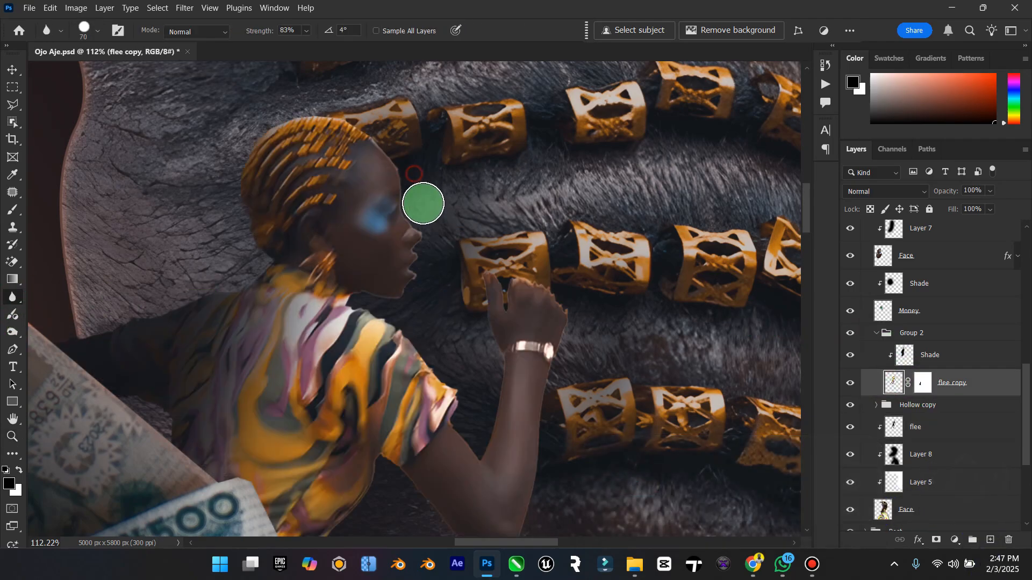
pyautogui.moveTo(259, 138)
pyautogui.mouseDown()
pyautogui.moveTo(270, 255)
pyautogui.moveTo(236, 291)
pyautogui.moveTo(112, 345)
pyautogui.mouseUp()
pyautogui.moveTo(141, 390)
pyautogui.mouseDown()
pyautogui.moveTo(174, 442)
pyautogui.moveTo(200, 432)
pyautogui.mouseUp()
pyautogui.moveTo(377, 448); pyautogui.dragTo(359, 491)
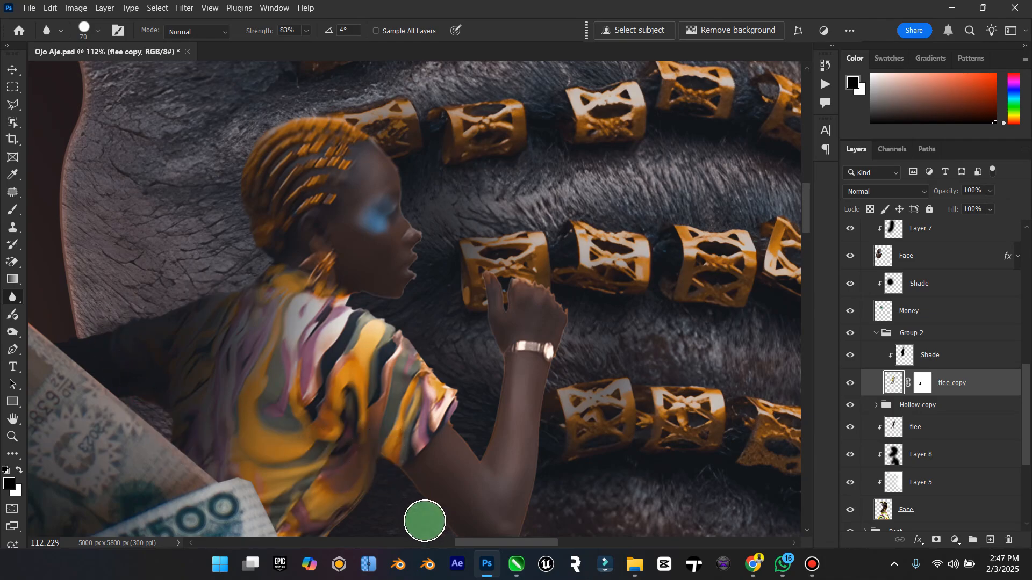
pyautogui.scroll(-2, 424, 486)
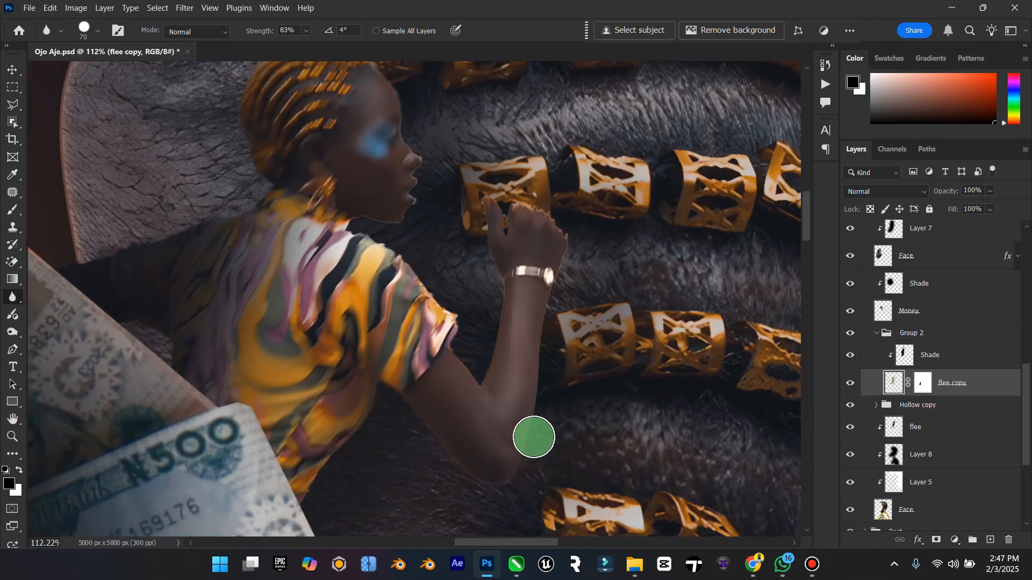
pyautogui.scroll(3, 514, 481)
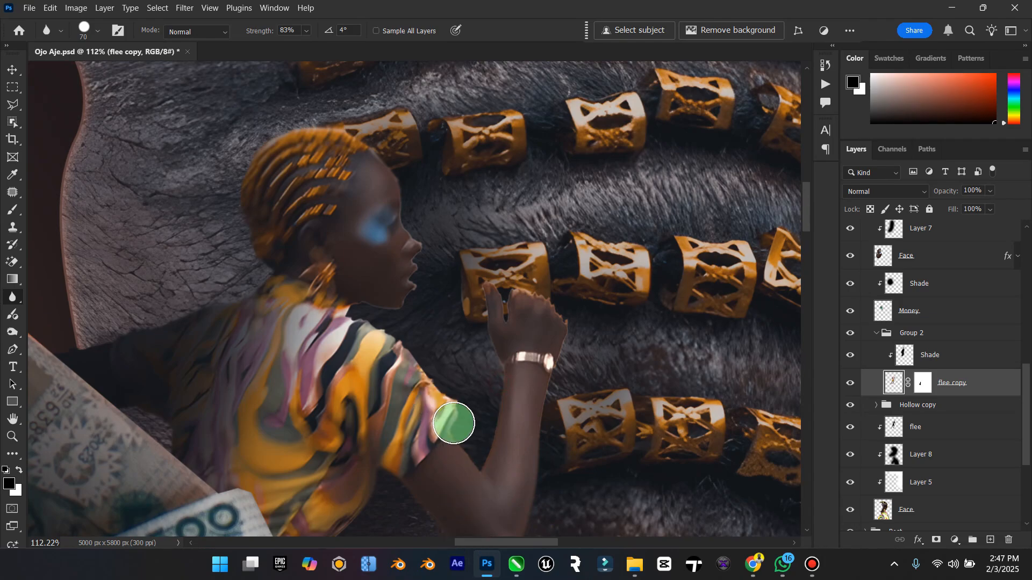
pyautogui.scroll(2, 459, 452)
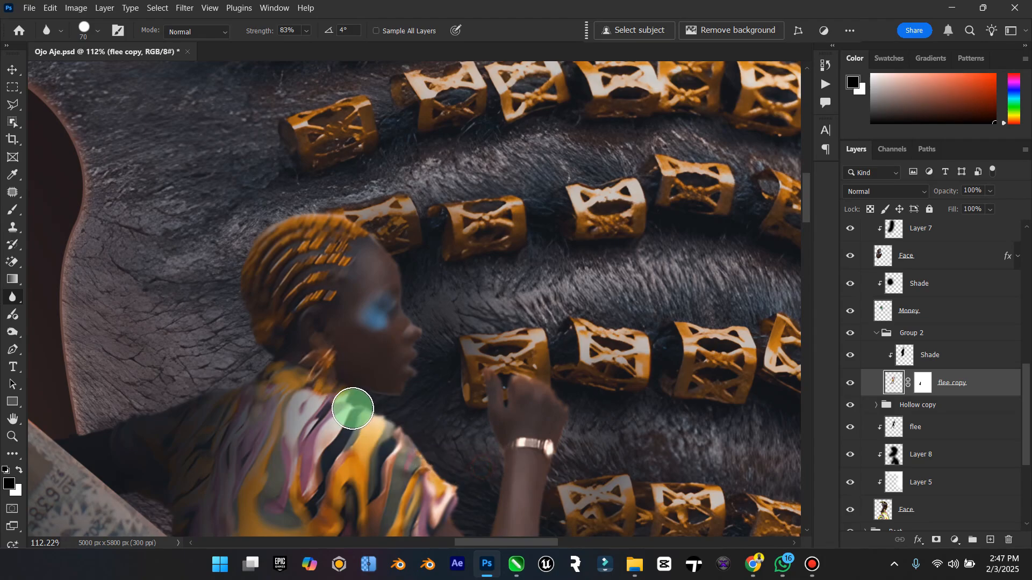
# Blur the edges of the figure's sleeve, elbow and waist, and the knee showing beside the banknotes.
pyautogui.scroll(-3, 376, 397)
pyautogui.scroll(-2, 379, 408)
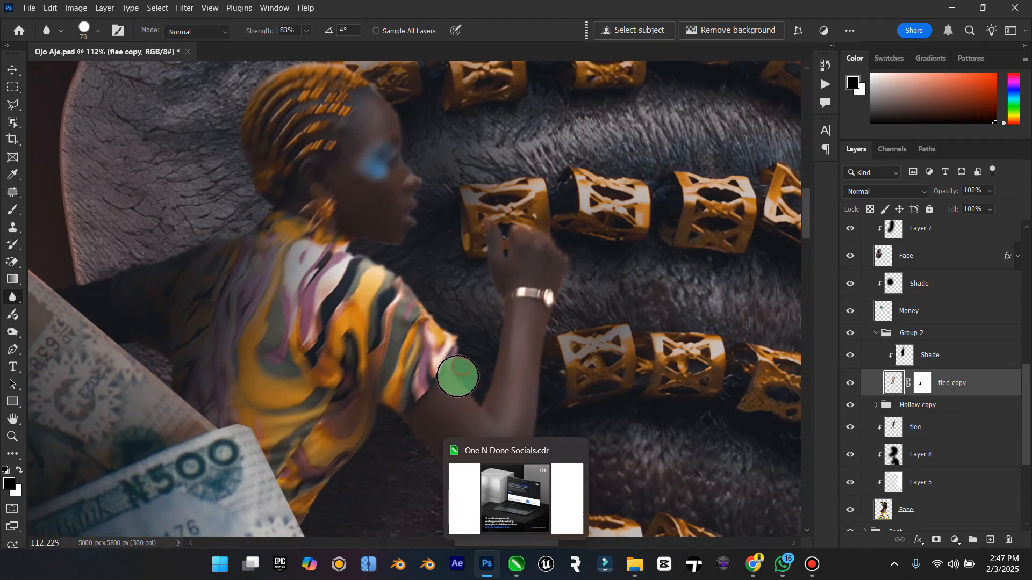
pyautogui.scroll(-3, 457, 376)
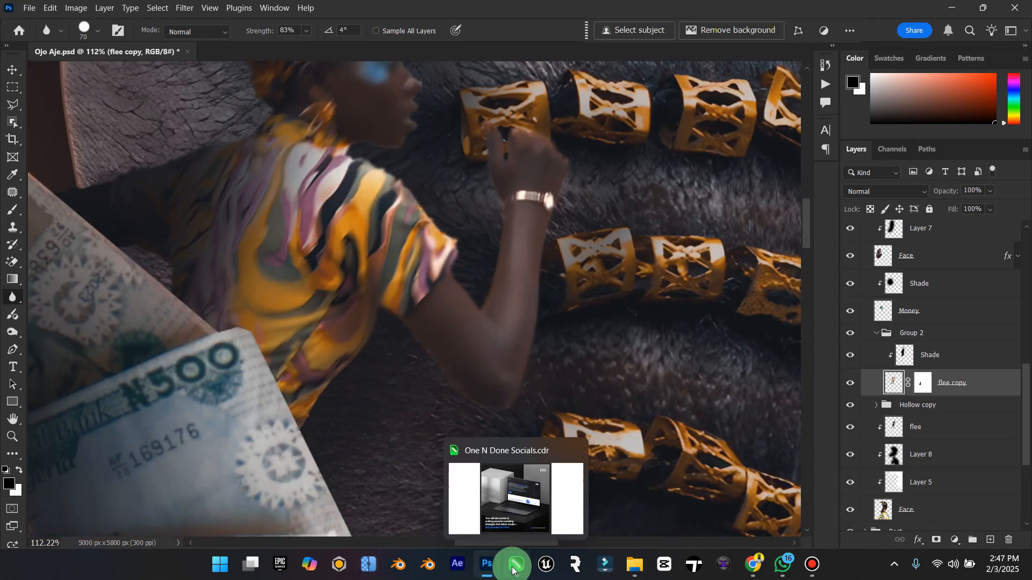
pyautogui.scroll(-2, 356, 370)
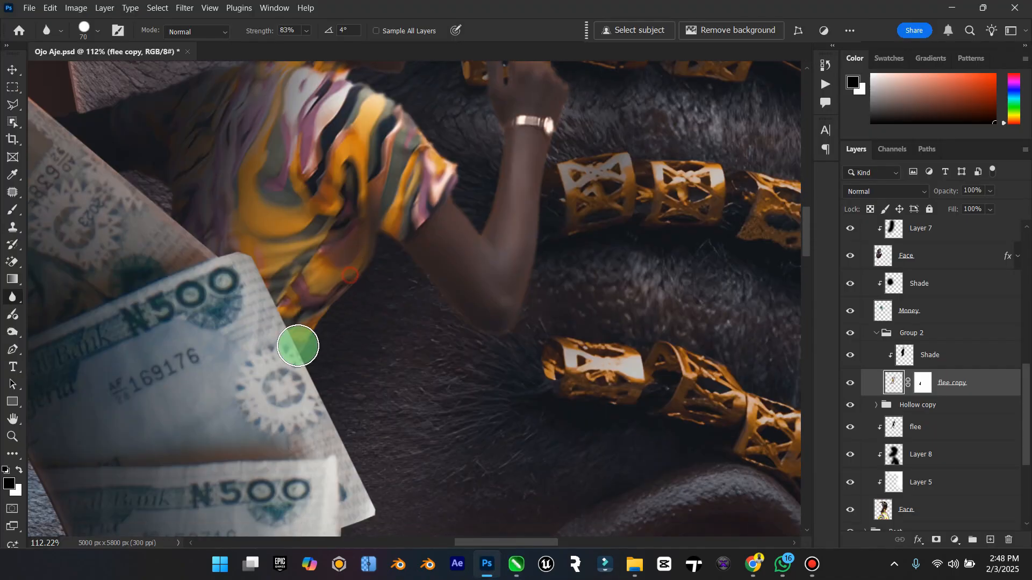
pyautogui.scroll(-10, 323, 339)
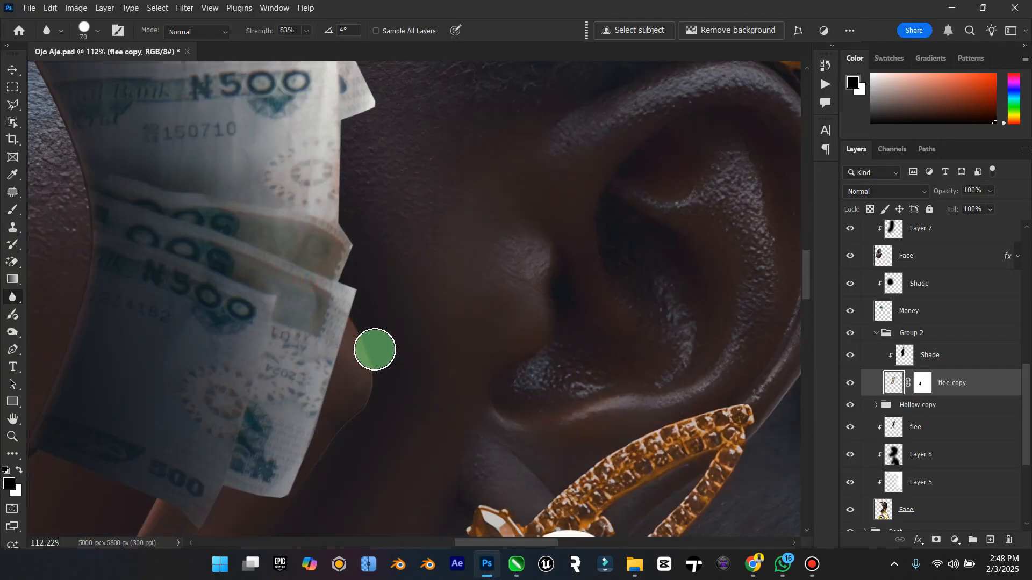
pyautogui.scroll(-2, 321, 463)
pyautogui.scroll(-2, 321, 463)
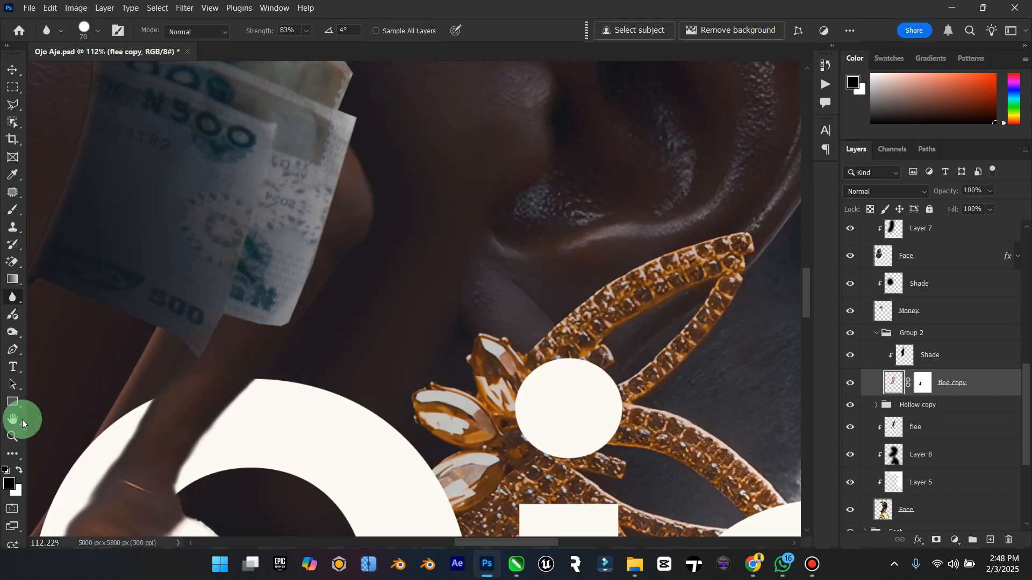
# Select all layers from Layer 0 up to Color Lookup 3 and stamp them into a merged copy above the stack.
pyautogui.click(20, 422)
pyautogui.doubleClick(22, 424)
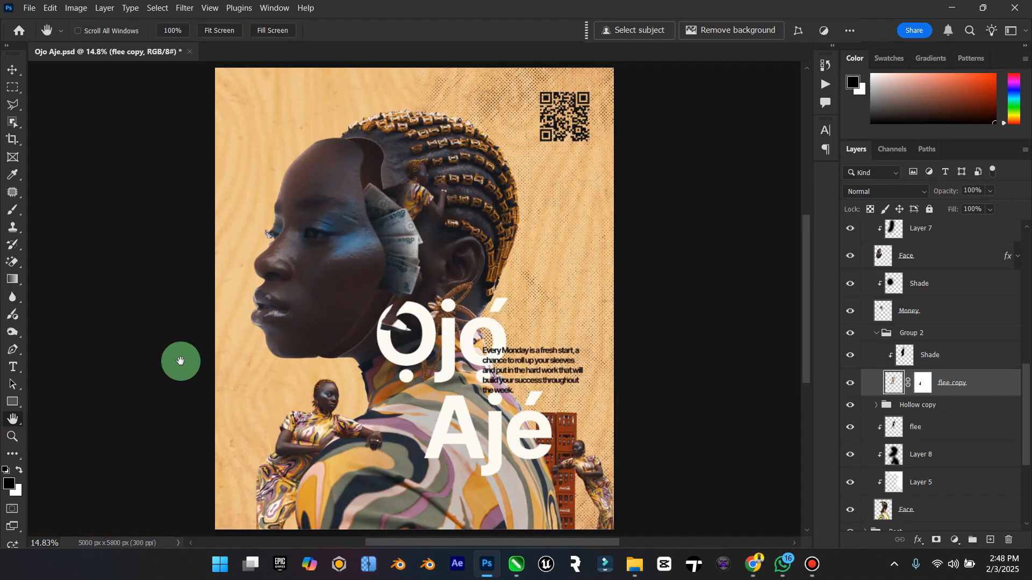
pyautogui.click(8, 69)
pyautogui.scroll(-5, 933, 478)
pyautogui.click(933, 478)
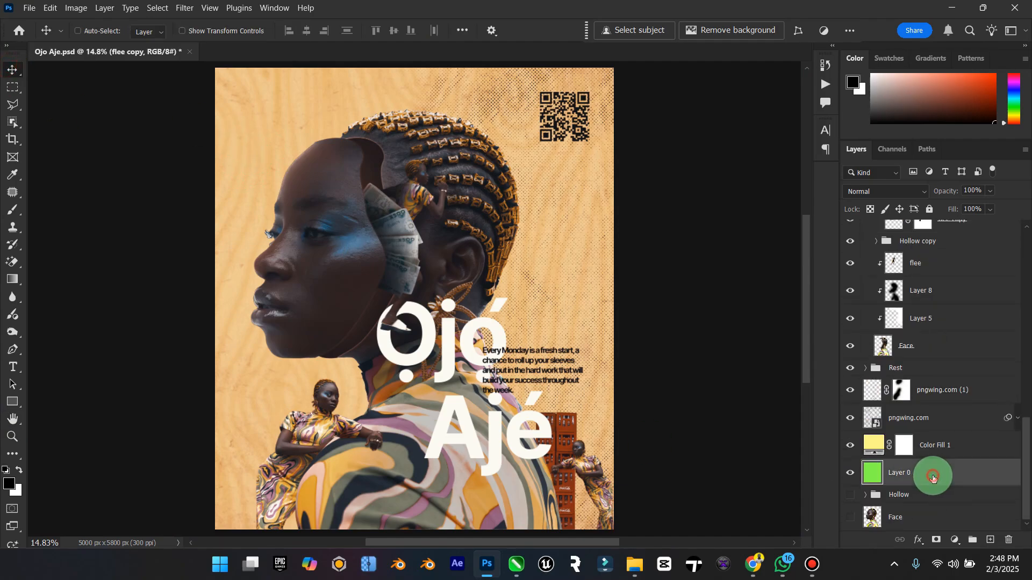
pyautogui.moveTo(1018, 472); pyautogui.dragTo(1021, 252)
pyautogui.keyDown('shift'); pyautogui.click(943, 250); pyautogui.keyUp('shift')
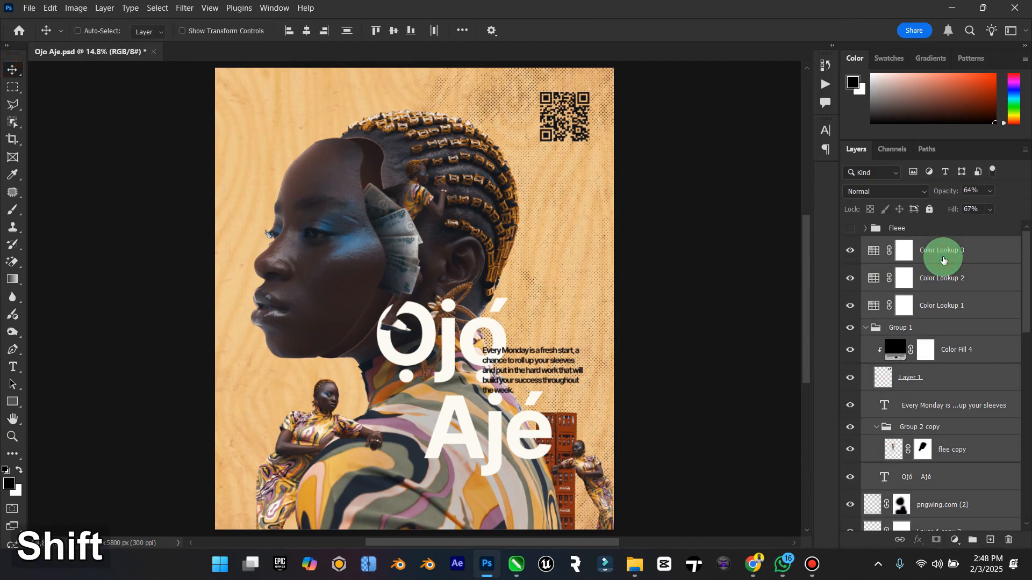
pyautogui.press('ctrl')
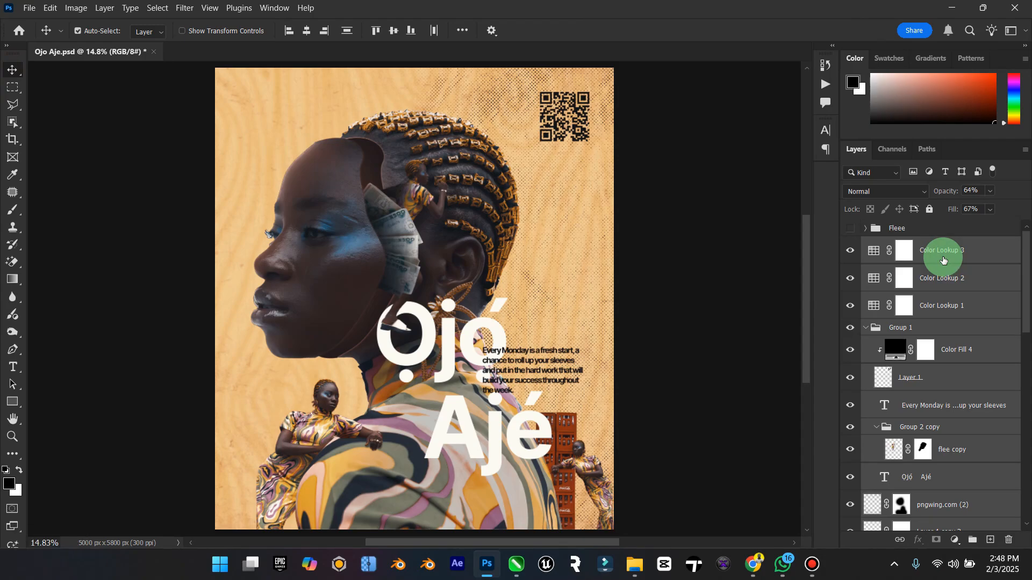
pyautogui.hotkey('ctrl', 'shift', 'alt', 'e')
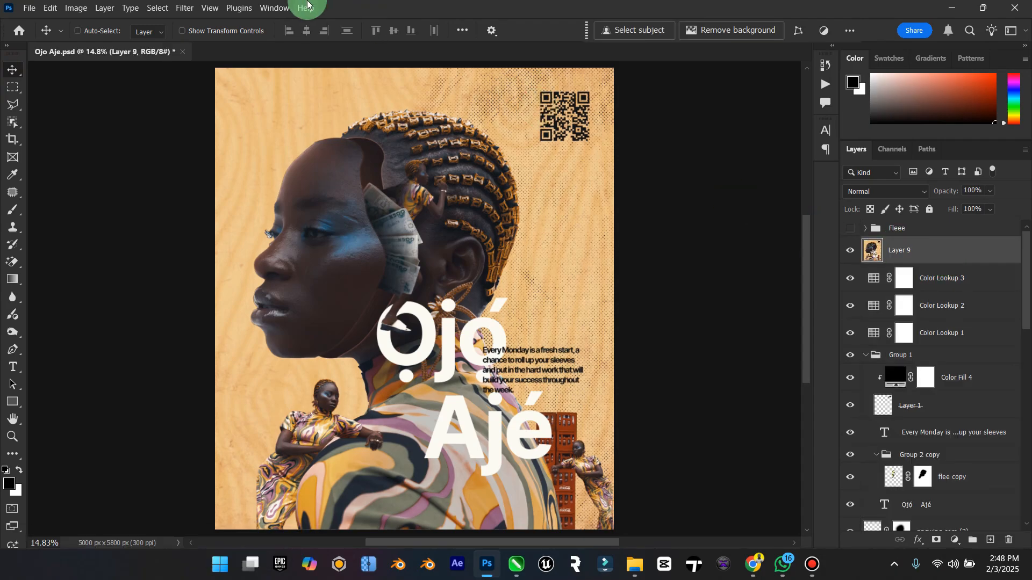
# Reapply the last-used Camera Raw Filter to the merged poster layer.
pyautogui.click(180, 8)
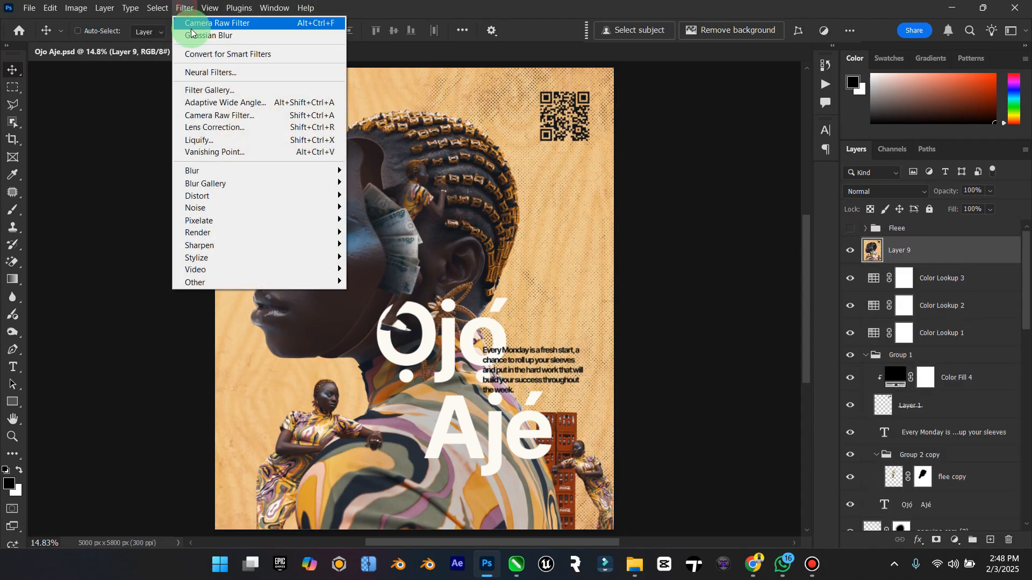
pyautogui.click(198, 23)
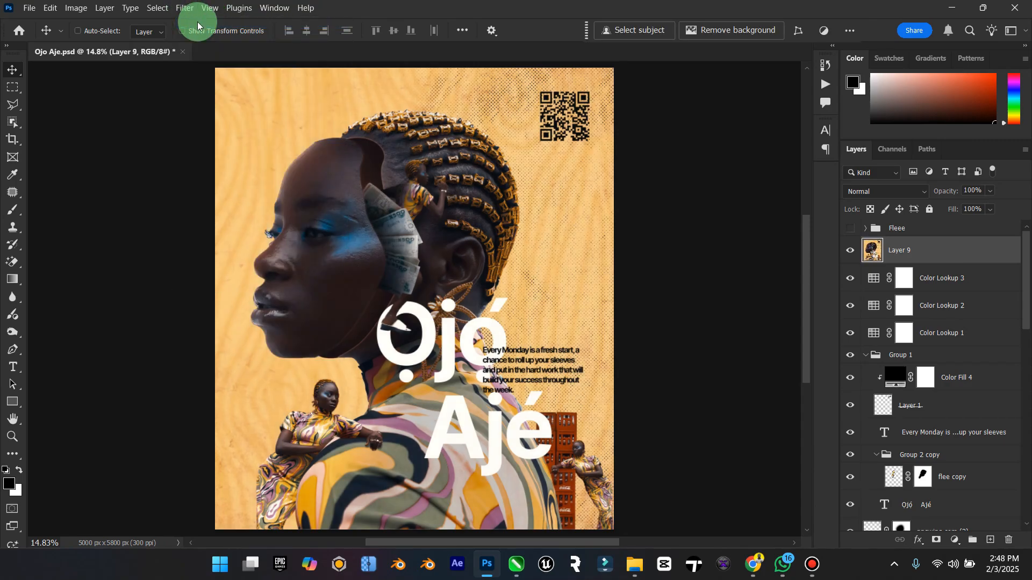
pyautogui.click(129, 272)
# Examine the filtered poster up close around the title and the Monday paragraph, and as a whole.
pyautogui.click(12, 432)
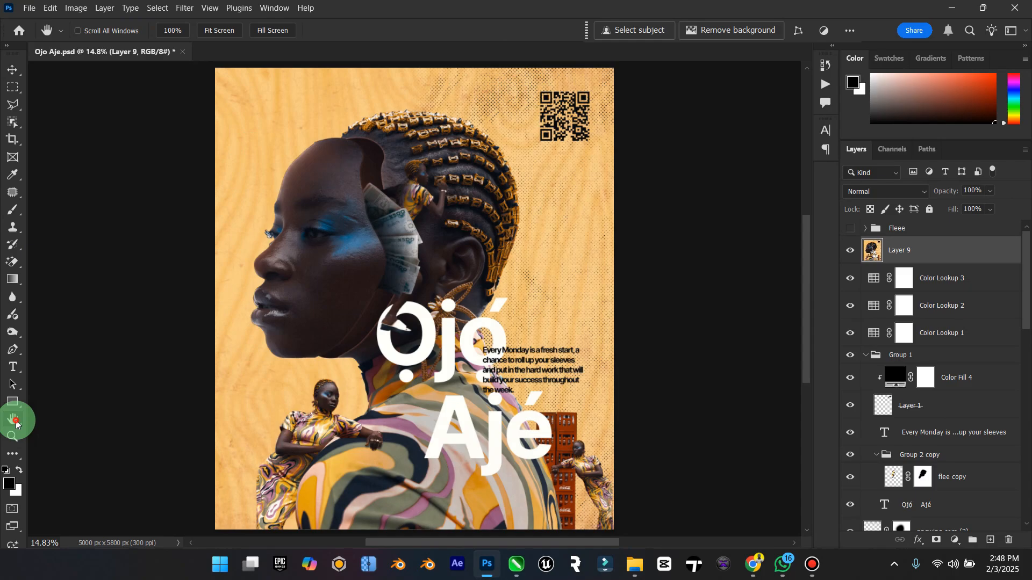
pyautogui.keyDown('alt'); pyautogui.click(222, 429); pyautogui.keyUp('alt')
pyautogui.moveTo(222, 428); pyautogui.dragTo(250, 404)
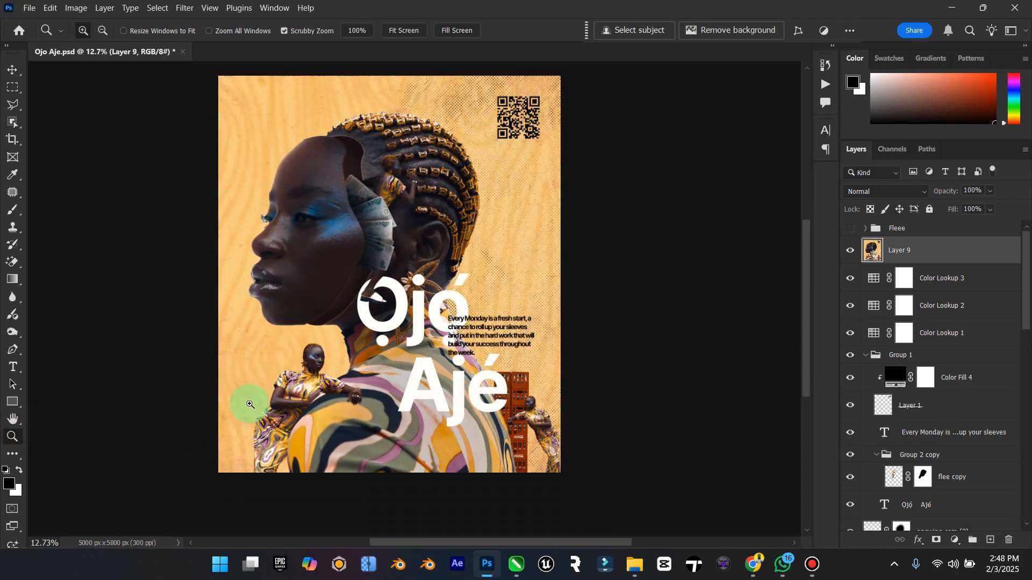
pyautogui.moveTo(493, 329); pyautogui.dragTo(585, 310)
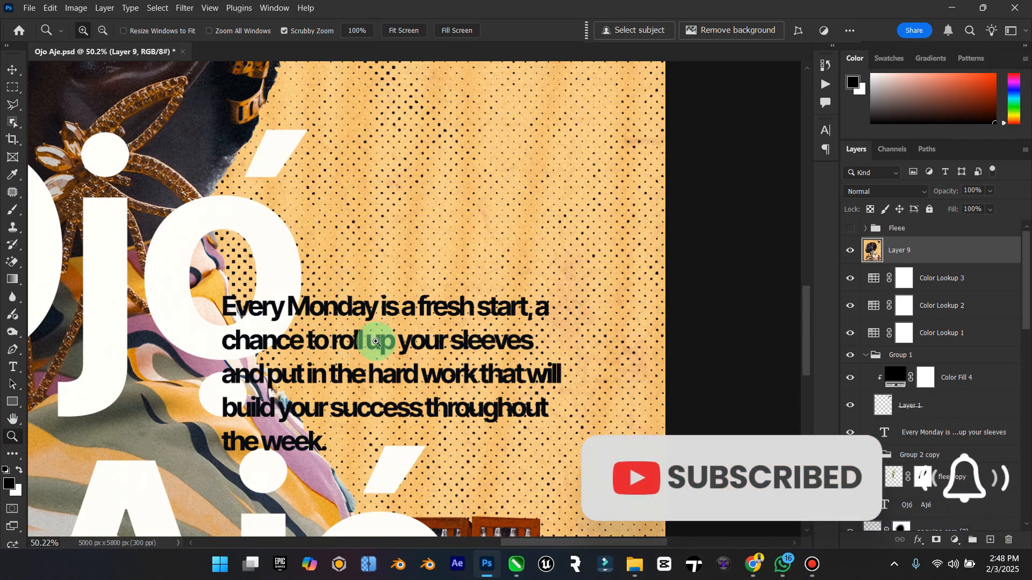
pyautogui.doubleClick(12, 419)
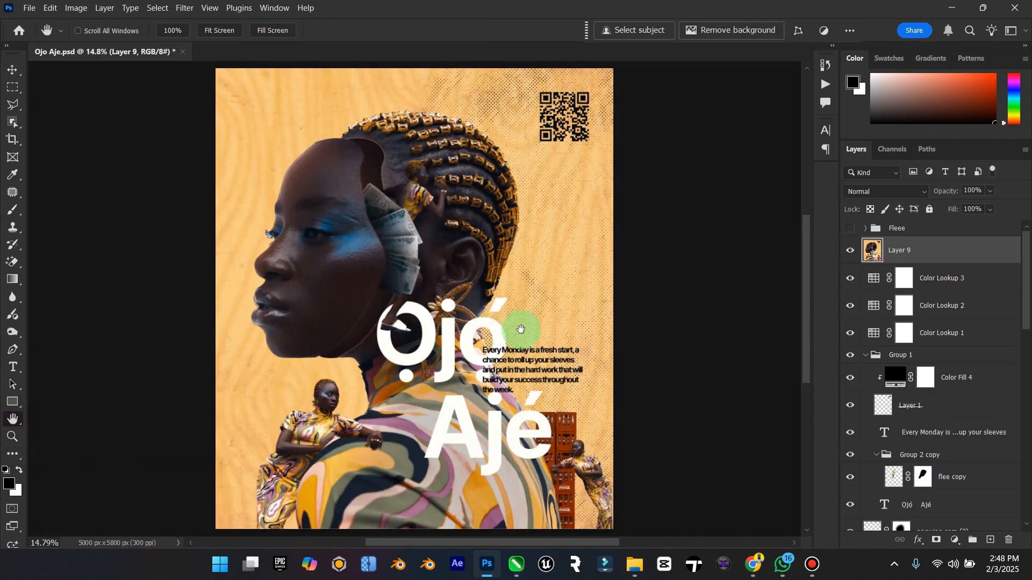